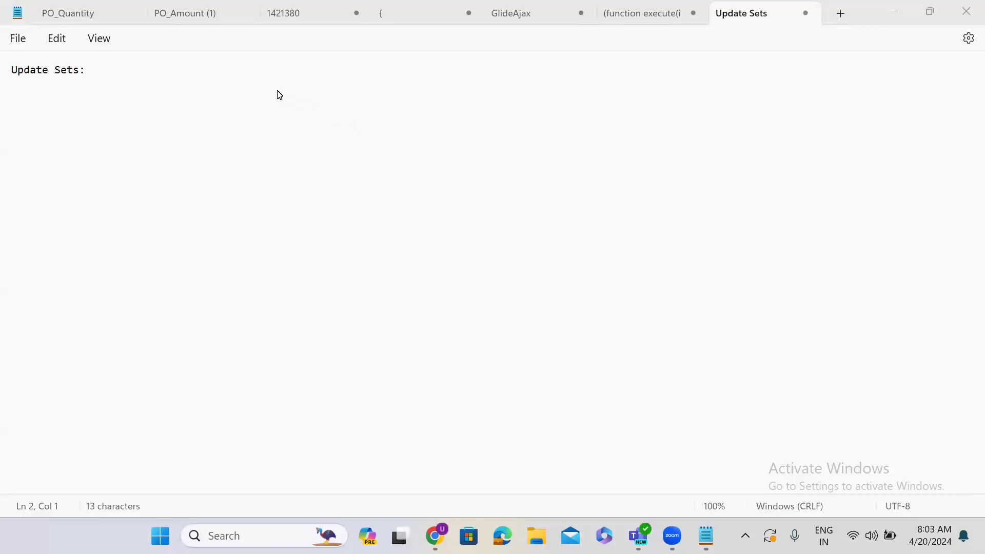
Add a DEV entry on its own line below the Update Sets heading in the notes.
click(225, 73)
key(Return)
key(Return)
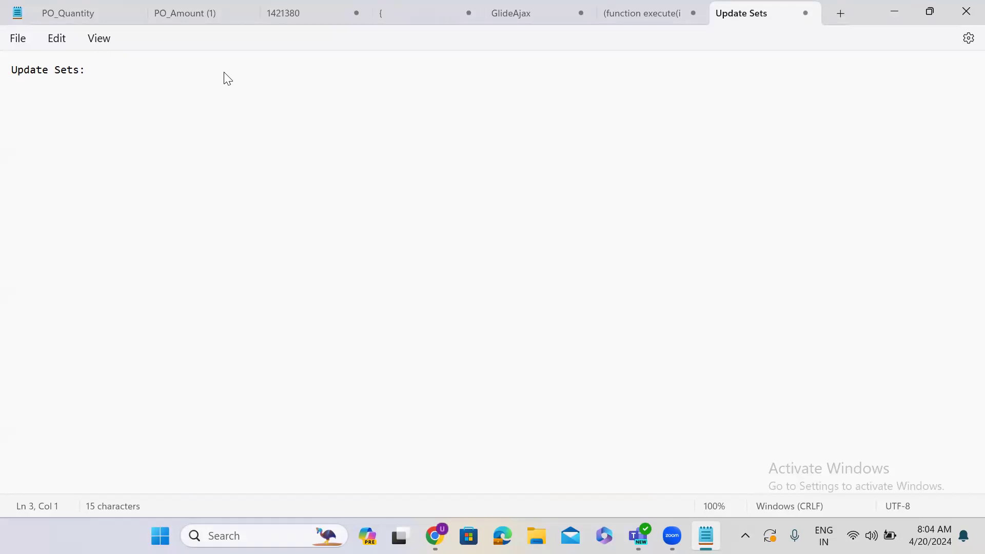
text(DEV)
key(Return)
key(Return)
Enter wmdev in a new Chrome tab to get the wmdev.service-now.com instance address.
click(895, 11)
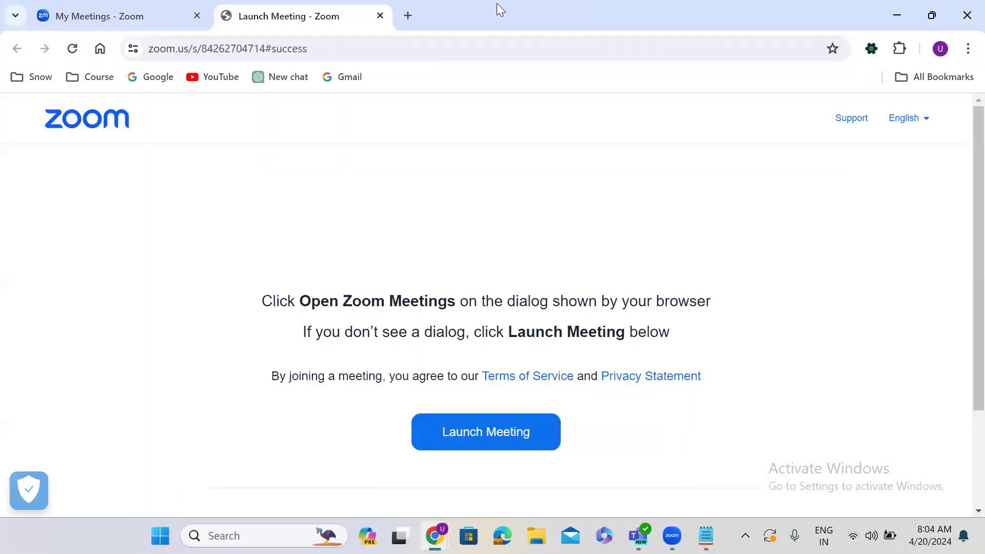
click(416, 15)
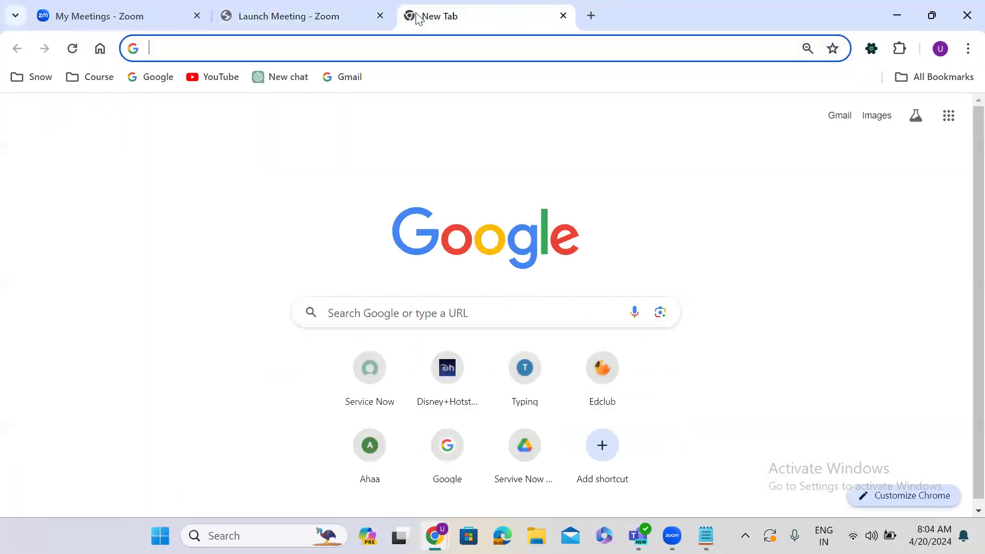
text(dev)
key(BackSpace)
key(BackSpace)
key(BackSpace)
key(BackSpace)
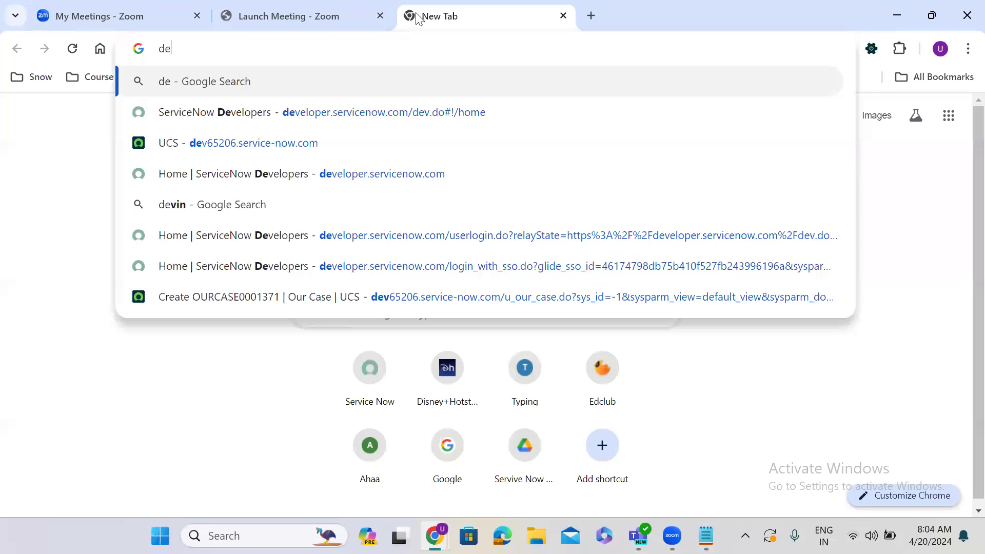
text(wmdev)
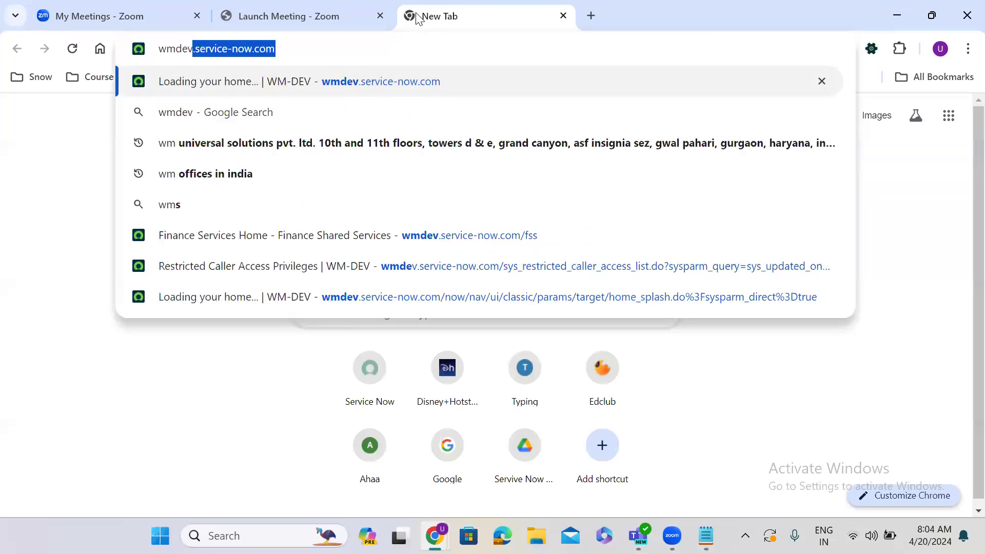
key(ctrl+a)
key(ctrl+c)
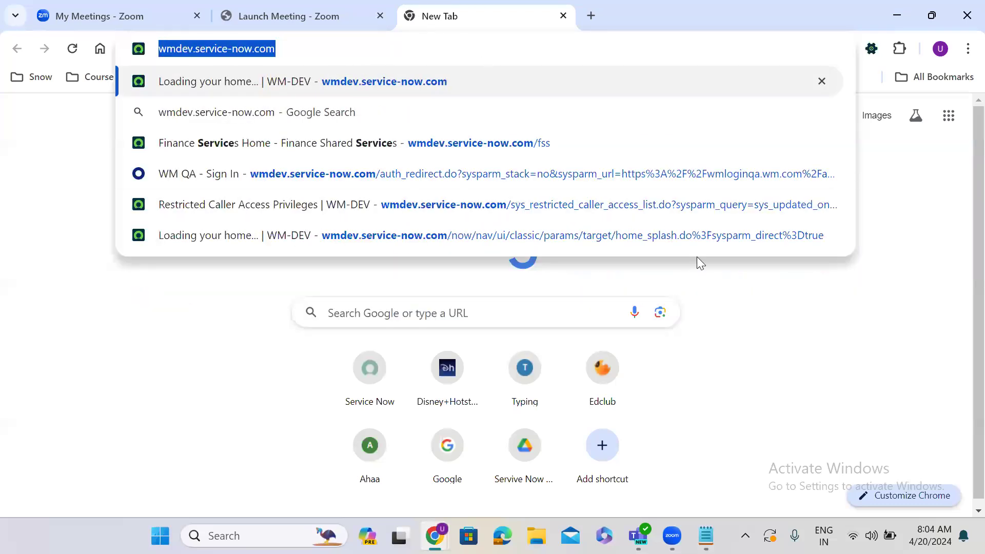
Paste the wmdev instance address in parentheses after DEV in the notes.
click(706, 536)
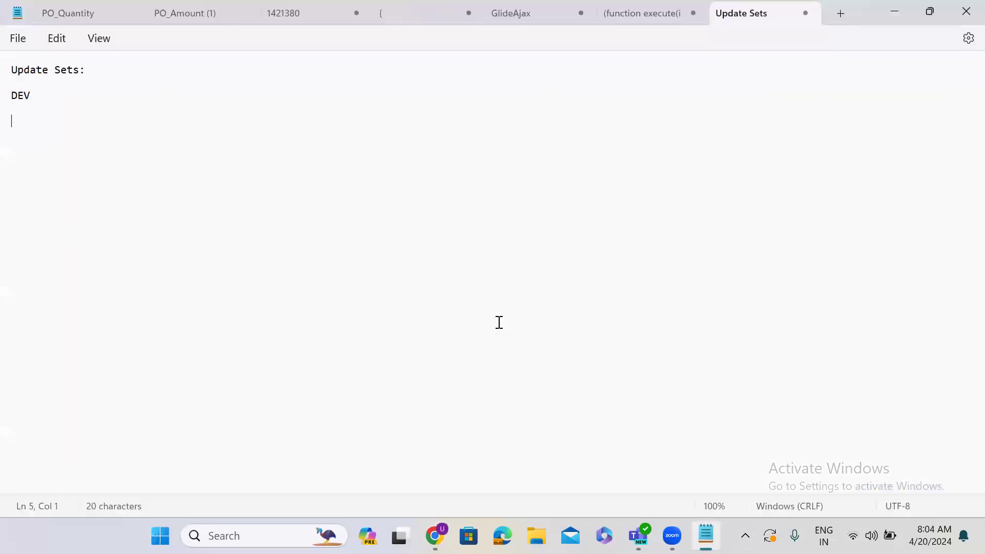
click(74, 93)
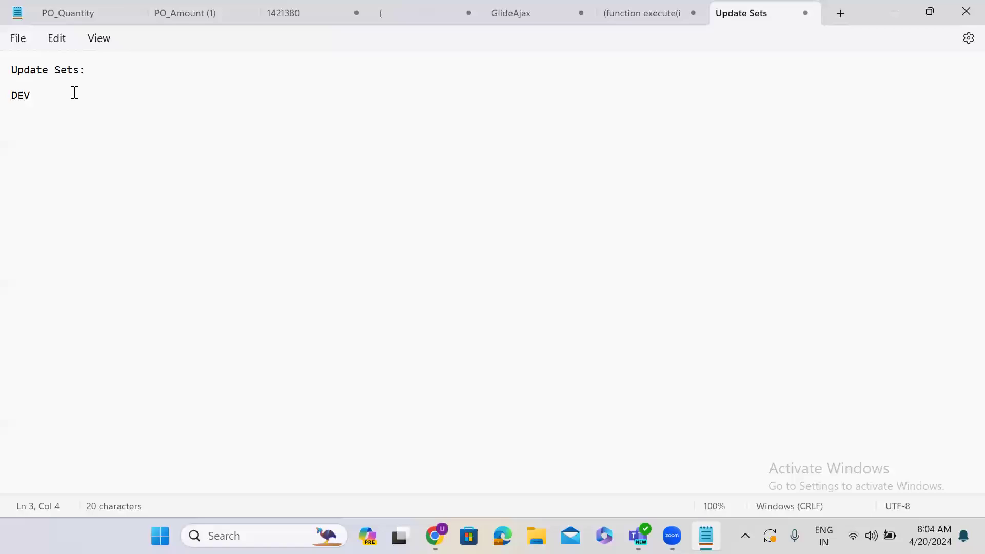
text(())
key(ctrl+v)
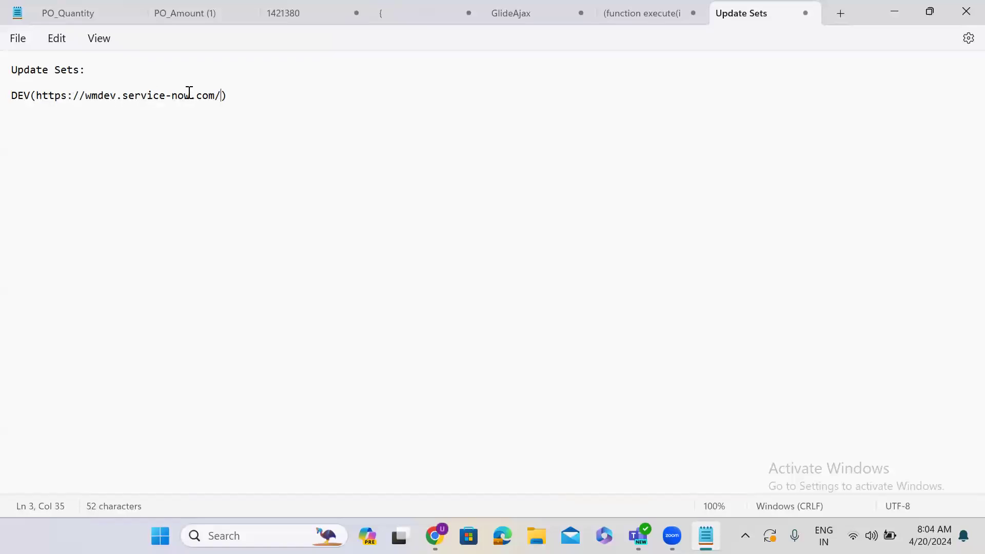
click(229, 95)
key(Return)
key(Return)
text(TEST())
key(Left)
key(ctrl+v)
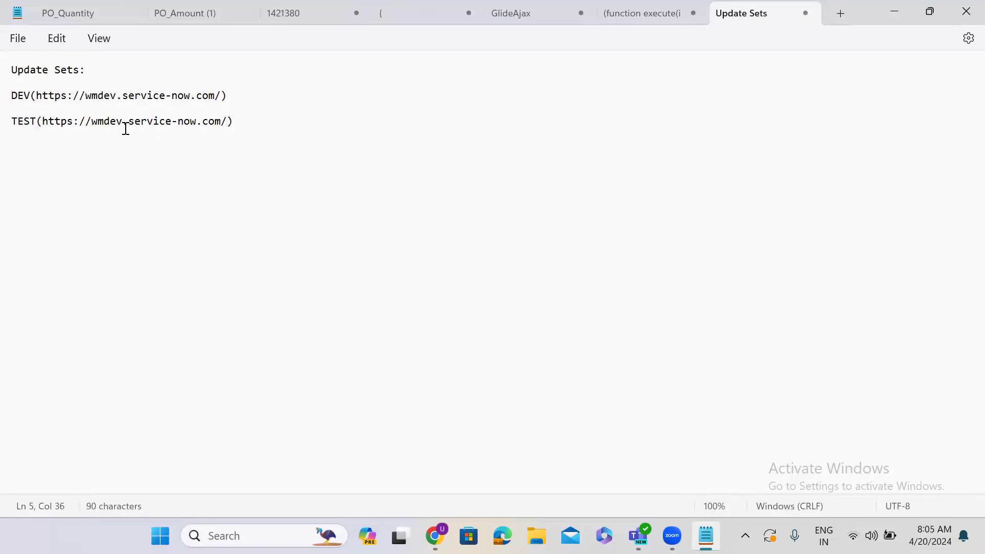
click(122, 124)
key(BackSpace)
key(BackSpace)
key(BackSpace)
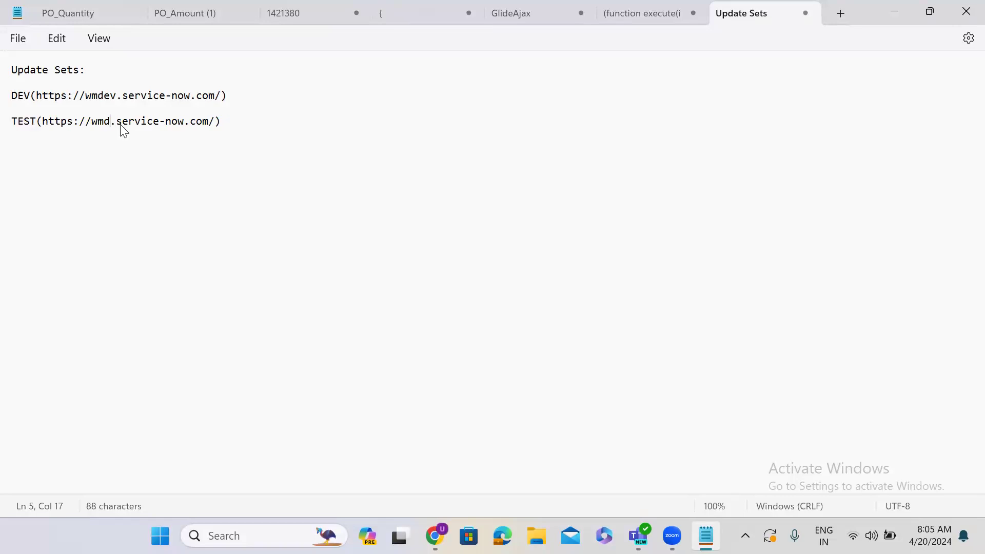
text(test)
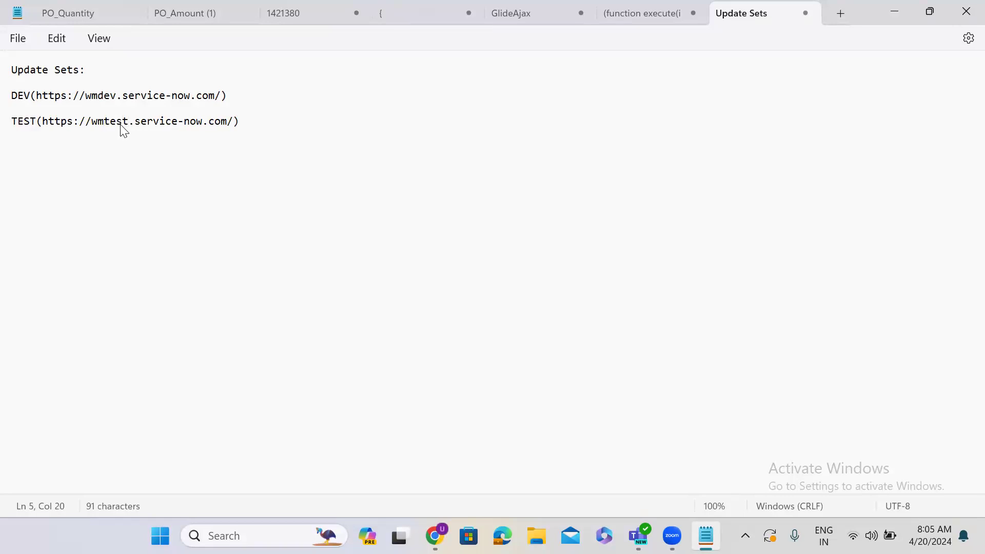
Add a PROD line with the pasted instance address in parentheses.
click(256, 125)
key(Return)
key(Return)
text(PROD ())
key(Left)
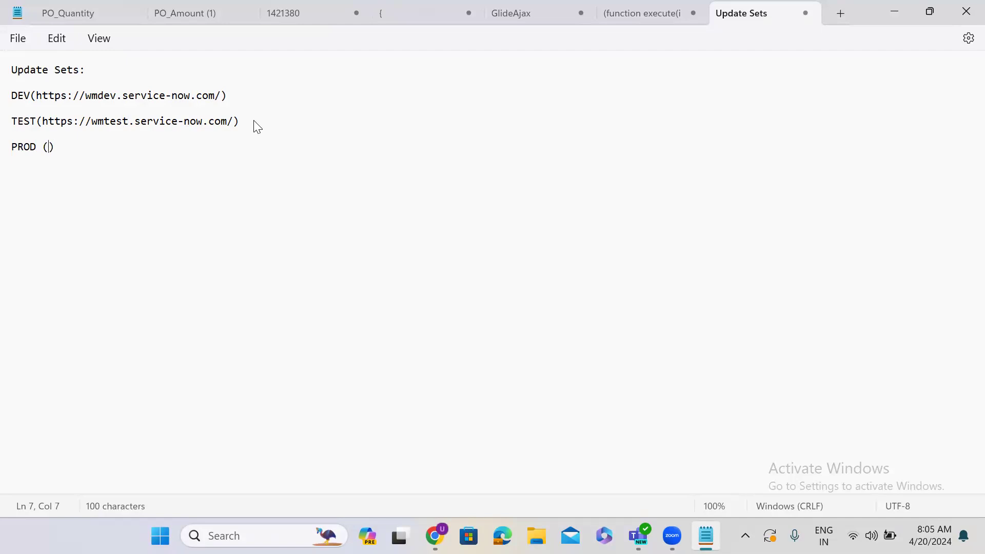
key(ctrl+v)
click(129, 147)
key(BackSpace)
key(BackSpace)
key(BackSpace)
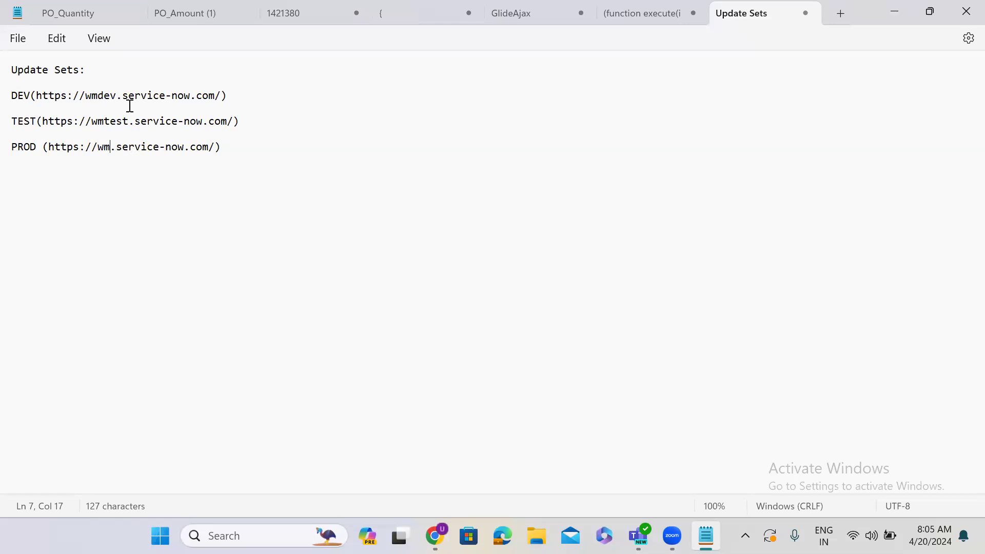
click(58, 96)
click(37, 122)
click(43, 147)
click(59, 118)
Add a blank line below the Update Sets heading and open space below PROD.
click(105, 70)
key(Return)
click(33, 132)
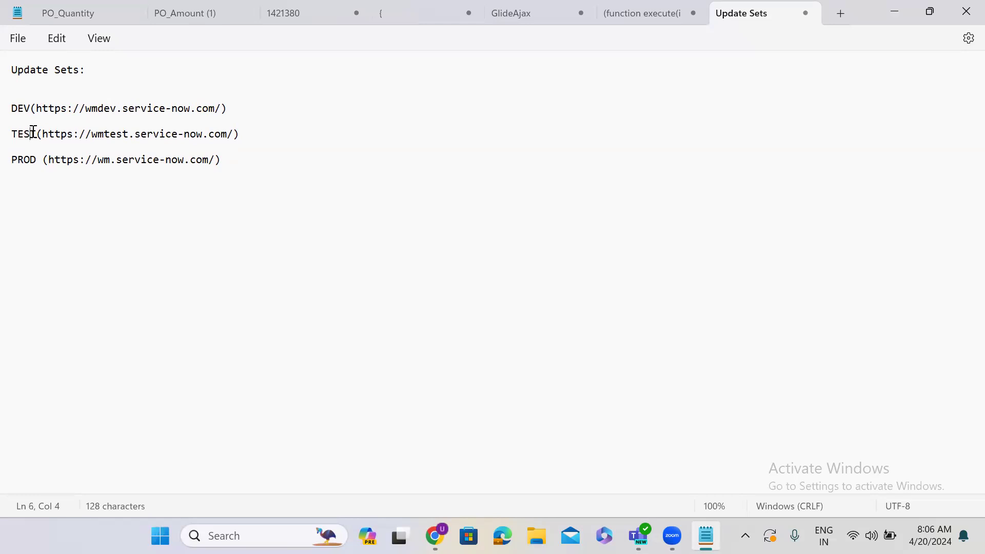
click(25, 108)
click(35, 160)
click(242, 164)
key(Return)
key(Return)
Type the line 'Car -- Germany at Manifacturing Unit' below the instance addresses.
text(Car -- Germany)
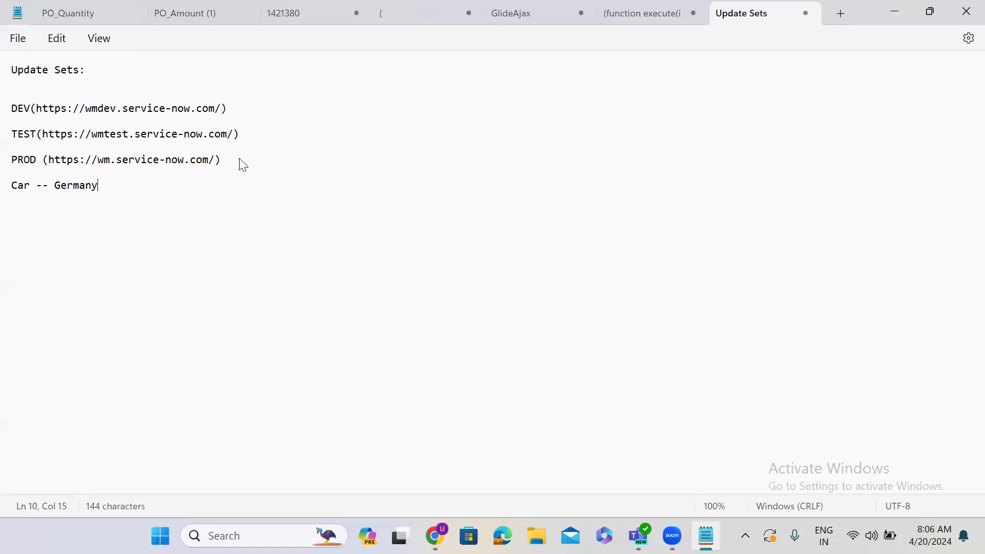
key(Return)
click(105, 186)
text(at Mna)
key(BackSpace)
key(BackSpace)
text(anifacturing Unit)
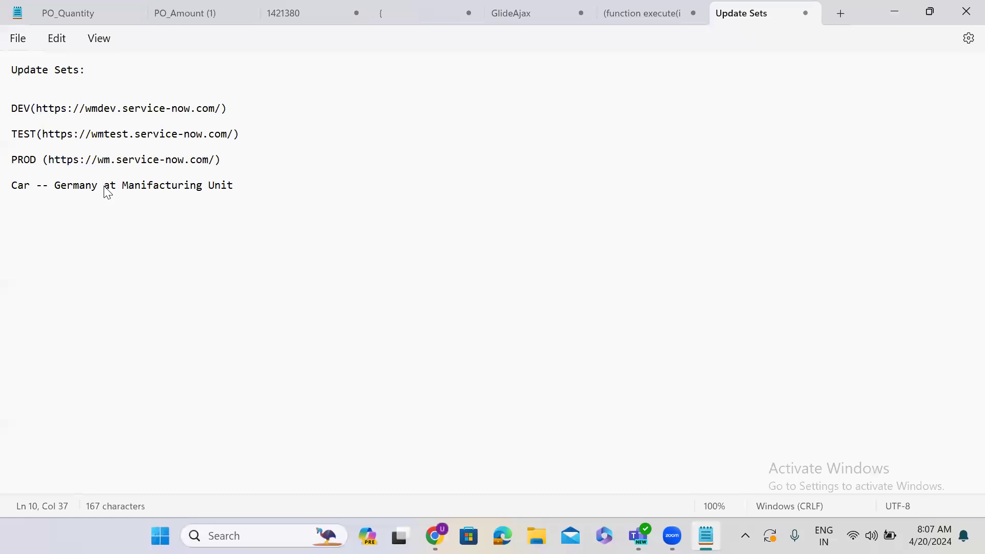
Add 'Car -- Germany at Testing Unit' on the next line, followed by blank lines.
key(Return)
key(Return)
text(Car ---)
key(BackSpace)
key(BackSpace)
key(BackSpace)
text(Germany at Testing Unit)
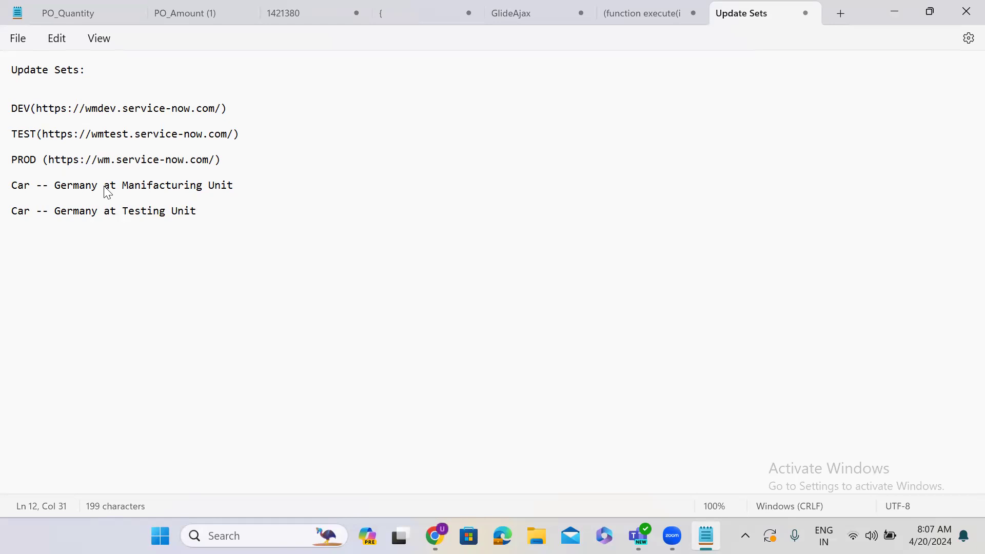
double_click(154, 185)
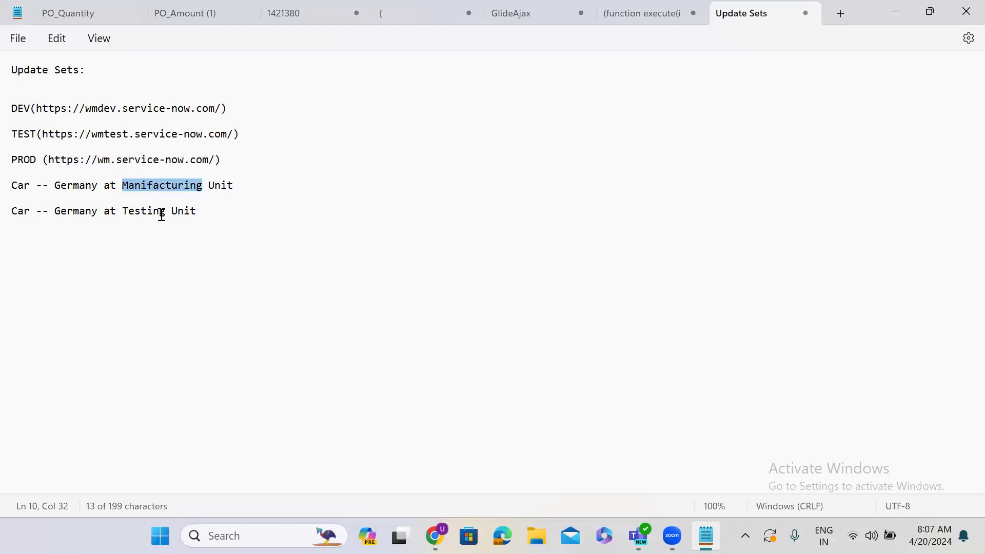
click(220, 211)
key(Return)
key(Return)
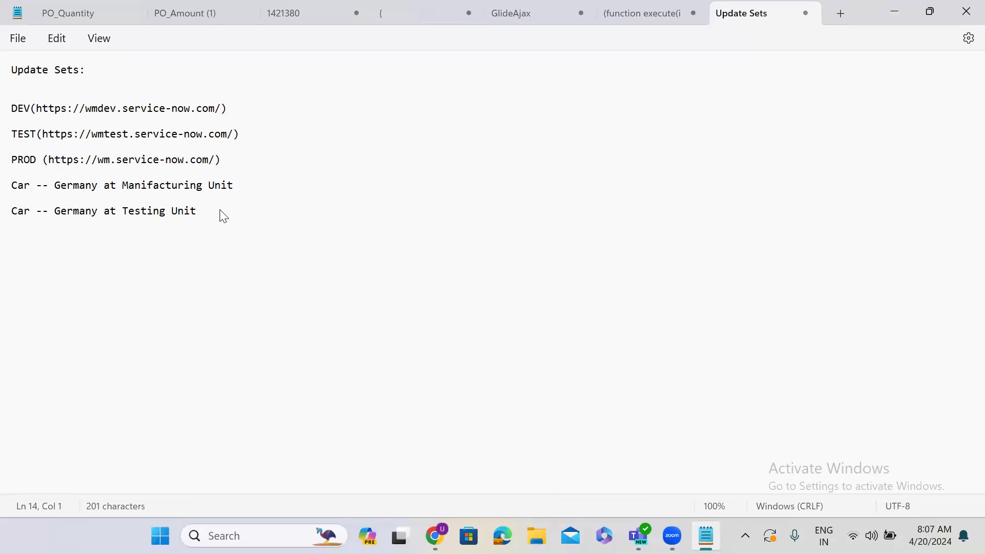
Remove 'Germany at' from both Car lines, leaving Manifacturing Unit and Testing Unit.
drag(122, 186, 54, 191)
key(Delete)
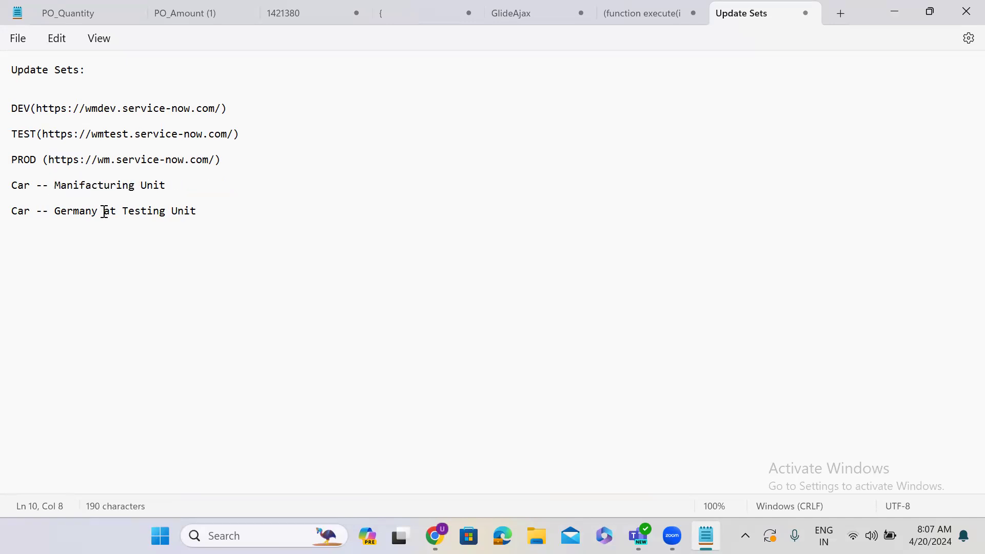
drag(119, 211, 48, 212)
key(Delete)
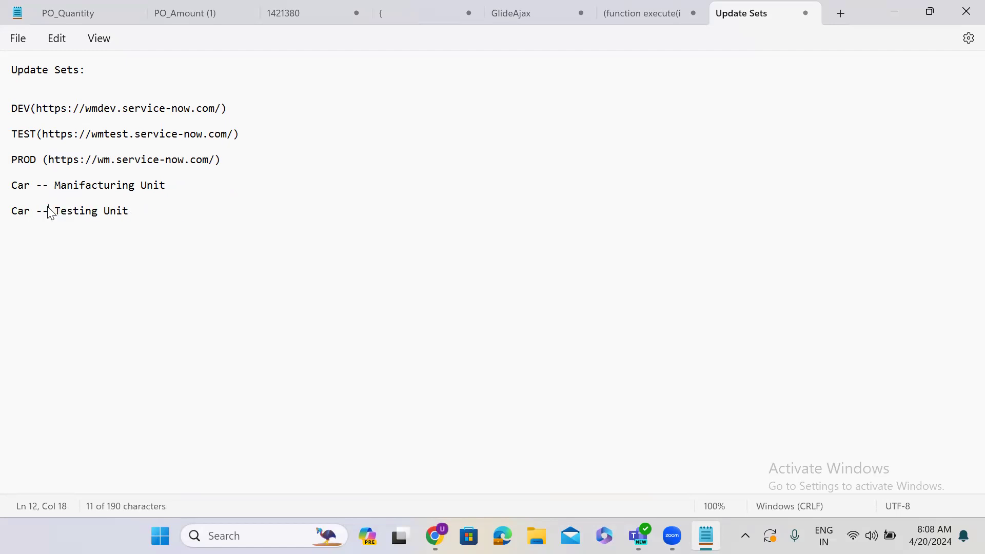
Add a 'Car -- Show Rooms' line and insert two blank lines below PROD.
click(156, 213)
key(Return)
key(Return)
text(Car )
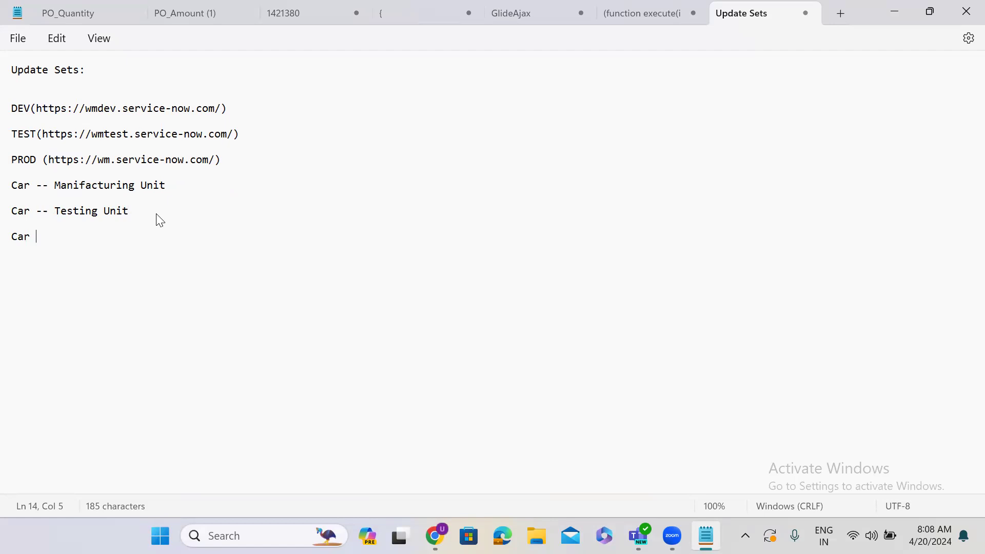
text(-- Show Rooms)
click(238, 159)
key(Return)
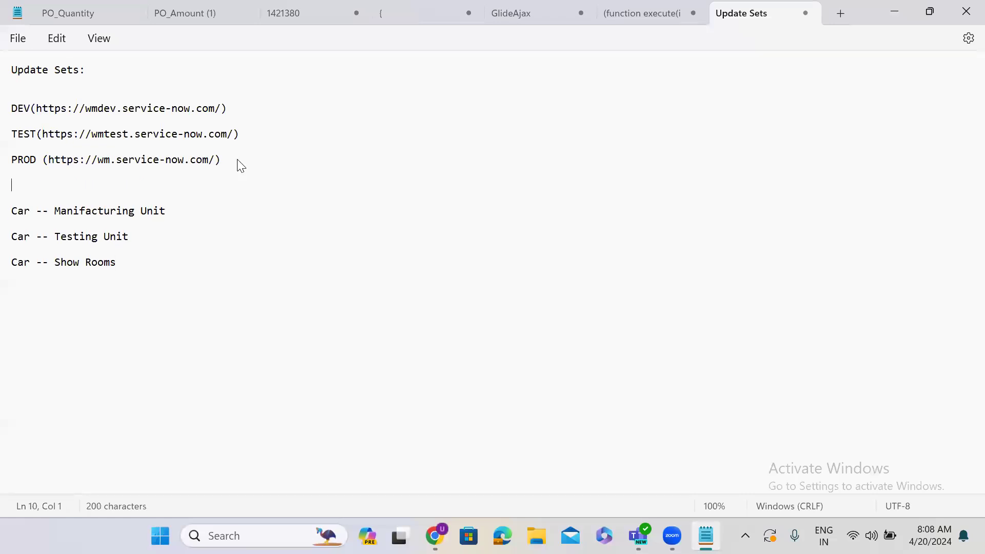
key(Return)
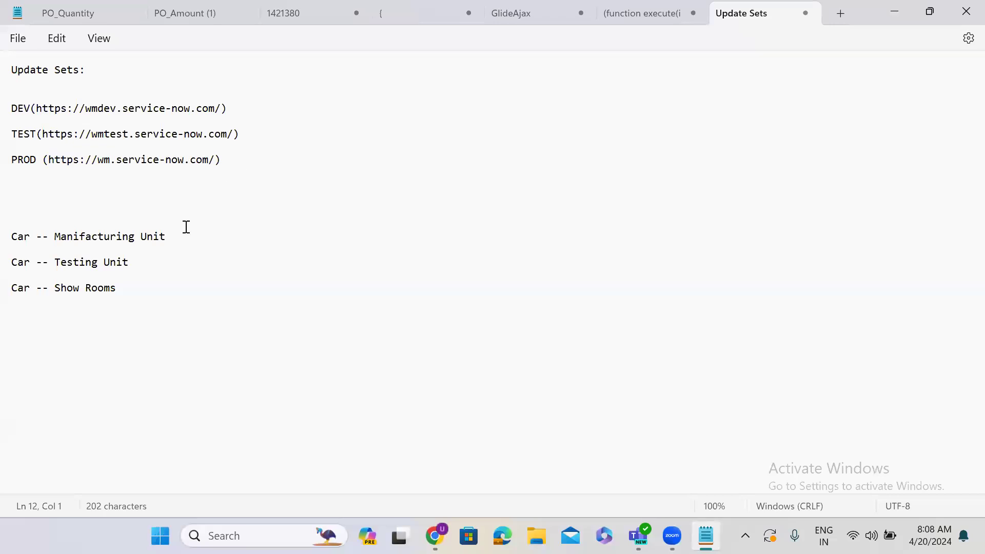
click(172, 237)
click(138, 263)
click(175, 236)
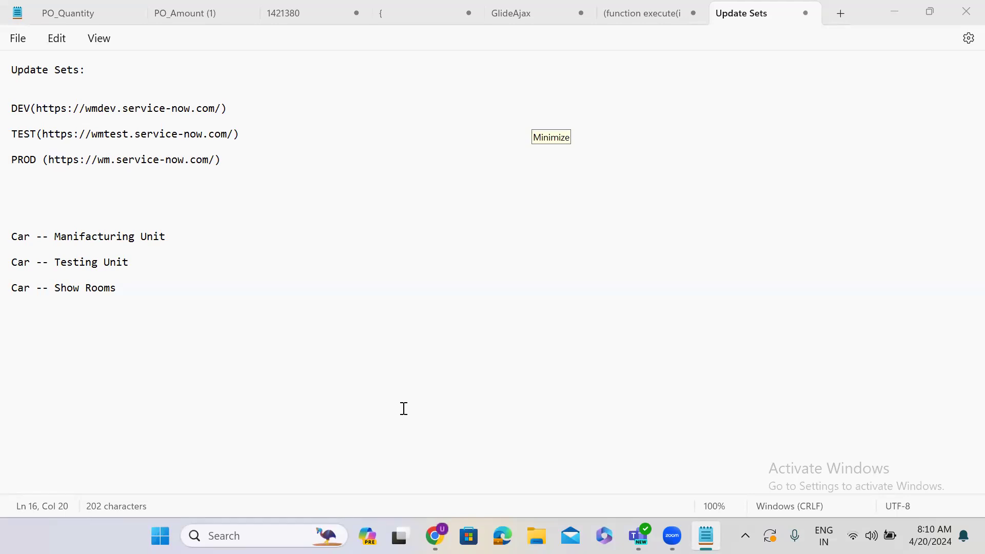
click(223, 106)
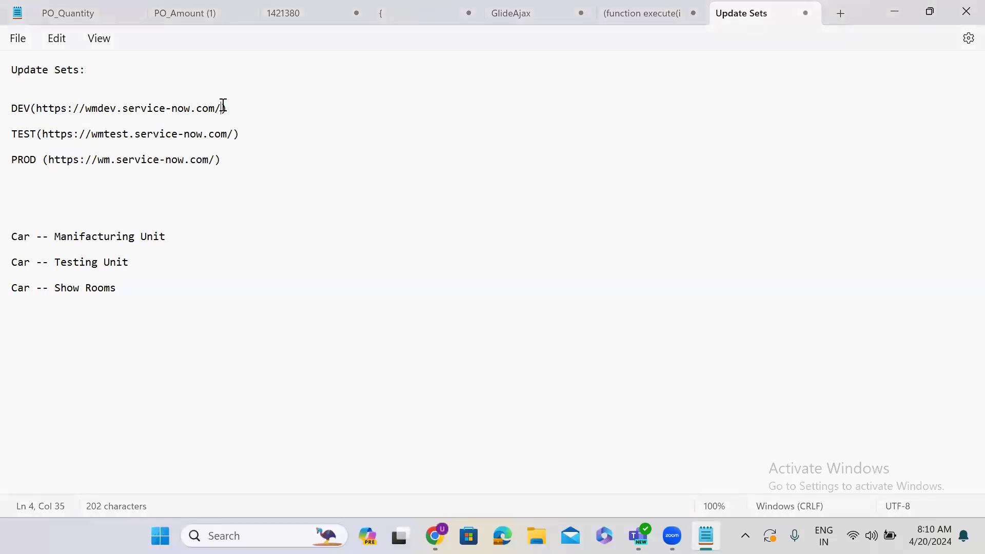
triple_click(144, 108)
double_click(143, 107)
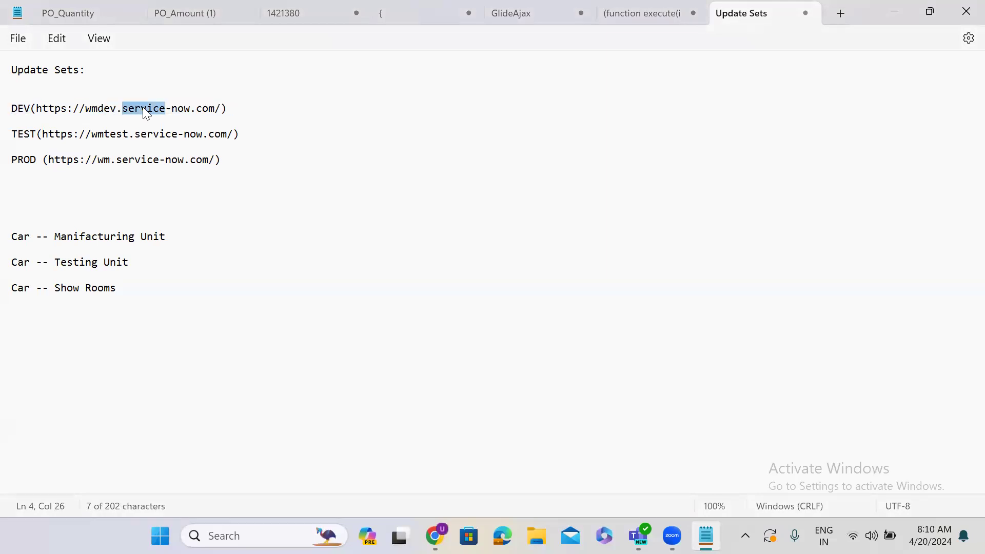
triple_click(129, 134)
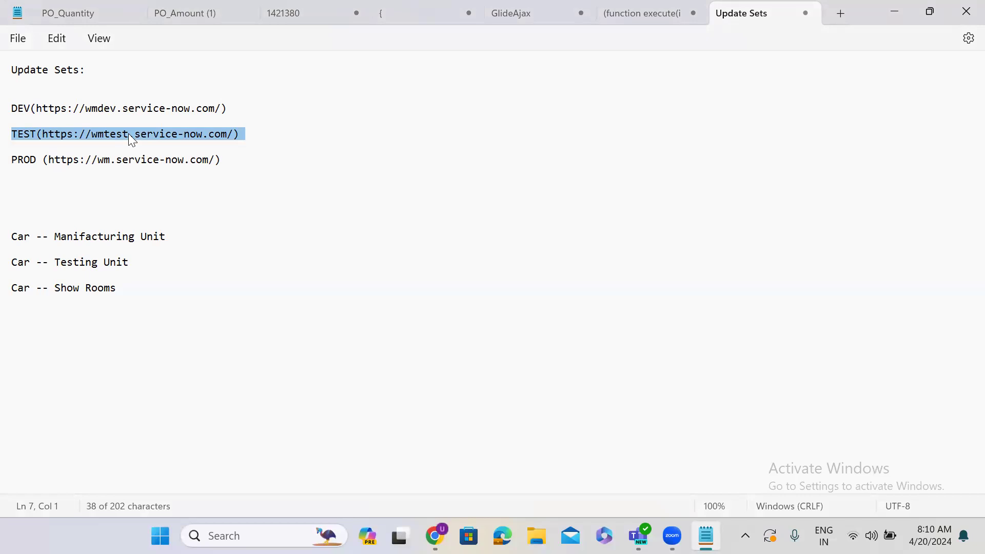
double_click(123, 113)
triple_click(111, 109)
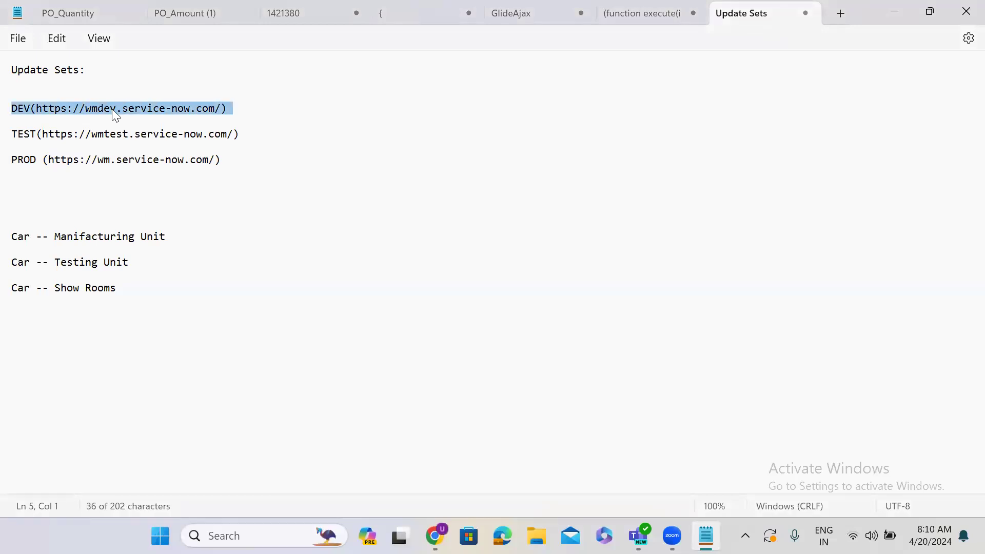
triple_click(104, 159)
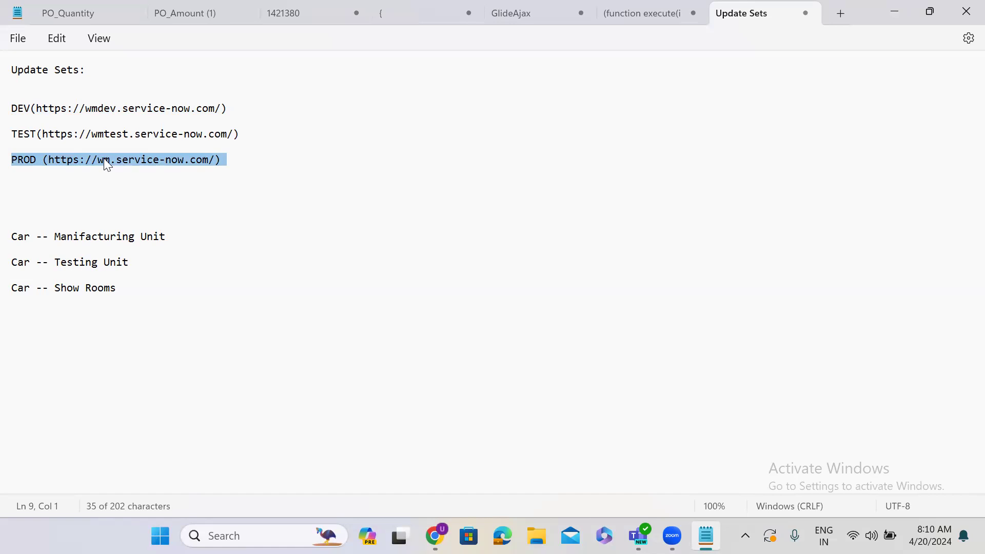
click(87, 108)
triple_click(91, 113)
double_click(91, 114)
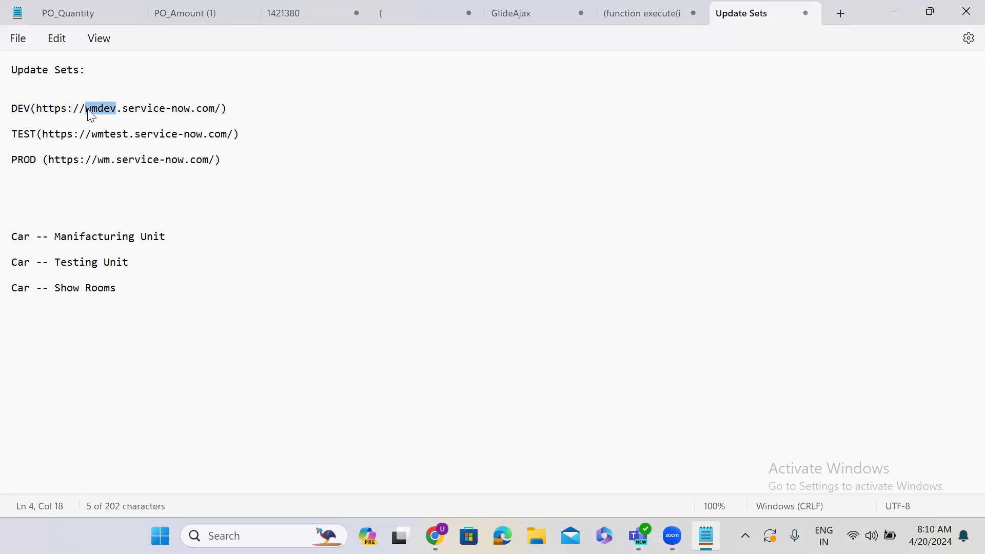
triple_click(91, 114)
triple_click(85, 139)
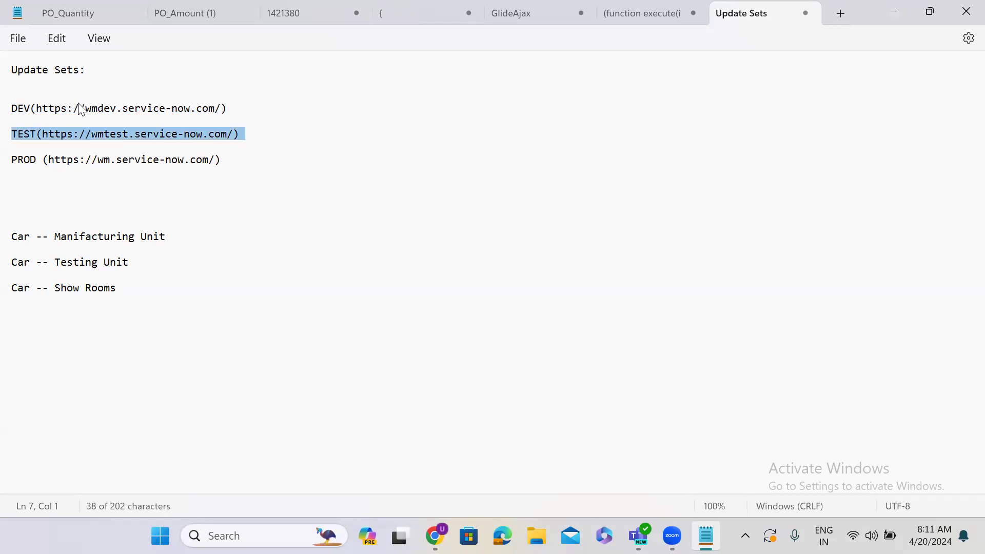
double_click(78, 107)
triple_click(76, 163)
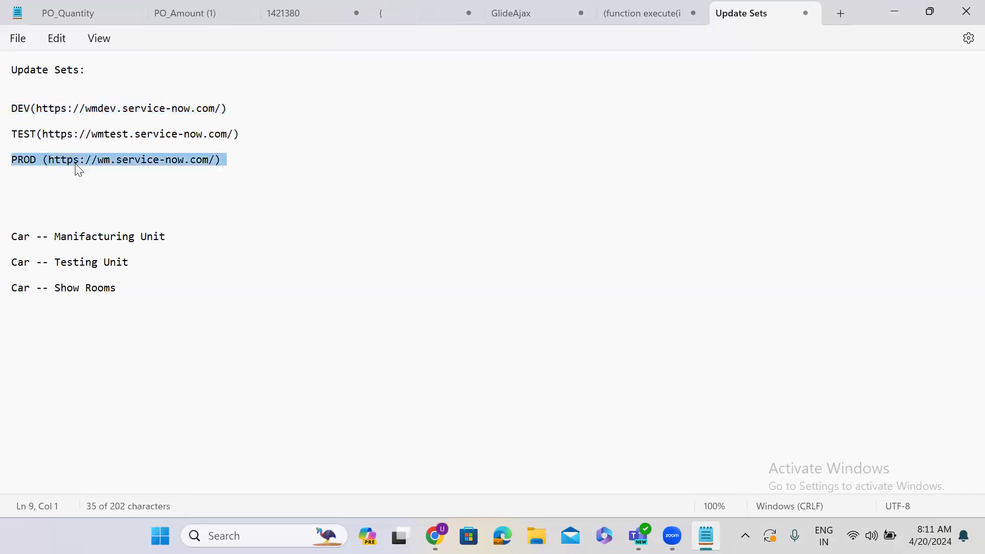
click(149, 176)
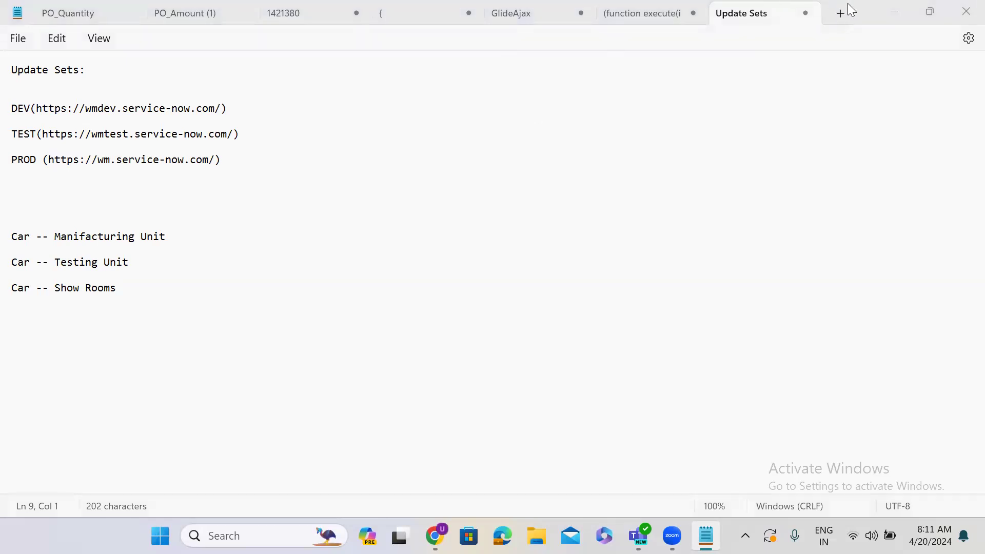
Load wmdev.service-now.com in Chrome and sign in with the account password.
click(894, 15)
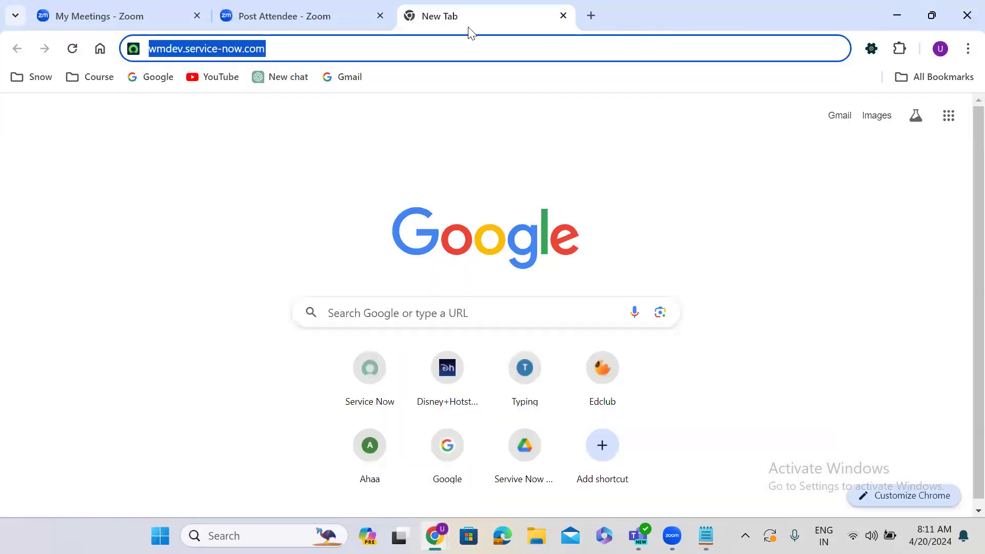
click(442, 53)
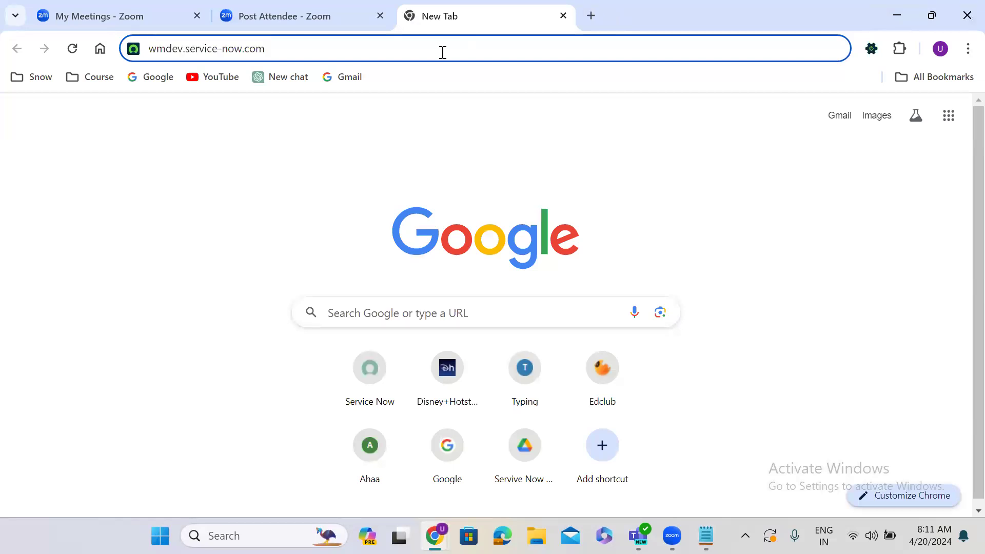
key(Return)
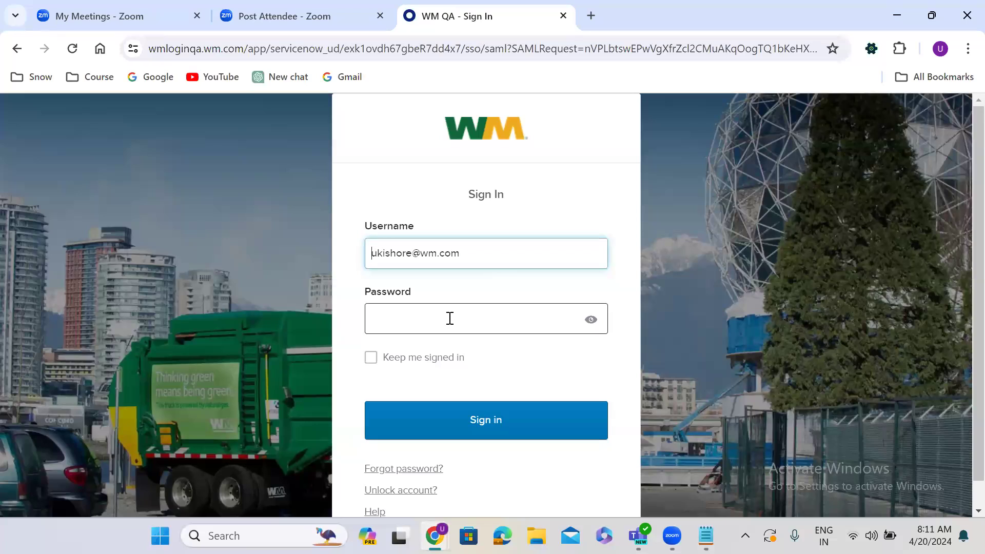
click(450, 318)
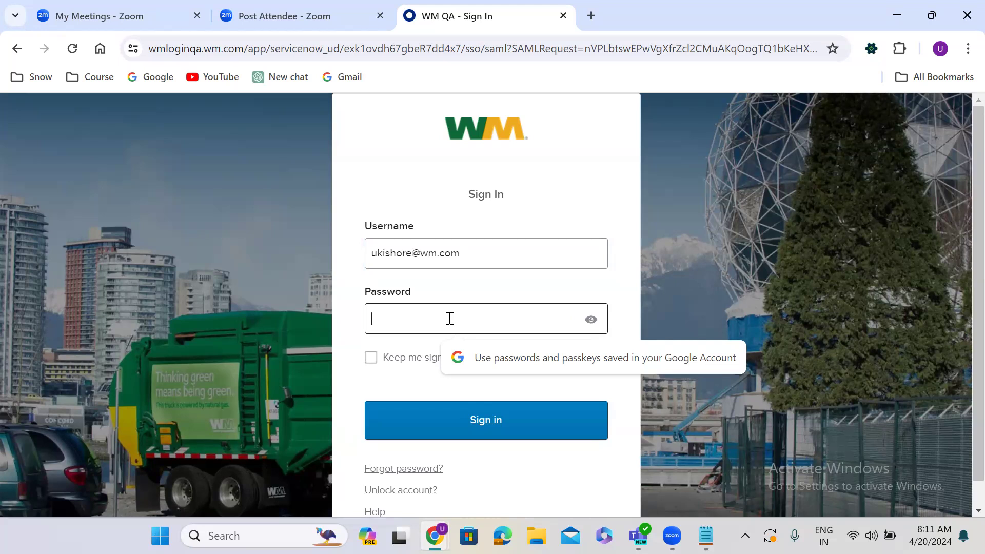
text(•••)
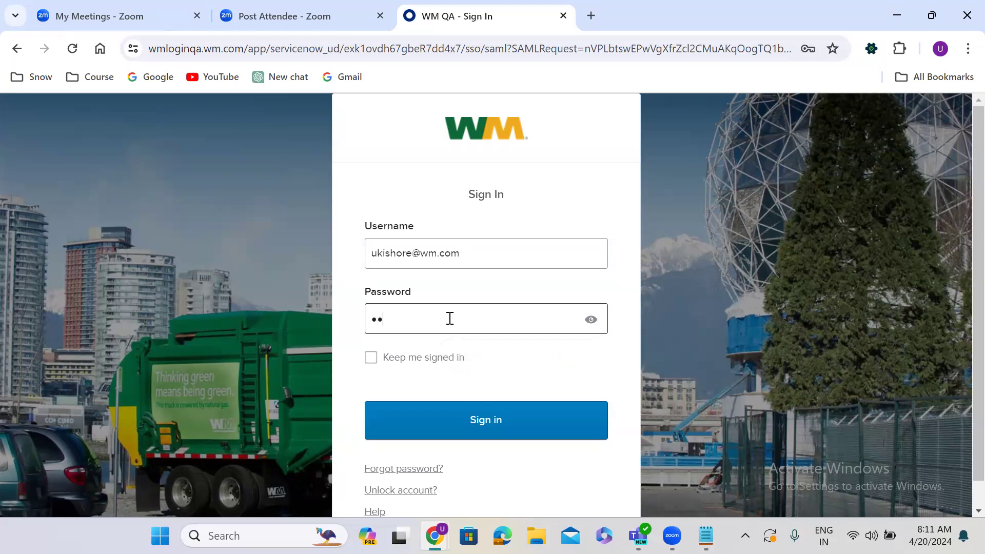
text(•••••••••••)
click(489, 411)
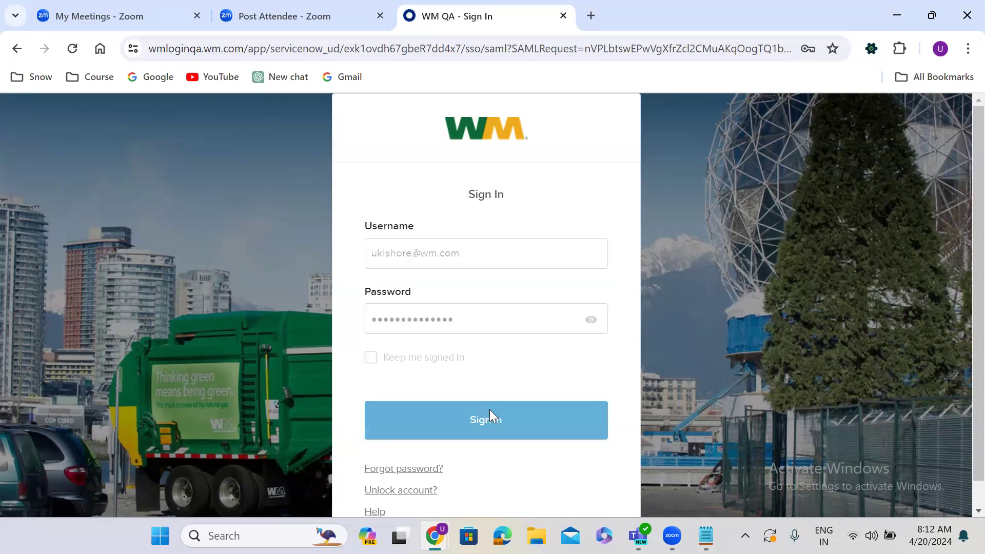
Complete the SMS verification code check to reach the WM-DEV home page.
click(523, 395)
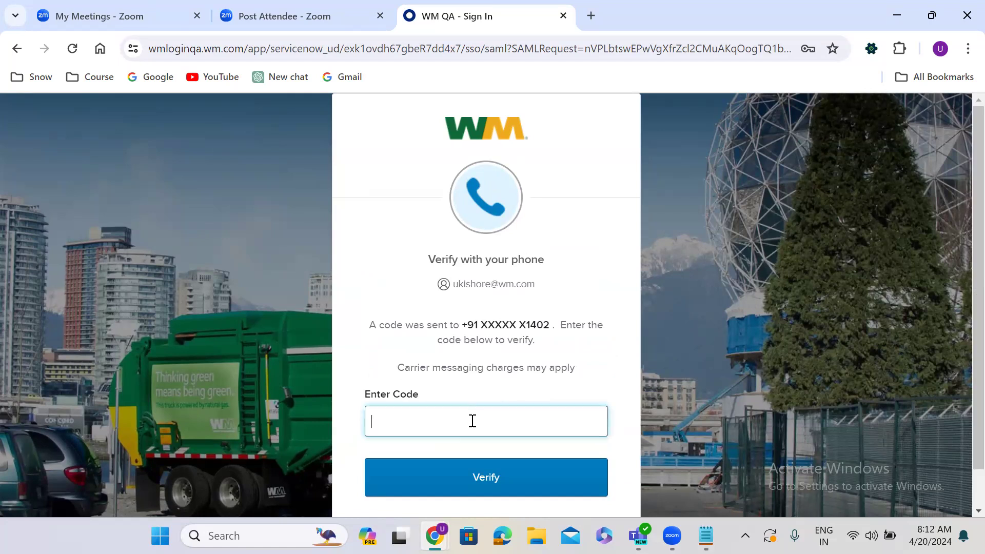
click(501, 470)
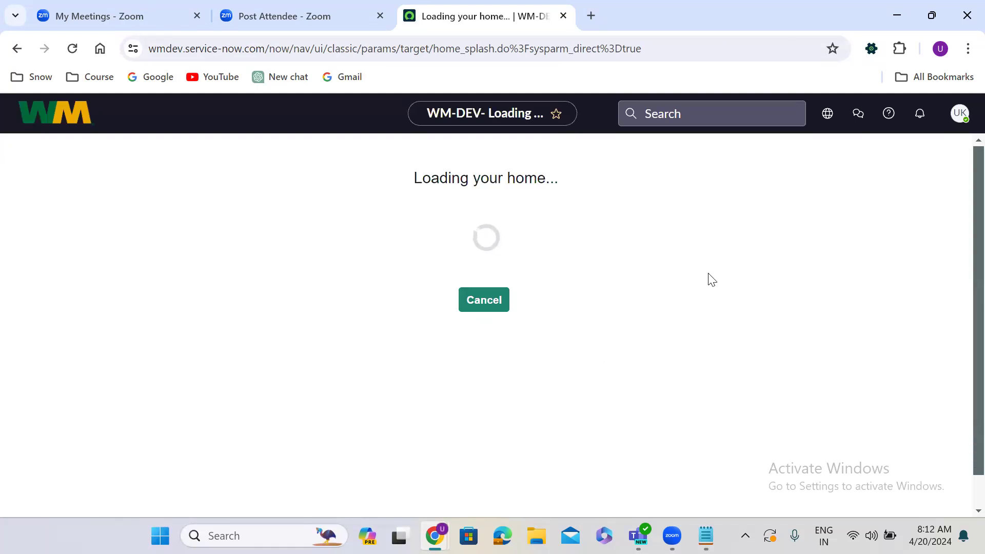
double_click(165, 49)
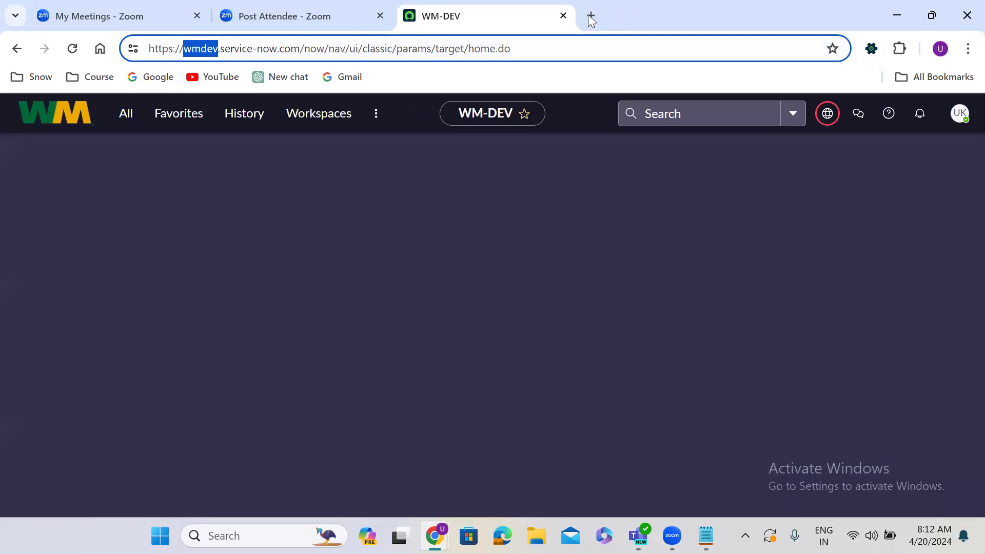
click(590, 15)
Load wmtest.service-now.com in the new tab and verify with an SMS code.
text(wm)
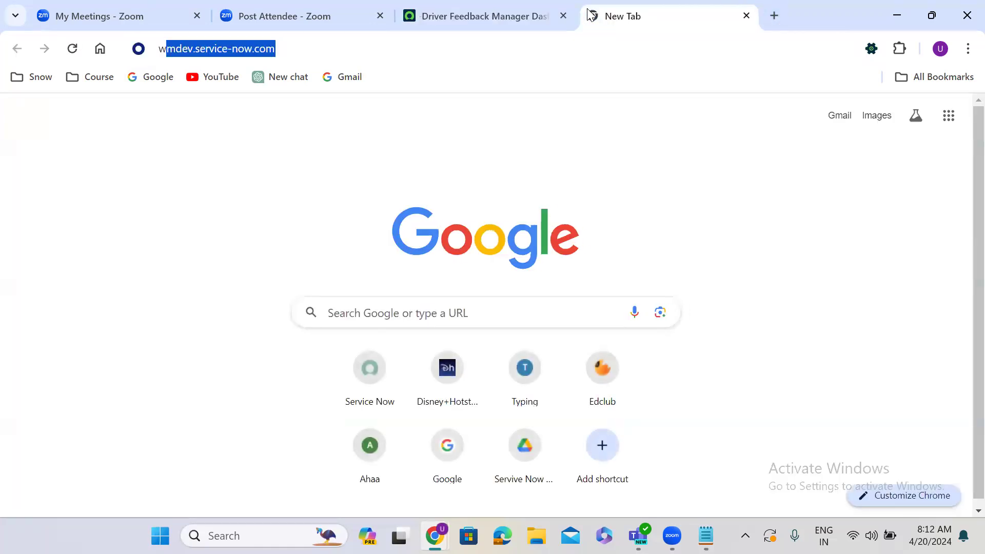
text(test)
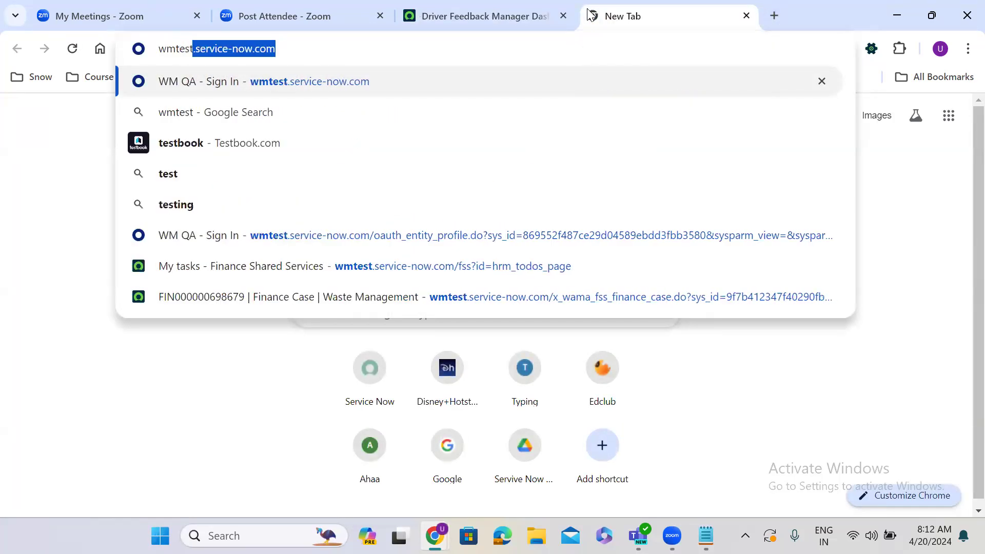
key(Right)
key(Return)
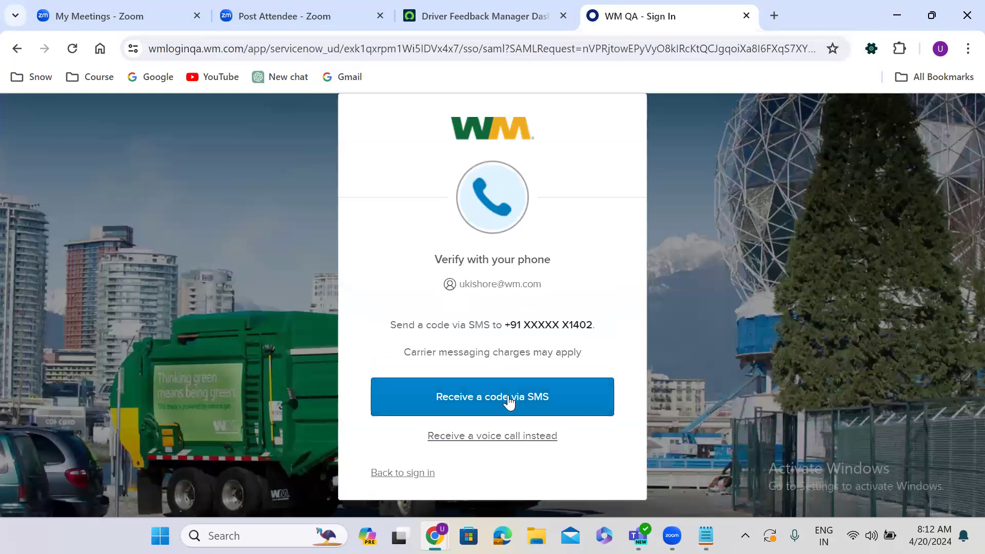
click(507, 396)
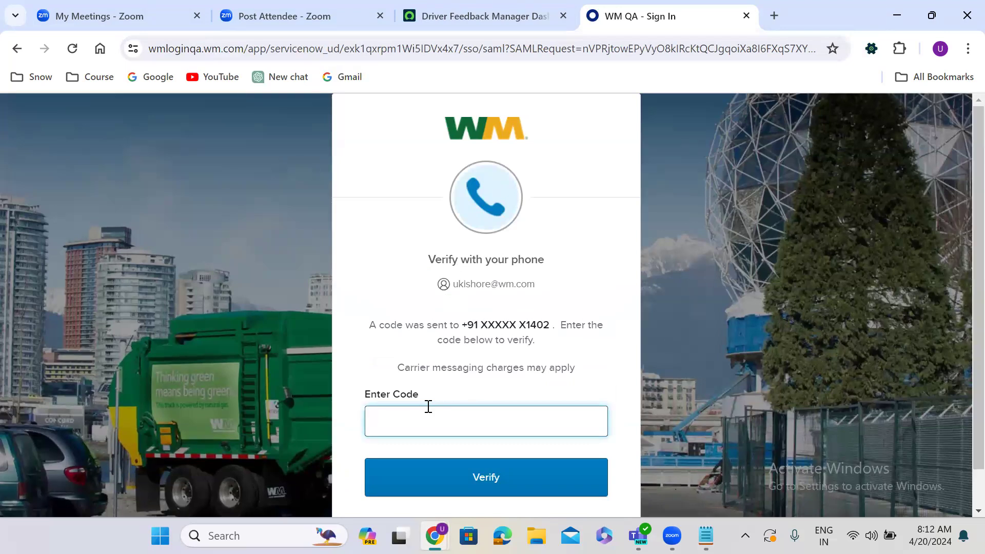
click(469, 478)
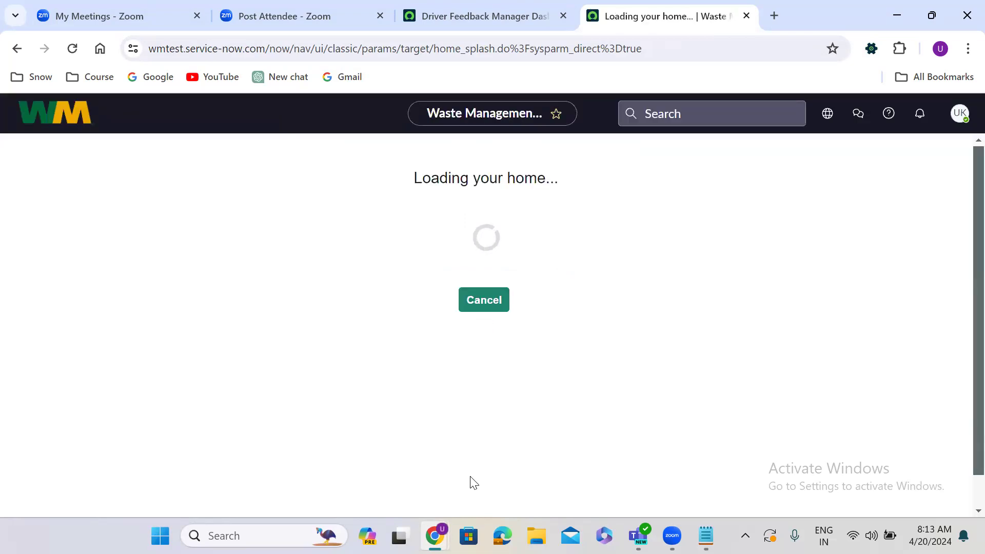
Open wm.service-now.com in a third tab and sign in with the password and SMS code.
click(775, 15)
text(wm)
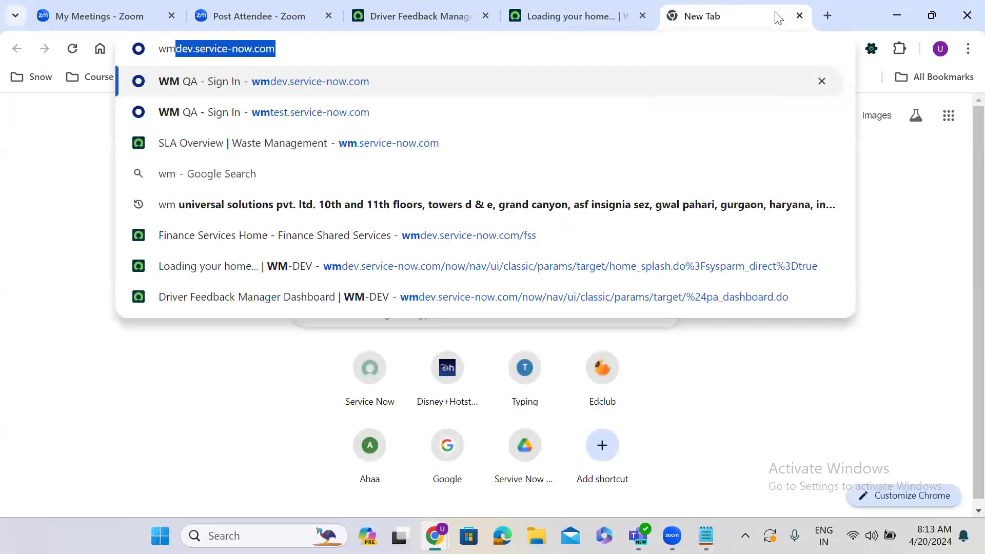
text(.)
key(End)
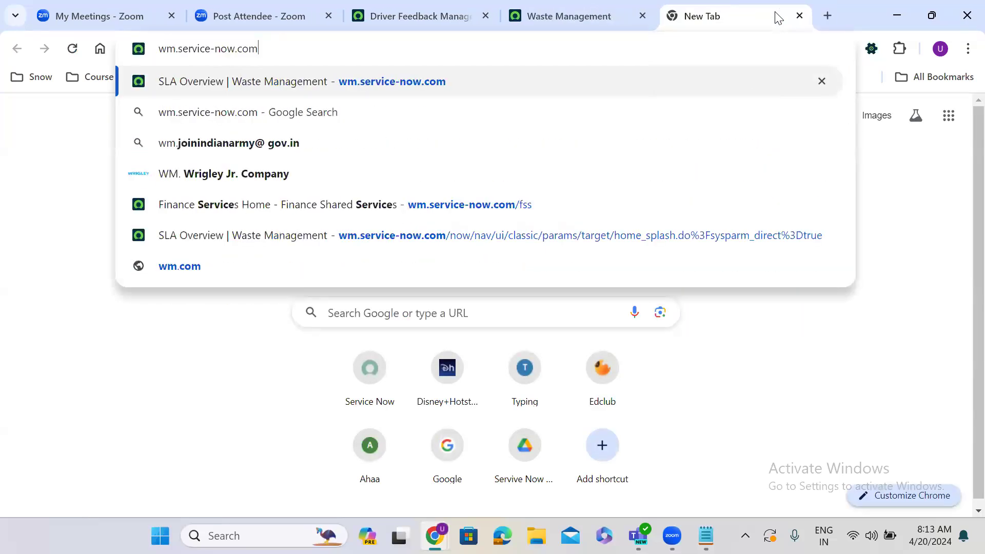
key(Return)
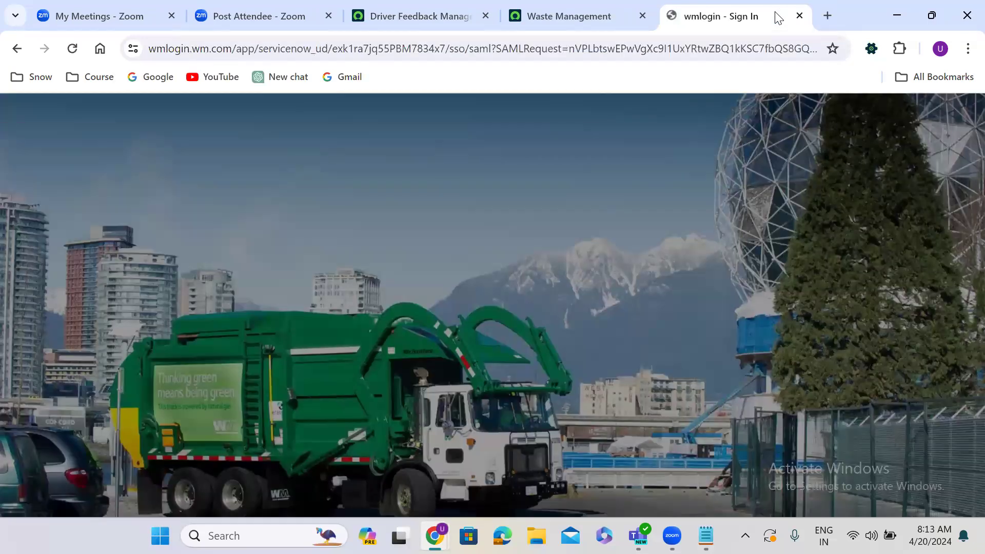
click(418, 324)
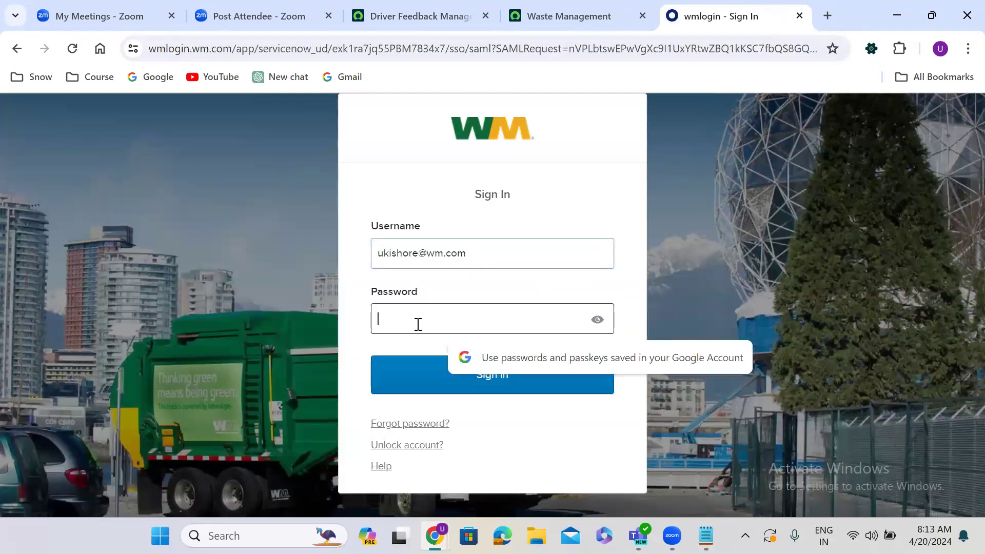
text(•••••••••••)
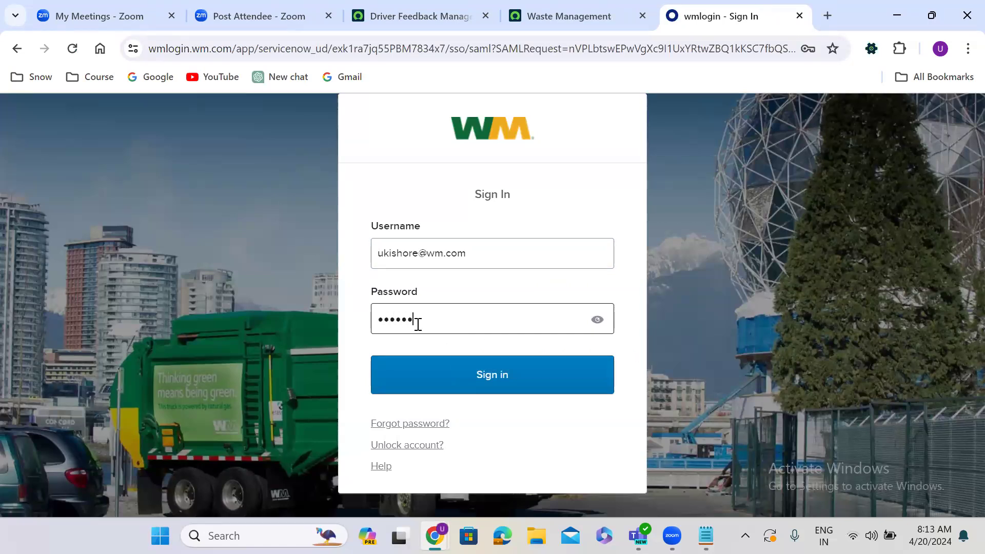
text(•••)
click(501, 377)
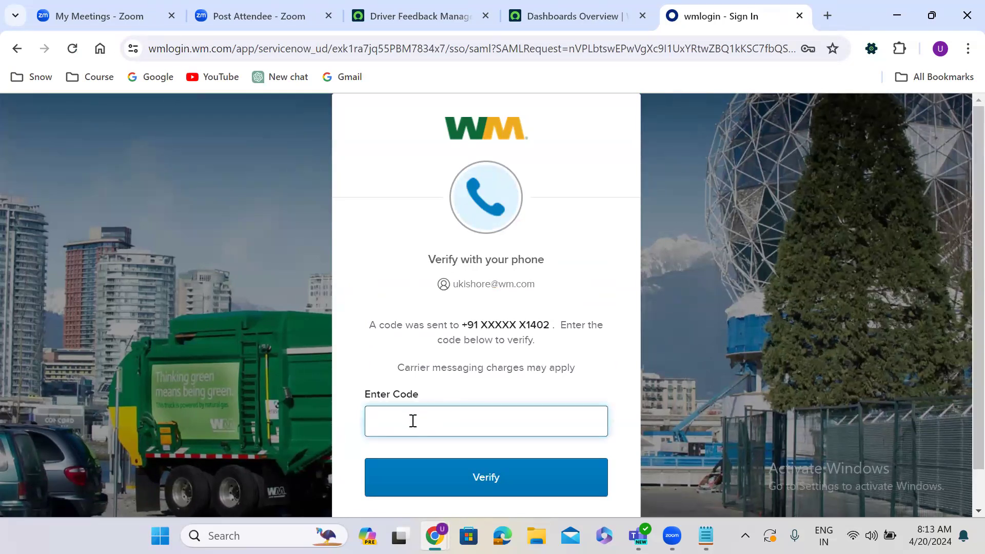
click(452, 474)
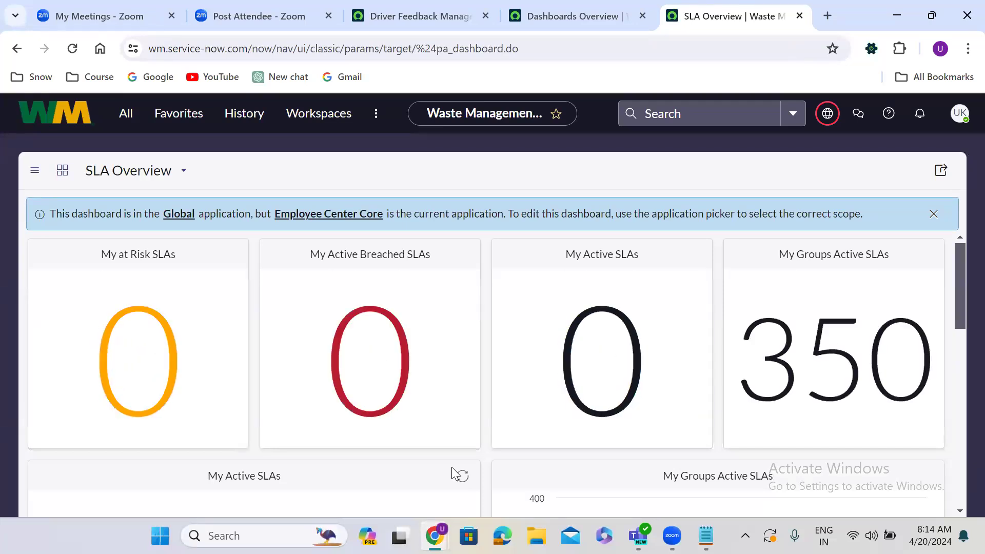
click(403, 21)
click(178, 48)
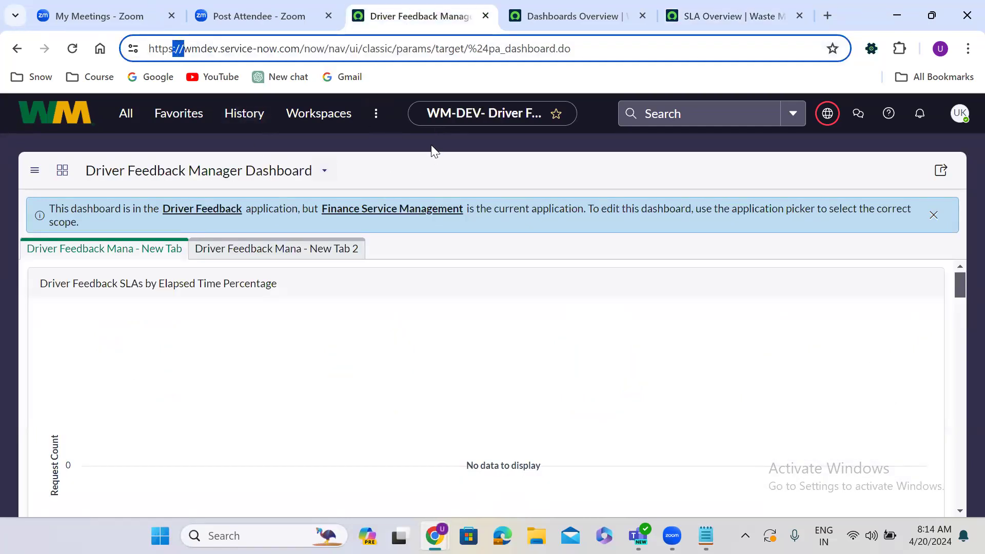
click(430, 177)
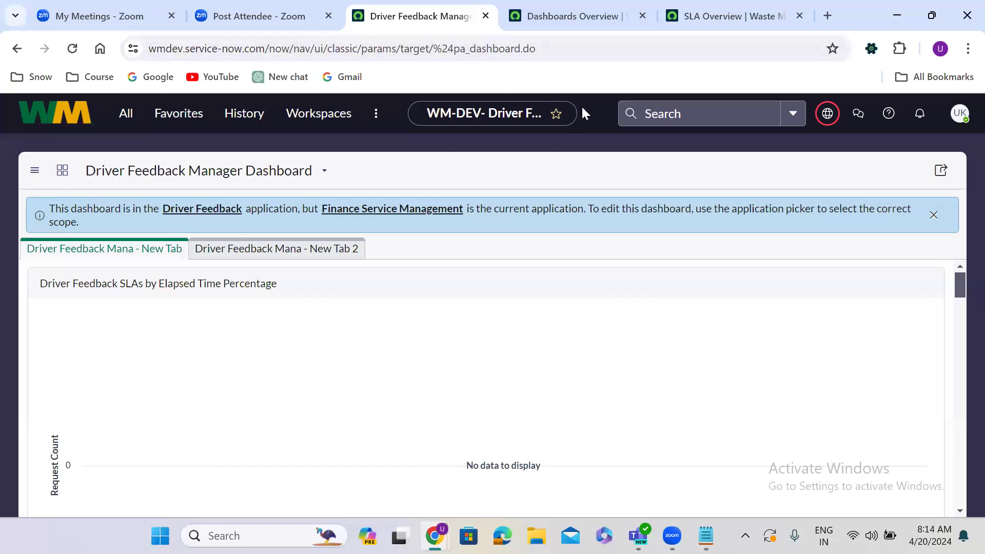
click(577, 13)
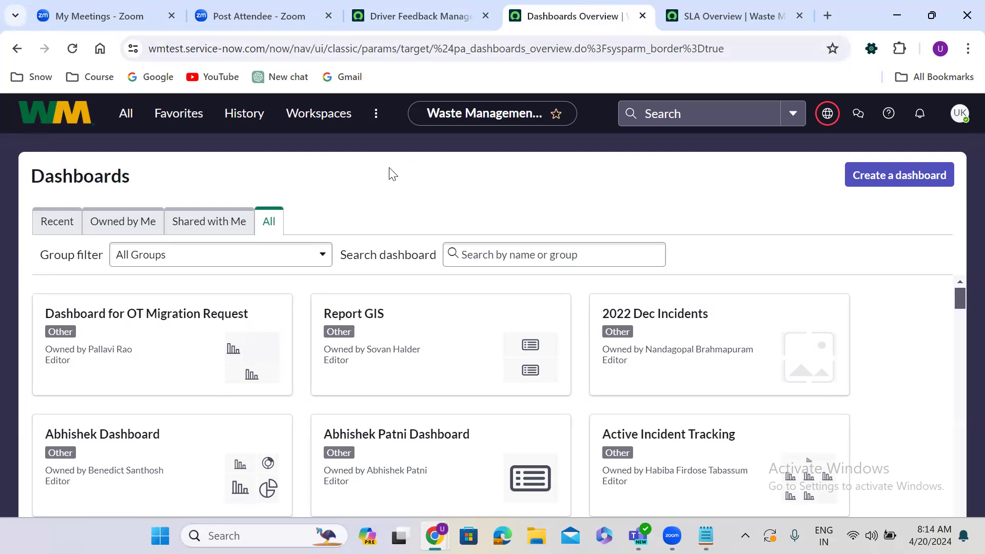
click(716, 7)
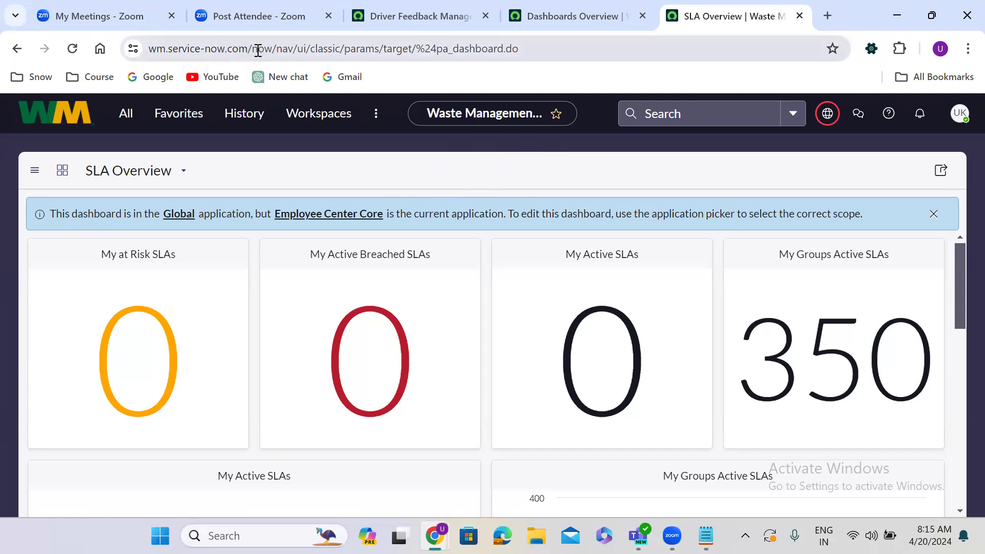
Switch among the Driver Feedback Manager, Dashboards and SLA Overview tabs, inspecting the page address.
click(430, 16)
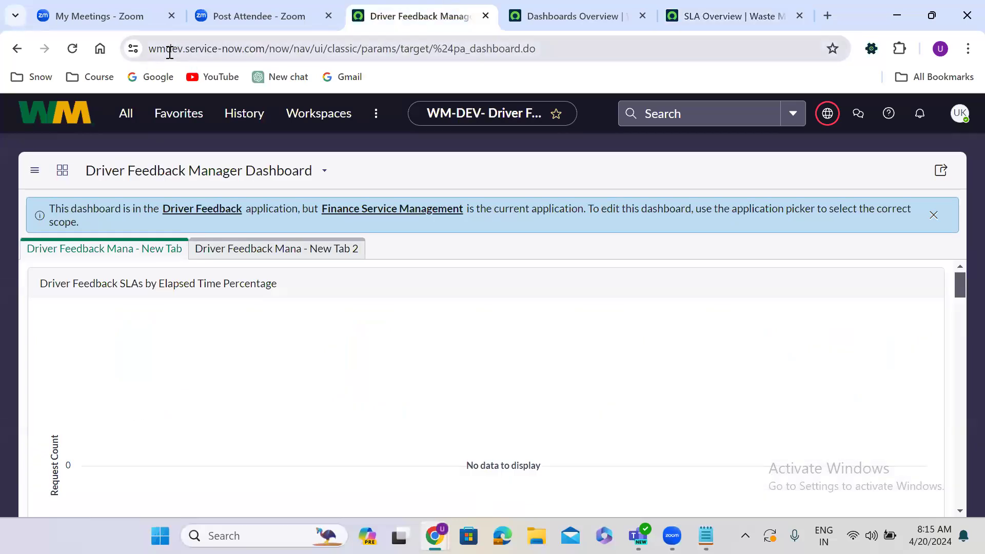
click(594, 6)
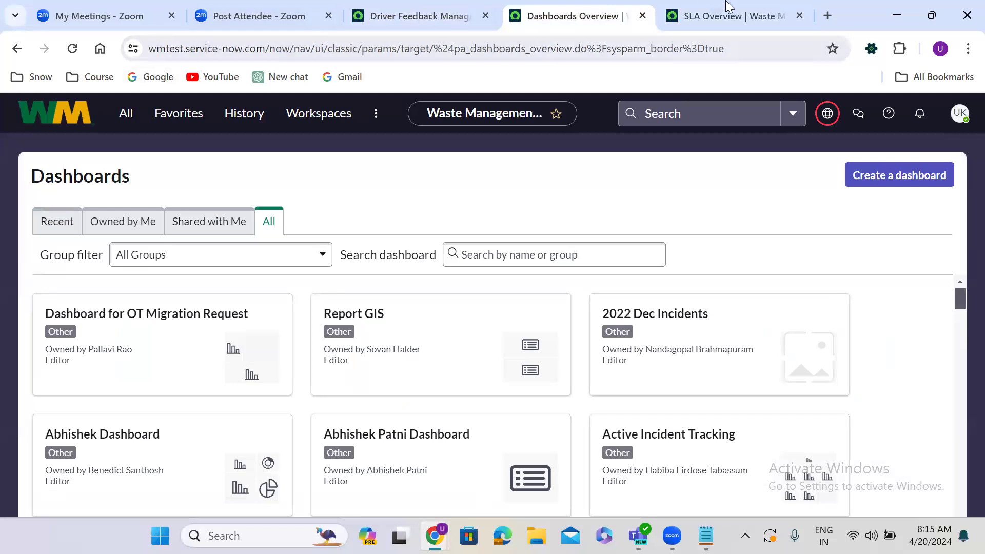
click(759, 15)
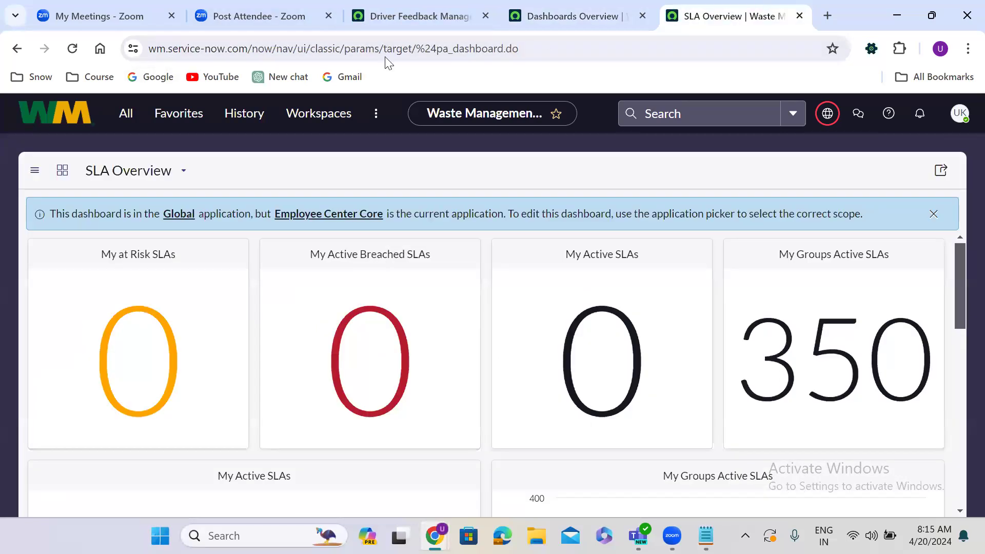
click(230, 48)
click(424, 18)
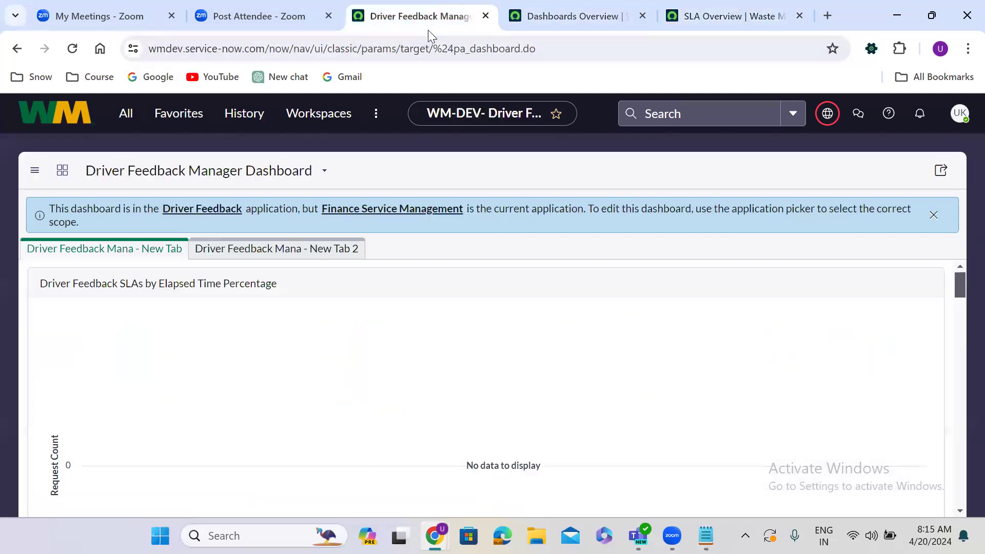
click(734, 10)
click(453, 49)
key(shift+Home)
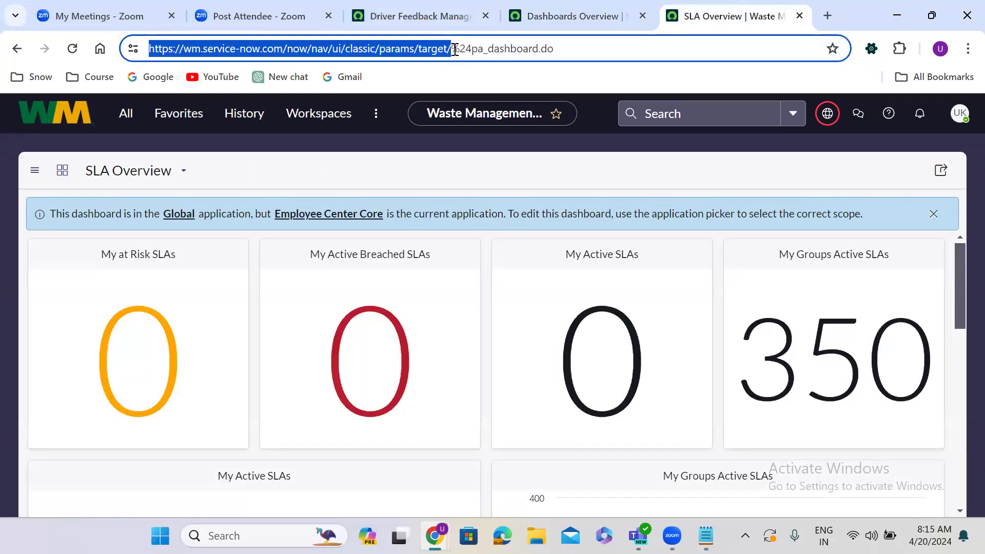
click(401, 181)
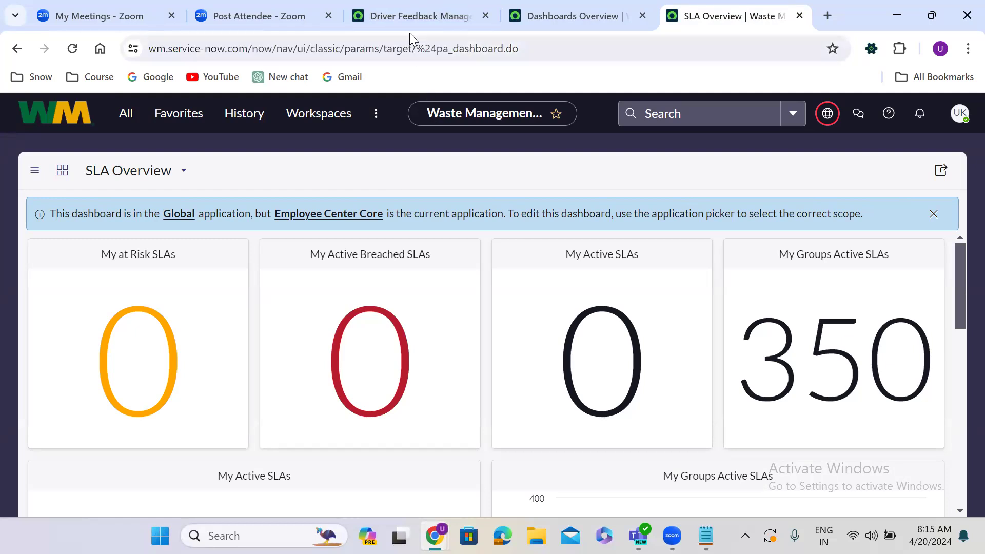
Return to the Driver Feedback Manager dashboard and bring up the application scope and update set picker.
click(406, 14)
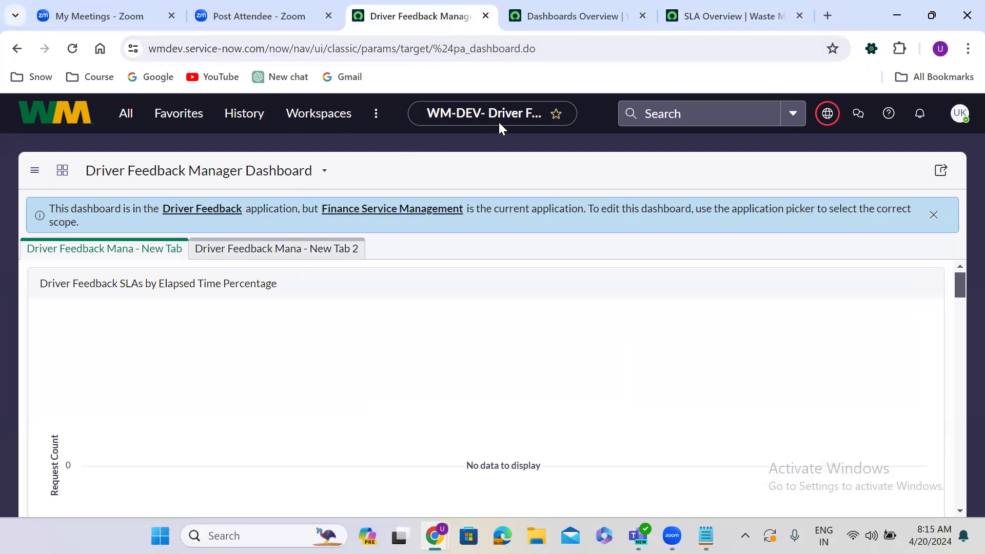
click(546, 15)
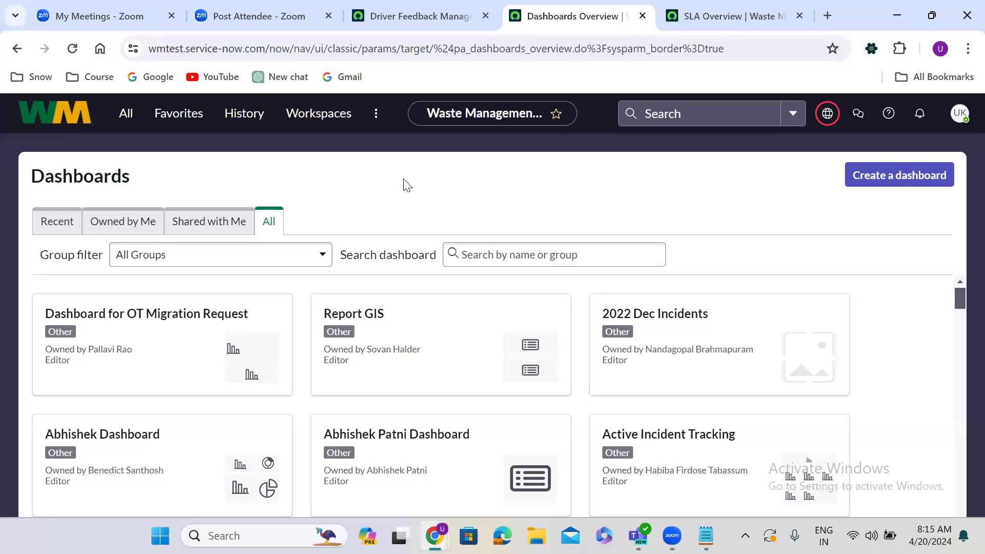
click(747, 14)
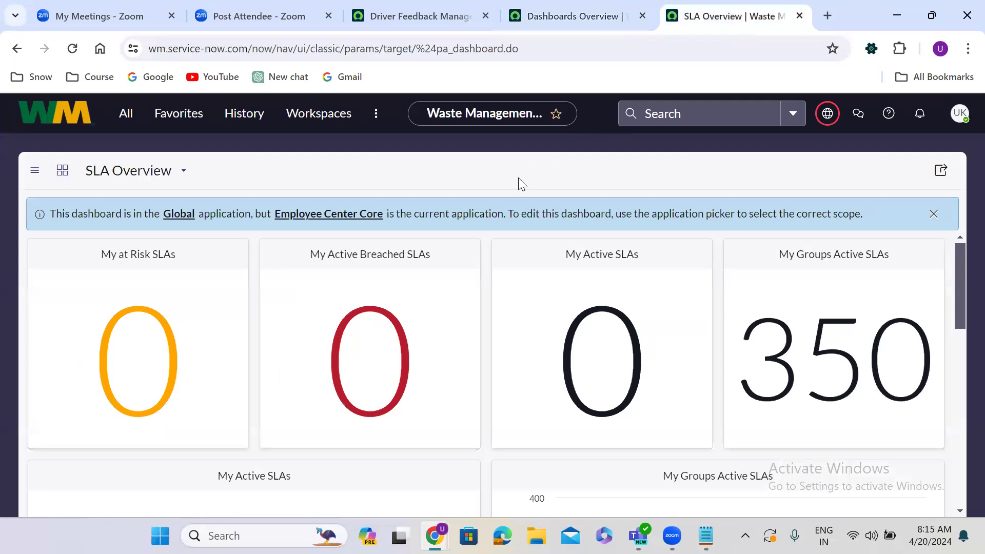
click(391, 20)
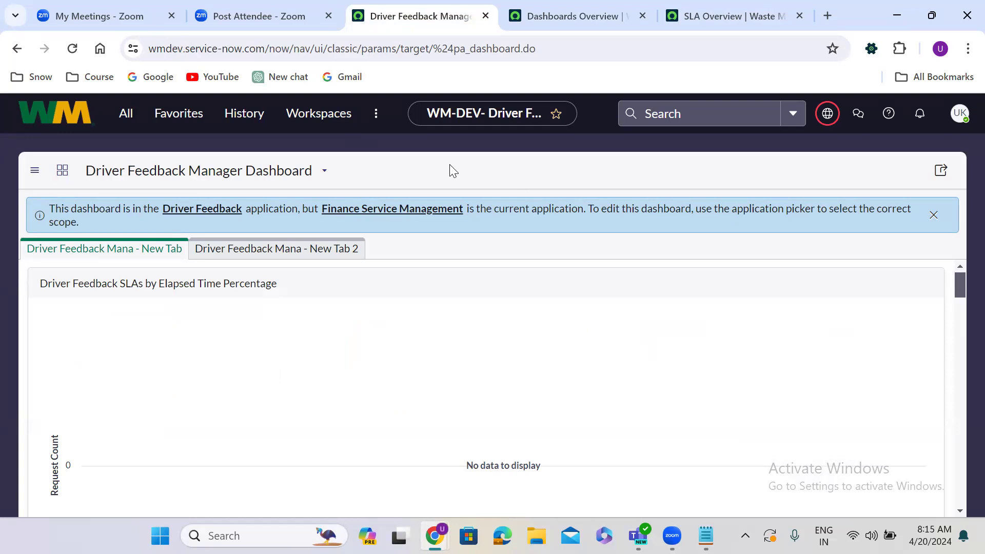
click(827, 113)
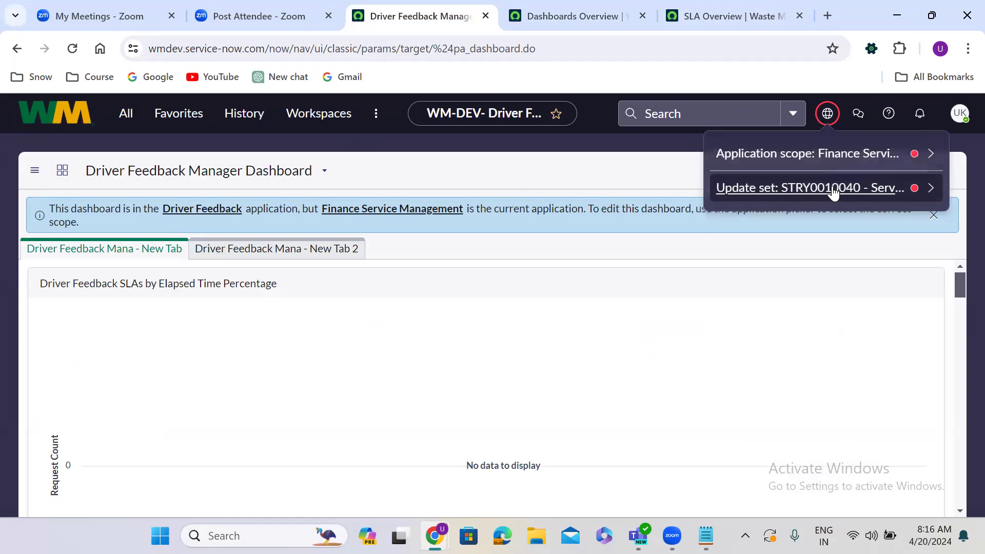
Open the current update set STRY0010040 and scroll through its 97 customer updates.
click(892, 188)
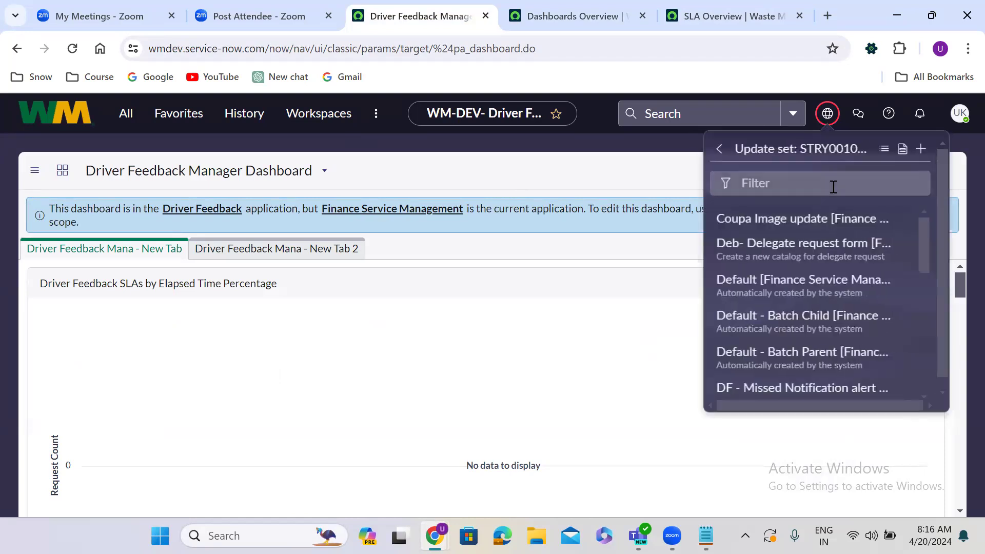
click(913, 150)
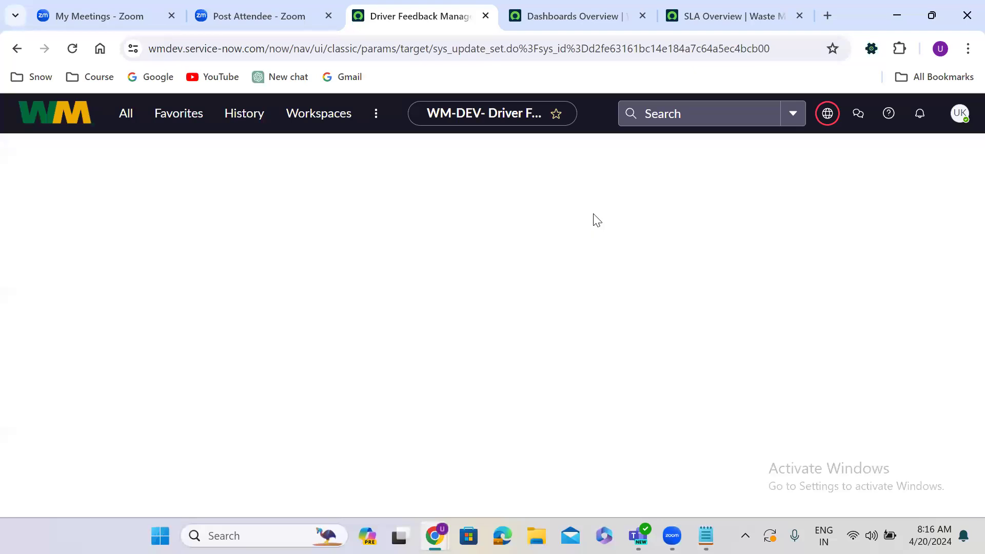
click(431, 298)
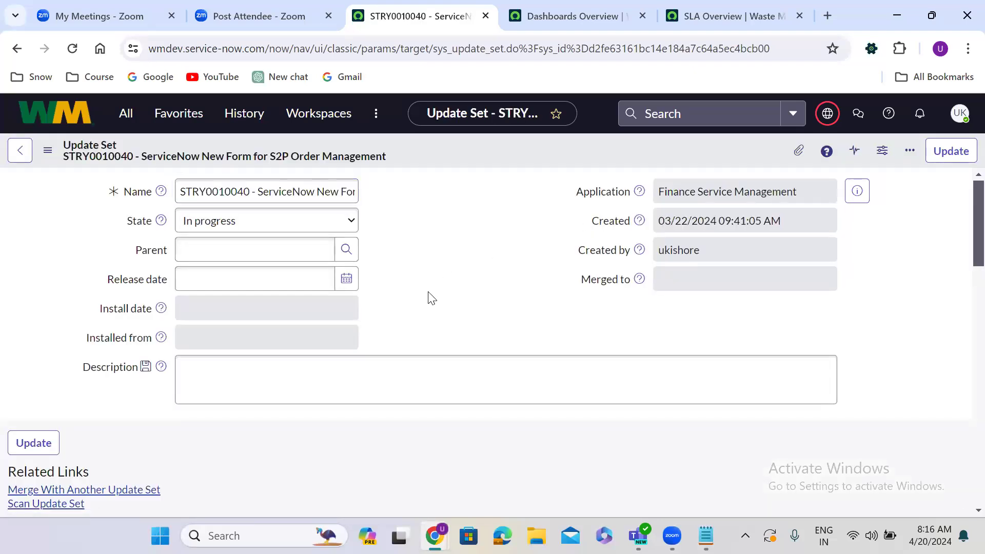
scroll(428, 292, down, 6)
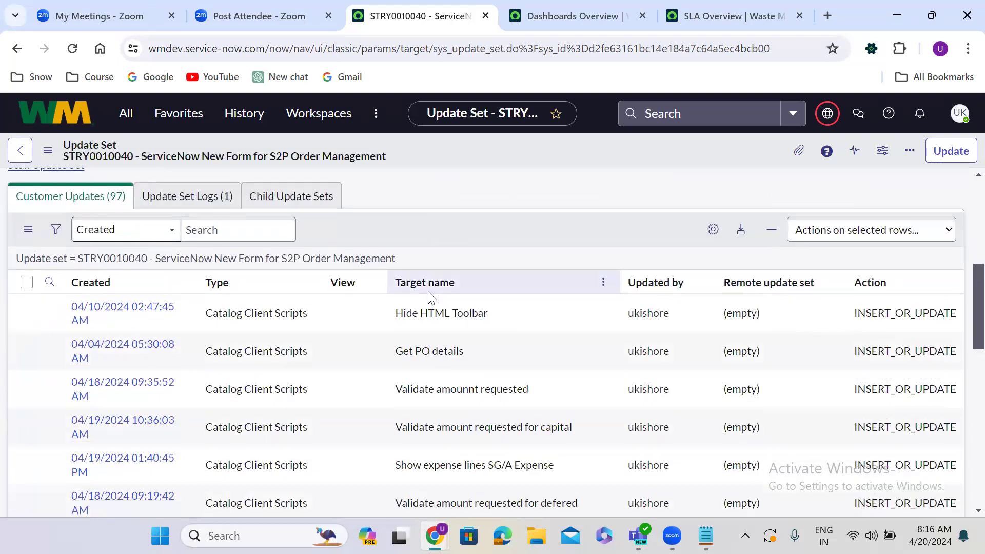
scroll(429, 295, down, 10)
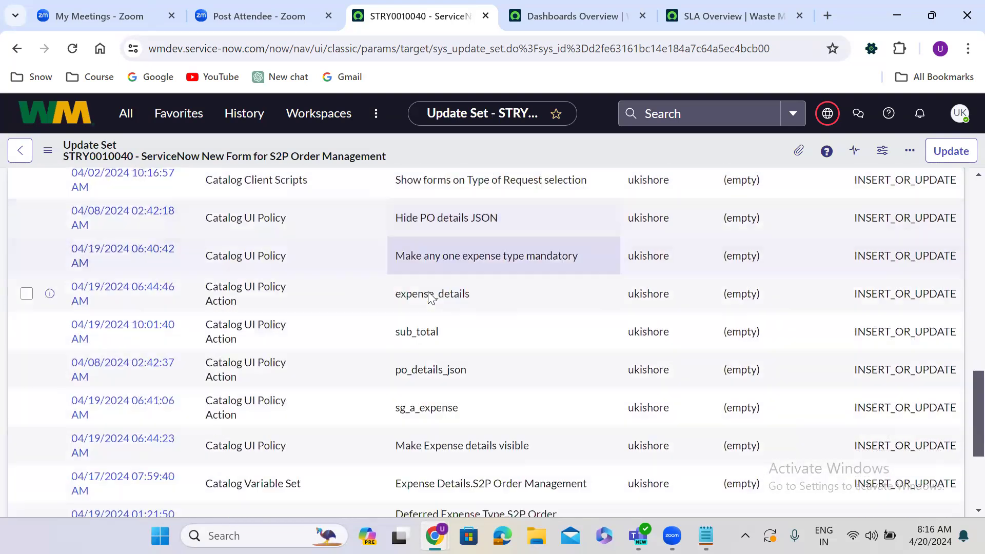
scroll(429, 291, down, 2)
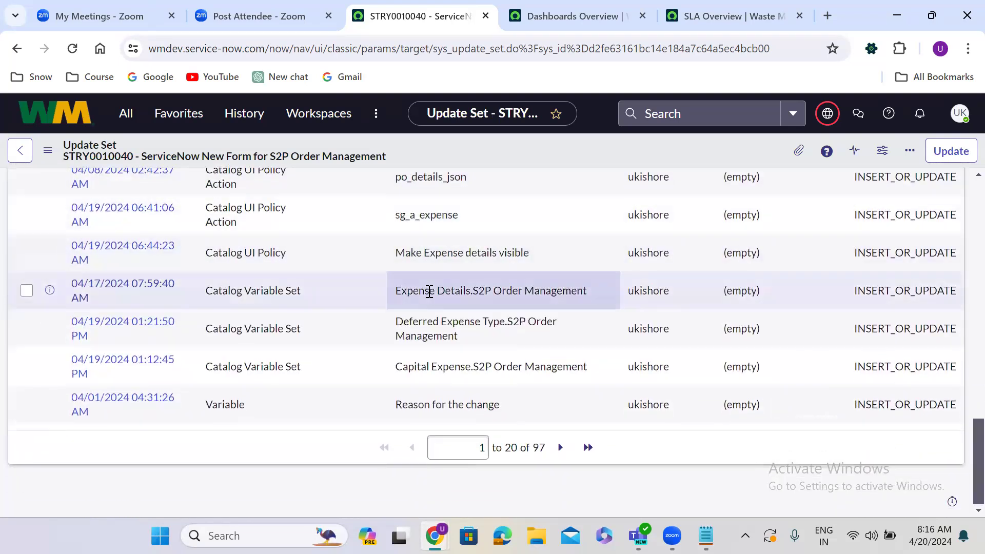
scroll(429, 291, up, 15)
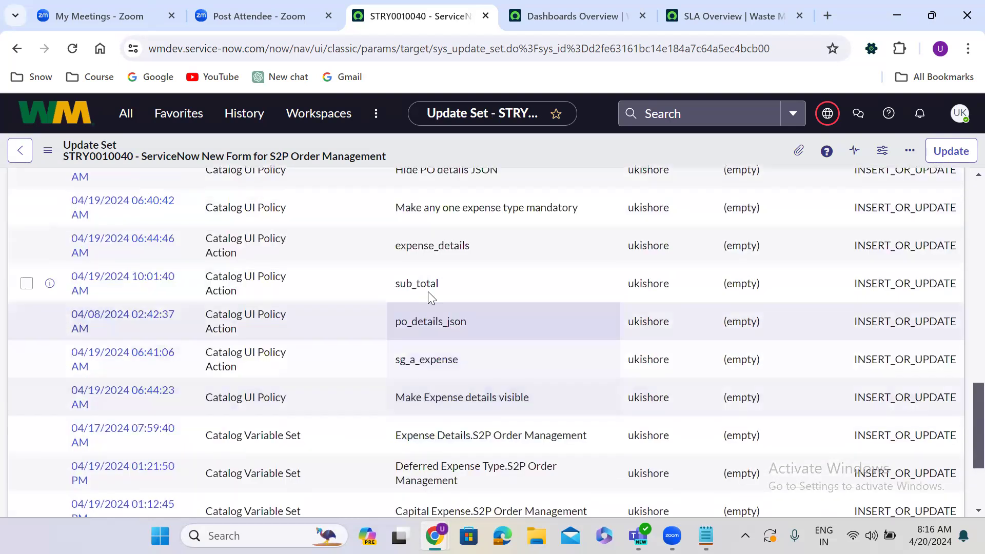
scroll(432, 298, up, 3)
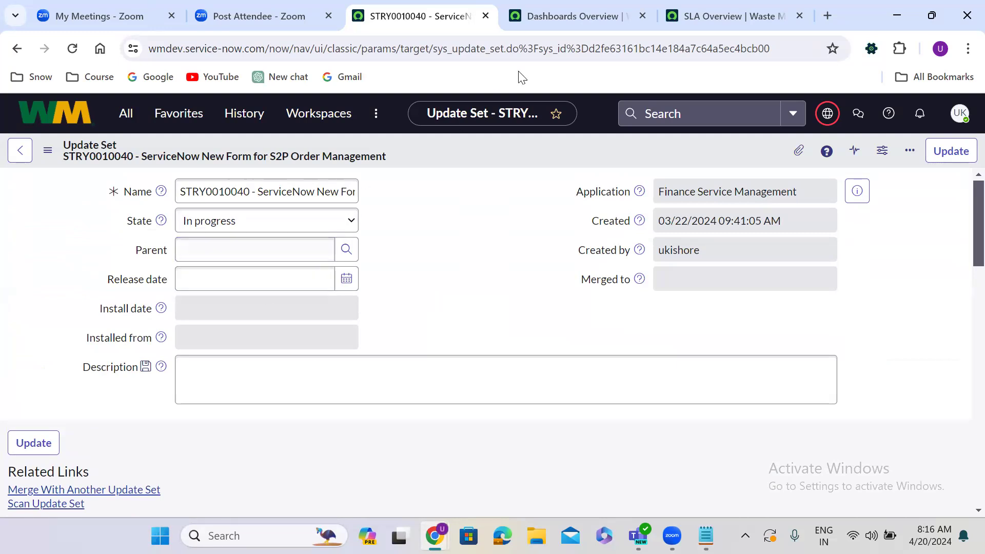
click(572, 7)
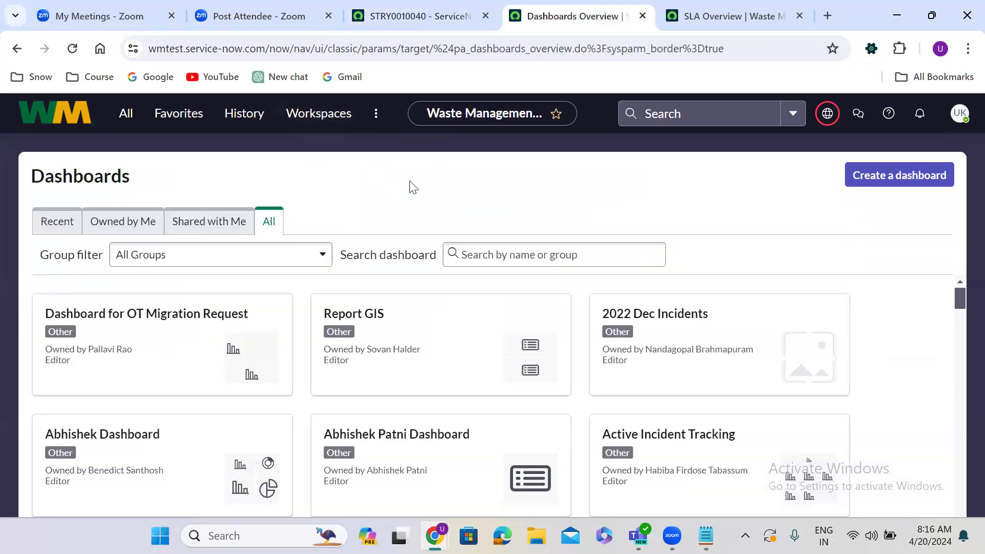
click(425, 12)
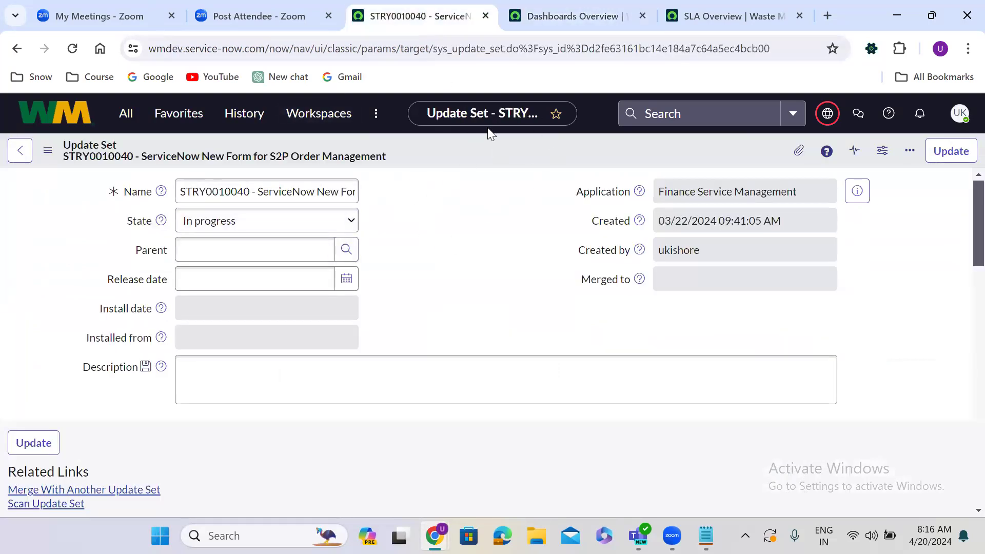
click(562, 7)
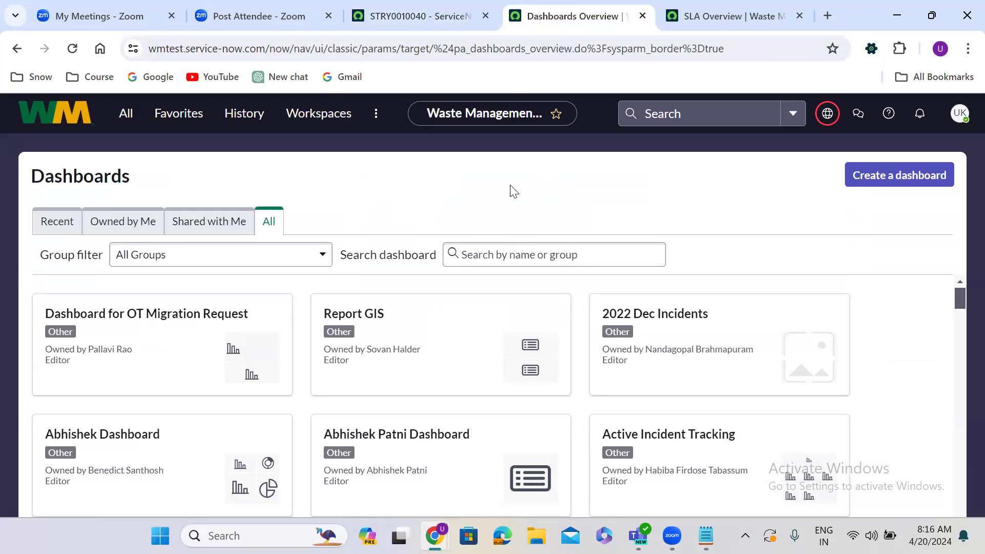
click(410, 11)
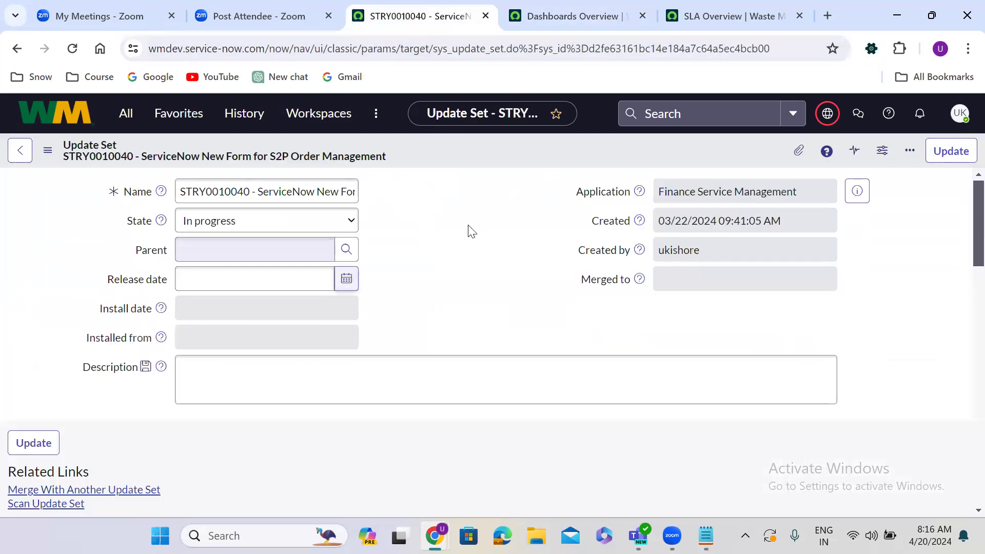
click(574, 8)
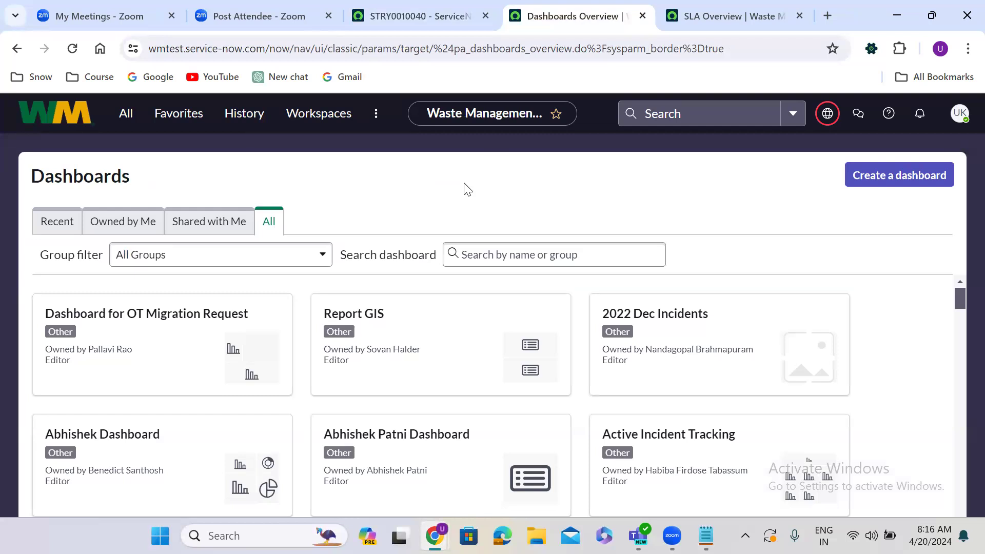
click(723, 18)
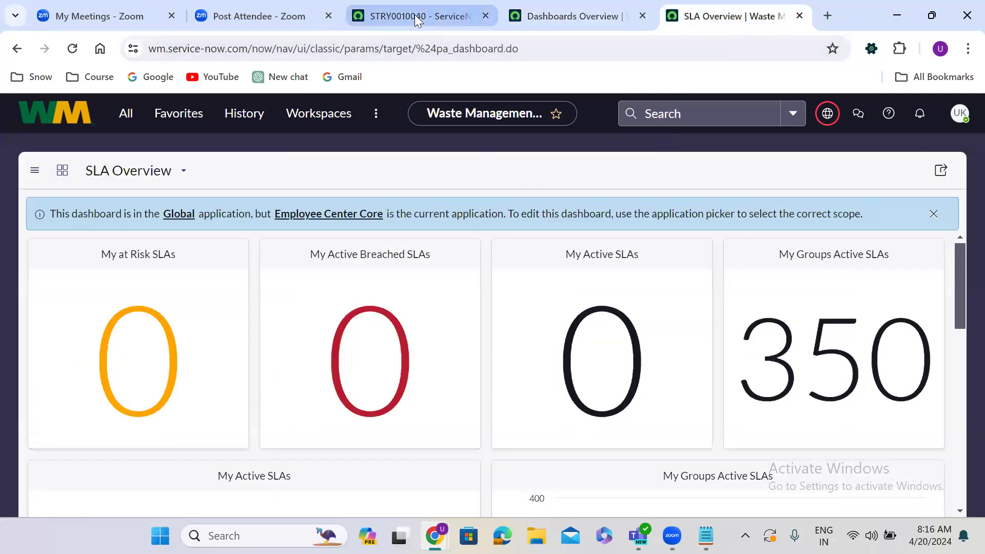
click(414, 14)
click(728, 6)
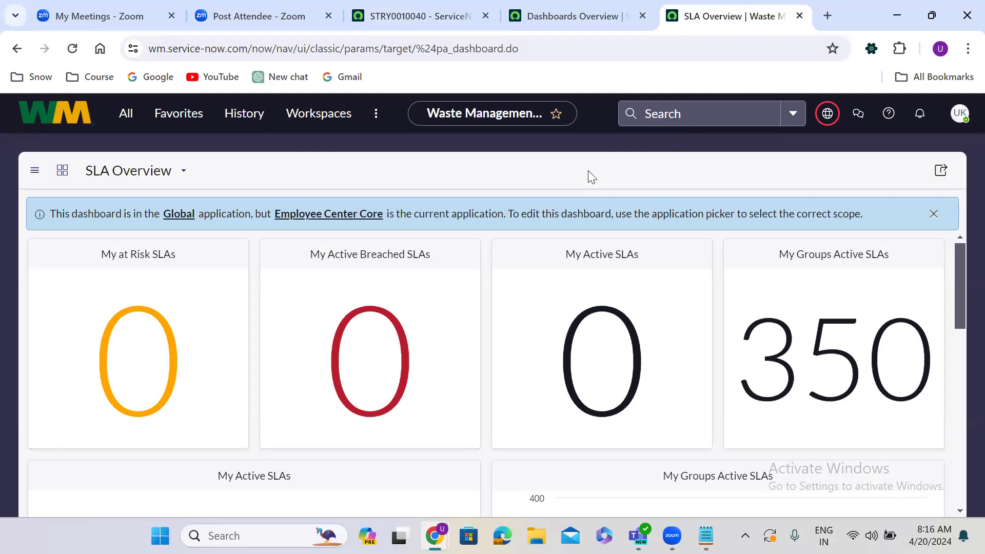
click(397, 6)
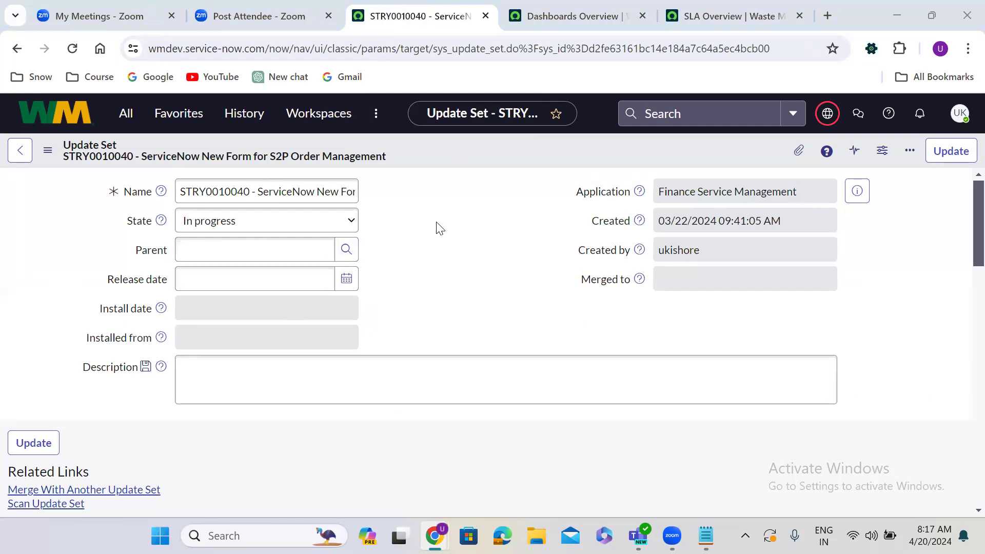
click(532, 16)
click(725, 15)
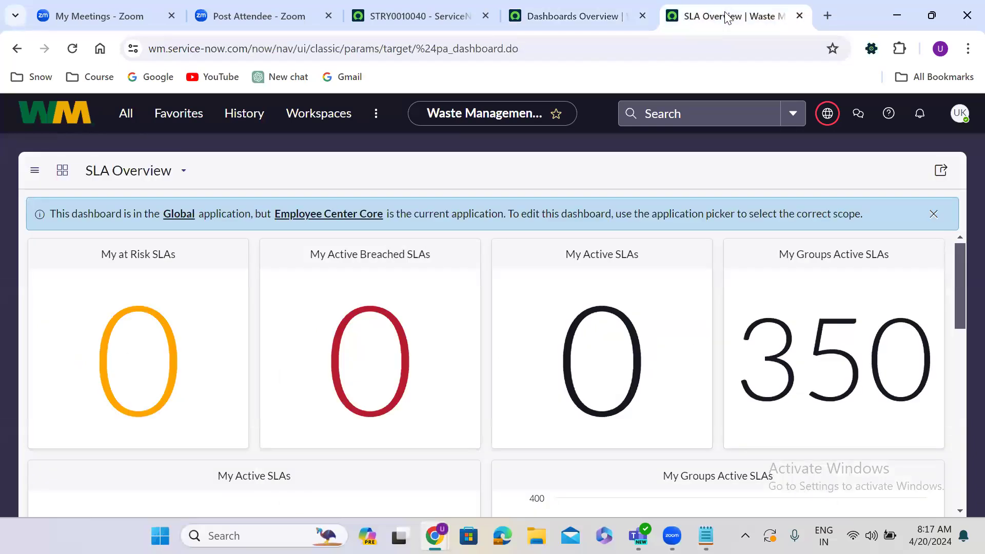
click(400, 10)
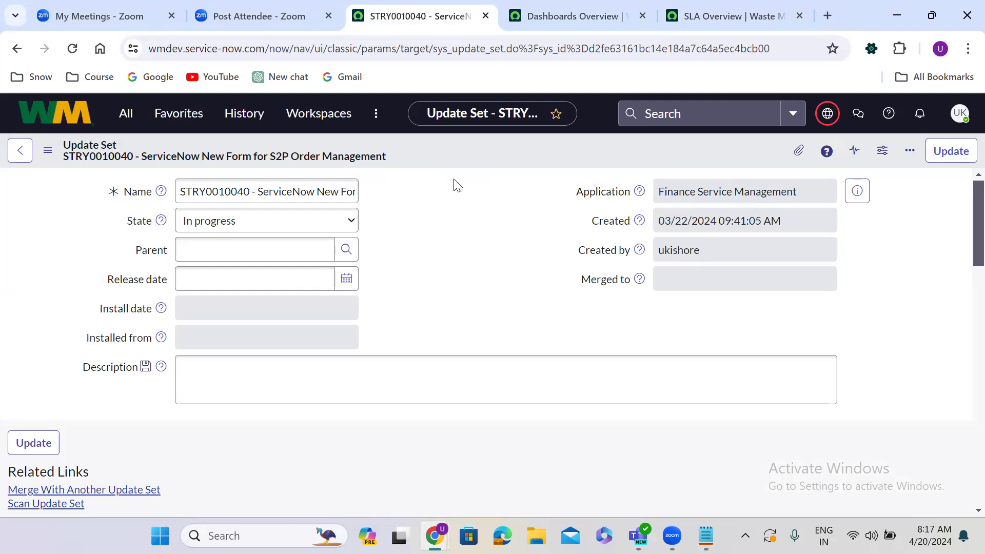
Try setting STRY0010040's state to Complete, then reload the form, discarding that unsaved change.
click(271, 224)
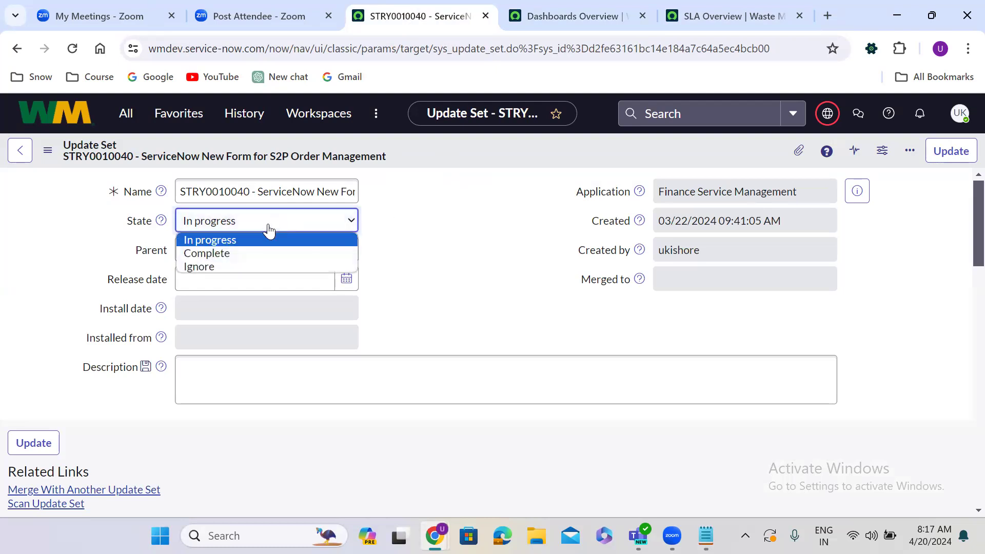
click(249, 252)
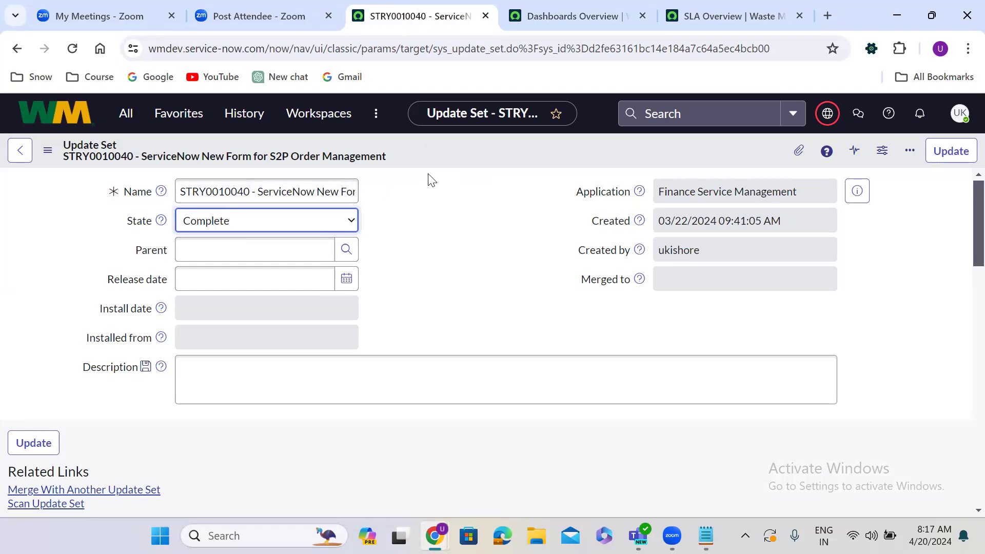
click(560, 6)
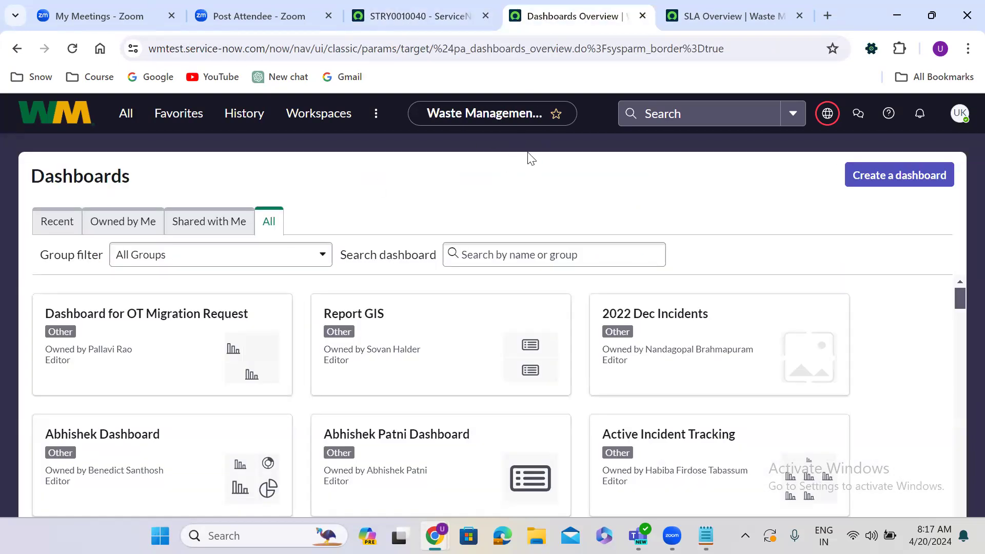
click(393, 22)
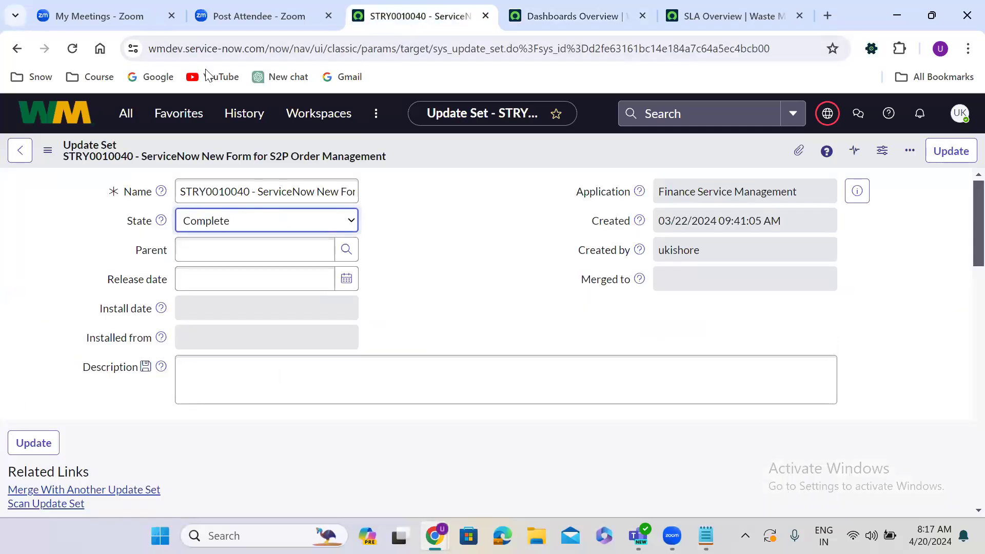
click(72, 47)
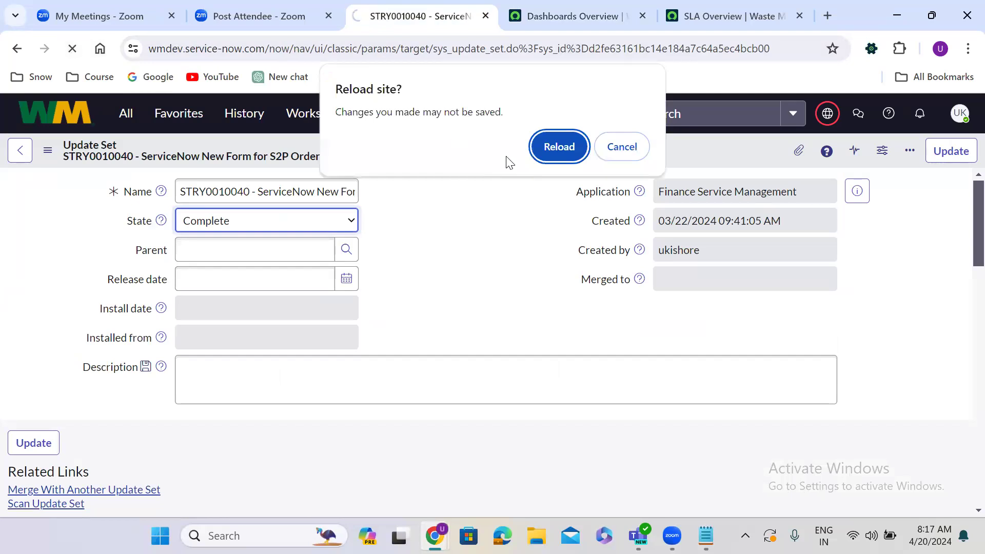
click(554, 154)
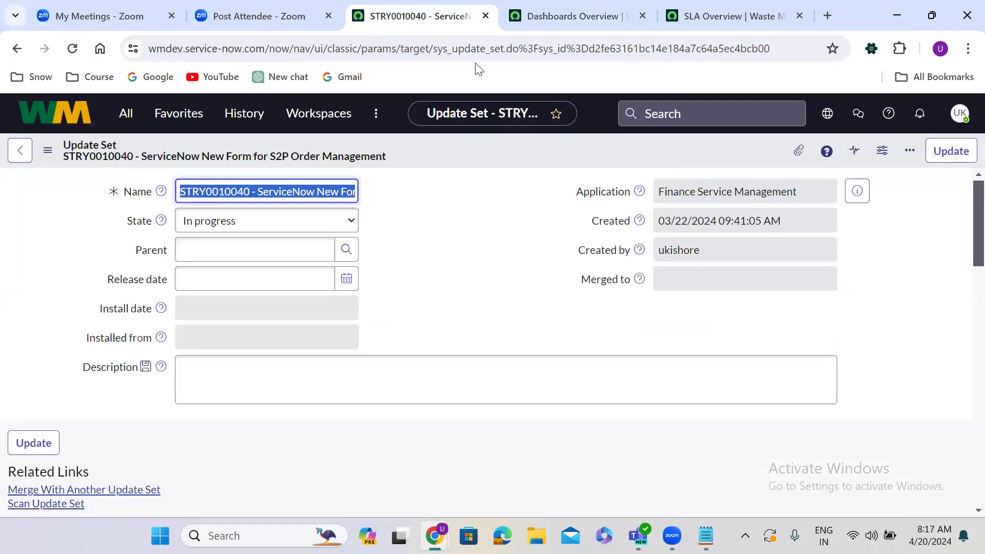
Close the STRY0010040, Dashboards Overview and SLA Overview tabs and start a new tab.
click(485, 16)
click(485, 16)
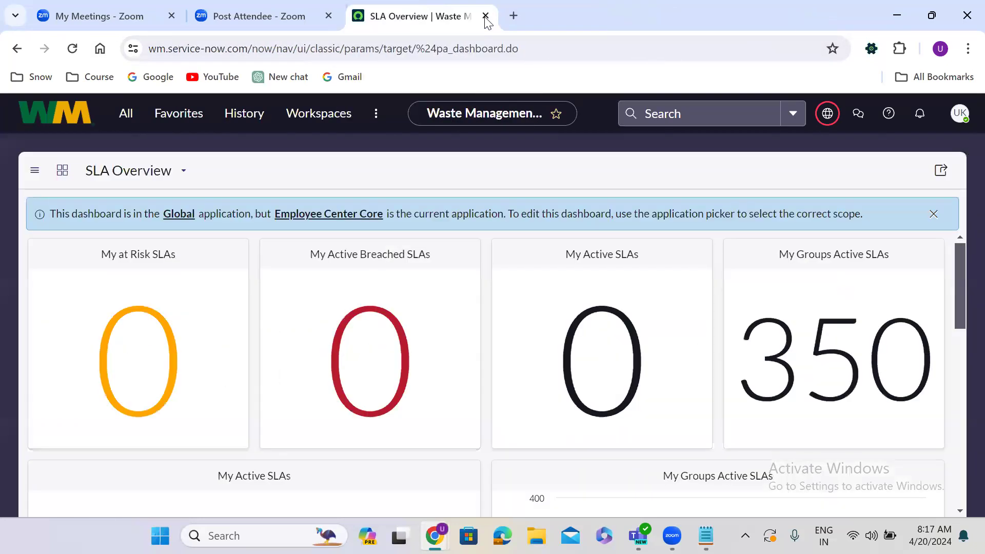
click(485, 16)
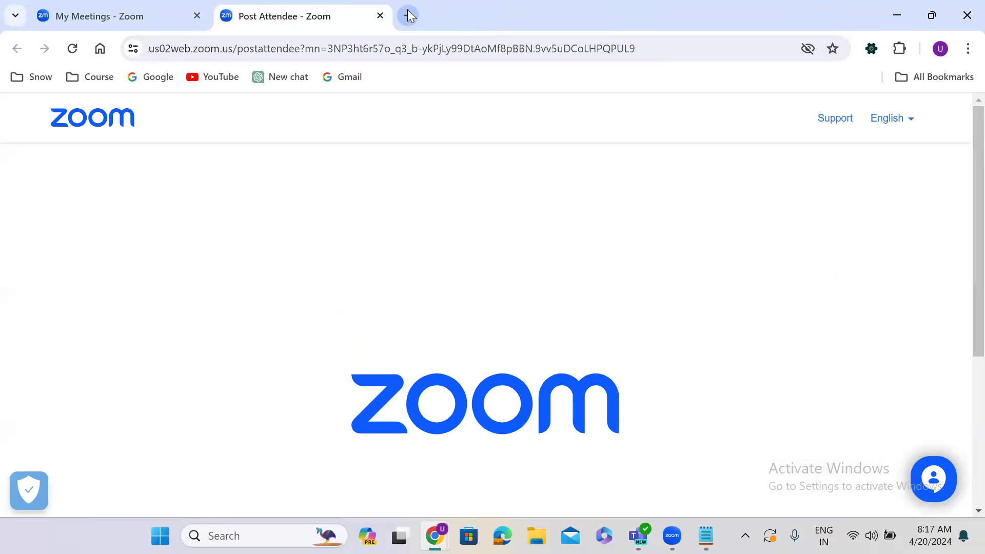
click(407, 15)
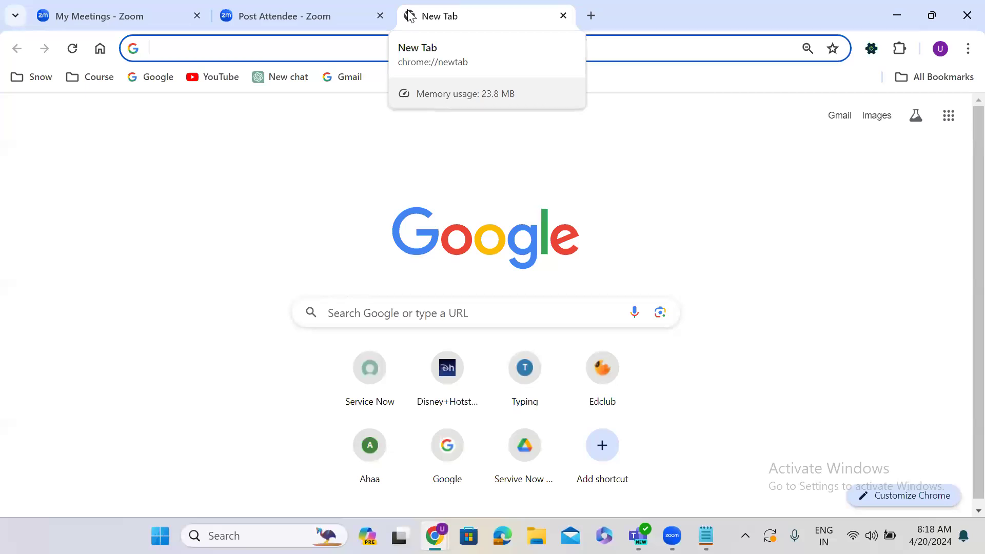
Go to developer.servicenow.com via the 'dev' suggestion and launch the instance with Start Building.
text(dev)
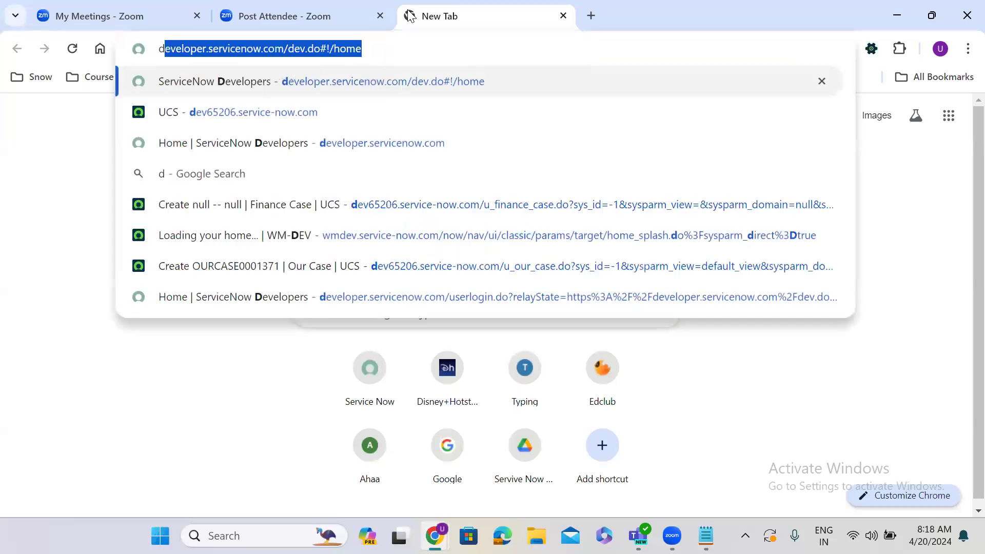
key(Right)
key(Return)
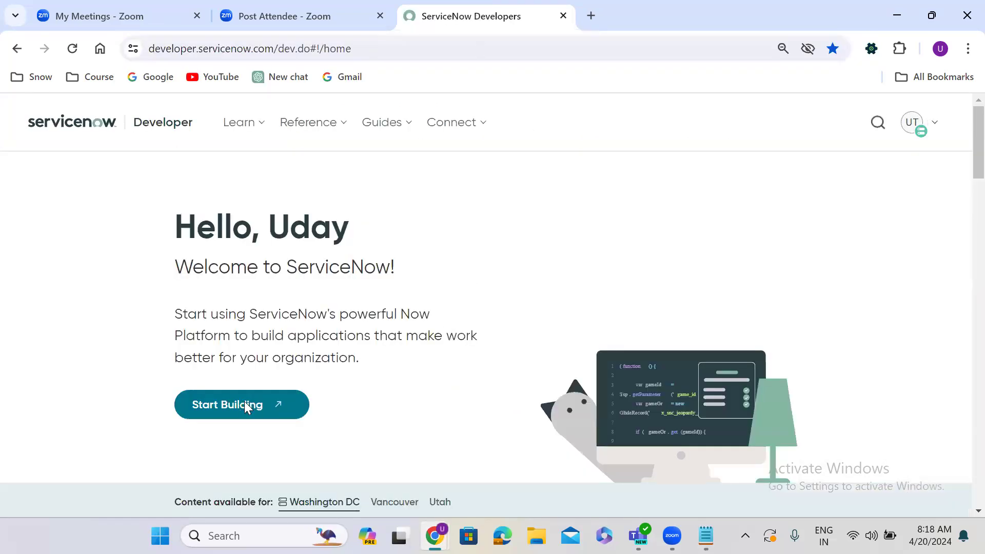
click(244, 404)
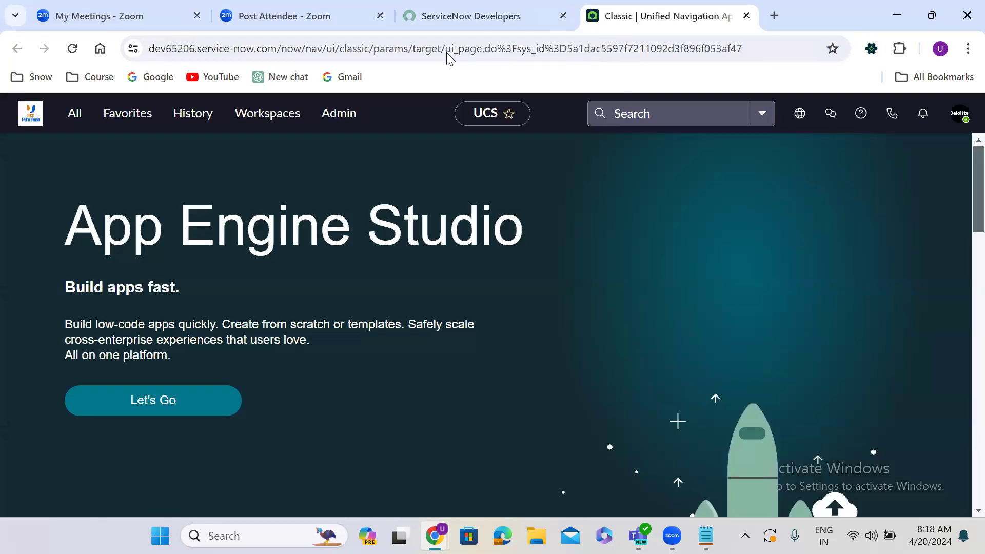
Switch to the incognito developer window and close the 'Your instance is ready!' notice.
double_click(173, 48)
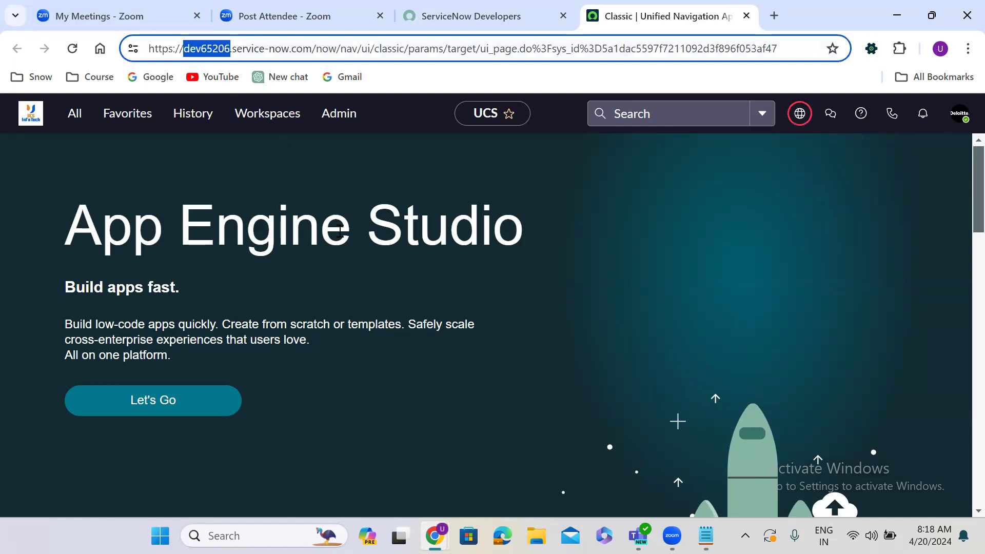
click(357, 250)
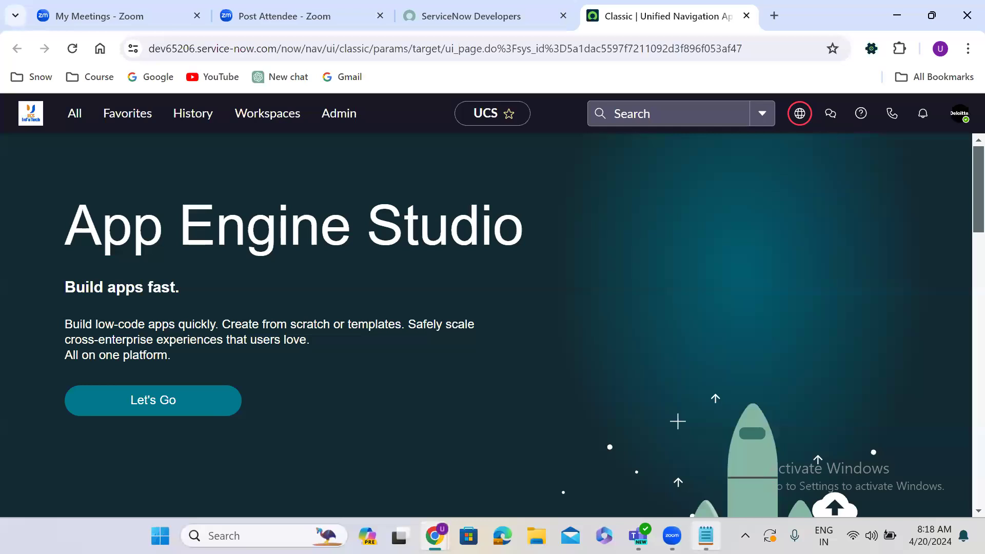
mouse_move(435, 536)
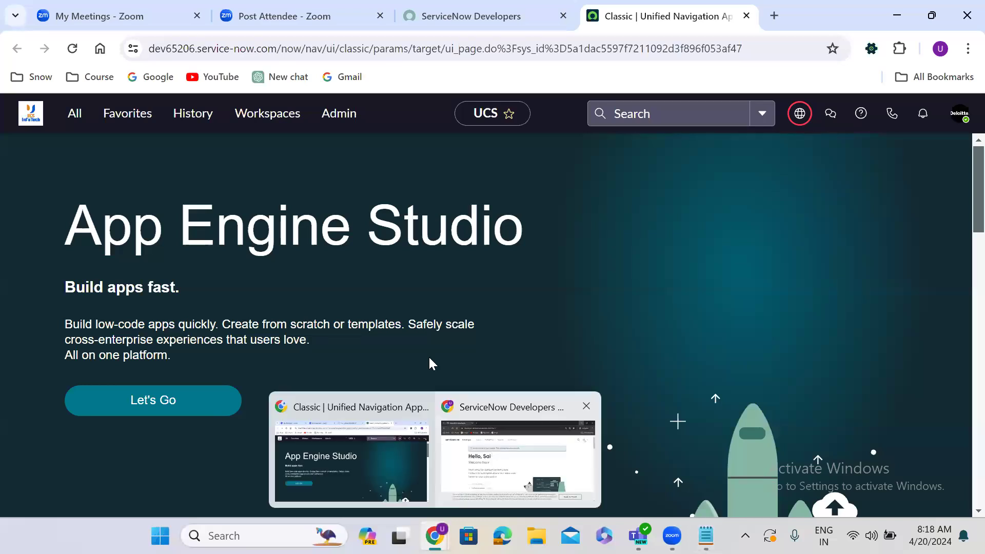
key(alt+Tab)
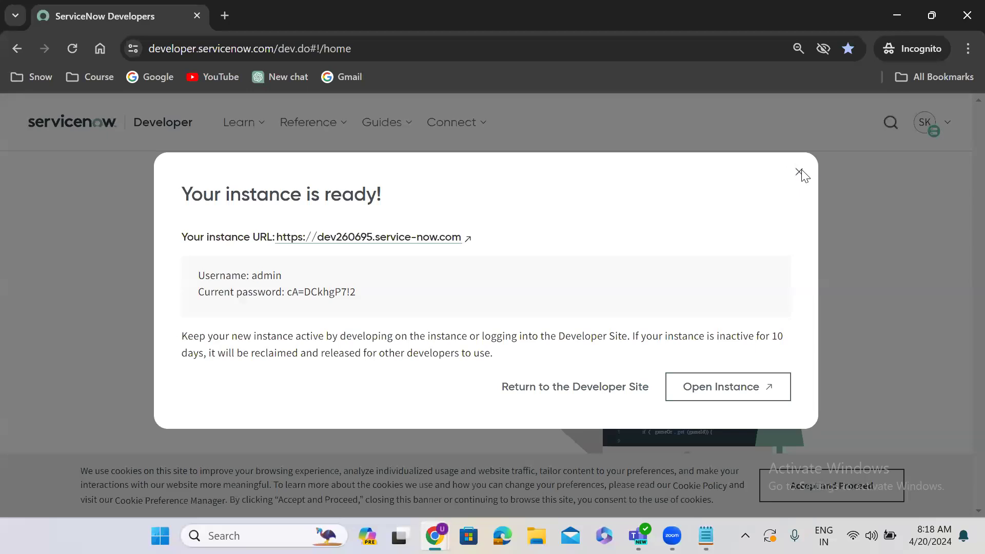
click(800, 173)
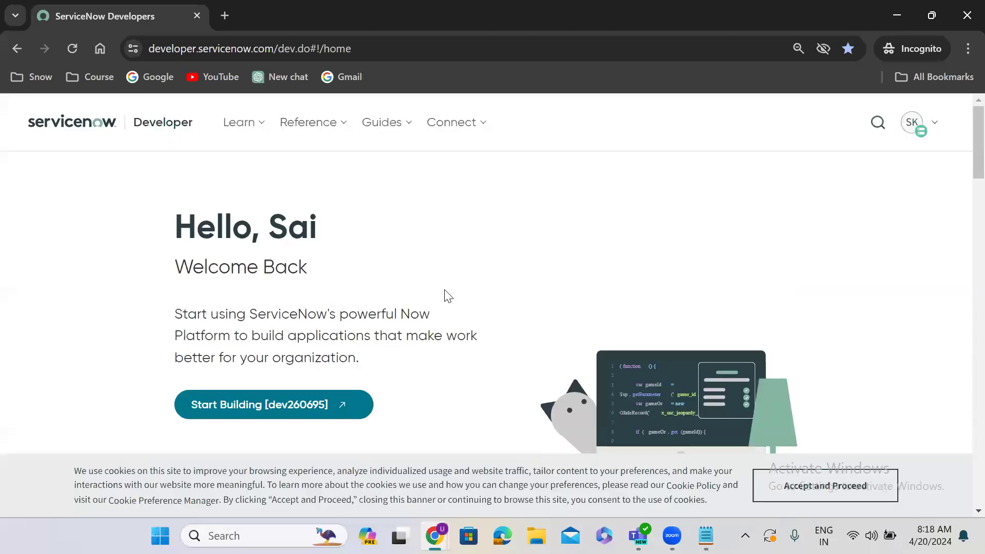
Launch the dev260695 instance with the Developer home page's Start Building button.
click(302, 413)
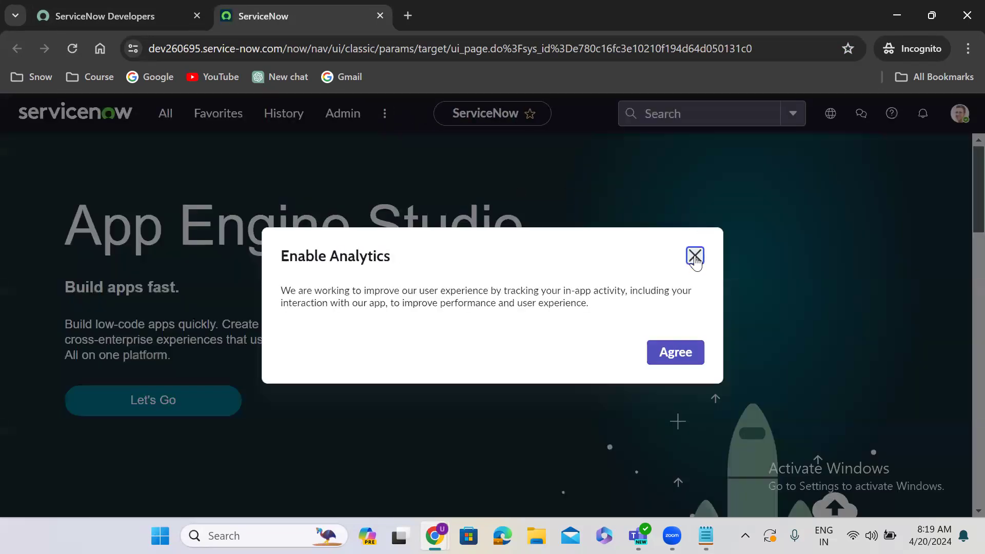
Close the Enable Analytics prompt and 'Work your way' tour, then re-dock the dragged-out tab.
click(694, 256)
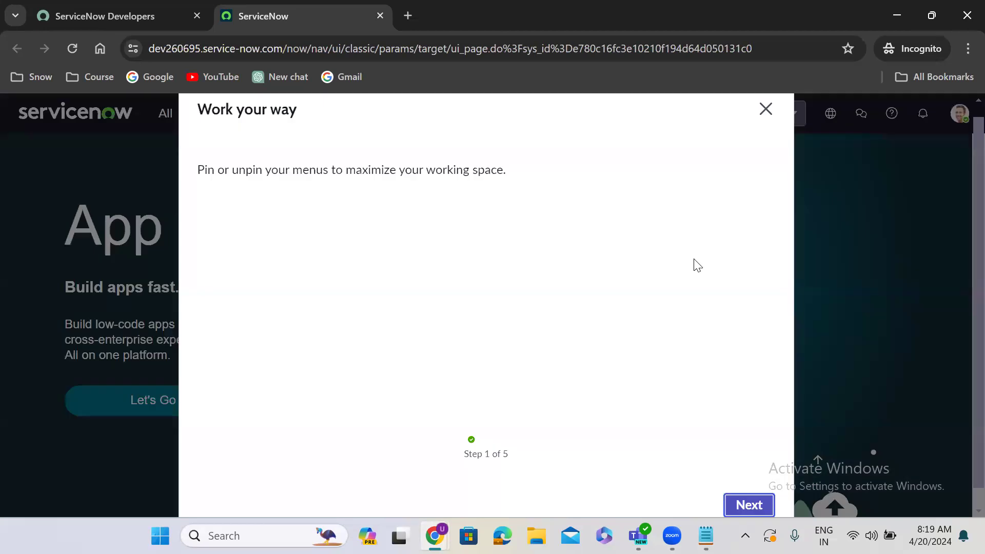
click(766, 109)
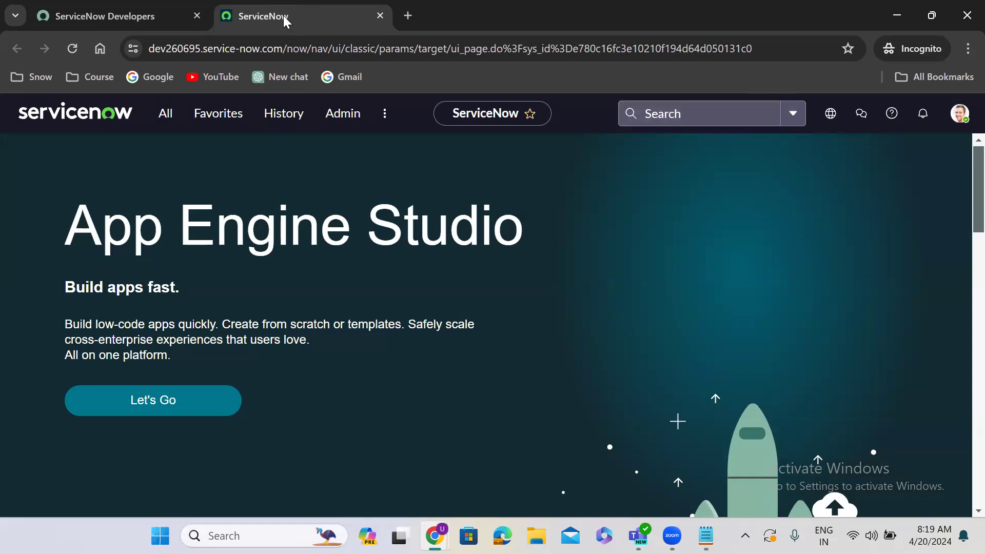
drag(285, 20, 557, 191)
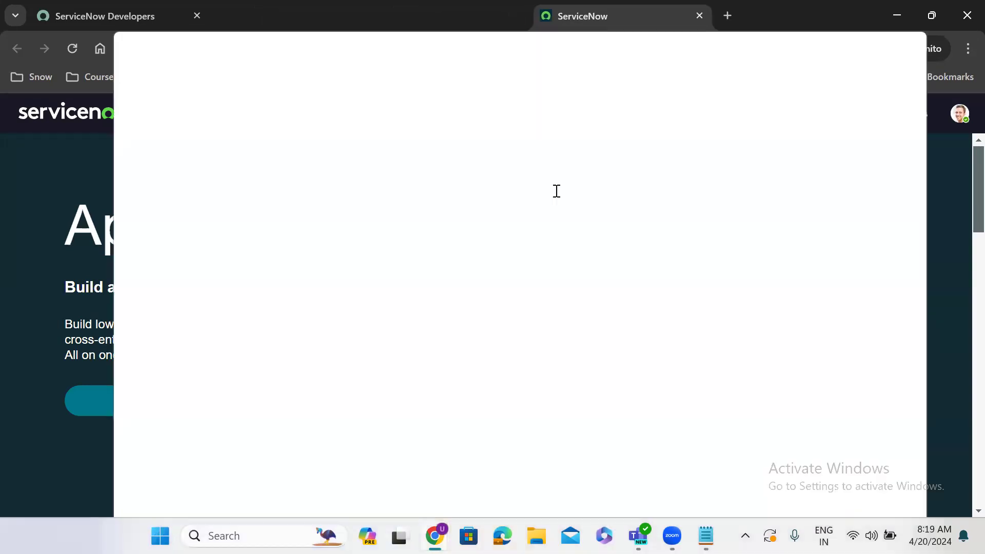
drag(557, 191, 314, 23)
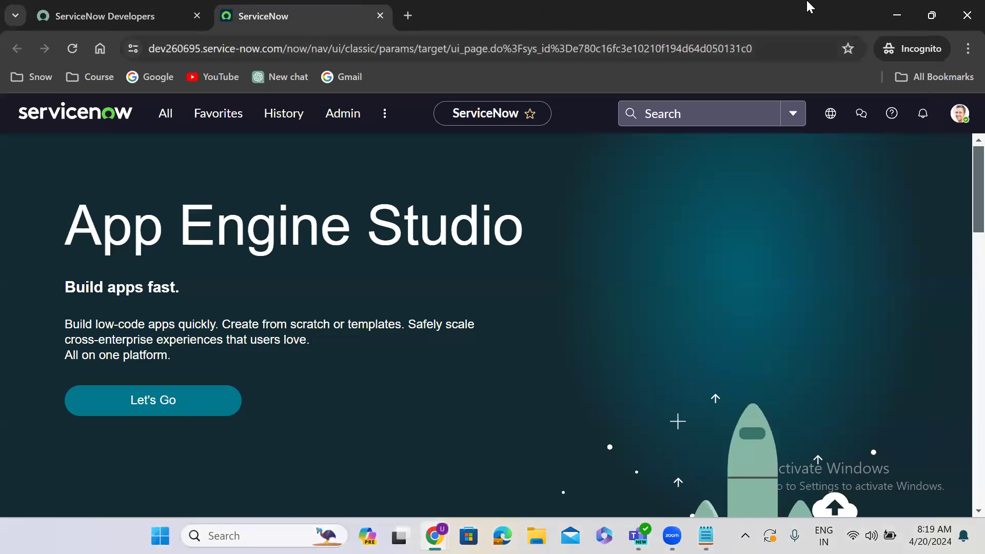
click(895, 16)
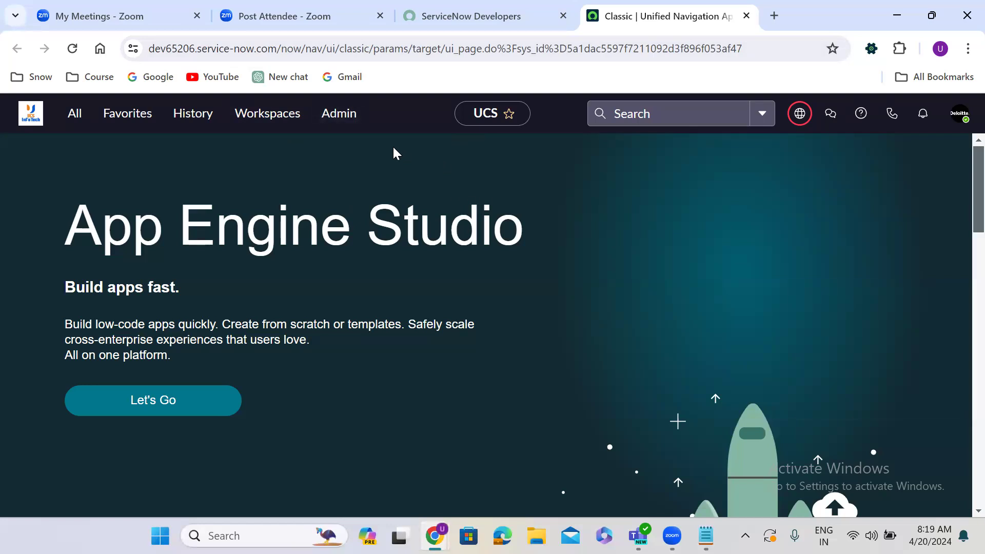
double_click(175, 48)
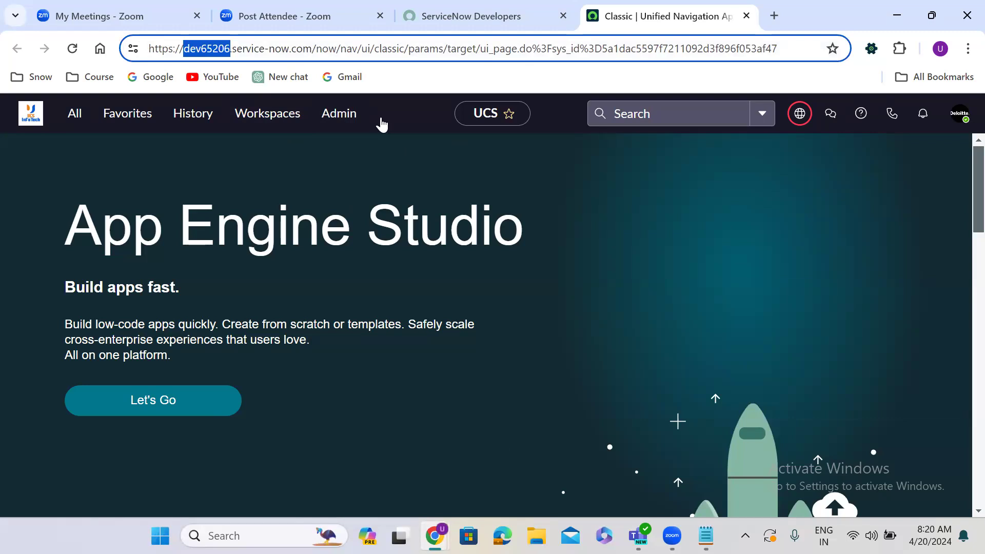
key(alt+Tab)
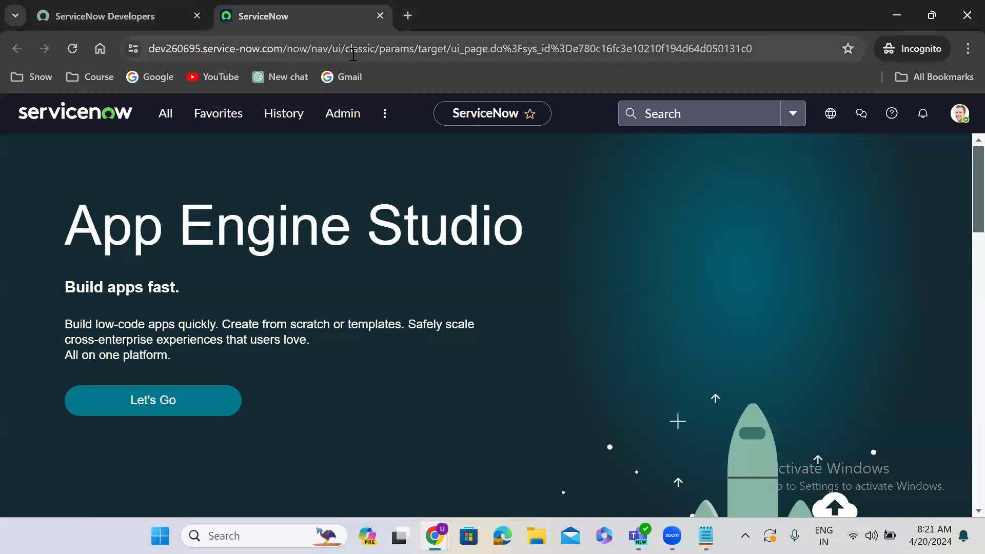
Minimize the incognito window, switch back to compare, then bring the Update Sets Notepad note forward.
click(898, 24)
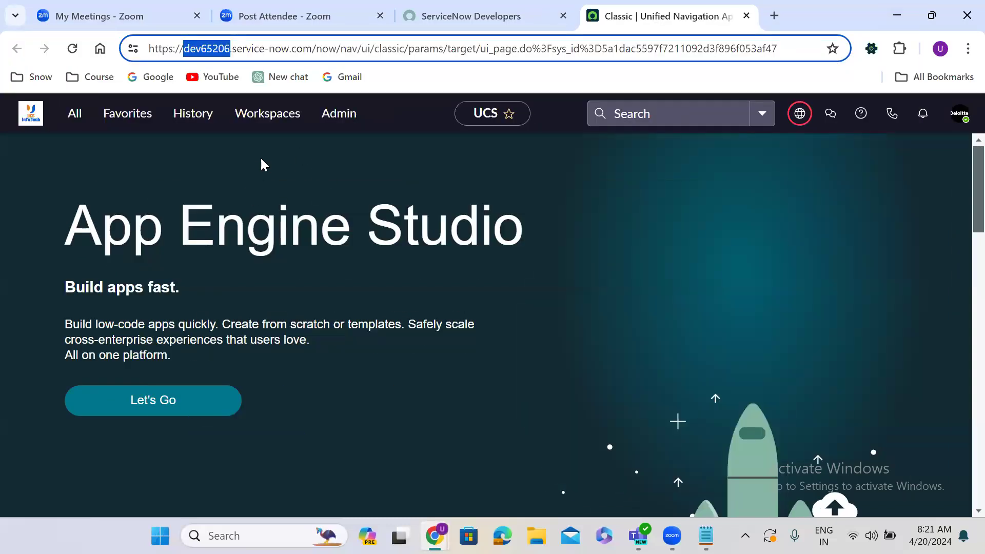
click(260, 164)
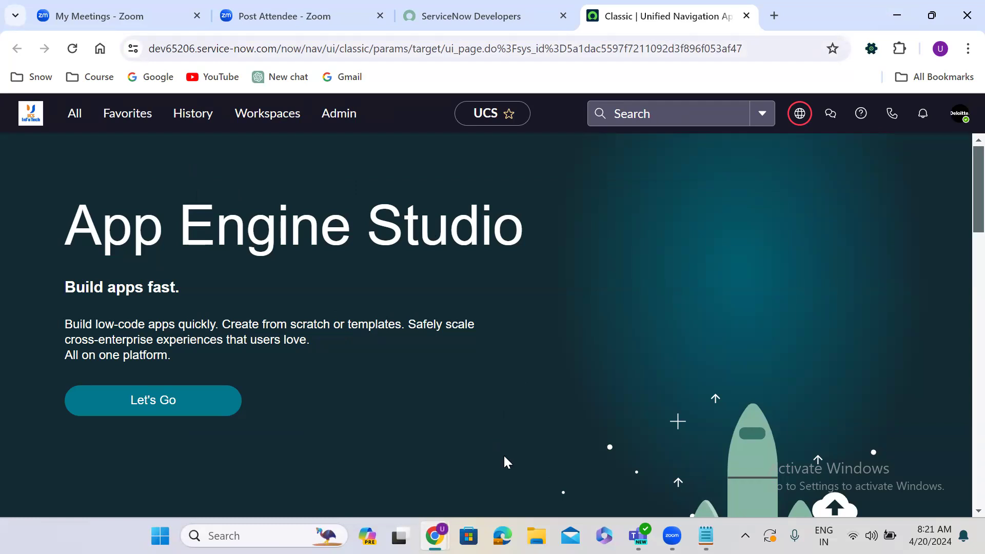
key(alt+Tab)
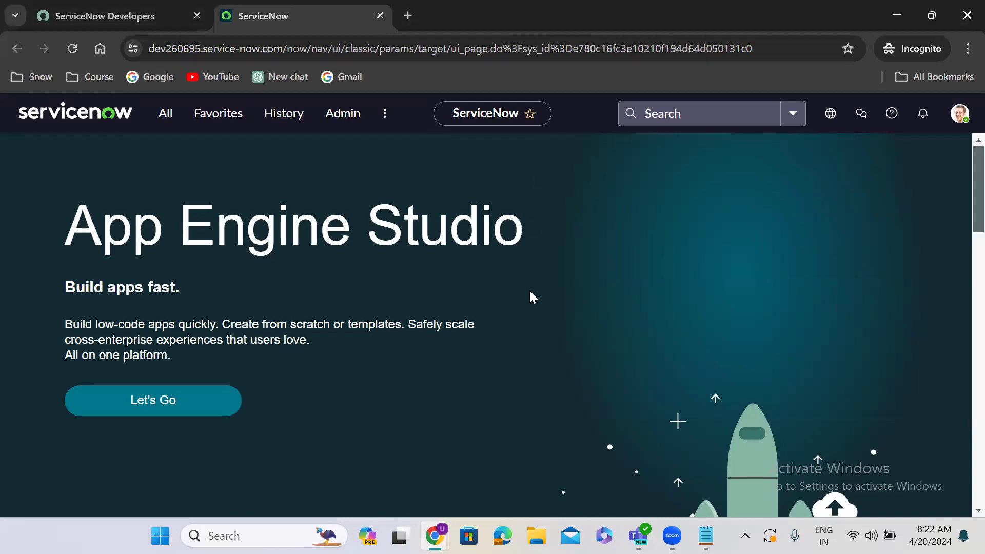
scroll(531, 295, down, 1)
scroll(530, 295, down, 2)
scroll(530, 295, up, 3)
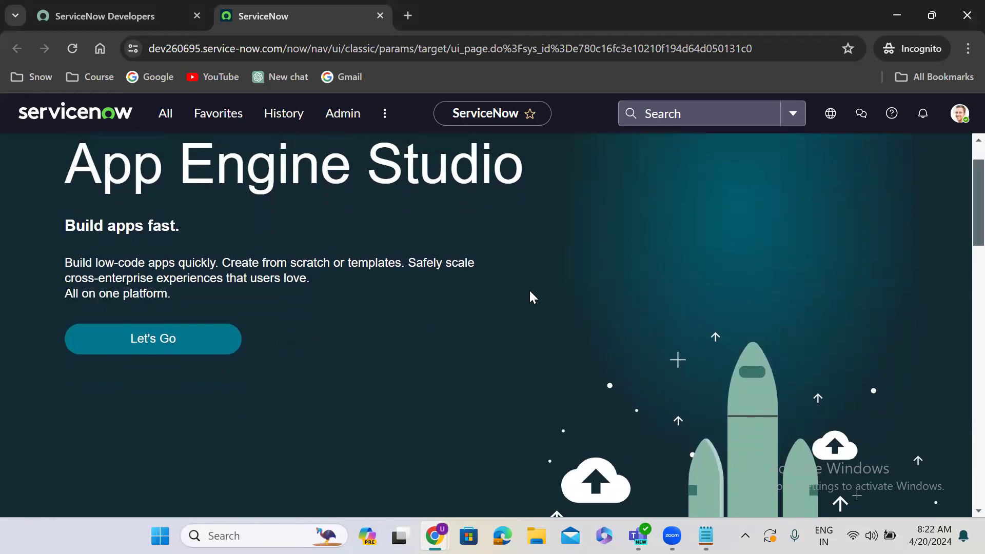
click(706, 536)
Add a 'Create a Table' heading below the Car -- Show Rooms line.
click(183, 286)
key(Return)
key(Return)
key(Return)
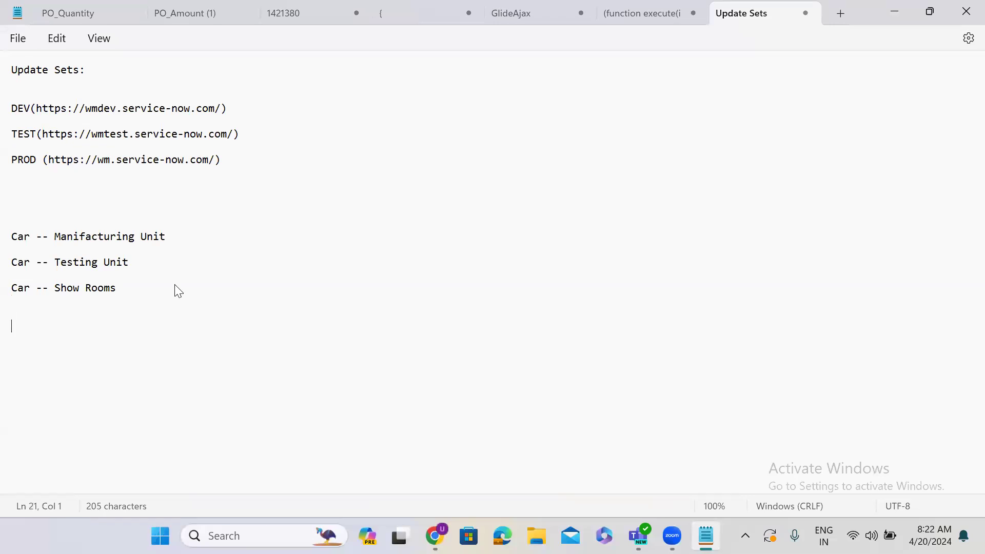
text(Cretae)
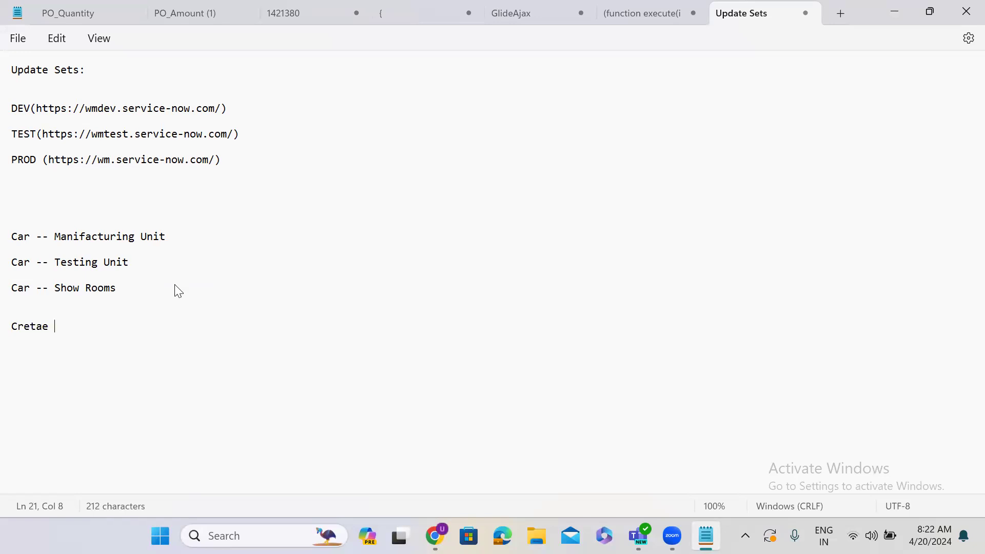
key(BackSpace)
key(BackSpace)
key(BackSpace)
key(BackSpace)
text(ate  a Tab;e)
key(BackSpace)
key(BackSpace)
text(le)
key(Return)
key(Return)
List the fields First Name, Last Name, Location, Department and Email under the heading.
text(First Name)
key(Return)
text(Last Name)
key(Return)
text(Location)
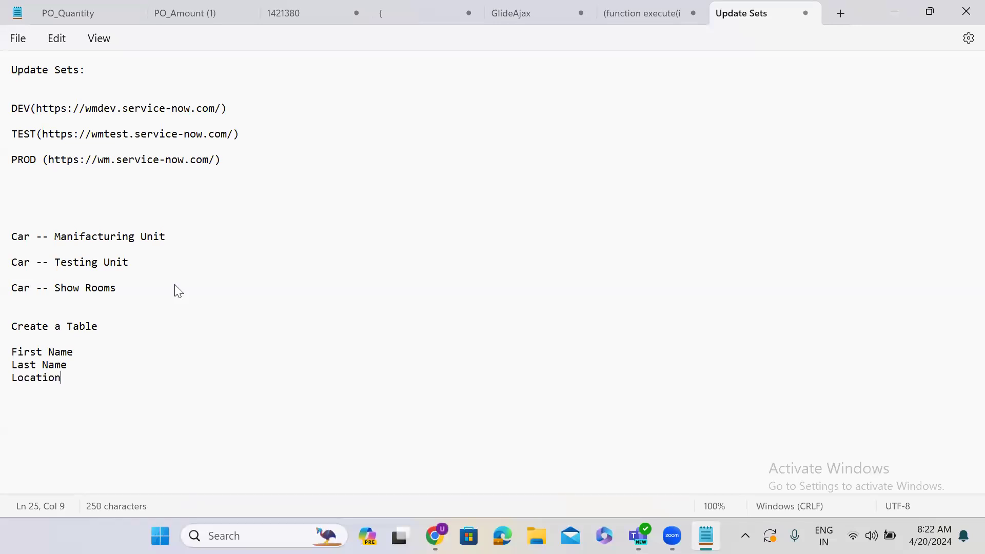
key(Return)
text(Department)
key(Return)
text(Email)
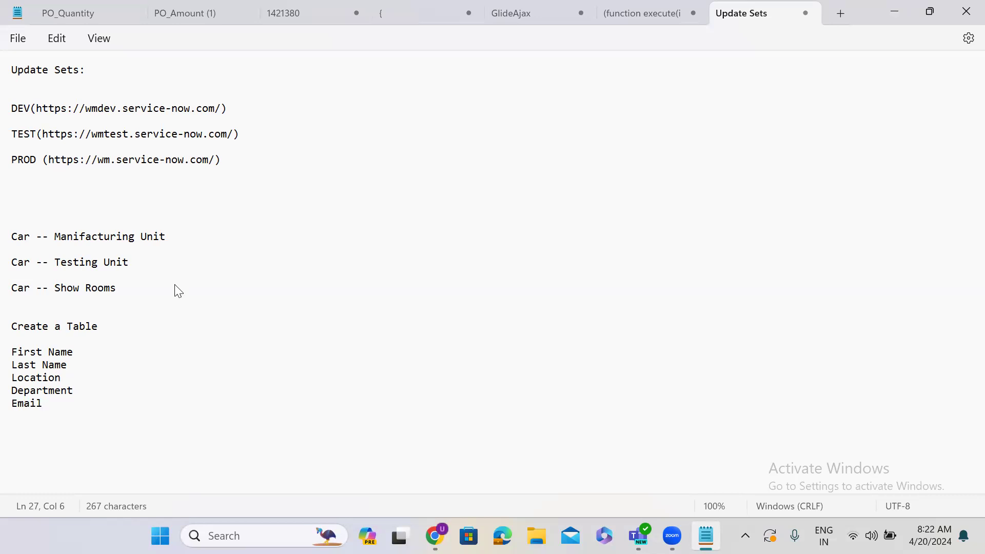
Note types: String for First/Last Name, Reference for Location and Department, string for Email.
click(99, 352)
text(-- String)
click(97, 367)
text(-- String)
click(110, 380)
text(-- Referen)
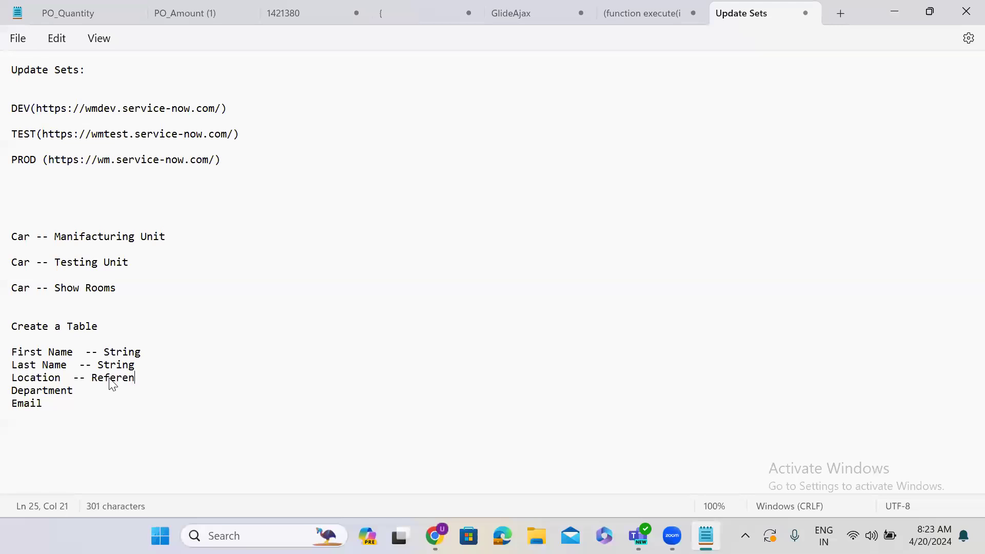
text(ce -- Location)
click(110, 394)
text(-- Reference -- Department)
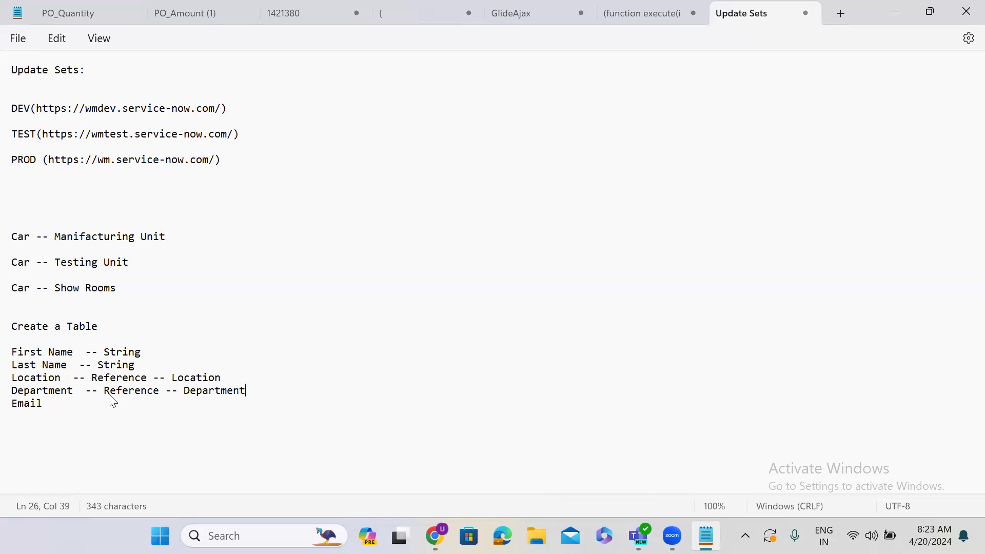
click(98, 404)
text(--string)
Insert a dashed separator line above Create a Table.
click(25, 310)
text(-----------------------------)
key(Return)
key(Return)
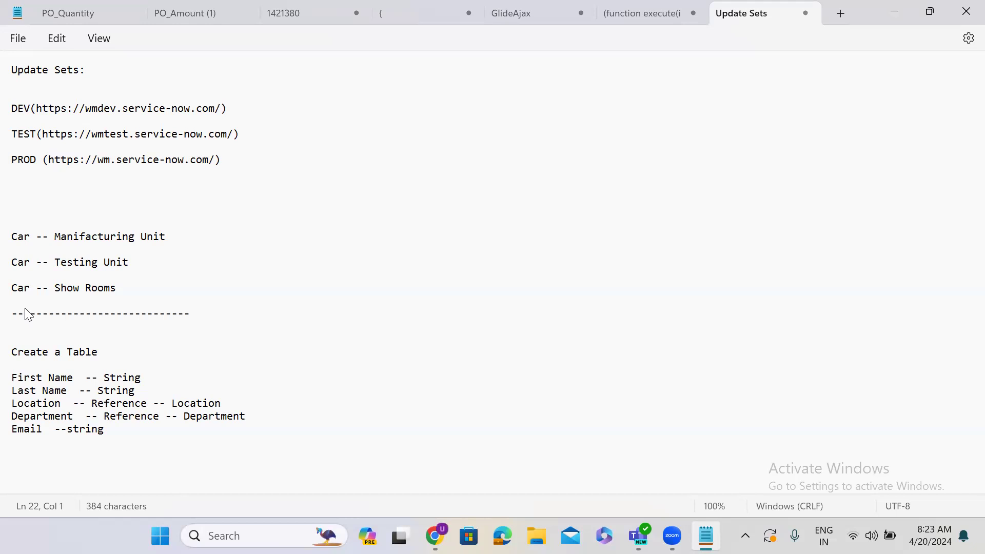
Minimize Notepad to bring back the dev260695 App Engine Studio page.
click(893, 15)
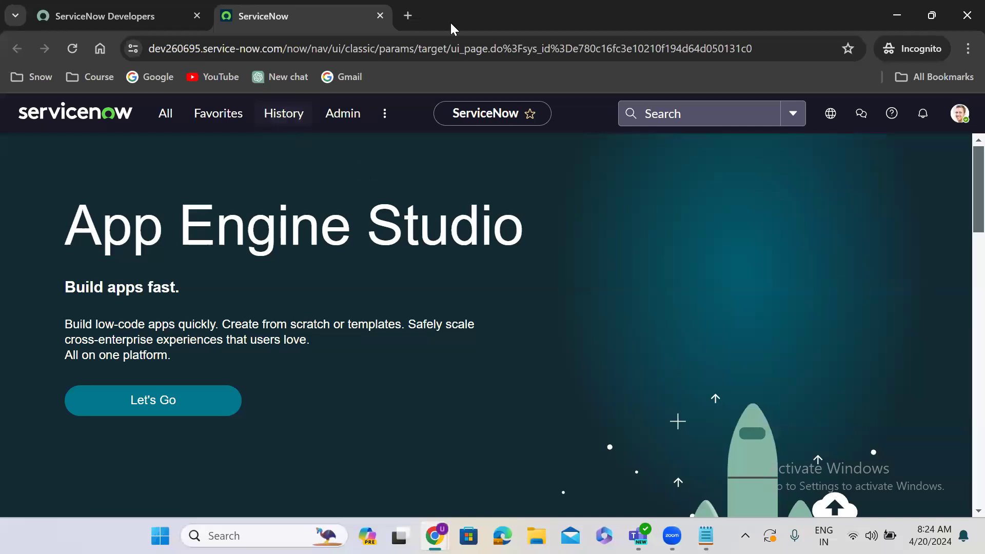
On the UCS instance, filter the navigator by 'local up' and open Local Update Sets.
click(897, 19)
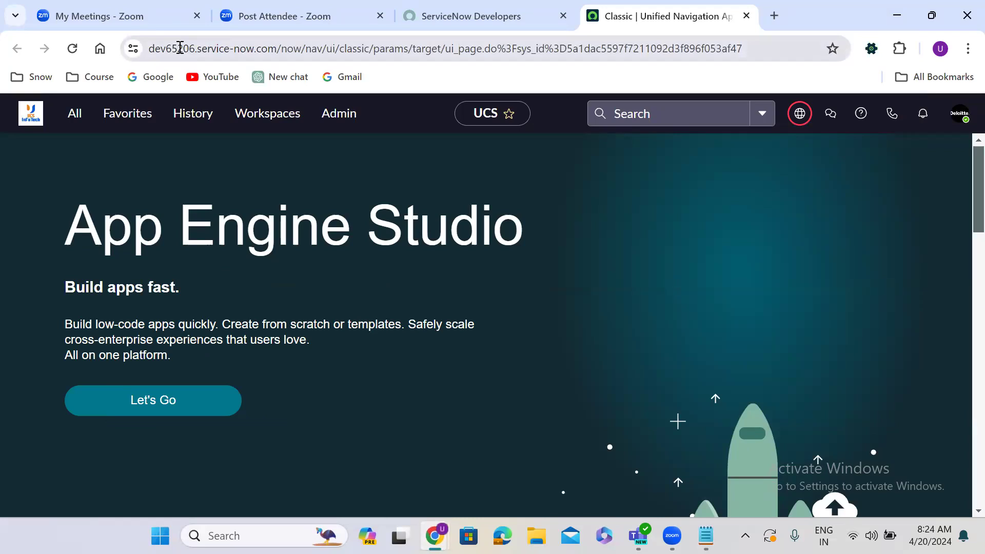
double_click(179, 48)
click(74, 120)
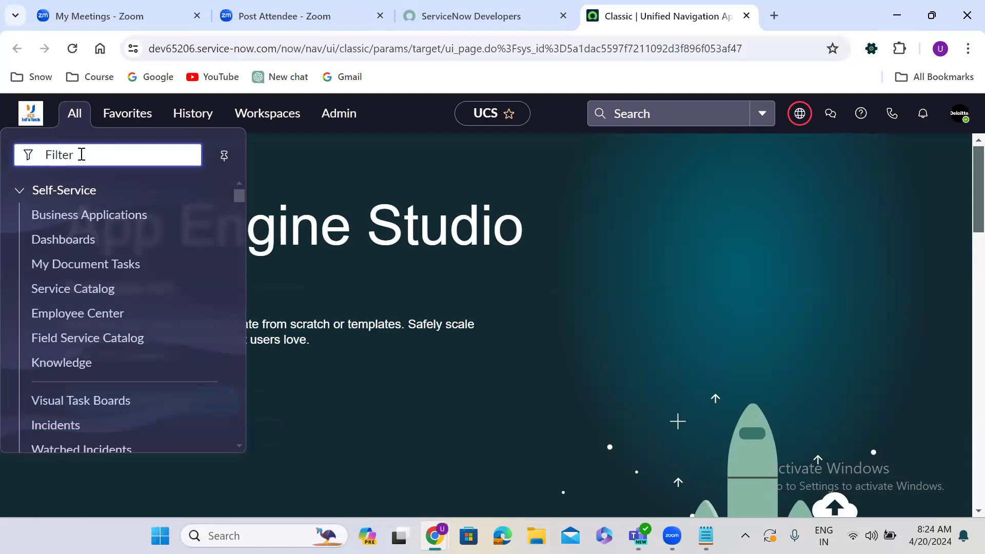
text(local up)
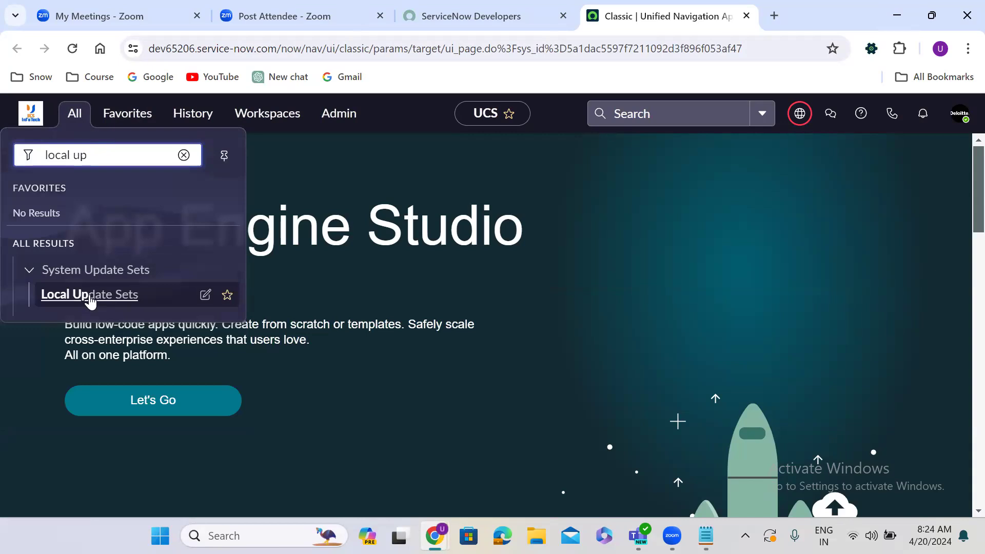
click(89, 294)
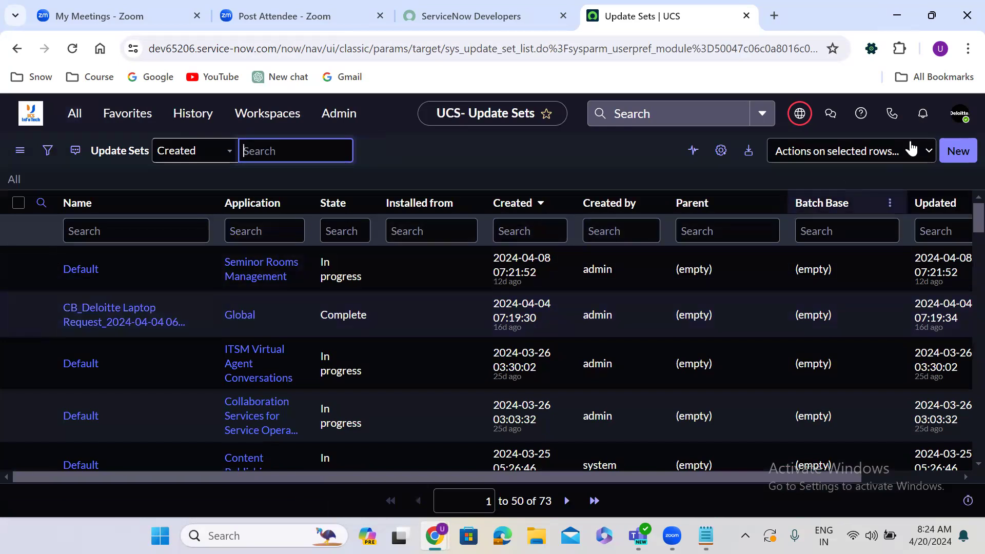
Start a new update set and clear its prefilled name.
click(958, 153)
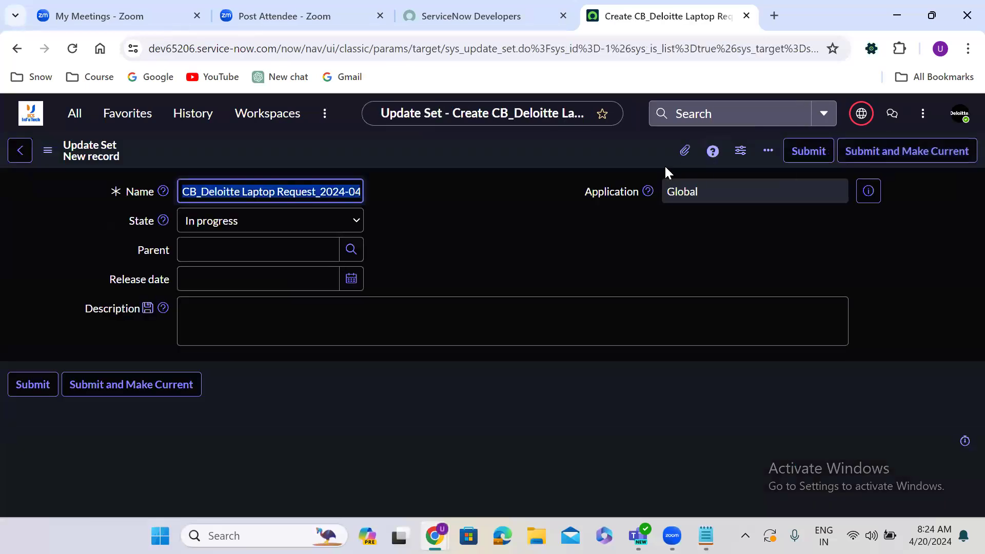
click(444, 221)
click(348, 190)
key(ctrl+a)
key(BackSpace)
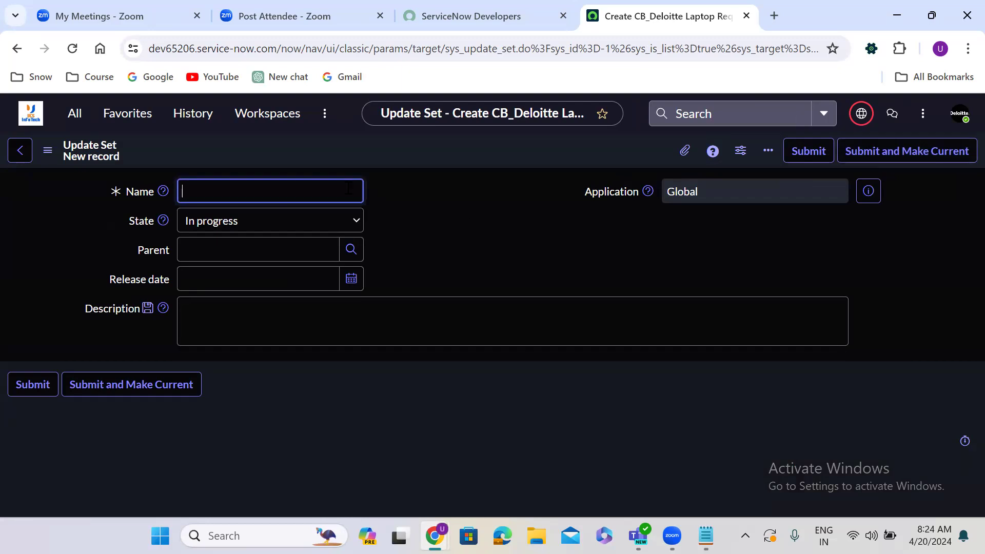
Name the update set 'STRY7777889.UG.Create a new table'.
text(STRY7777889)
double_click(226, 191)
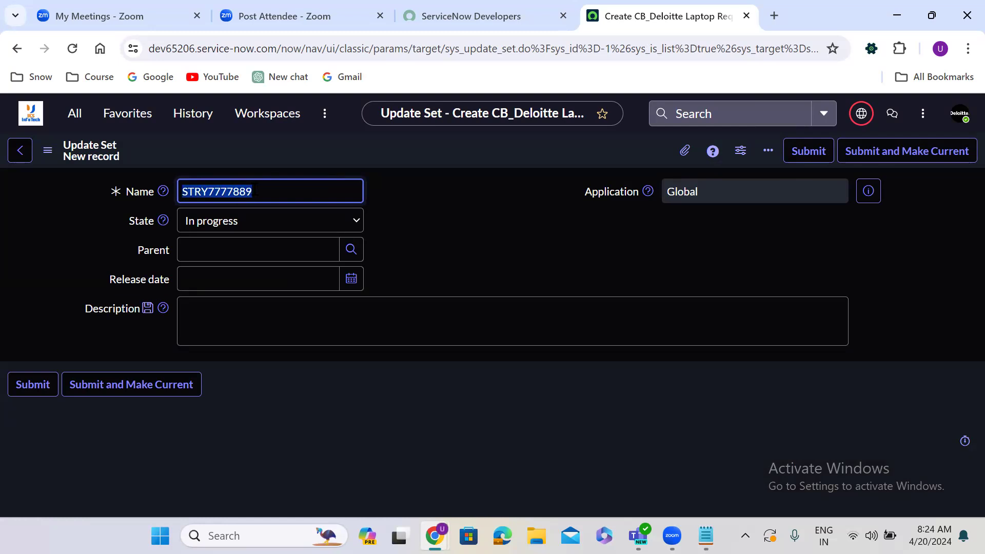
click(258, 190)
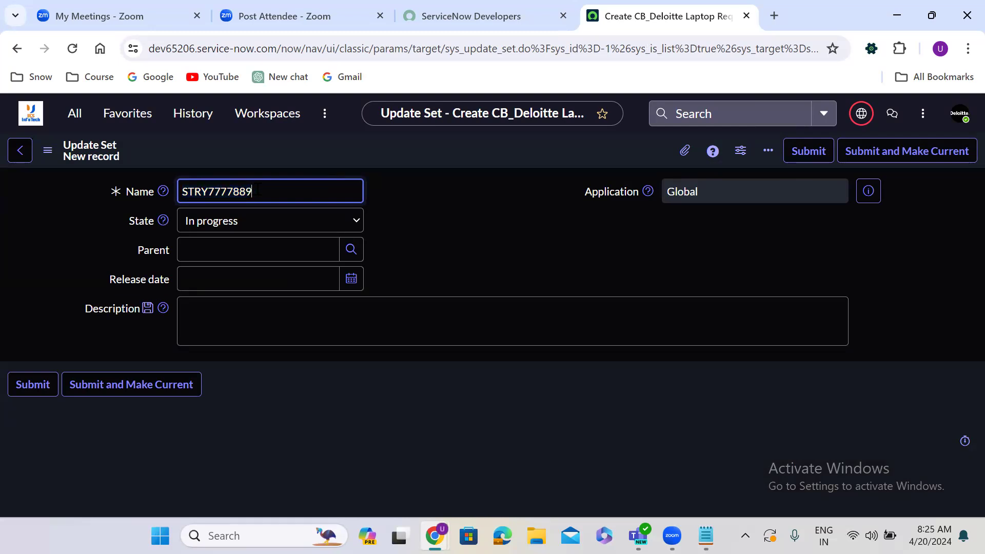
text(.UG.Create a new table)
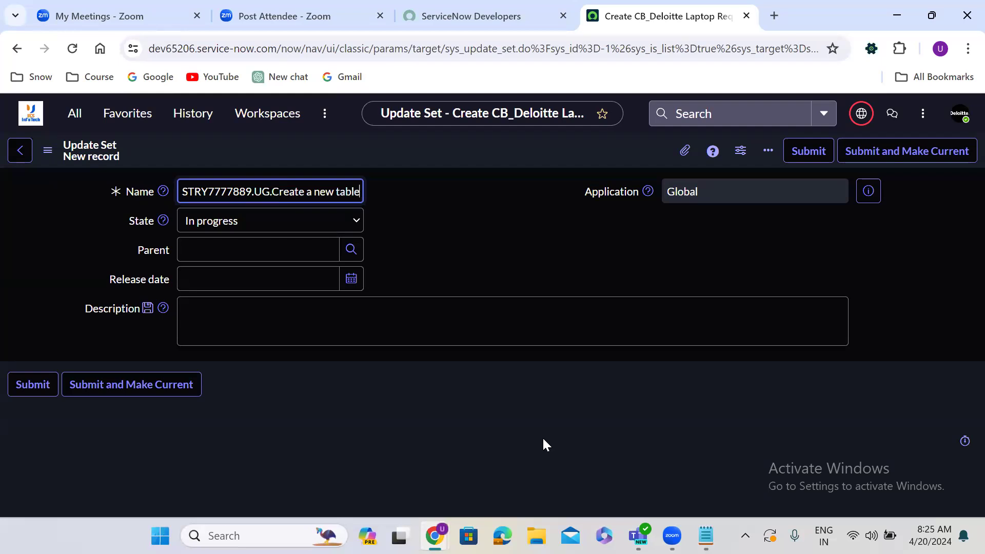
click(705, 536)
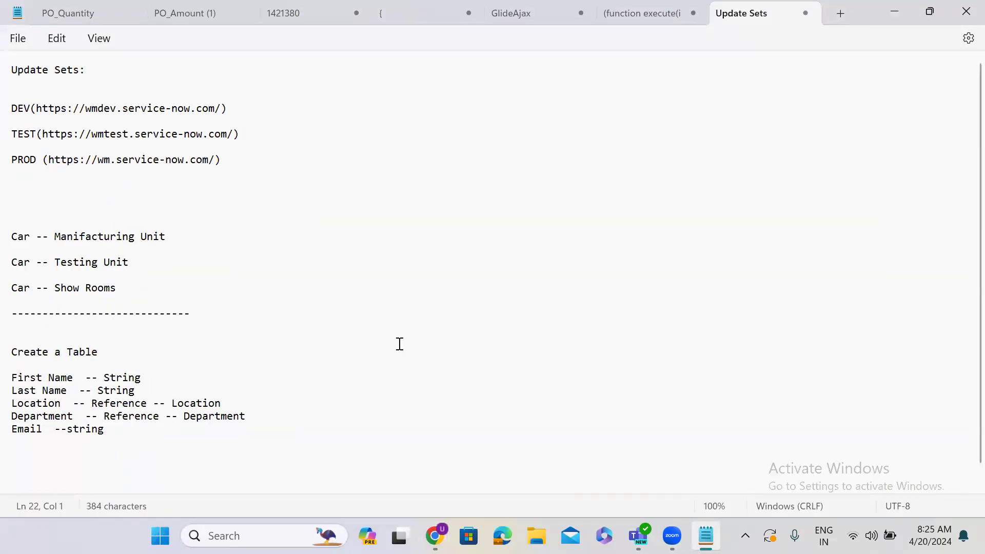
Insert 'Tenent' before 'Table' in the Notepad heading.
click(67, 350)
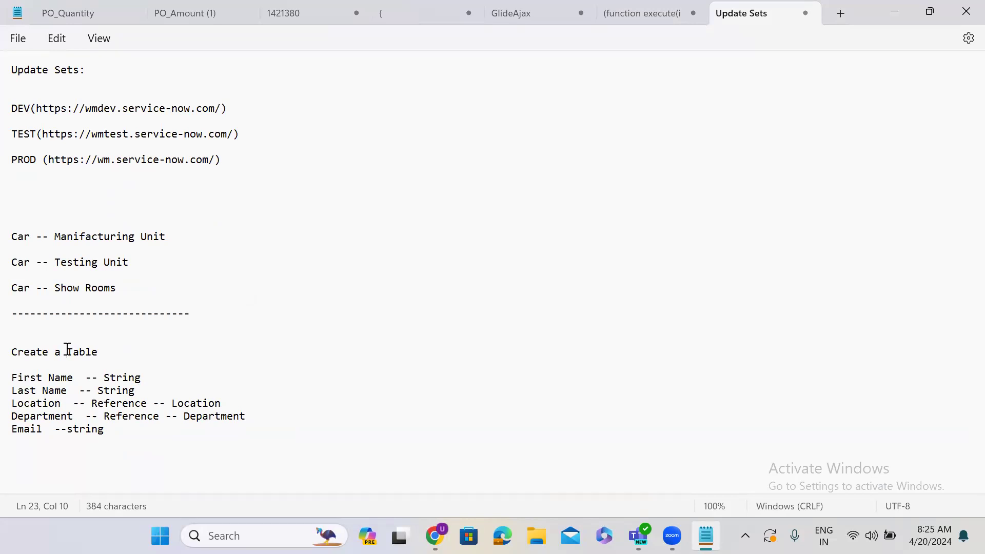
text(Tenent T)
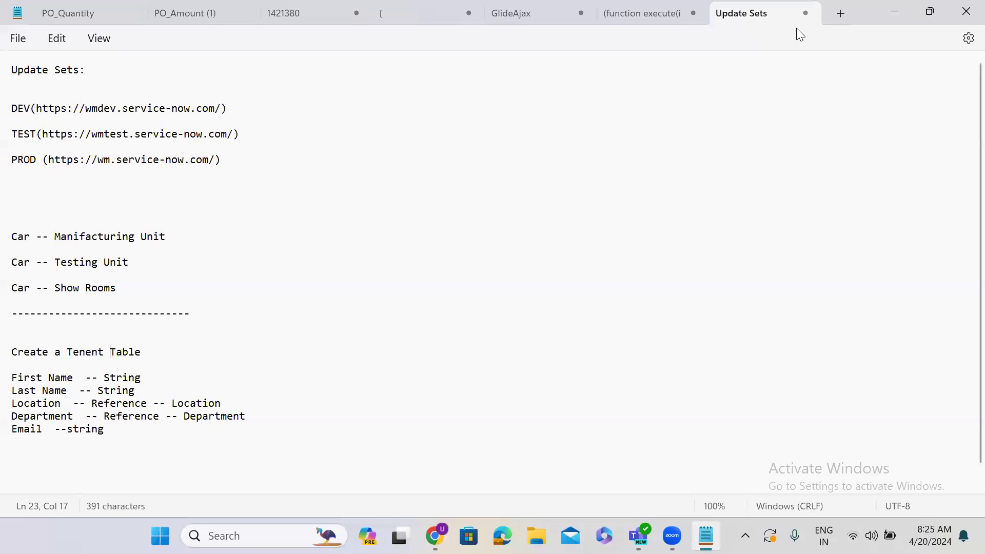
Replace 'new' with 'Tenant' so the name reads STRY7777889.UG.Create a Tenant table.
click(906, 9)
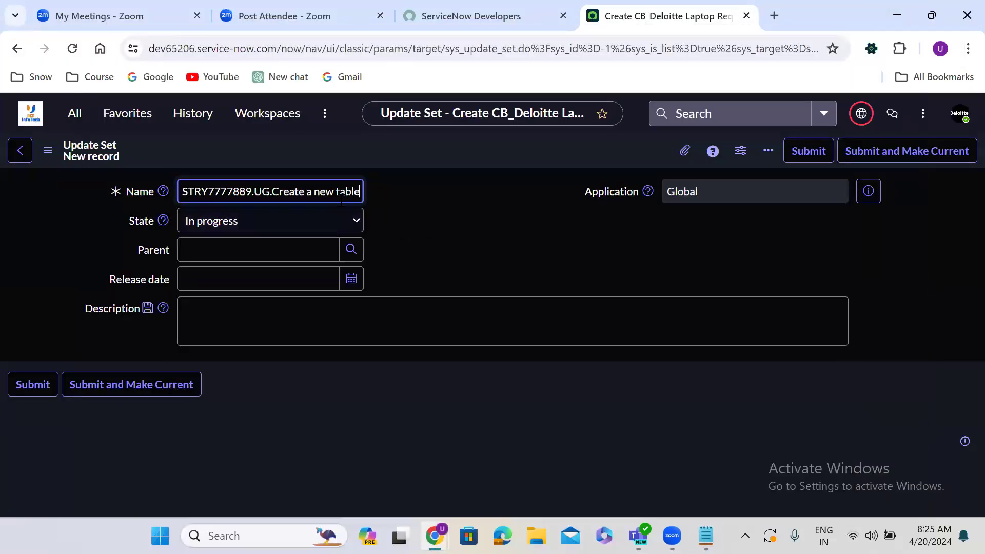
double_click(325, 191)
text(Tenant)
click(429, 229)
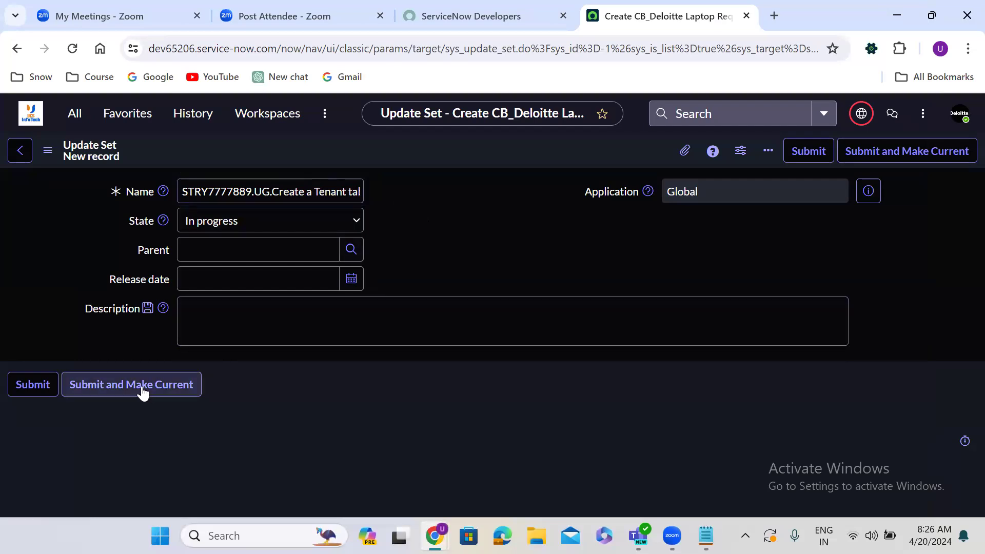
Review the update set name on the form, briefly reopening and closing the navigator.
triple_click(258, 191)
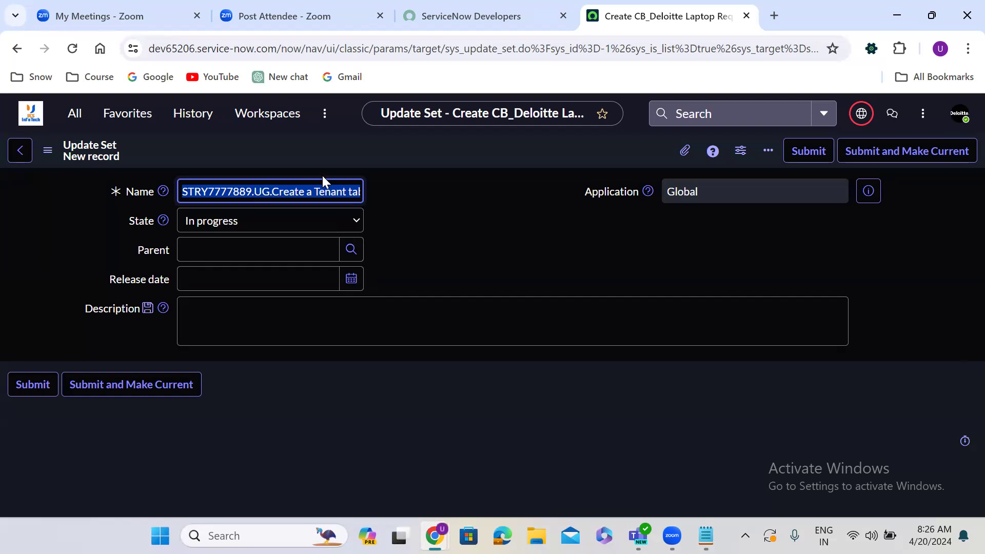
click(431, 174)
triple_click(264, 191)
click(396, 198)
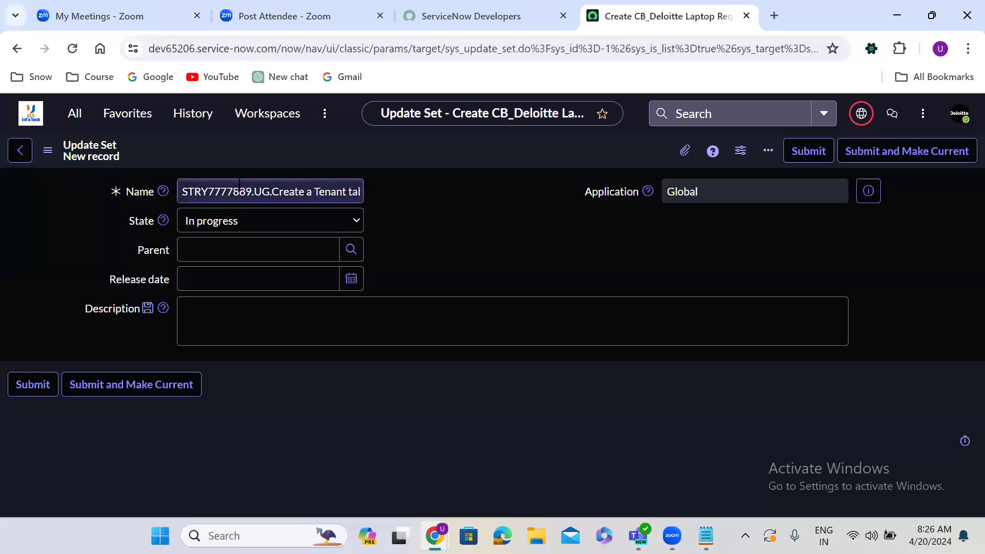
double_click(223, 191)
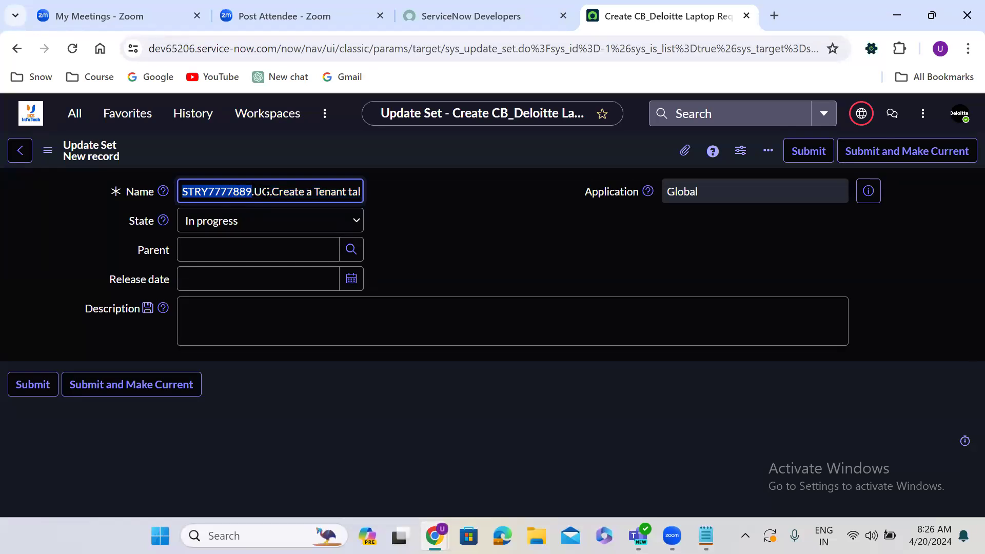
click(270, 191)
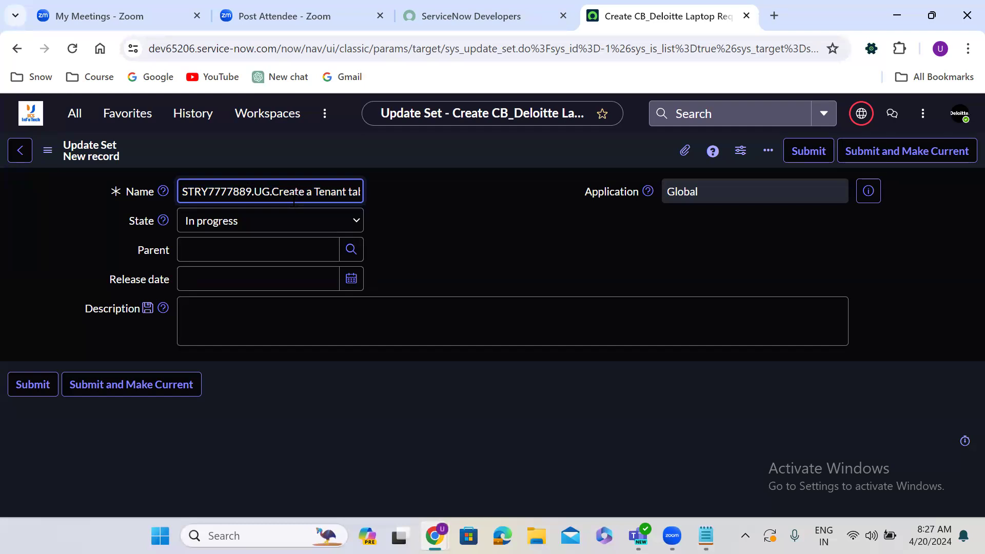
click(77, 113)
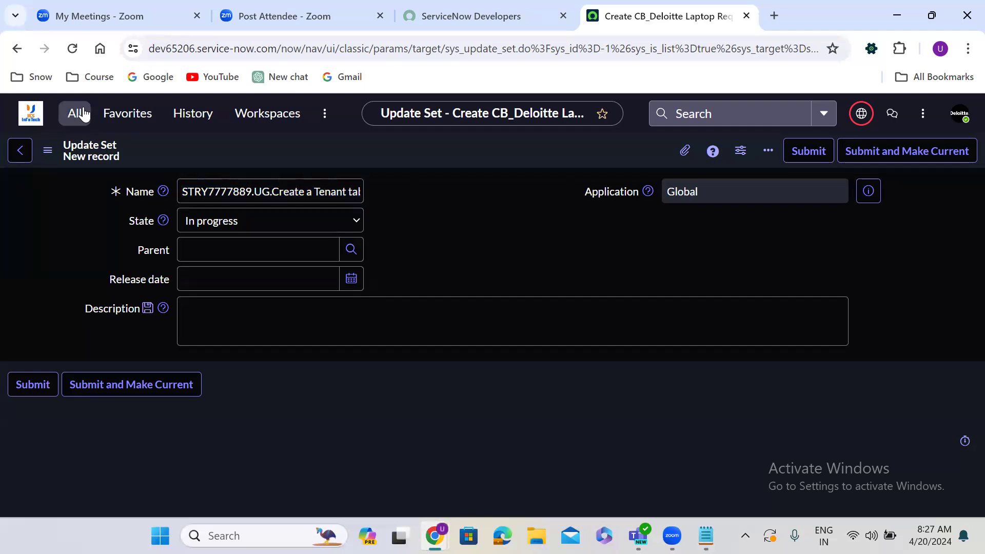
click(420, 223)
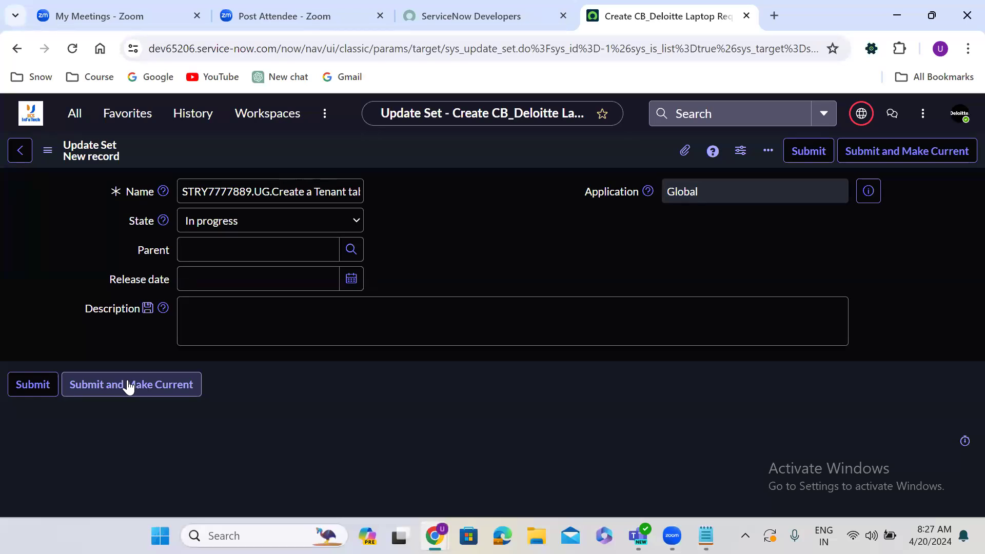
Submit the STRY7777889 update set as current and open its record from the update set picker.
click(128, 386)
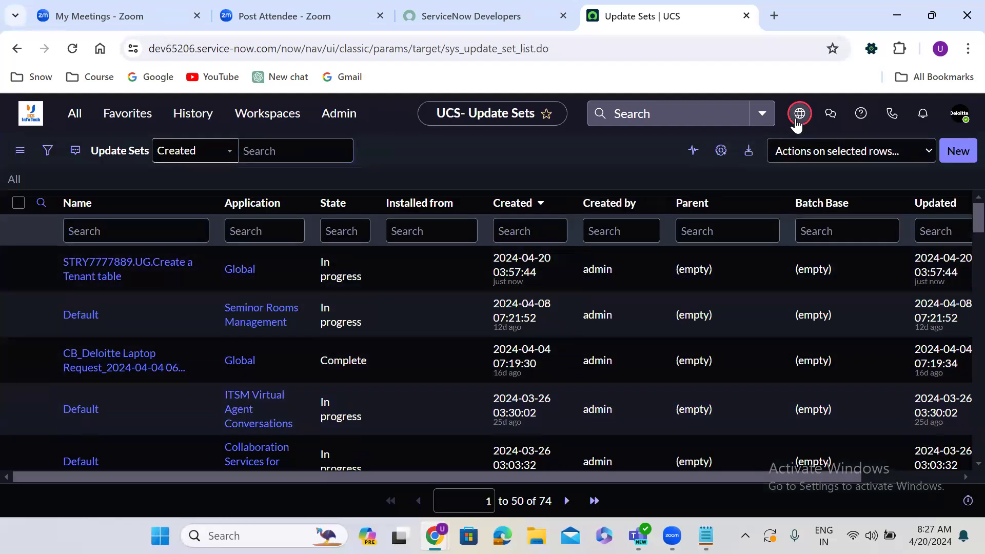
click(798, 114)
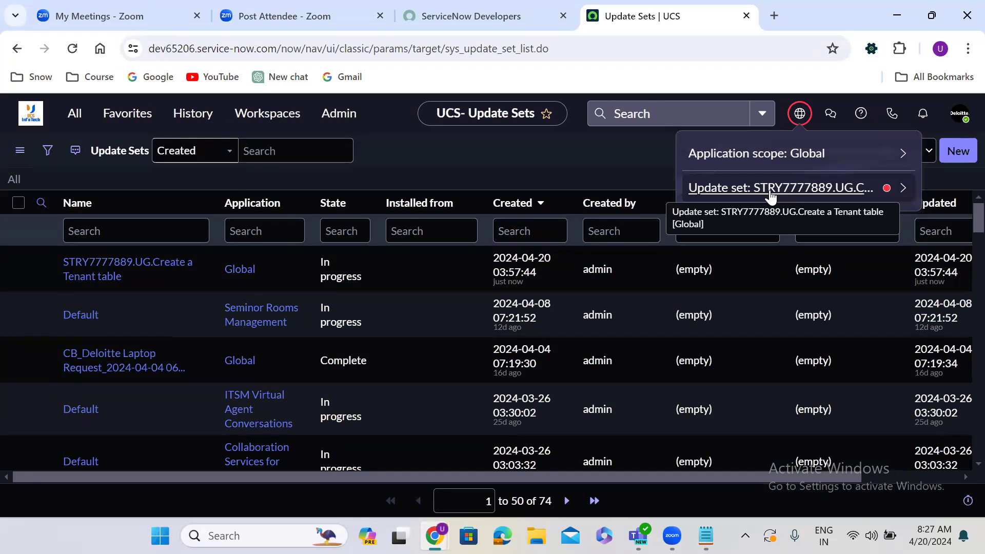
click(770, 194)
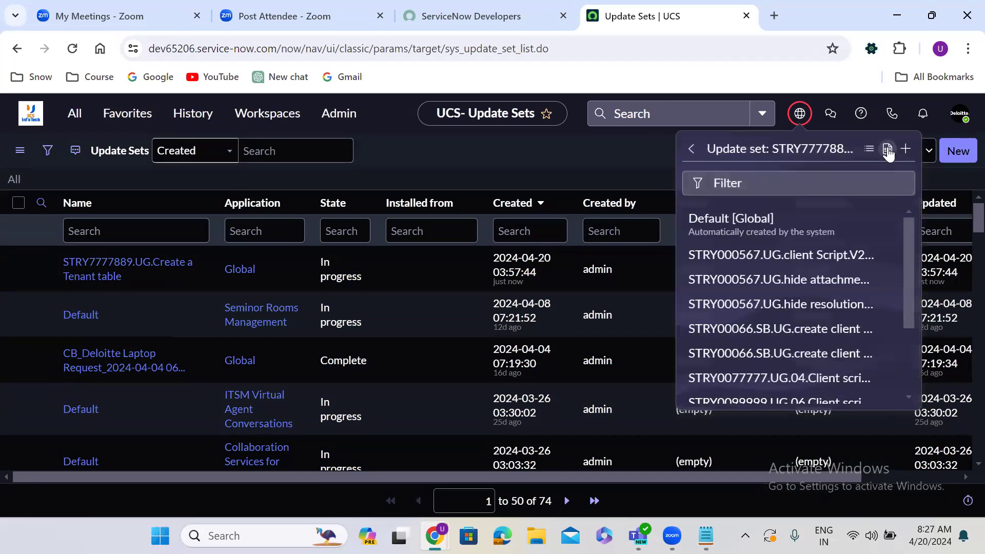
click(887, 148)
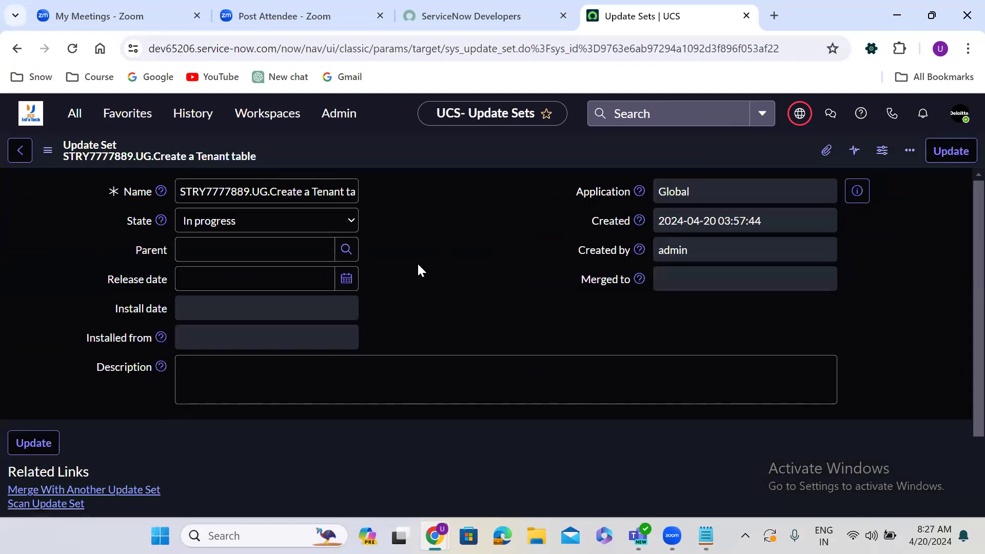
scroll(418, 270, down, 1)
scroll(418, 271, down, 4)
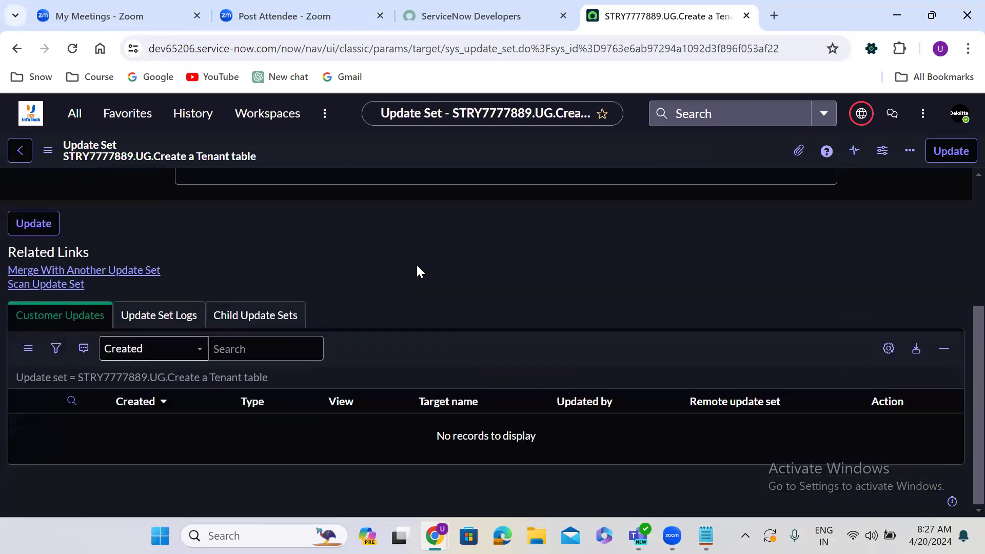
scroll(418, 270, up, 5)
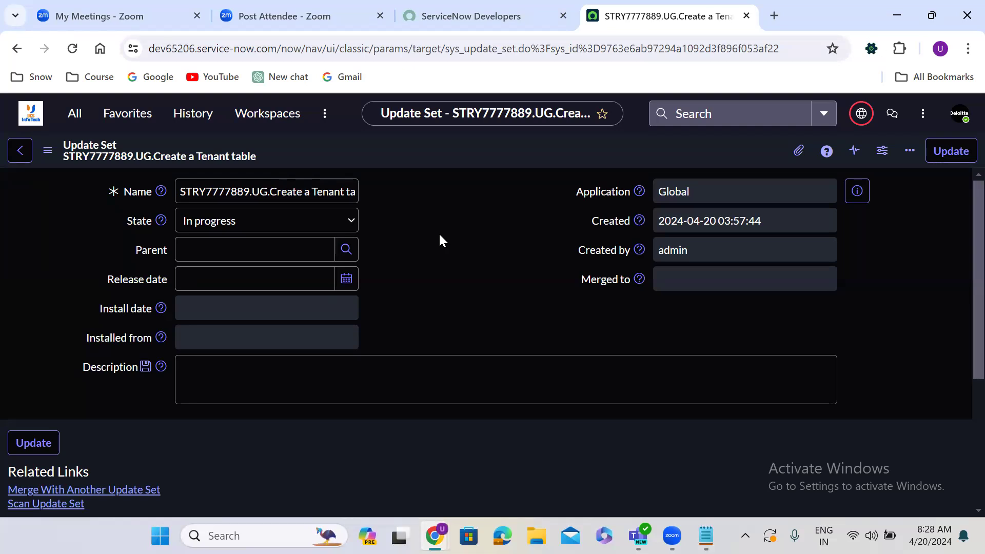
Duplicate the update set tab and open System Definition > Tables in the copy.
right_click(638, 19)
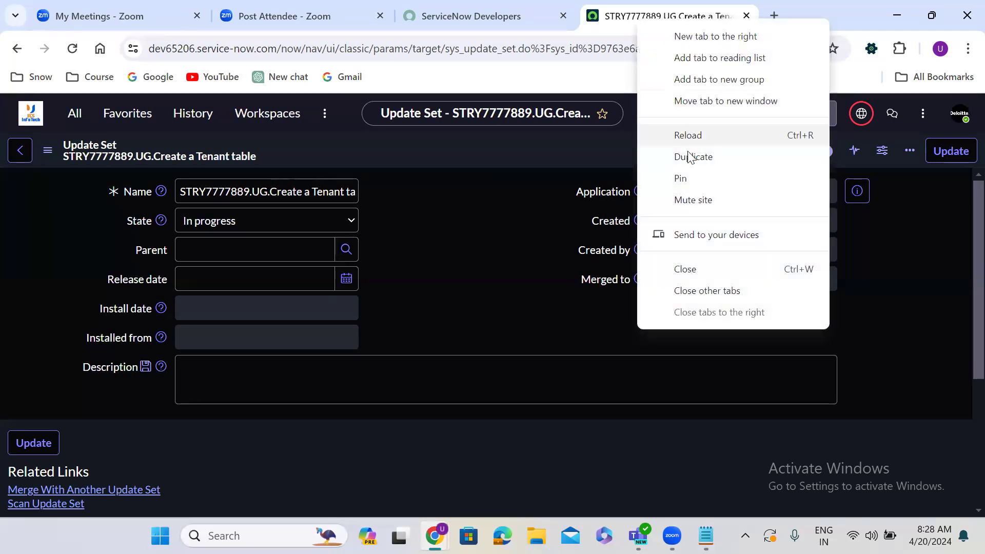
click(693, 157)
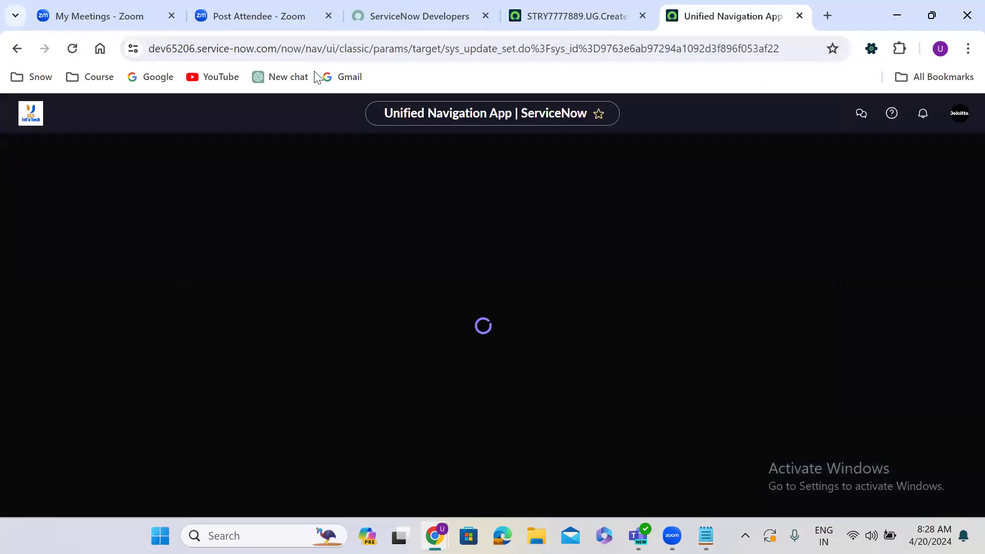
click(75, 113)
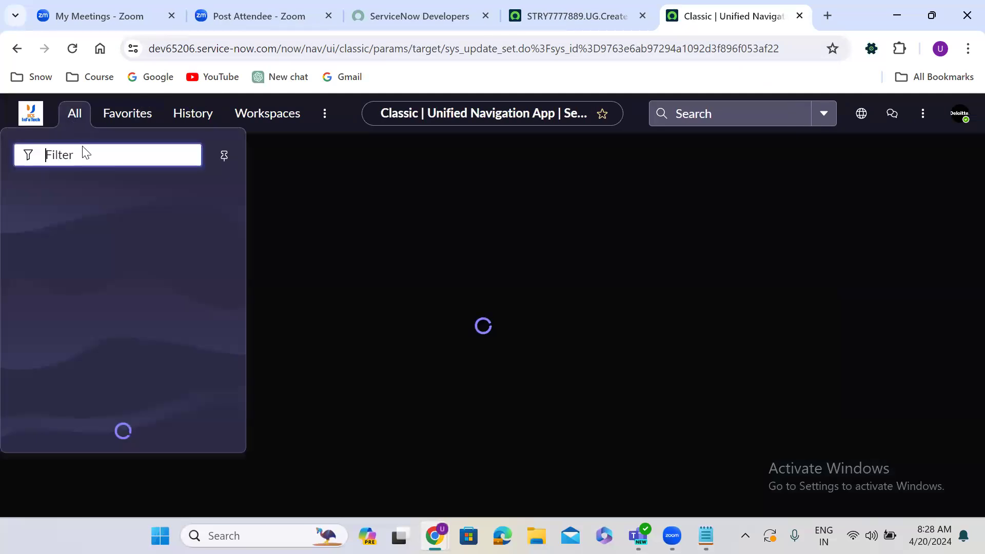
click(74, 114)
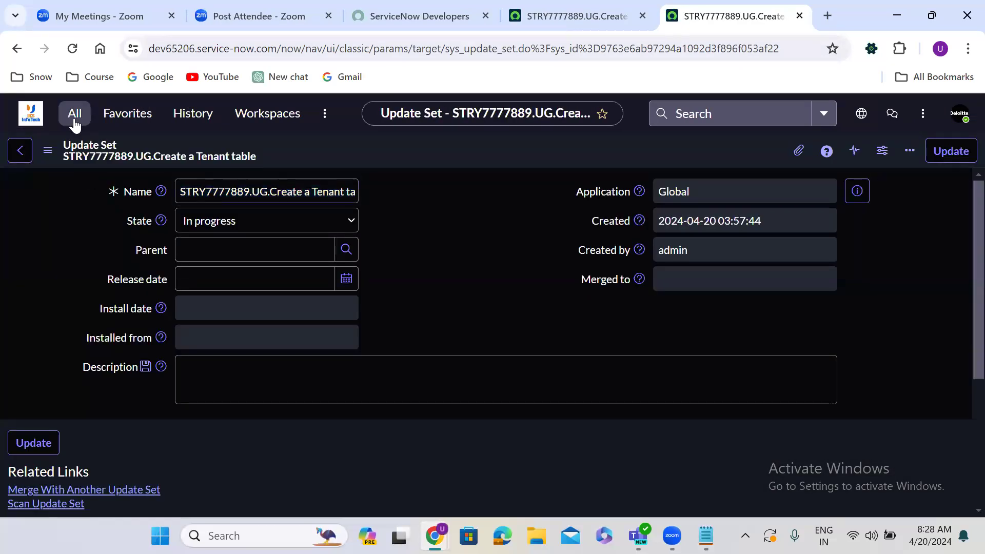
text(tables)
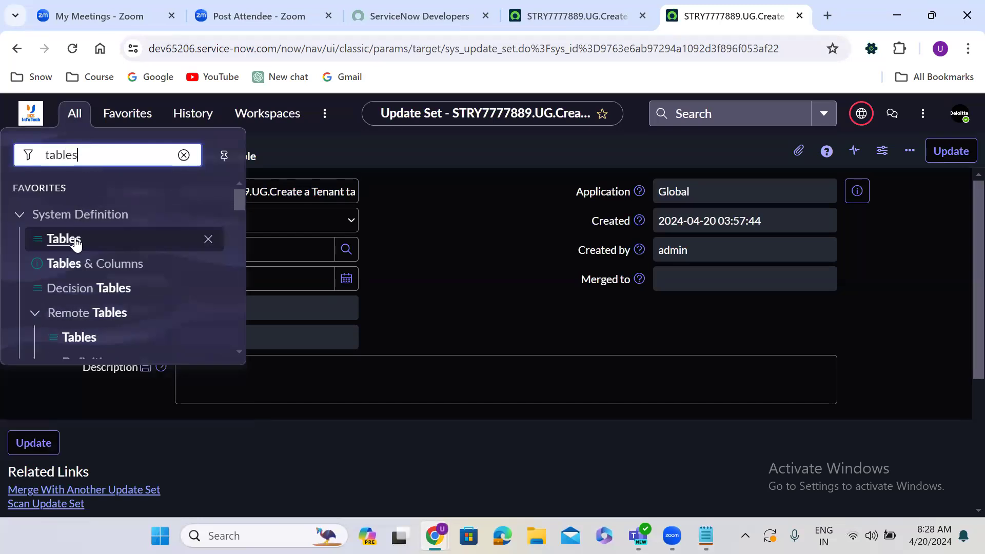
click(70, 239)
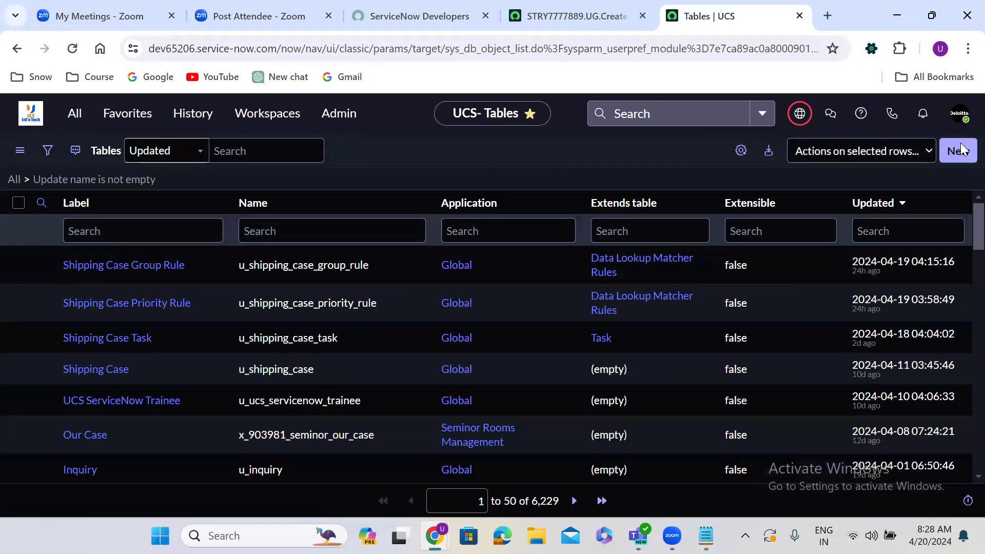
Create and save a new table labelled 'Tenant', with name u_tenant auto-filled.
click(960, 149)
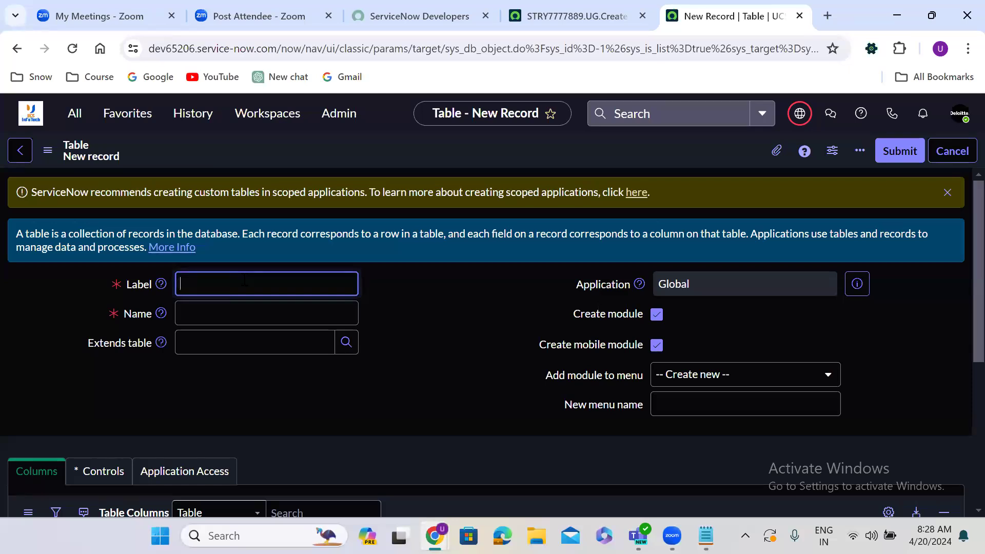
text(Tenant)
click(389, 291)
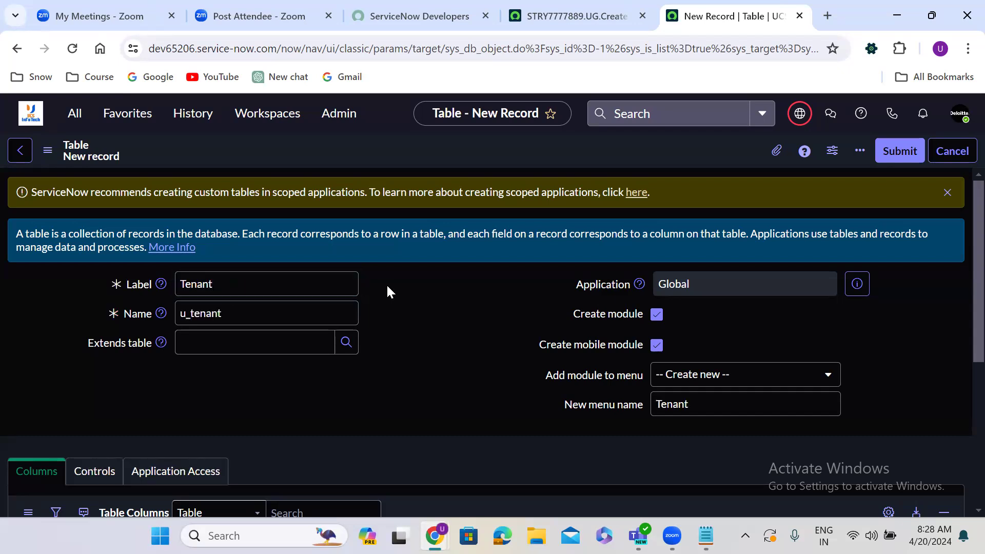
right_click(447, 152)
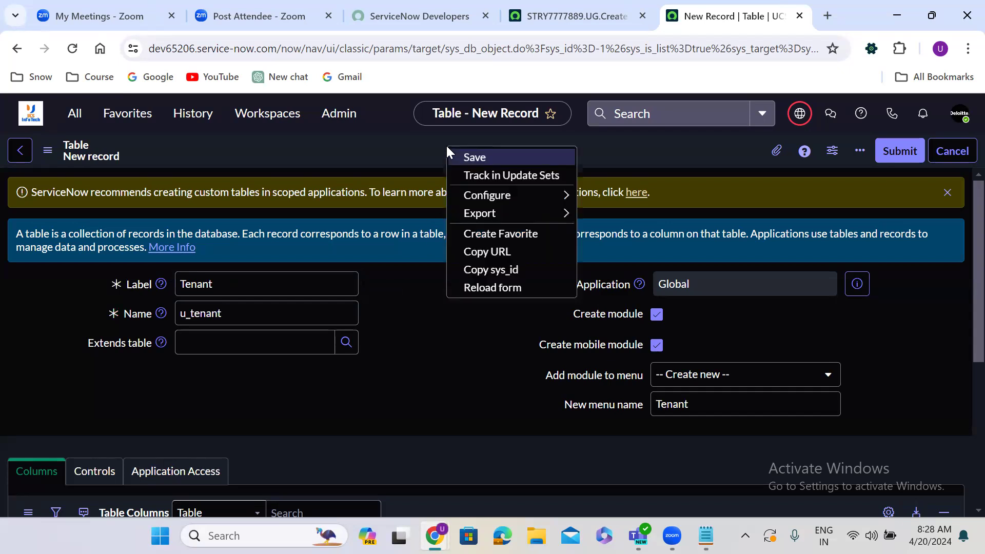
click(485, 155)
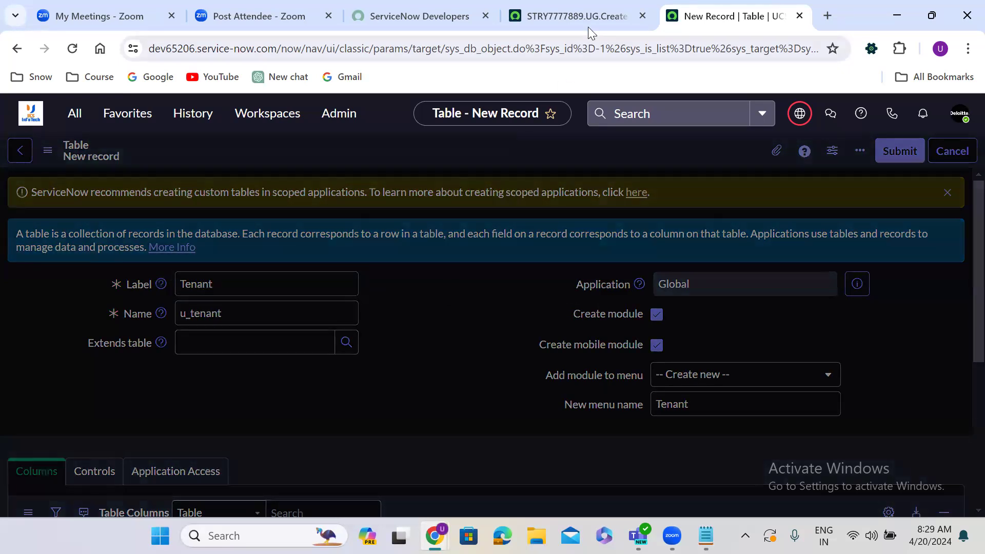
Refresh the update set's Customer Updates and review the 16 Tenant table changes.
click(590, 12)
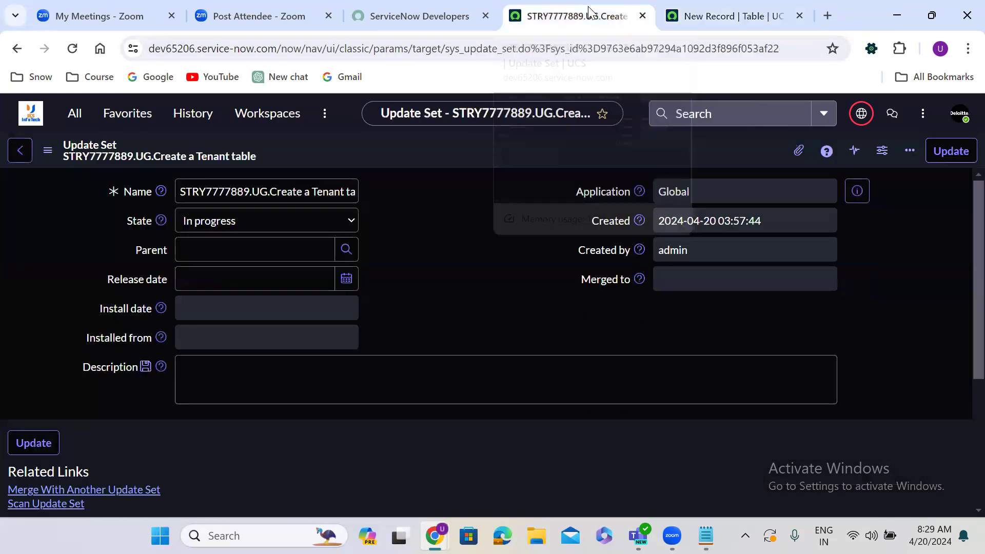
scroll(413, 264, down, 4)
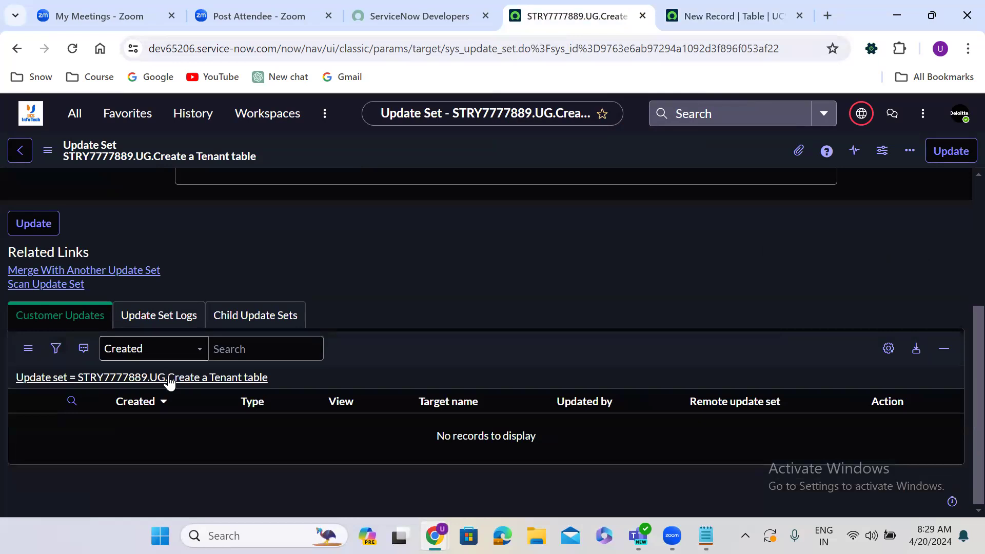
click(169, 379)
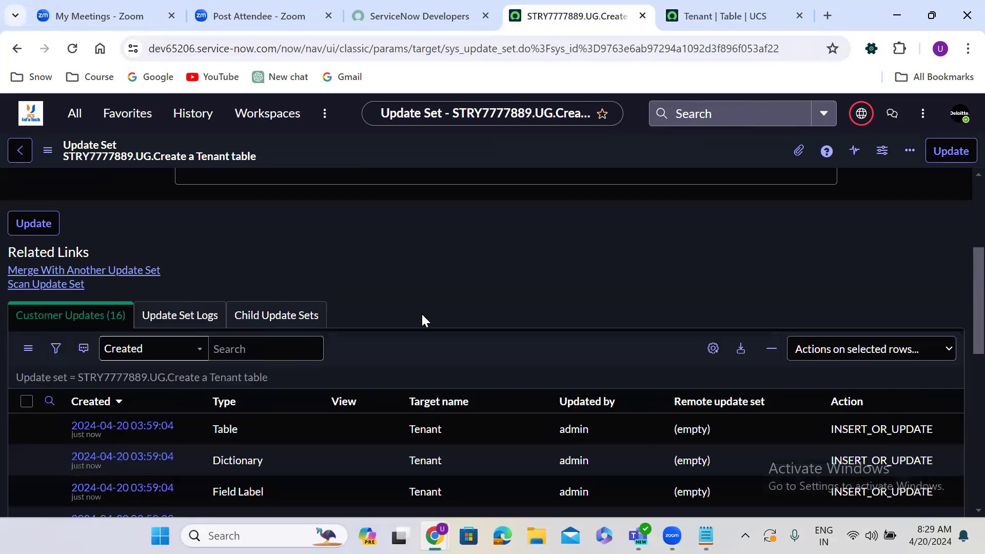
scroll(422, 319, down, 1)
scroll(422, 320, down, 1)
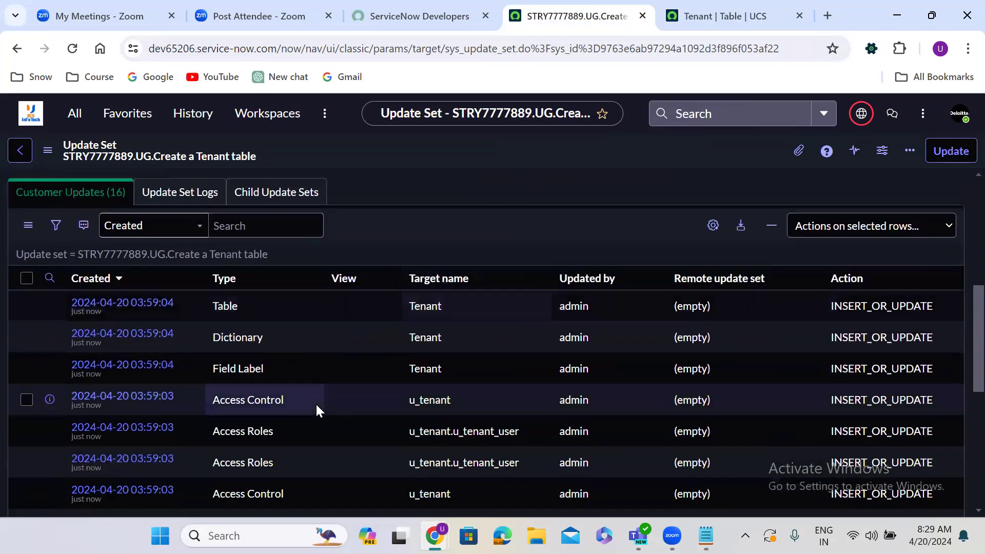
scroll(316, 405, down, 5)
scroll(316, 408, up, 5)
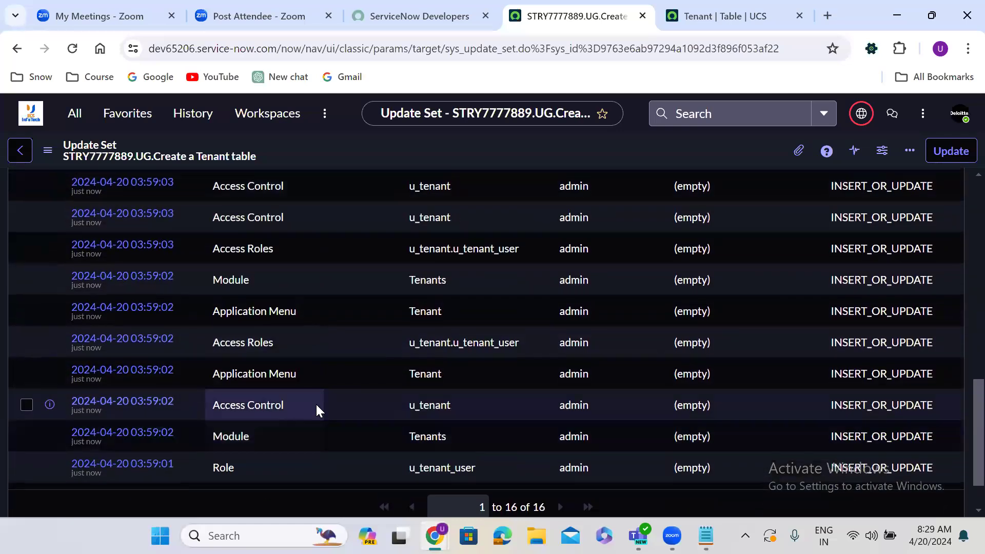
scroll(316, 402, up, 2)
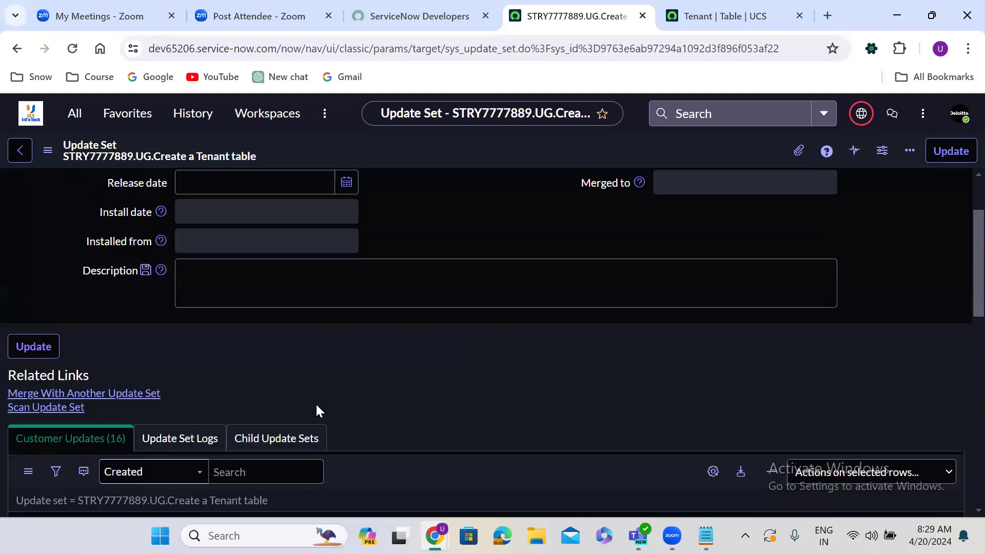
scroll(316, 402, down, 4)
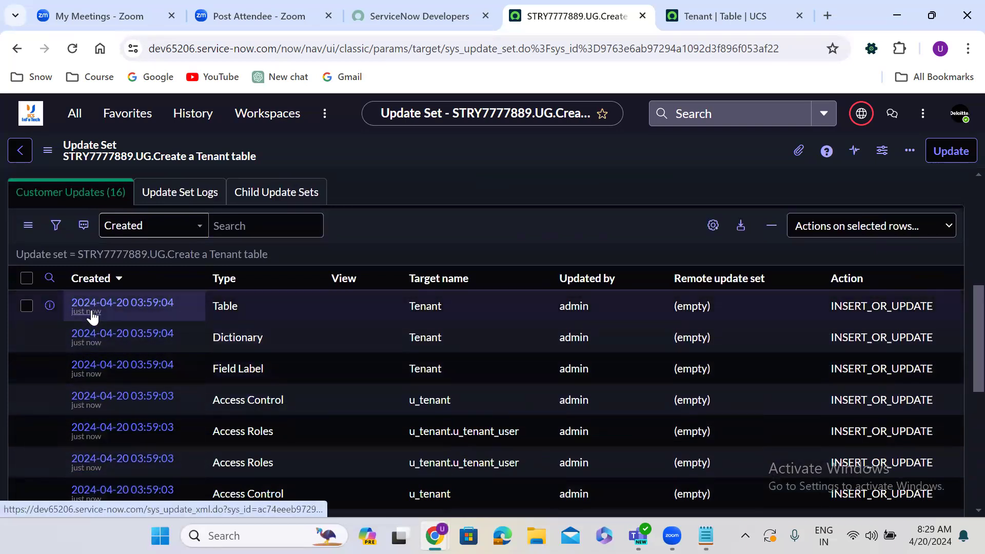
scroll(93, 316, up, 1)
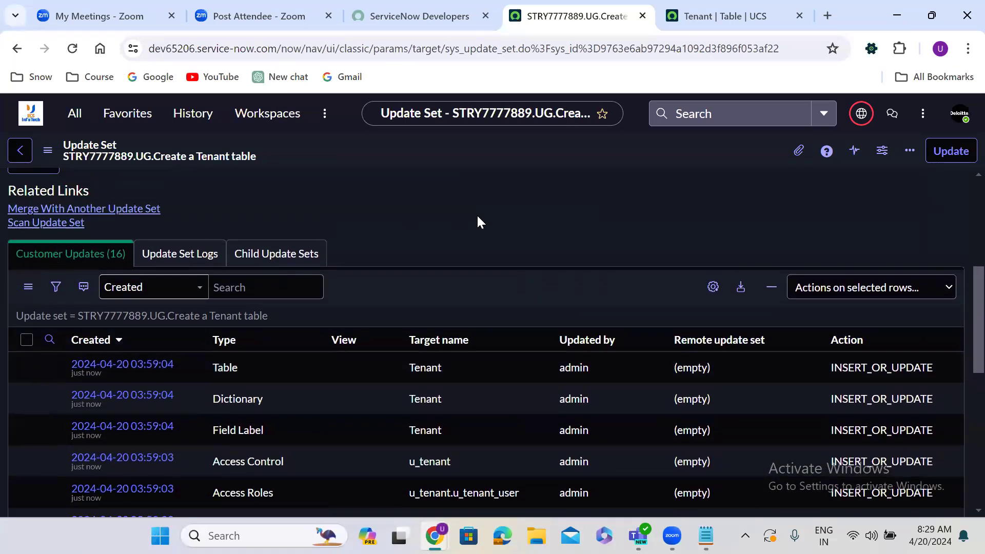
key(ctrl+Tab)
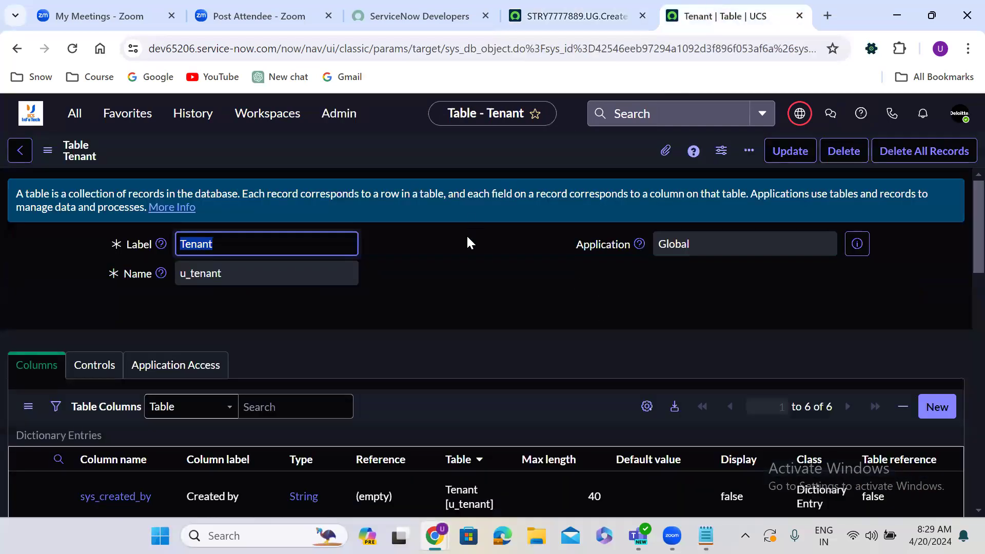
Open Layout Form from the Tenant table record's Related Links.
click(467, 242)
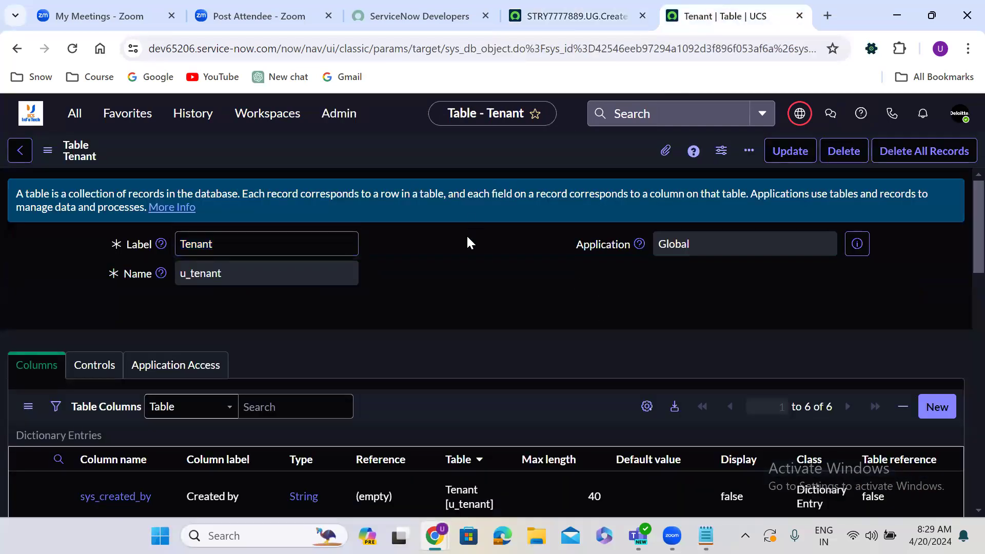
scroll(466, 235, down, 10)
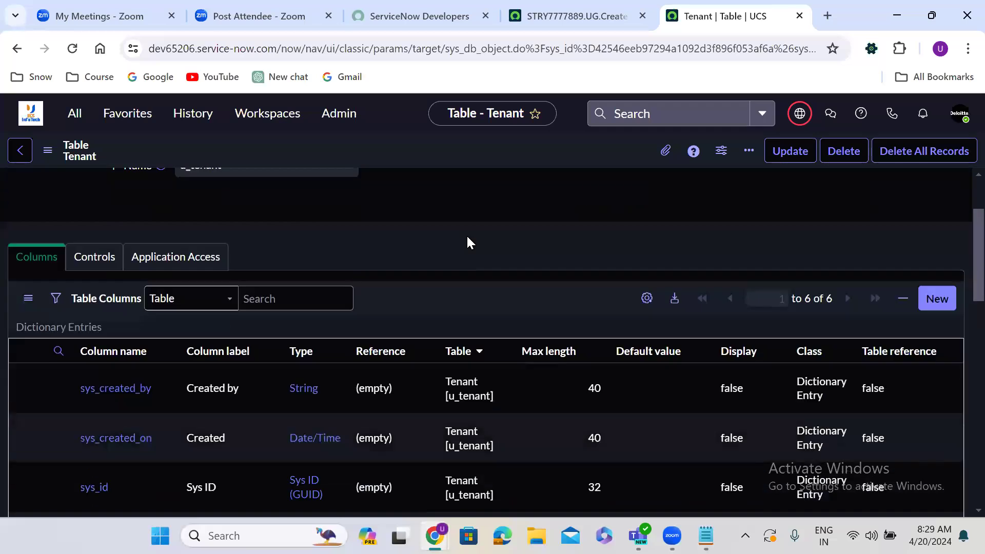
scroll(468, 237, down, 2)
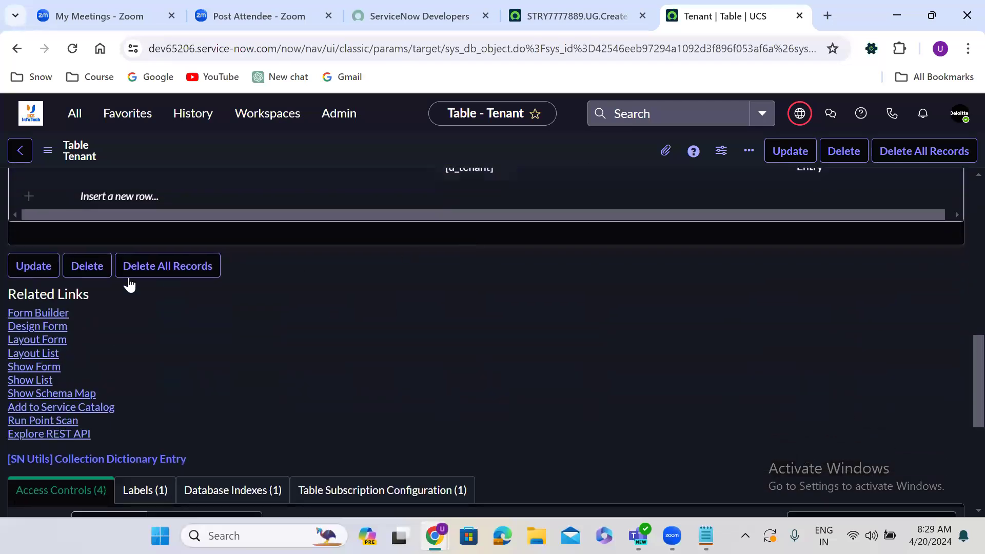
click(39, 341)
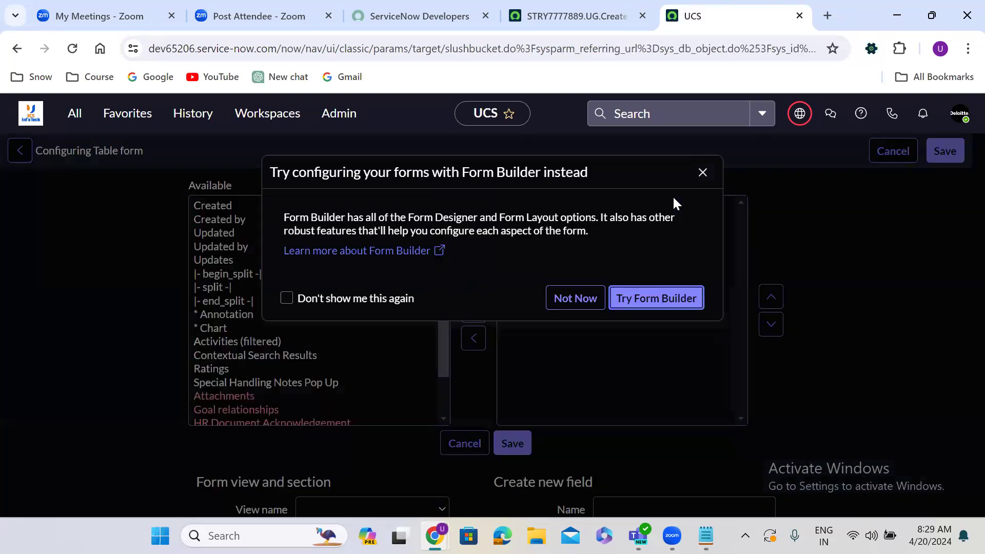
Keep the classic layout and add First Name, Last Name and Email fields to the Tenant form.
click(582, 296)
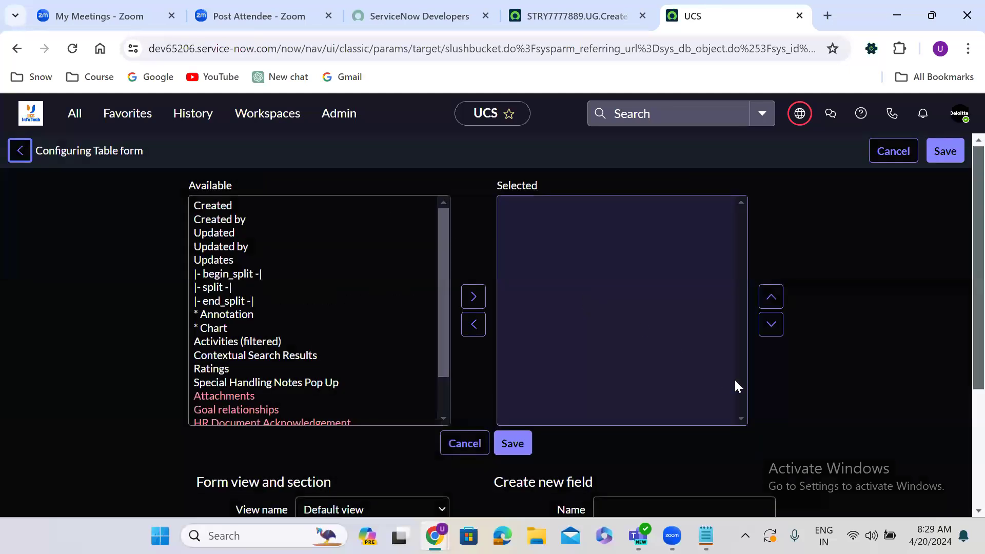
scroll(804, 398, down, 2)
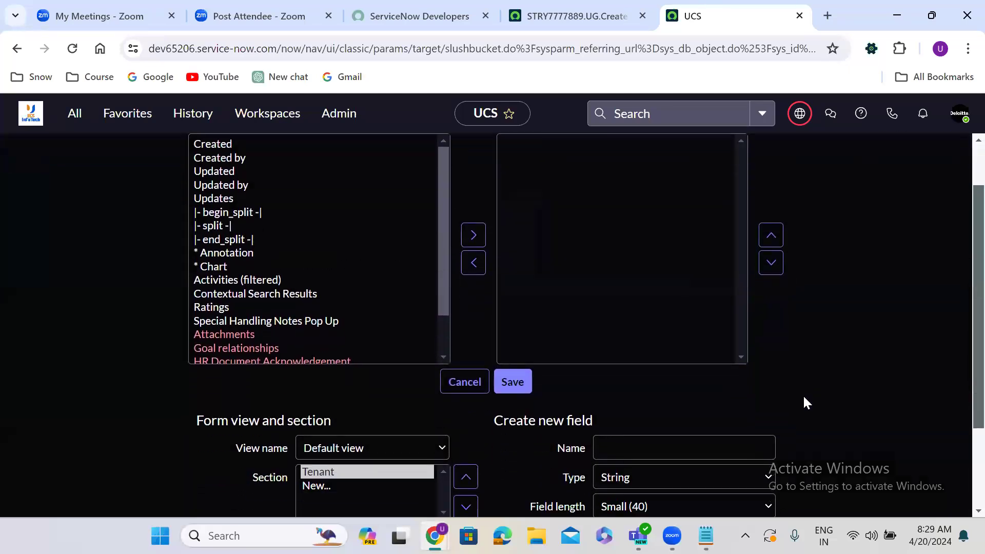
scroll(804, 400, down, 3)
click(663, 344)
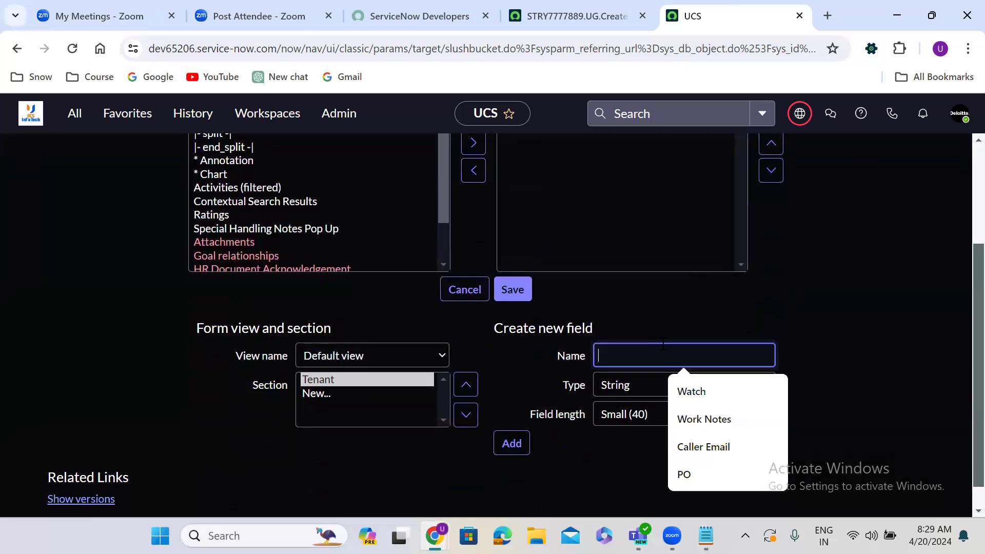
text(First )
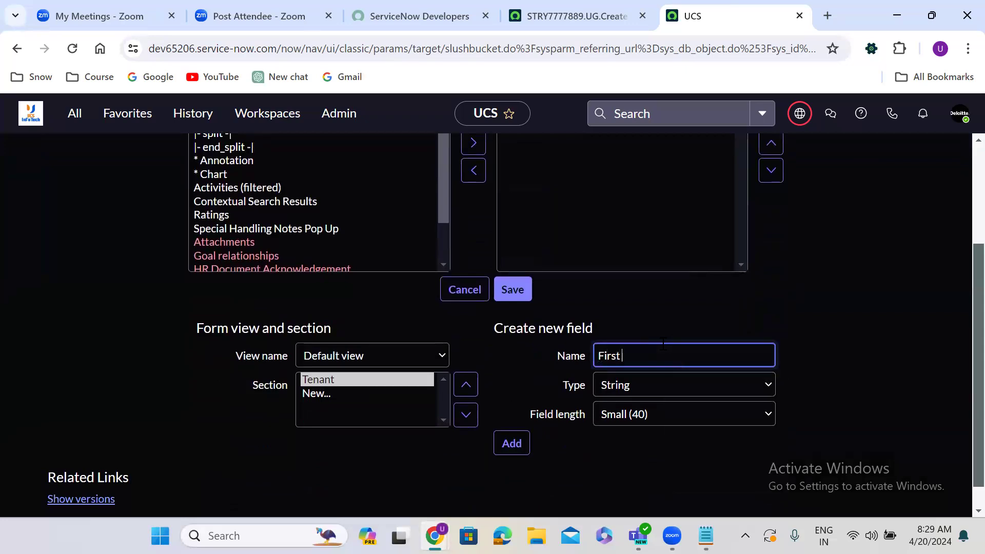
text(Name)
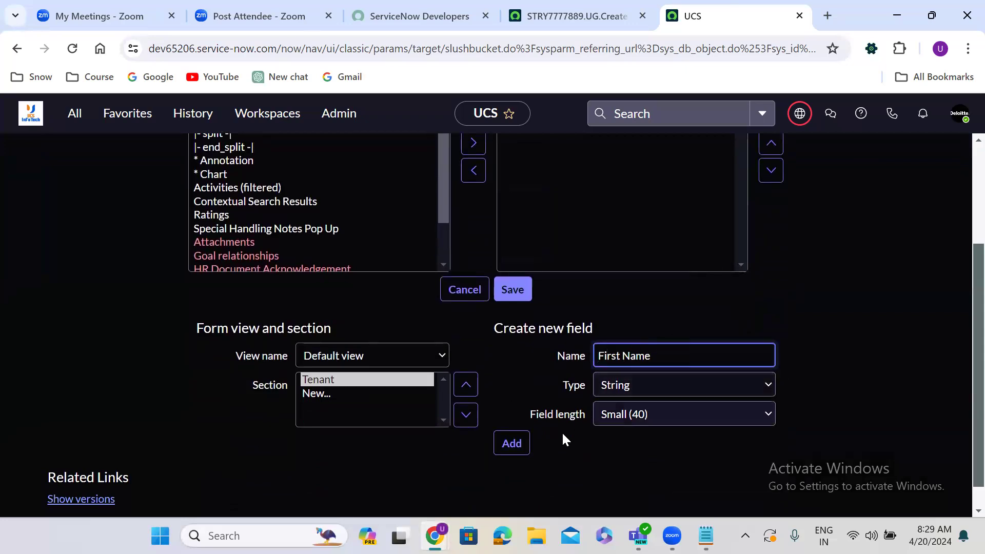
click(510, 444)
click(647, 358)
text(Last Name)
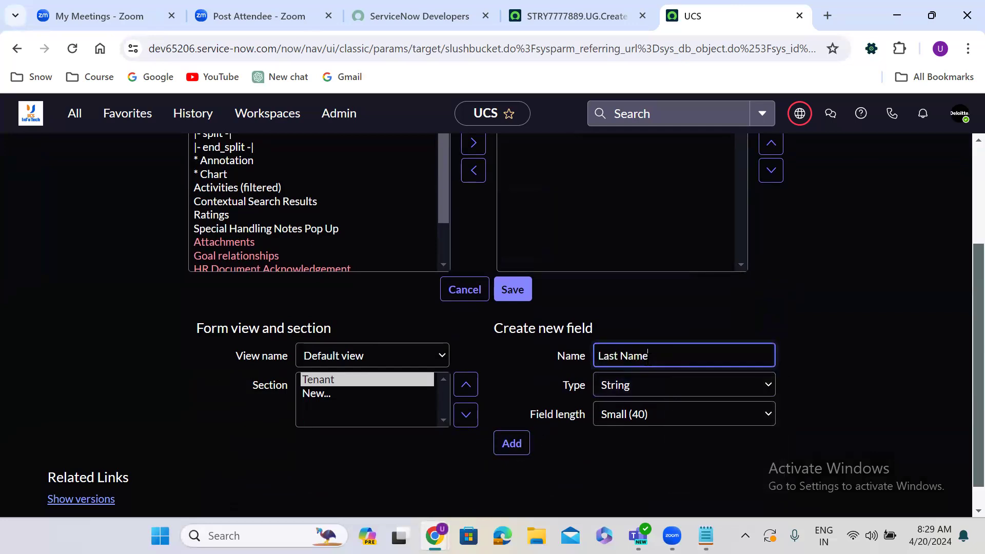
click(517, 450)
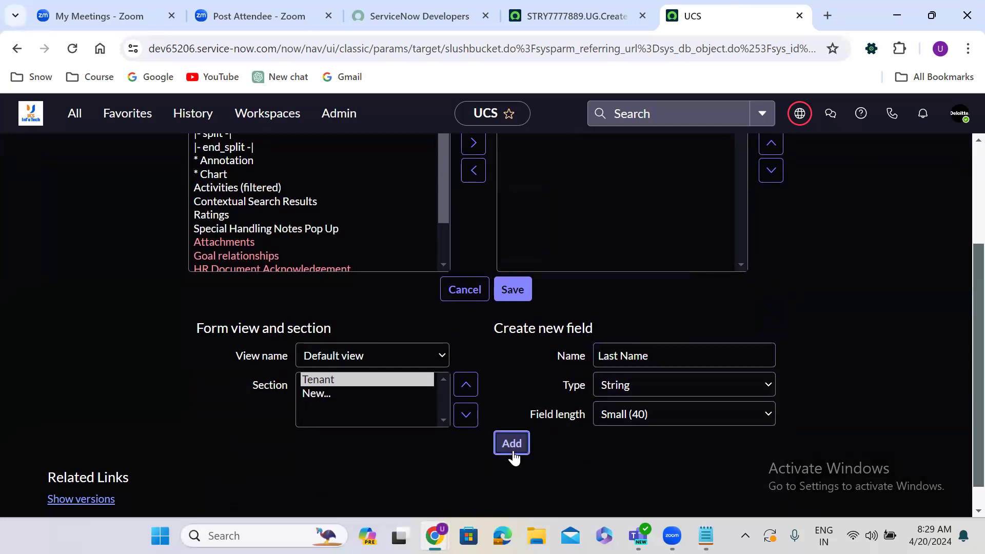
click(638, 347)
text(Email)
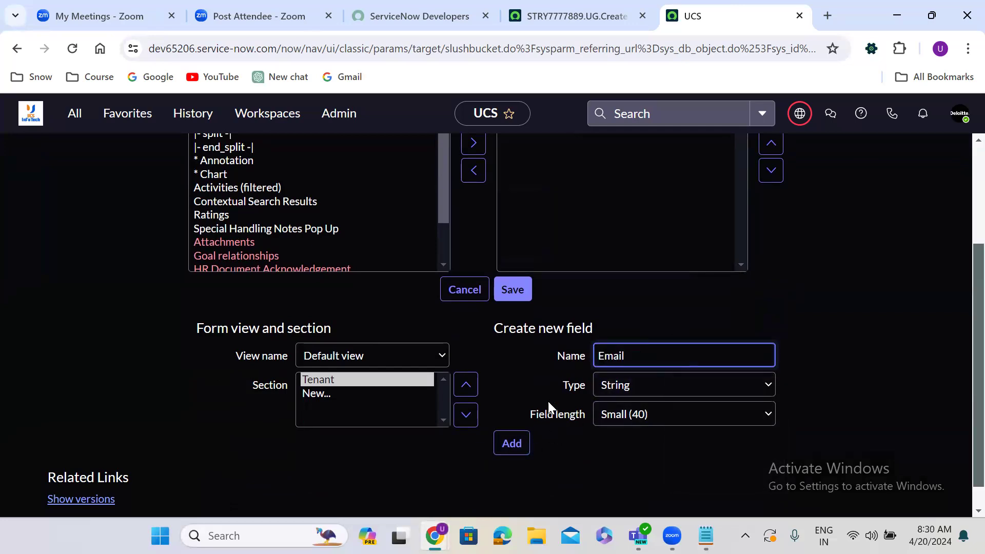
click(510, 450)
Create a new field named Location and open its type list to choose Reference.
click(627, 356)
text(L)
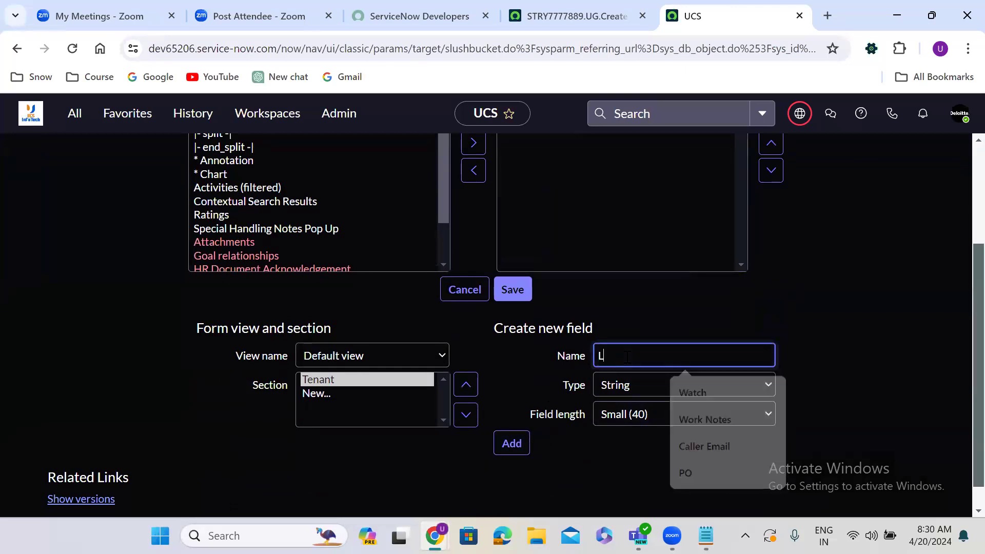
text(ocation)
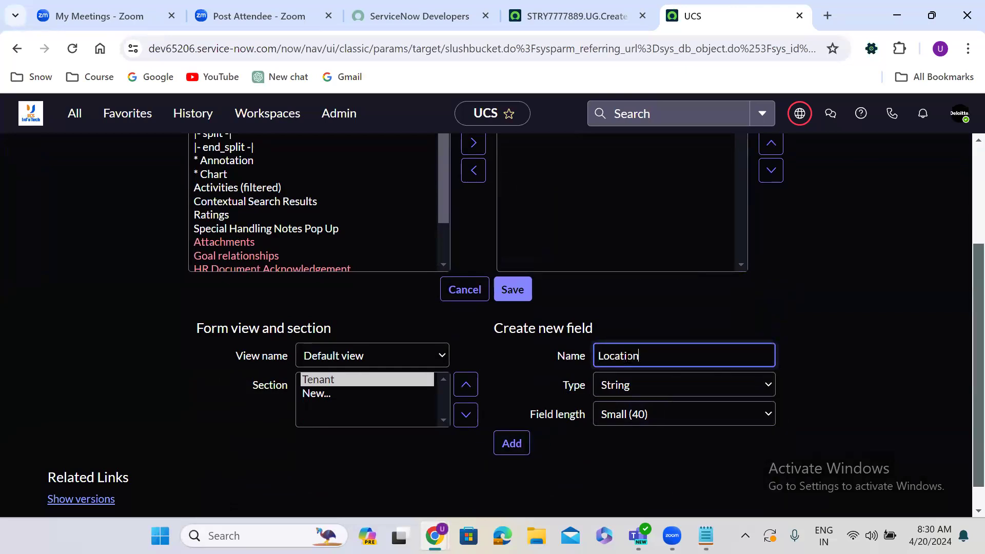
click(633, 389)
Add a Location field to the Tenant form as a Reference to the cmn_location table.
key(r)
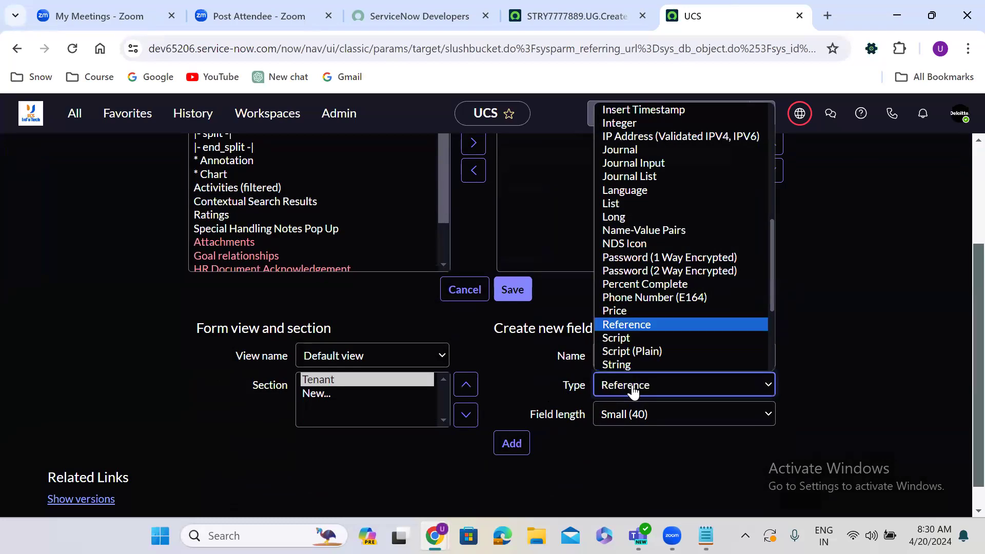
key(Return)
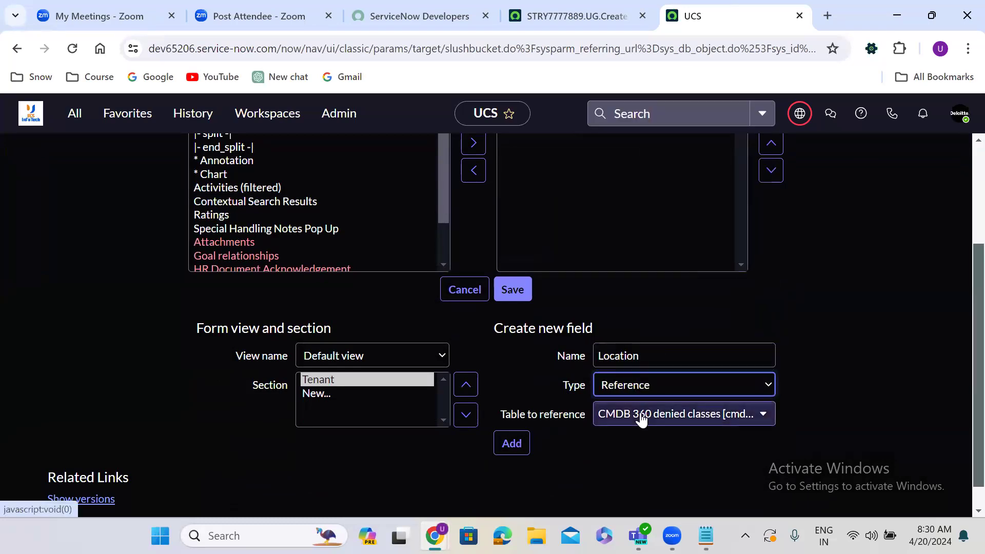
click(640, 416)
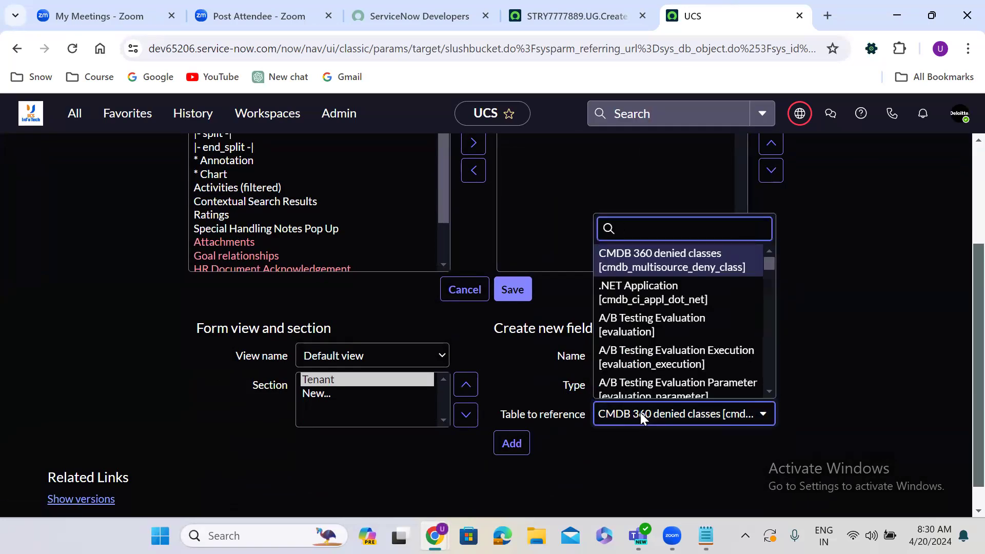
text(cmn_l)
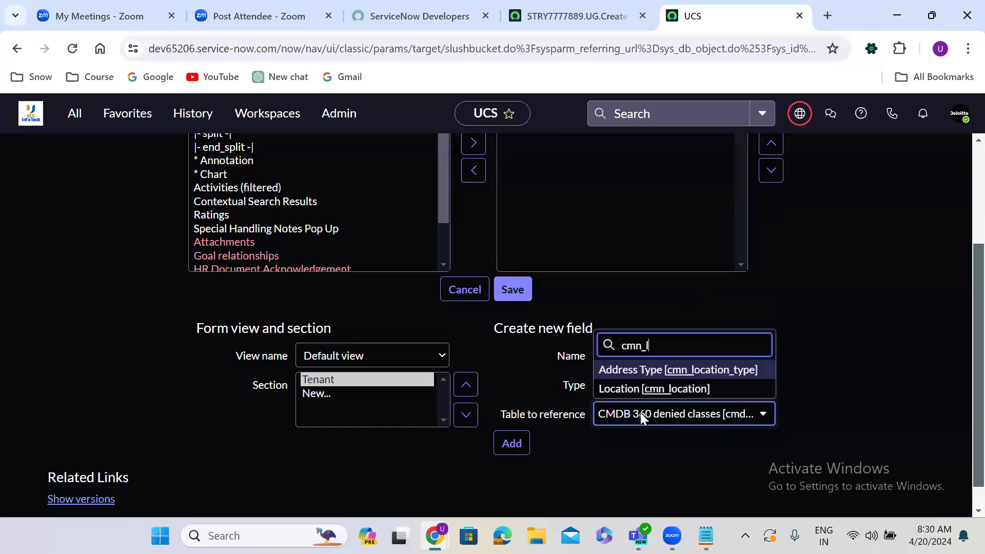
text(oca)
key(Down)
key(Return)
click(510, 444)
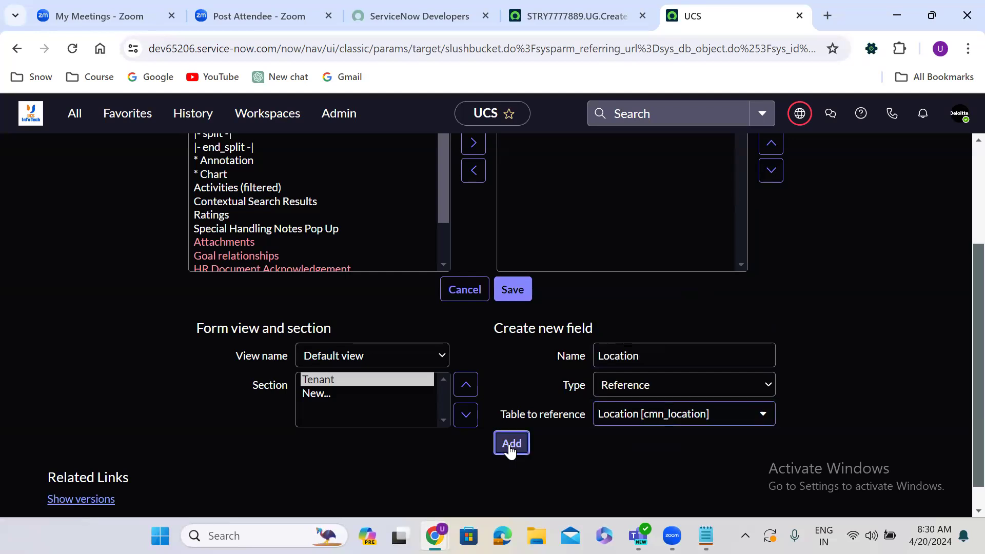
Add a Department field referencing cmn_department, then save the Tenant form layout.
click(632, 353)
text(D)
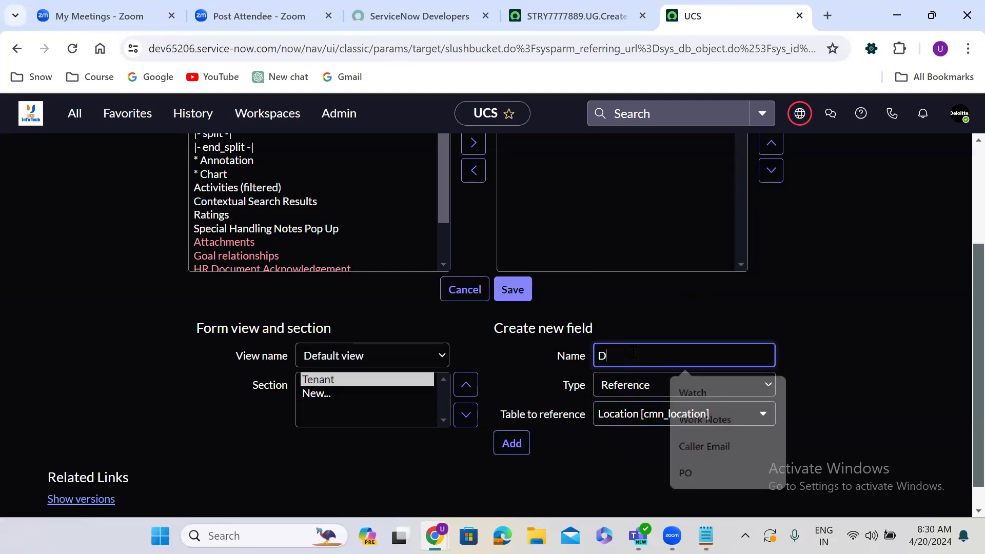
text(epartment)
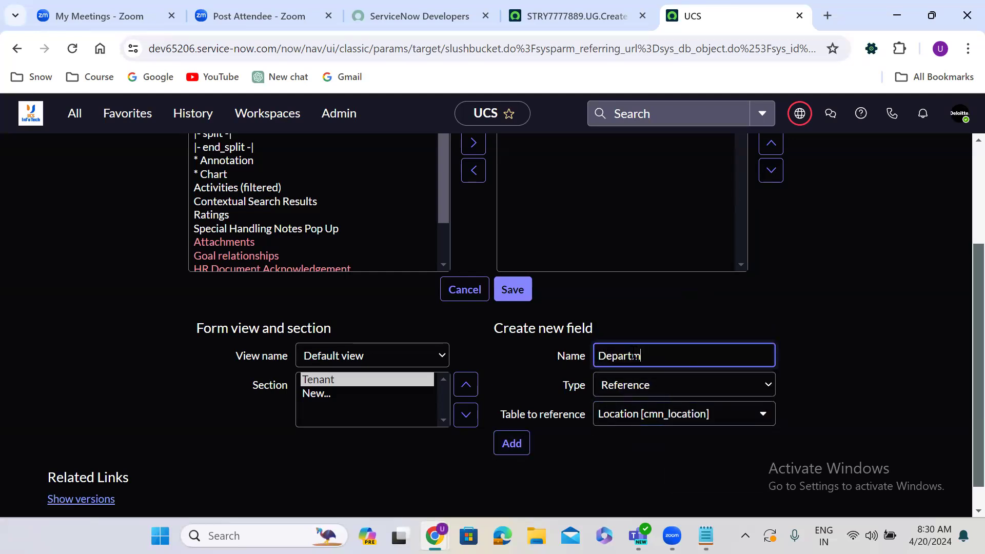
click(659, 422)
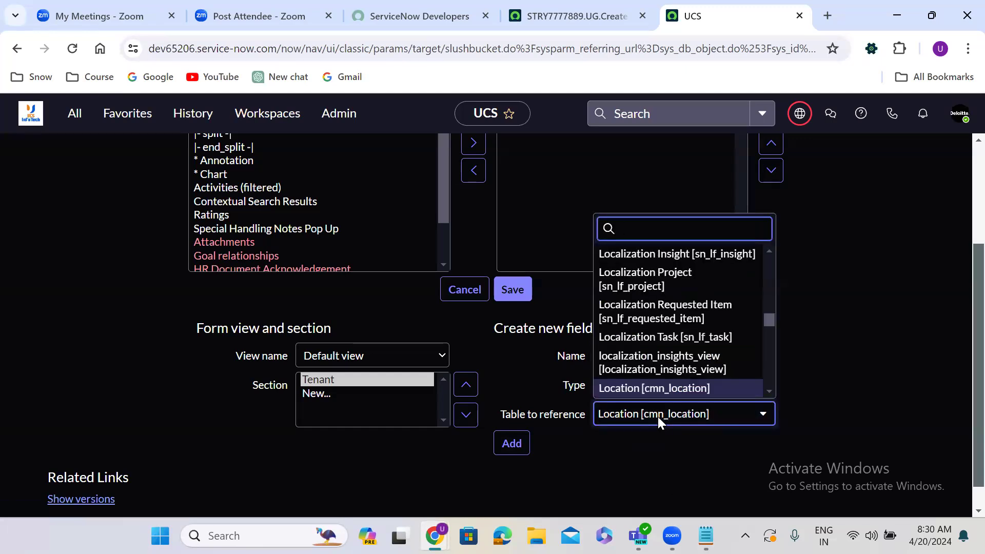
text(cmn_depart)
key(Return)
click(513, 454)
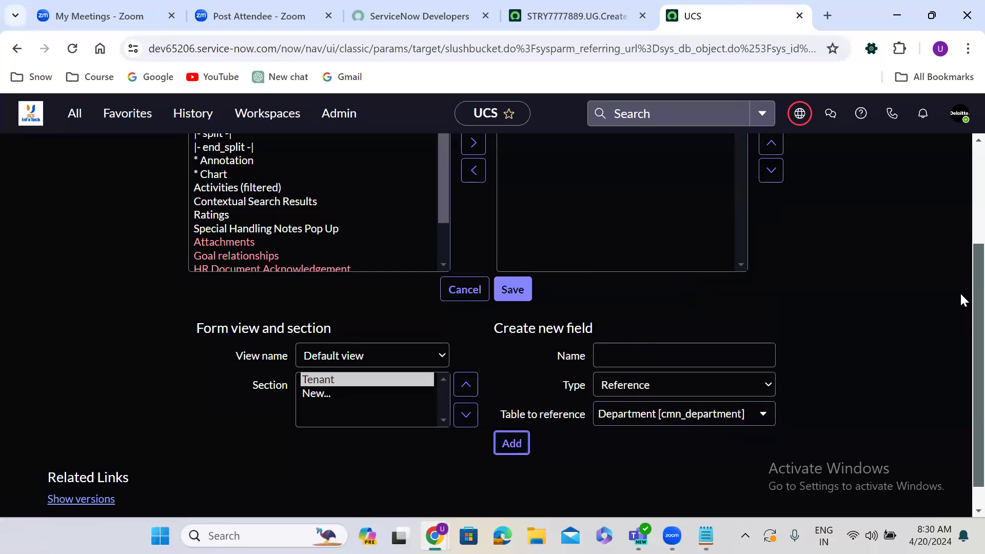
scroll(959, 212, down, 2)
click(524, 365)
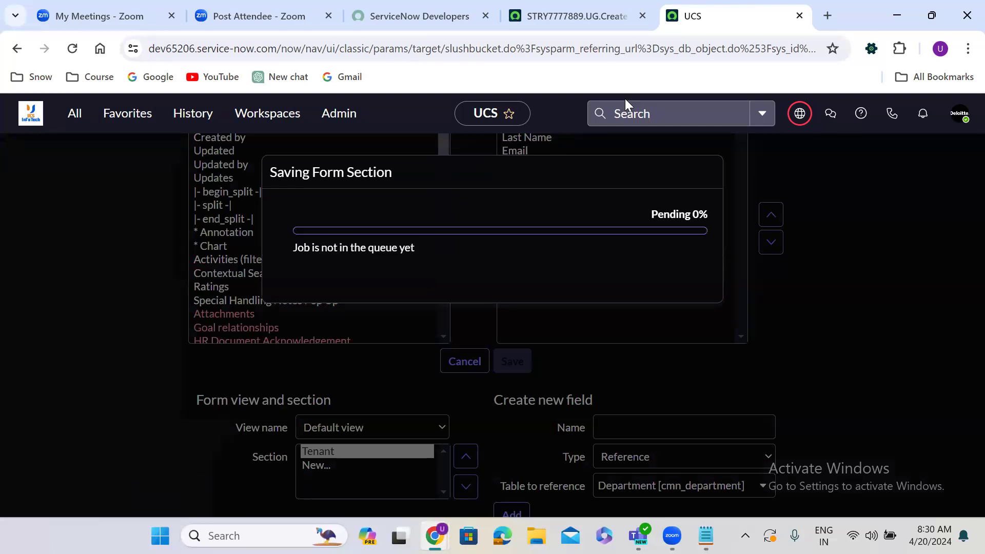
Review the STRY7777889 update set's 27 customer updates for the new Tenant field entries.
click(560, 14)
scroll(398, 223, down, 2)
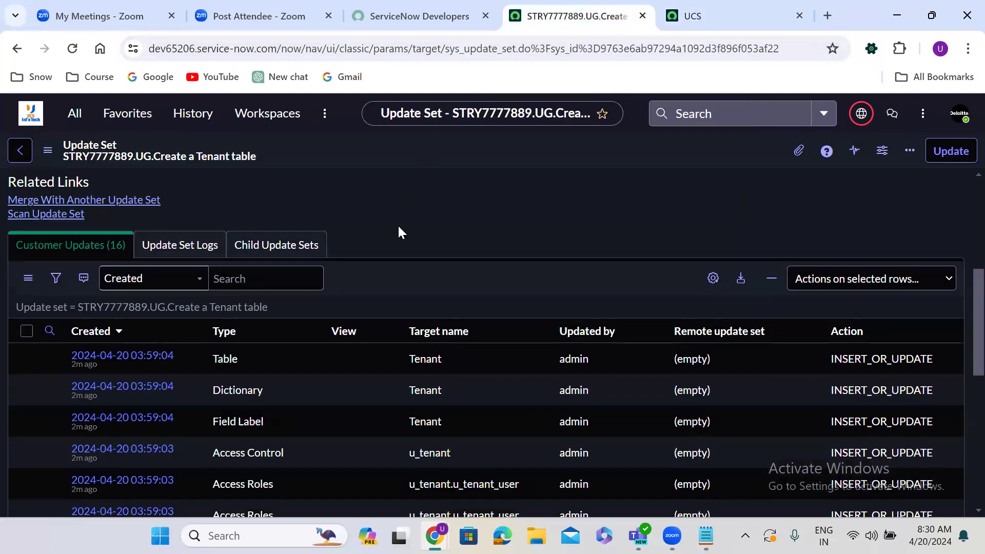
scroll(397, 223, down, 1)
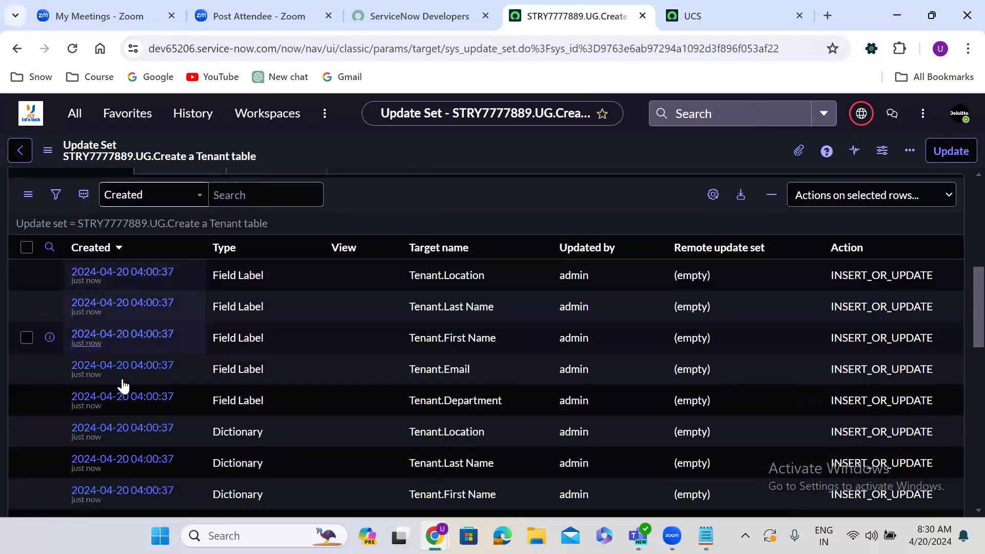
scroll(114, 438, down, 5)
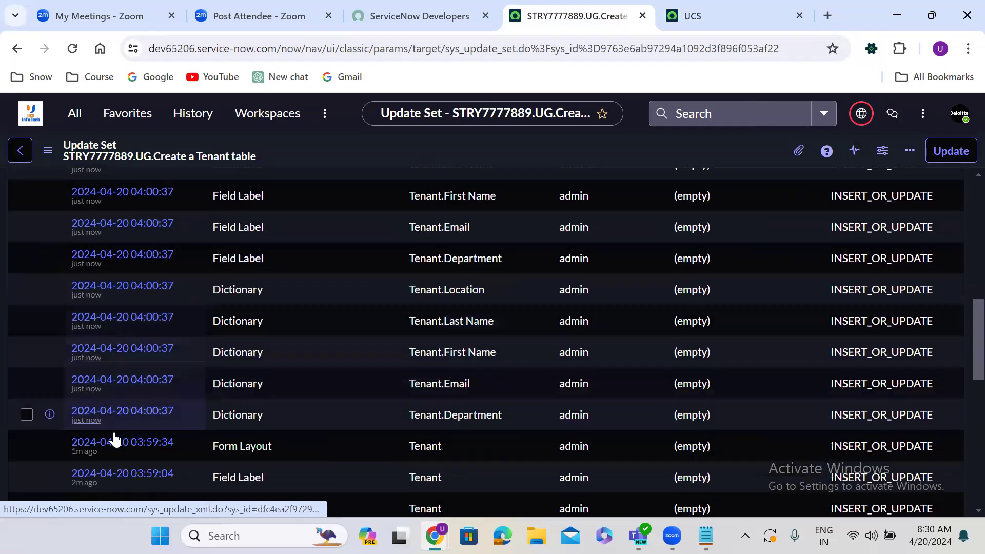
scroll(115, 439, down, 5)
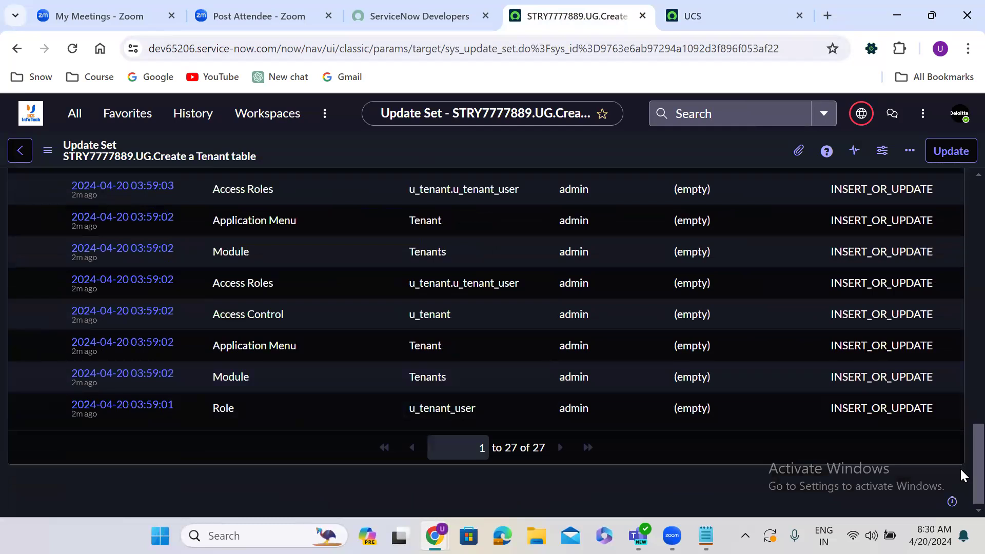
scroll(960, 467, up, 15)
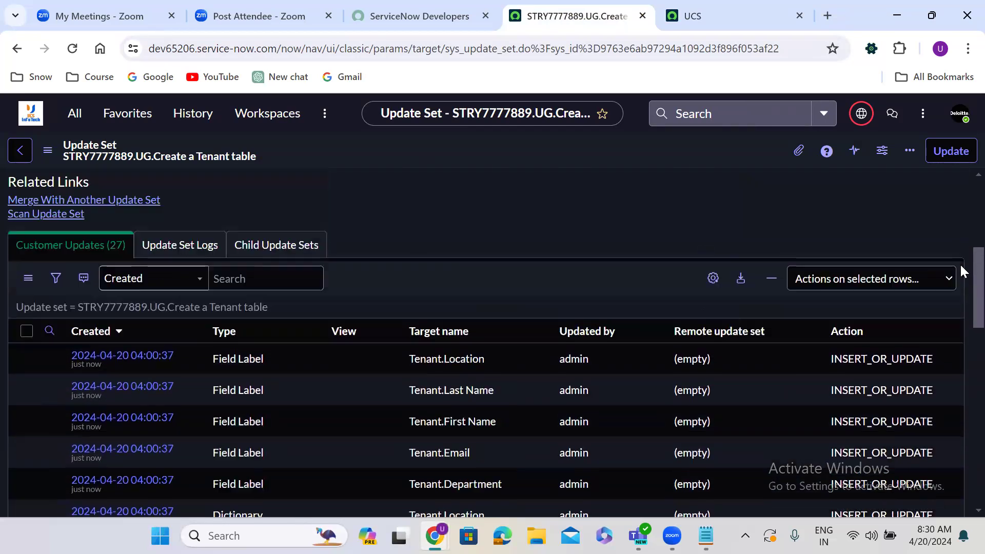
scroll(961, 268, up, 5)
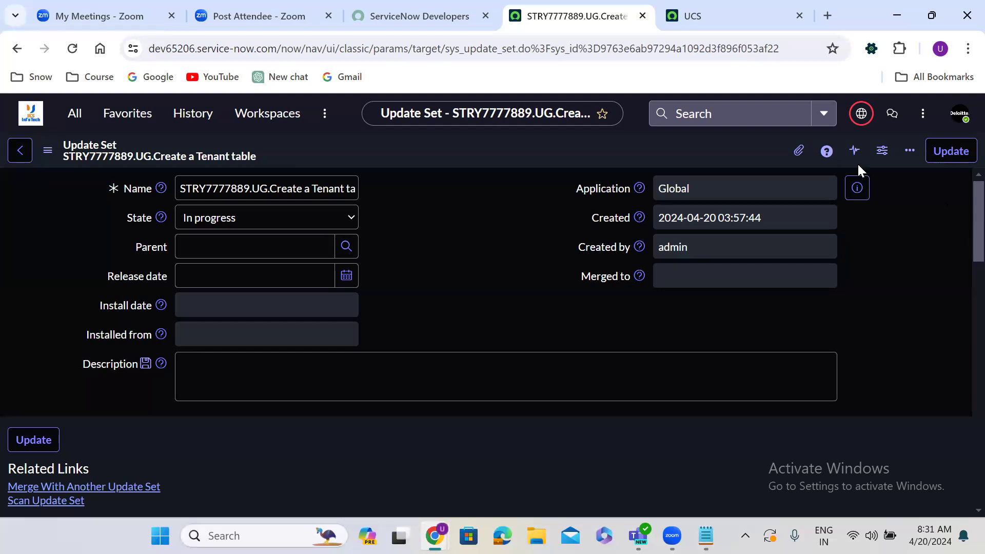
Dismiss the Saving Form Section dialog and preview a blank new Tenant record via Show Form.
click(696, 20)
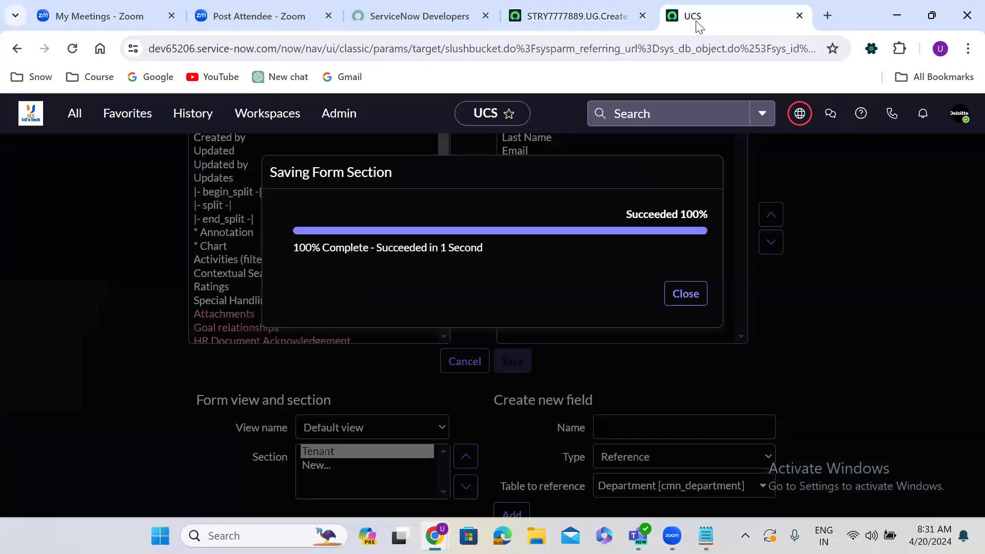
click(666, 301)
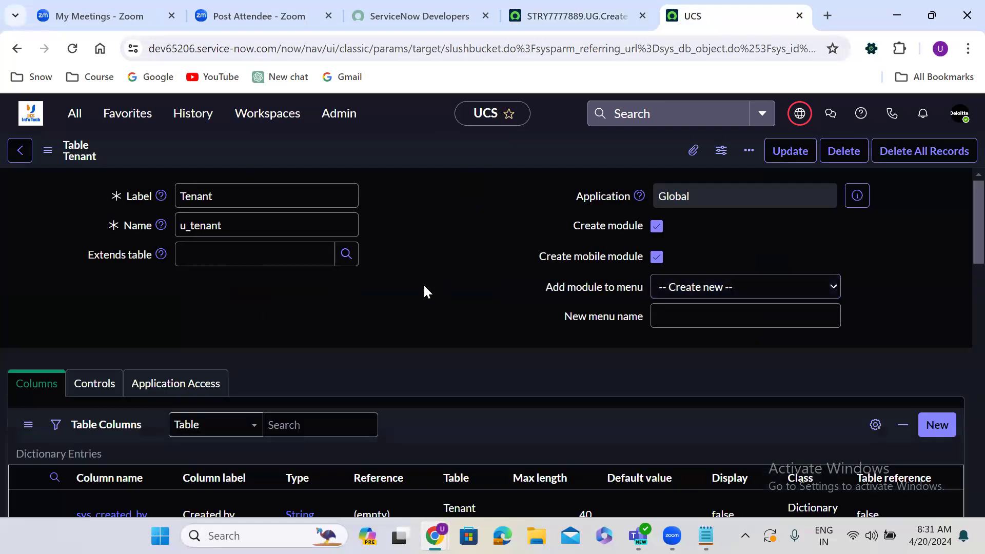
scroll(424, 291, down, 10)
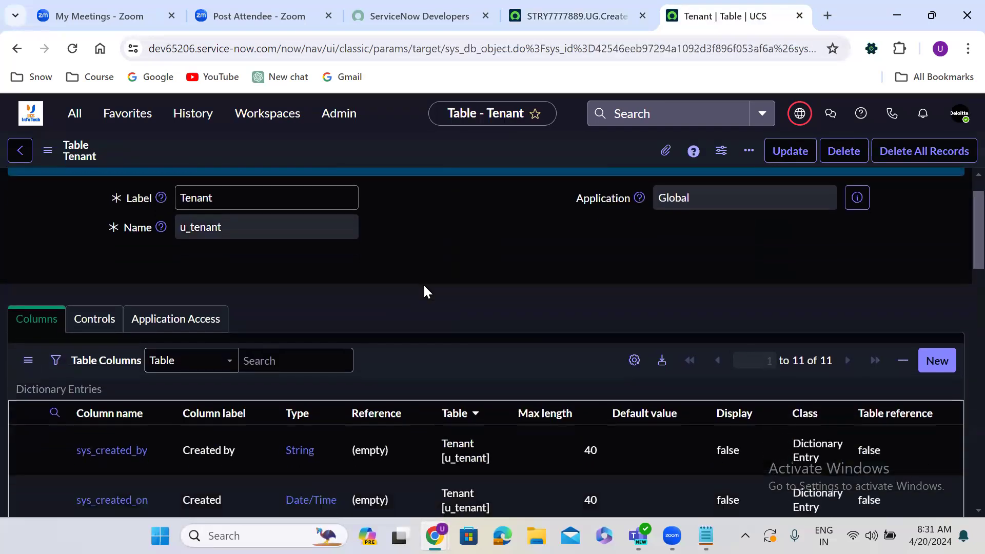
scroll(423, 287, down, 4)
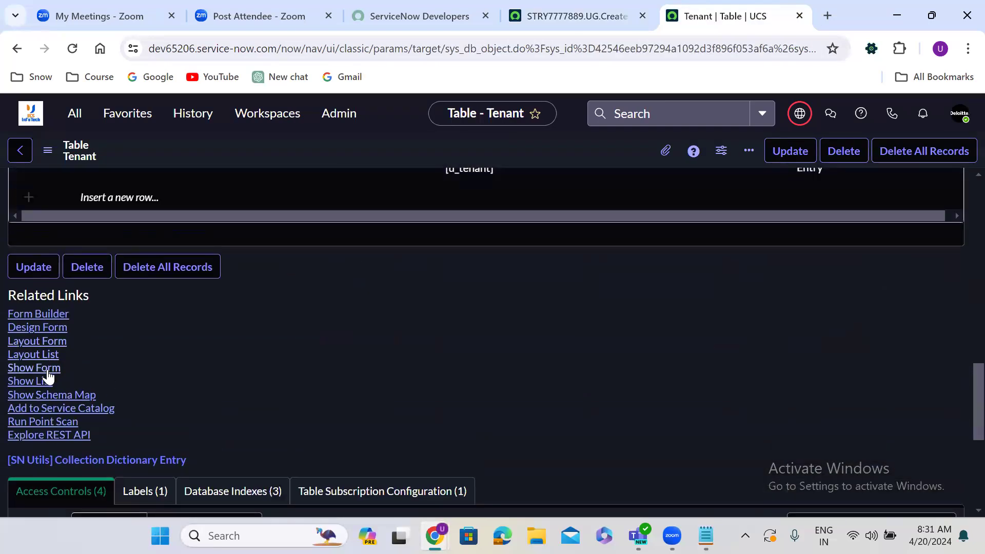
click(33, 368)
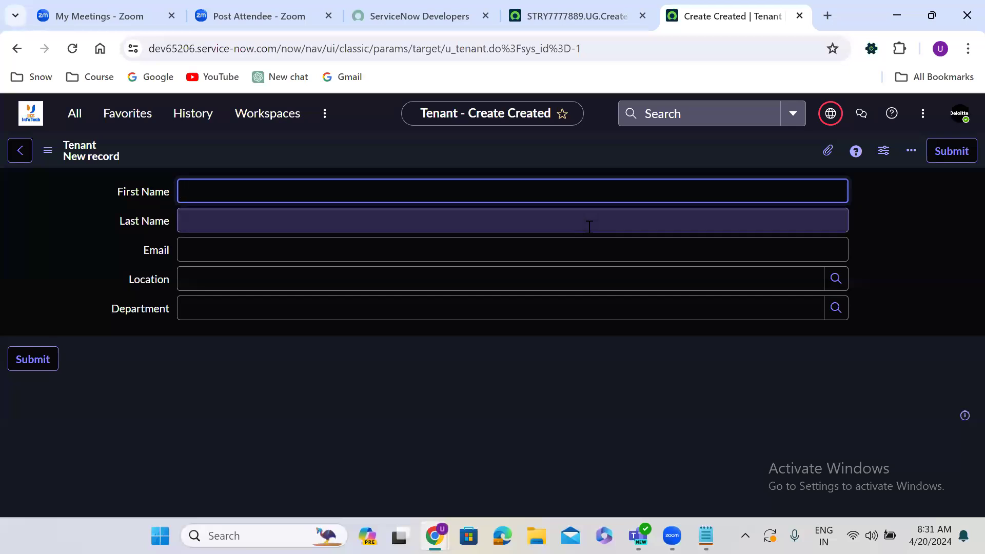
Check the required field list in Notepad, then return to the STRY7777889 update set record.
click(706, 535)
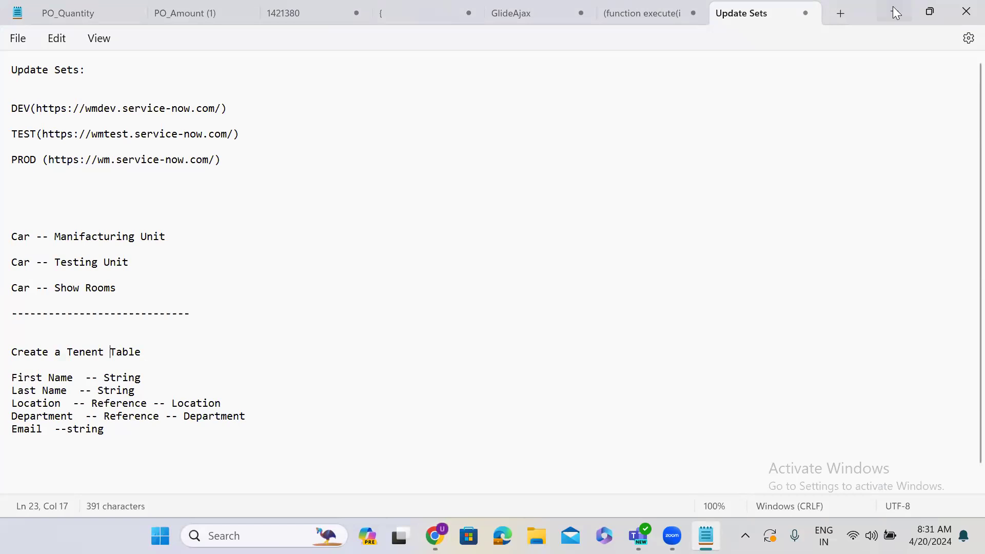
click(893, 11)
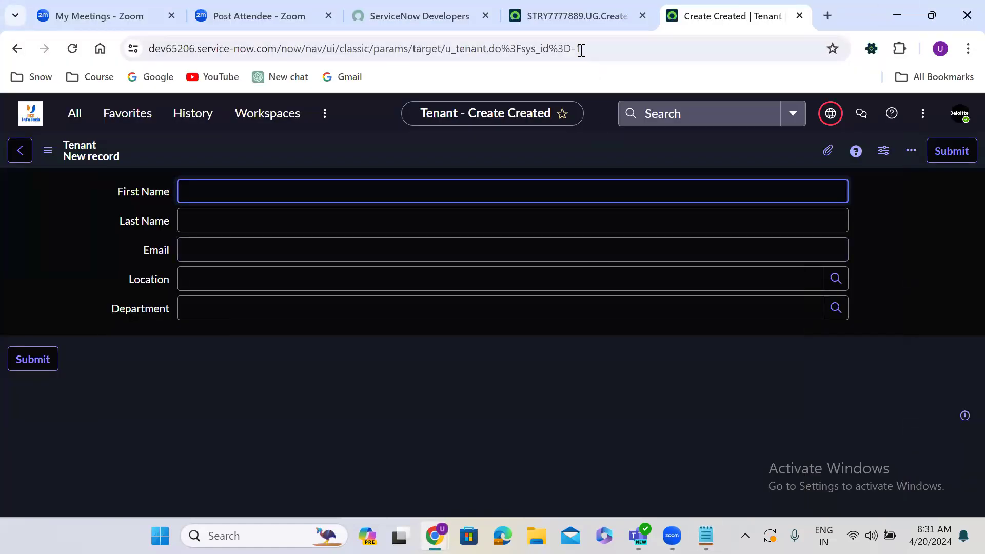
click(562, 15)
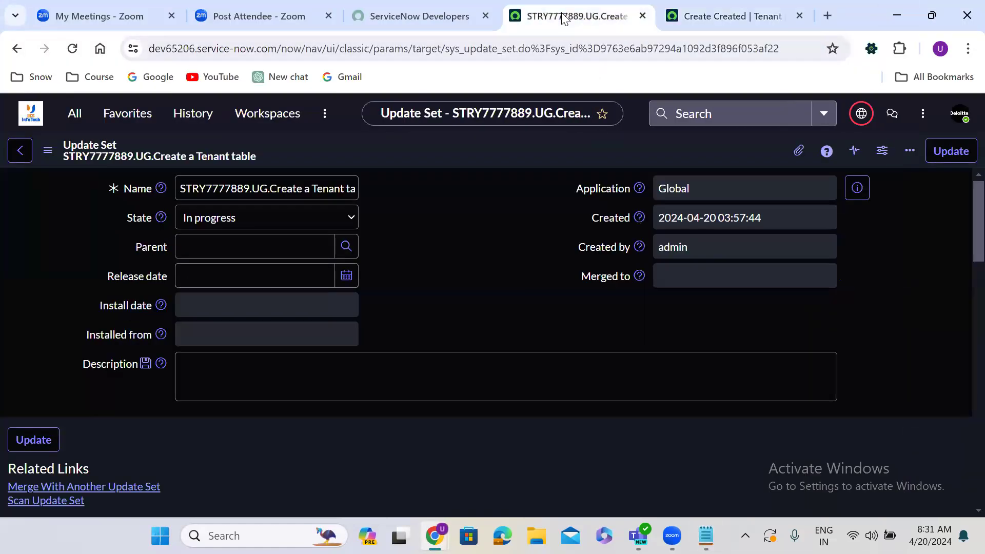
Change the STRY7777889 update set State from In progress to Complete and save the record.
click(256, 214)
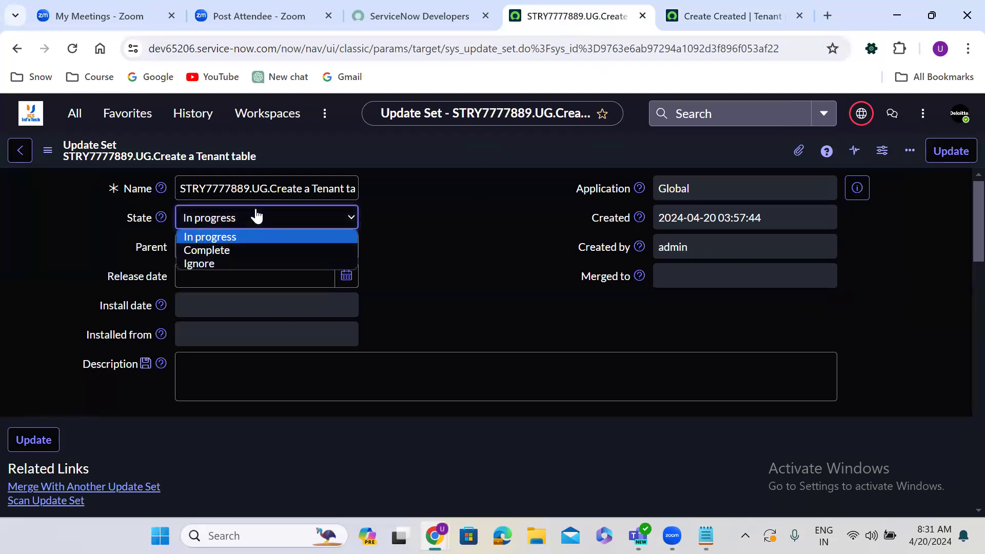
click(249, 250)
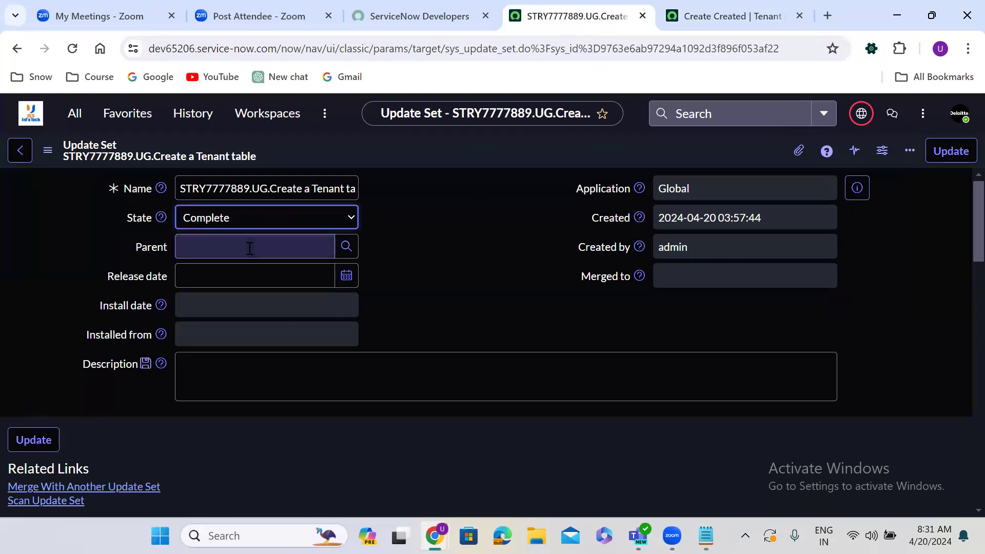
right_click(427, 156)
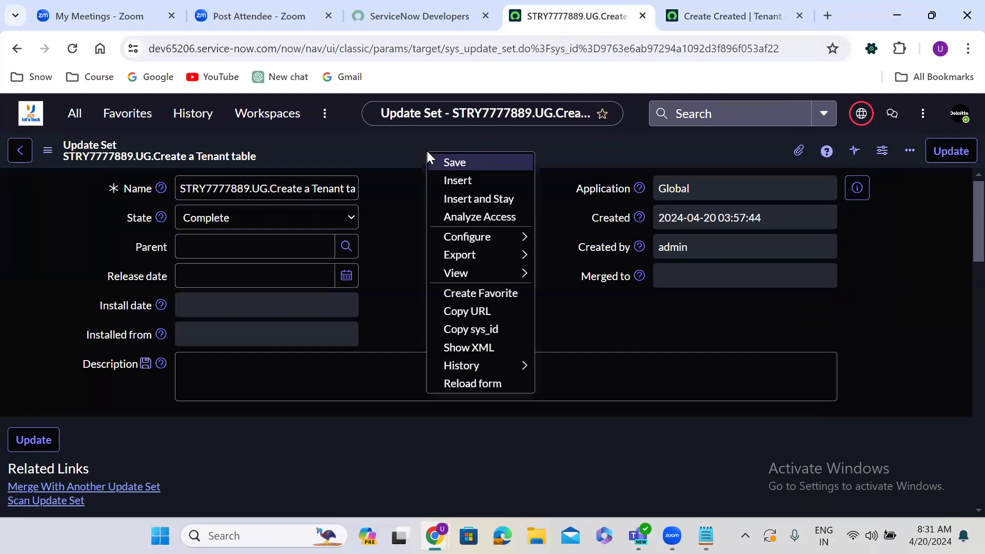
click(470, 163)
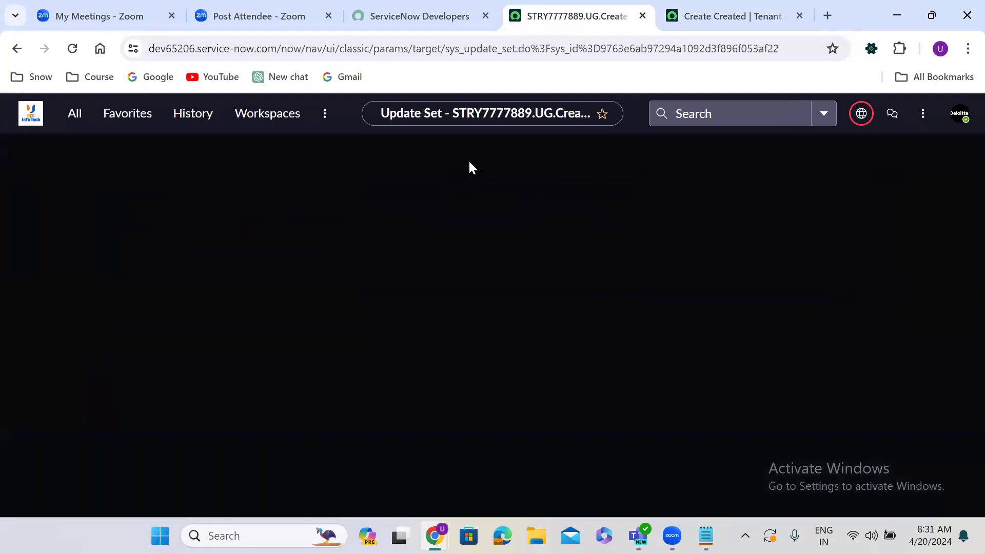
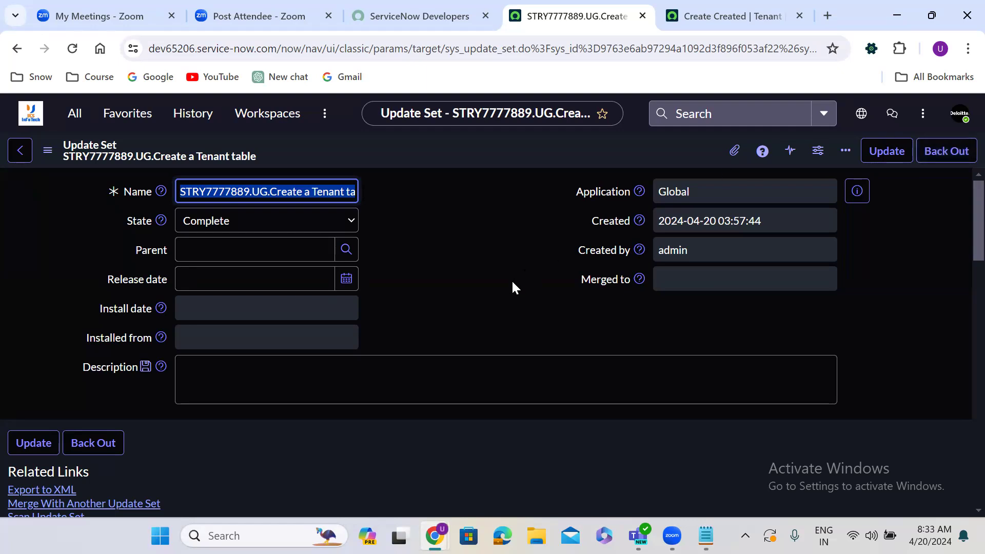
Save the update set with State Ignore, then set it back to Complete and save.
click(471, 281)
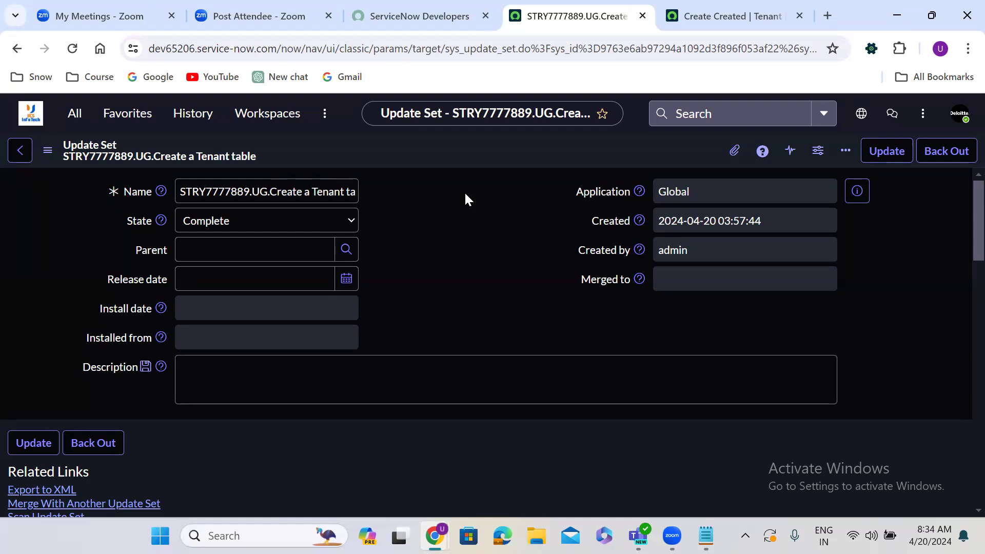
click(249, 223)
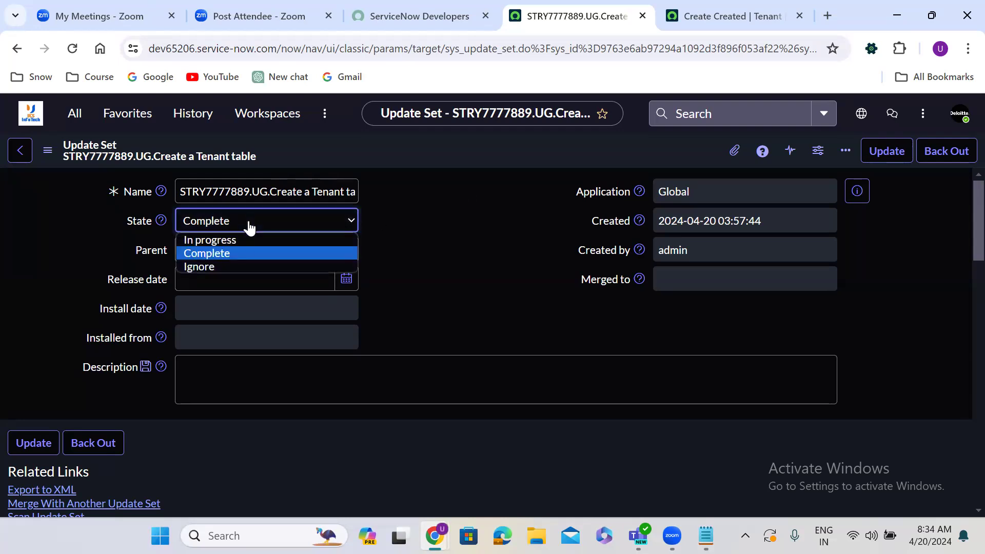
click(256, 268)
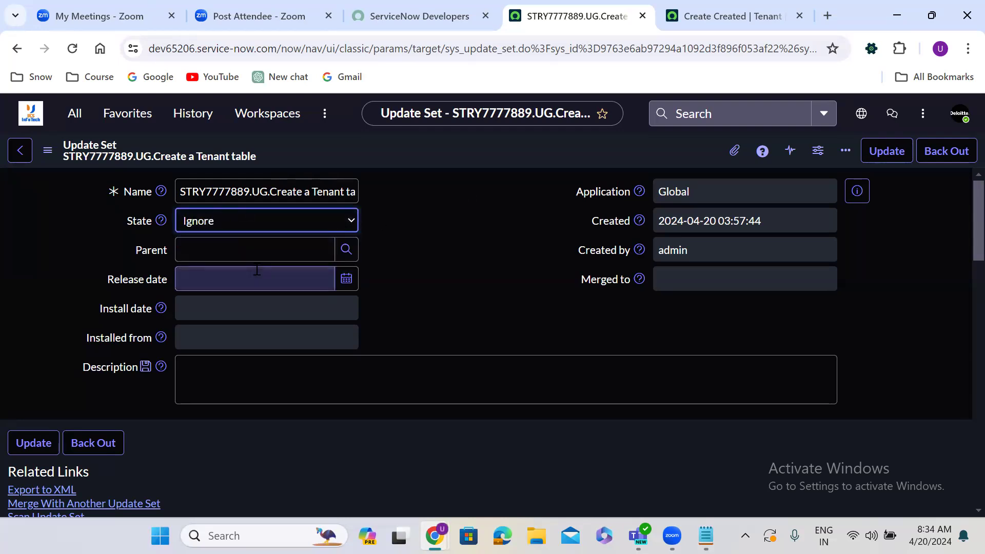
right_click(424, 154)
click(448, 162)
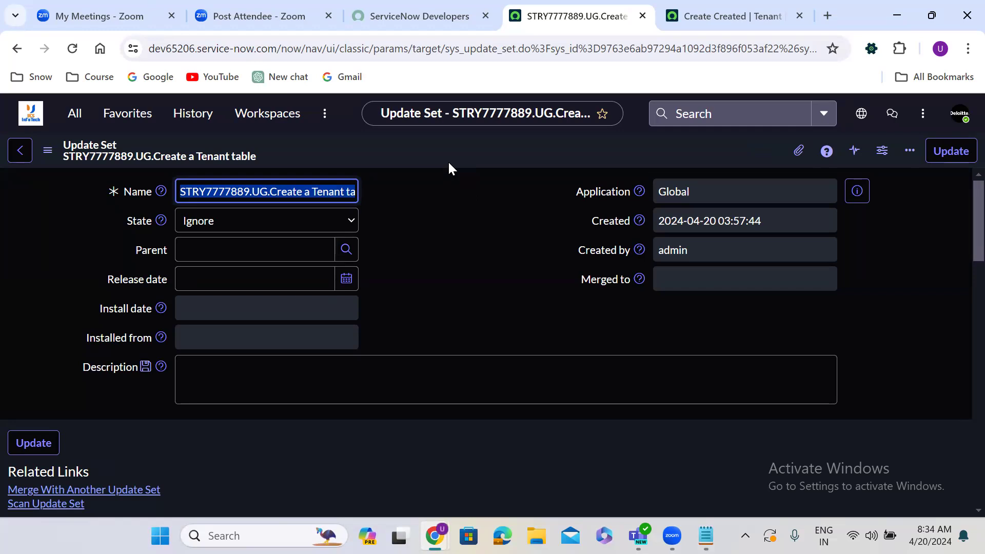
click(291, 225)
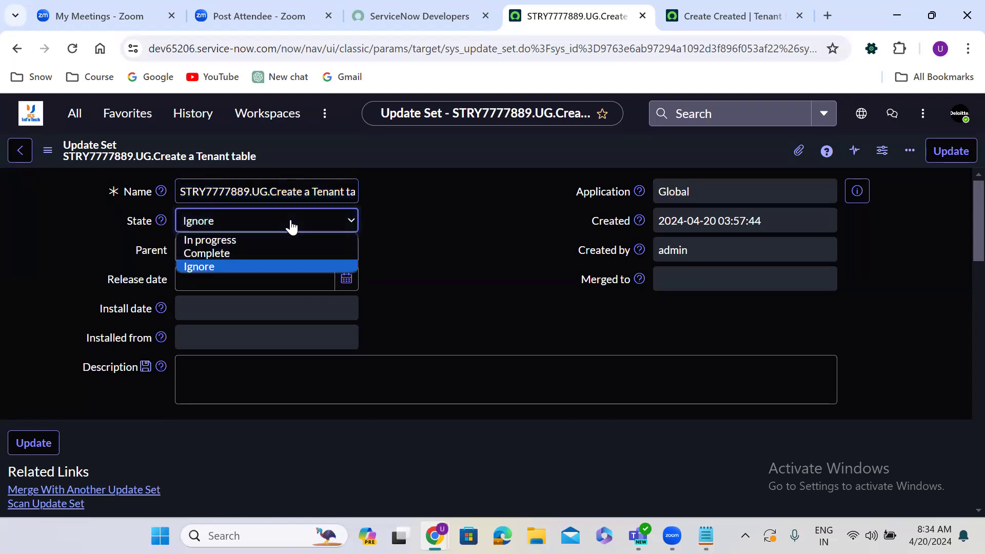
click(282, 253)
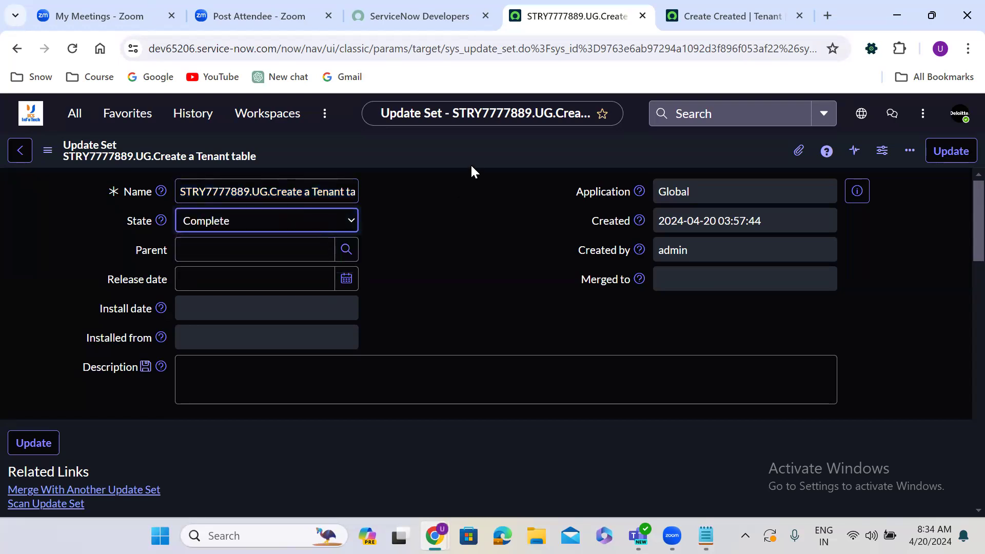
right_click(462, 150)
click(493, 163)
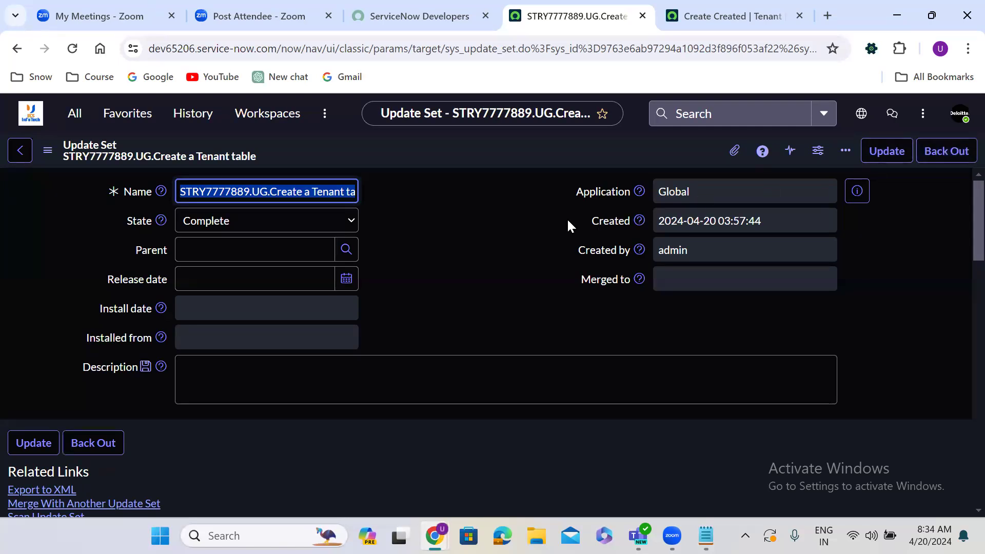
Review the update set form and compare it with the second instance's window.
click(453, 222)
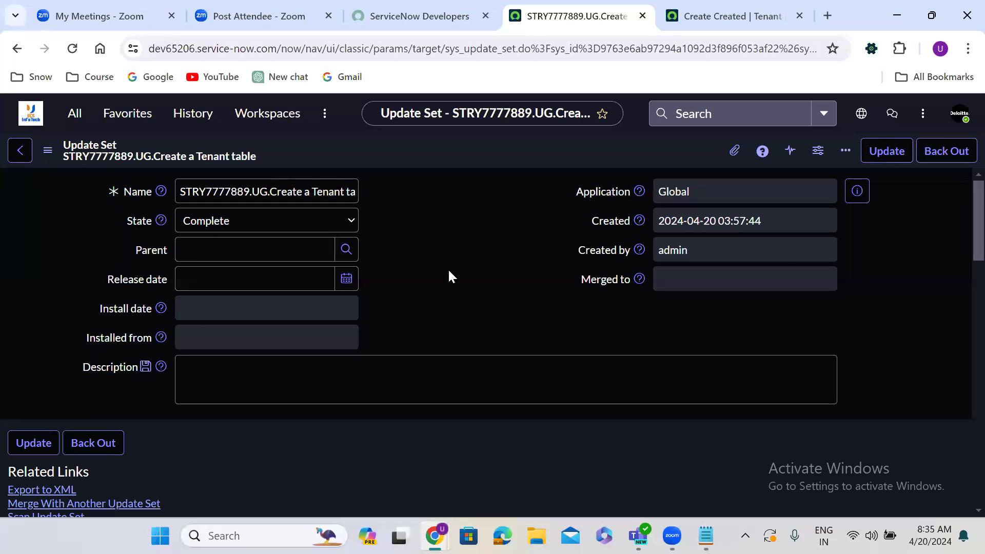
scroll(449, 278, down, 2)
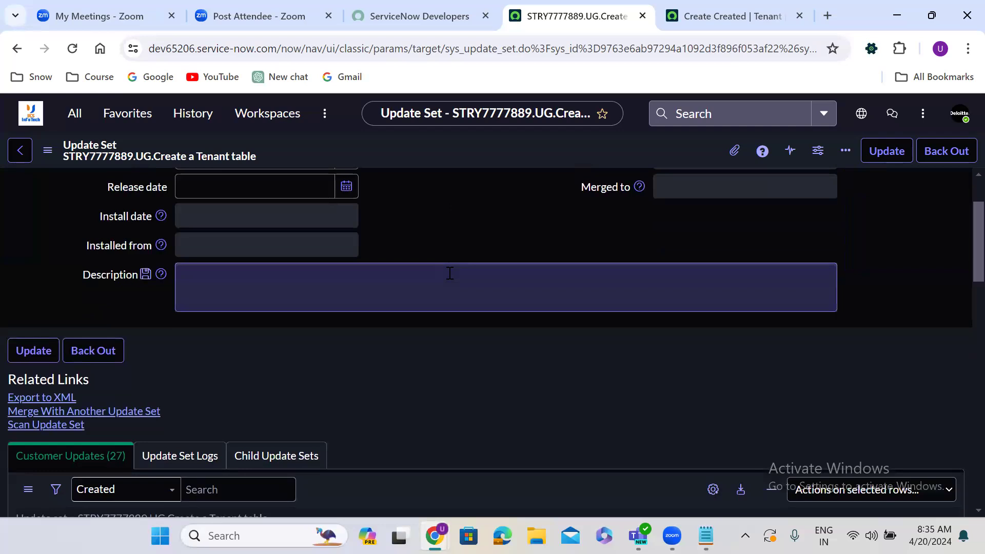
scroll(449, 273, down, 2)
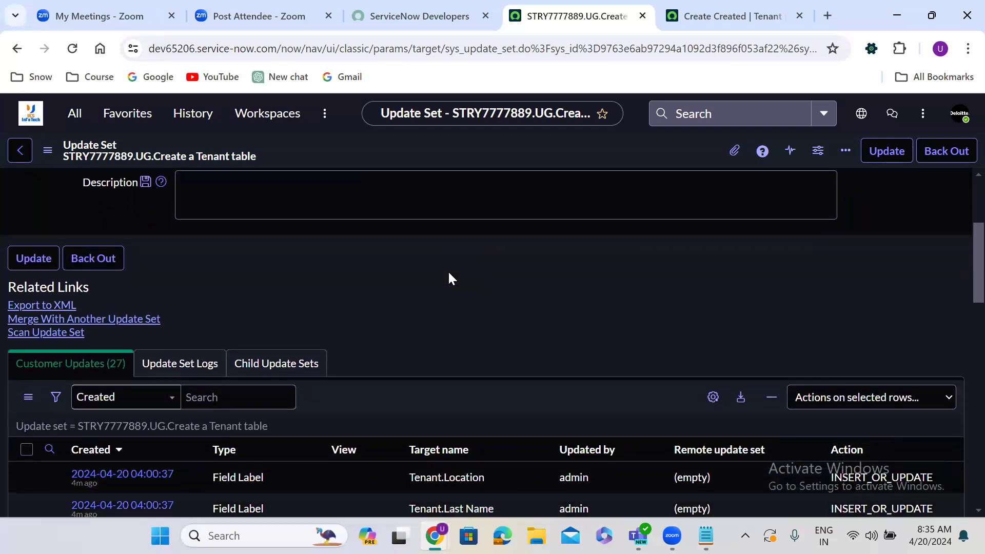
scroll(448, 278, down, 1)
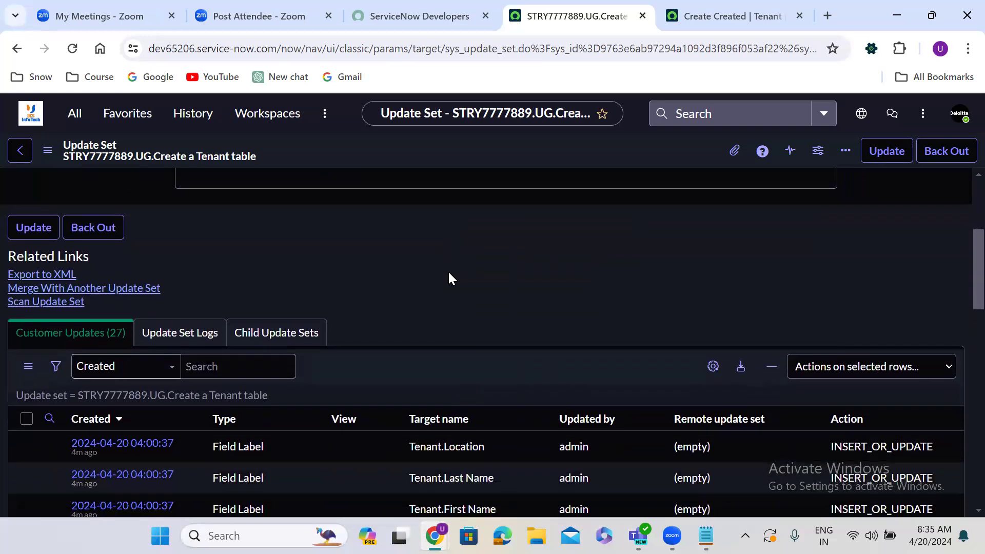
scroll(449, 278, up, 4)
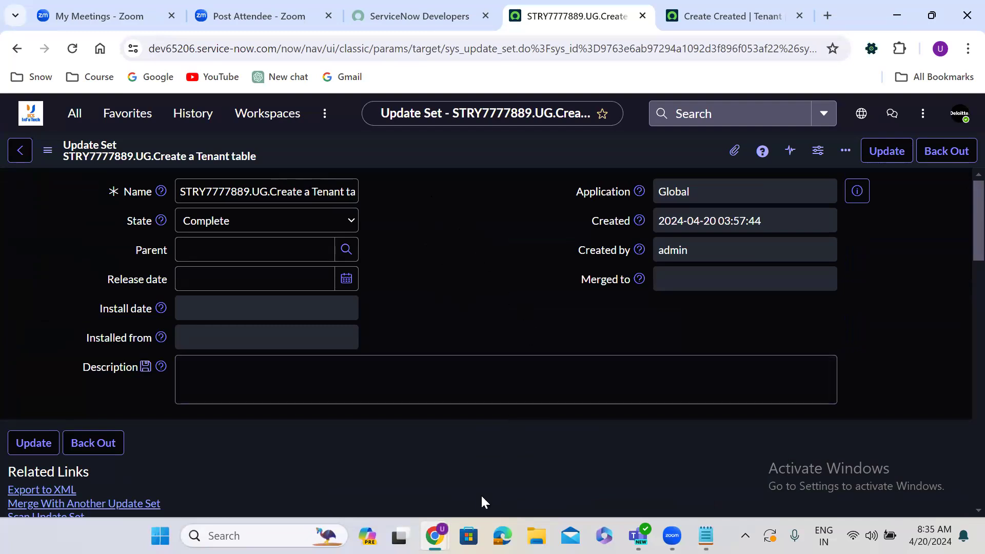
mouse_move(434, 535)
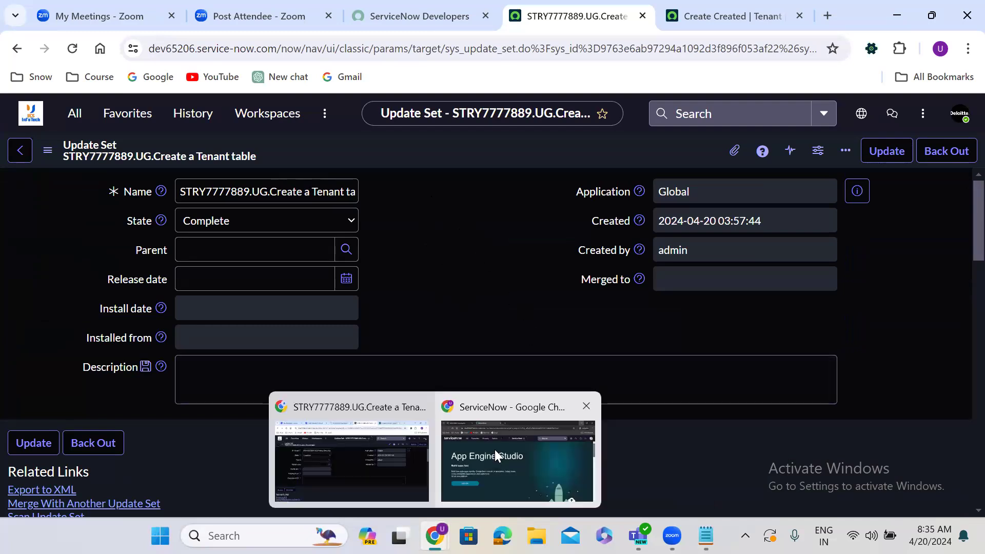
click(495, 450)
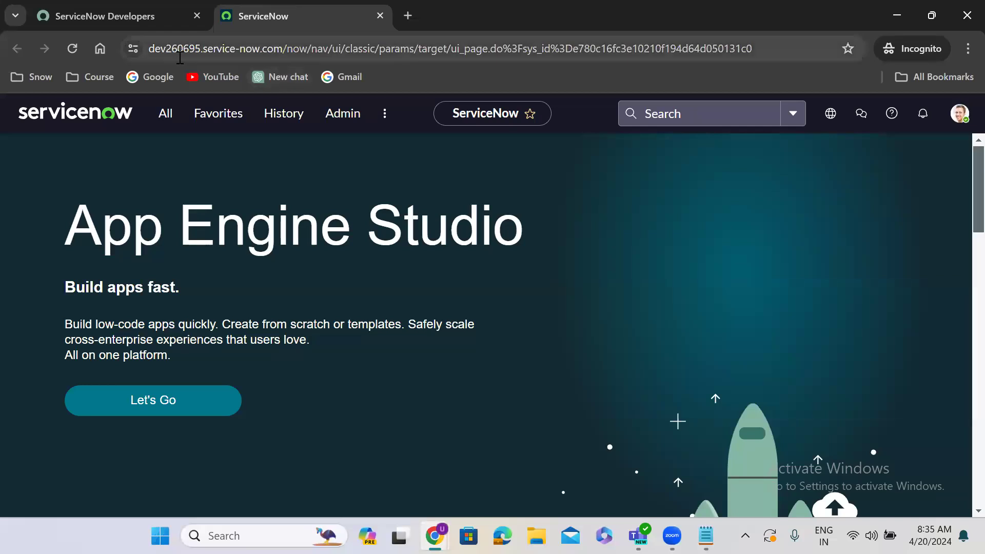
click(896, 20)
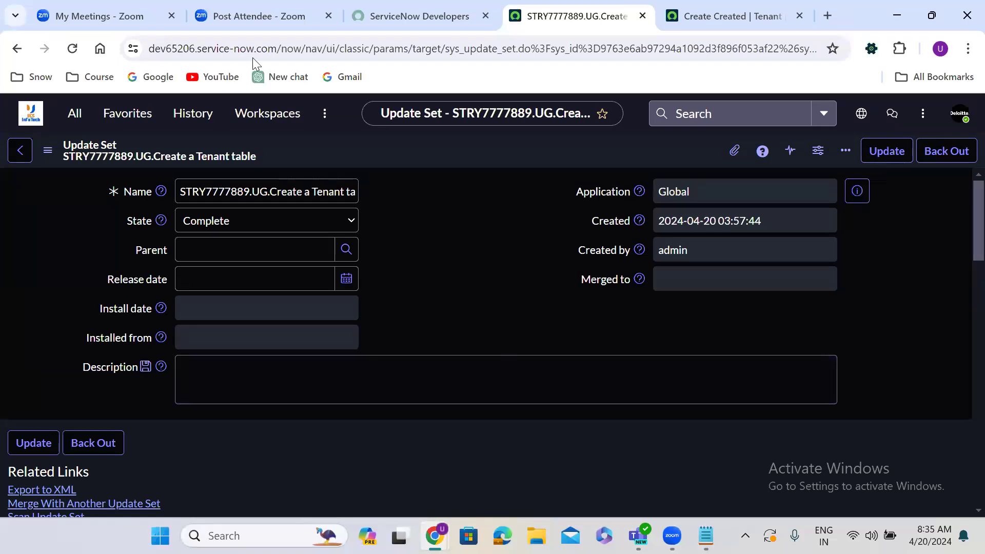
key(alt+Tab)
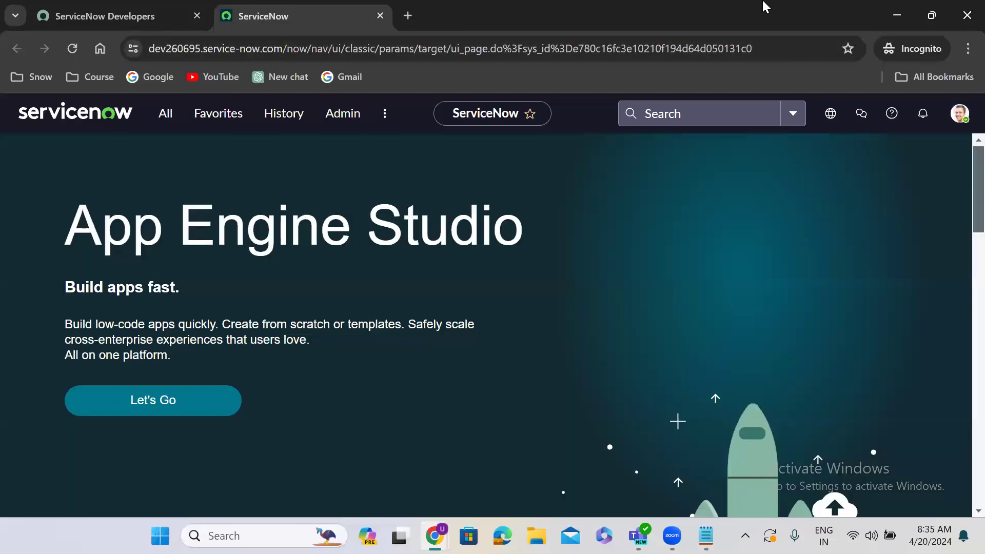
click(896, 17)
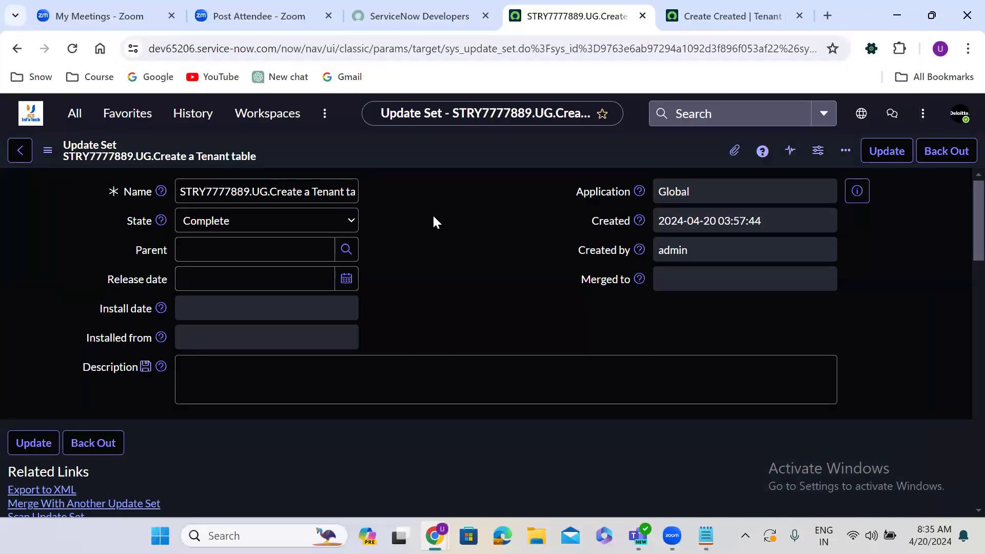
scroll(434, 221, down, 2)
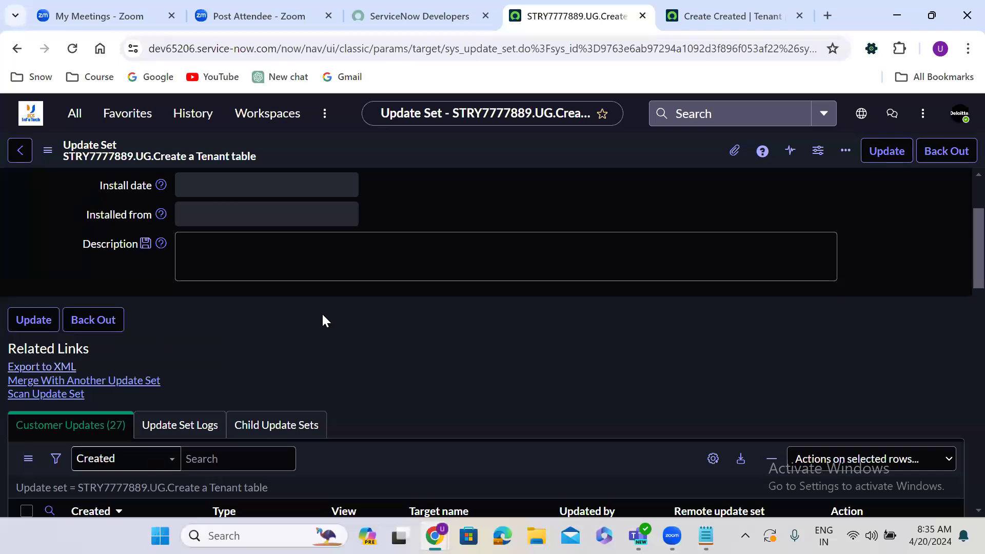
scroll(322, 315, up, 2)
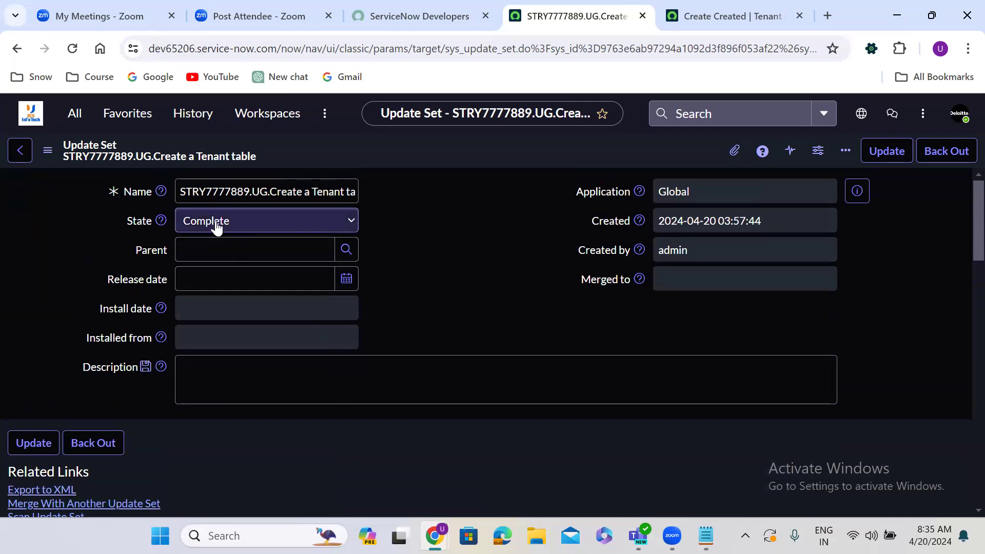
Save the update set as In progress, then mark it Complete and save again.
click(217, 226)
click(235, 240)
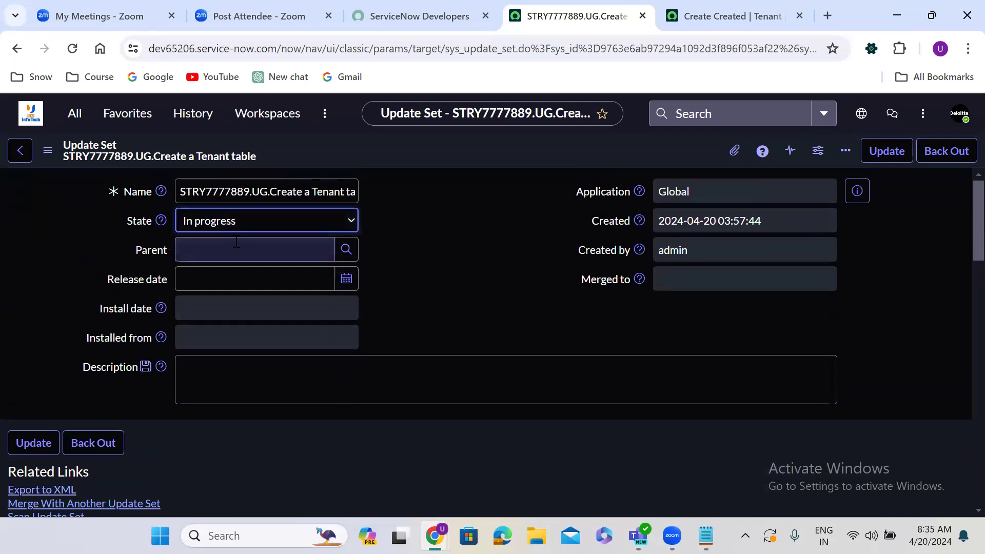
right_click(393, 154)
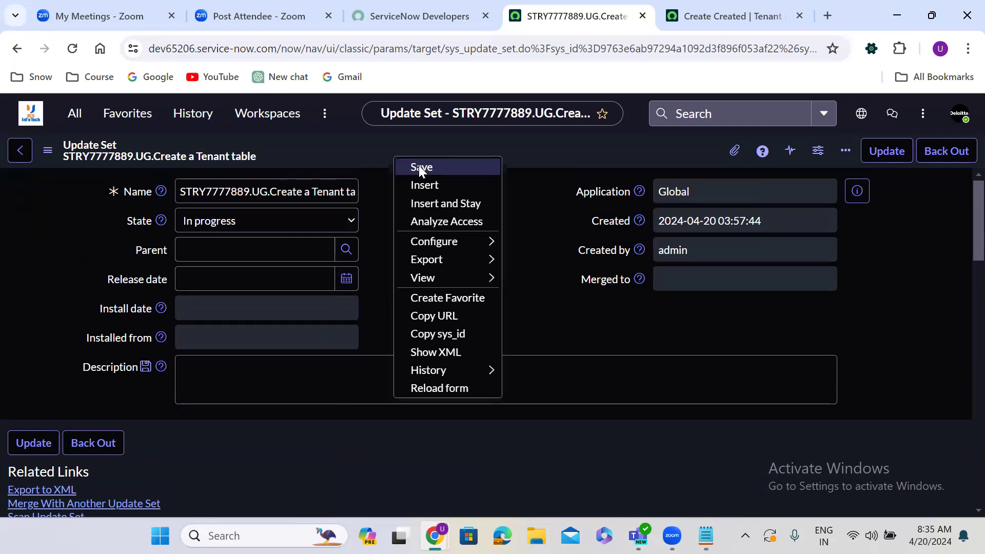
click(418, 165)
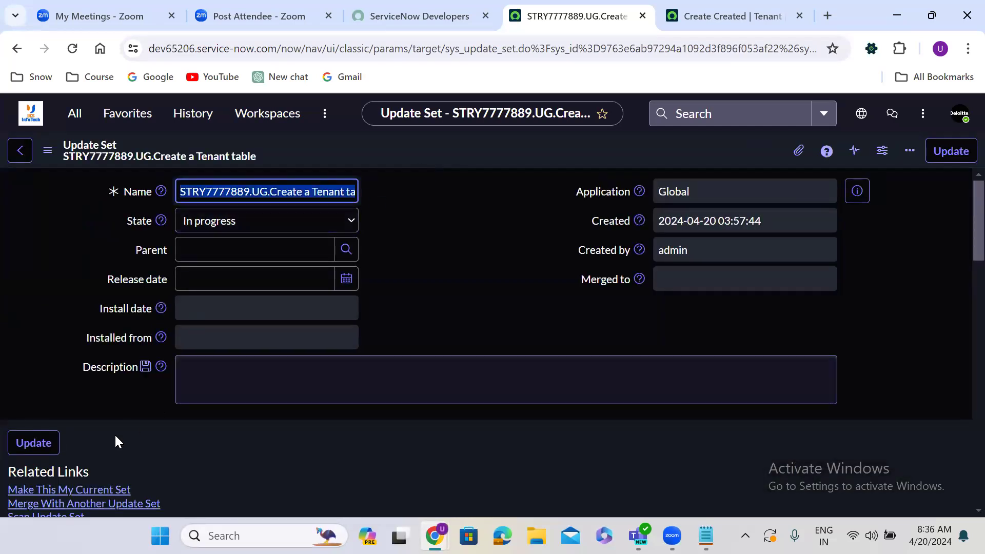
scroll(109, 465, down, 1)
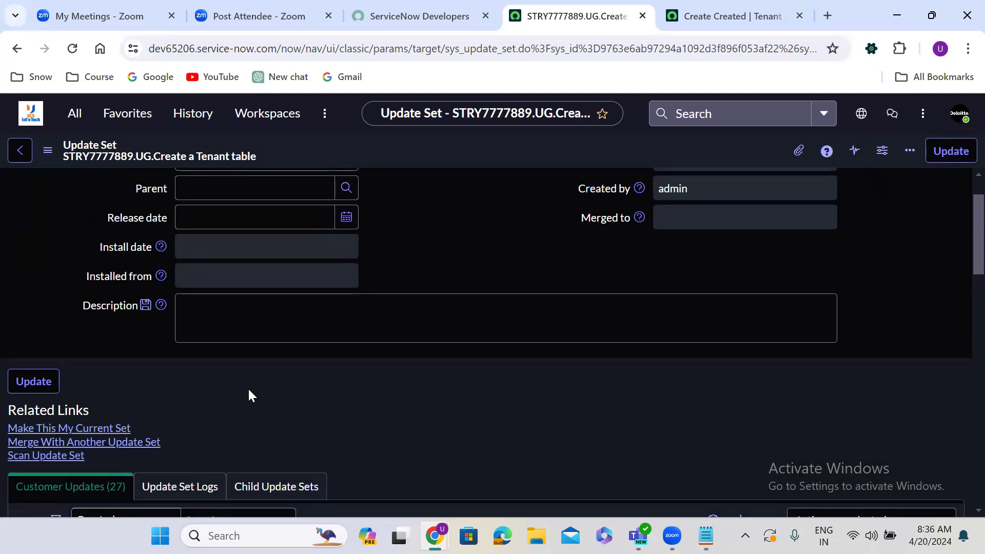
scroll(248, 387, up, 1)
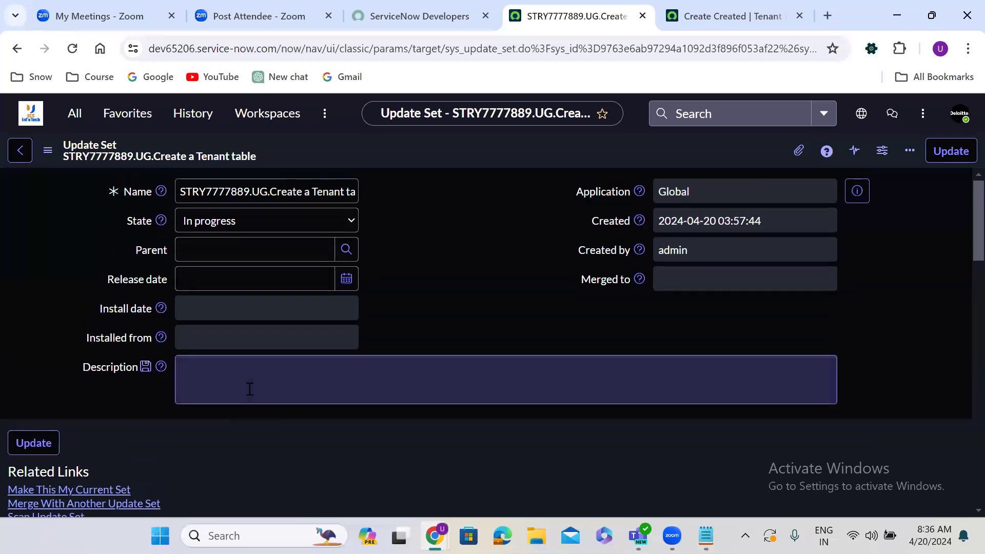
click(232, 229)
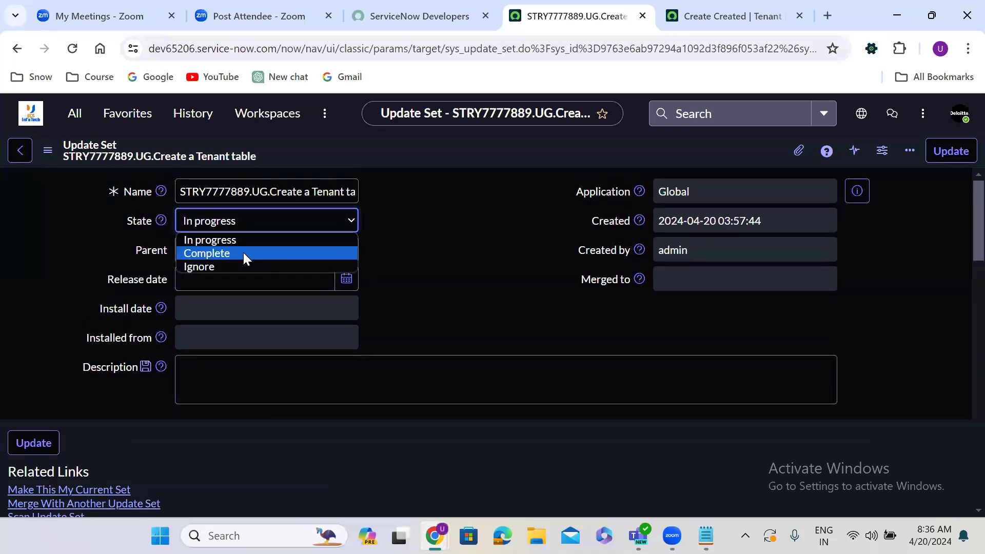
click(243, 253)
right_click(427, 162)
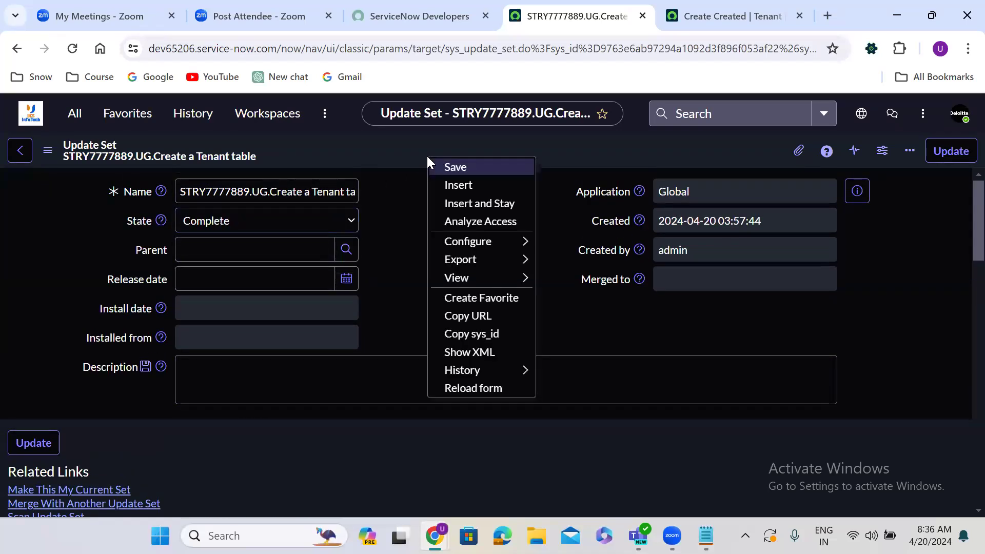
click(458, 167)
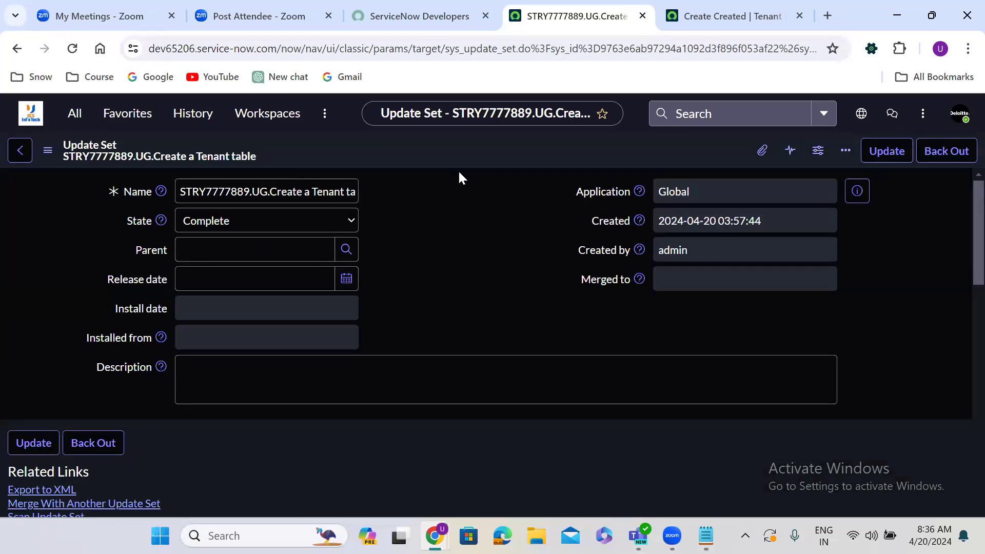
Export the completed update set to an XML file saved in Downloads.
scroll(428, 265, down, 2)
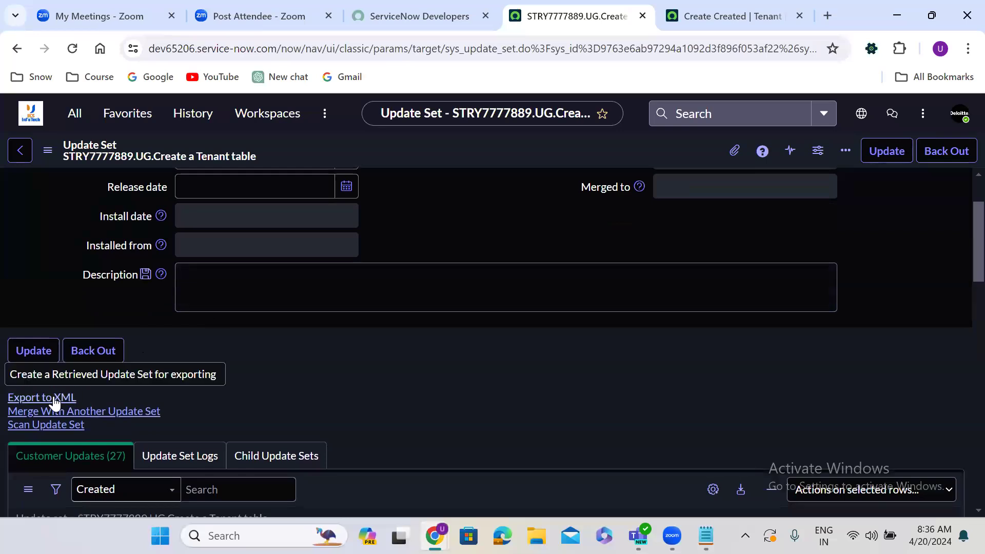
click(54, 397)
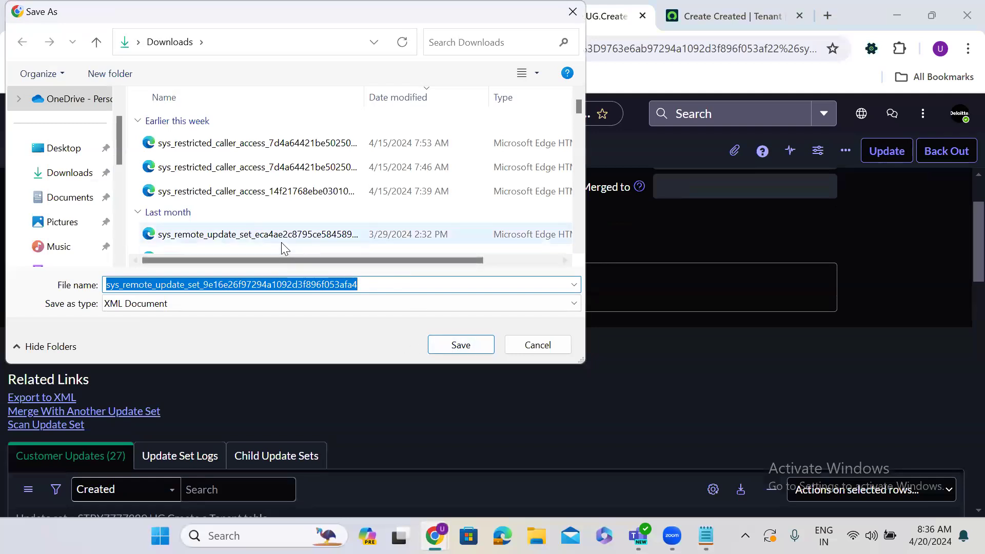
click(436, 345)
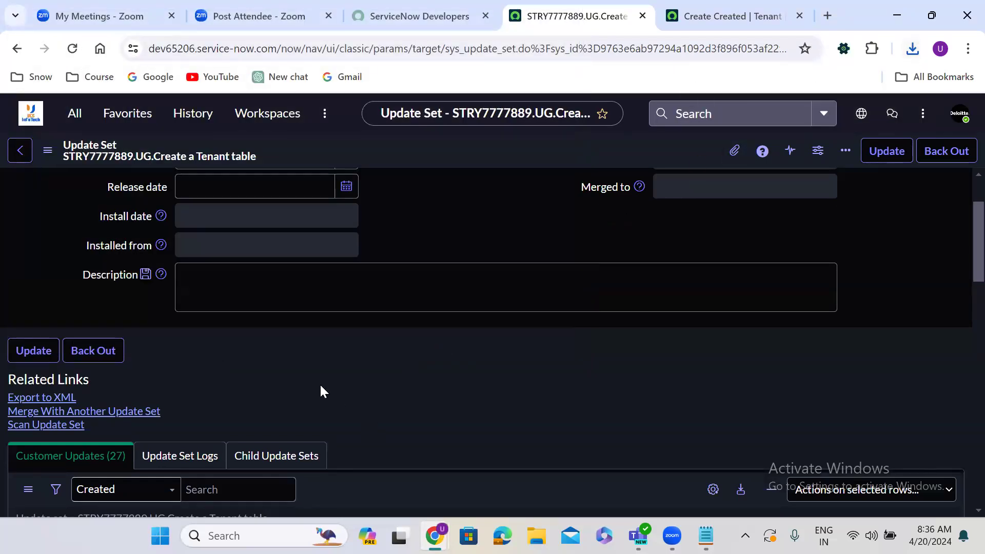
scroll(320, 387, down, 2)
scroll(319, 384, down, 5)
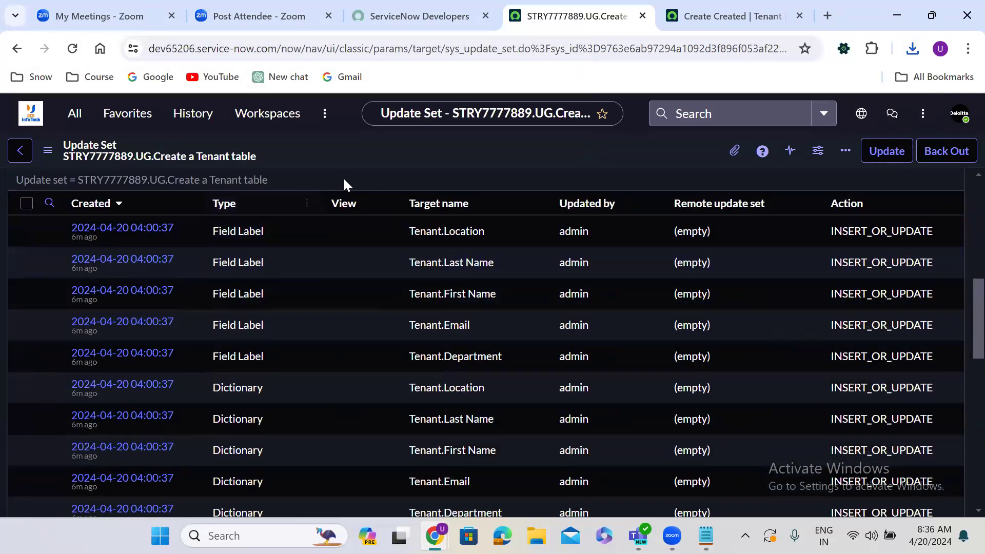
scroll(357, 173, up, 4)
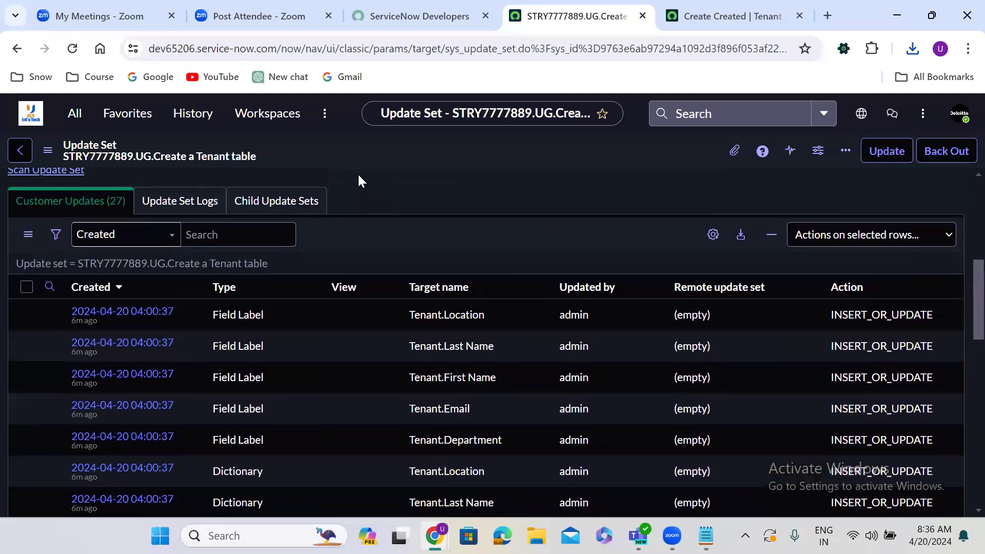
scroll(358, 175, up, 4)
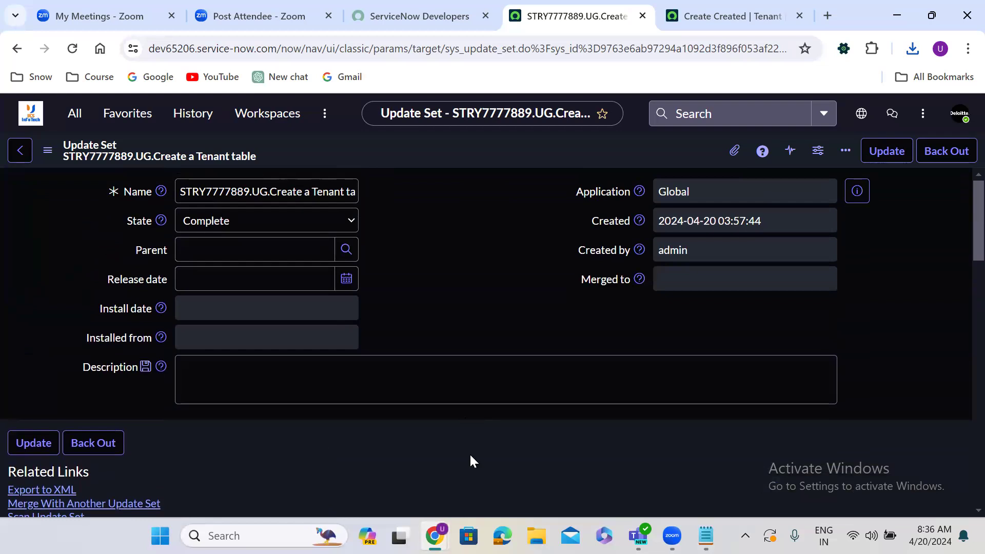
On the second instance, choose the downloaded XML via Retrieved Update Sets > Import Update Set from XML.
key(alt+Tab)
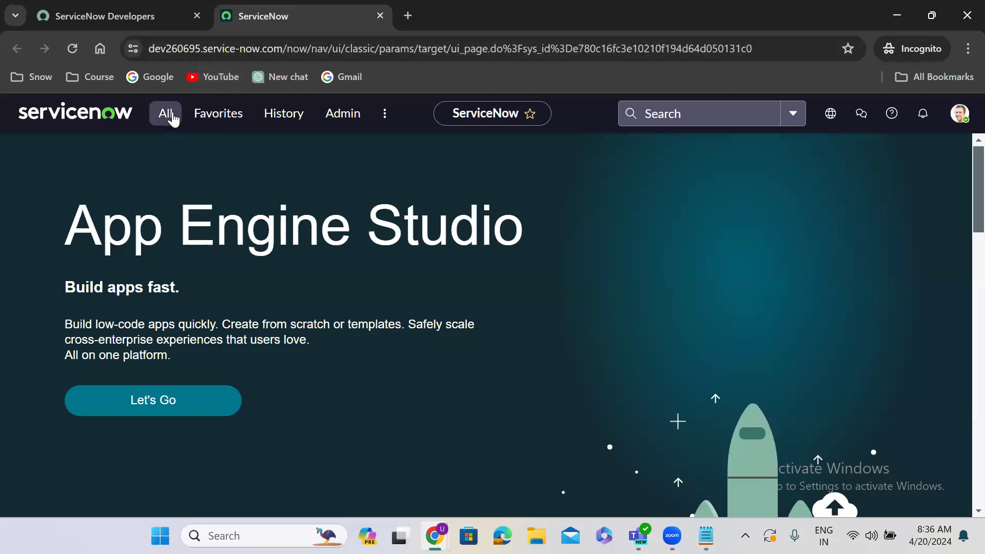
click(170, 115)
text(retr)
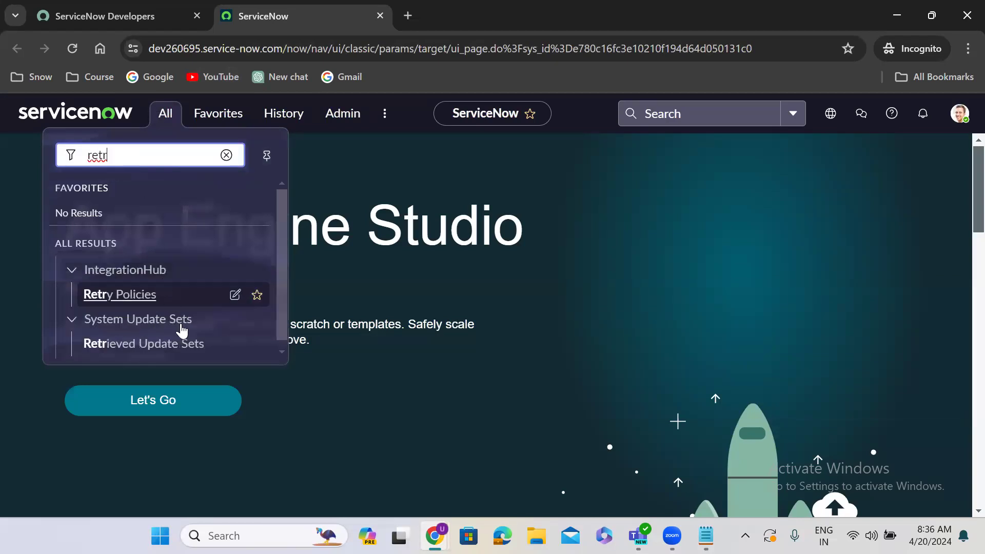
click(158, 351)
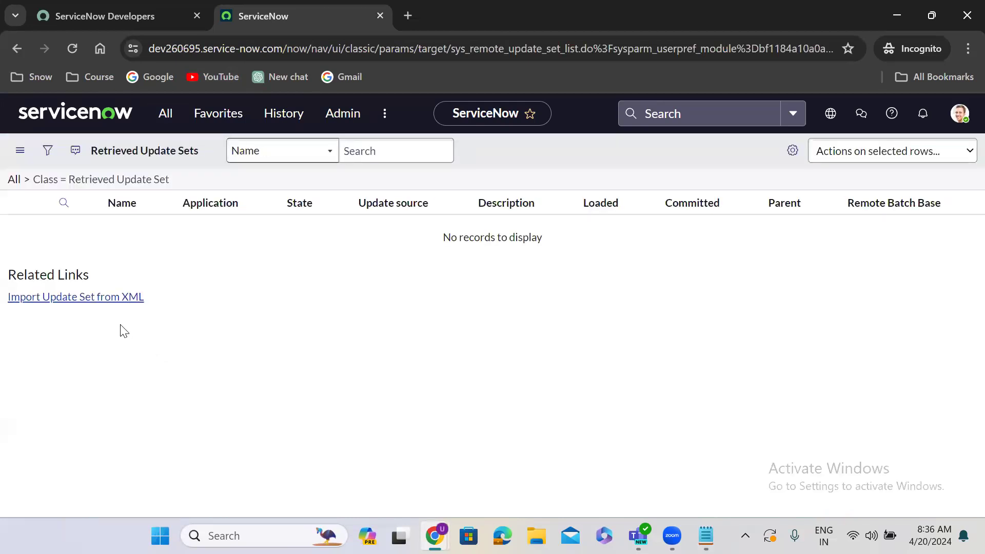
click(74, 300)
click(367, 237)
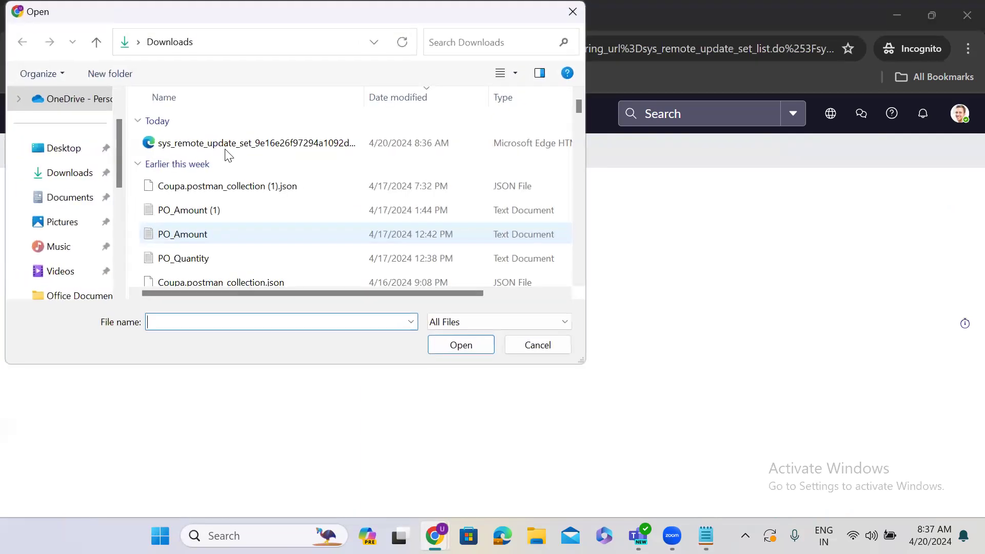
click(223, 144)
click(450, 344)
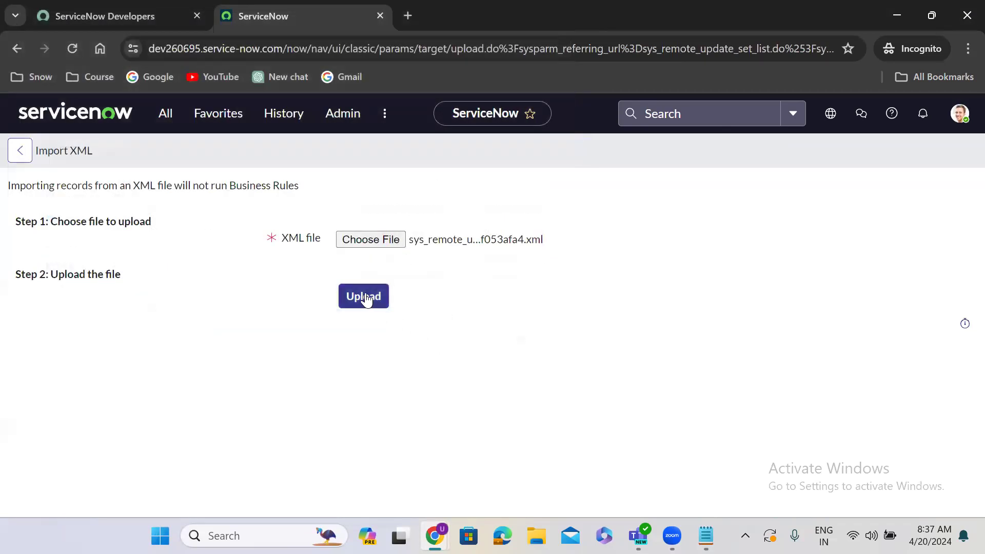
Upload the XML and open the loaded update set record in a new tab.
click(365, 295)
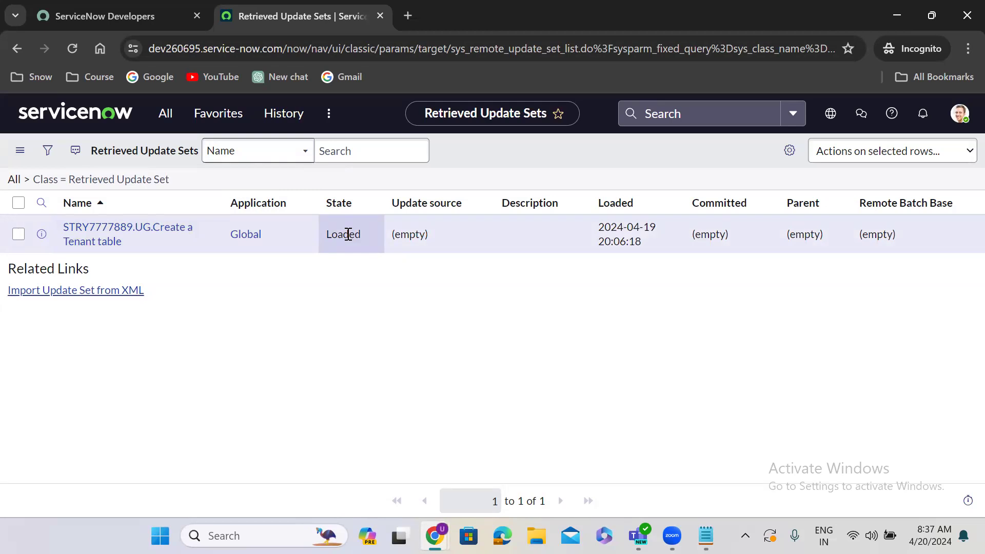
right_click(41, 234)
click(76, 246)
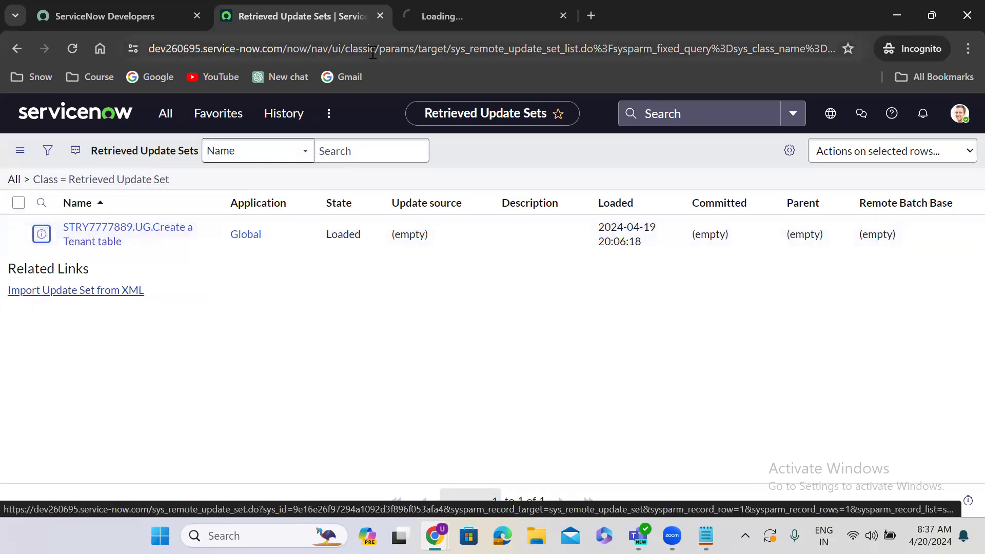
click(480, 9)
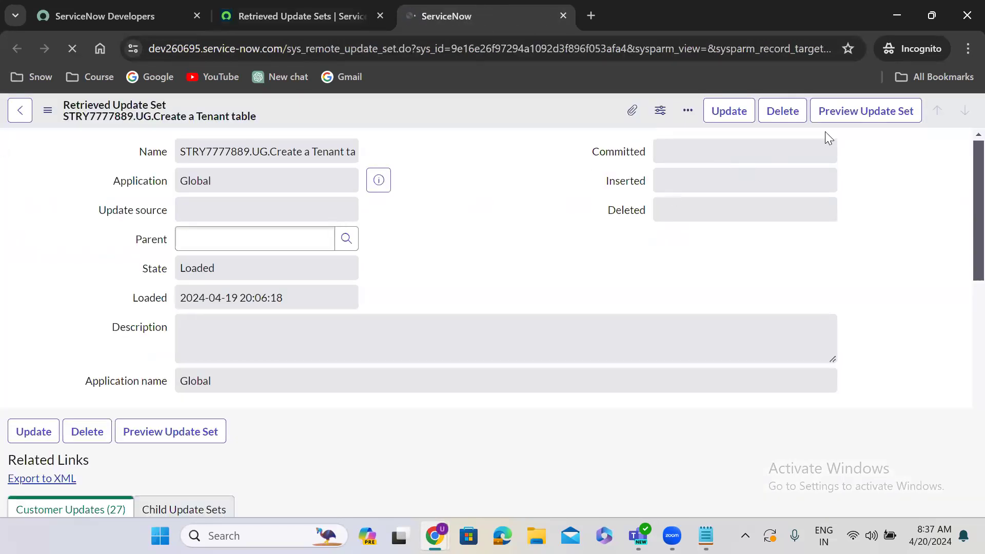
Preview the retrieved update set, agree to the analytics notice, and commit it.
click(856, 110)
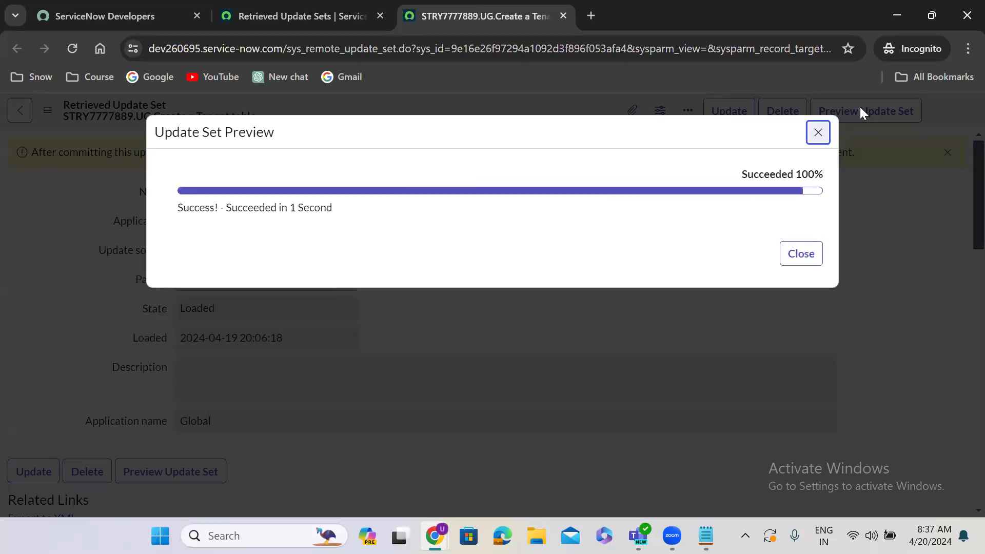
click(803, 252)
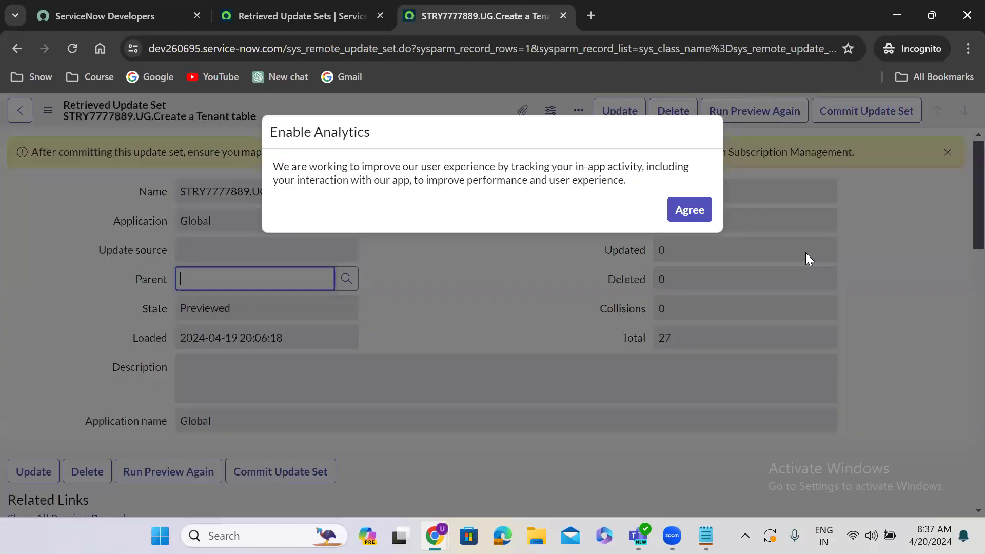
click(689, 209)
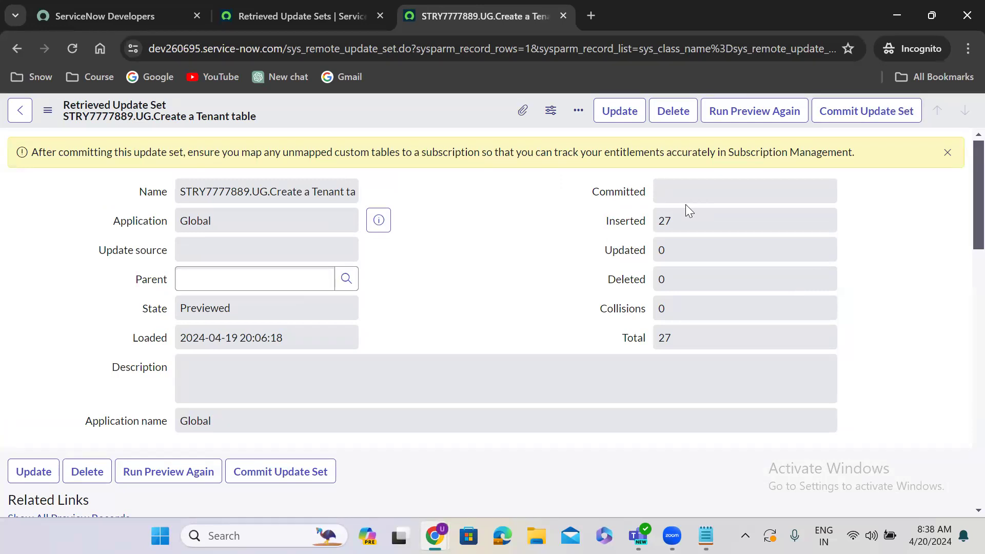
click(864, 111)
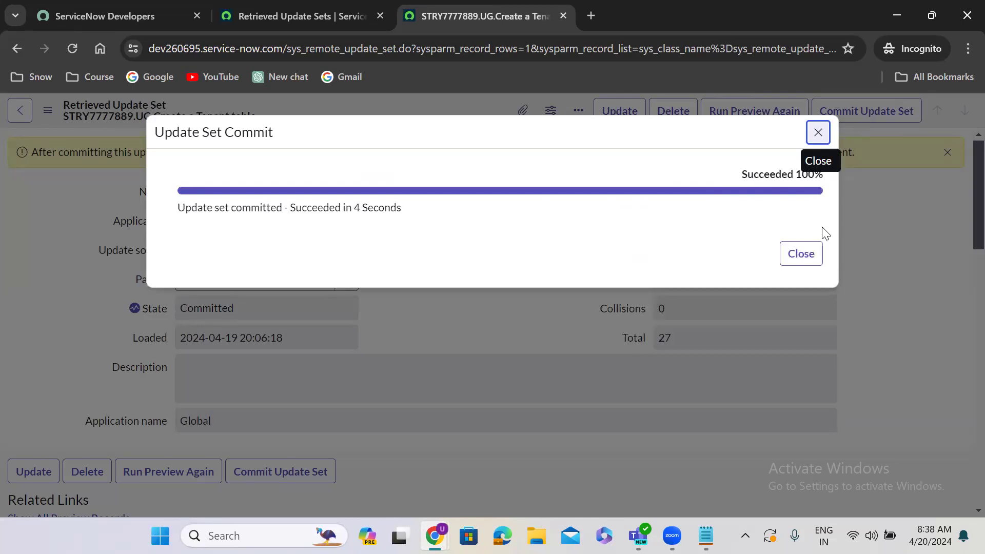
click(809, 253)
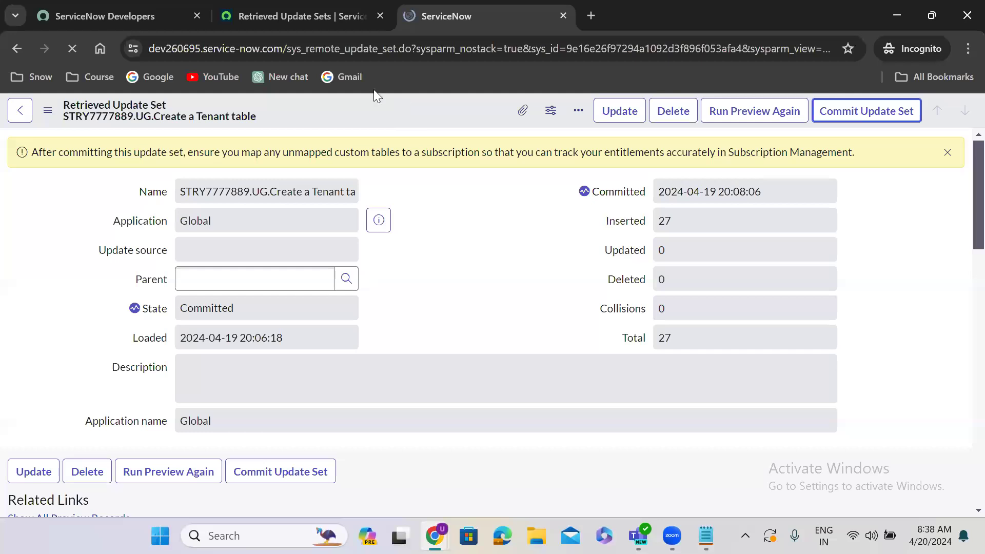
Search the application navigator for 'tenant' and then 'tables'.
click(290, 17)
click(165, 114)
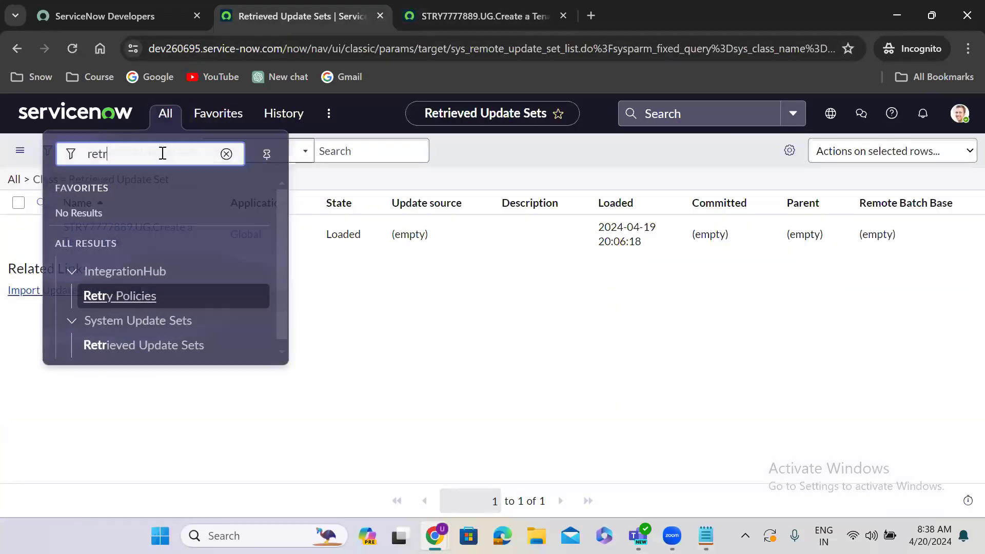
text(te)
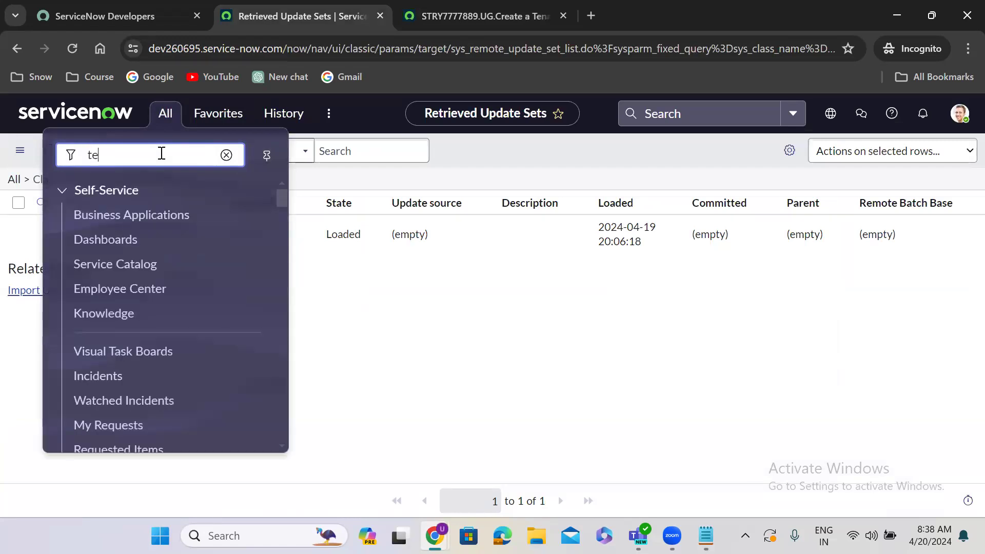
text(nan)
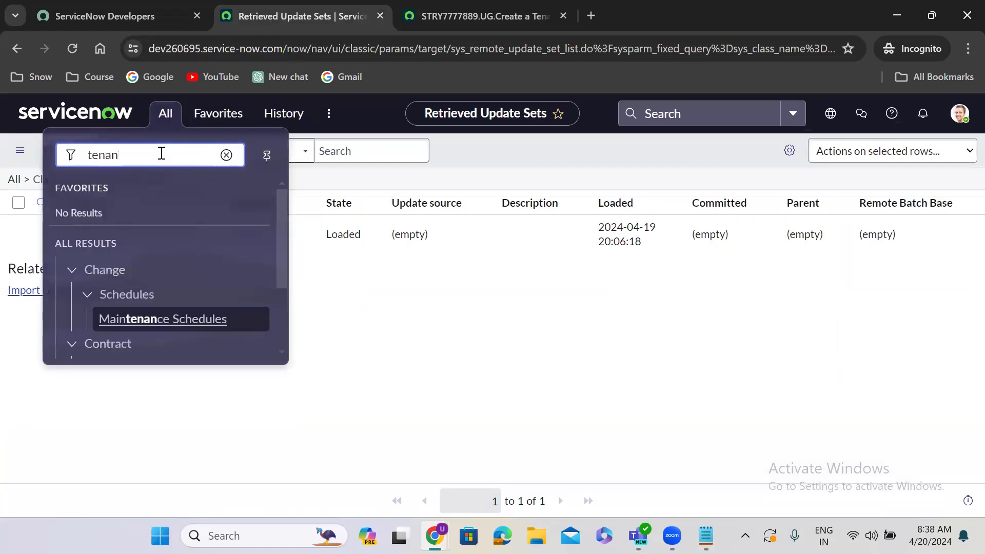
text(t)
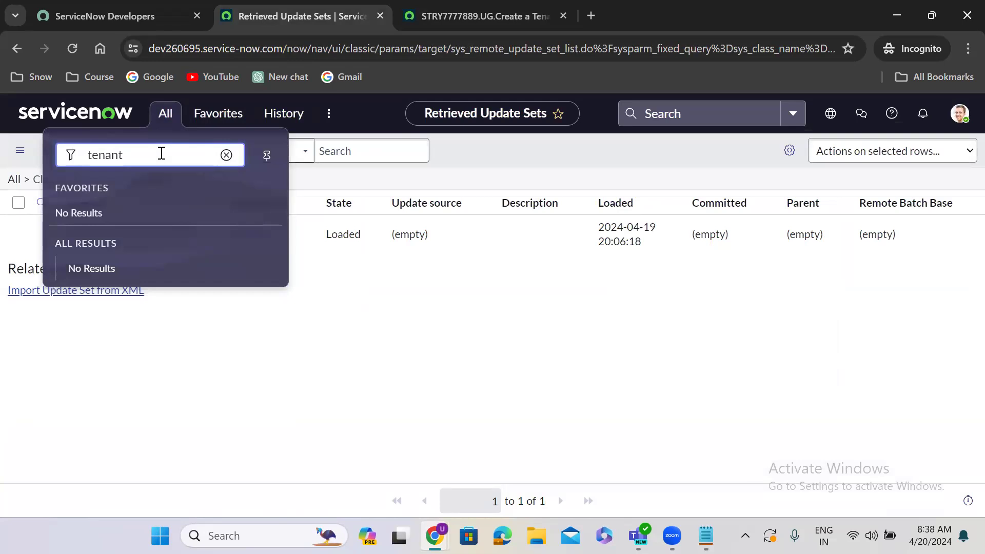
key(BackSpace)
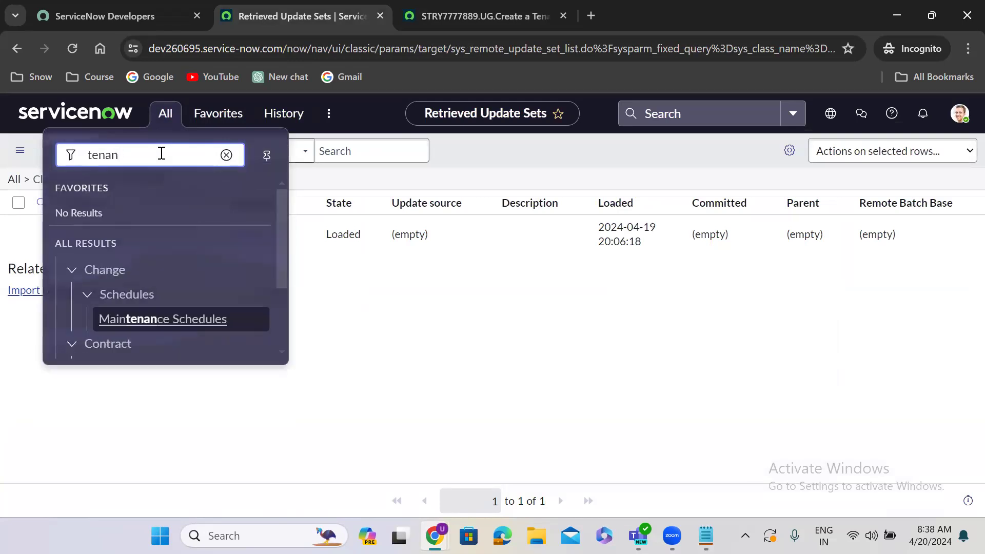
scroll(281, 330, down, 2)
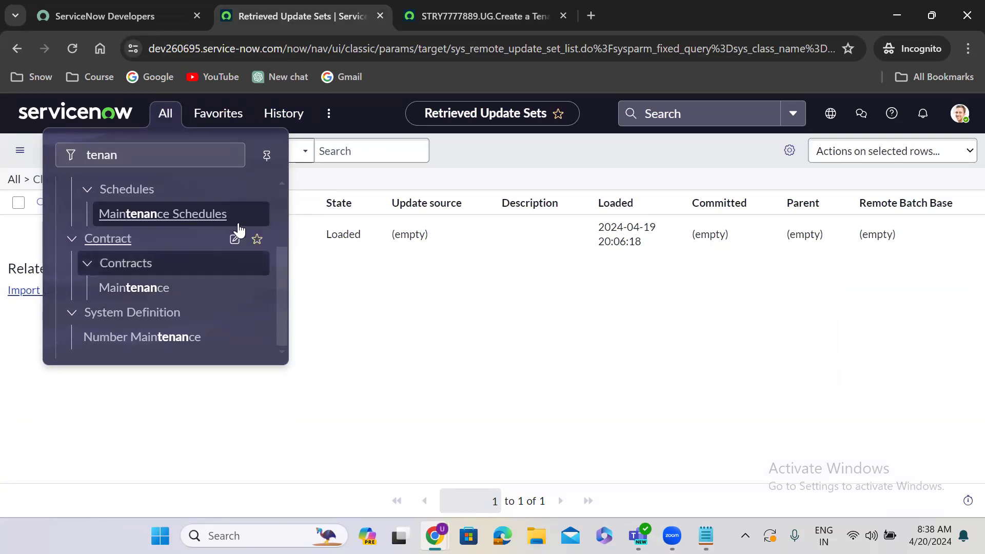
click(178, 155)
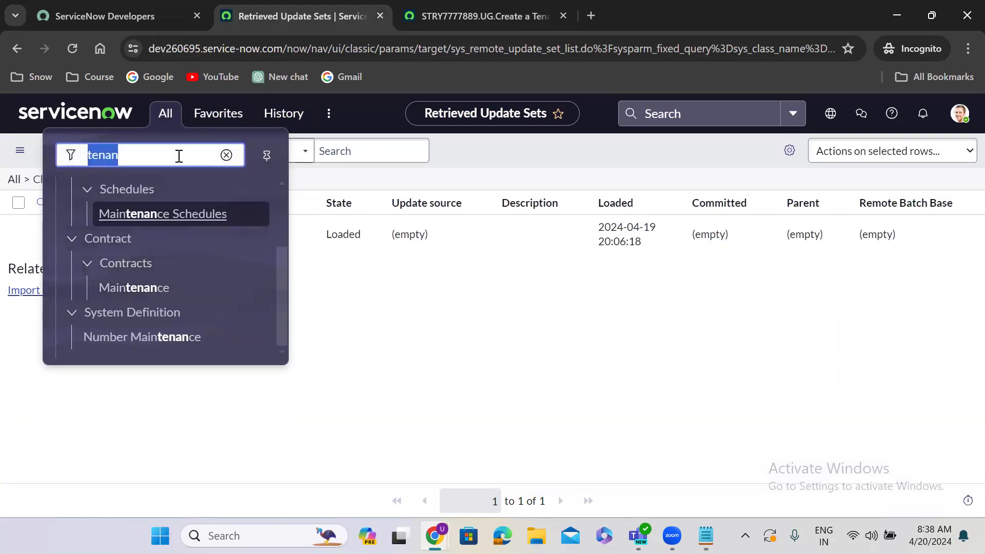
text(table)
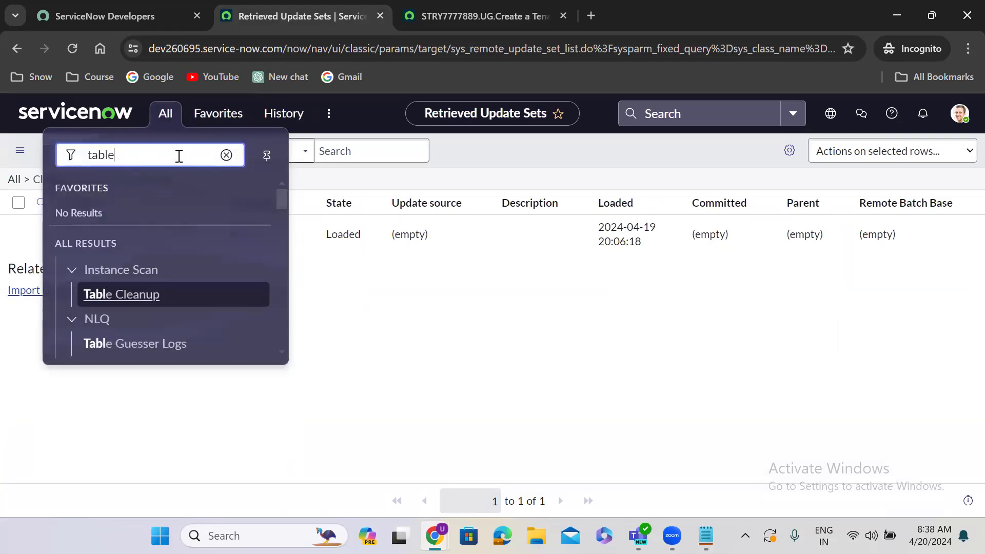
text(s)
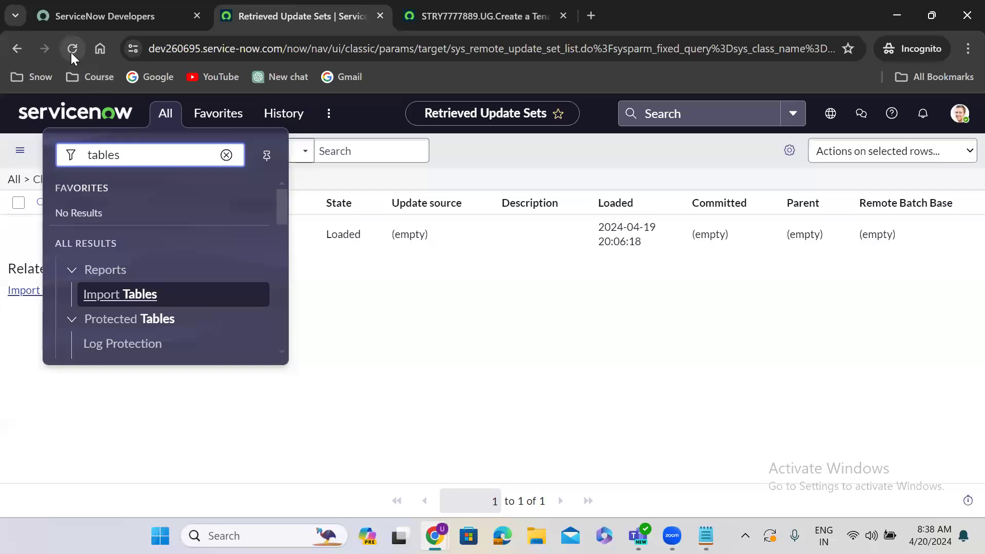
Recheck the committed update set, then filter the navigator for 'tenan' and open Tenants.
click(495, 9)
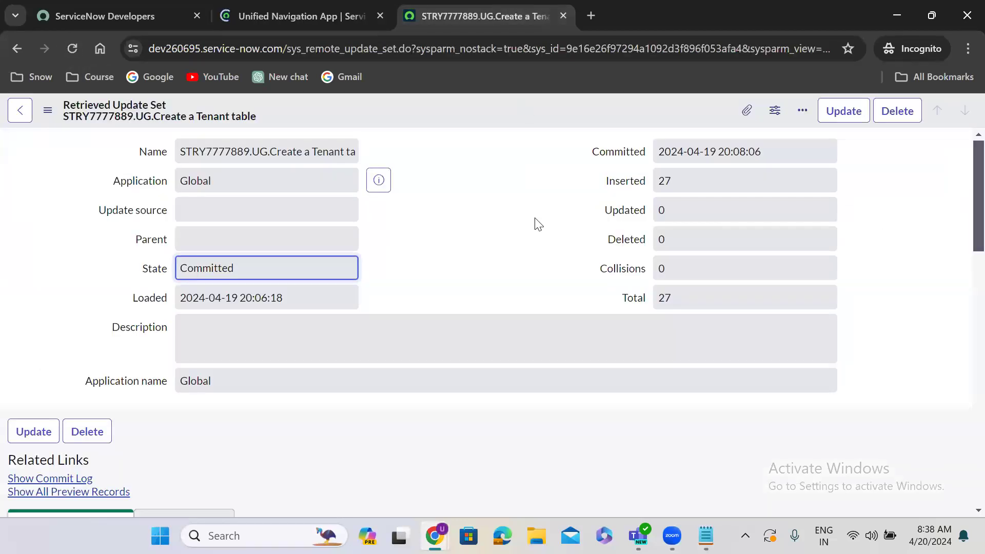
scroll(533, 224, down, 2)
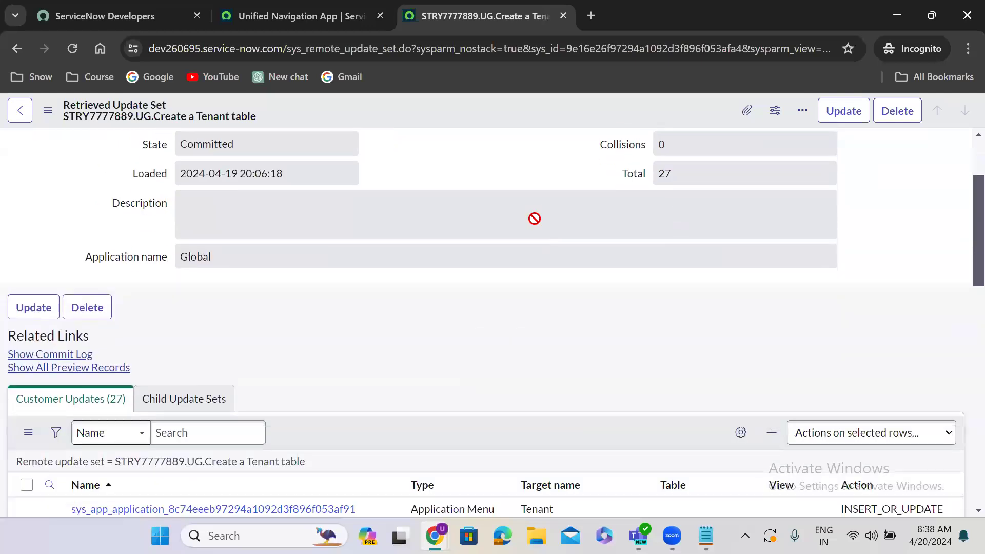
click(311, 17)
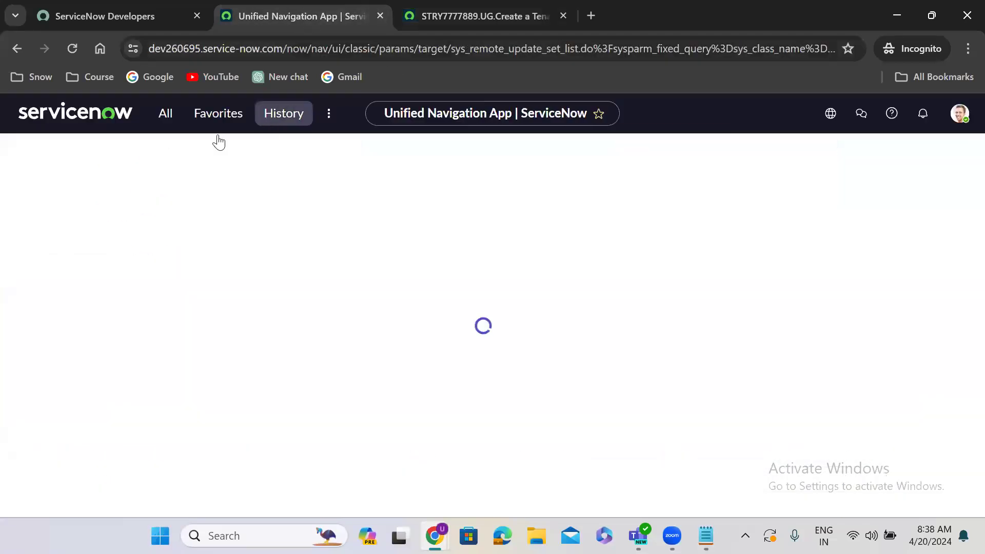
click(168, 117)
click(171, 156)
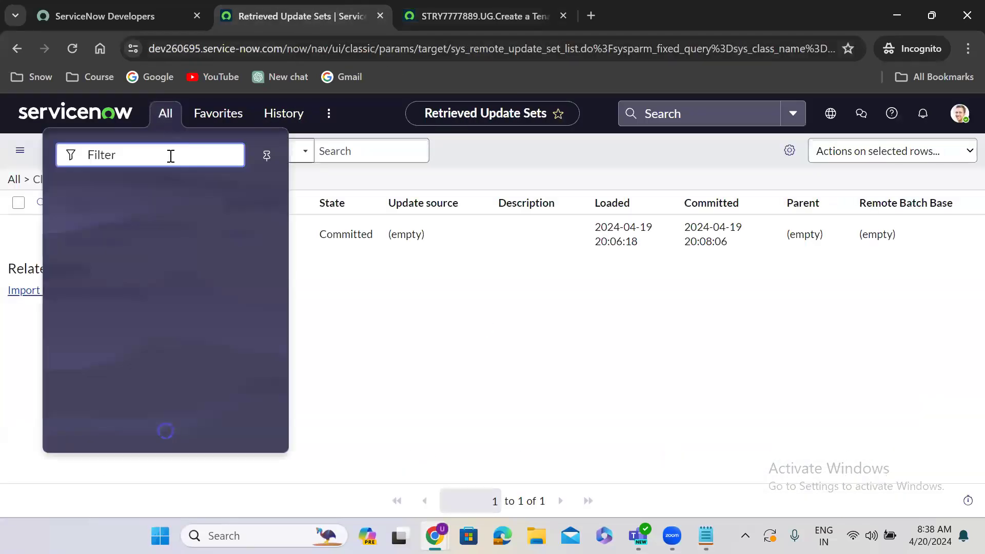
text(tenan)
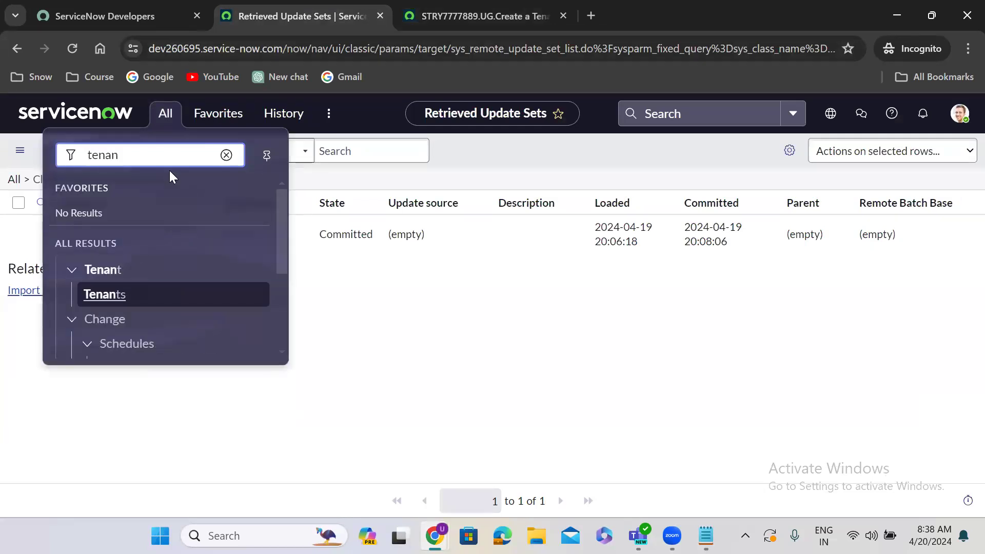
click(106, 297)
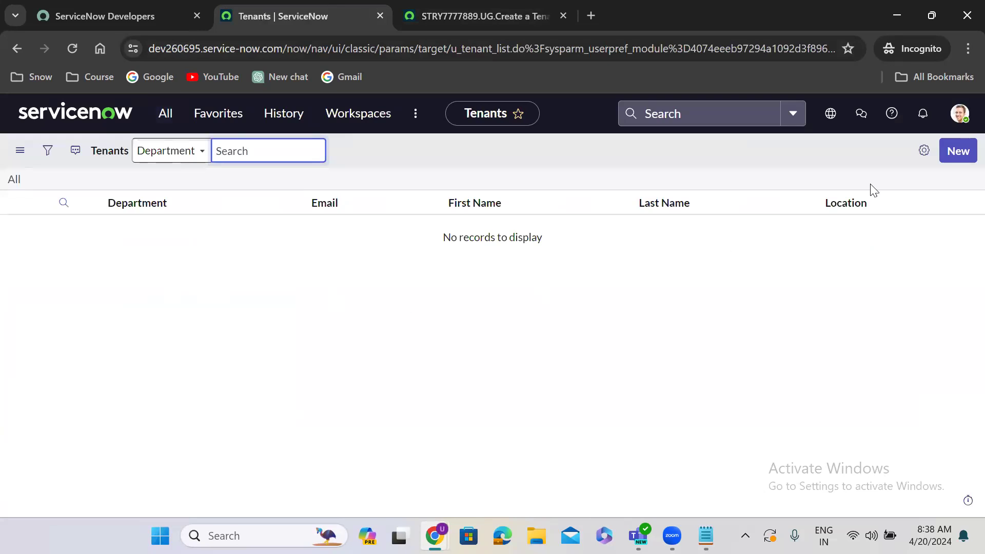
Open a new Tenant record, check its Email field, compare instances, then bring up the Notepad notes.
click(960, 151)
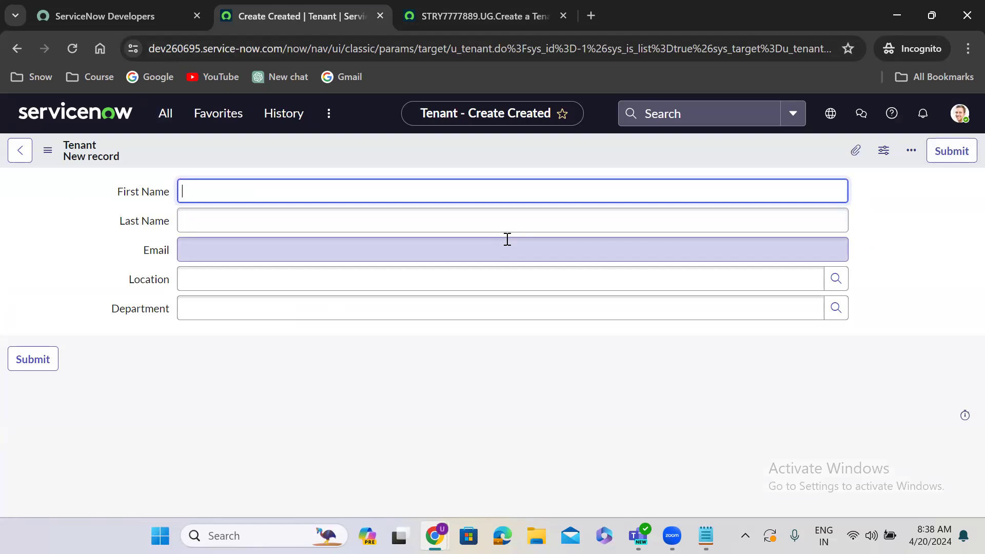
click(507, 239)
click(501, 346)
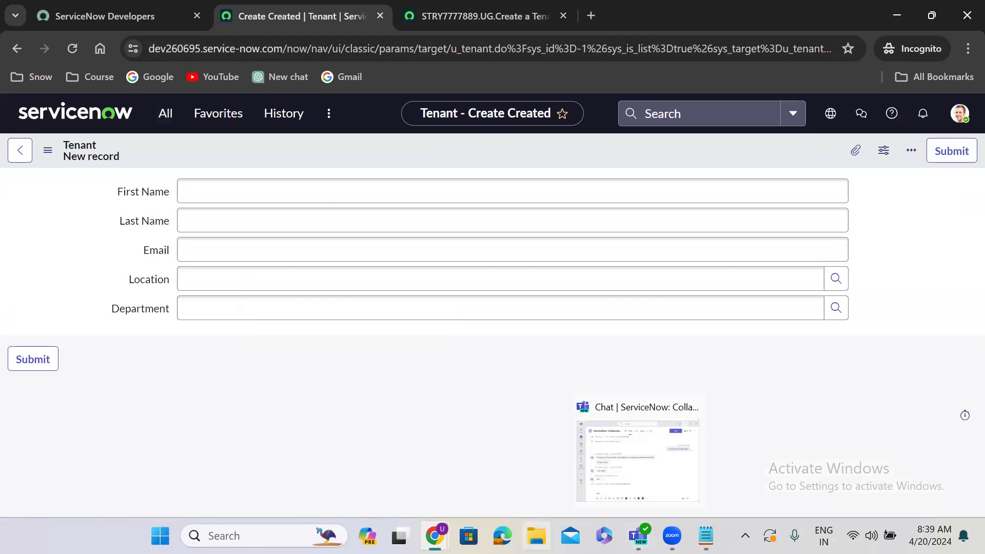
mouse_move(433, 536)
click(368, 456)
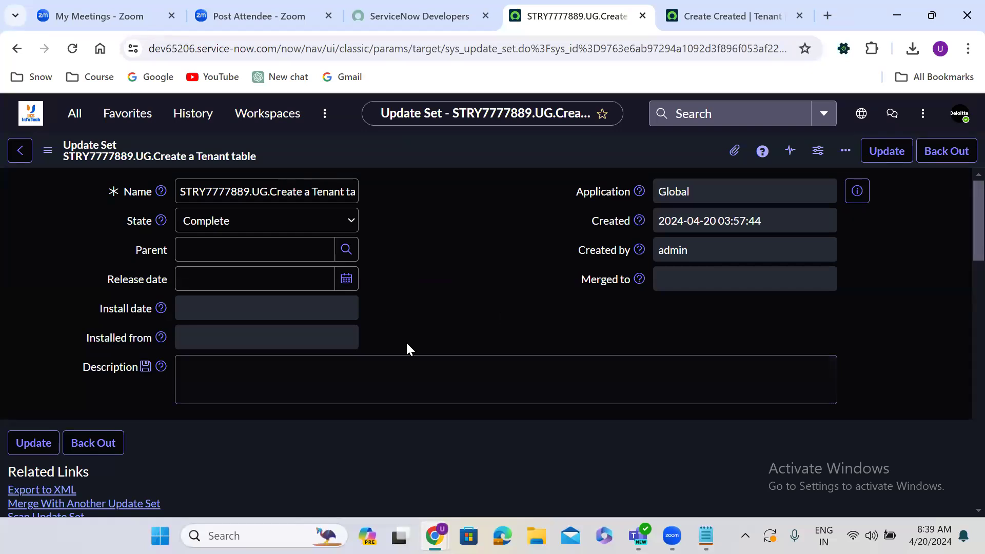
key(alt+Tab)
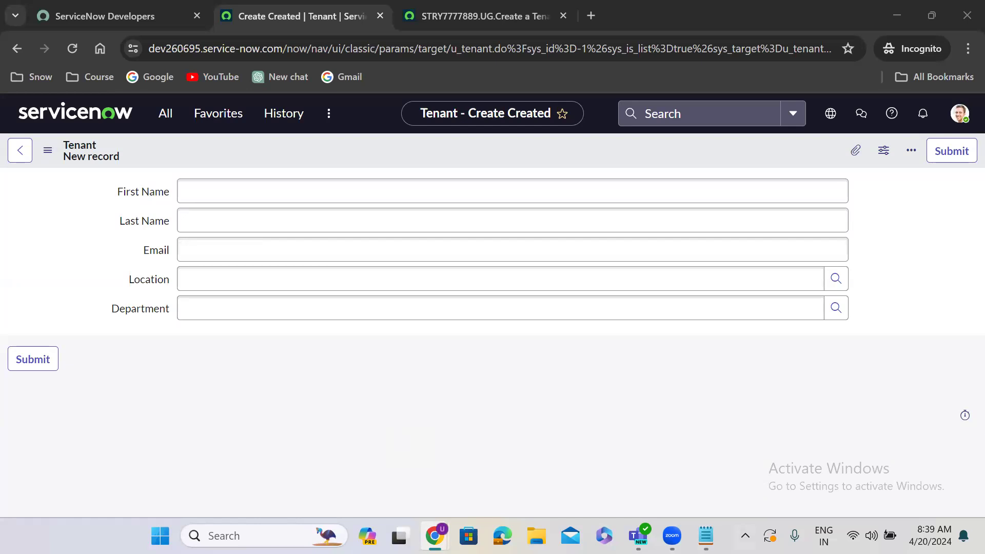
click(705, 535)
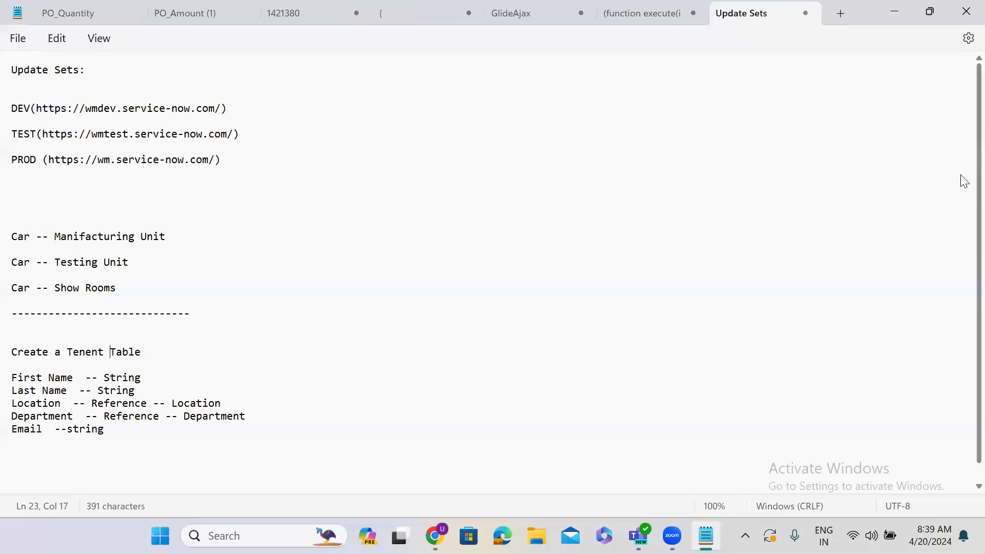
Add a dashed separator with 'Watch List' and 'Work Notes List' lines under the Tenant fields, then minimise.
scroll(963, 215, down, 1)
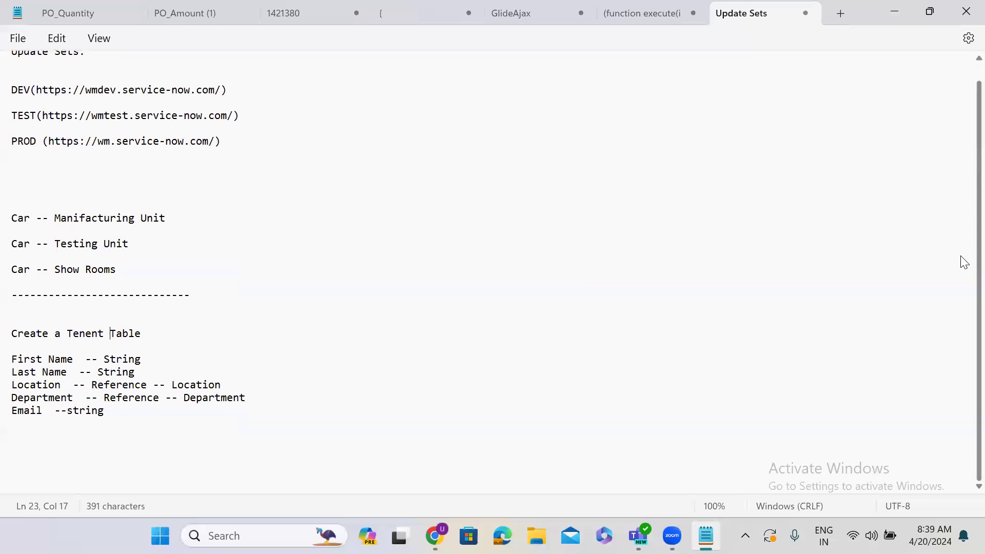
click(131, 408)
key(Return)
key(Return)
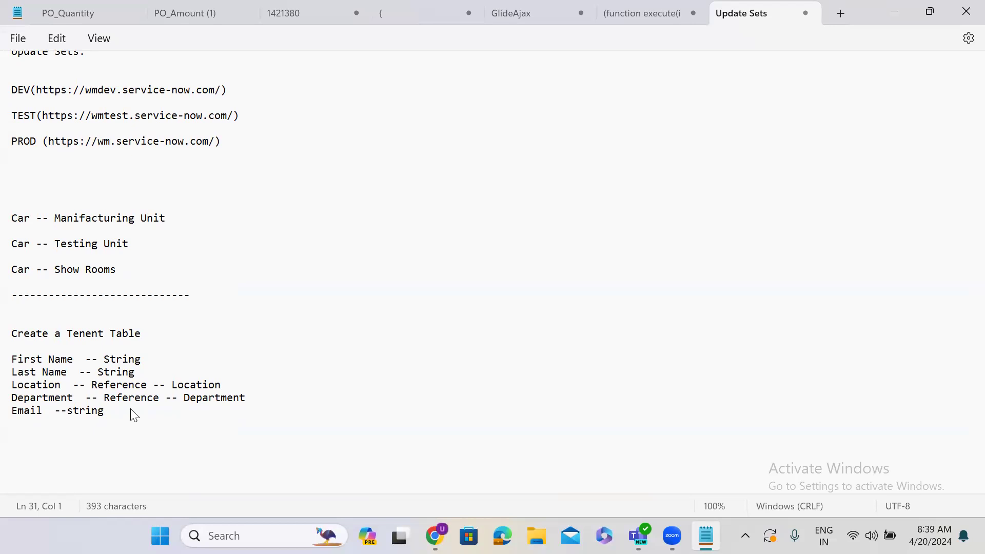
text(---------------------------)
key(Return)
key(Return)
key(Return)
key(Return)
key(Return)
key(Return)
key(Return)
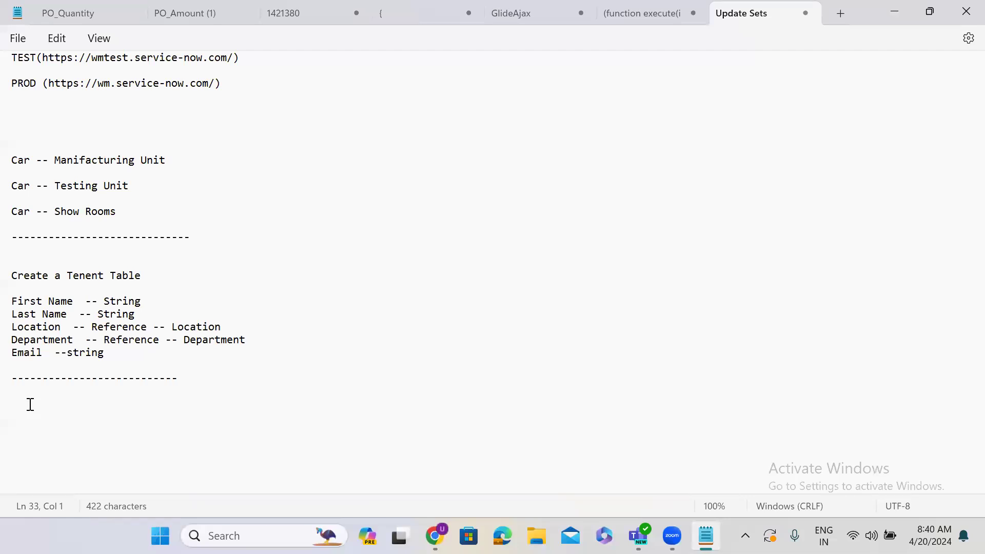
text(Watch List)
key(Return)
text(Work Notes List)
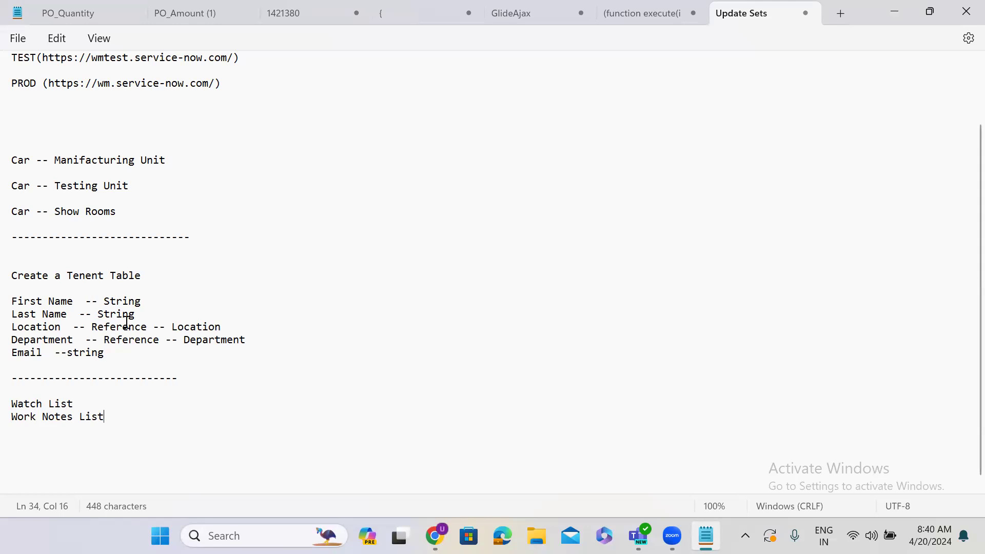
click(894, 15)
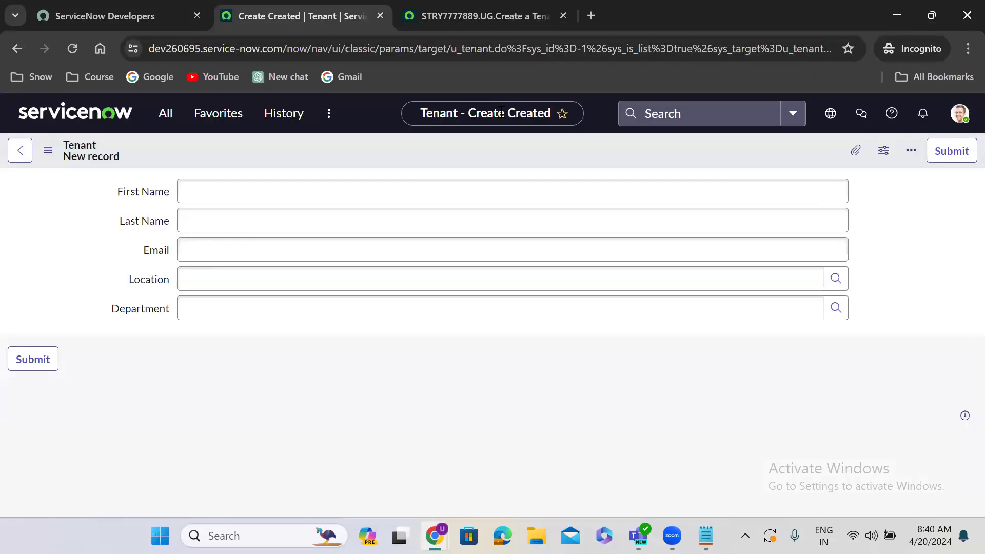
Create and make current 'STRY7777889.UG.Create fields on tenant form', opening it in a new tab.
click(895, 16)
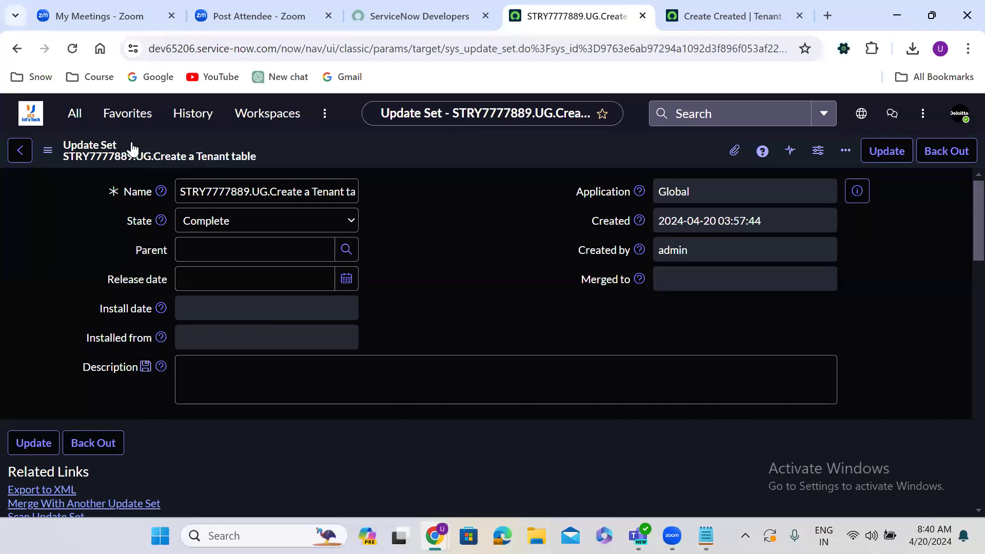
click(74, 116)
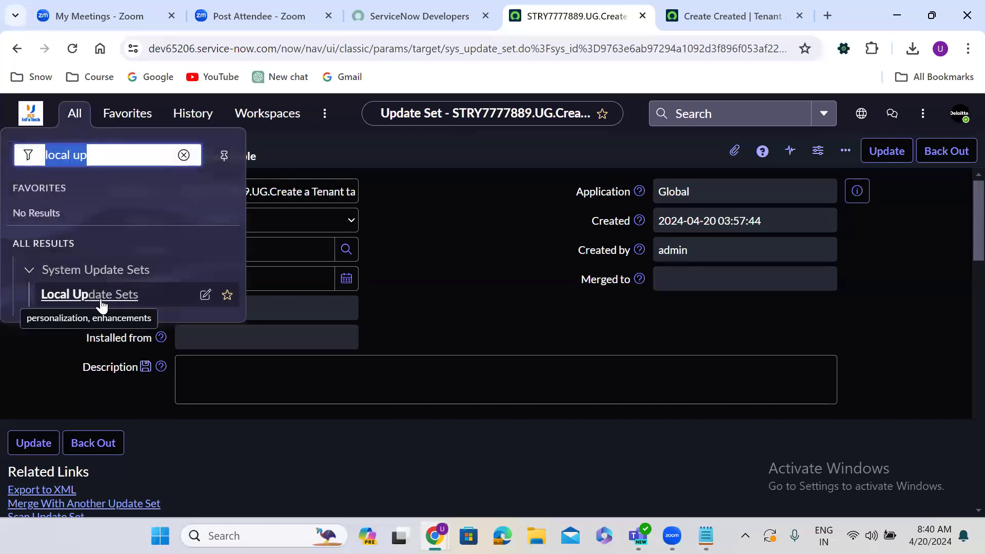
click(81, 295)
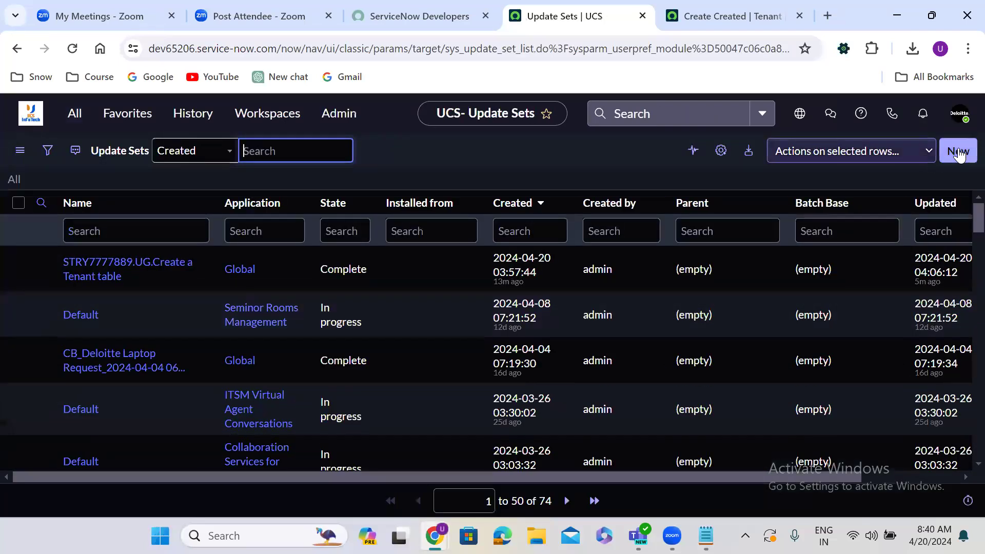
click(960, 148)
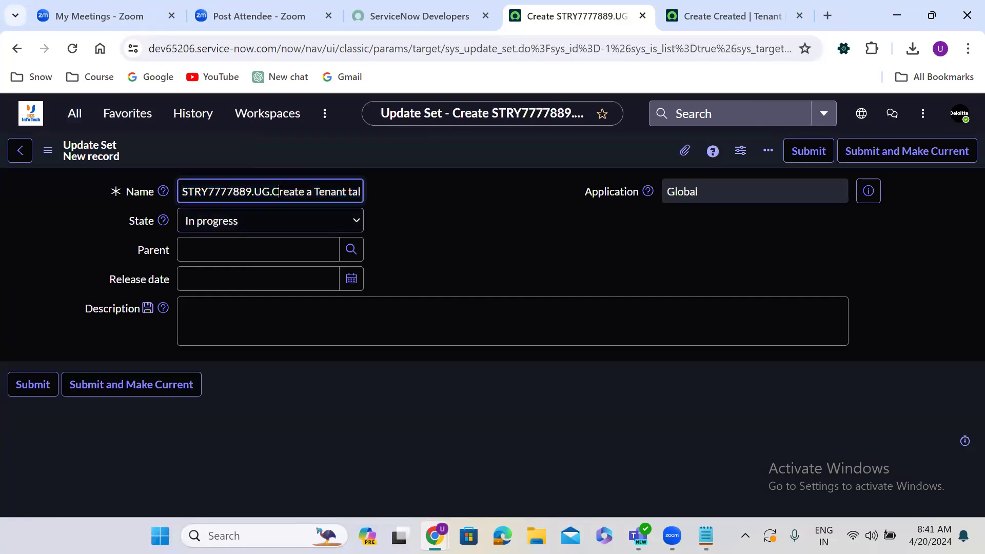
drag(273, 191, 472, 202)
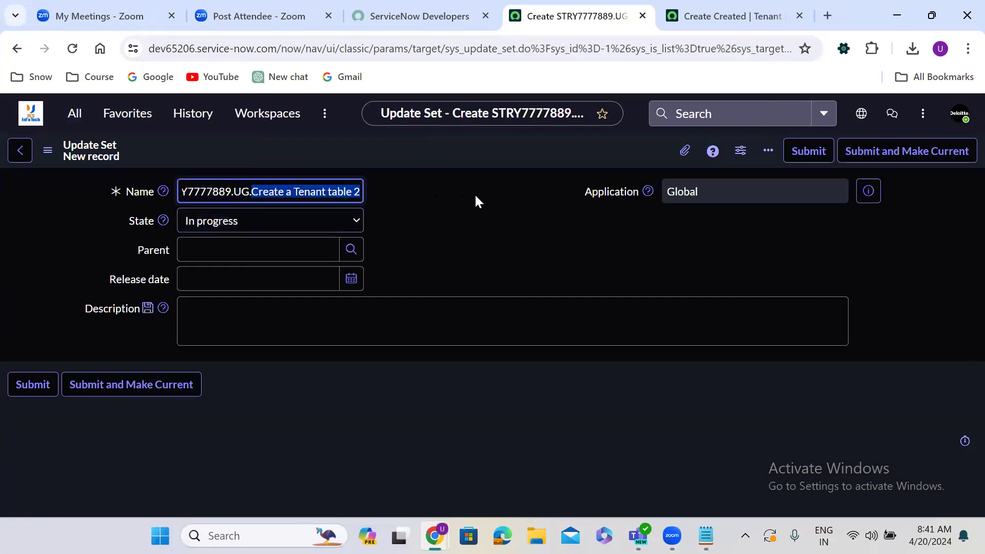
text(Create)
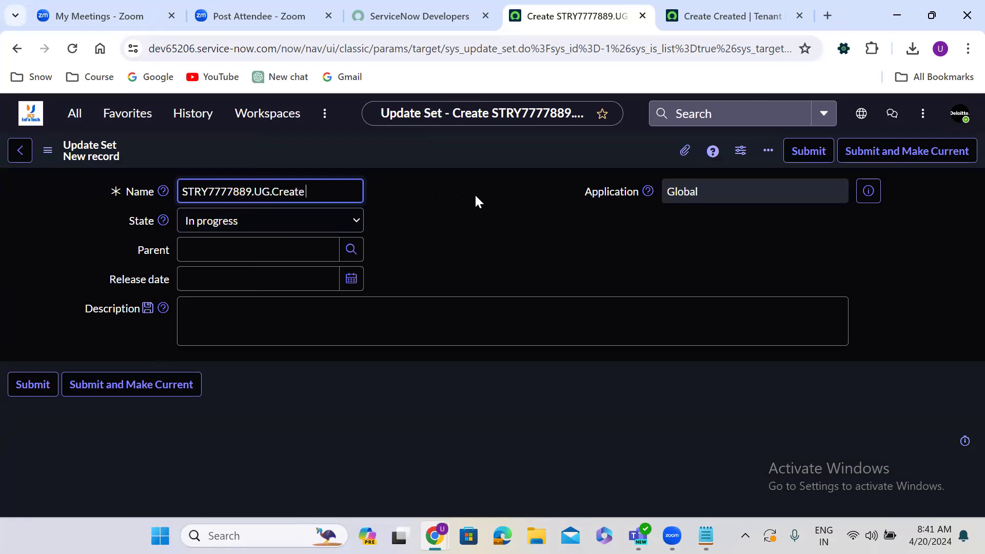
text( fields on tenant)
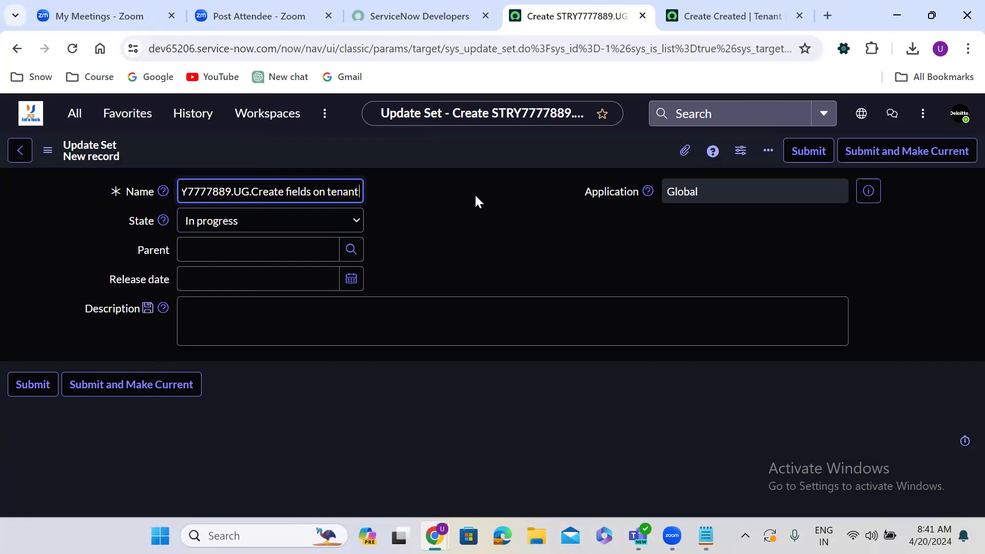
text( form)
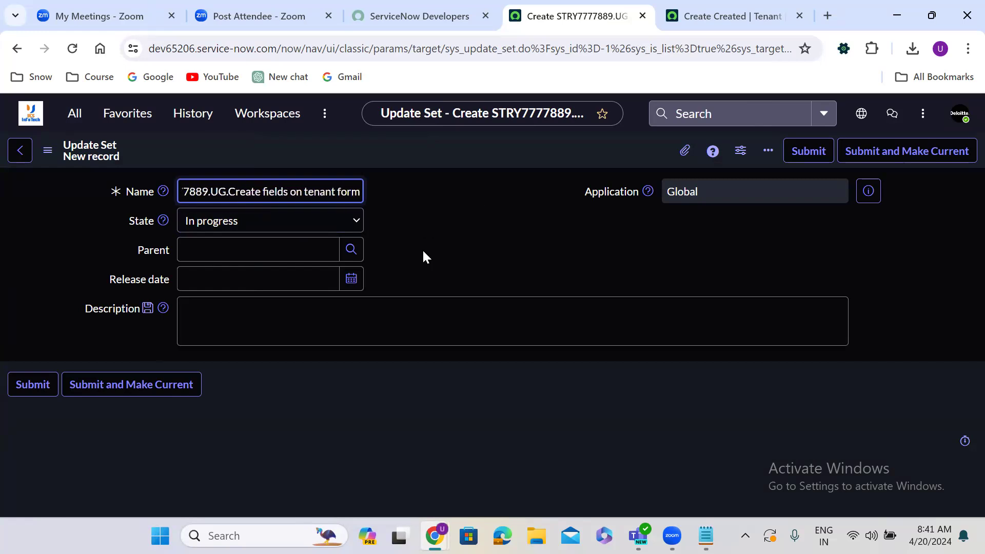
click(424, 255)
click(130, 387)
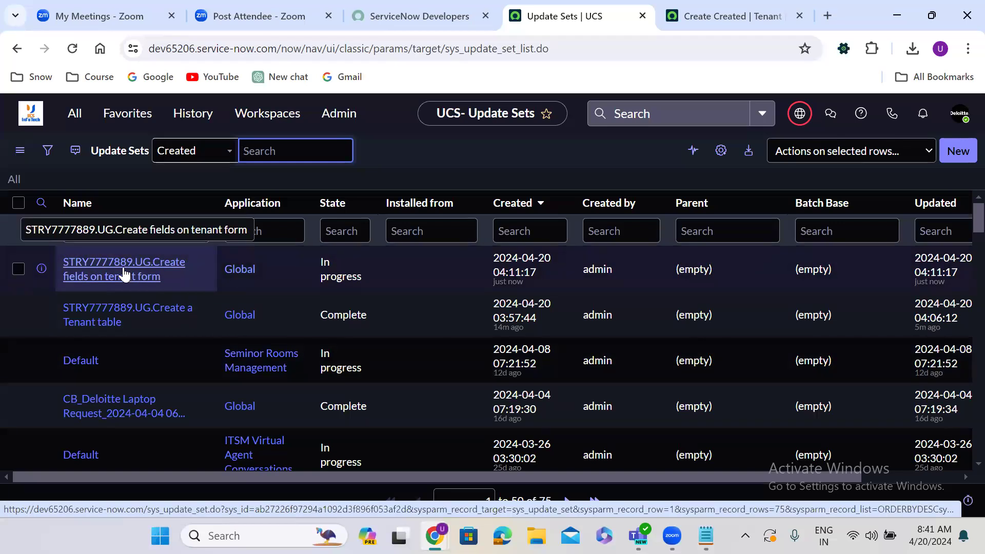
ctrl+click(123, 272)
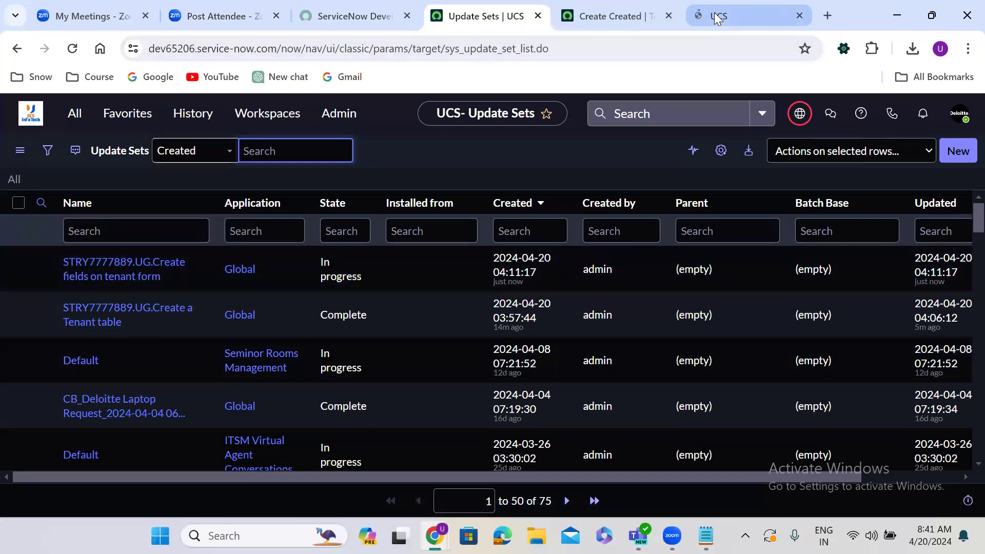
click(715, 14)
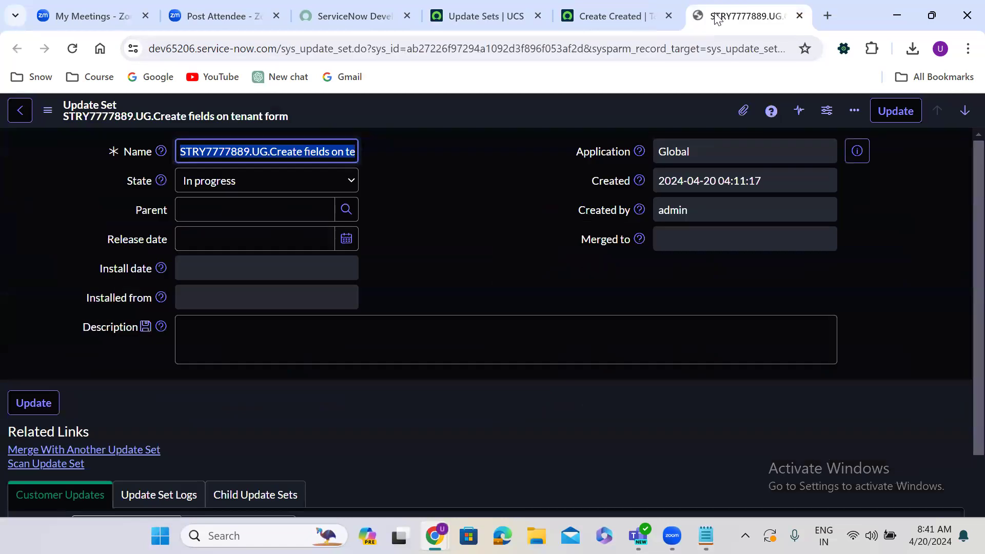
Open the Form Layout configuration for the Tenant form.
click(421, 249)
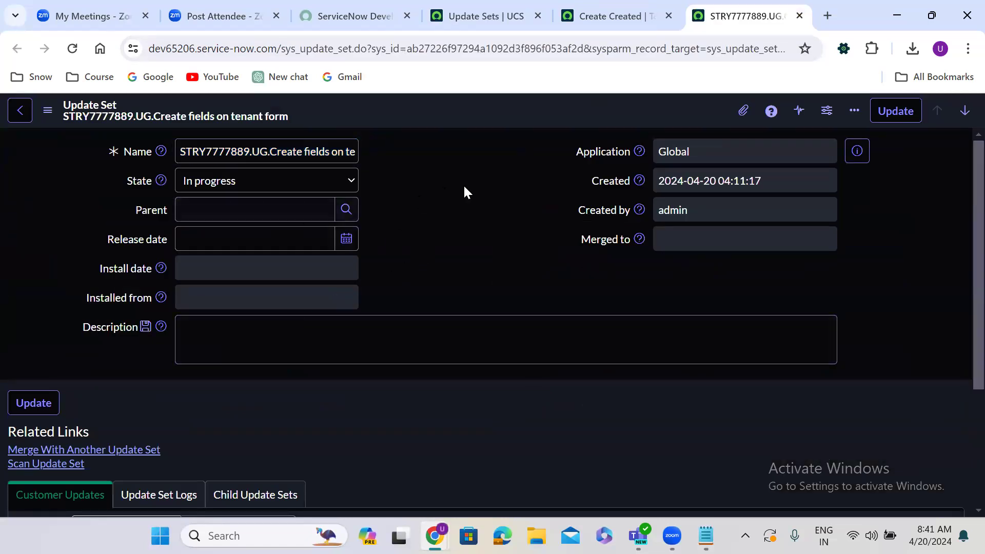
click(606, 17)
right_click(371, 151)
mouse_move(413, 178)
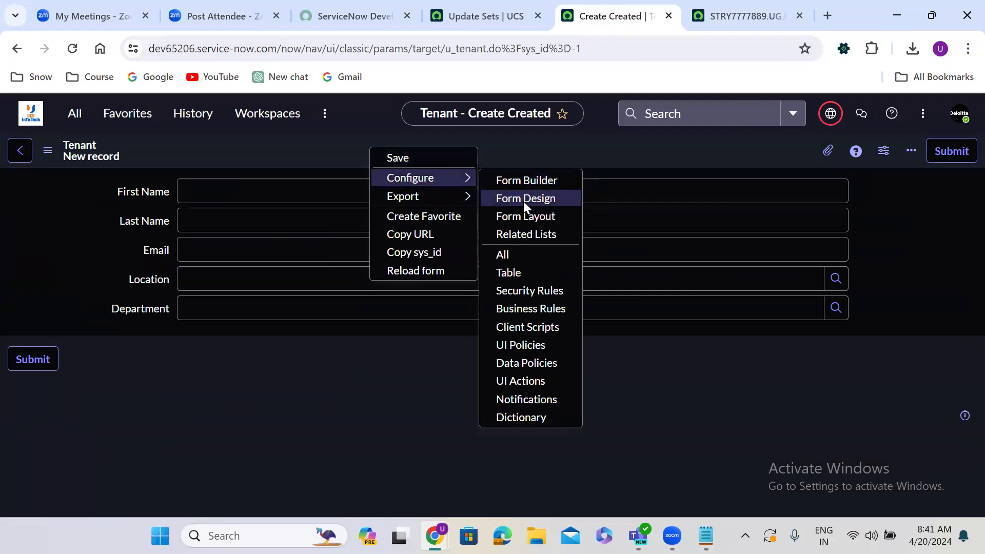
click(527, 216)
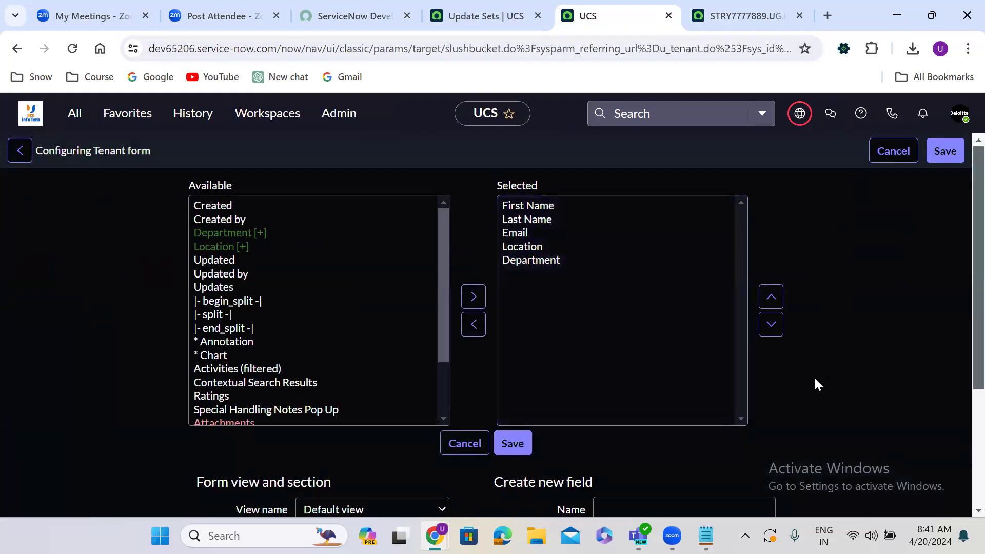
Create a 'Work Notes' List field referencing User [sys_user] and add it to the form.
scroll(814, 384, down, 3)
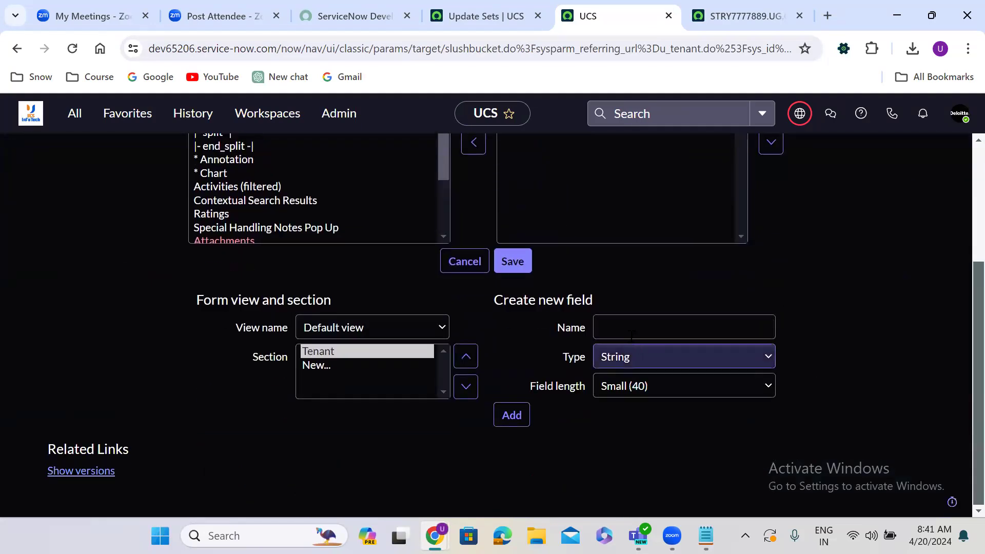
click(628, 331)
text(Wo)
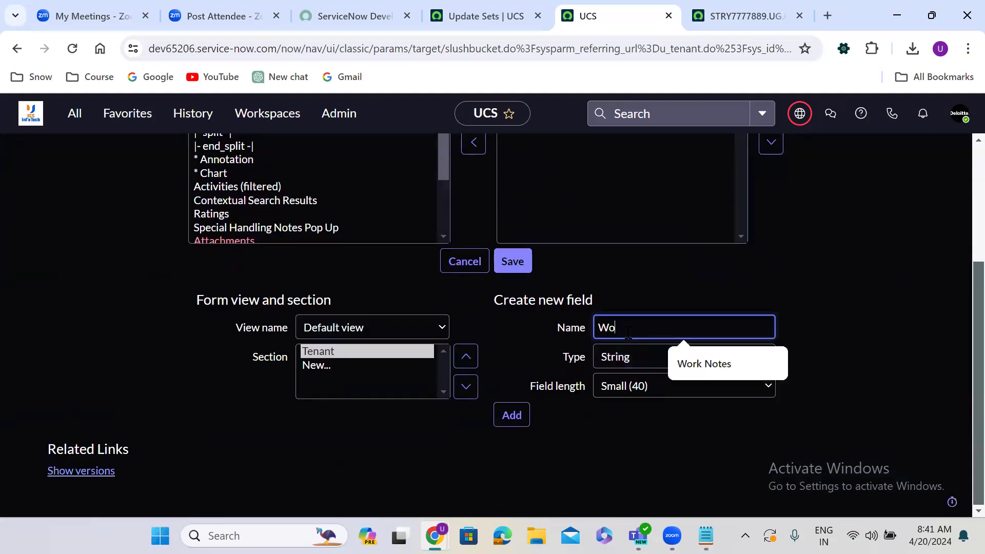
text(rk Notes)
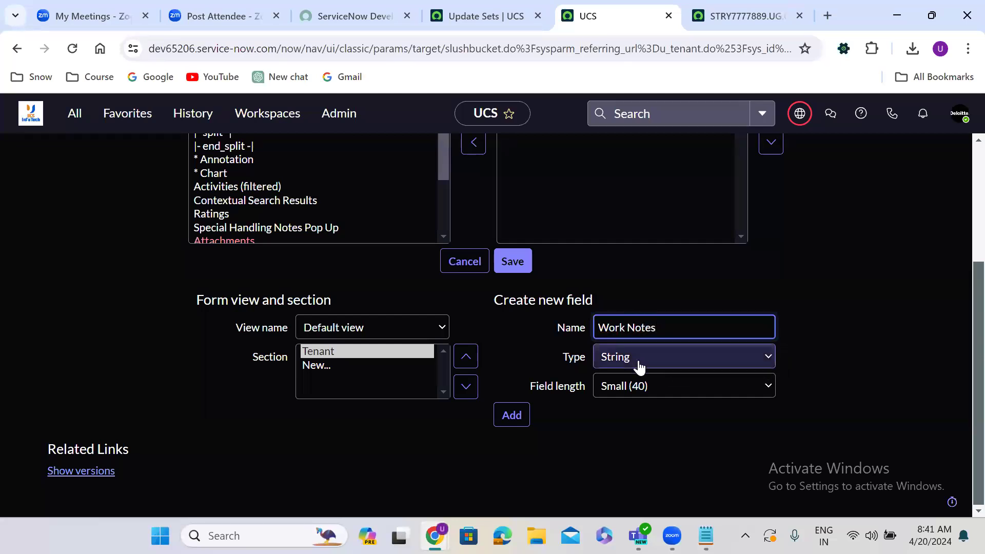
click(638, 367)
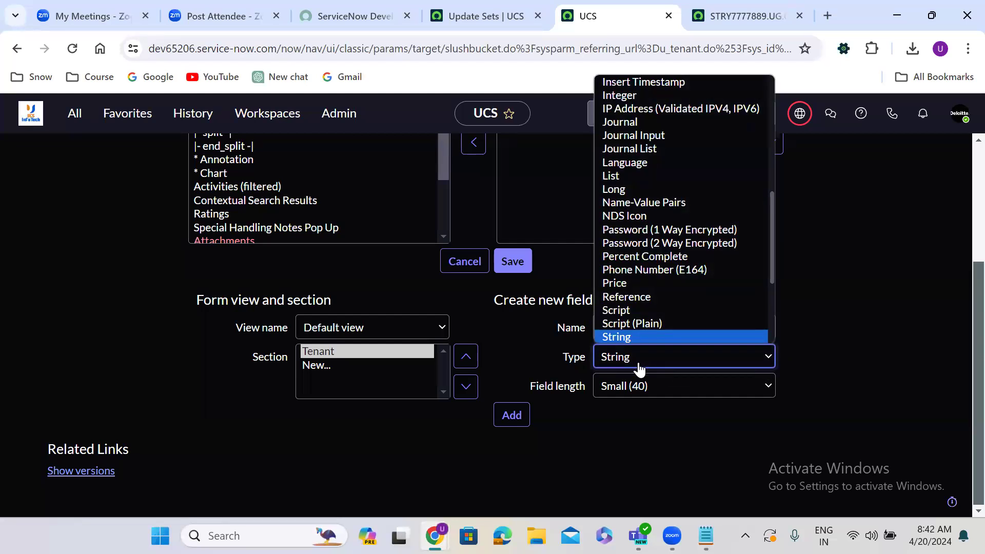
key(l)
key(i)
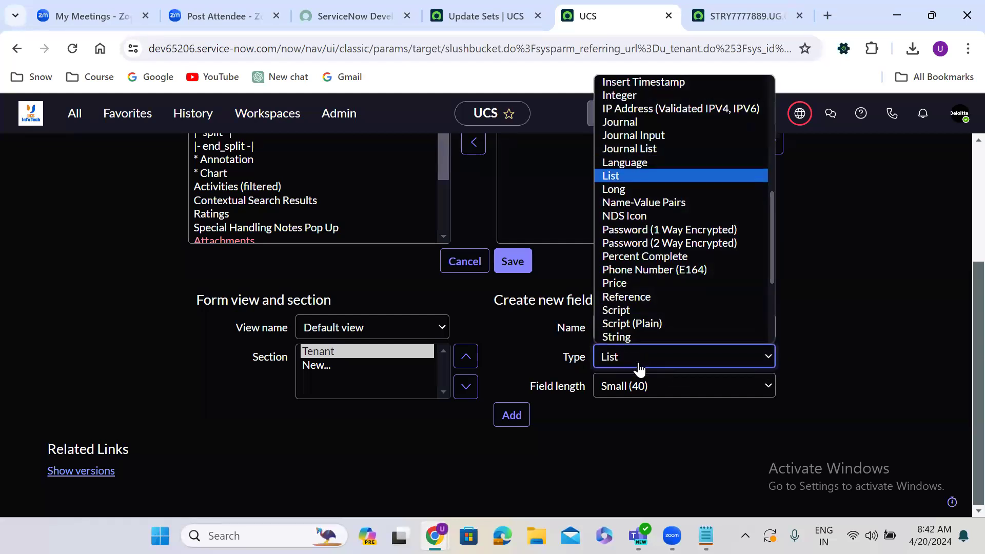
key(Return)
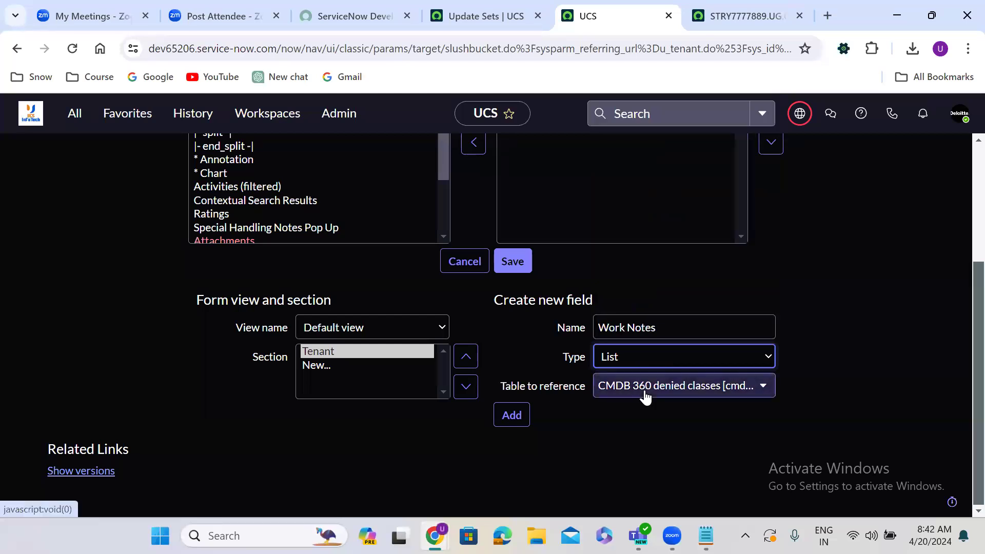
click(644, 393)
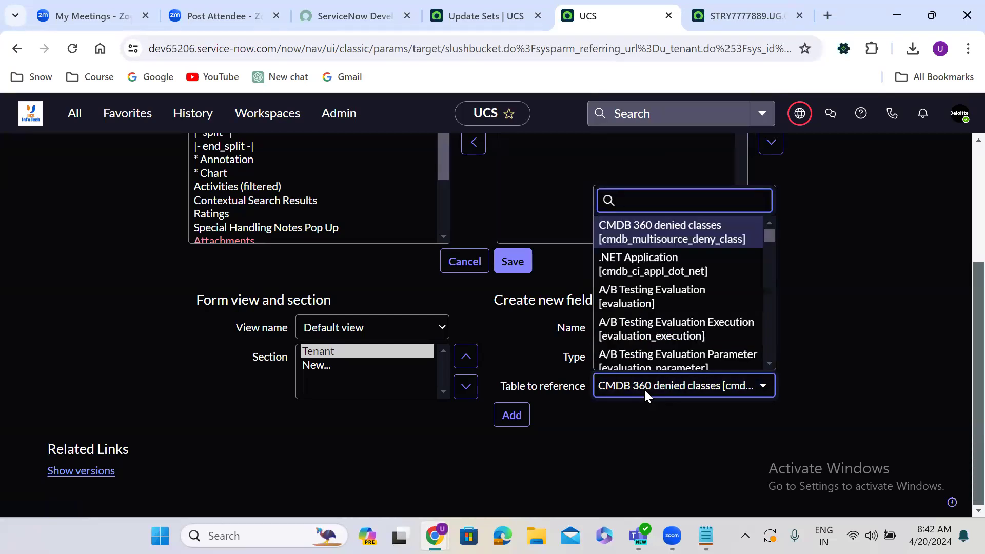
text(sys)
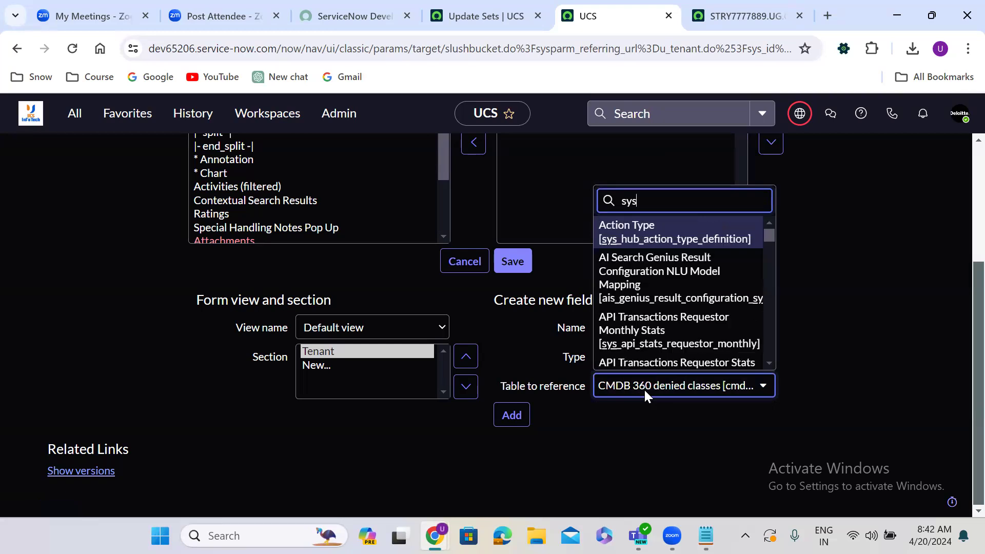
text(_user])
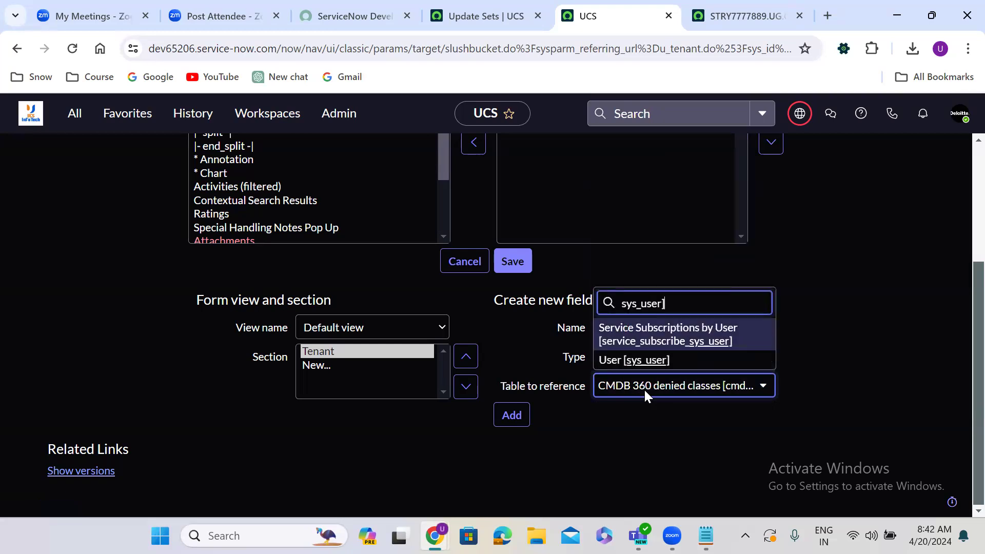
key(Down)
key(Return)
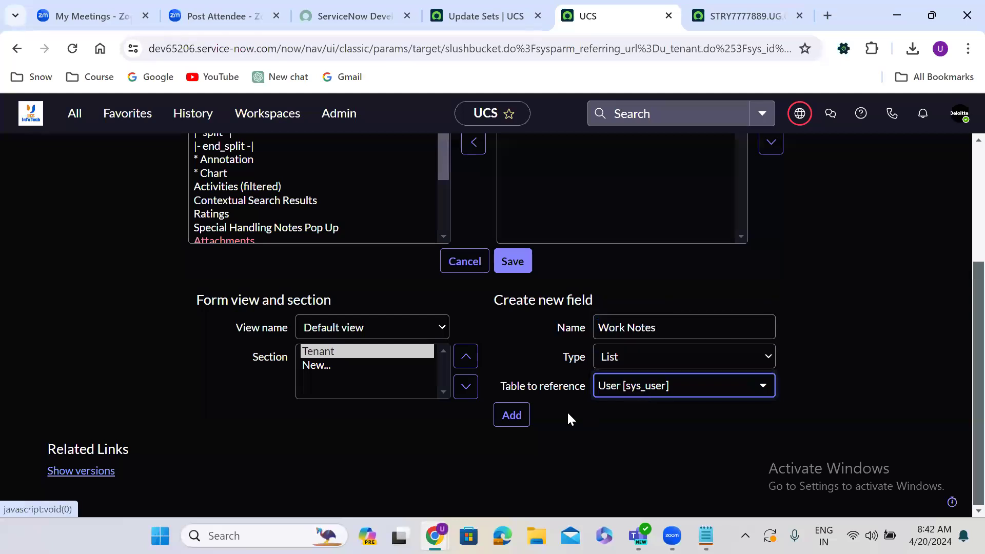
click(520, 418)
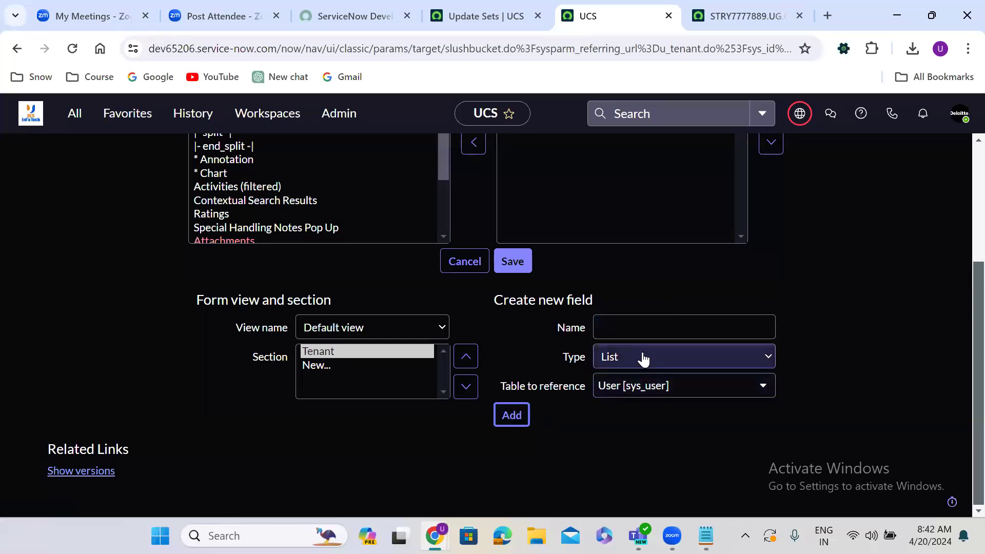
Add the Work Notes List field and move Work Notes back to Available.
click(626, 325)
text(Wo)
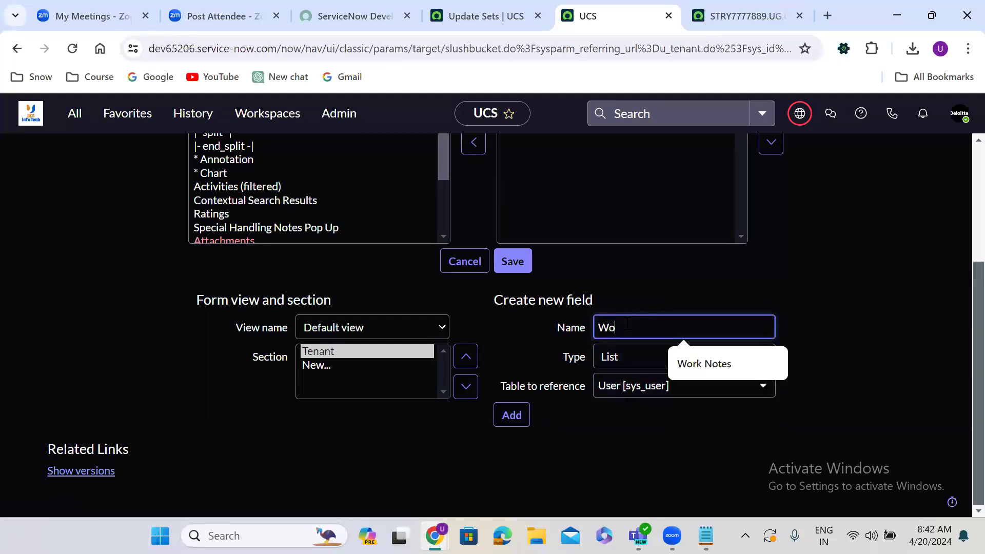
text(rk Notes List)
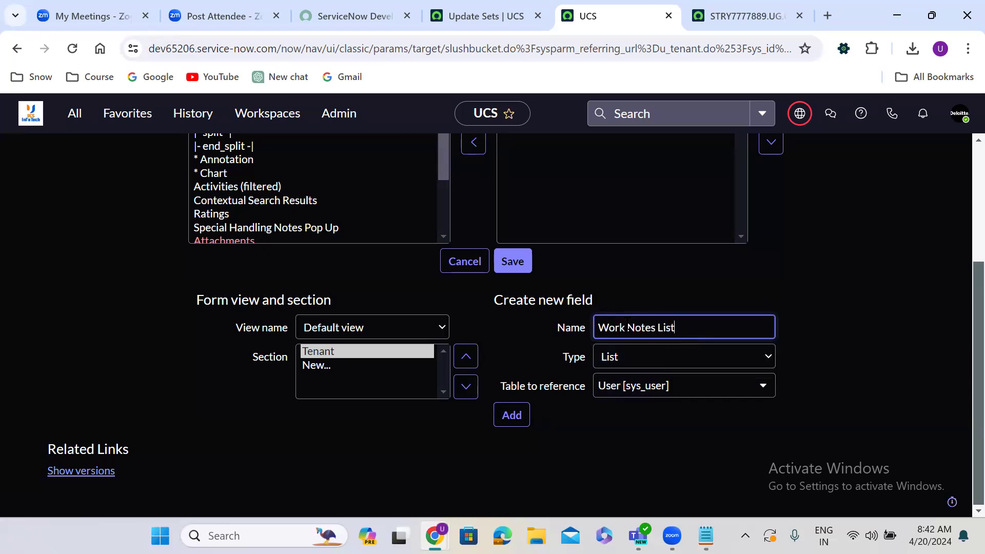
click(512, 415)
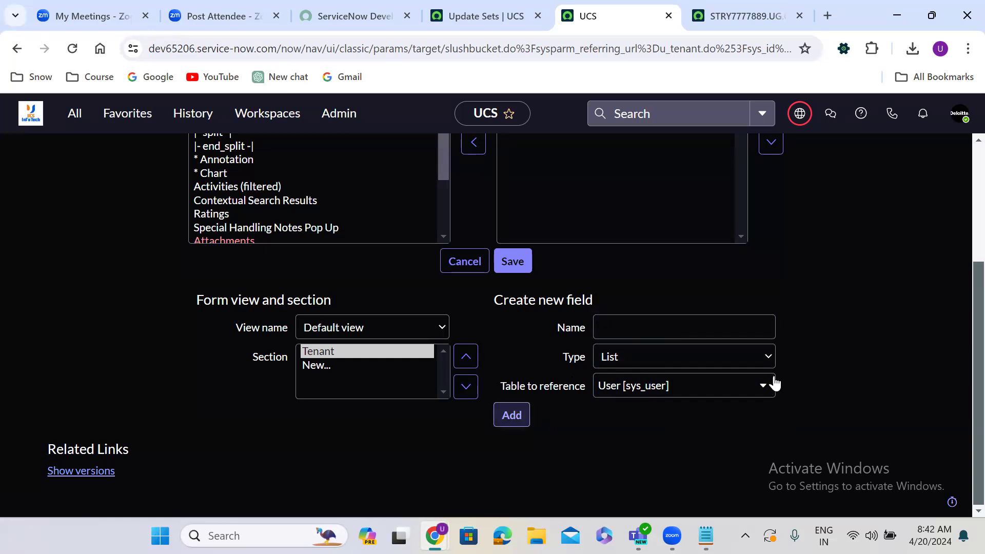
scroll(962, 358, up, 3)
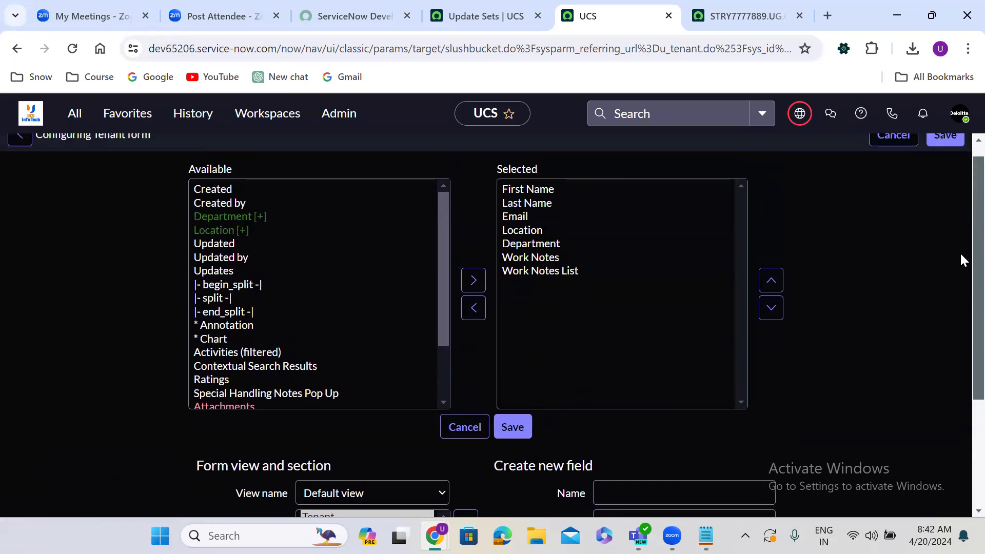
scroll(959, 252, down, 1)
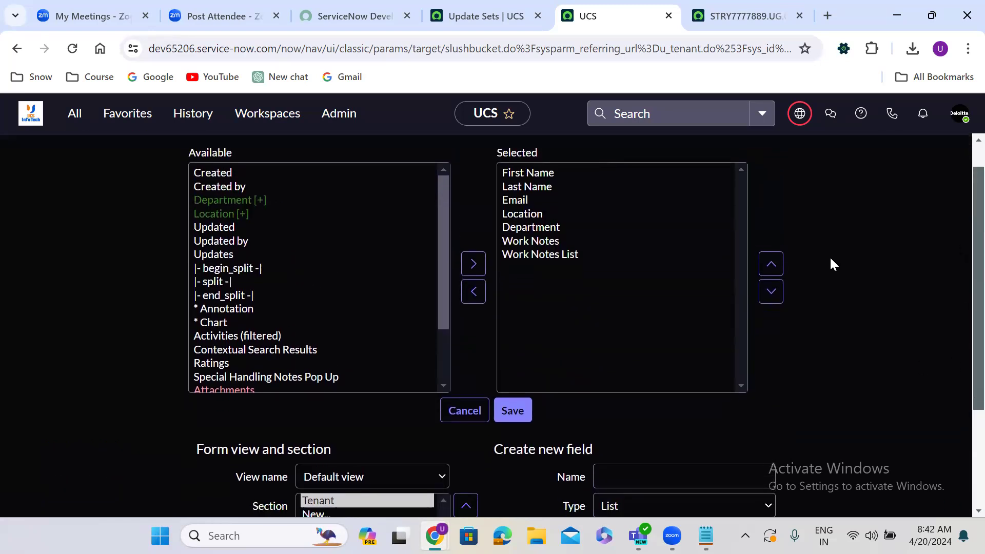
double_click(556, 244)
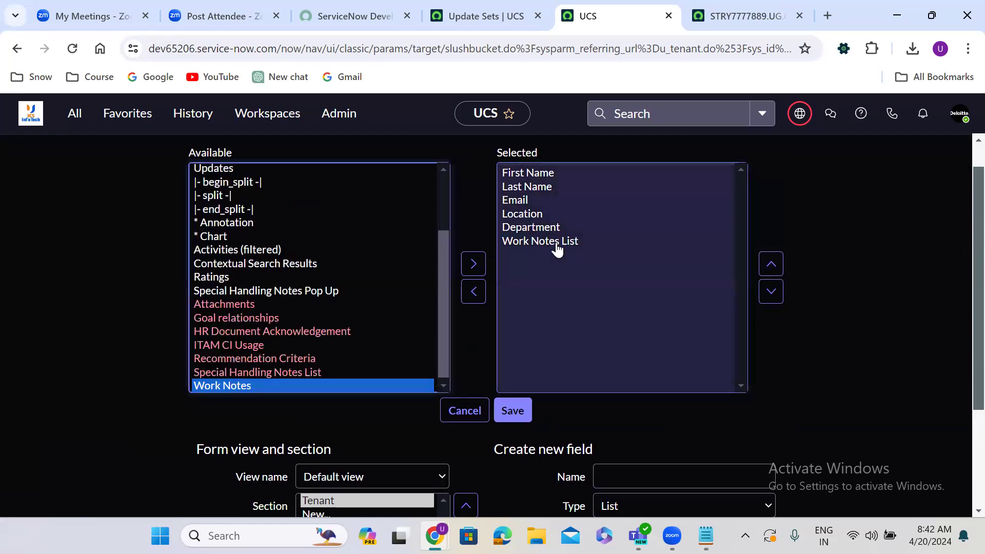
Add the Watch List field and save the Tenant form layout.
scroll(802, 343, down, 3)
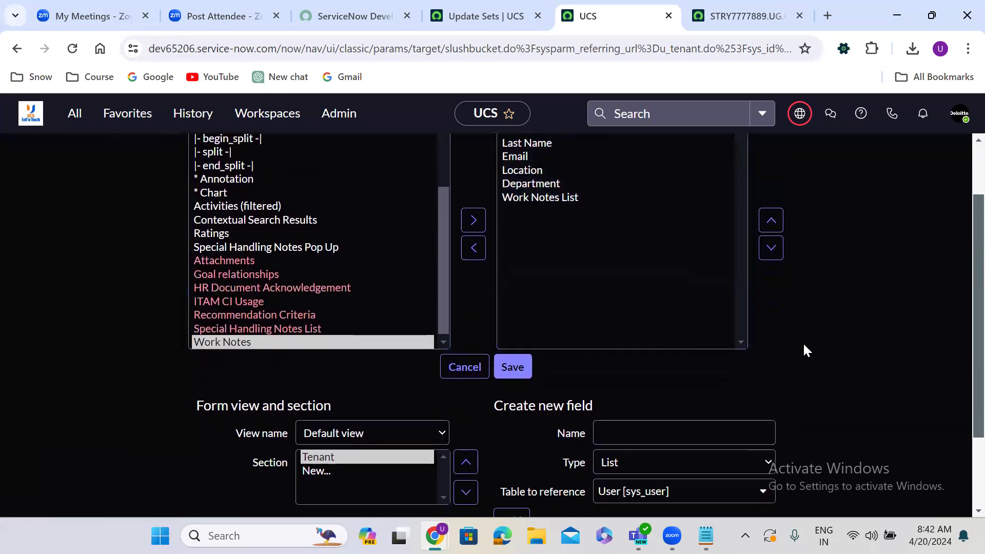
click(659, 323)
text(W)
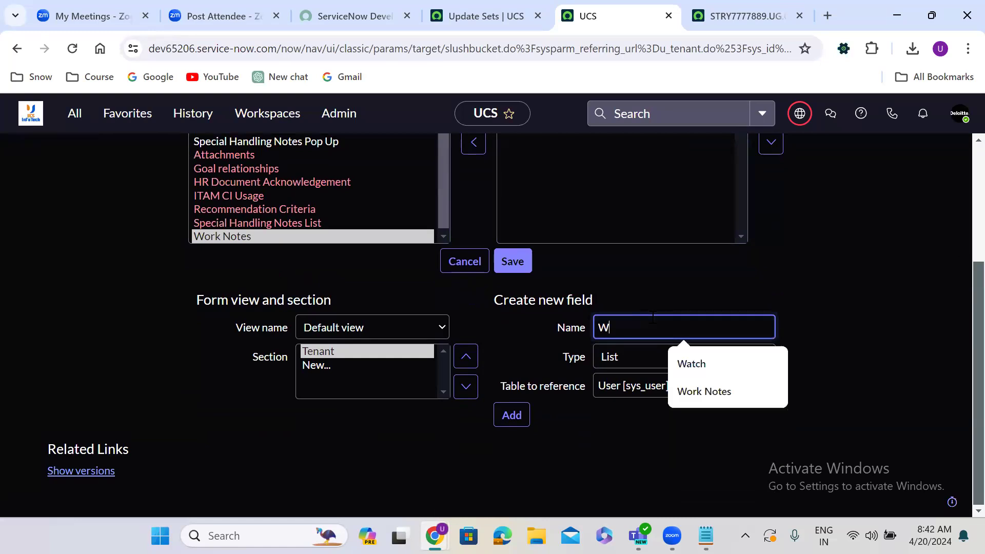
text(atch List)
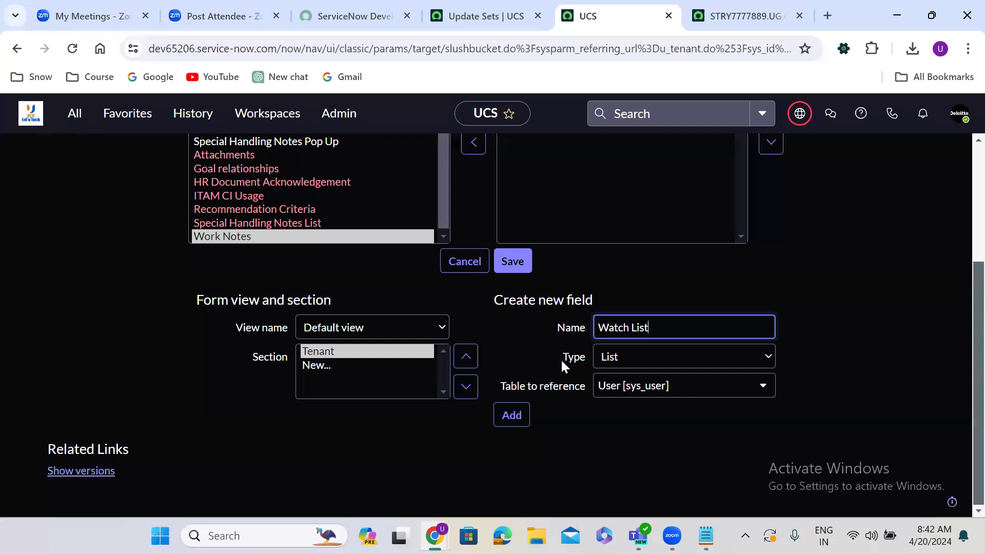
click(508, 421)
click(514, 265)
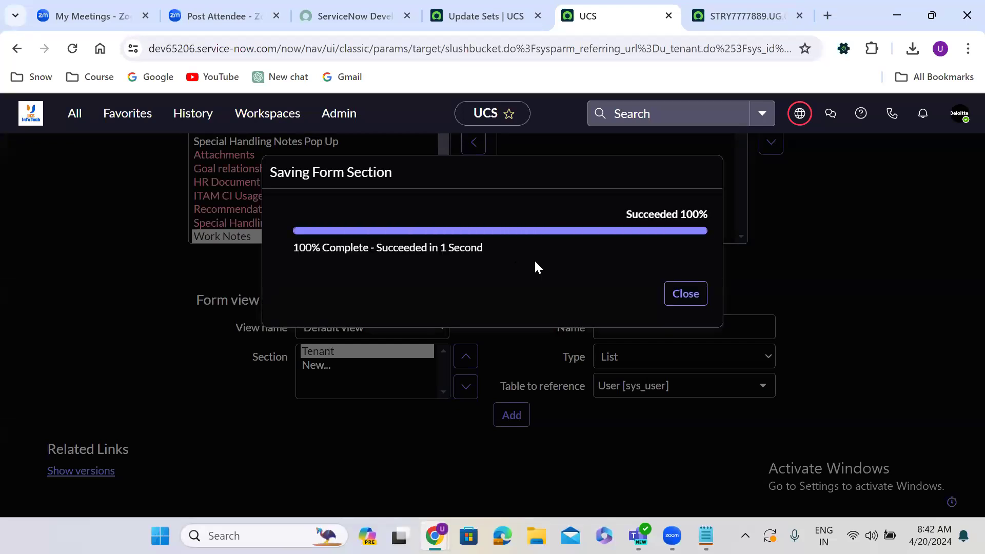
click(695, 294)
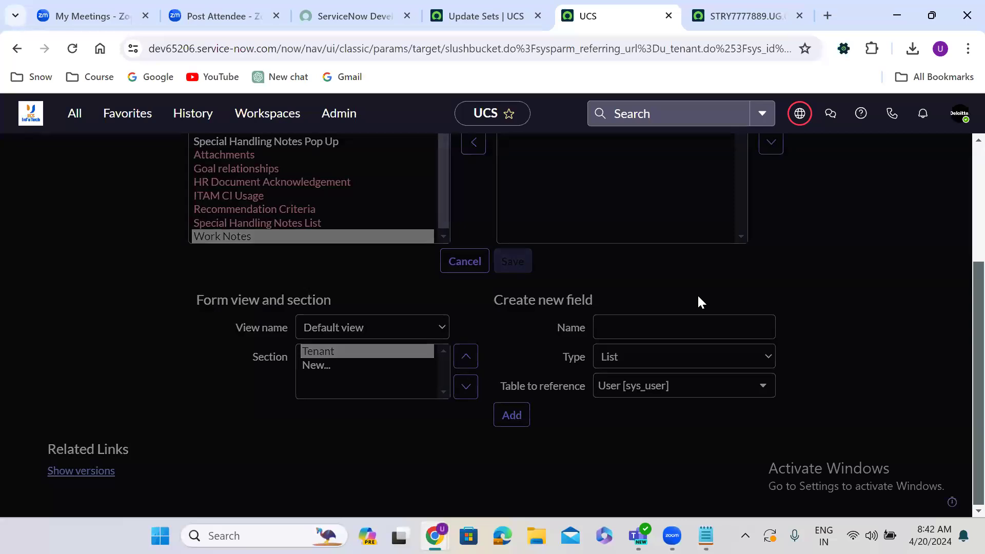
Refresh the update set's Customer Updates list and review its five Tenant records.
click(355, 367)
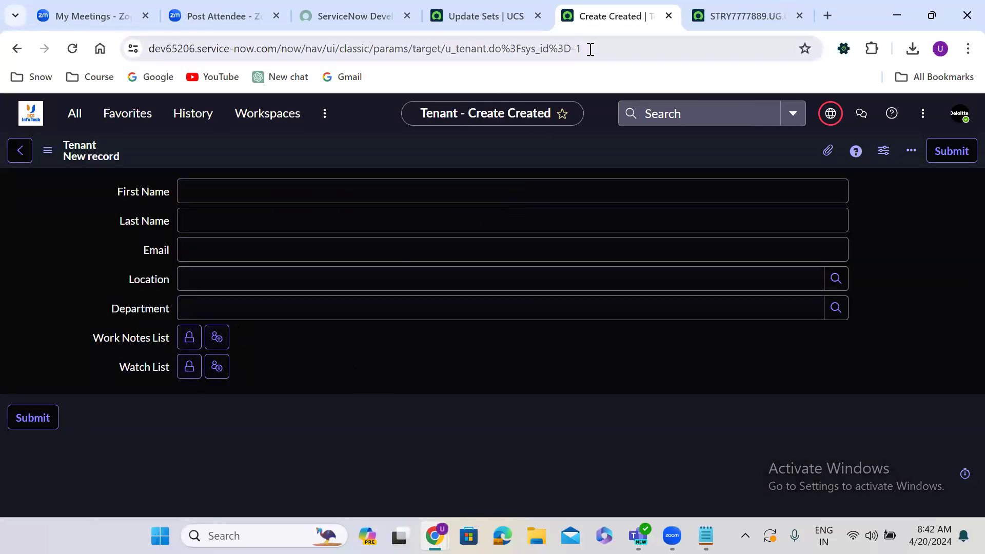
click(705, 17)
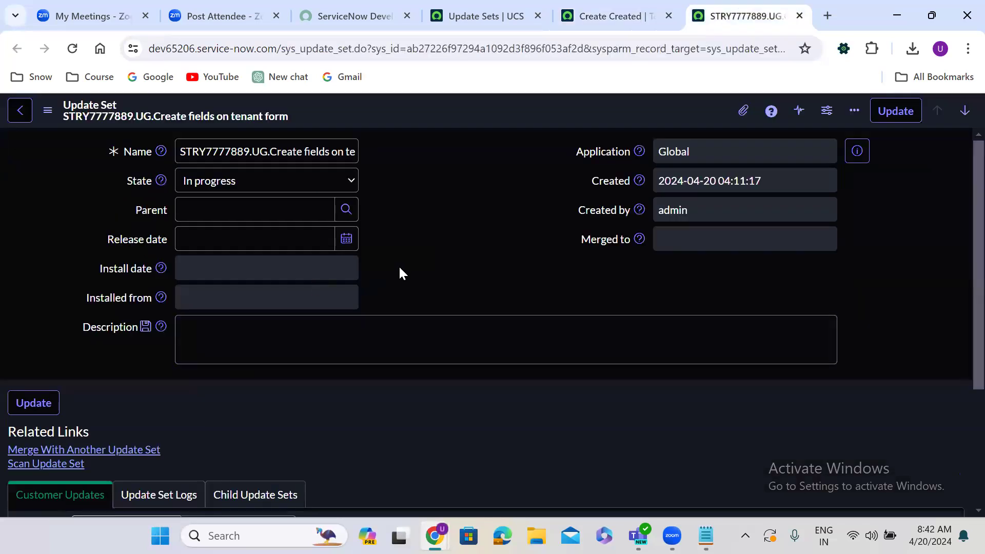
scroll(400, 269, down, 4)
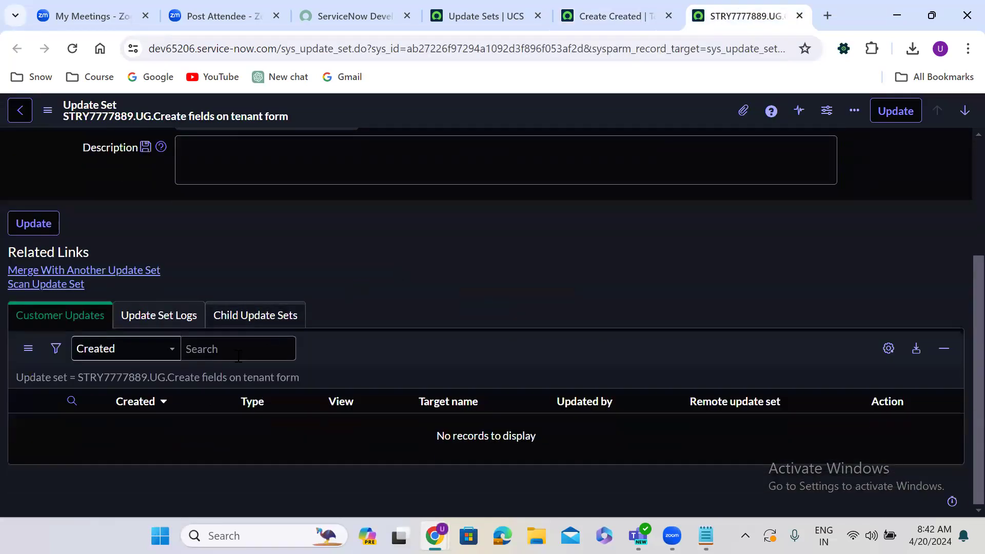
click(230, 378)
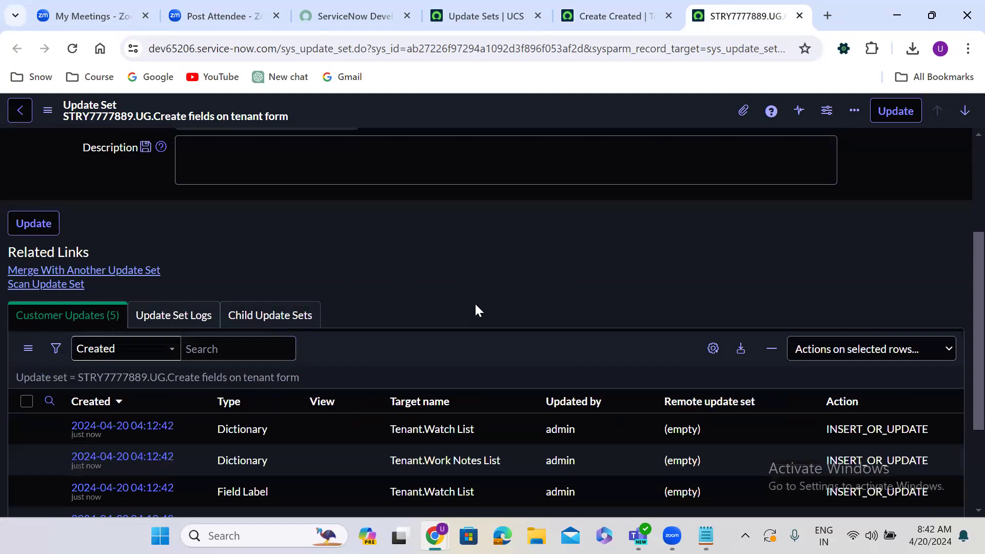
scroll(474, 310, down, 1)
scroll(475, 306, down, 2)
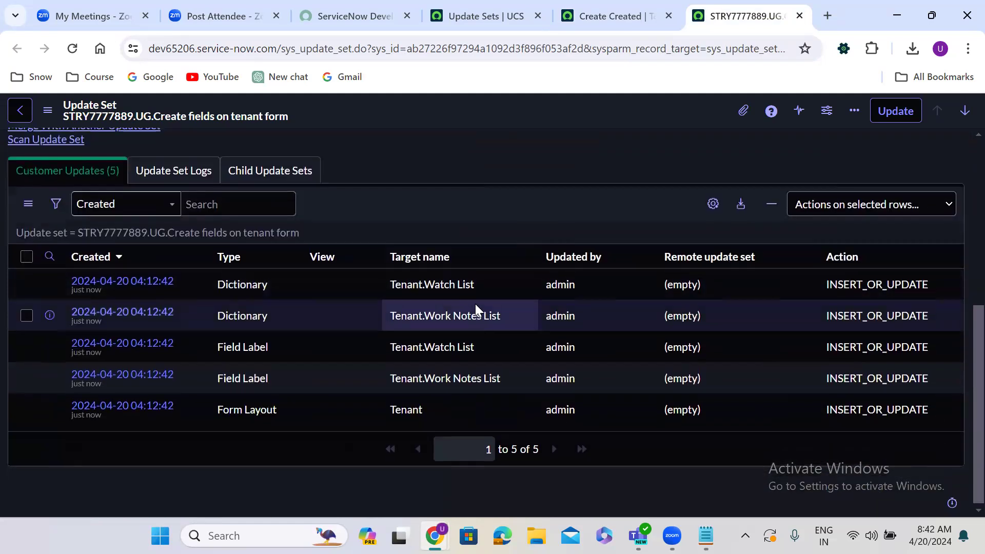
scroll(475, 307, up, 1)
scroll(475, 307, up, 5)
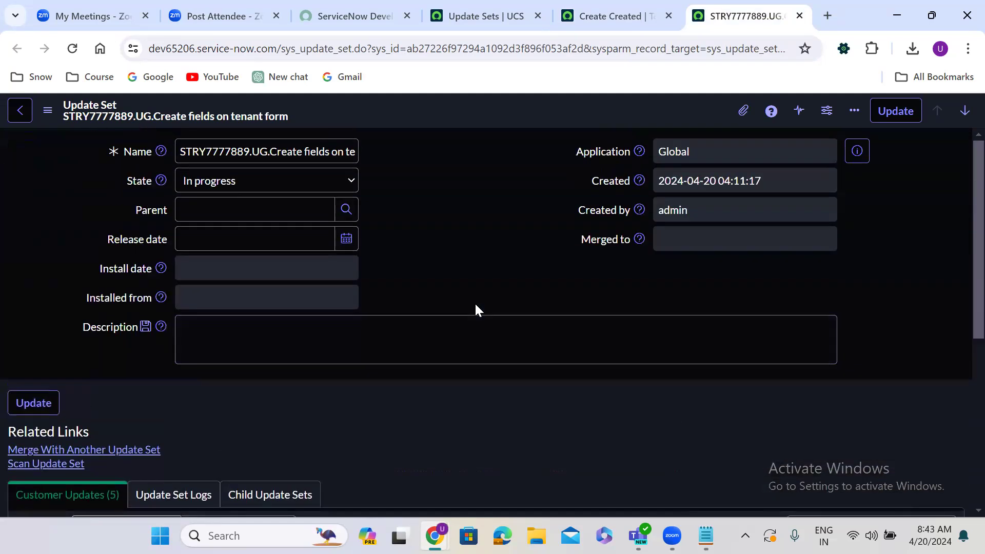
Set the 'Create fields on tenant form' update set's State to Complete and save it.
click(258, 188)
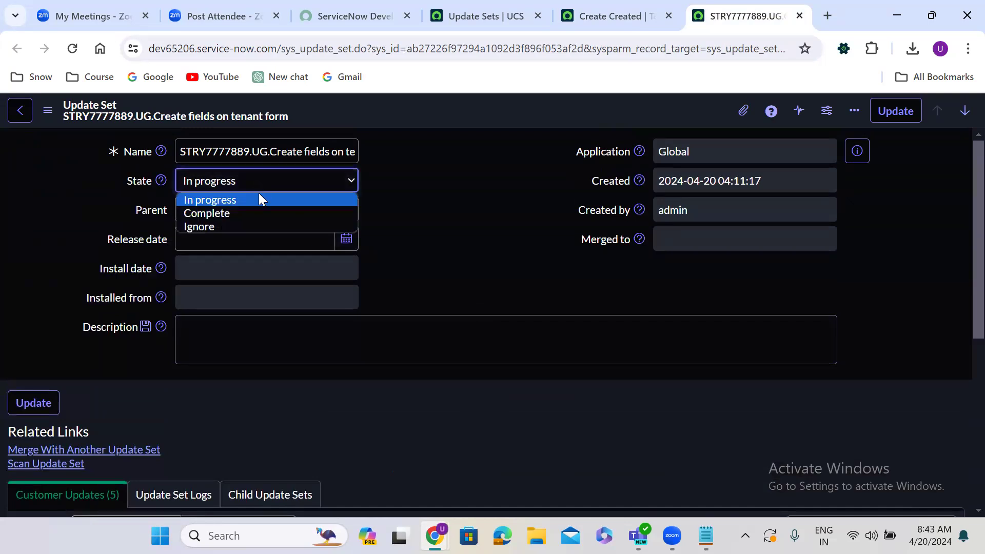
click(265, 213)
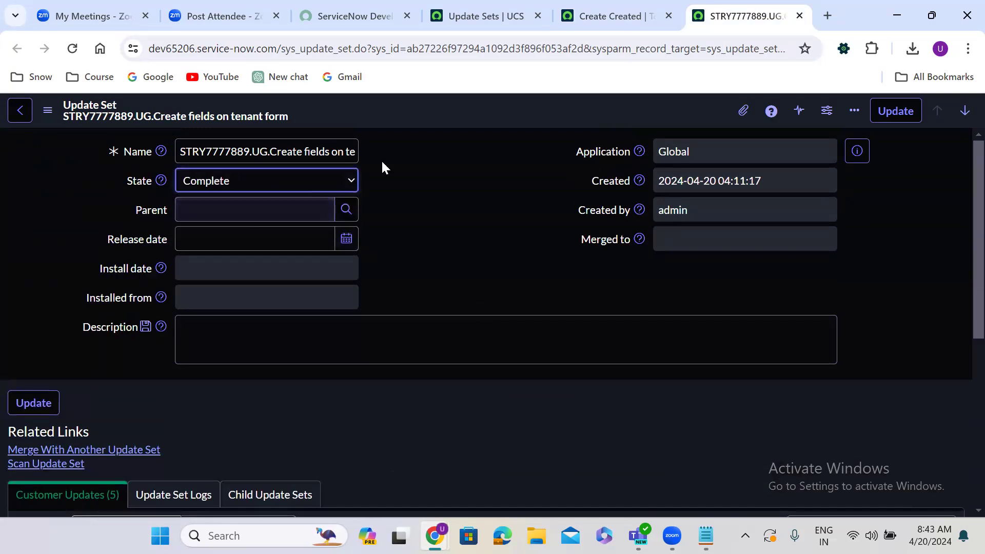
right_click(429, 111)
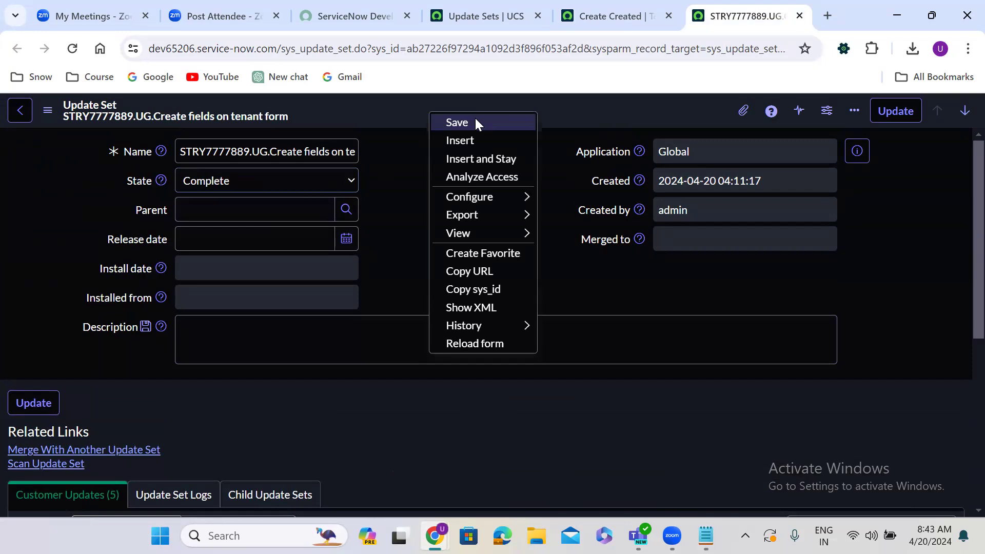
click(476, 122)
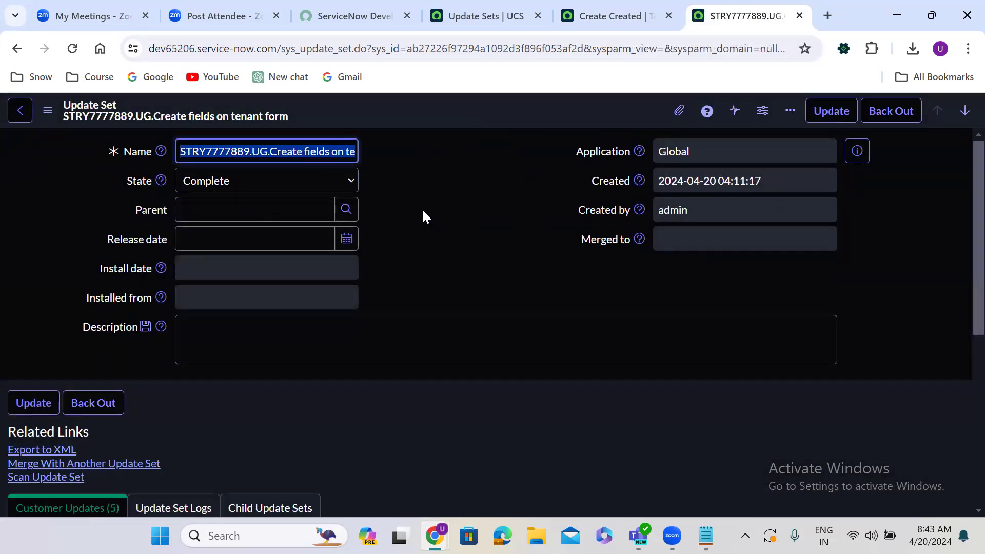
Export the update set to XML, save the file to Downloads, and switch to the second instance.
click(413, 244)
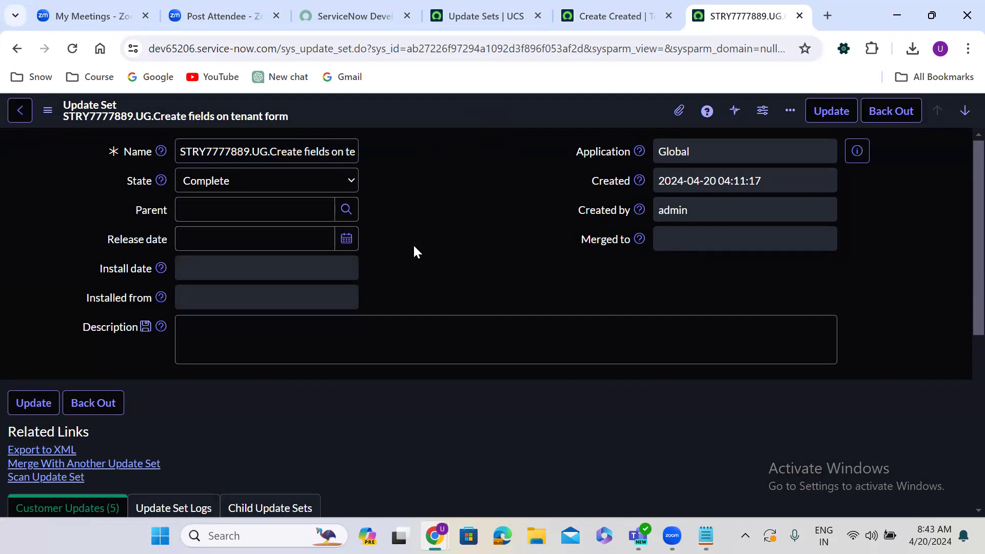
scroll(413, 247, down, 5)
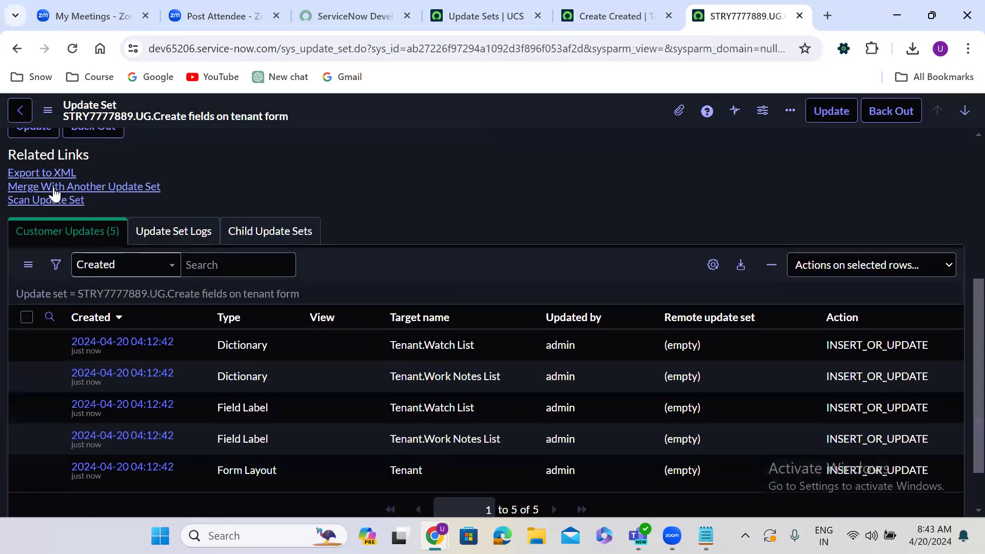
click(42, 173)
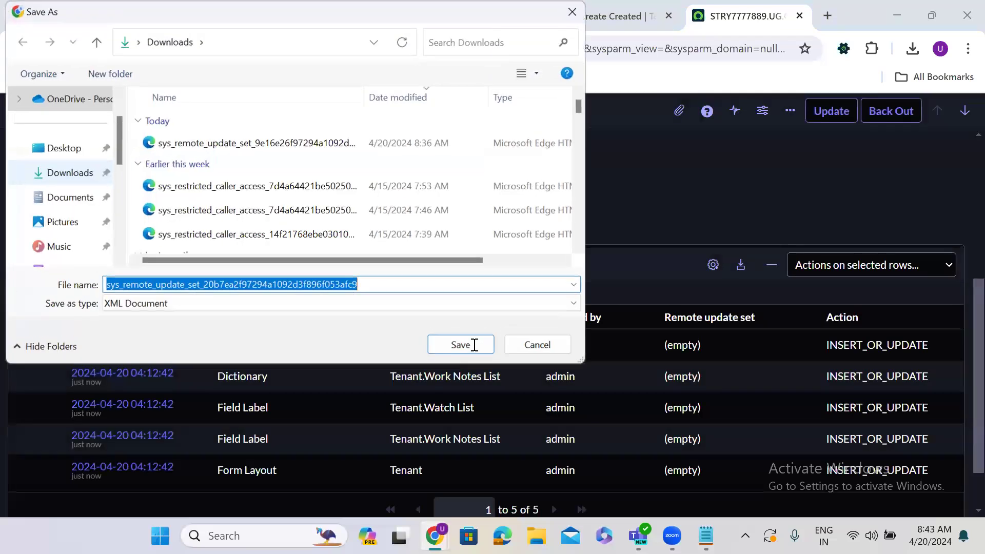
click(475, 345)
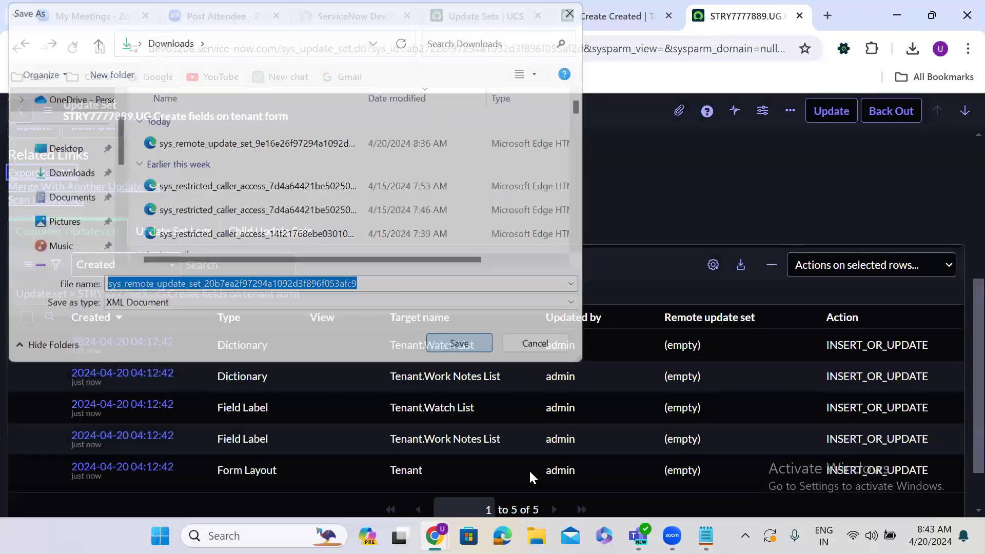
mouse_move(434, 535)
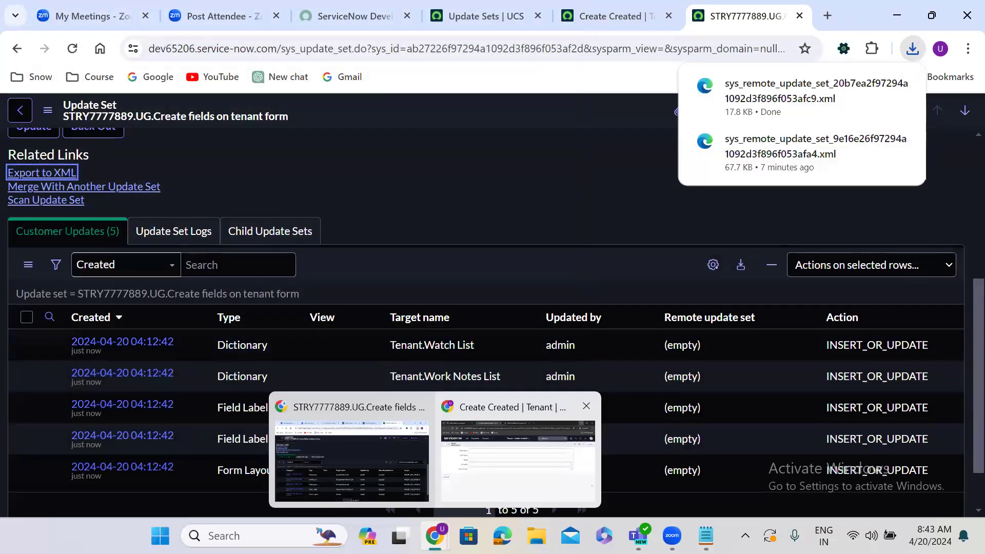
key(alt+Tab)
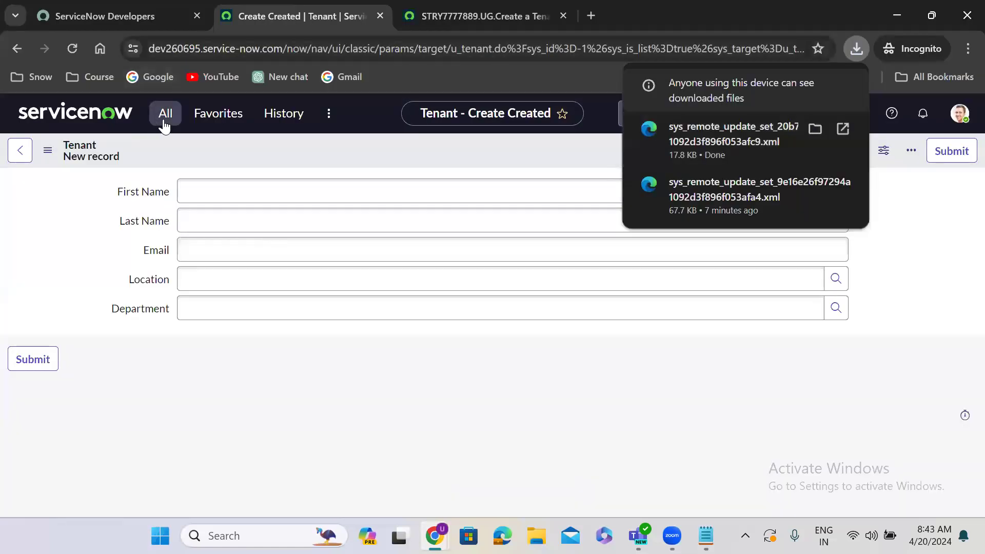
Open the Retrieved Update Sets list on the second instance by filtering for 'retr'.
click(164, 123)
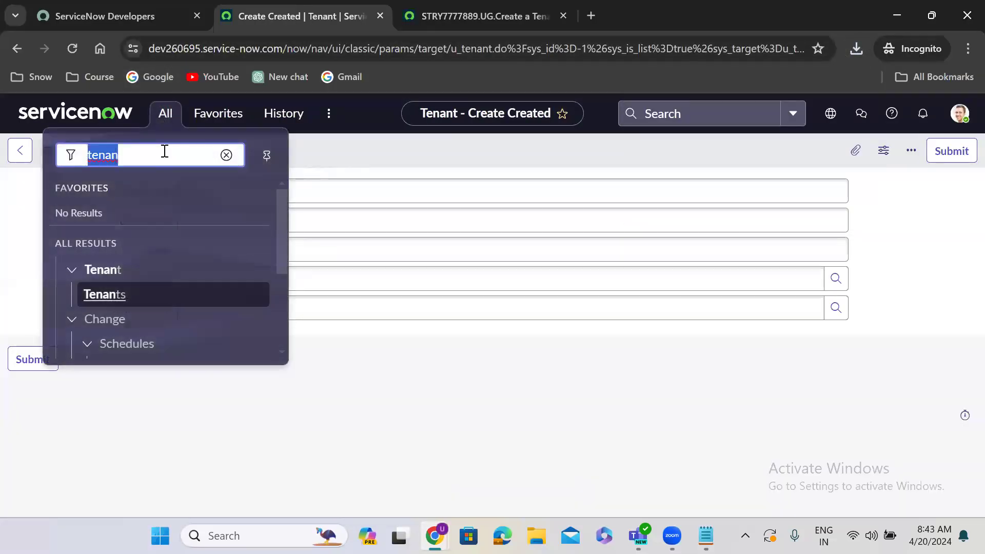
text(retr)
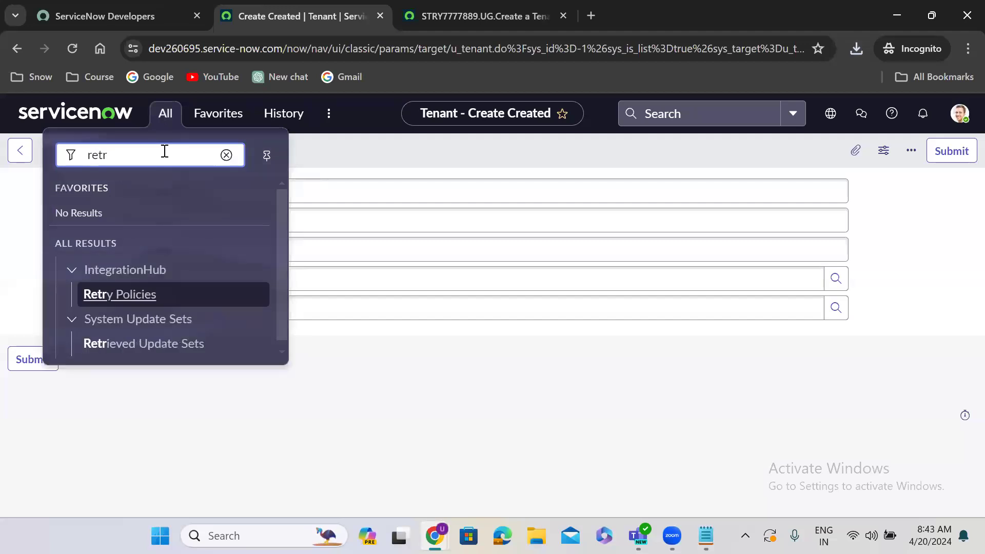
click(176, 344)
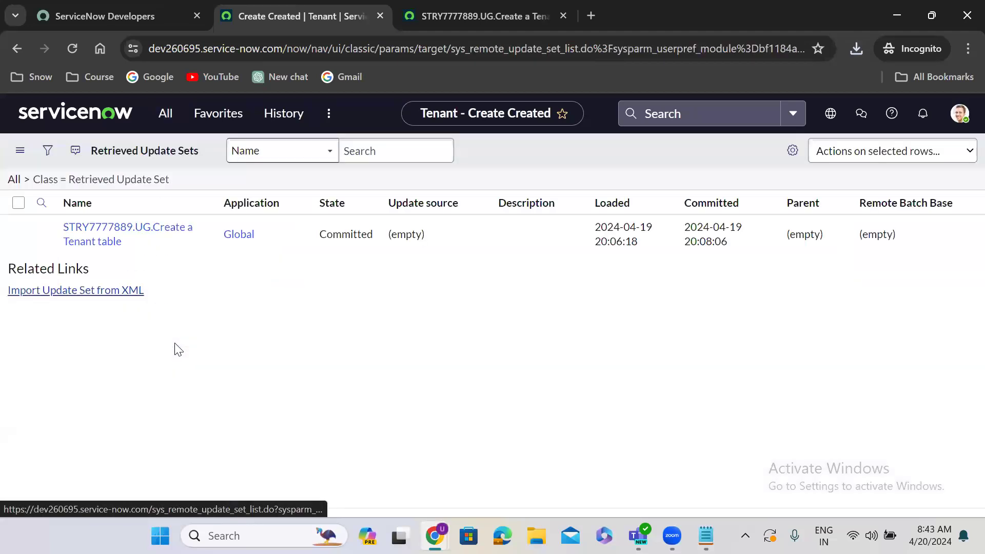
Import the newest exported update set XML file and upload it.
click(109, 291)
click(343, 240)
click(317, 143)
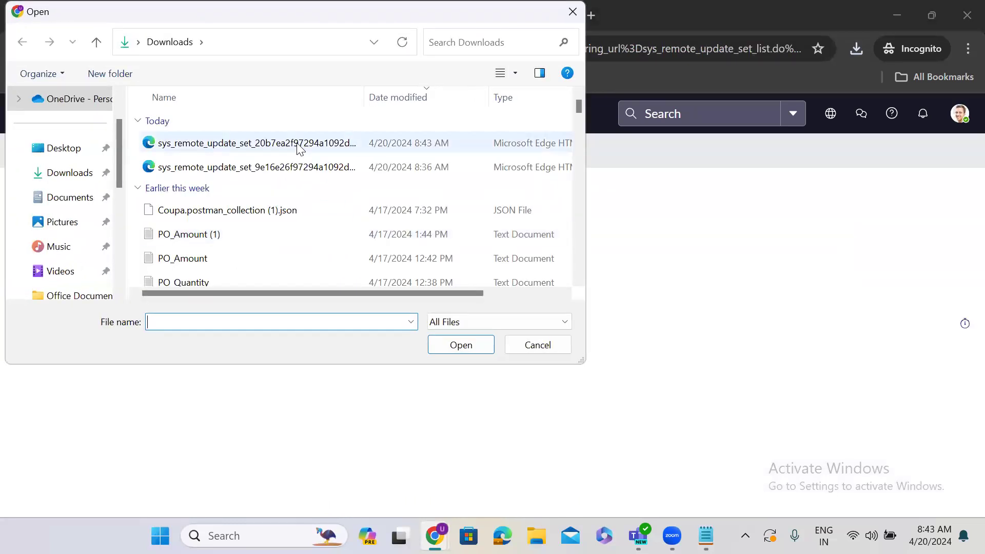
click(460, 345)
click(363, 299)
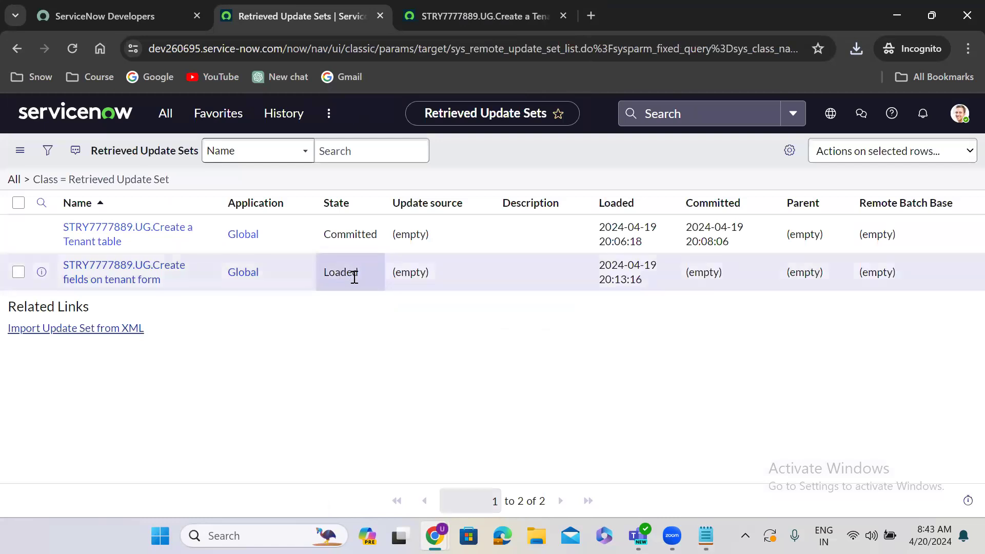
Open the loaded update set and preview it for conflicts.
middle_click(108, 270)
click(643, 8)
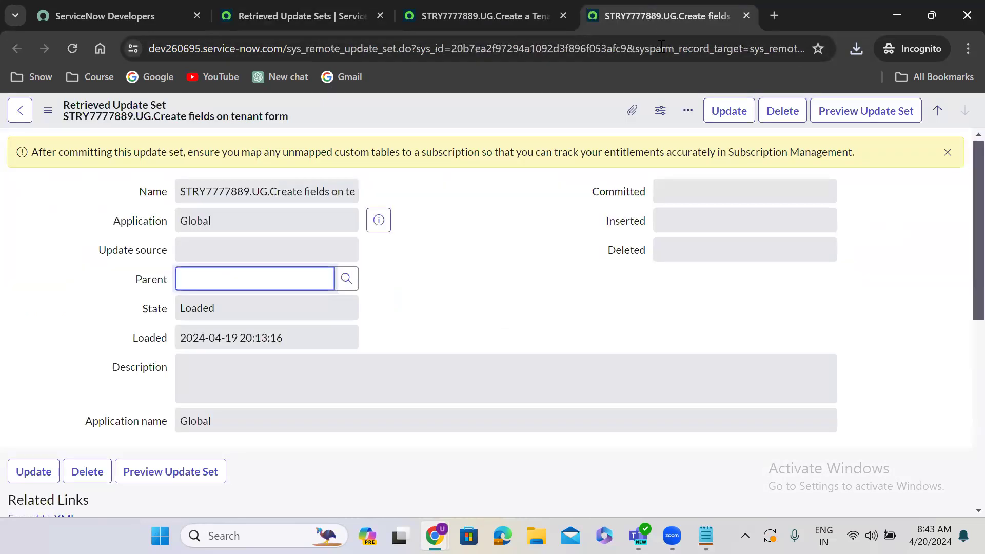
click(848, 113)
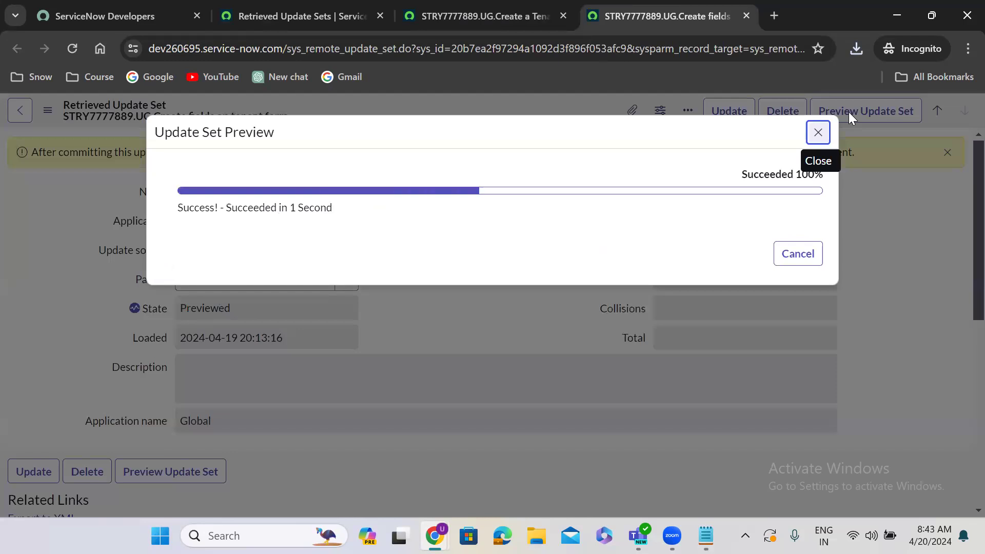
click(807, 248)
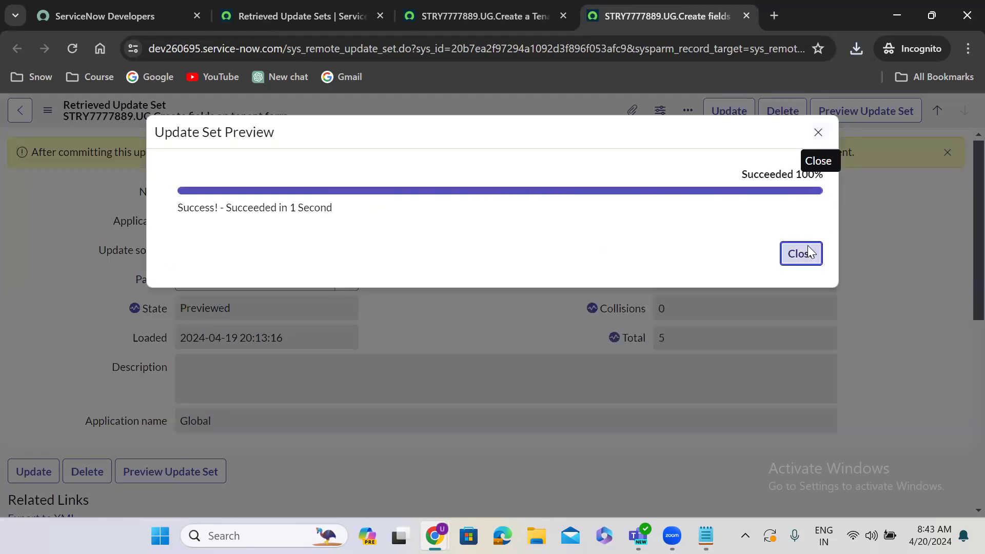
Commit the update set (4 inserted, 1 updated) and return to the Retrieved Update Sets list.
click(866, 111)
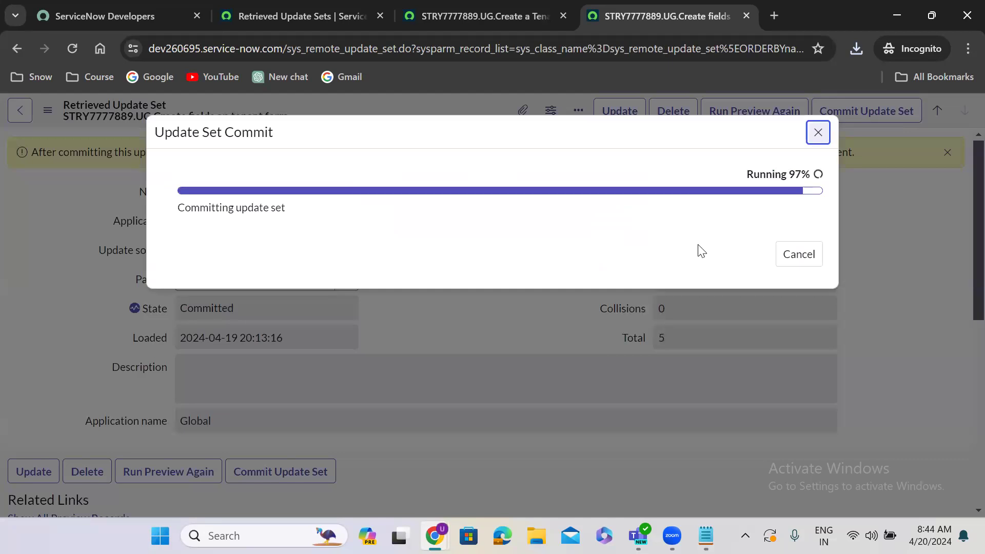
click(801, 252)
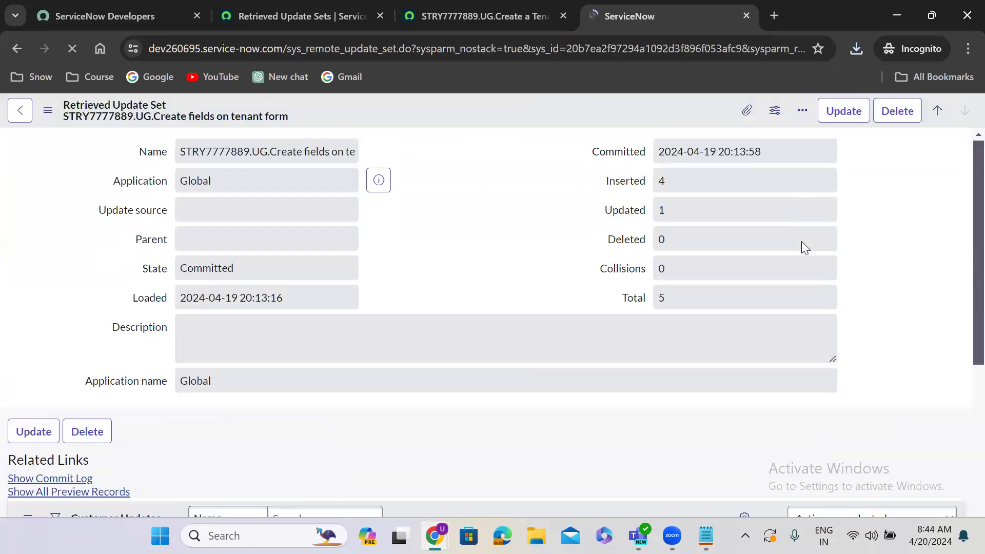
click(511, 203)
click(308, 2)
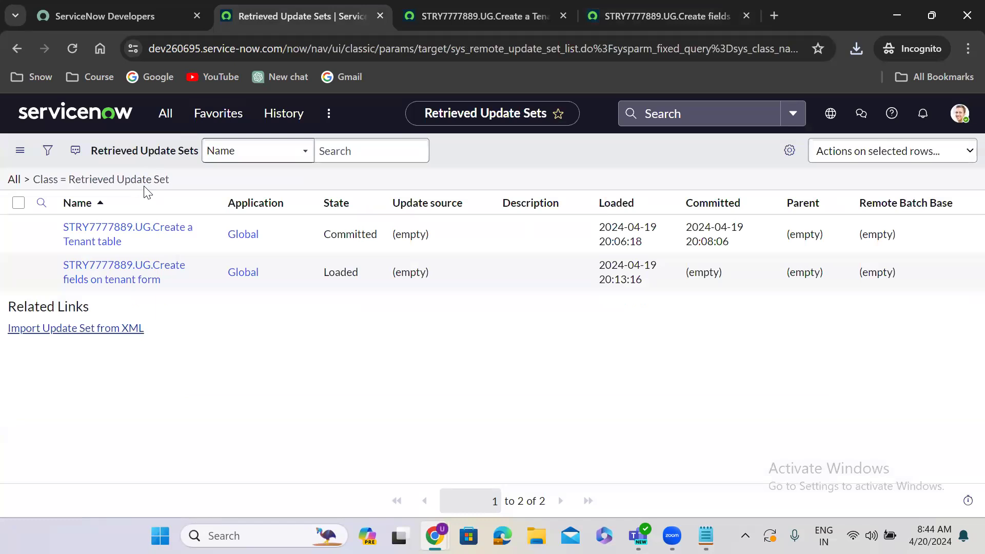
Refresh the list, then open a new Tenant record via the 'tenan' filter to check the form.
click(144, 183)
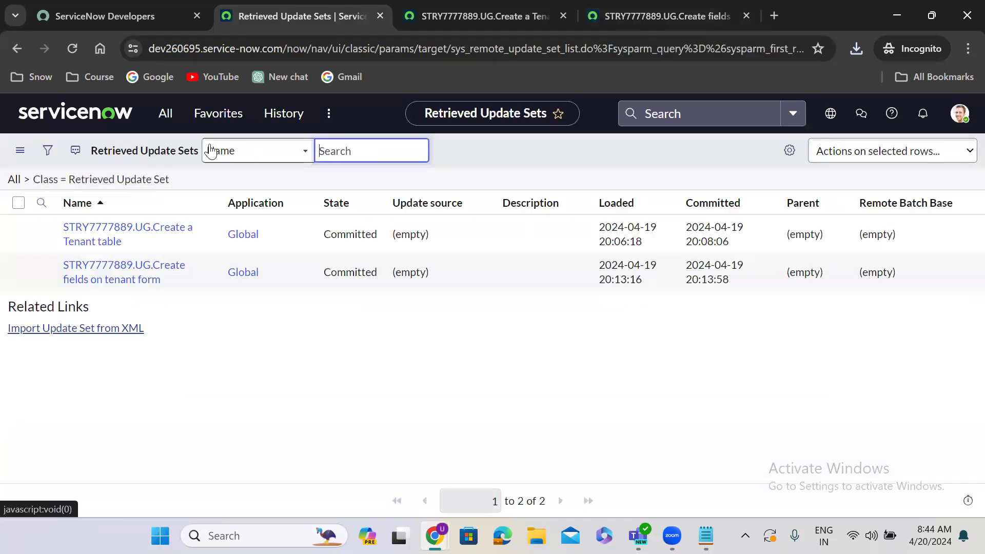
click(163, 123)
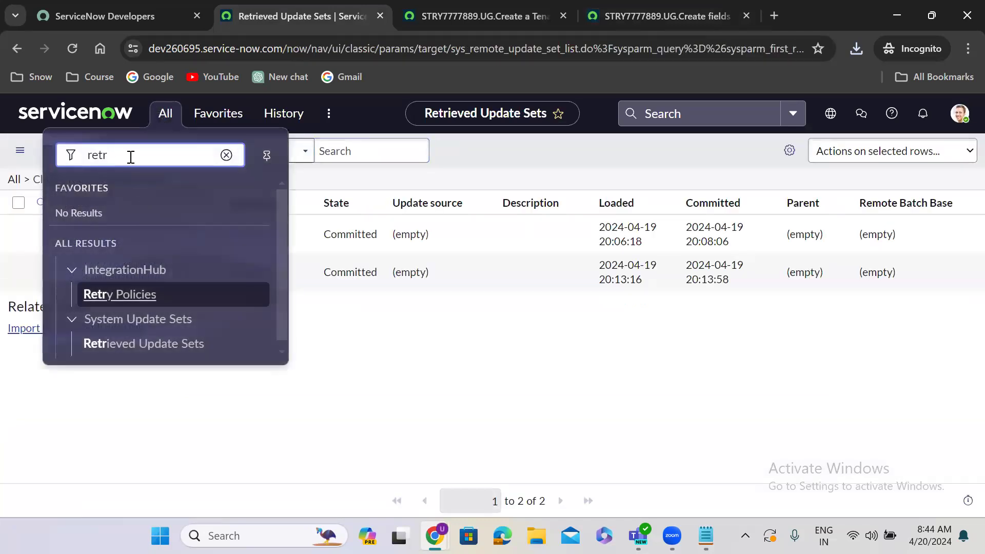
text(te)
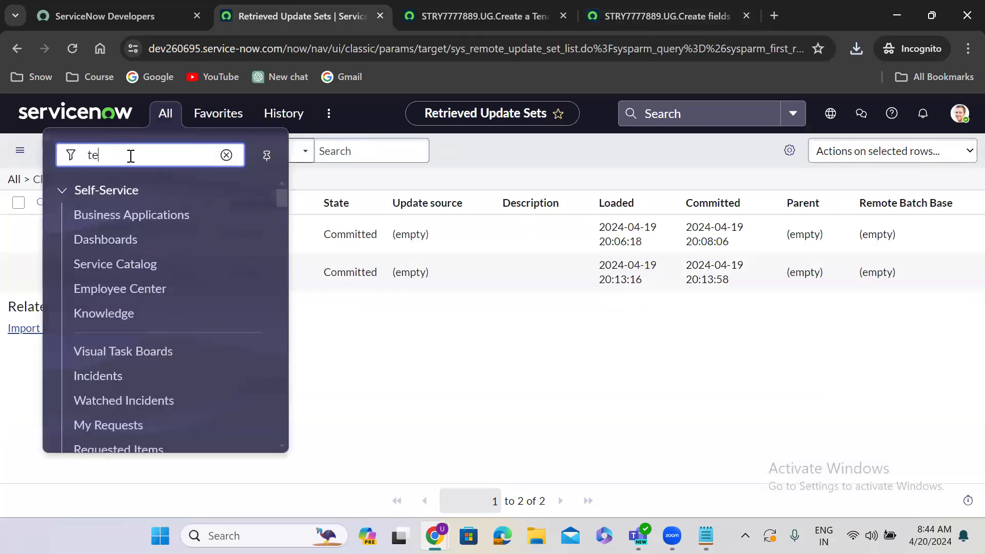
text(nan)
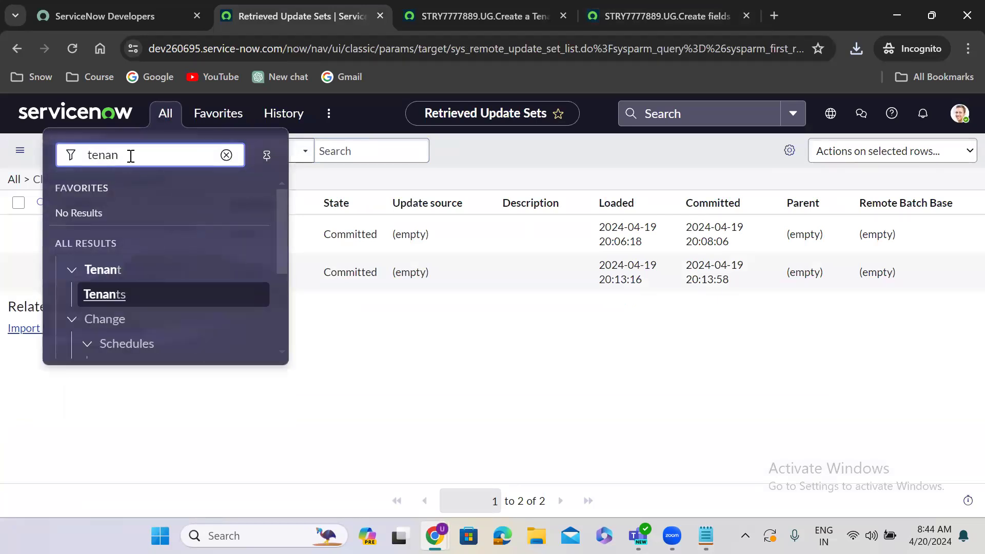
click(101, 296)
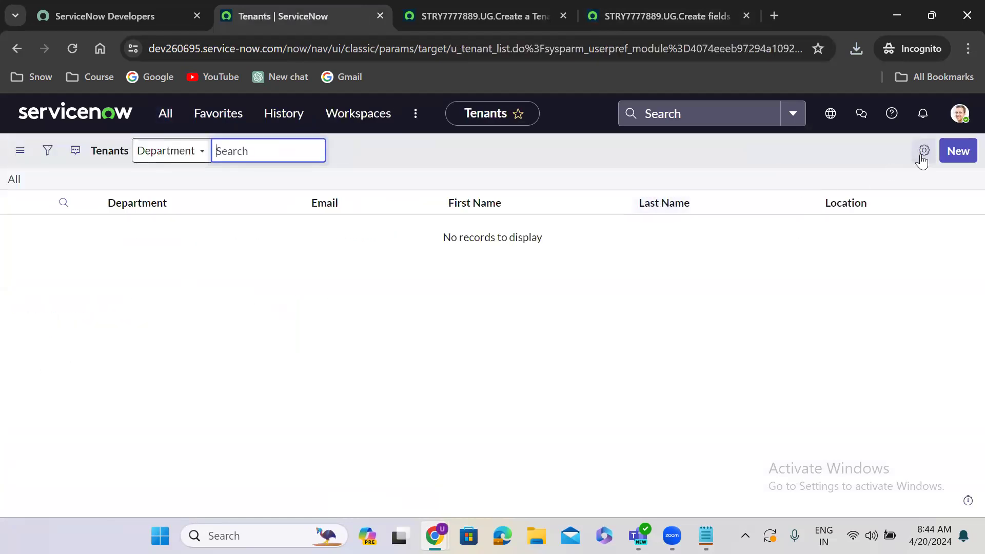
click(959, 150)
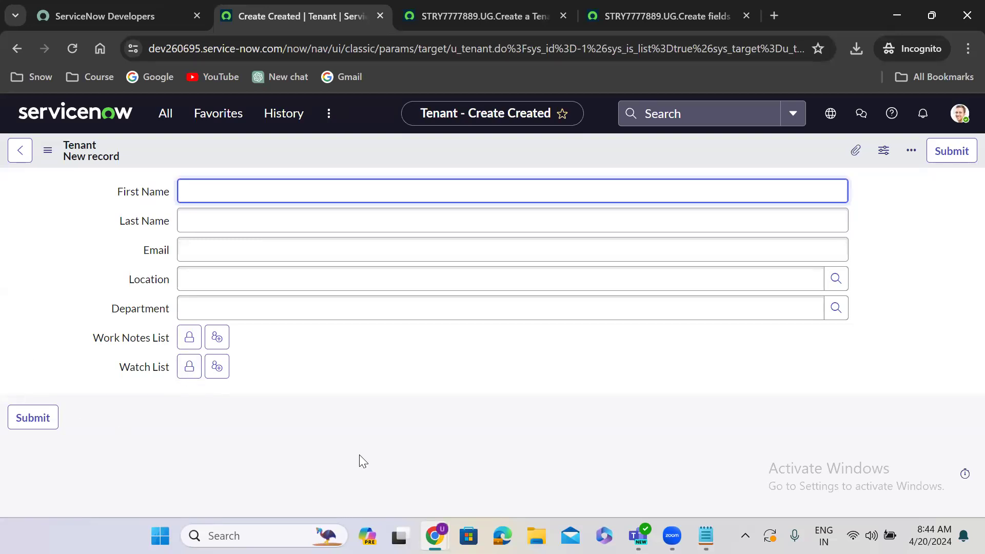
Minimize the target instance window and return to the source instance's update set.
key(alt+Tab)
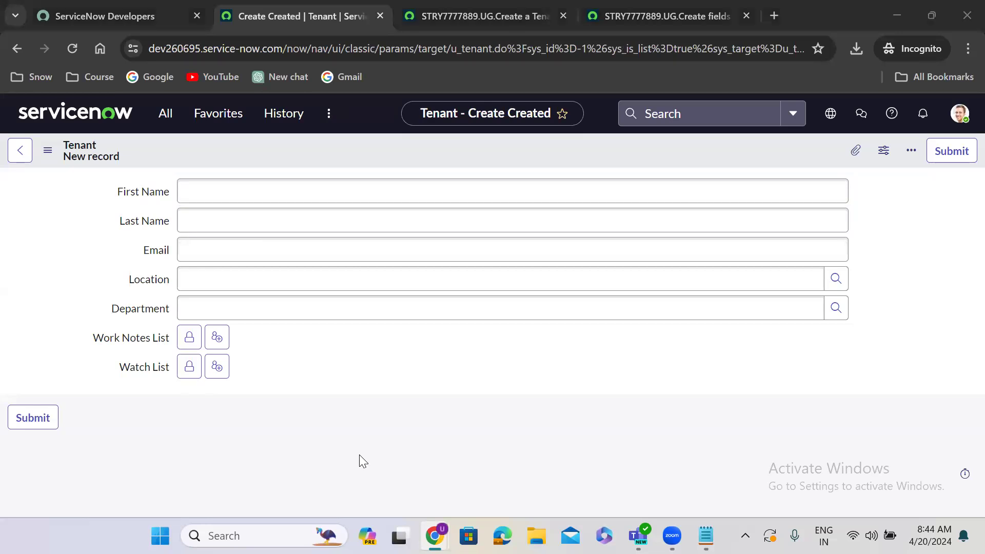
click(896, 16)
click(495, 206)
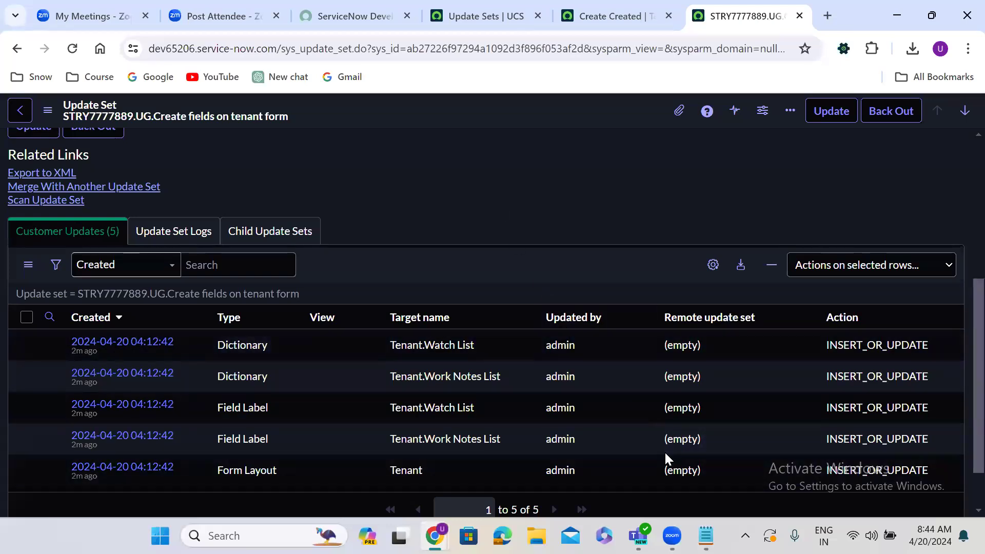
Delete the old tenant table notes in the Update Sets notes file.
click(704, 523)
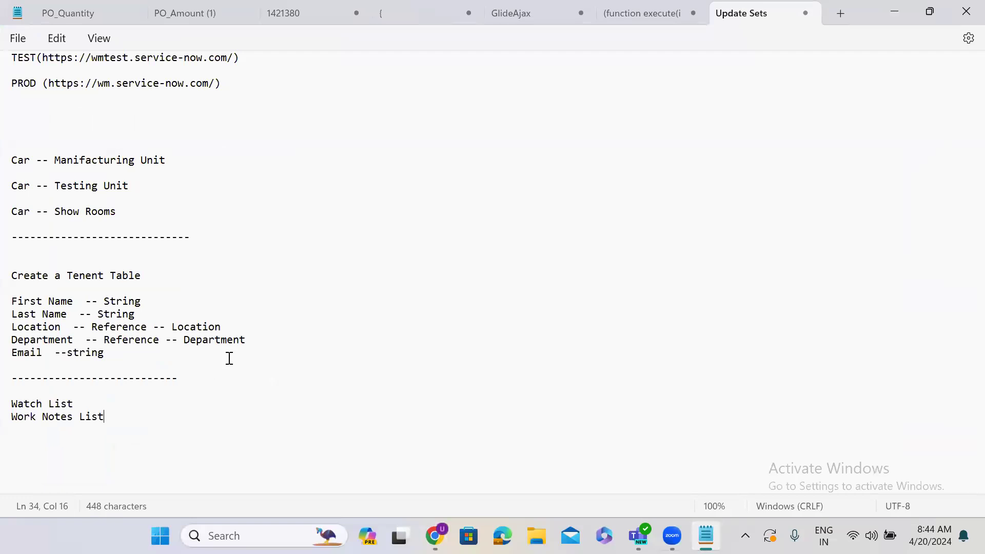
drag(107, 416, 16, 240)
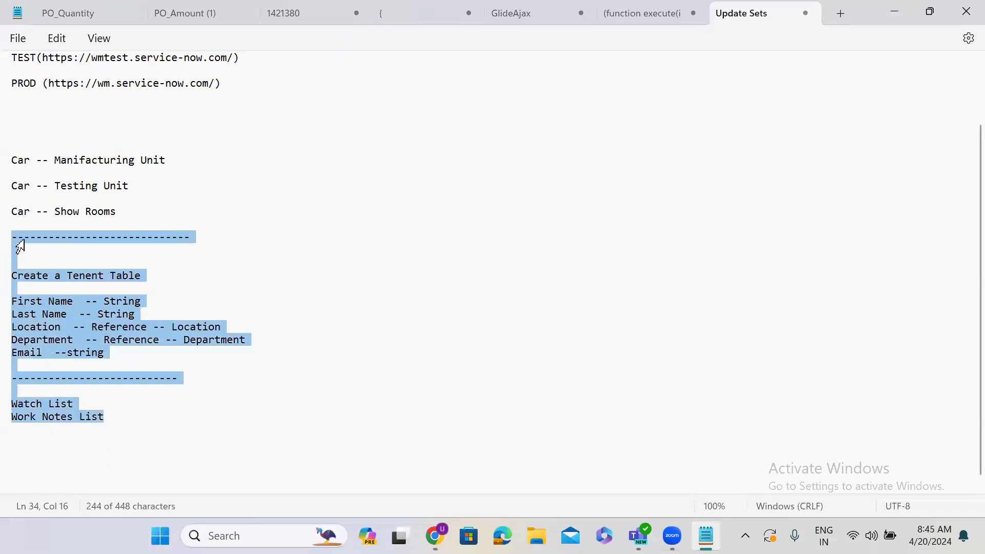
key(Delete)
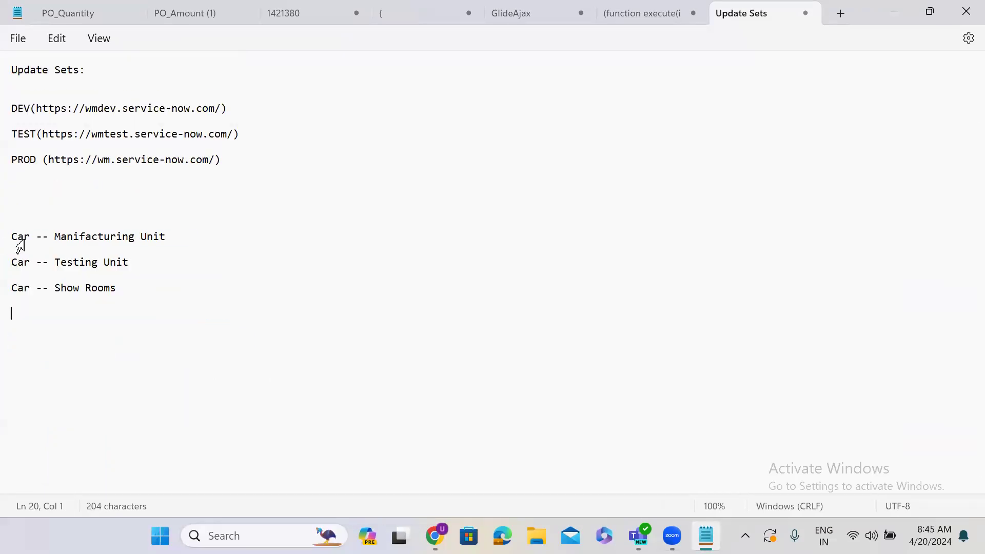
Write '3 Sections' with Notes, Related Records and System Information, then minimize Notepad.
key(Return)
text(3 Sections)
key(Return)
key(Return)
text(Notes)
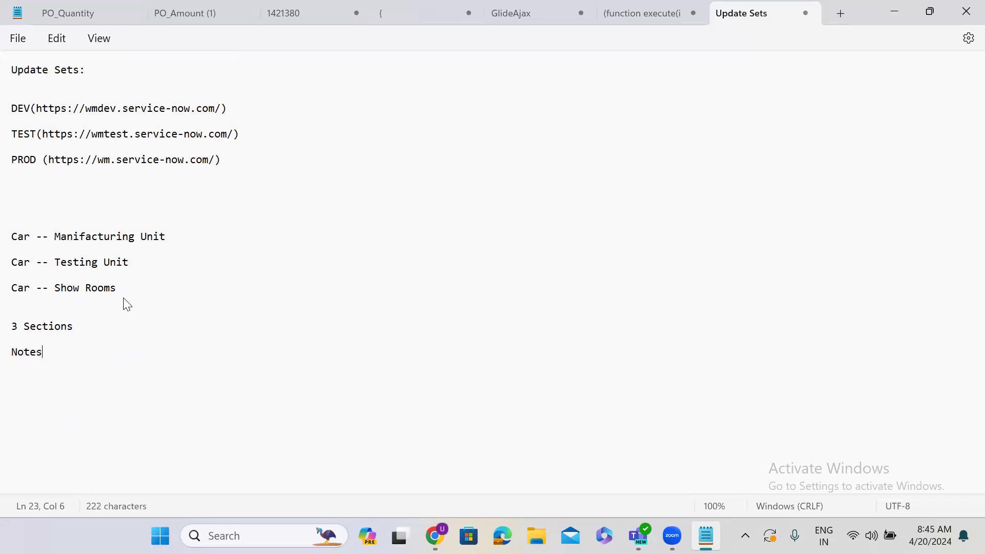
key(Return)
text(Related )
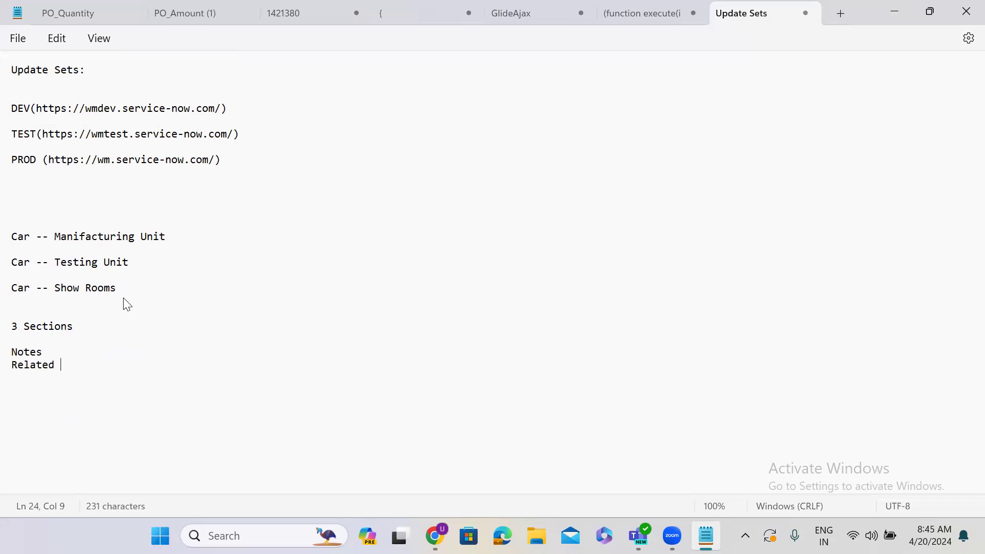
text(Records)
key(Return)
text(Syst)
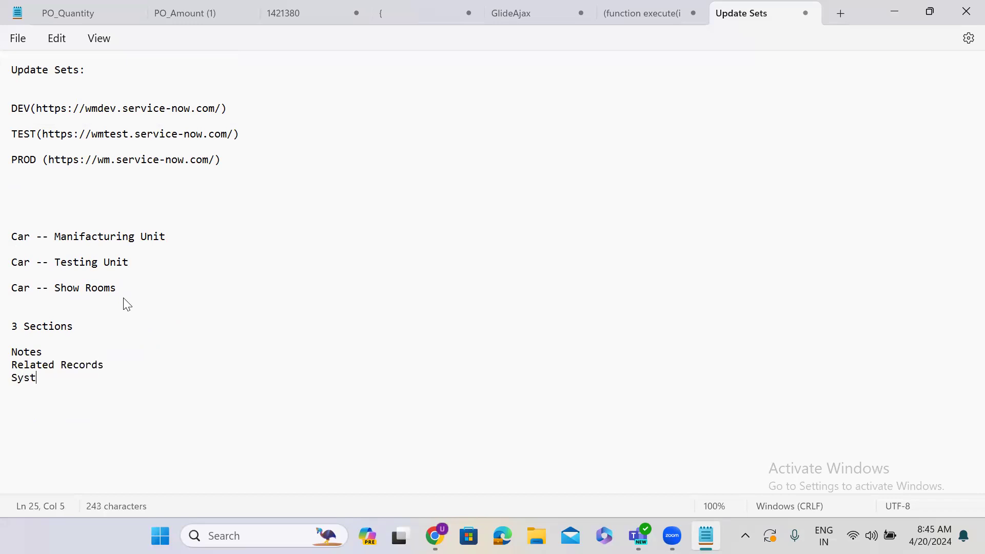
text(em Information)
key(Return)
key(Return)
click(893, 11)
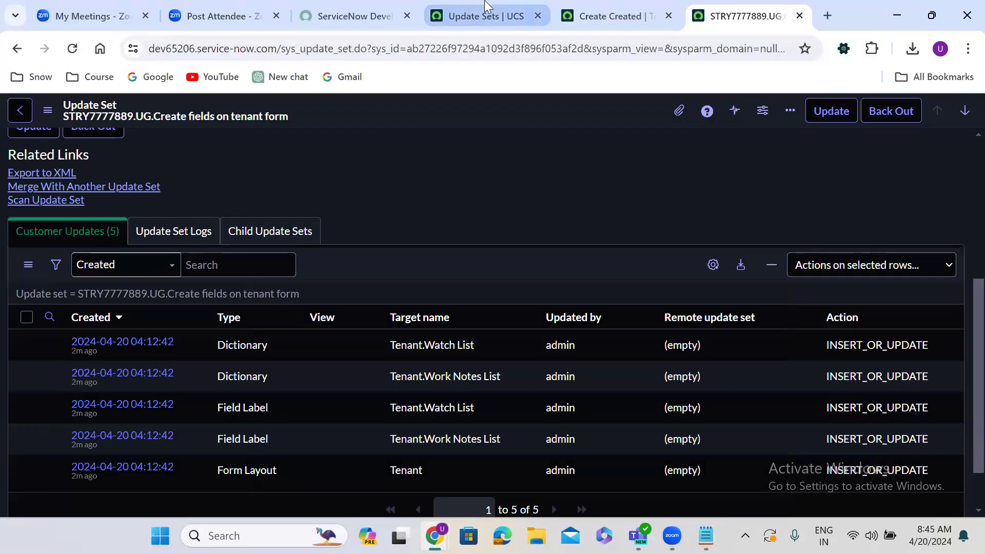
Create a new update set named 'STRY0000000.UG.create sections' and submit it as current.
click(486, 11)
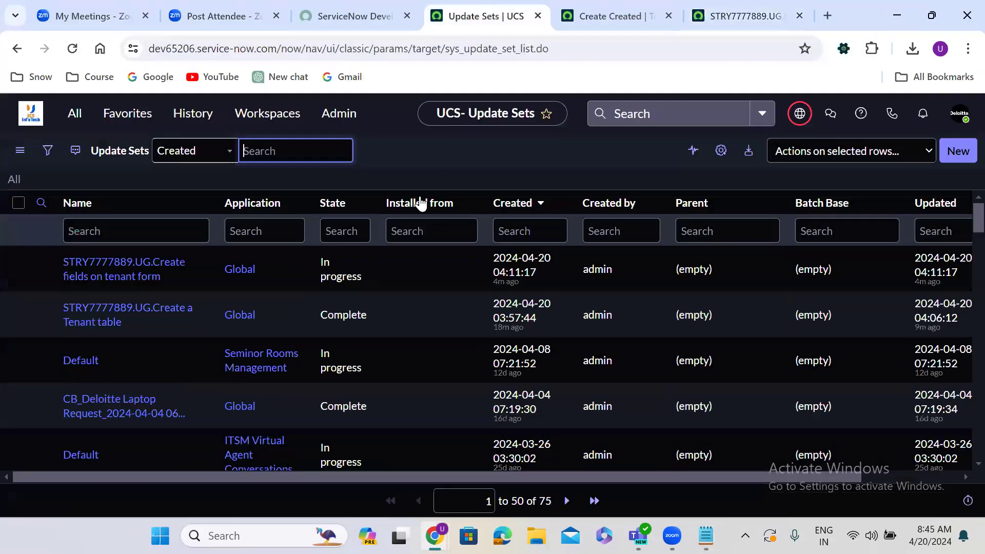
click(963, 151)
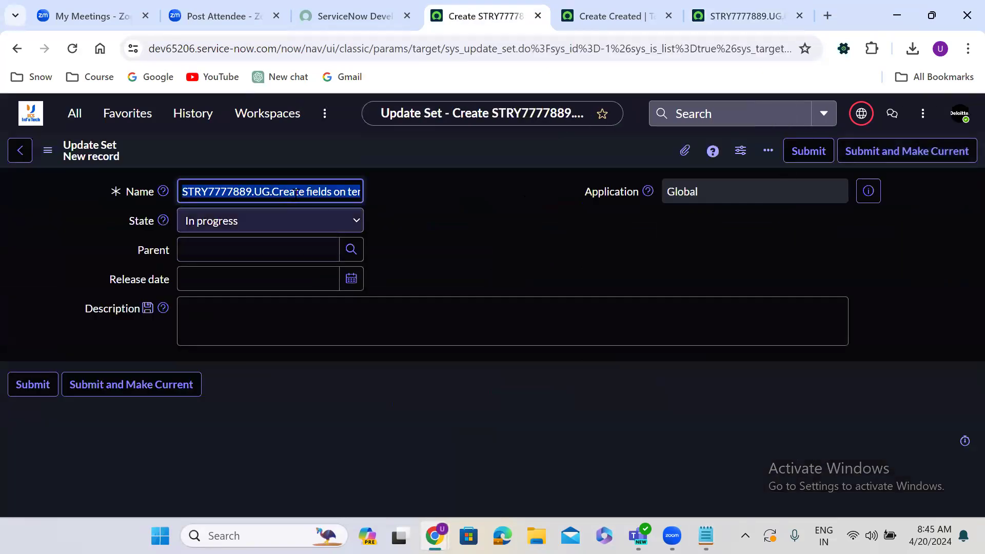
click(209, 192)
drag(208, 192, 252, 191)
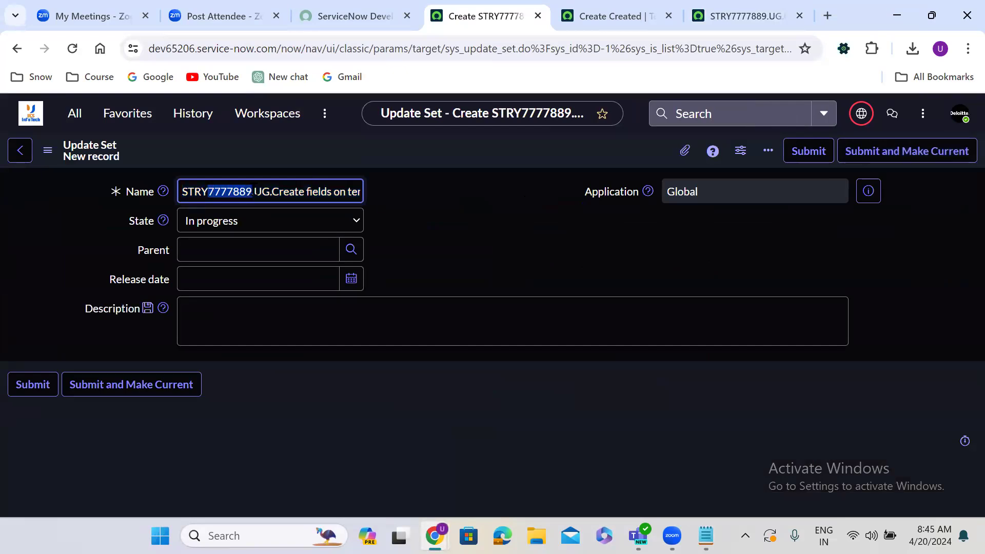
text(0000000)
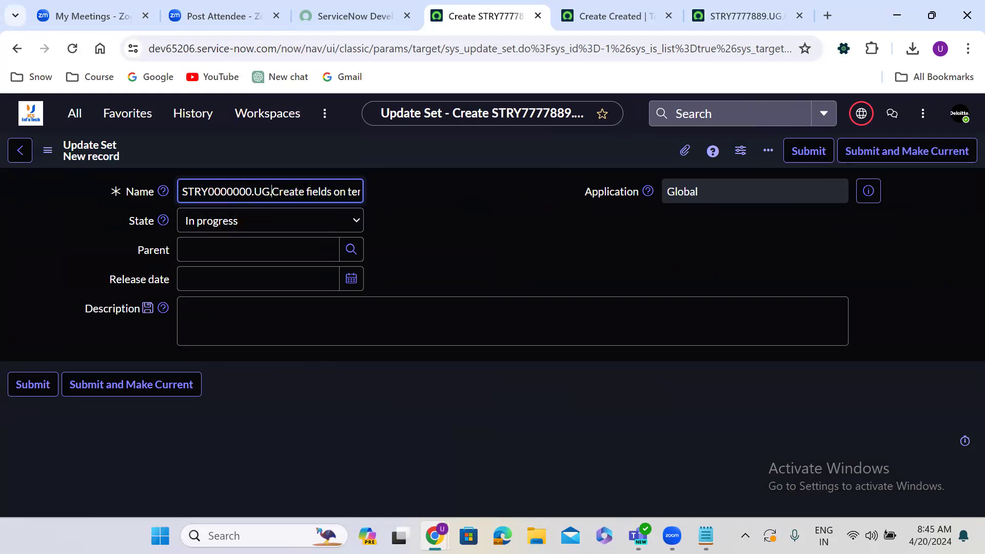
drag(273, 192, 455, 184)
text(create)
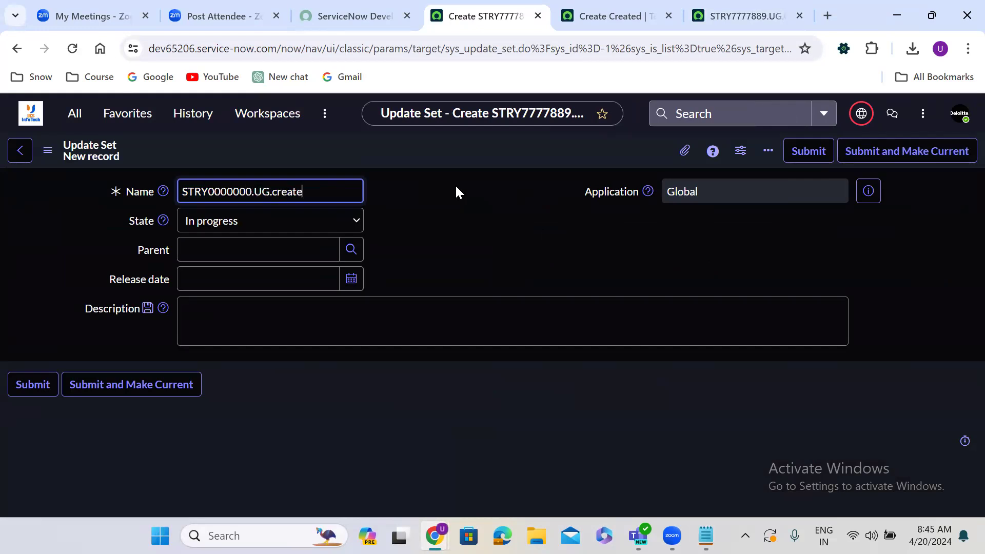
text( sections)
click(431, 258)
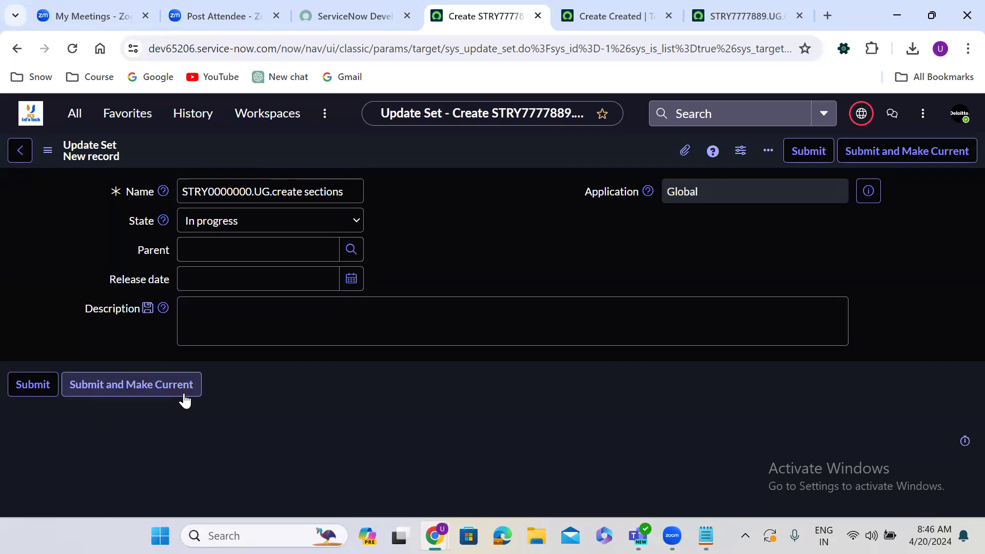
click(42, 386)
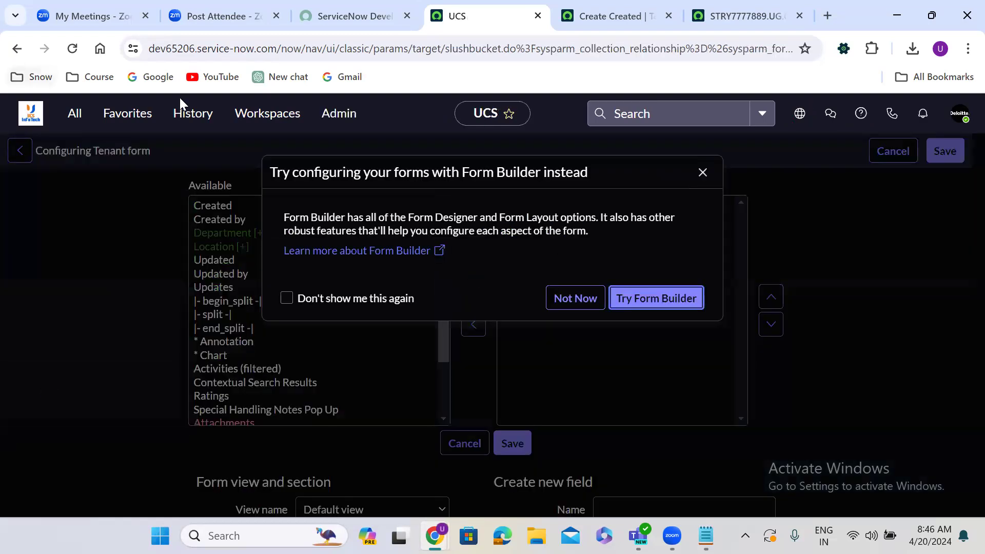
Dismiss the Form Builder suggestion and open the create sections update set in a new tab.
click(702, 173)
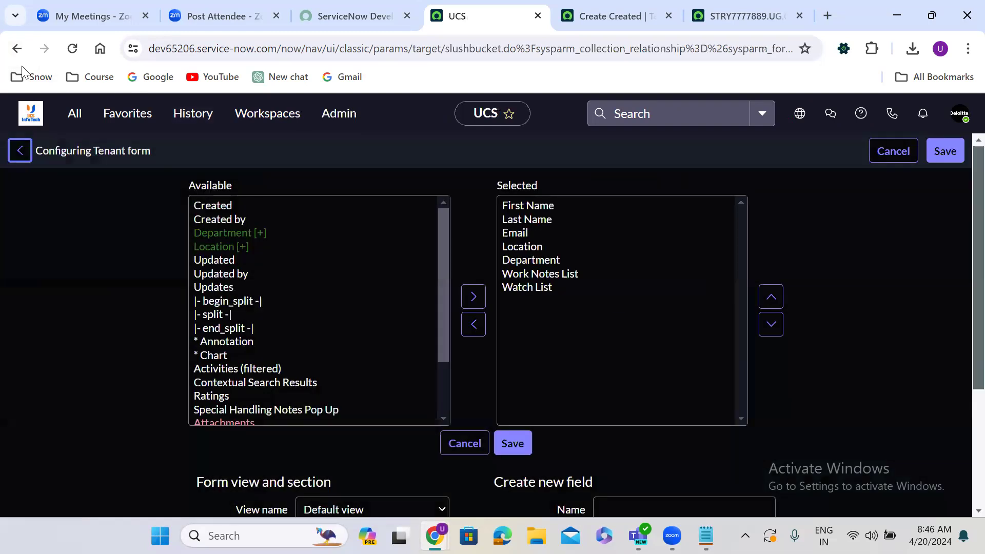
click(18, 51)
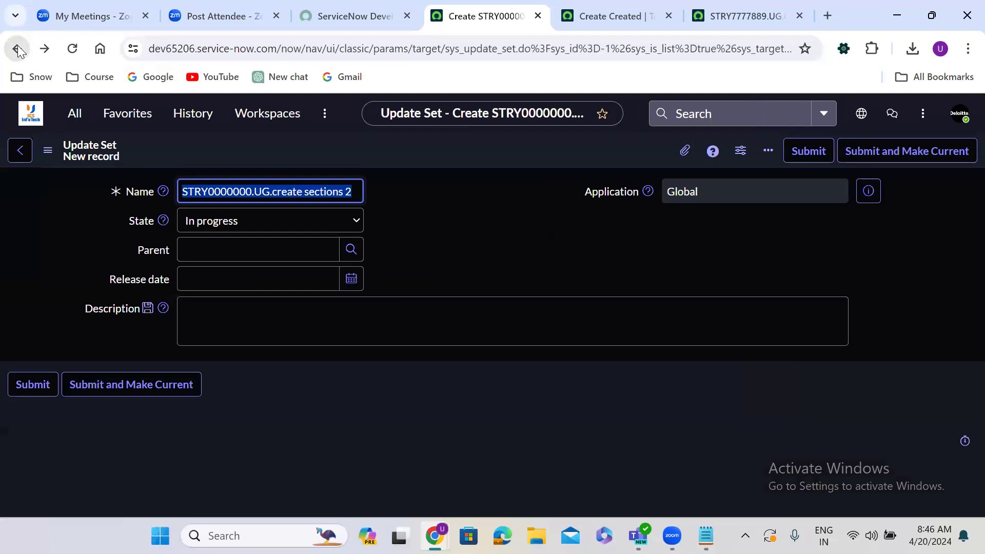
click(18, 49)
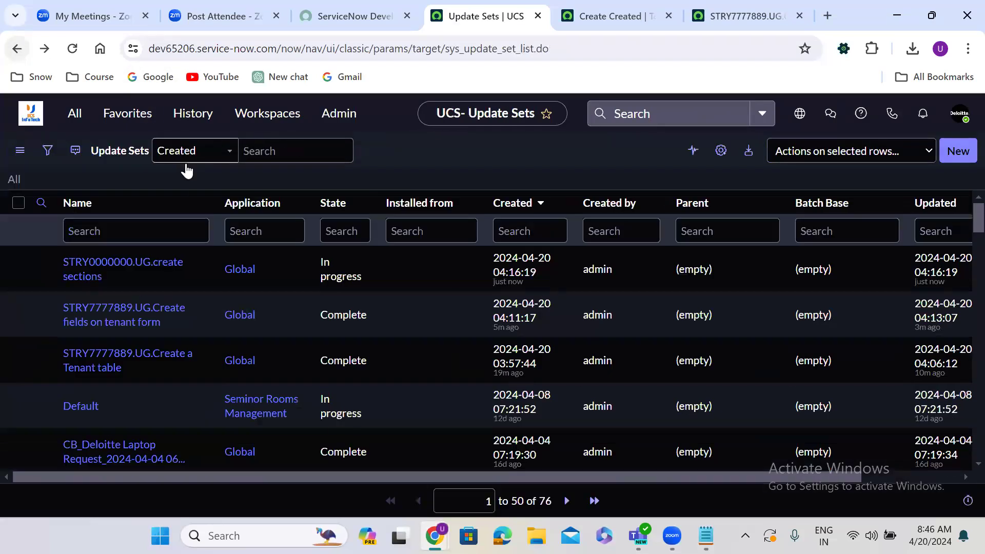
middle_click(92, 269)
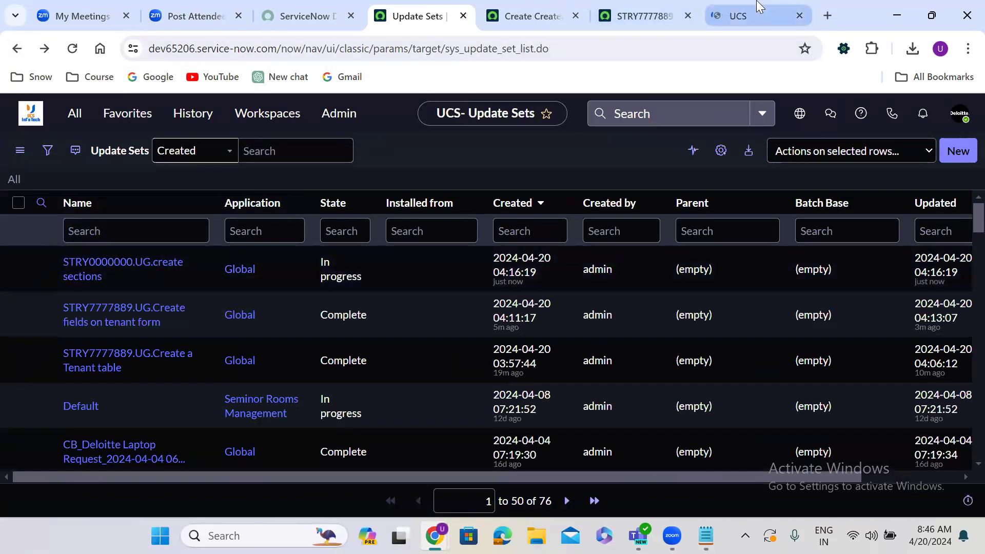
key(ctrl+9)
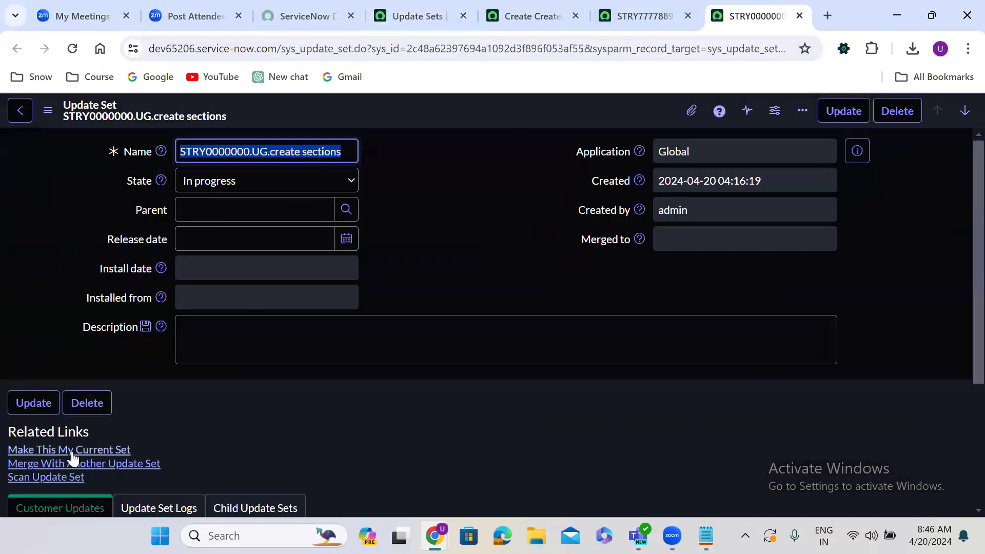
Make 'STRY0000000.UG.create sections' the current update set and confirm it shows In progress.
click(89, 453)
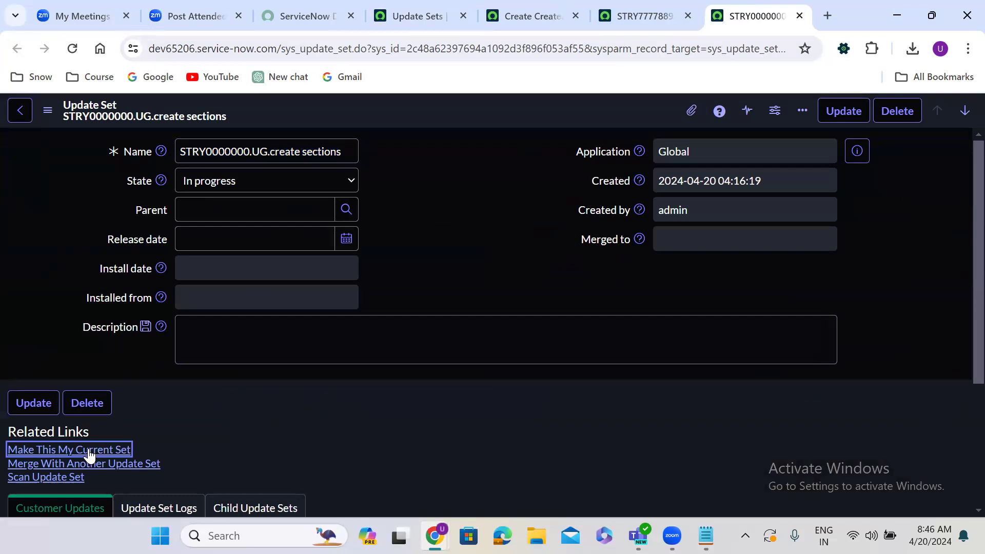
click(73, 49)
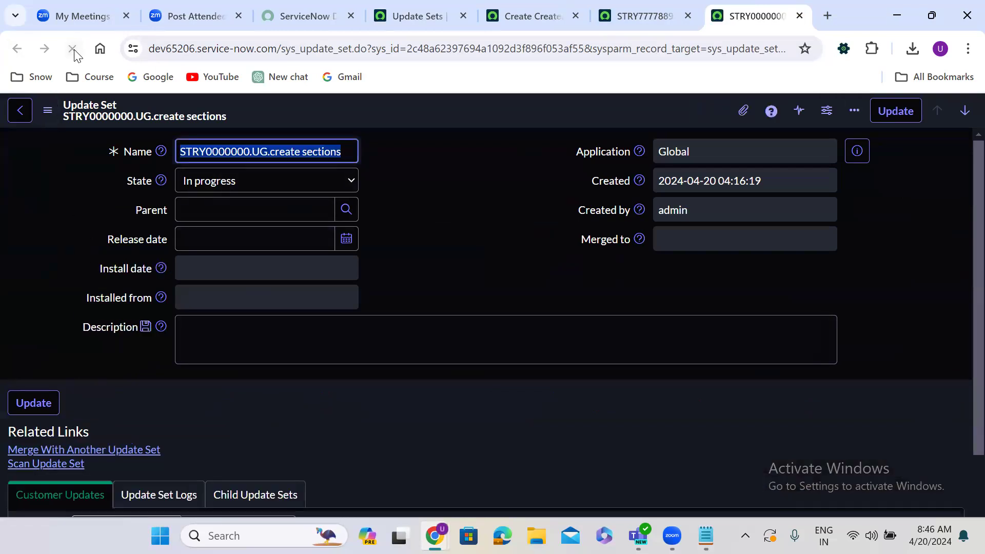
click(424, 249)
scroll(424, 249, down, 3)
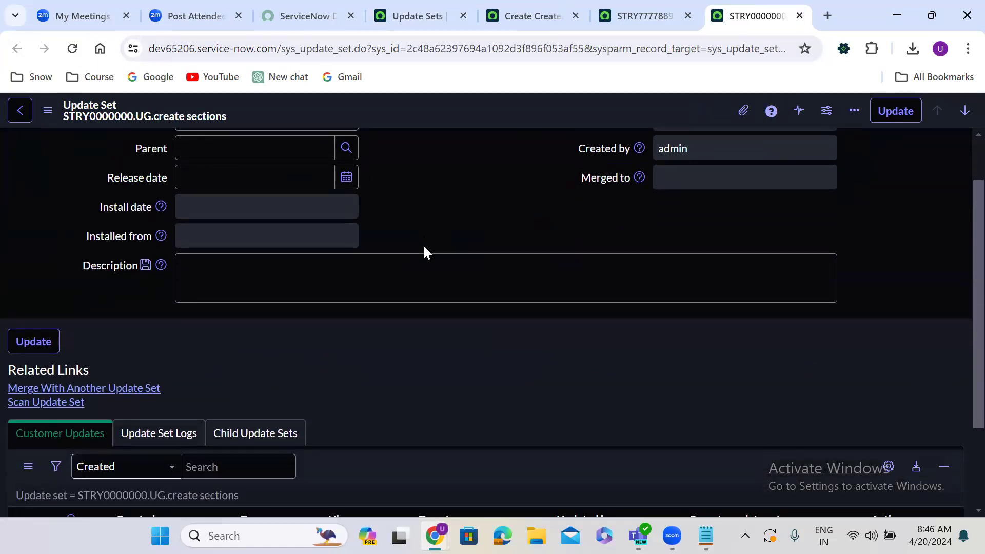
scroll(425, 248, down, 2)
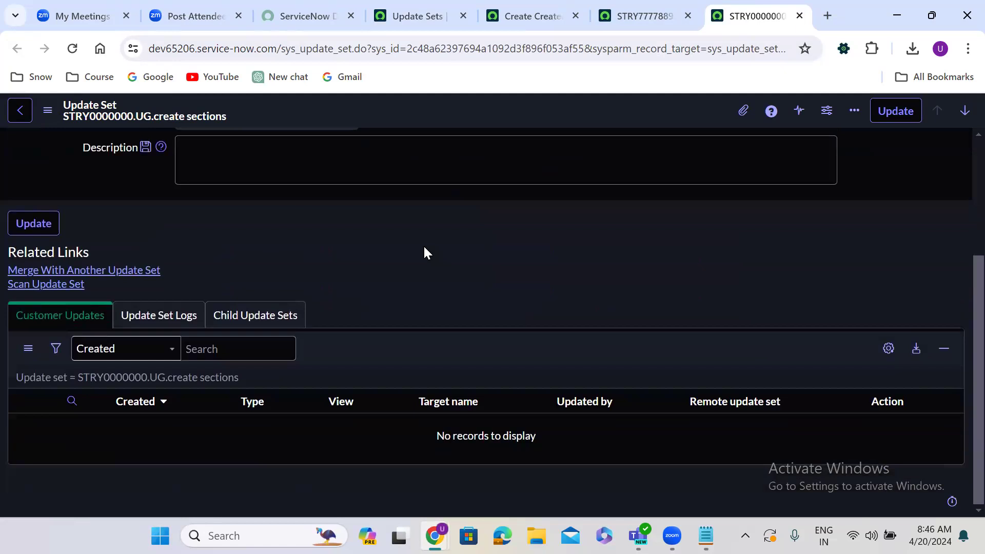
scroll(424, 251, up, 3)
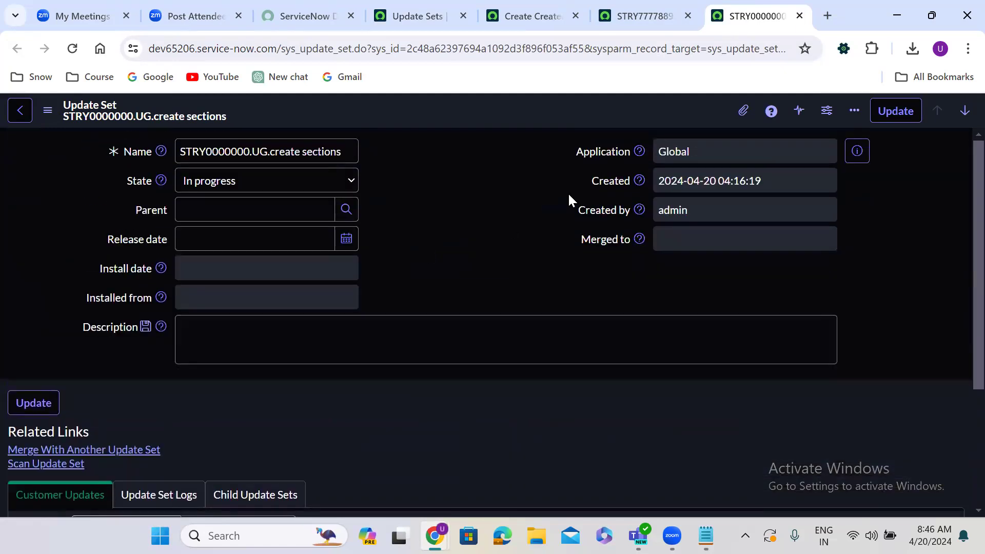
click(409, 15)
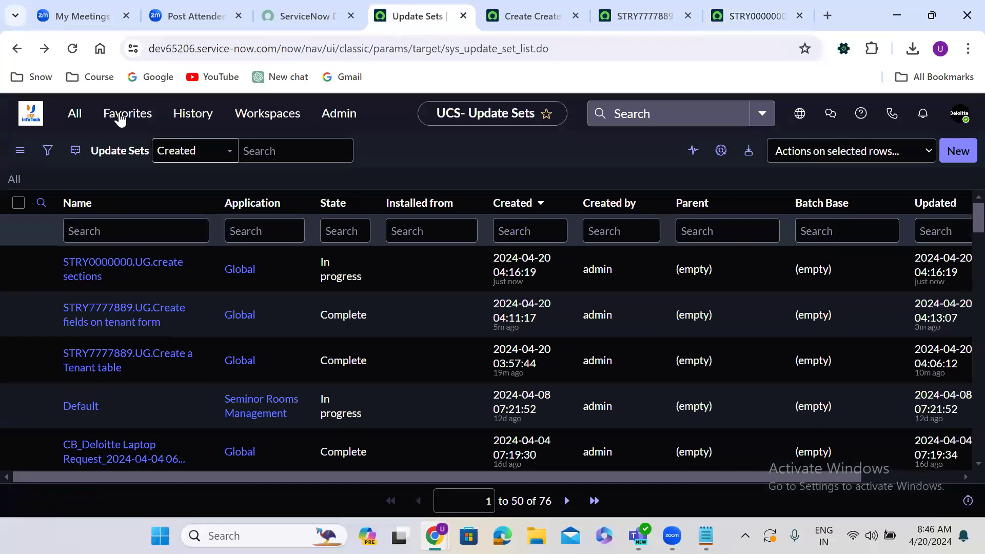
click(74, 112)
Open the Tenant form layout and create a new section captioned 'Notes'.
click(522, 21)
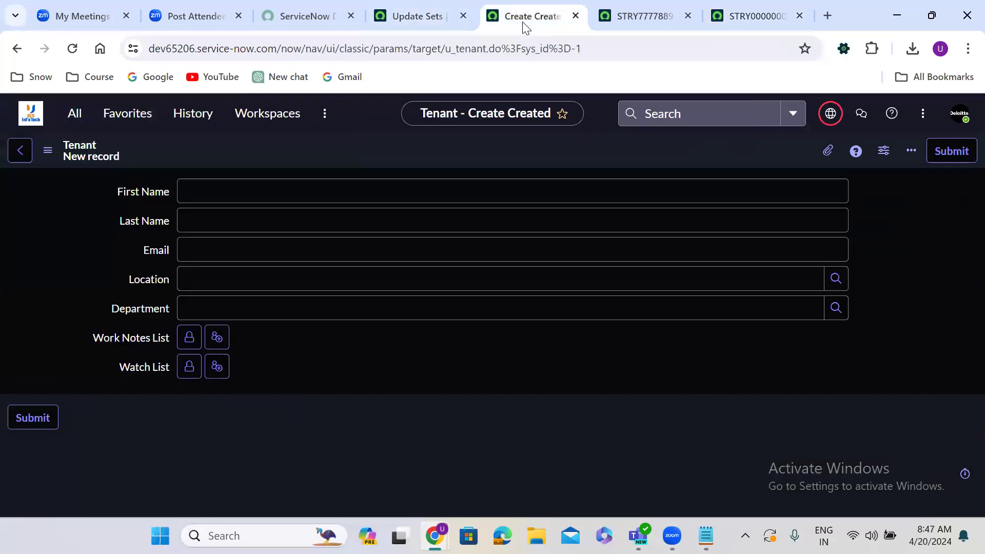
right_click(359, 140)
mouse_move(456, 167)
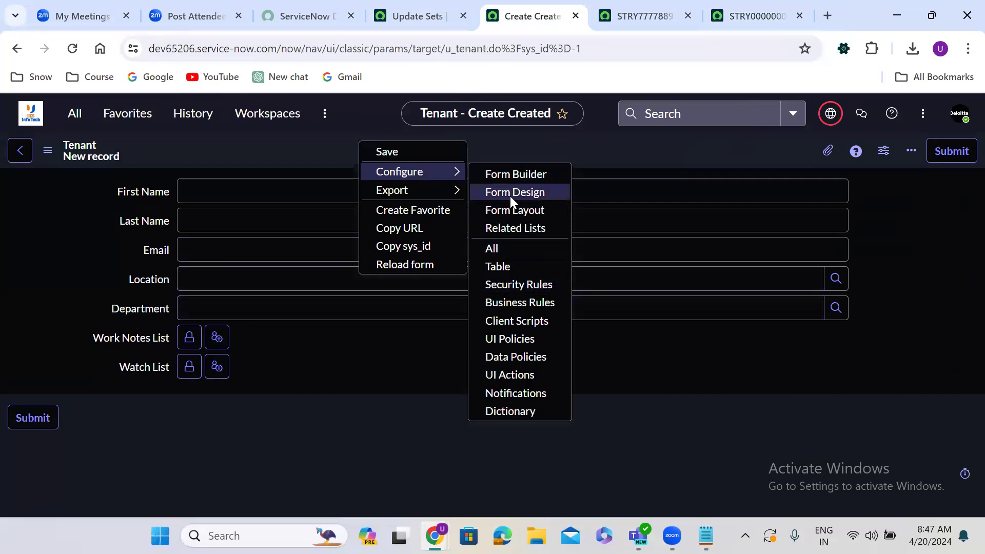
click(520, 213)
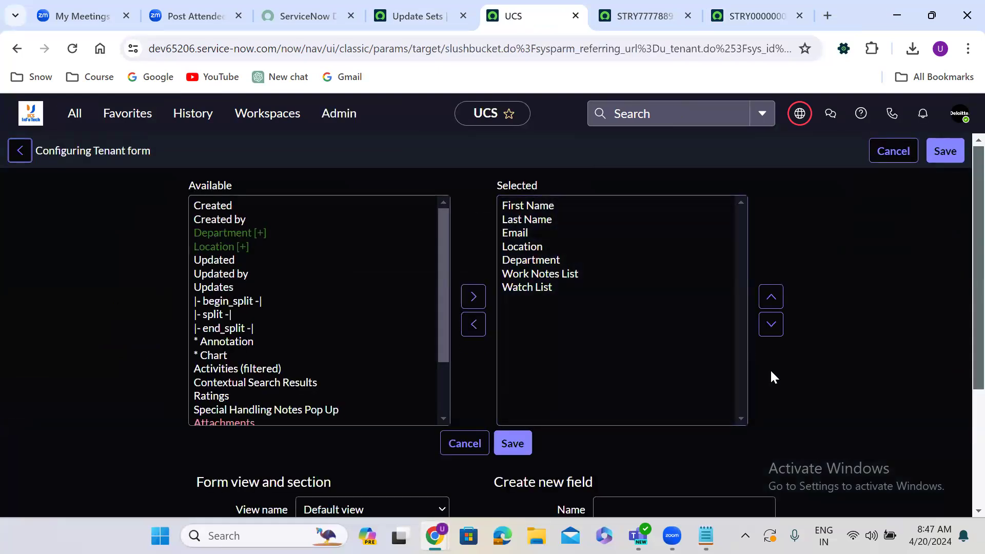
scroll(771, 371, down, 2)
scroll(770, 369, down, 1)
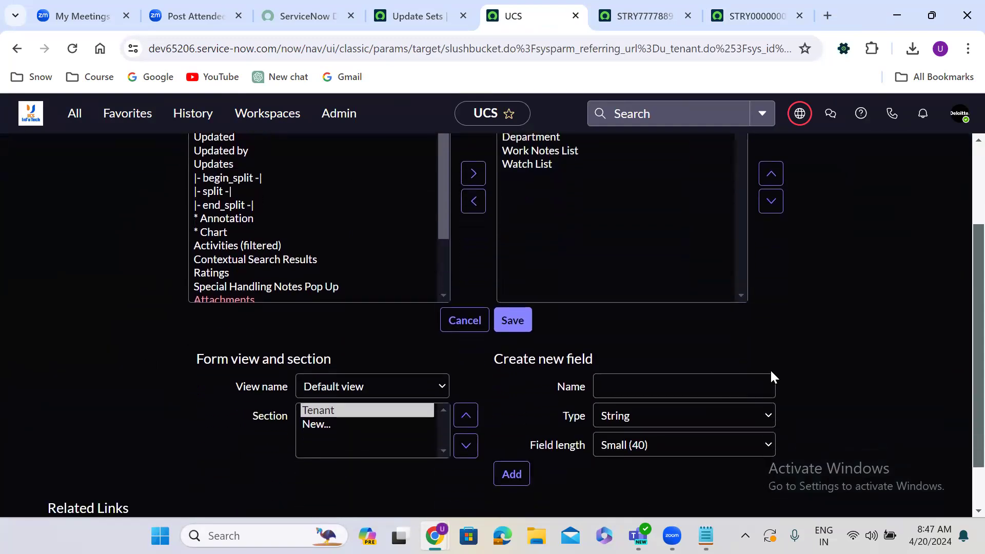
click(347, 393)
text(Notes)
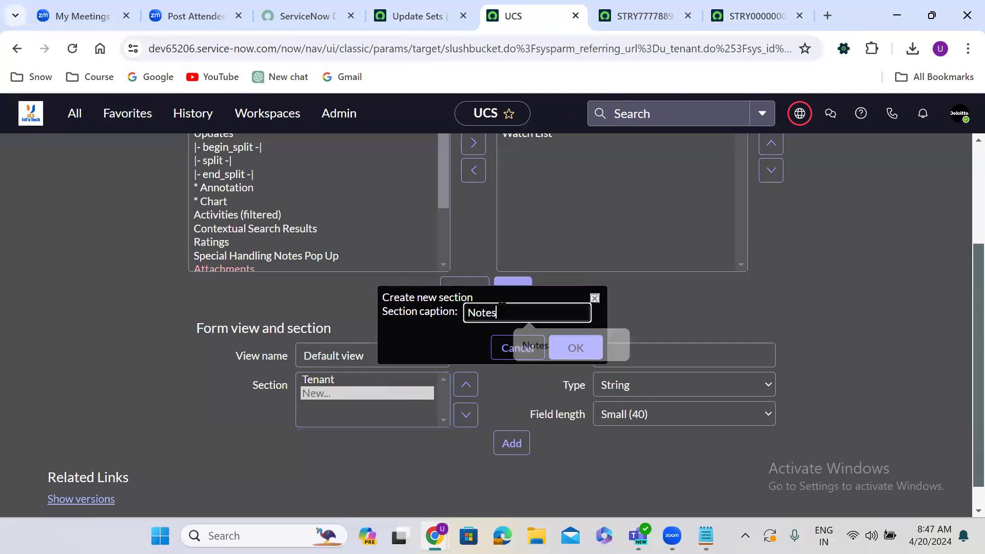
click(569, 348)
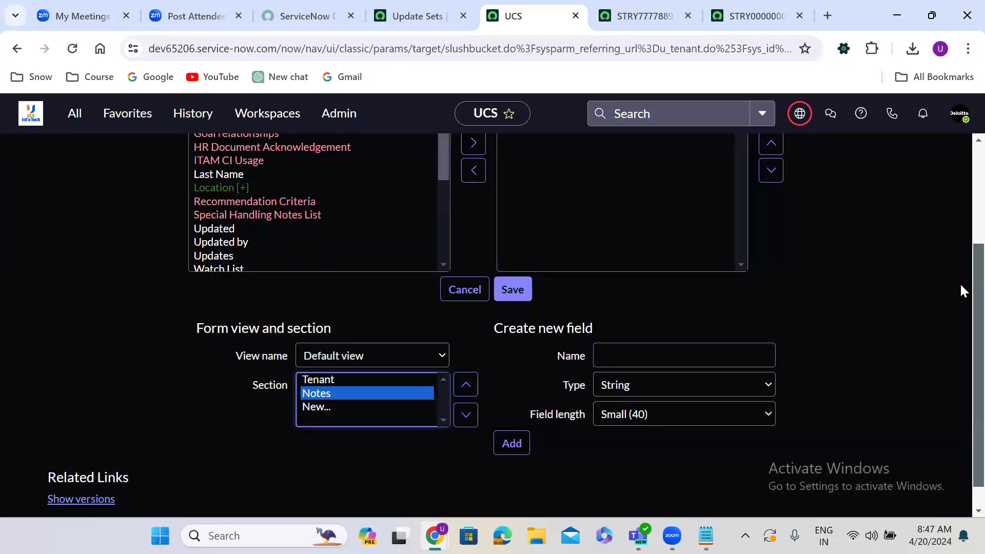
Move Watch List and Work Notes List into the Notes section and save.
scroll(960, 289, up, 3)
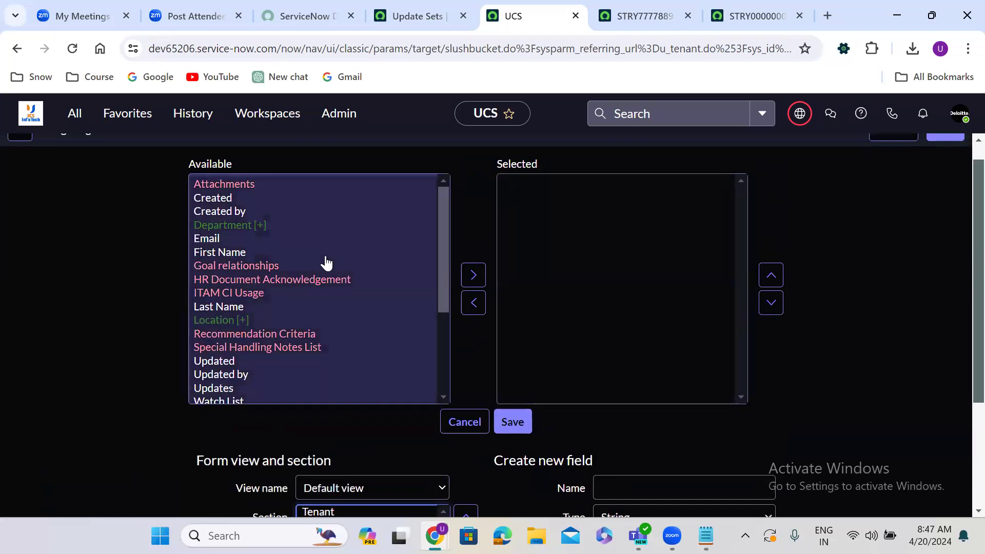
click(227, 241)
key(End)
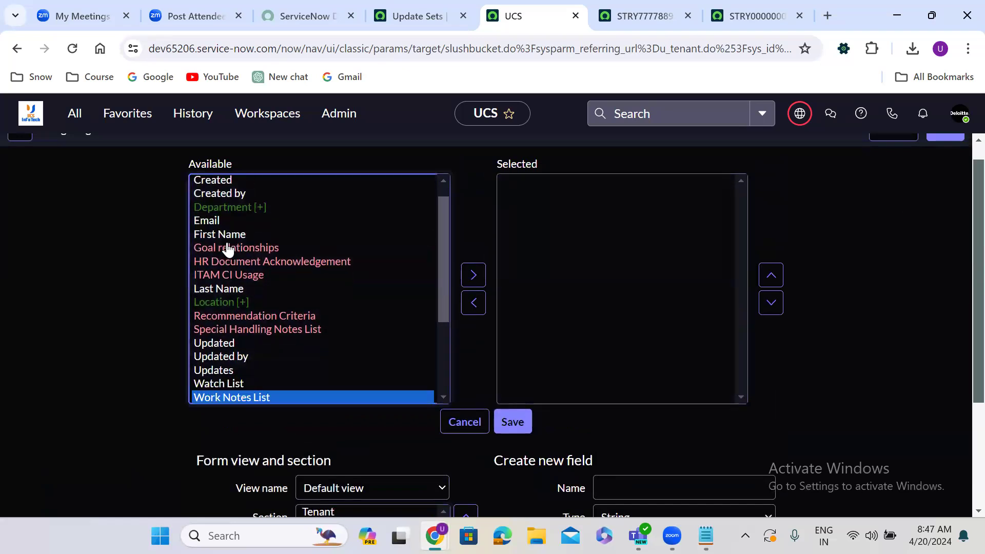
double_click(238, 386)
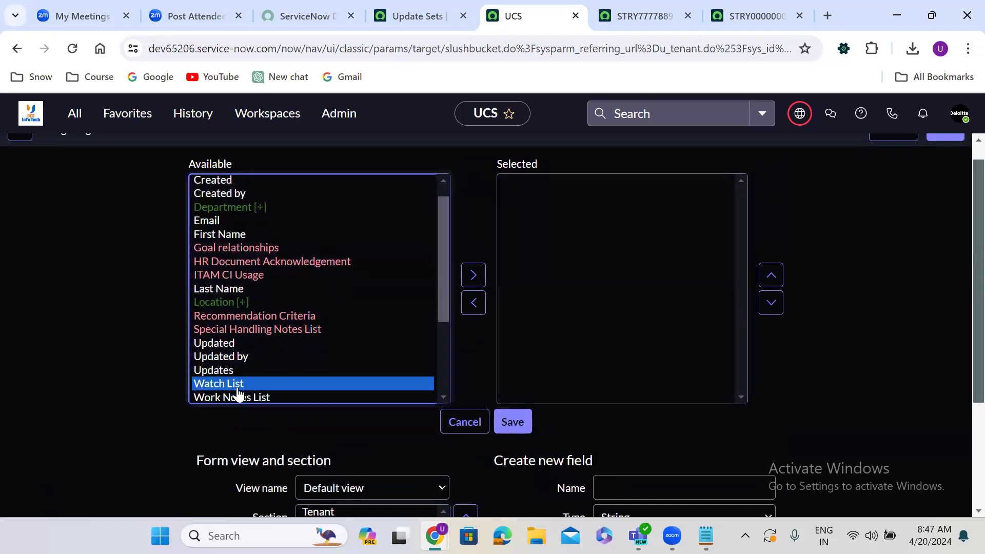
double_click(238, 389)
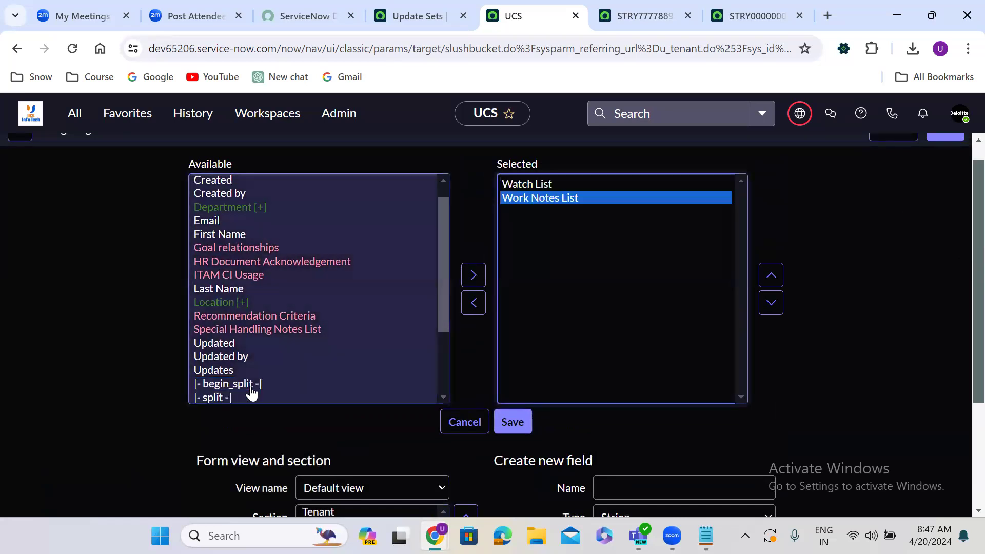
click(510, 424)
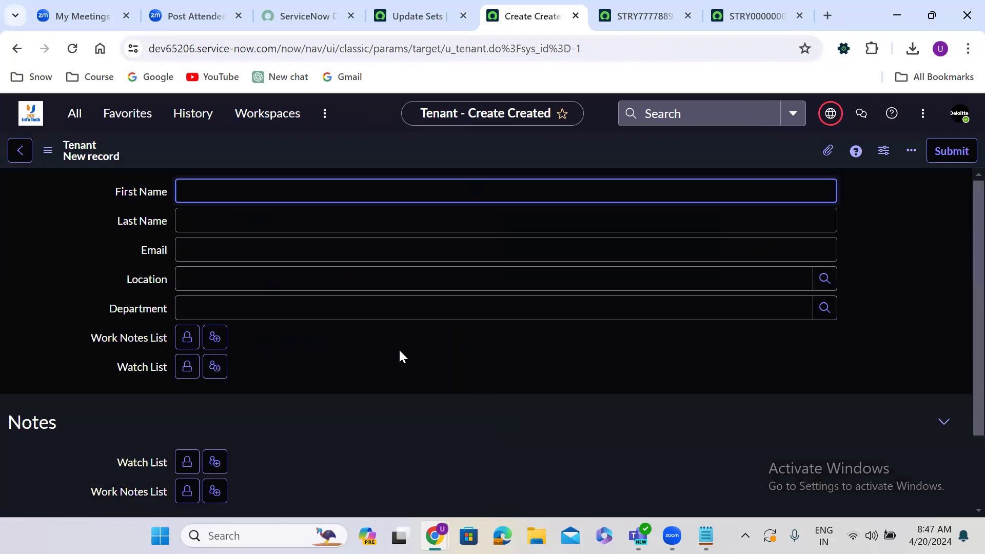
Reopen the Tenant form layout and create a new section captioned 'Related Records'.
drag(404, 155, 391, 149)
right_click(391, 151)
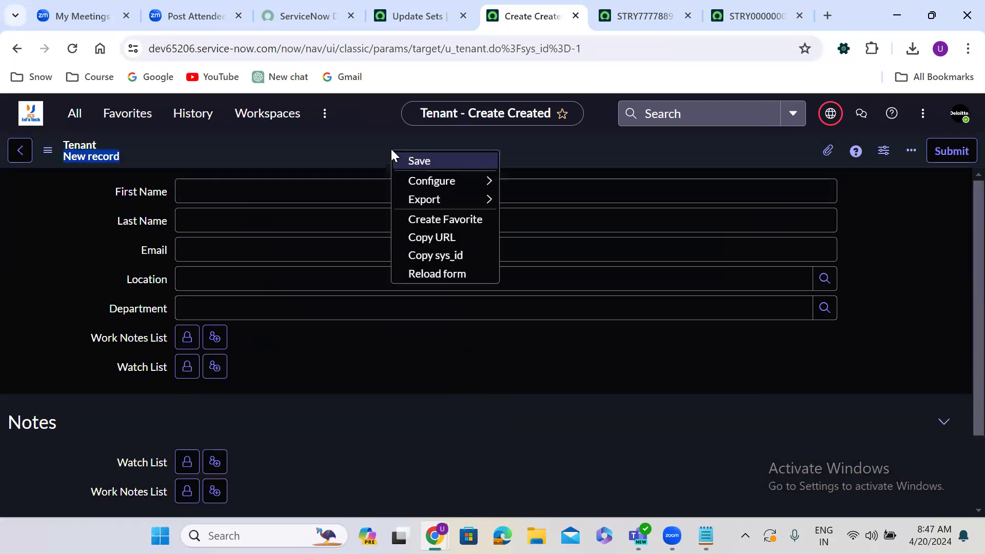
mouse_move(468, 183)
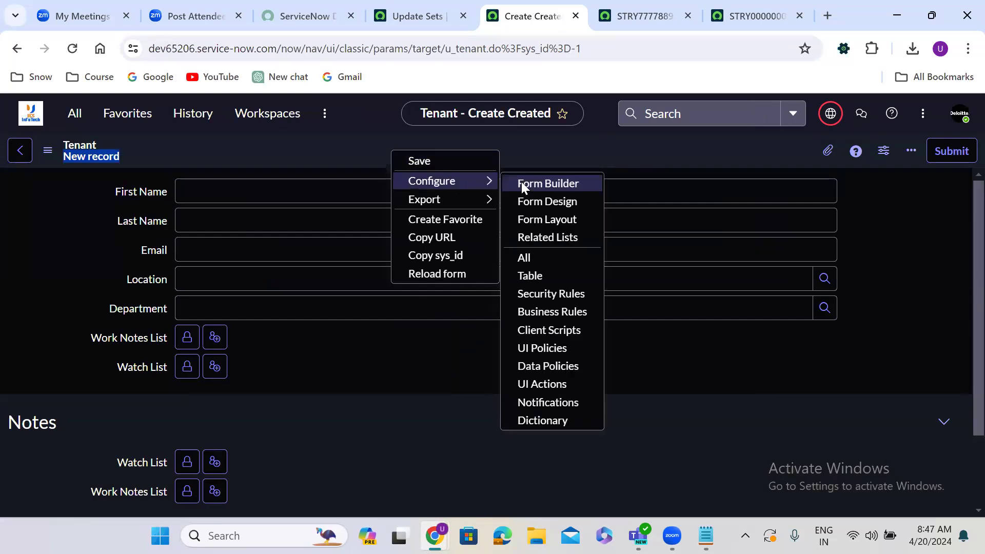
click(563, 220)
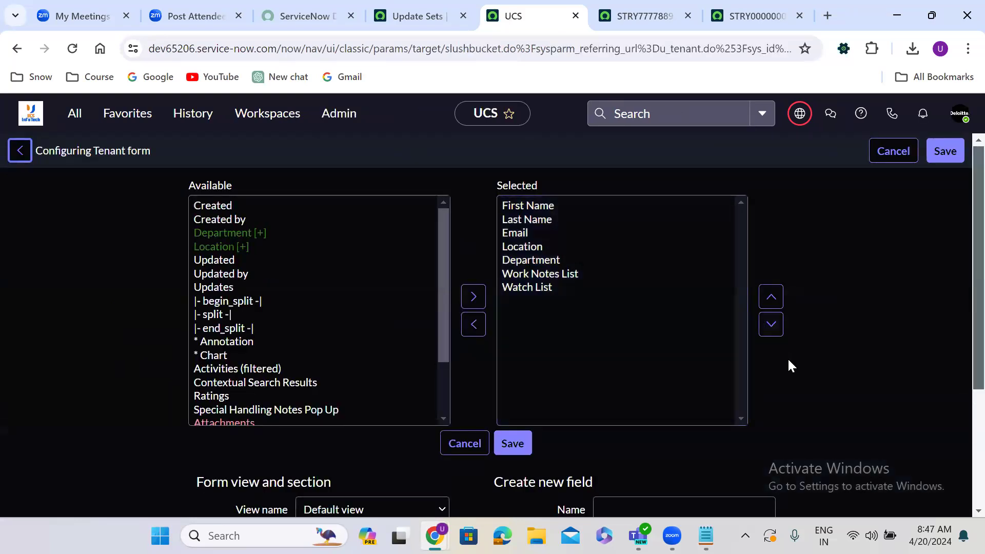
scroll(787, 357, down, 2)
scroll(786, 357, down, 2)
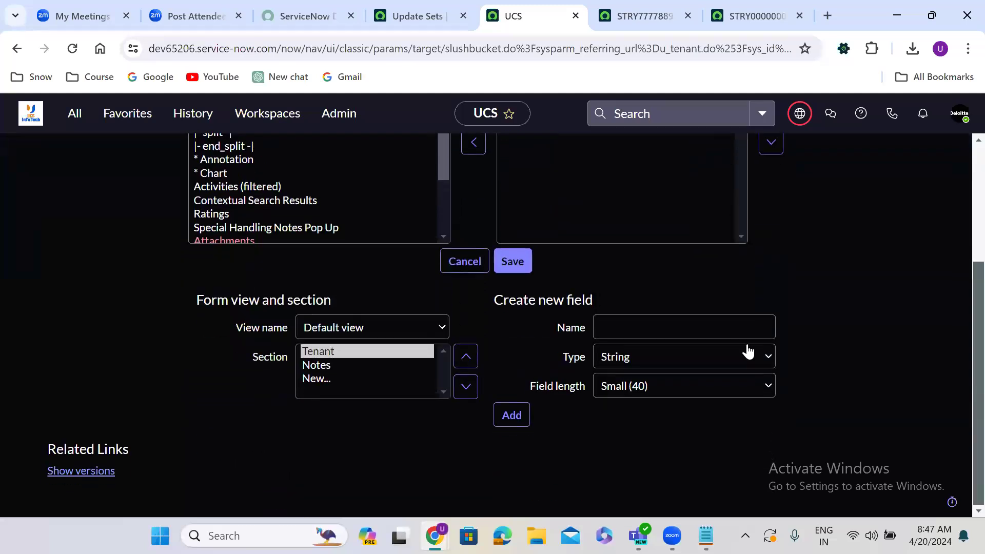
click(349, 379)
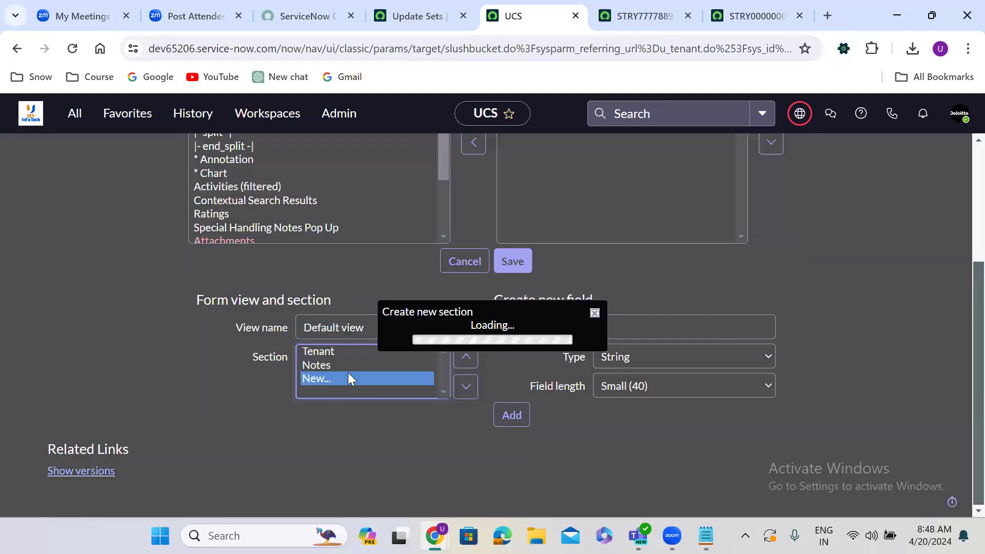
click(482, 316)
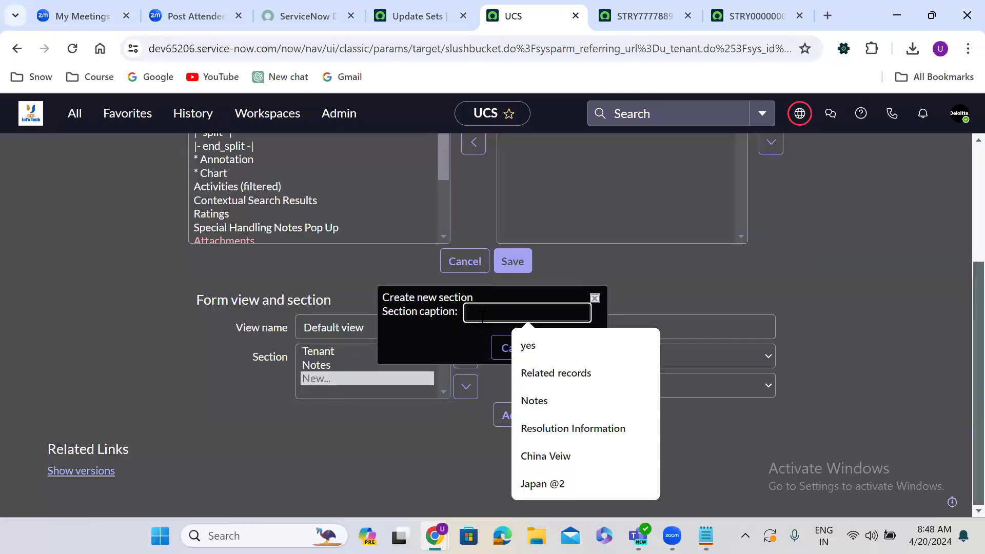
text(Related Records)
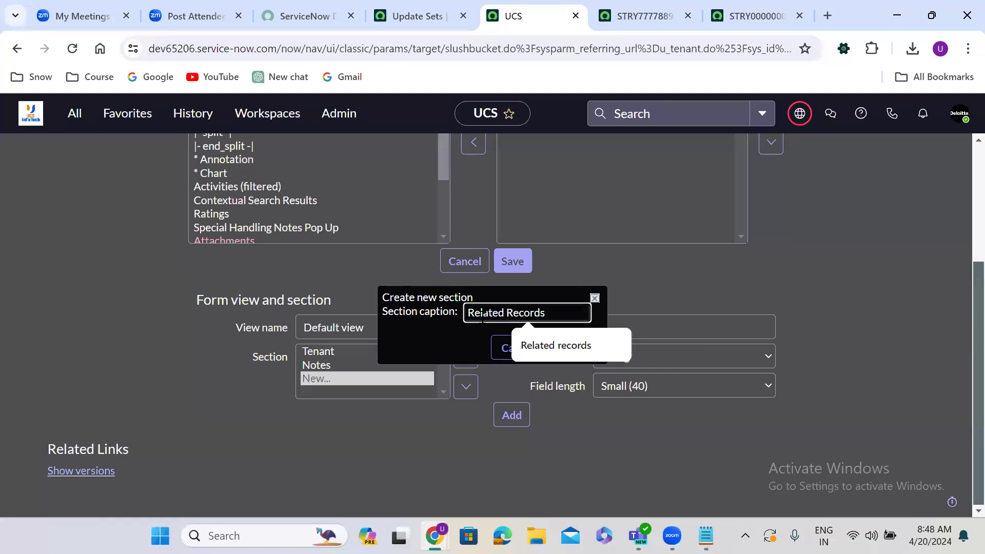
click(448, 326)
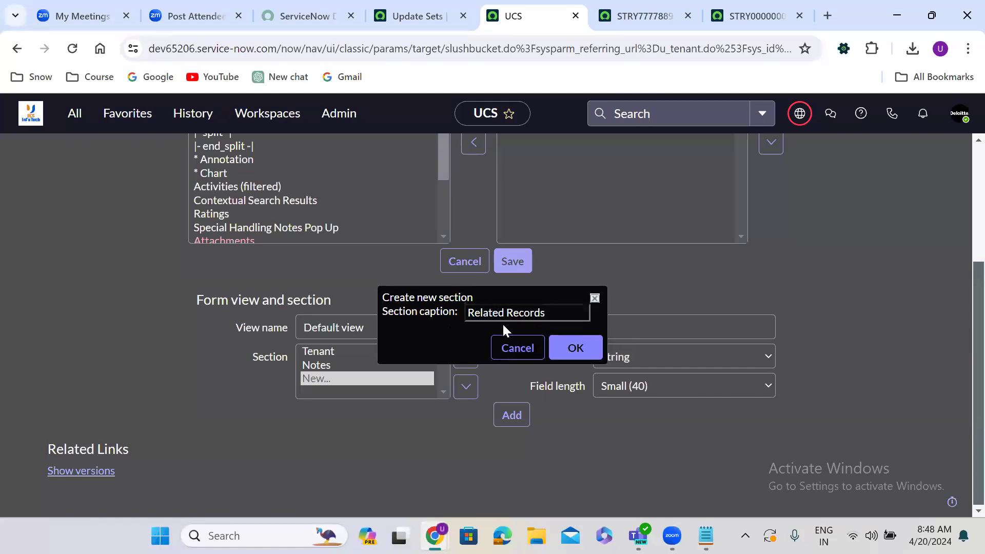
click(576, 348)
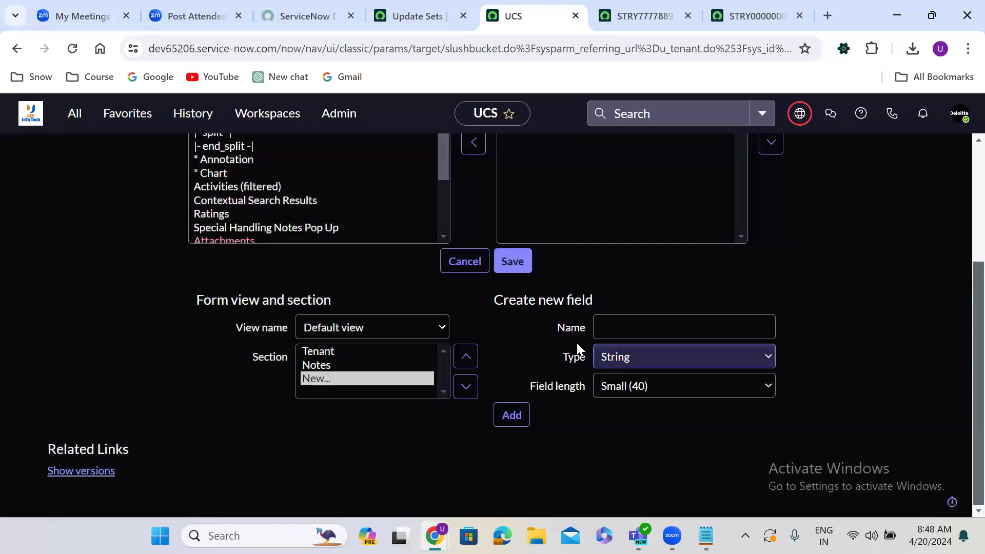
Create and add new fields Incident, Problem and Change Request to the Related Records section.
click(818, 238)
scroll(819, 238, up, 2)
scroll(817, 231, down, 2)
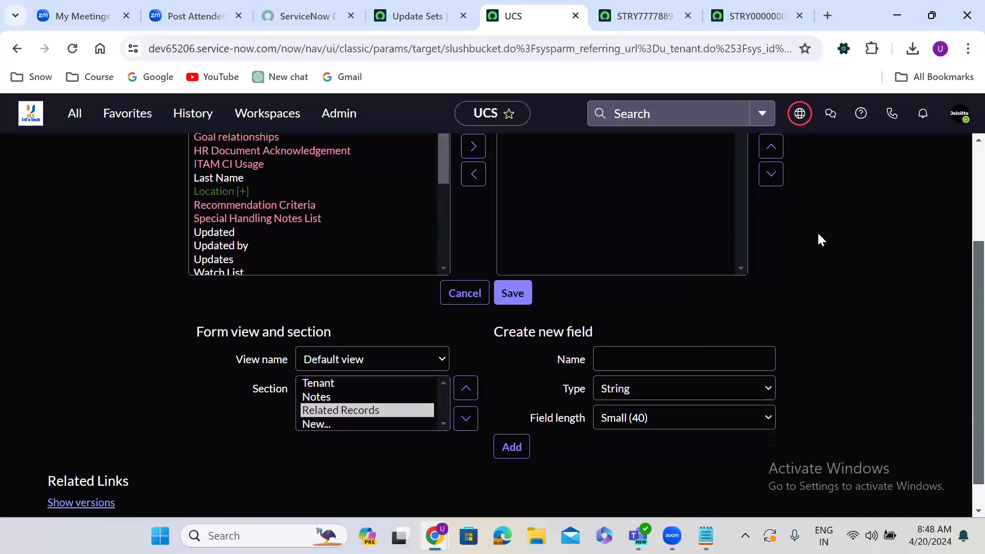
click(676, 320)
text(Incident)
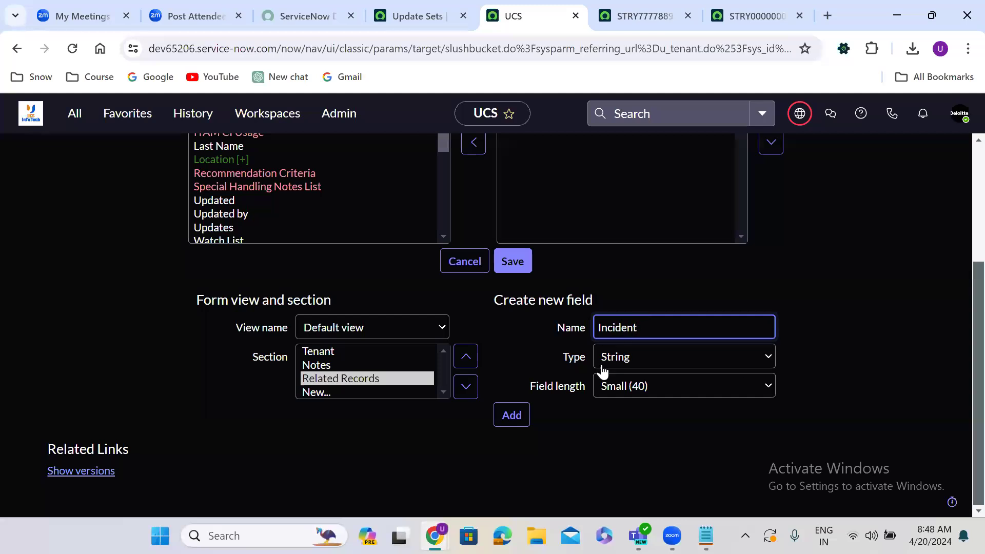
click(510, 414)
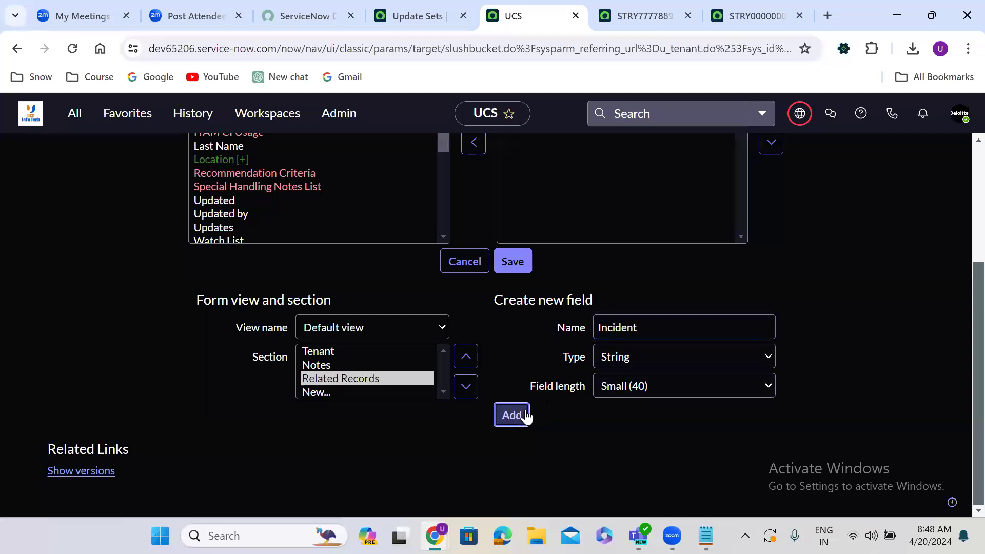
click(650, 327)
text(P)
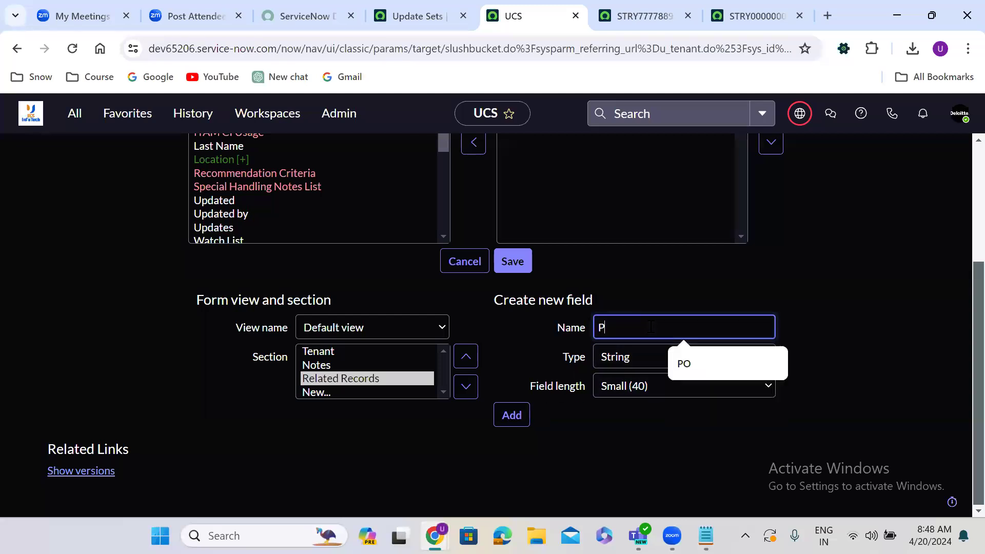
text(roblem)
click(508, 414)
click(609, 331)
text(Change Request)
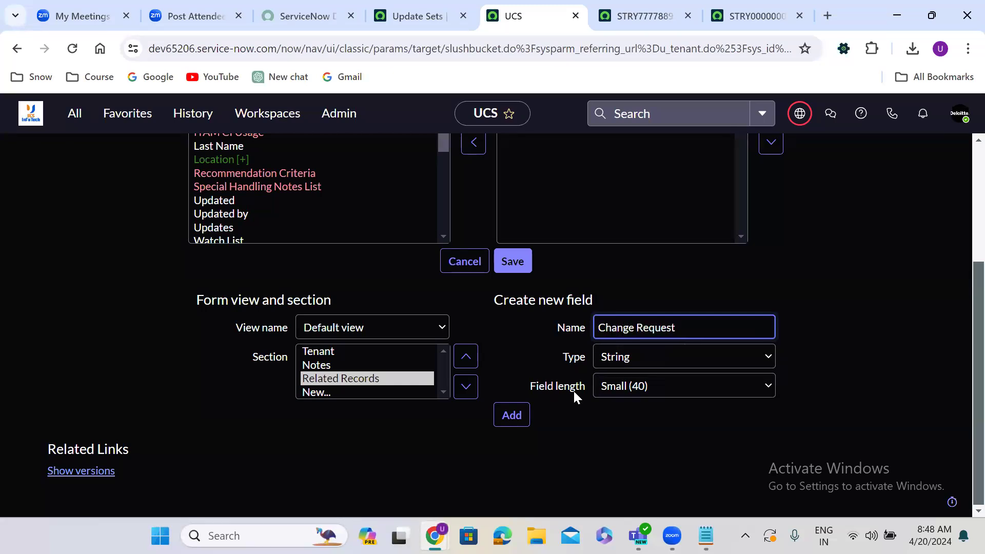
click(512, 414)
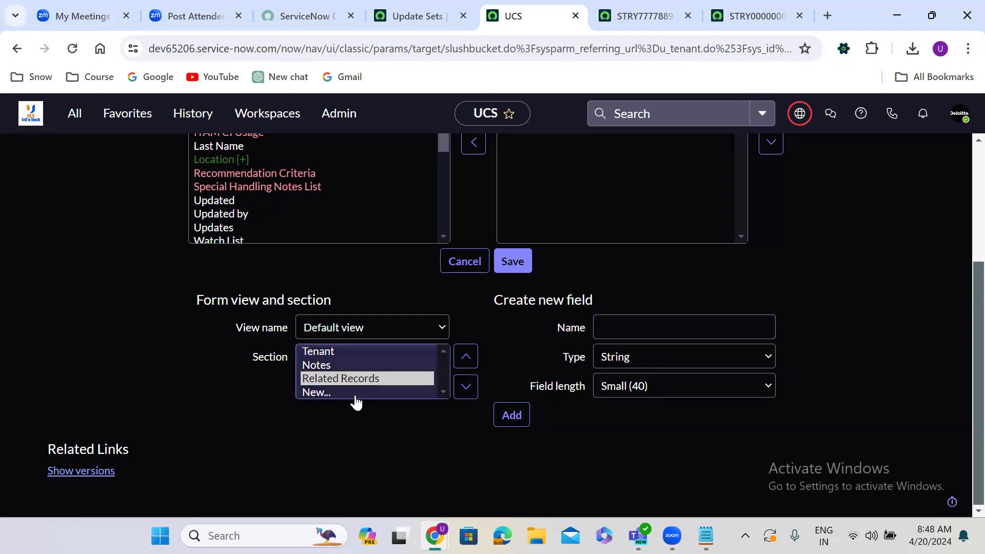
Save the Related Records section and create a new section captioned 'System Information'.
click(323, 393)
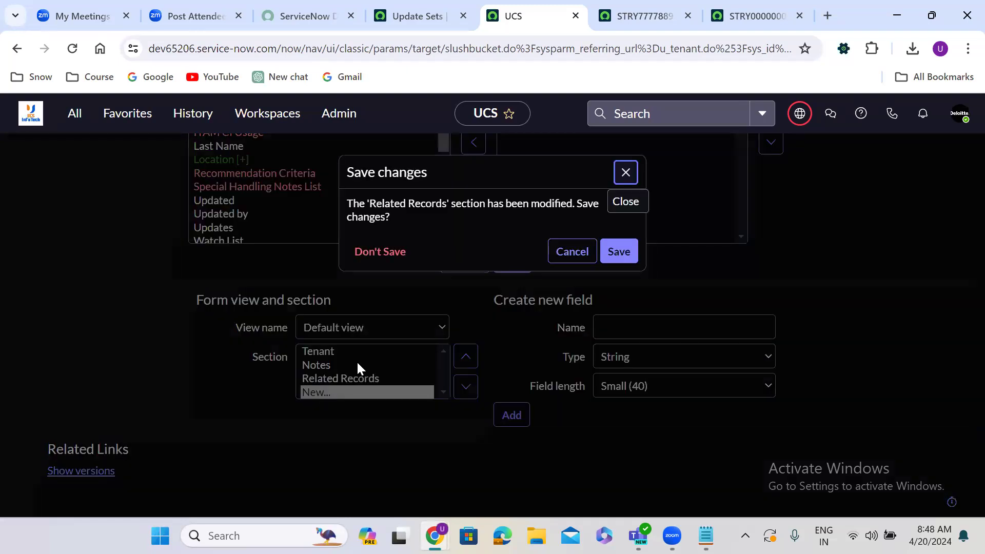
click(618, 251)
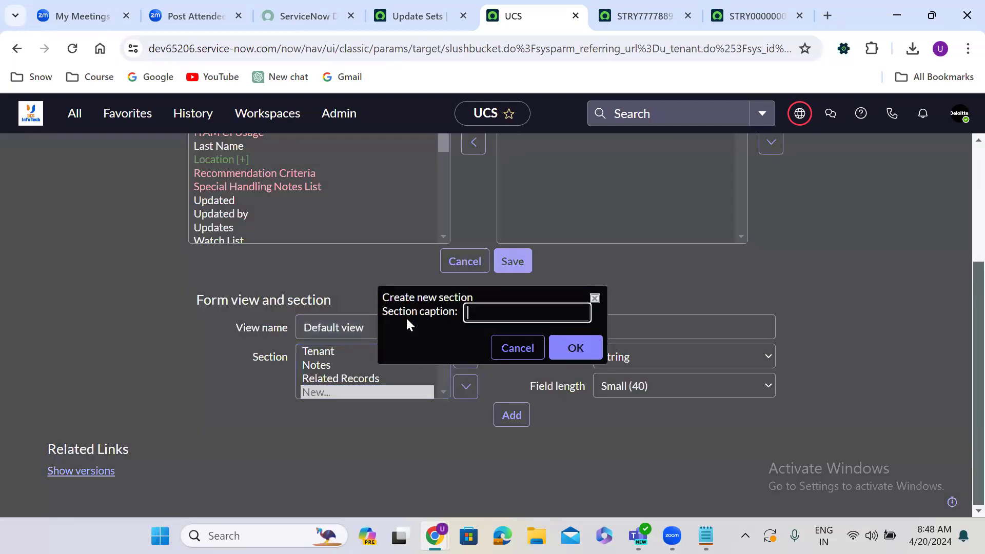
text(System Information)
click(575, 347)
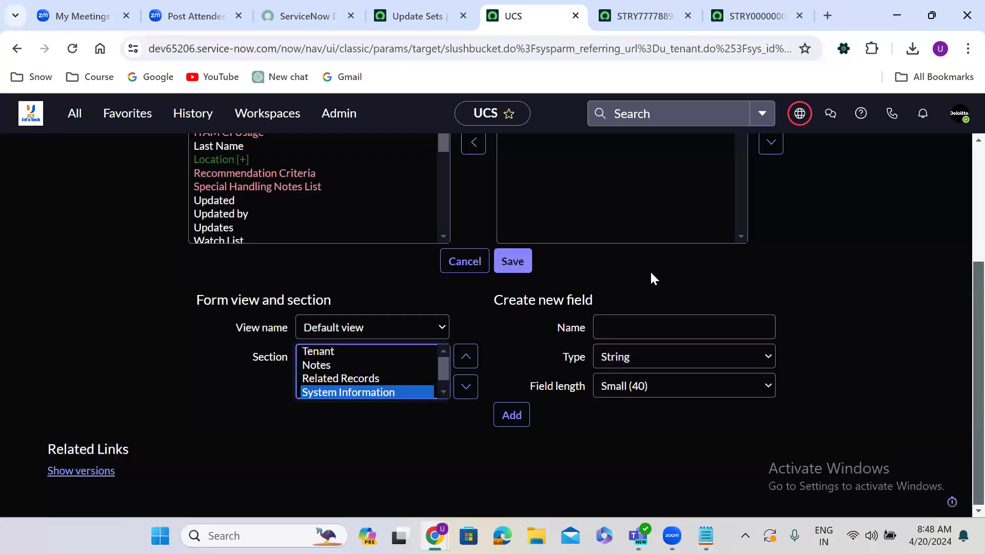
Move Created, Created by, Updated, Updated by and Updates into System Information and save.
scroll(651, 280, up, 3)
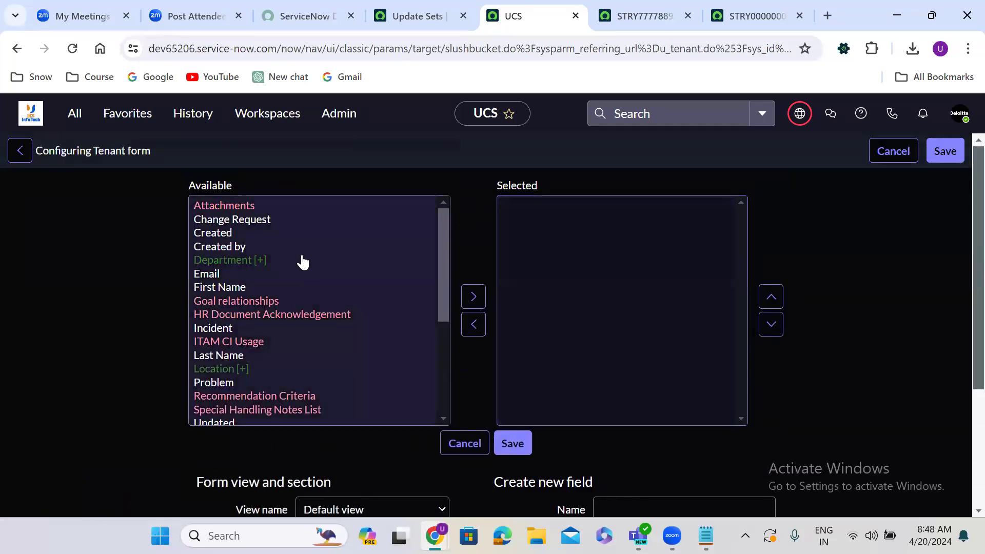
click(241, 233)
double_click(242, 235)
double_click(241, 235)
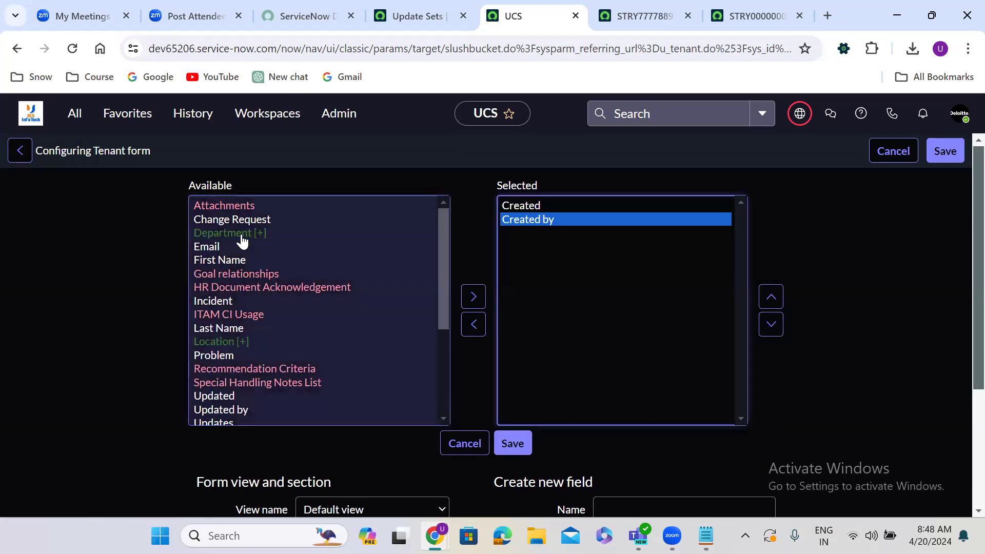
double_click(239, 398)
double_click(240, 398)
double_click(238, 399)
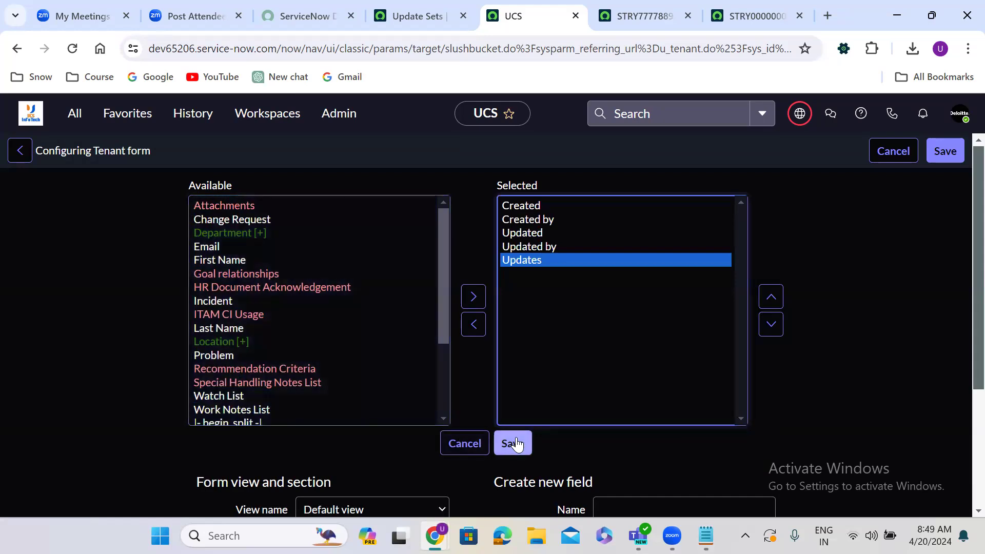
click(526, 443)
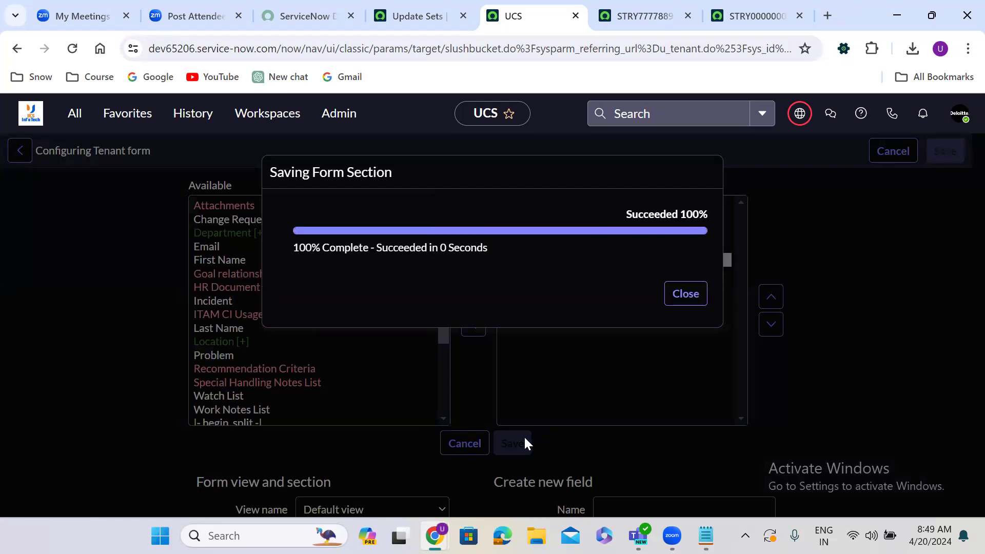
click(693, 296)
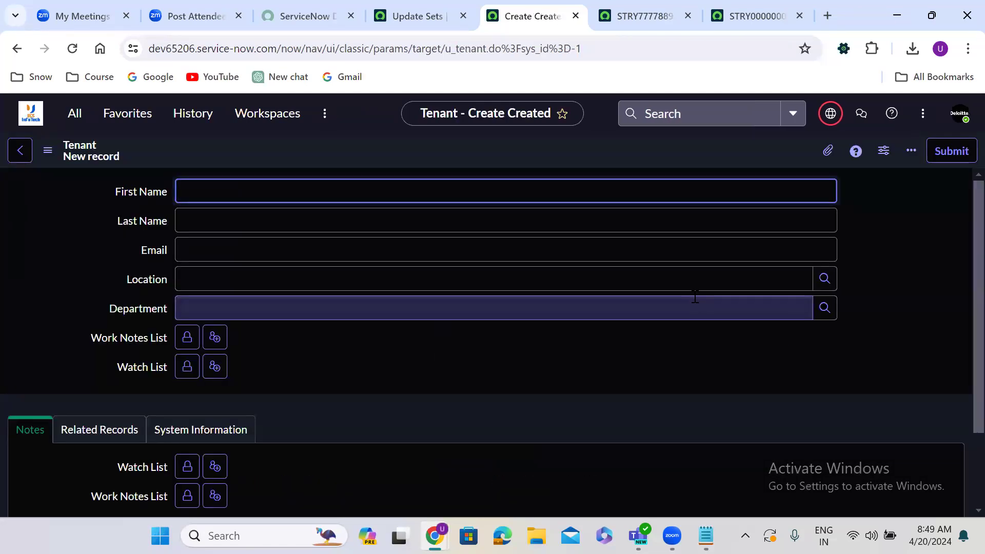
Scroll the Tenant form to view its Notes, Related Records and System Information tabs.
click(488, 364)
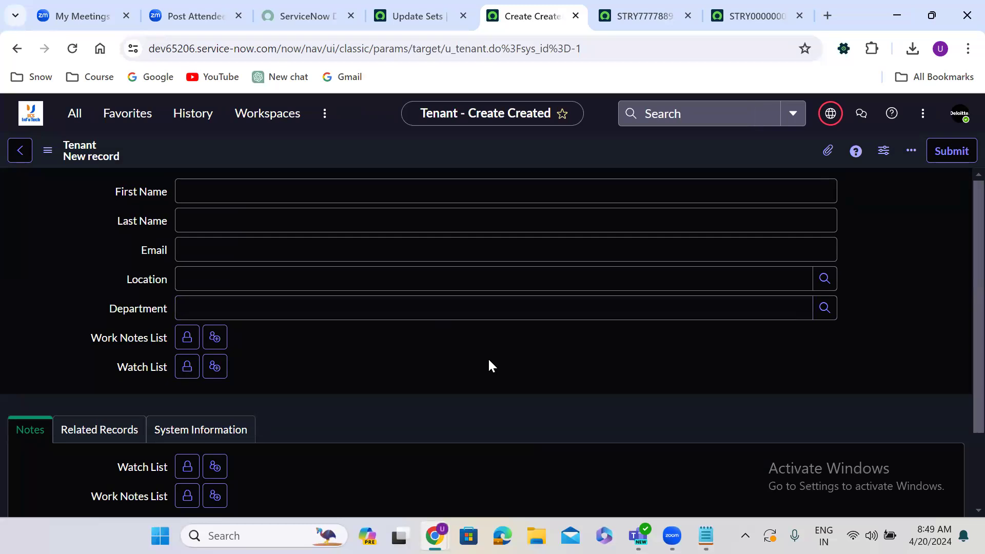
scroll(489, 365, down, 1)
scroll(490, 365, down, 1)
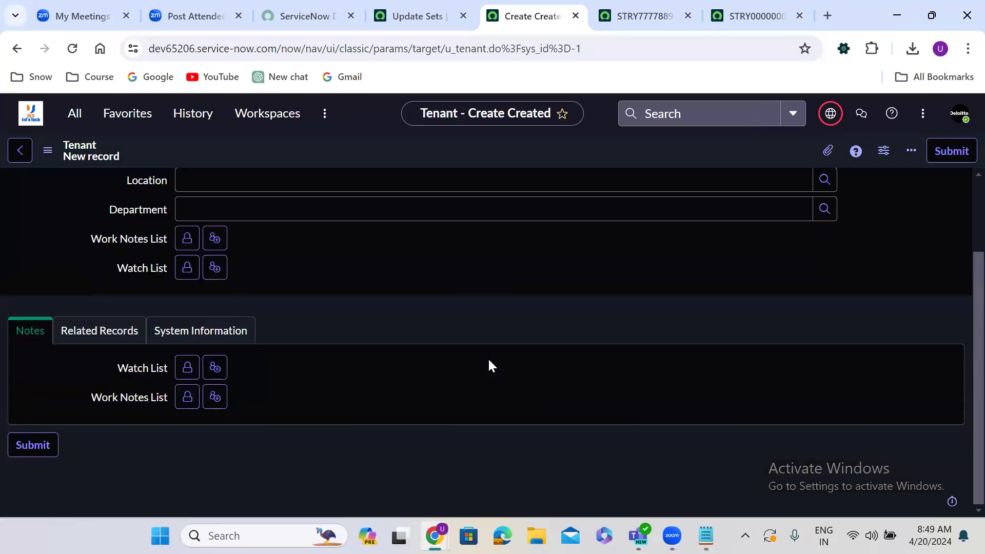
scroll(489, 365, up, 1)
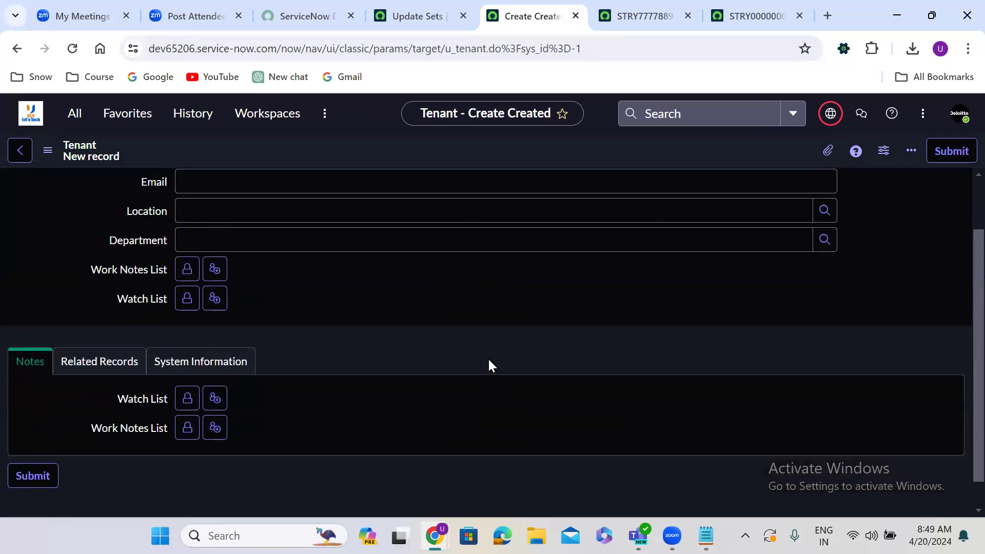
Check the current application scope and update set, then close the STRY7777889 update set tab.
click(437, 10)
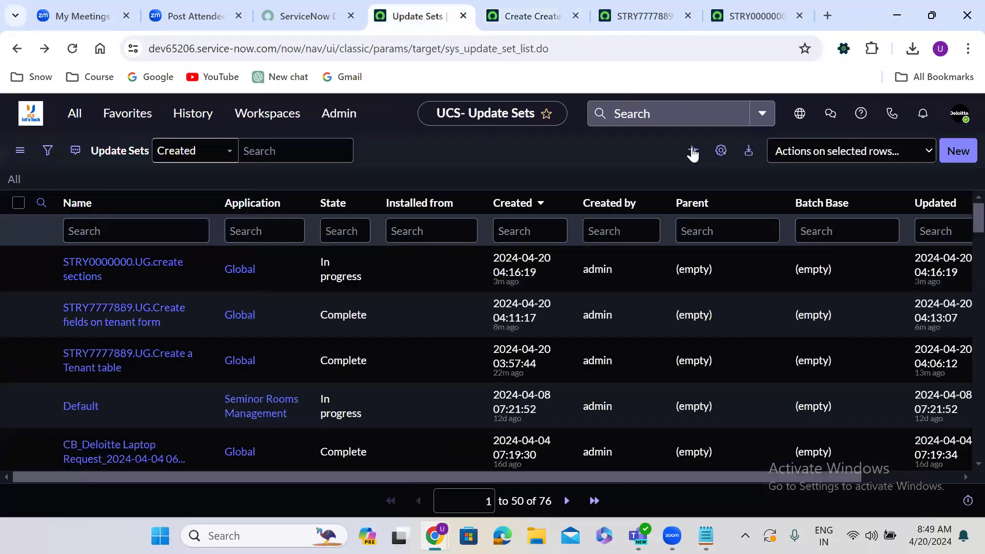
click(799, 114)
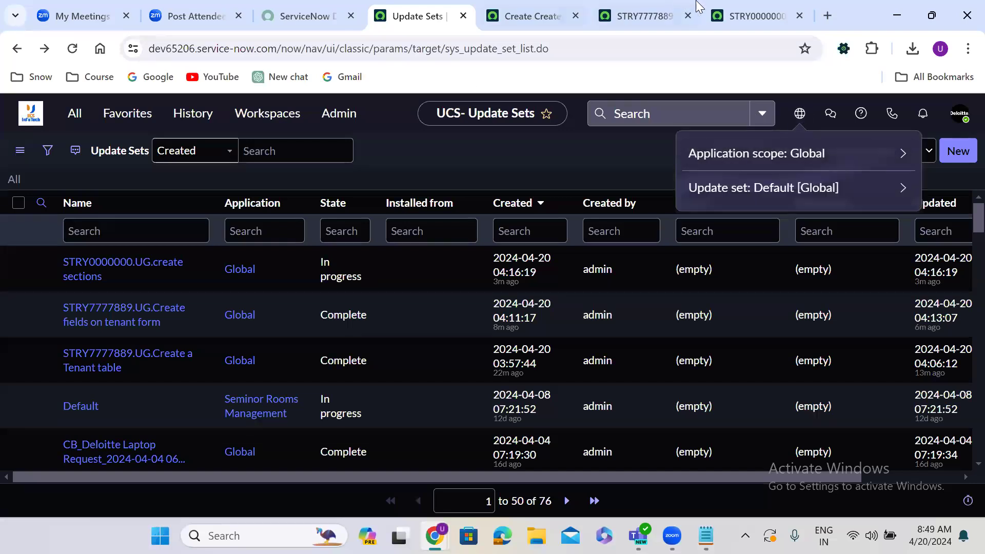
click(637, 11)
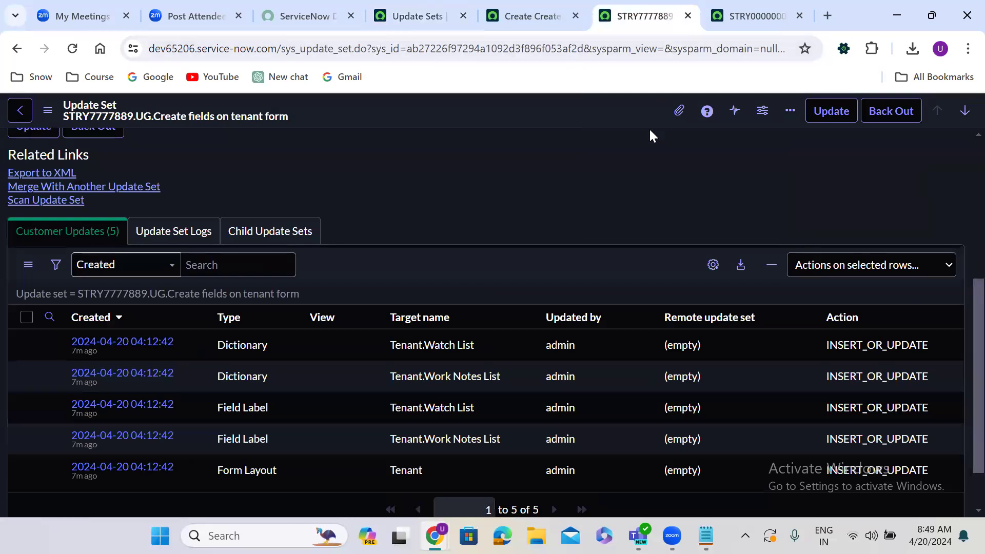
click(688, 15)
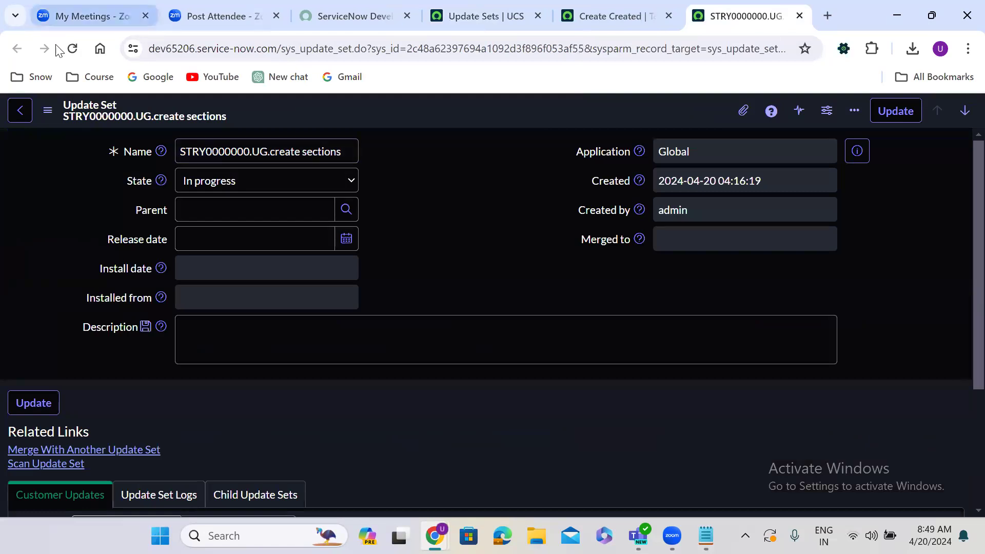
Reload the STRY0000000.UG.create sections update set and review its 10 customer updates.
click(76, 51)
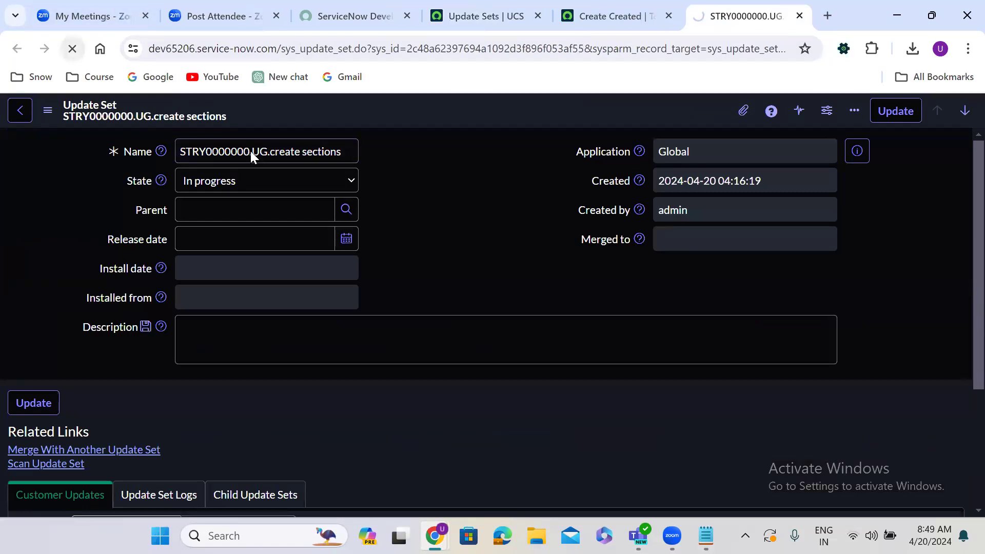
scroll(388, 236, down, 1)
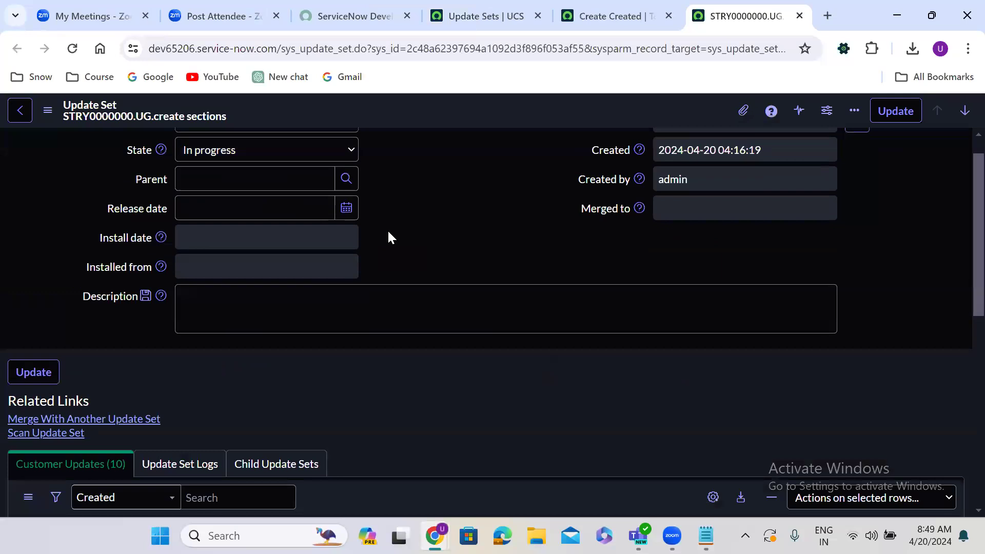
scroll(388, 232, down, 8)
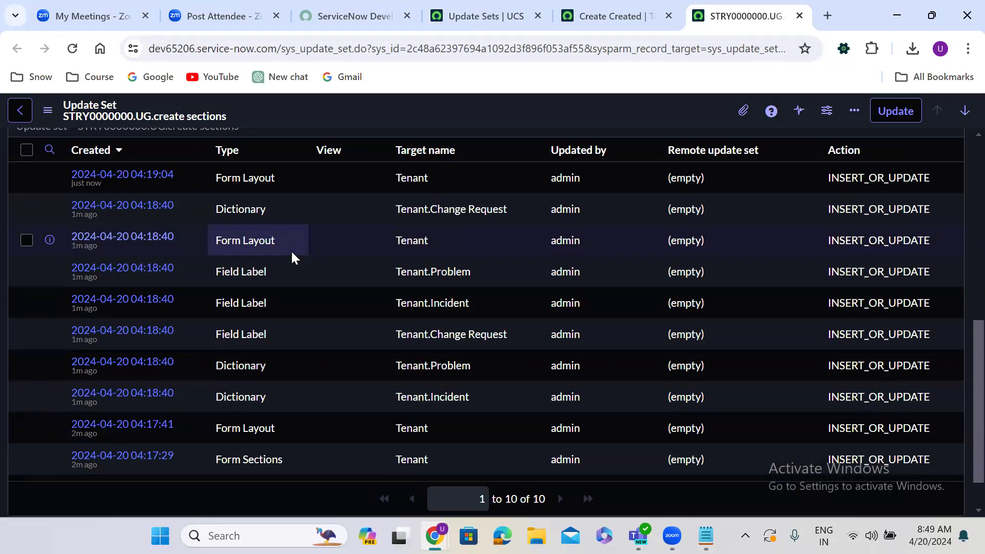
scroll(292, 252, up, 7)
scroll(292, 256, up, 1)
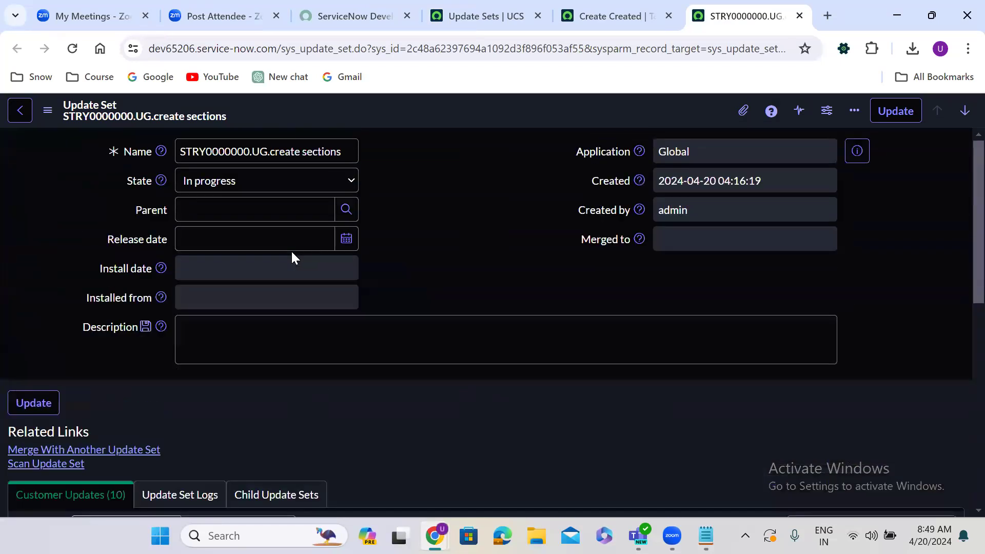
Set the create sections update set's state to Complete and save it.
click(232, 188)
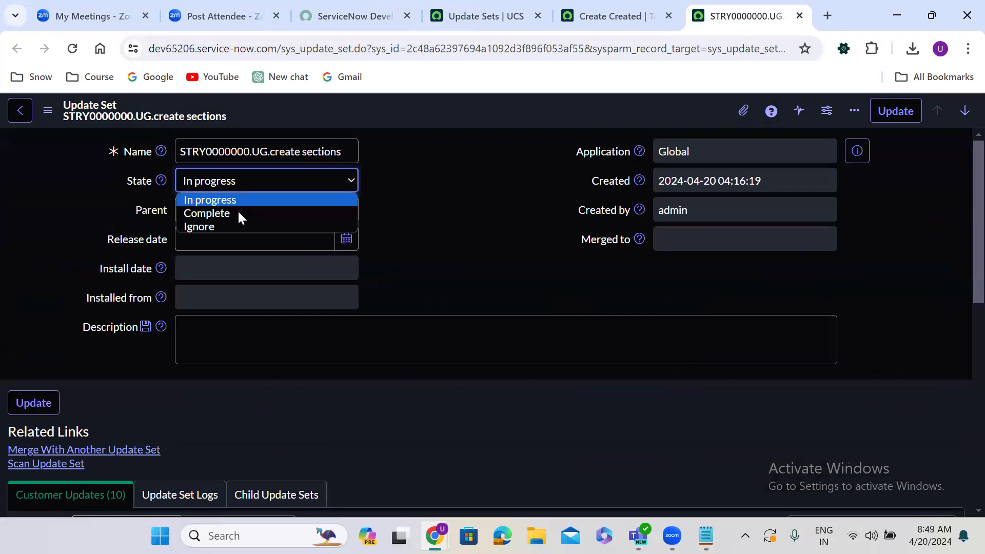
click(239, 214)
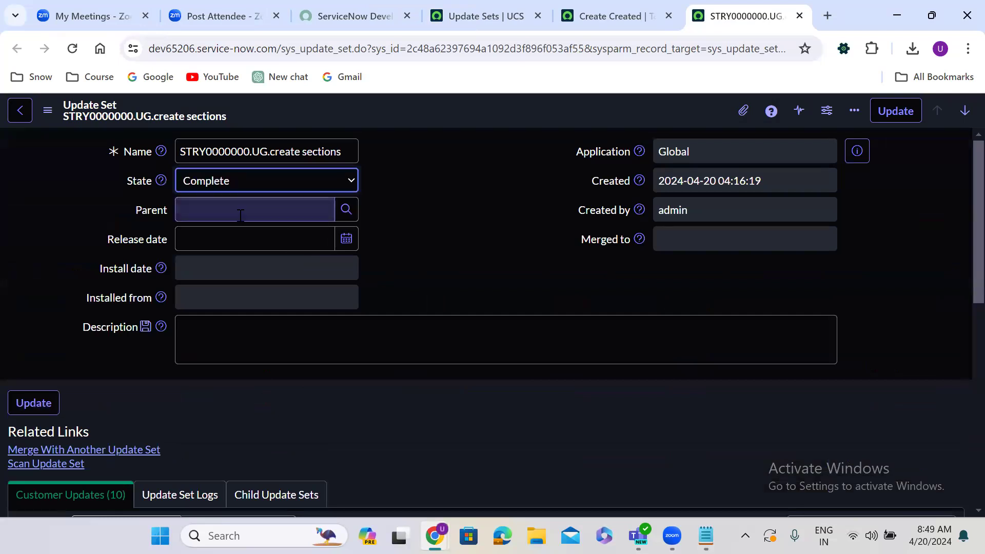
right_click(430, 122)
click(452, 132)
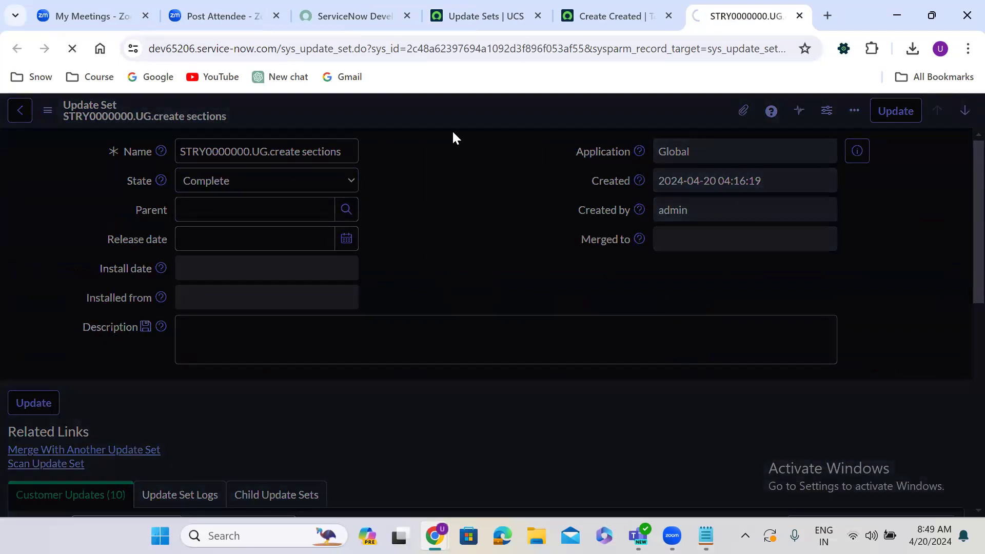
Export the update set to a 34.0 KB XML file, then bring up the second instance's Tenant form.
click(407, 278)
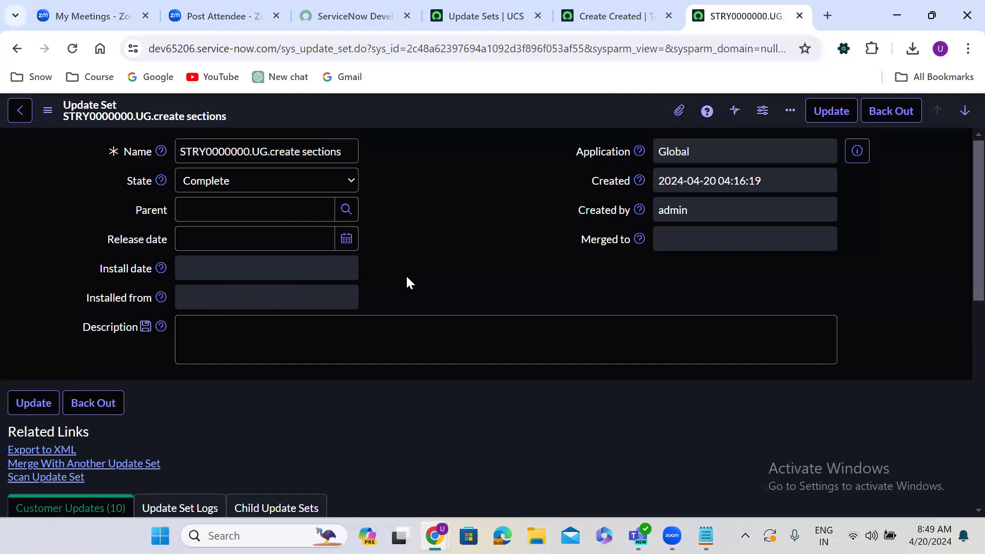
click(55, 451)
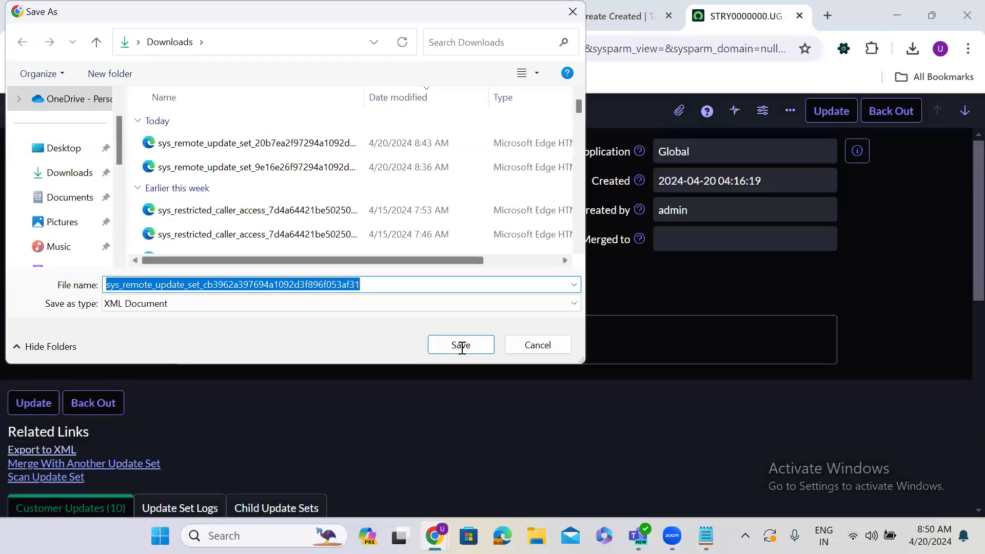
click(460, 345)
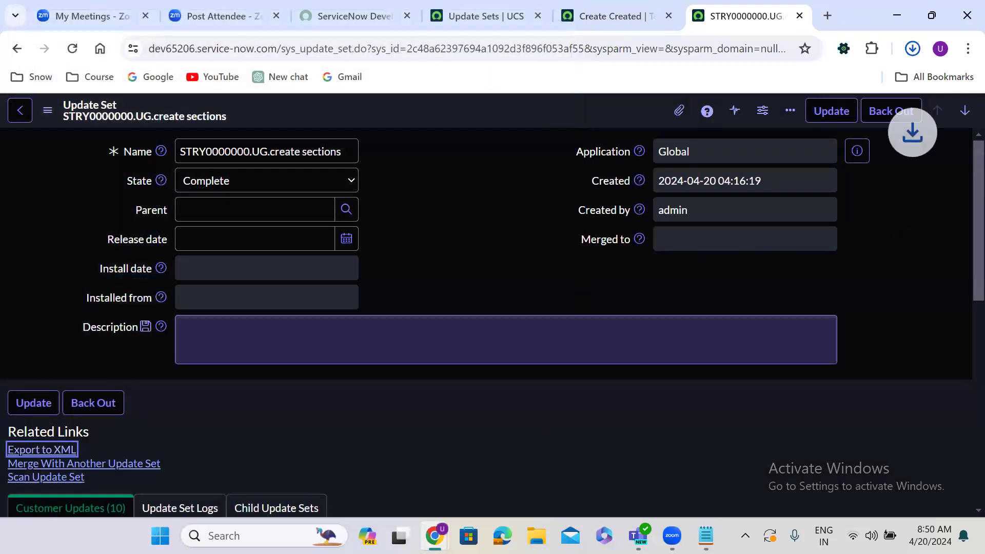
mouse_move(434, 536)
click(499, 453)
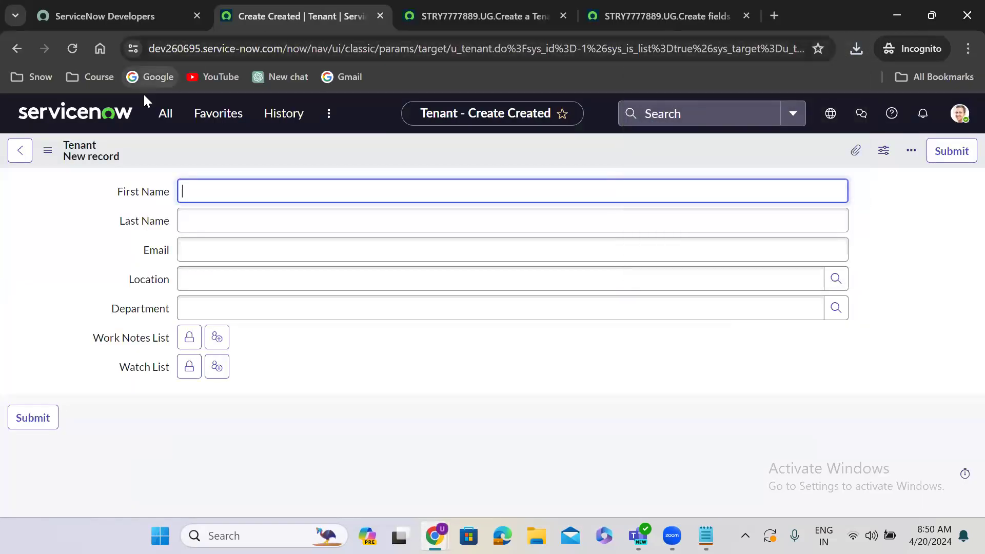
In Retrieved Update Sets, import and upload the newest exported create sections XML file.
click(163, 115)
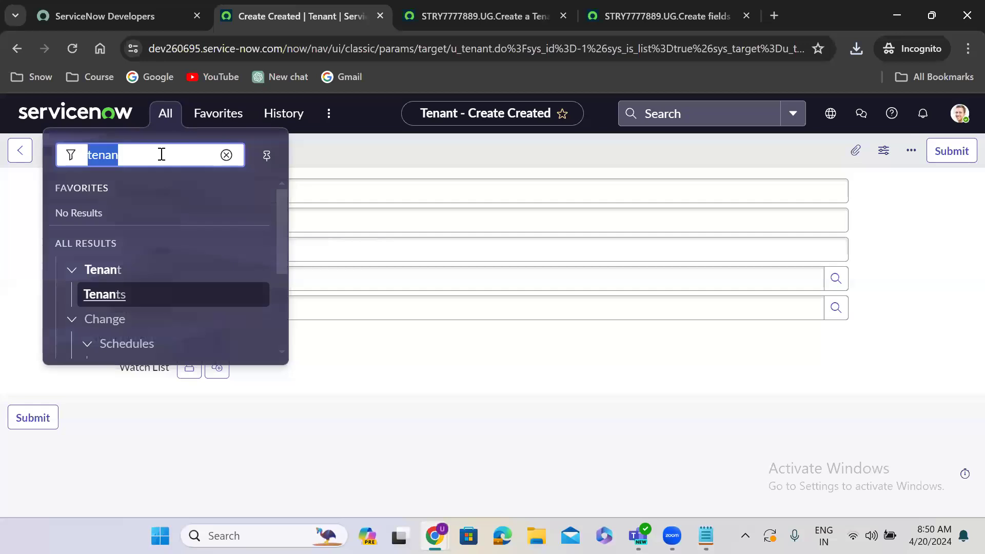
text(retr)
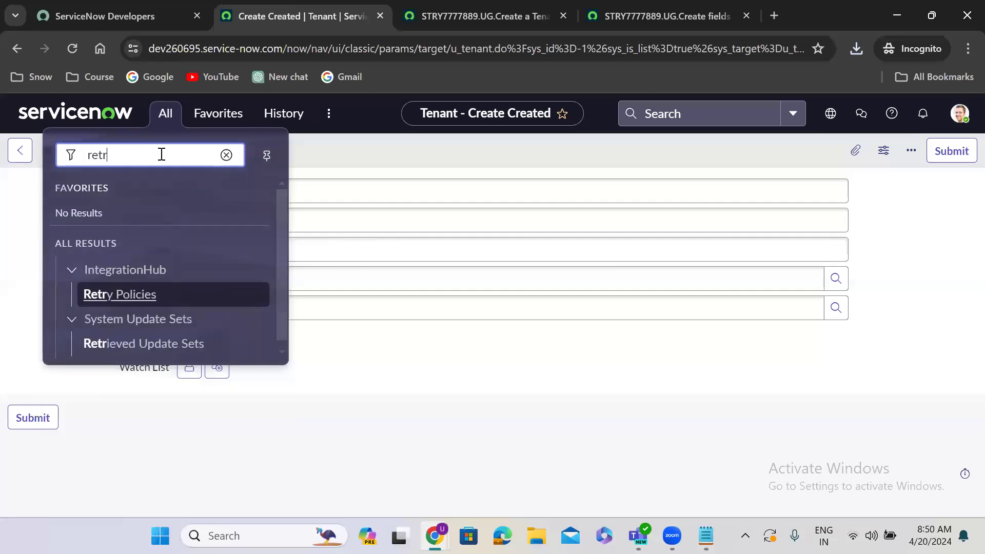
click(153, 344)
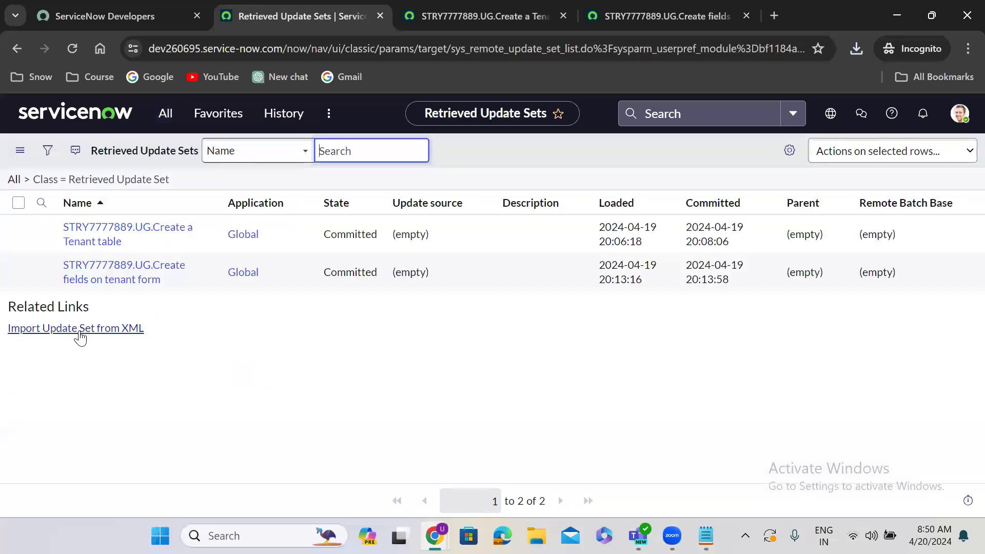
click(79, 331)
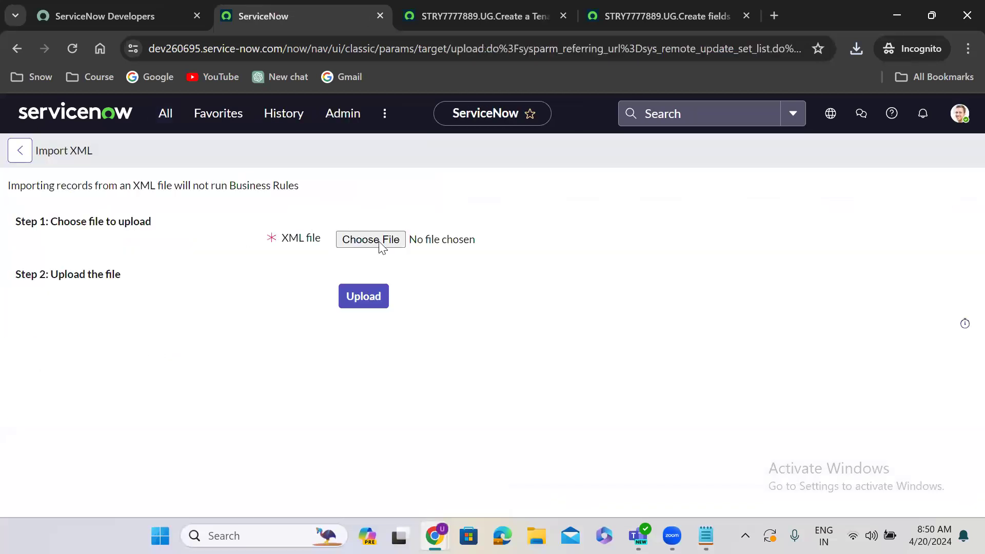
click(379, 241)
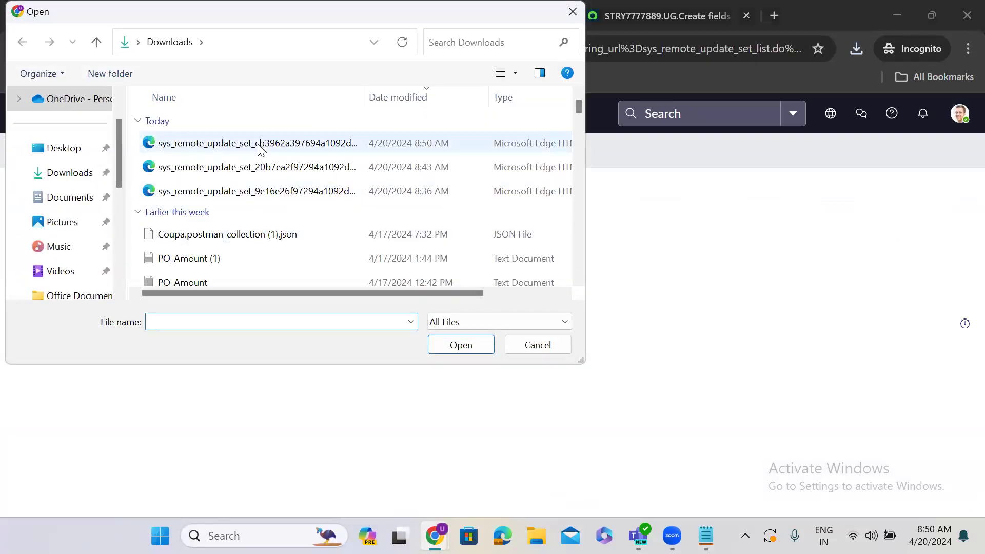
click(259, 148)
click(461, 345)
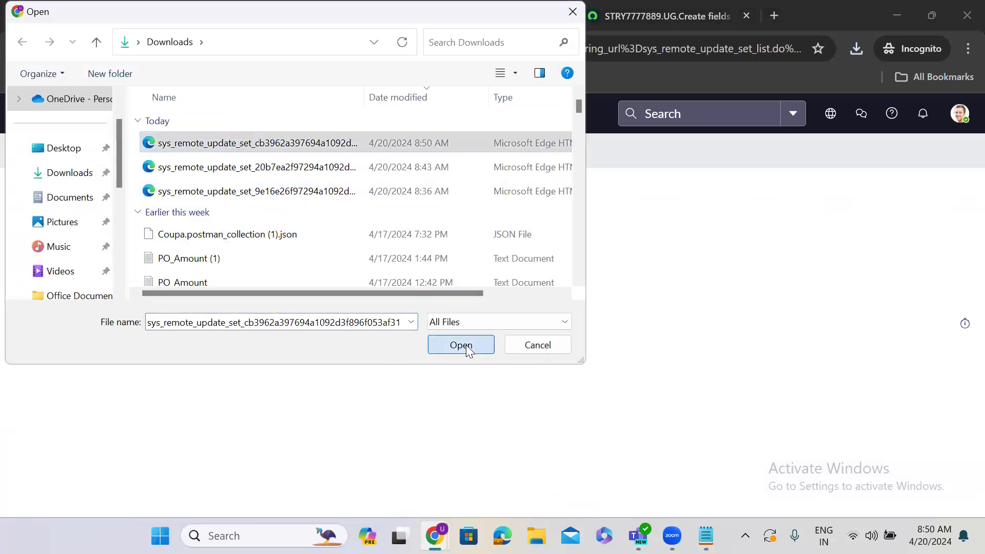
click(370, 297)
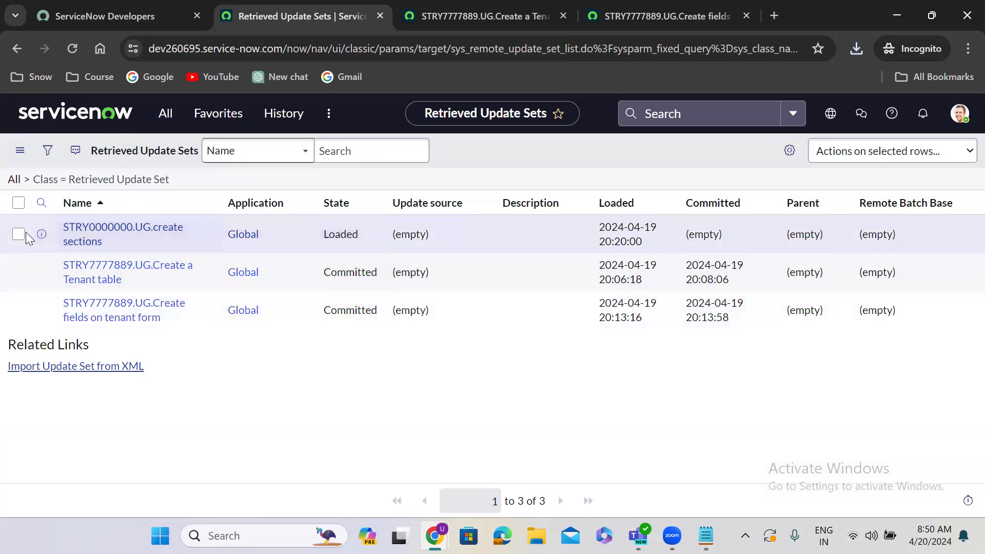
Open the retrieved create sections record in a new tab, preview it, and commit all 10 updates.
right_click(42, 237)
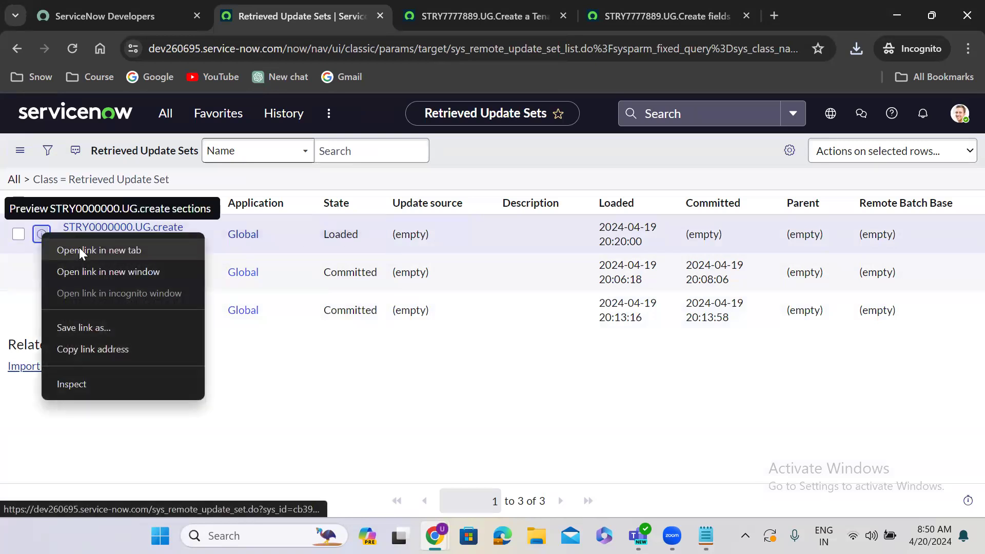
click(79, 247)
click(701, 10)
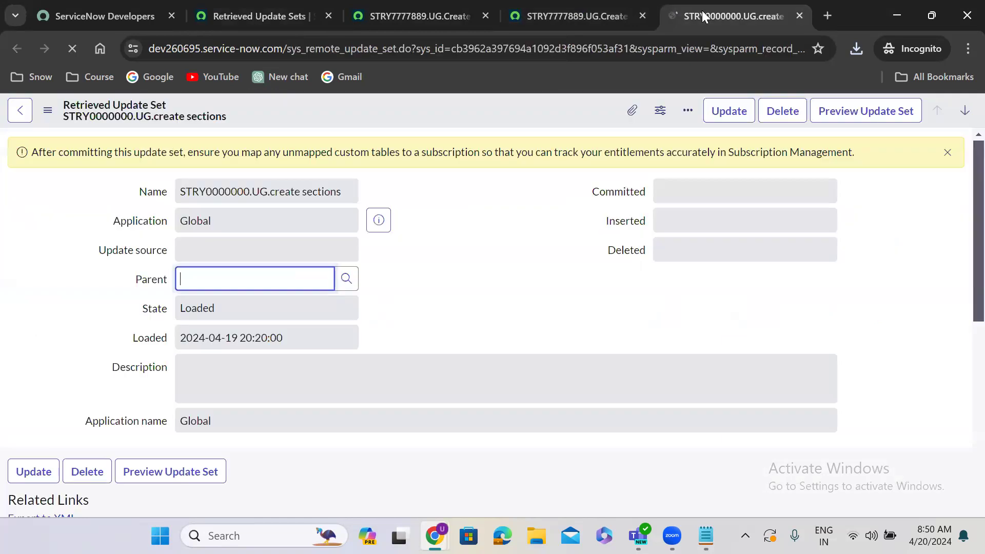
click(854, 110)
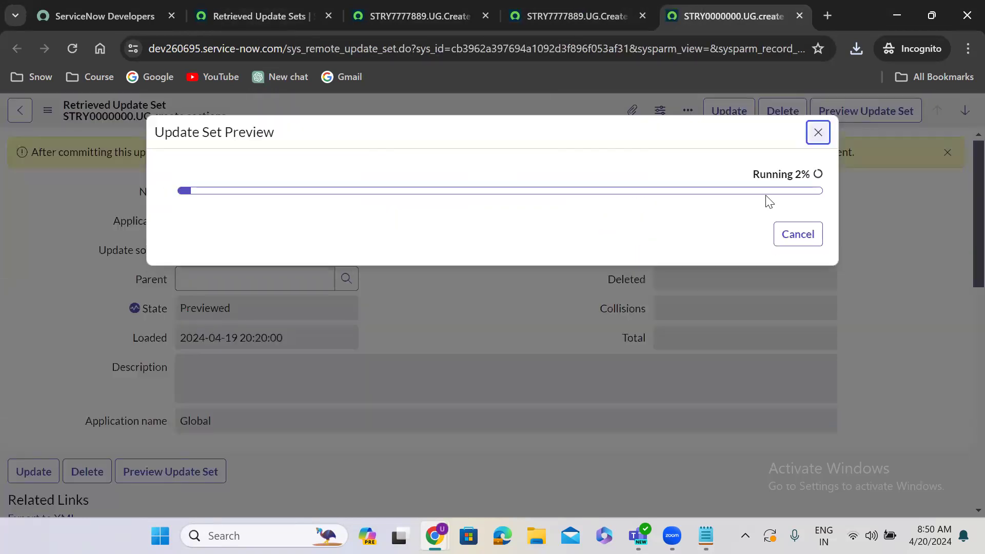
click(801, 254)
click(859, 109)
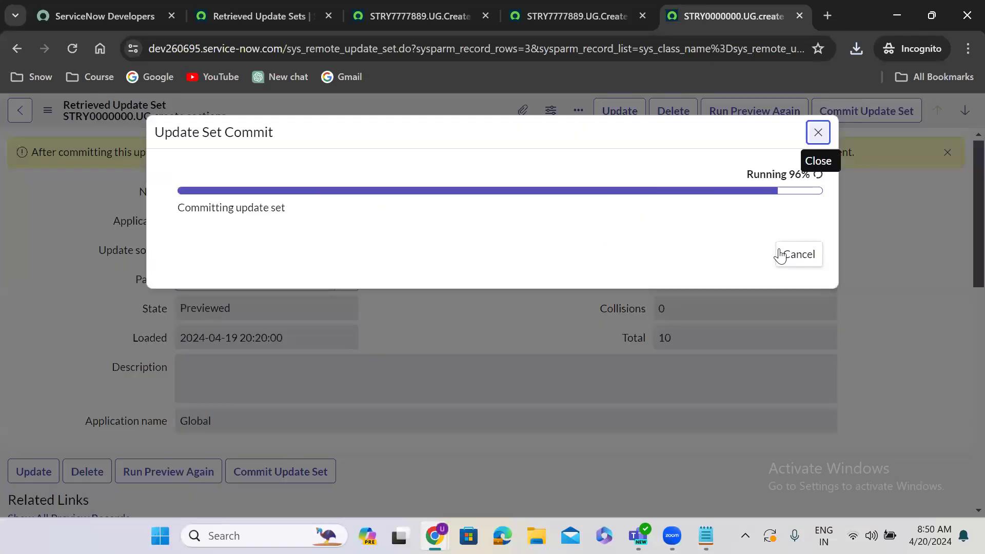
click(780, 254)
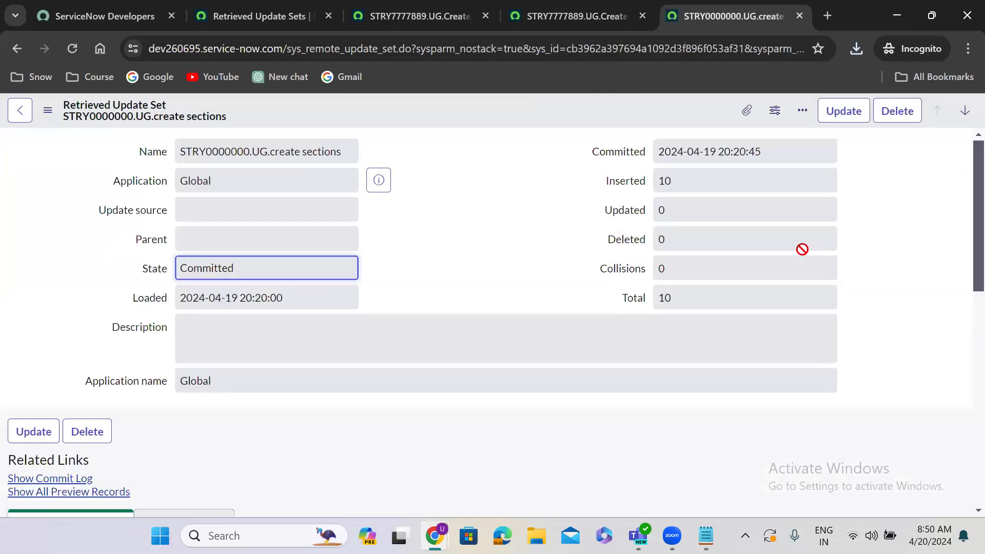
Filter the navigator for 'tenan', open Tenants, and start a new Tenant record.
click(283, 6)
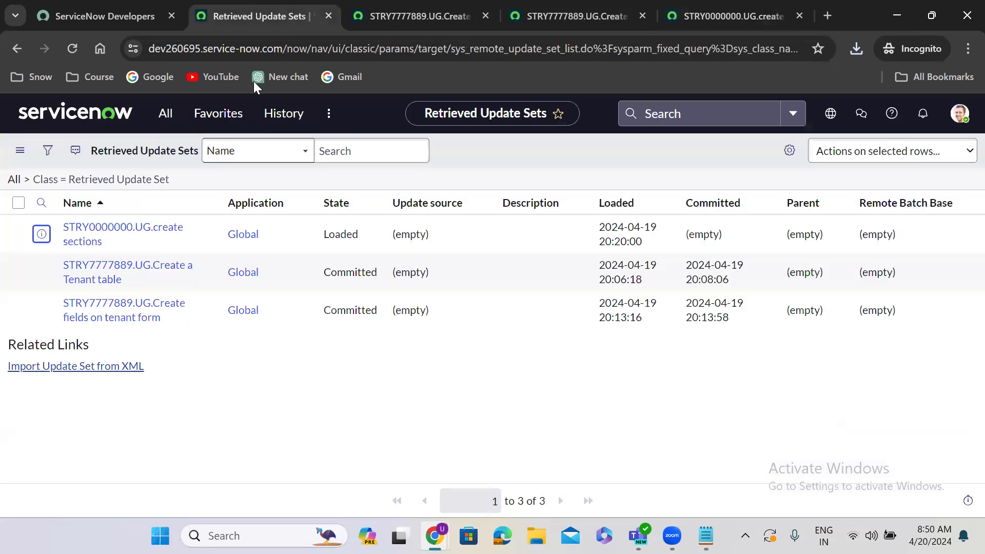
click(166, 114)
text(retr)
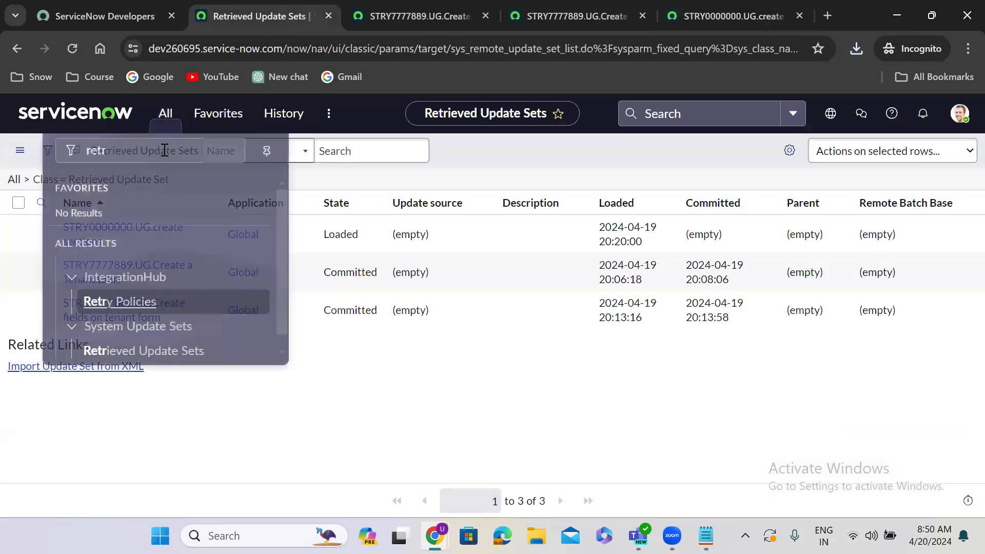
key(ctrl+a)
text(te)
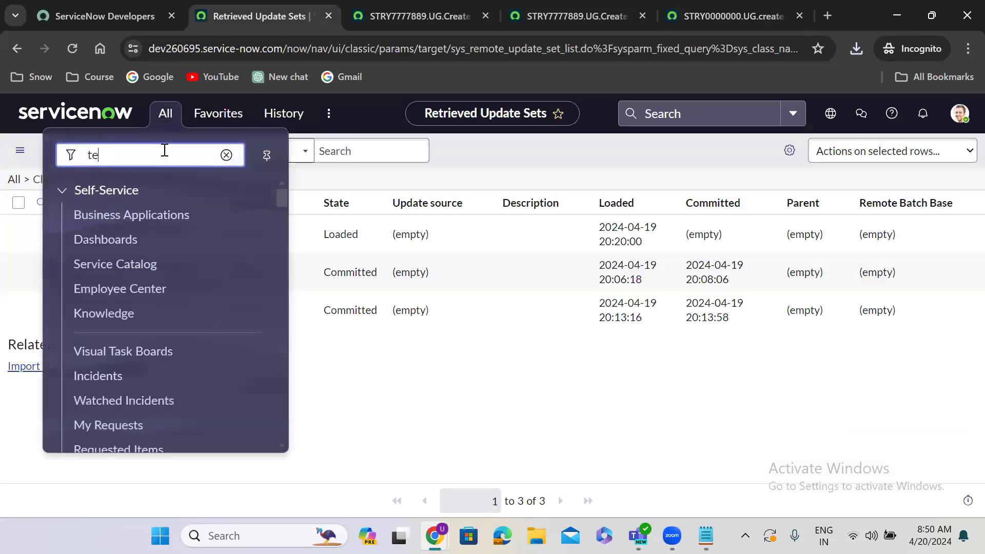
text(nan)
click(123, 300)
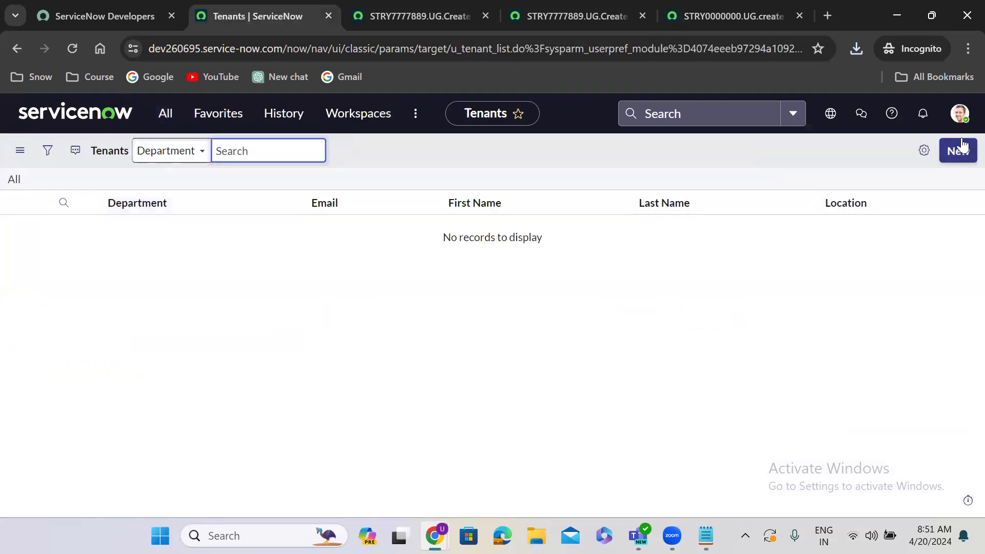
click(963, 149)
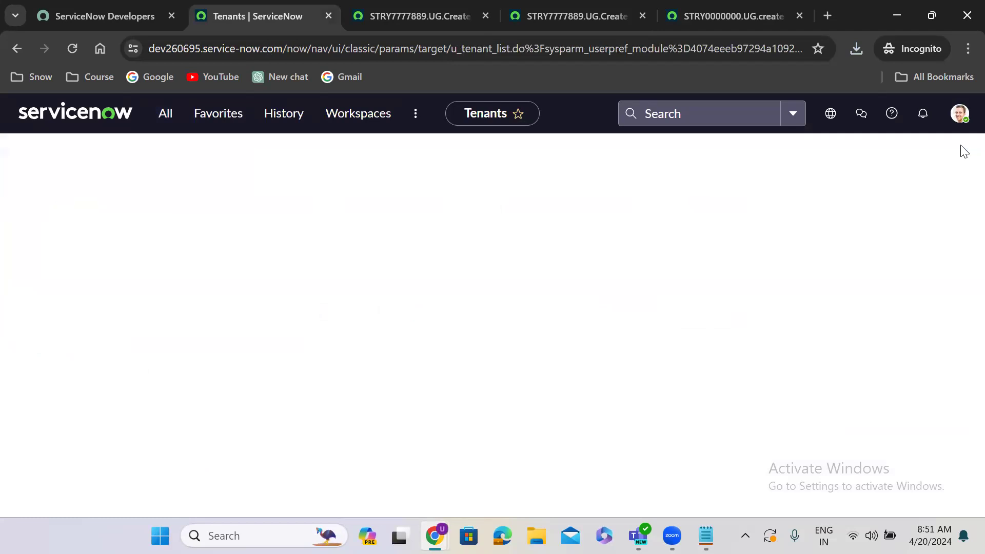
Inspect the Notes, Related Records and System Information sections, then minimize the second instance's window.
scroll(380, 380, down, 2)
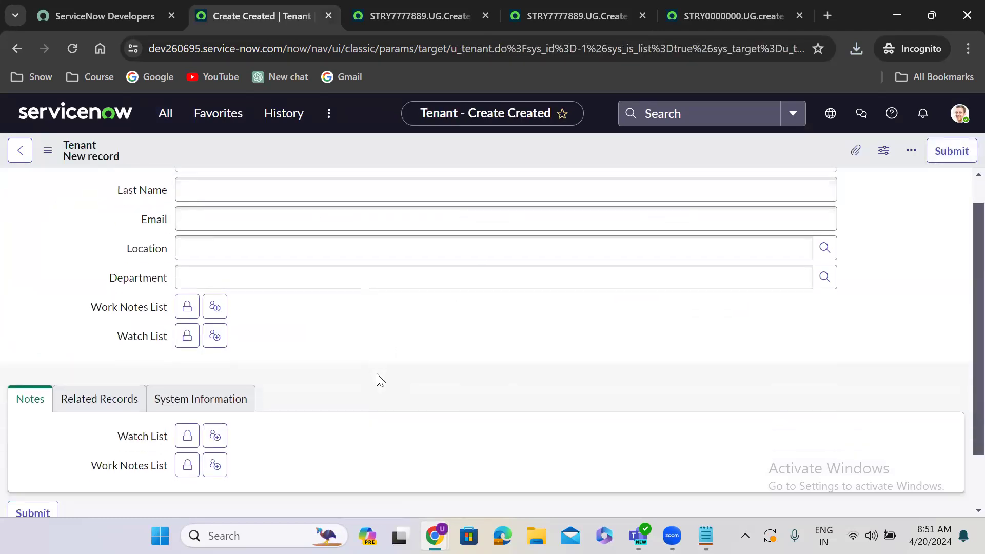
scroll(380, 380, up, 1)
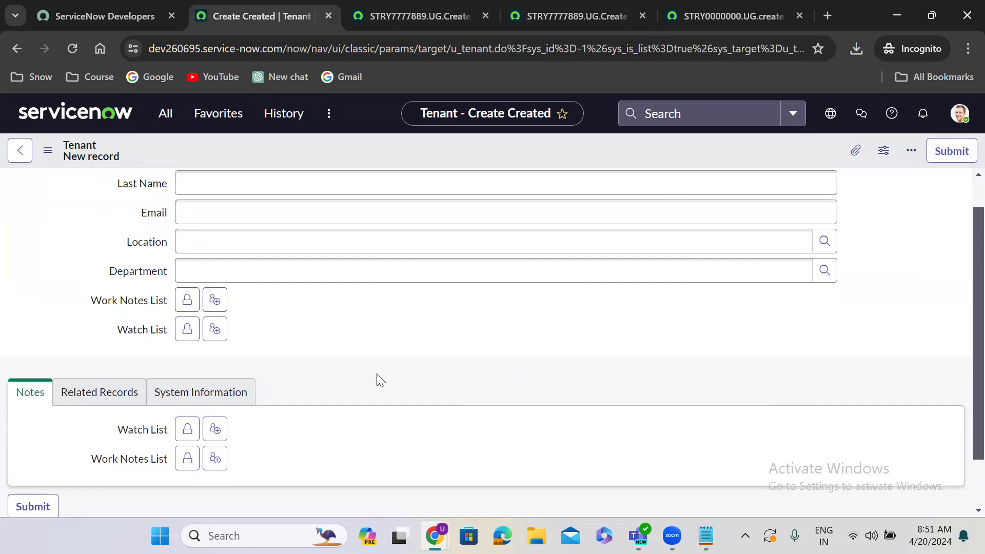
click(97, 397)
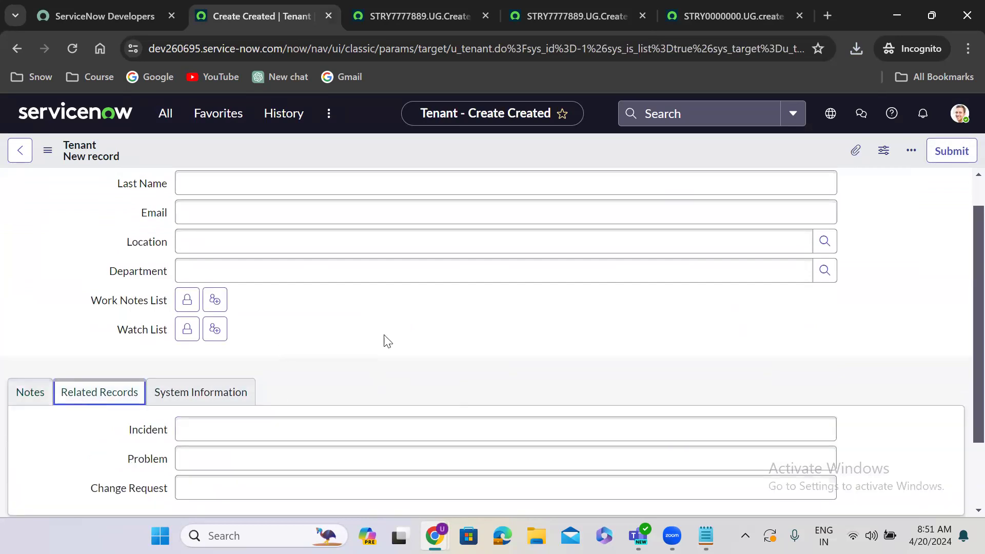
scroll(414, 336, down, 3)
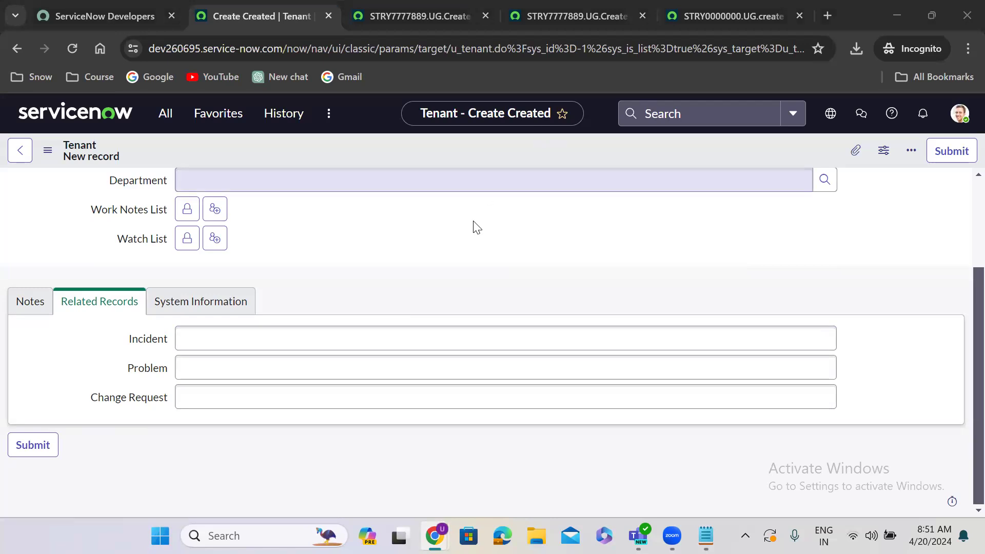
click(473, 234)
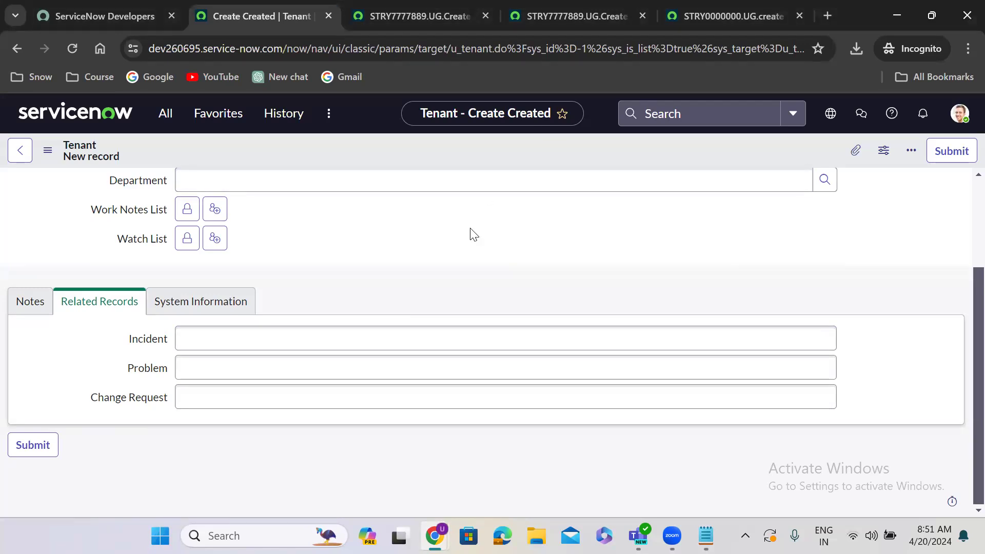
click(890, 12)
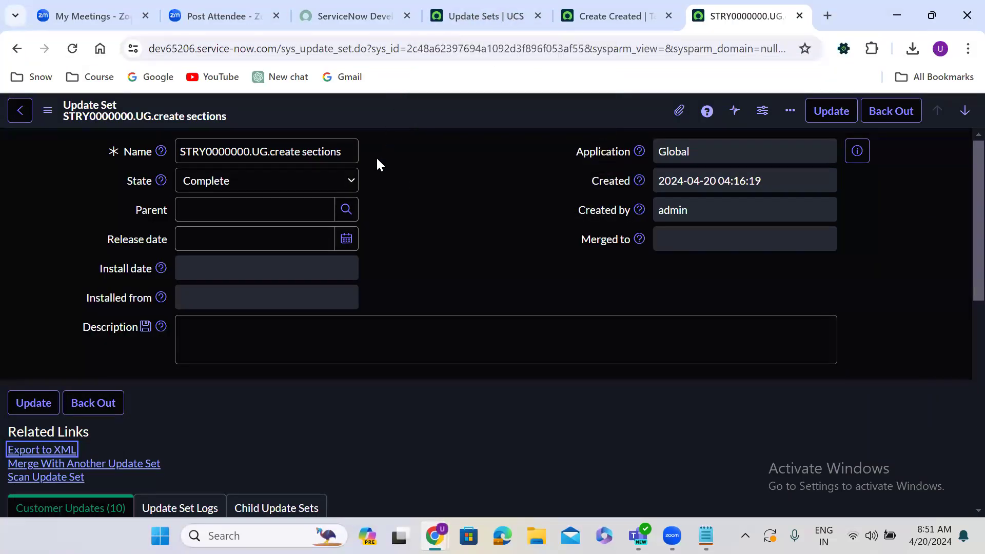
Change the create sections update set's State from Complete to In progress.
click(263, 182)
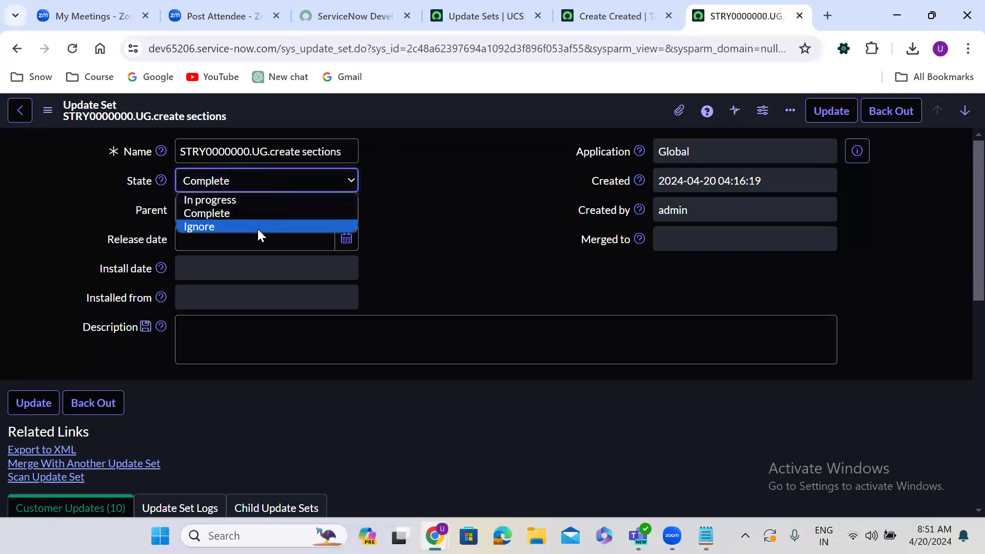
click(239, 200)
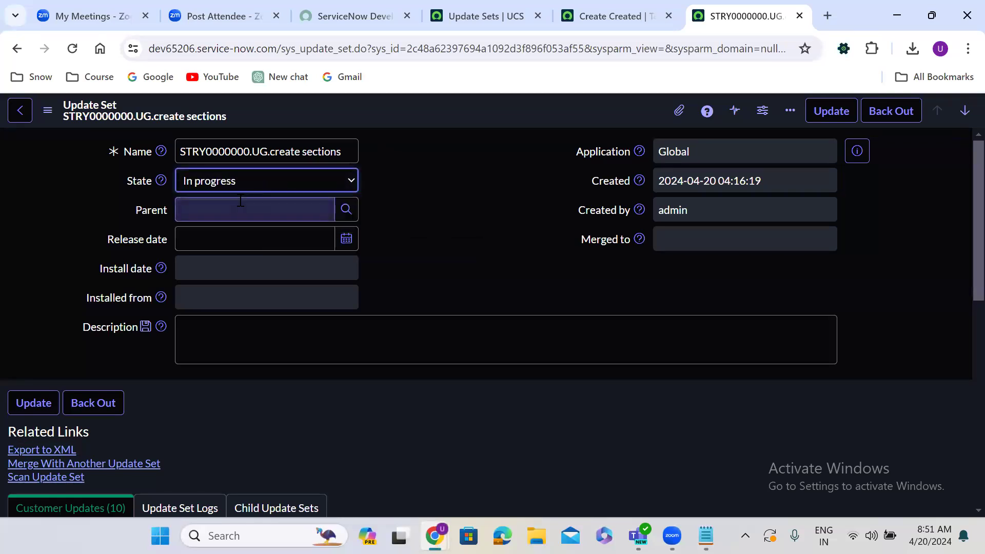
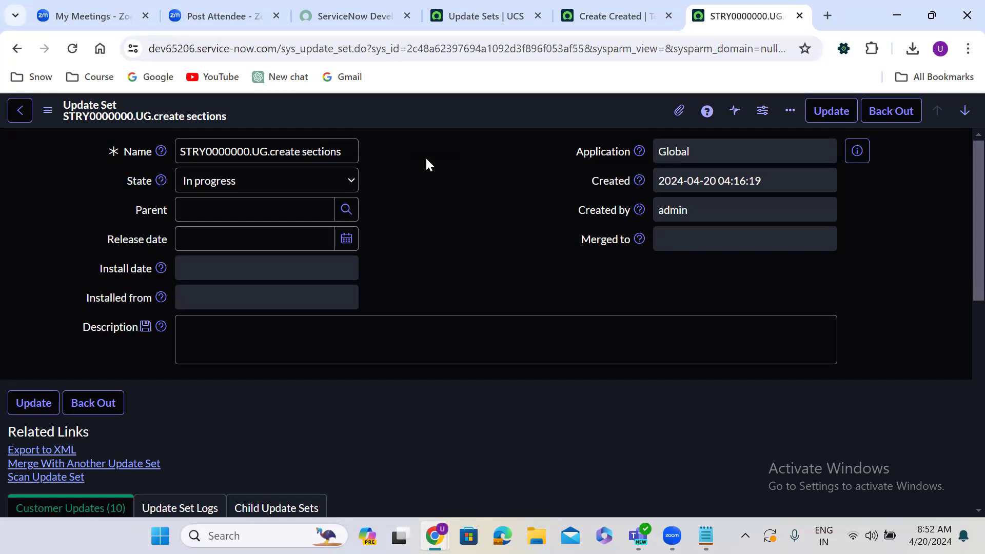
Set the create sections update set's State to Complete and append 'V2' to its name.
click(237, 182)
click(252, 211)
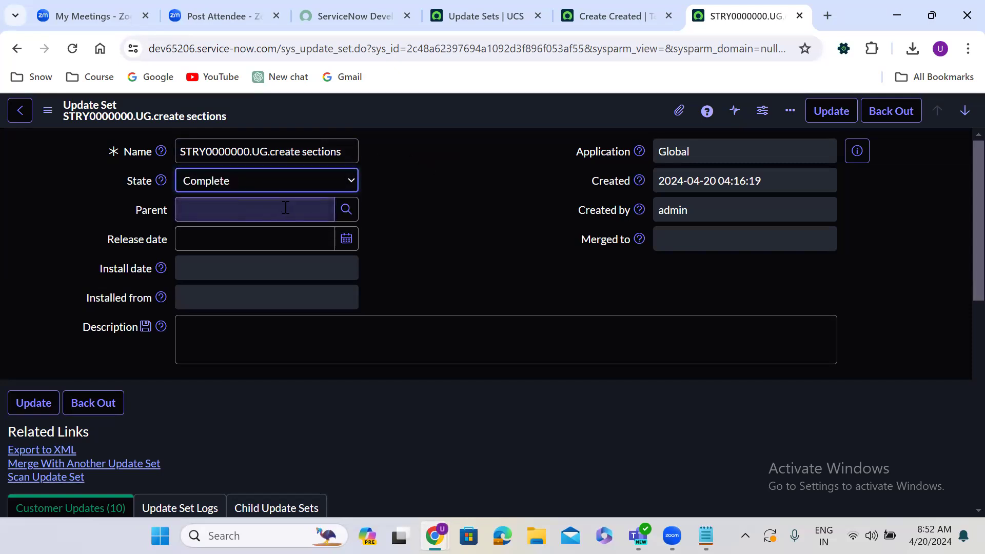
click(344, 153)
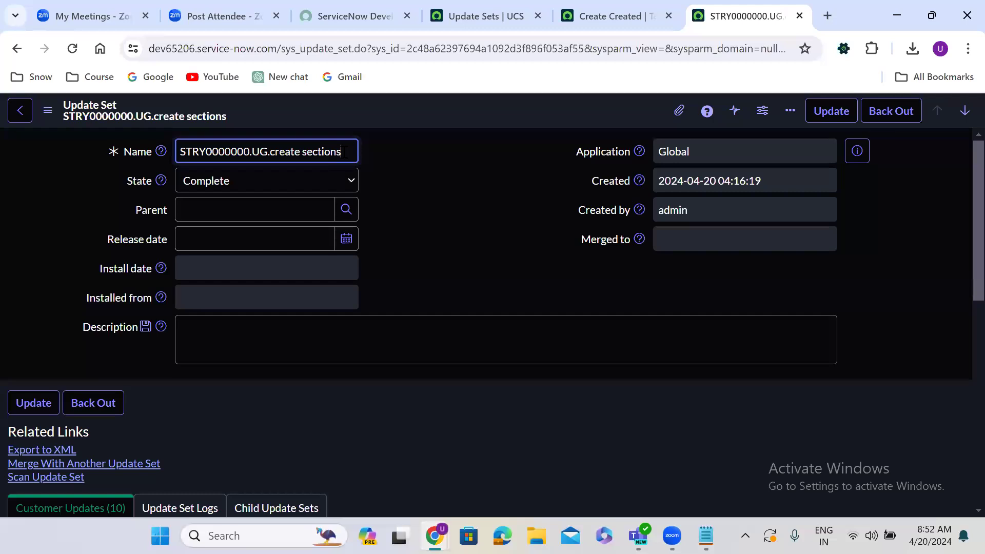
text(V2)
click(279, 185)
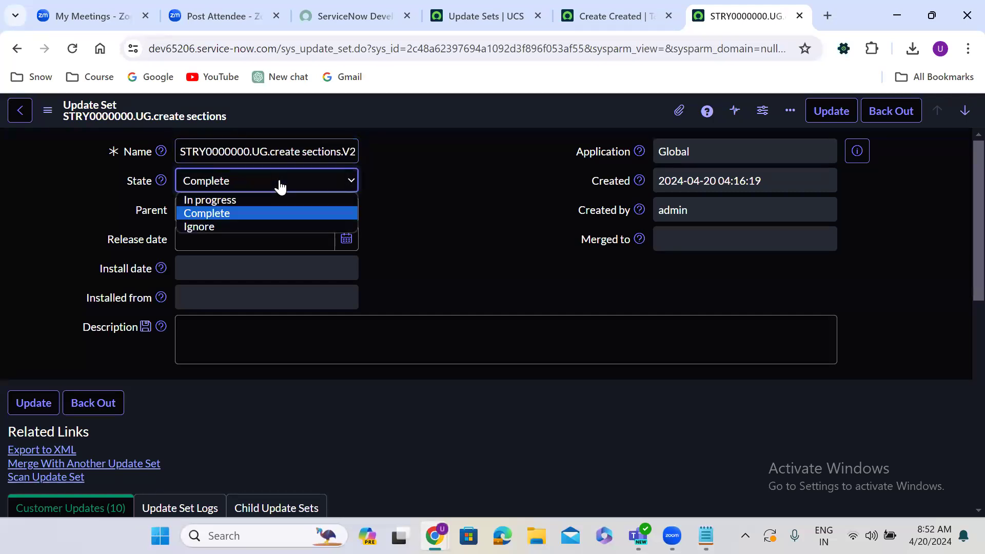
click(386, 180)
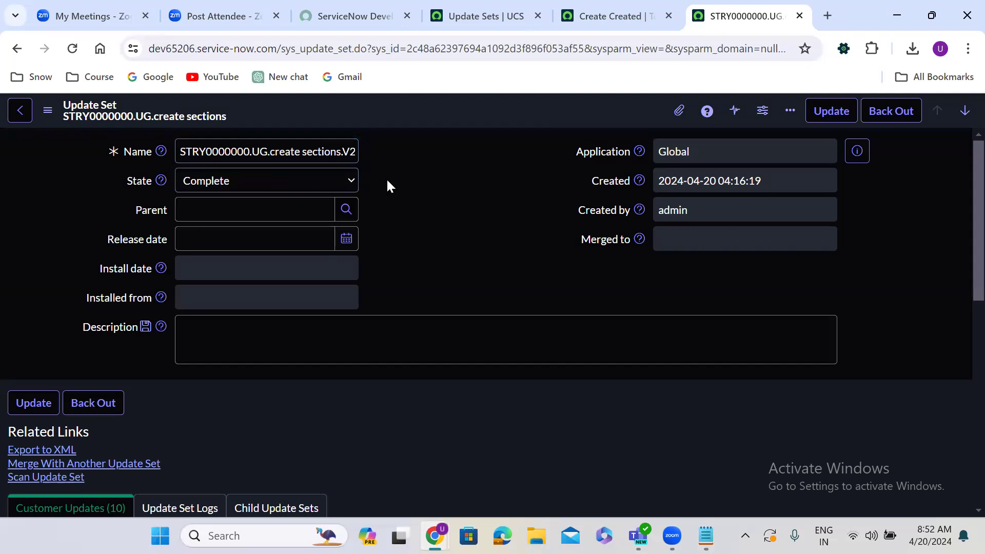
Reload to discard the unsaved edits, and keep the State In progress.
click(73, 48)
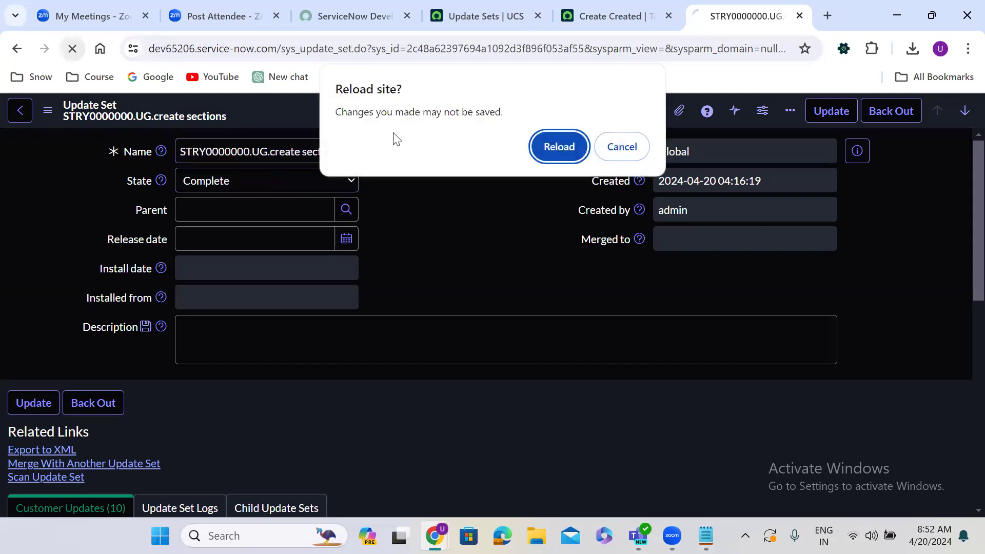
click(564, 146)
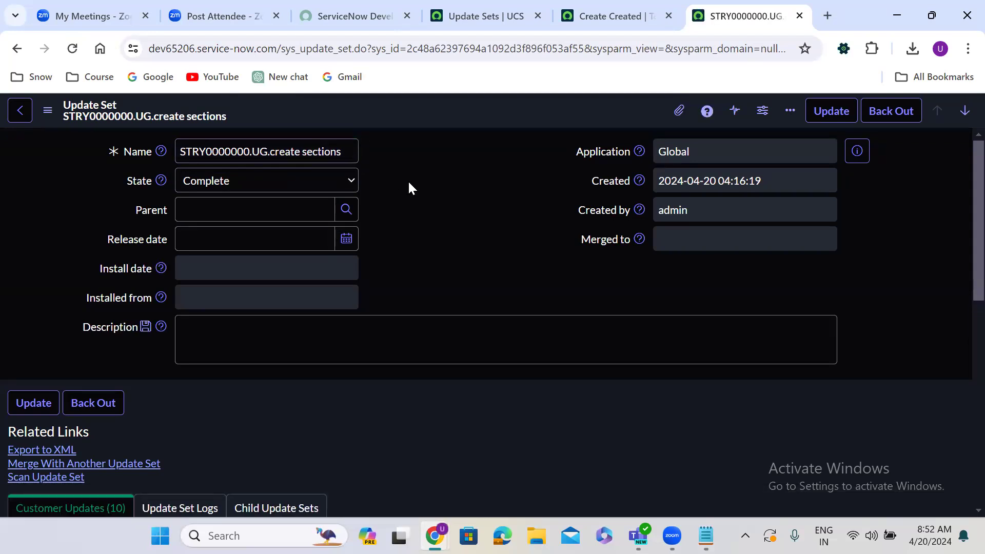
click(263, 180)
click(273, 201)
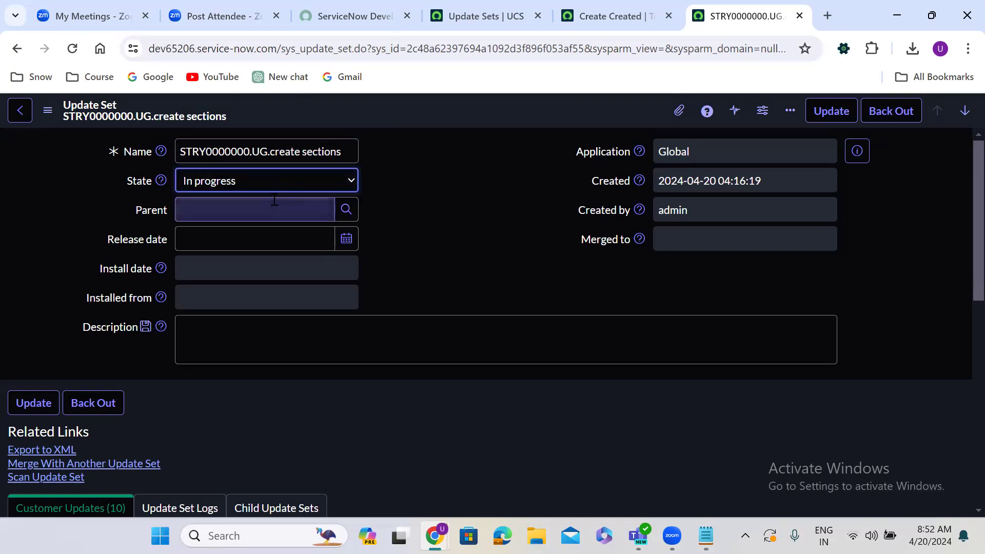
click(395, 181)
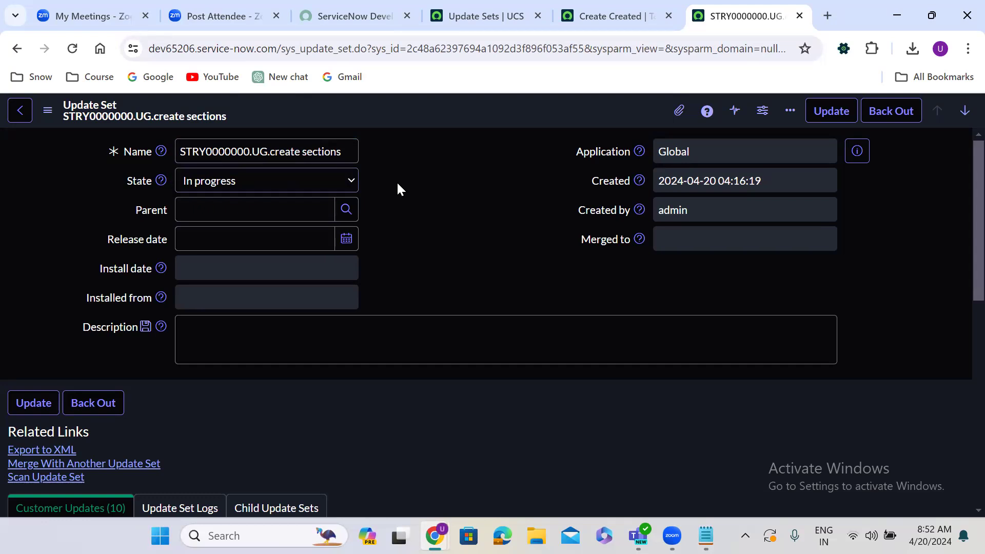
click(470, 7)
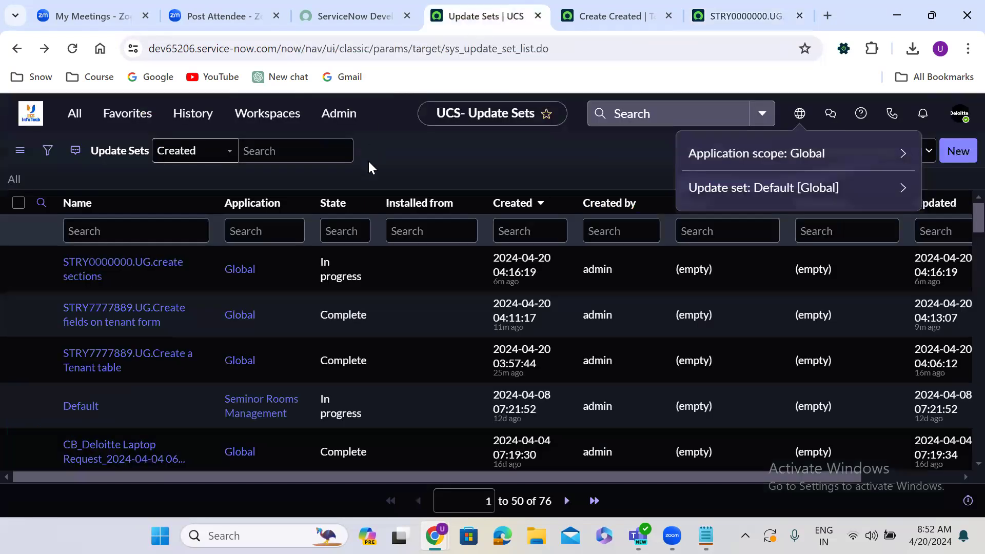
Create update set 'STRY0000000.UG.create sections V2' and make it current.
click(941, 154)
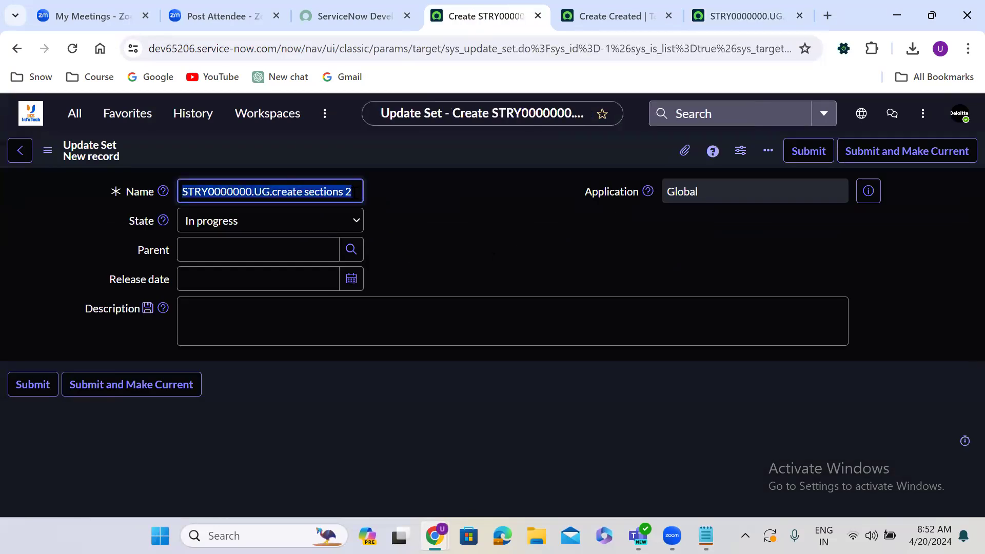
click(346, 191)
text(V)
click(149, 385)
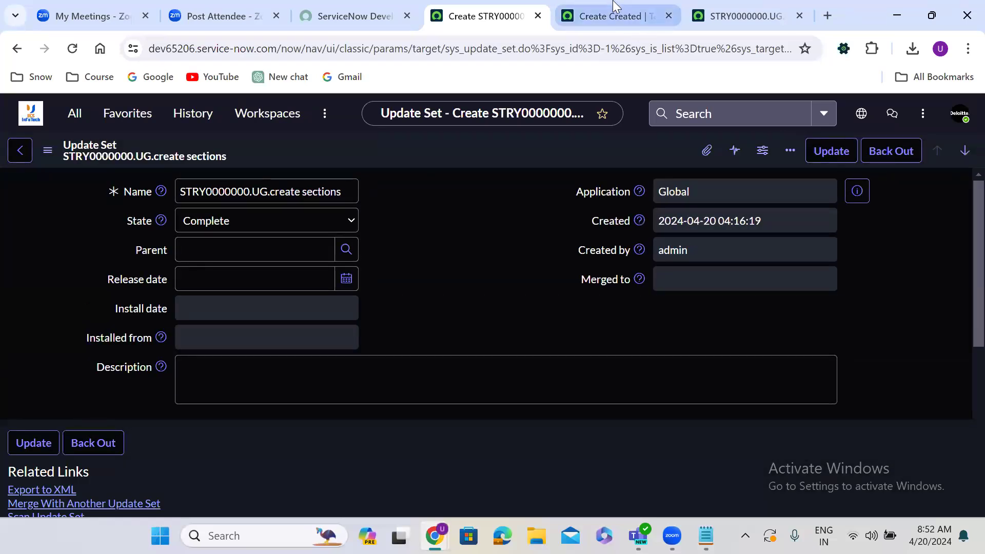
Bring up the Configure options from the new Tenant form's header menu.
click(614, 6)
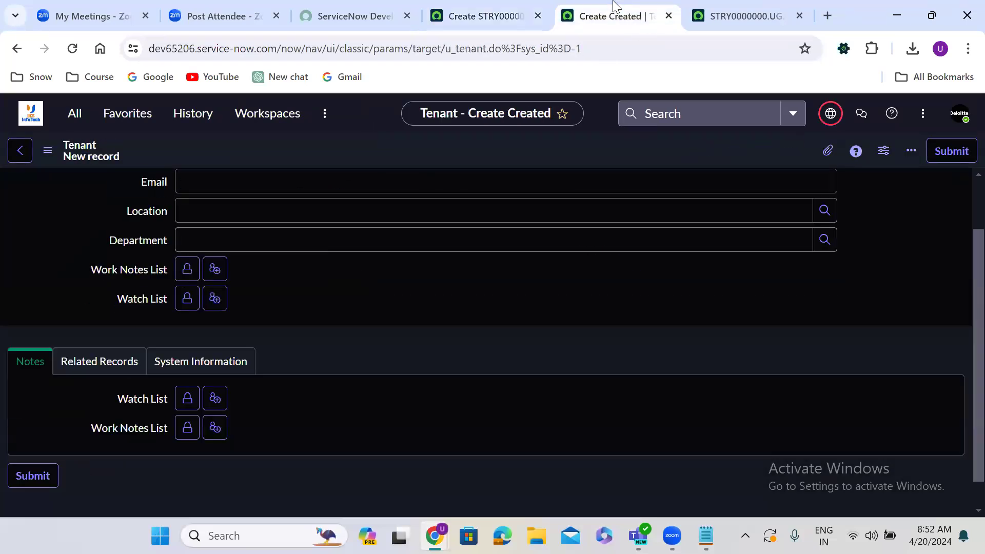
right_click(414, 145)
mouse_move(446, 175)
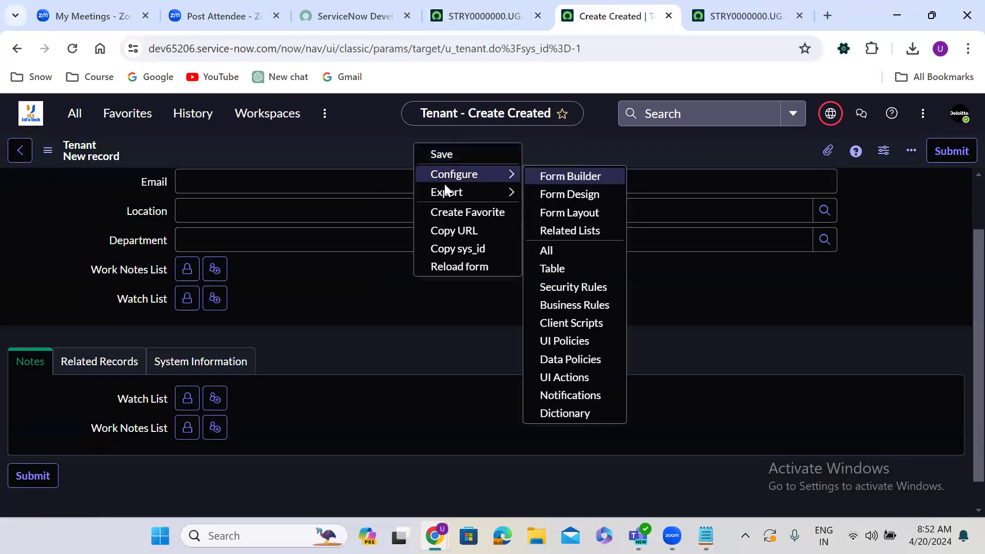
In Form Layout, add a 'Requested Item' field to Related Records and save the layout.
click(577, 212)
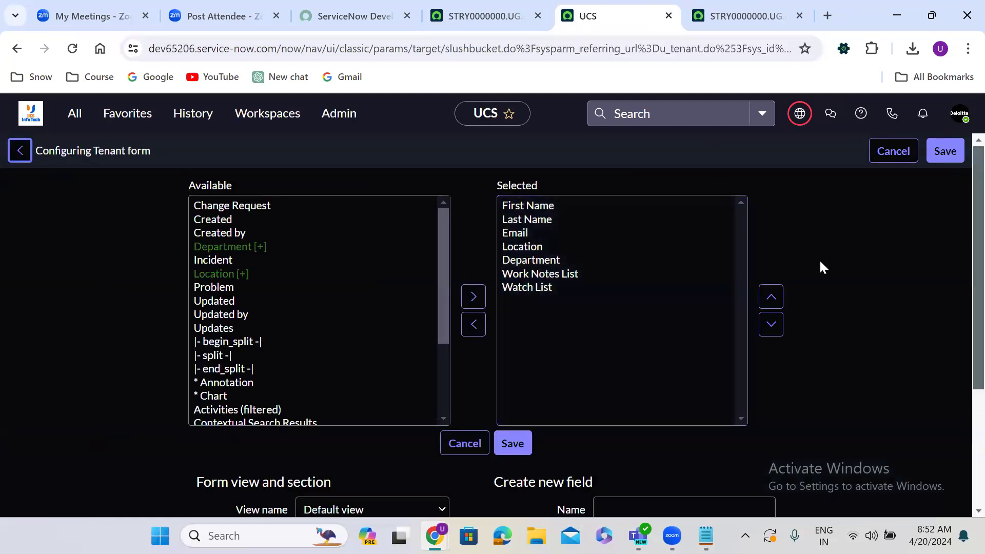
scroll(819, 264, down, 2)
scroll(821, 266, down, 3)
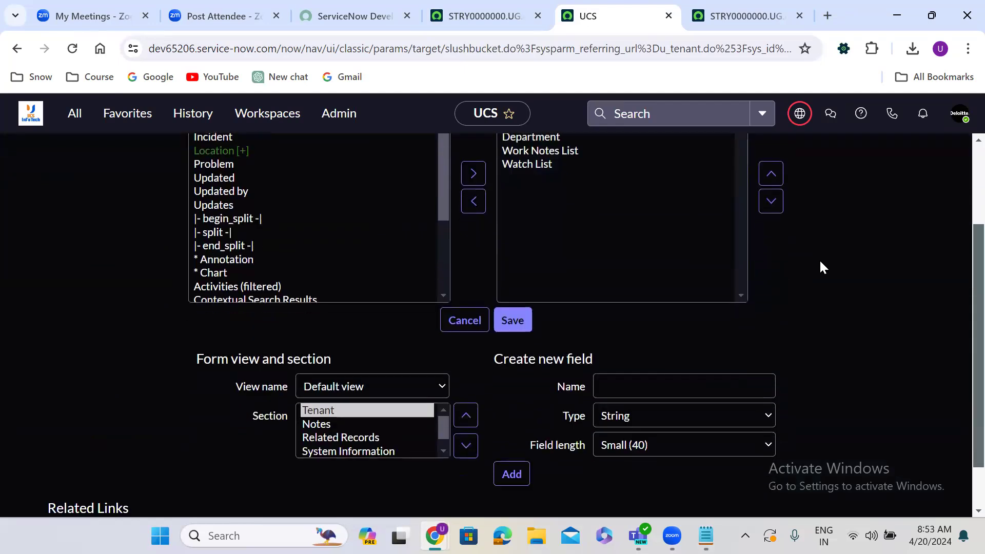
click(378, 408)
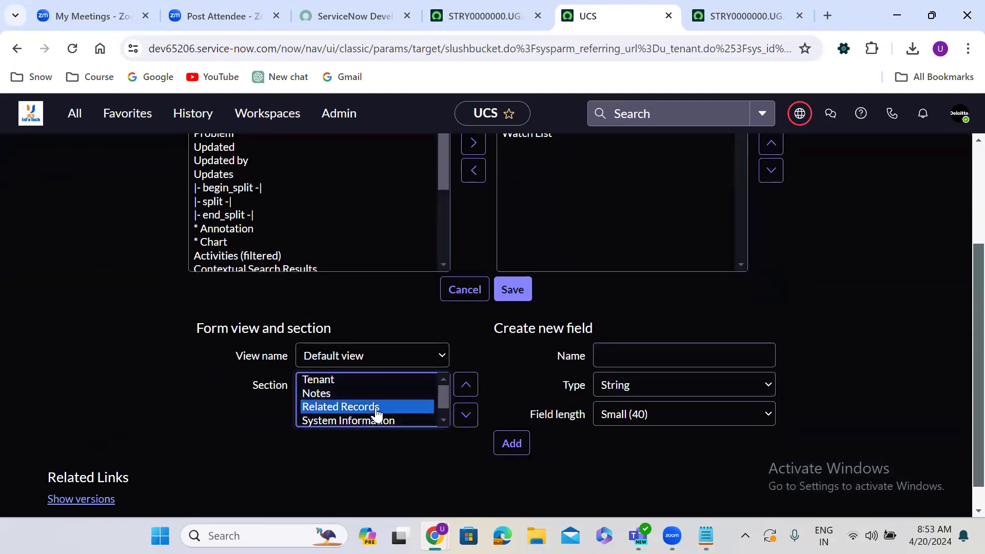
click(667, 347)
text(Re)
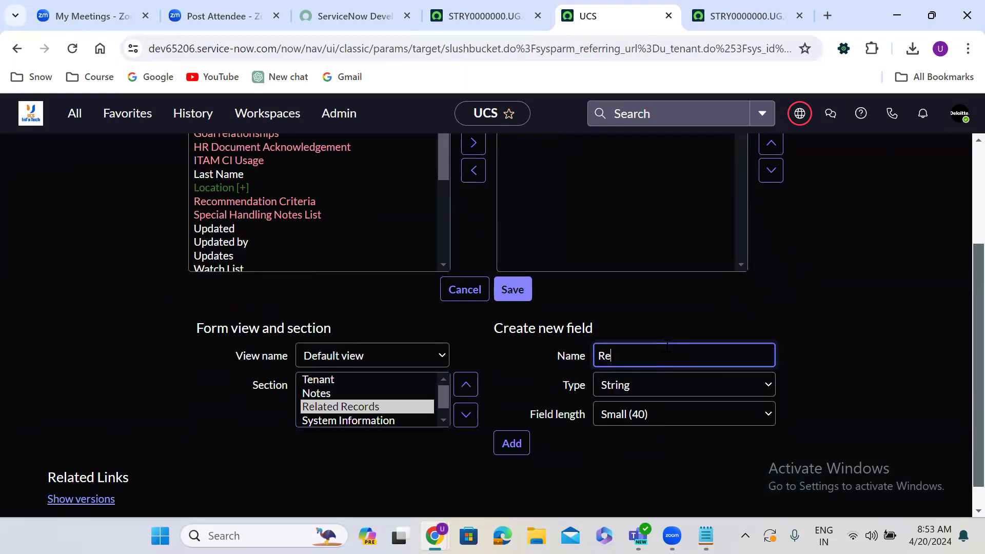
text(quested Item)
click(511, 442)
click(515, 290)
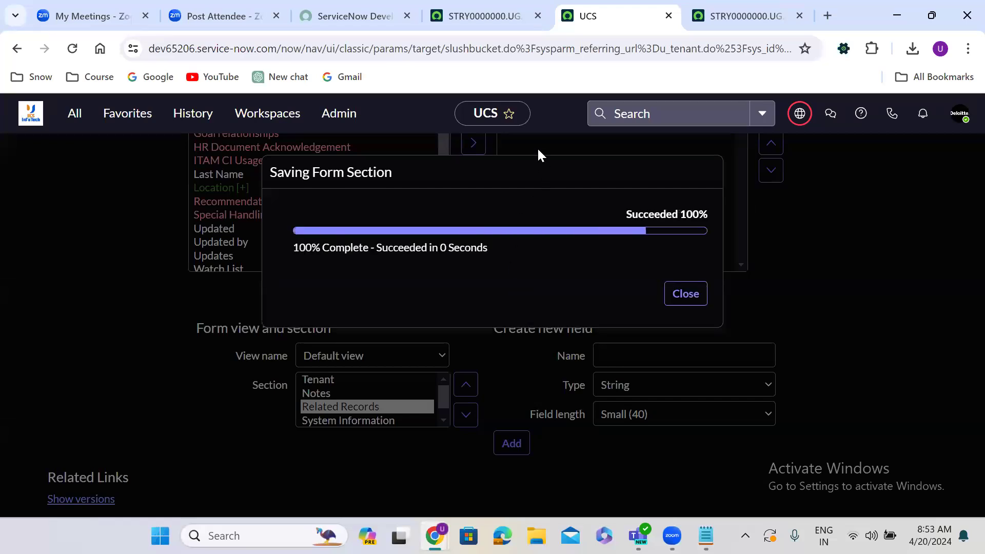
click(684, 292)
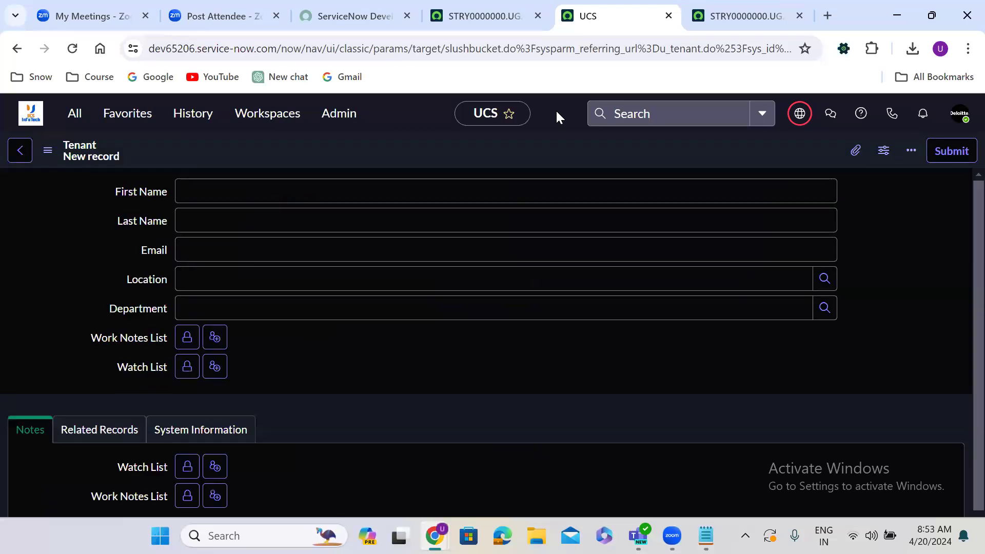
Open the STRY0000000.UG.create sections V2 record from the local update sets list.
click(485, 16)
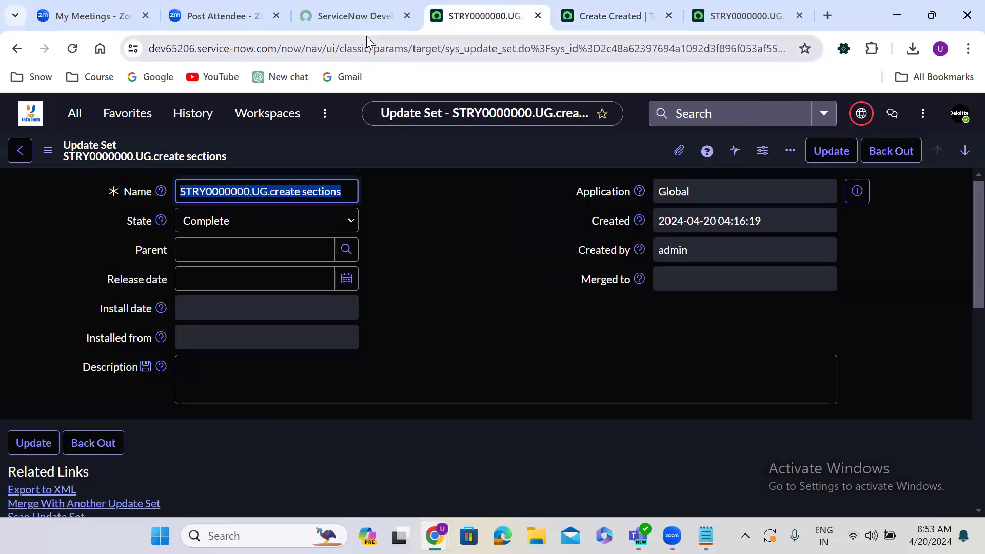
click(80, 112)
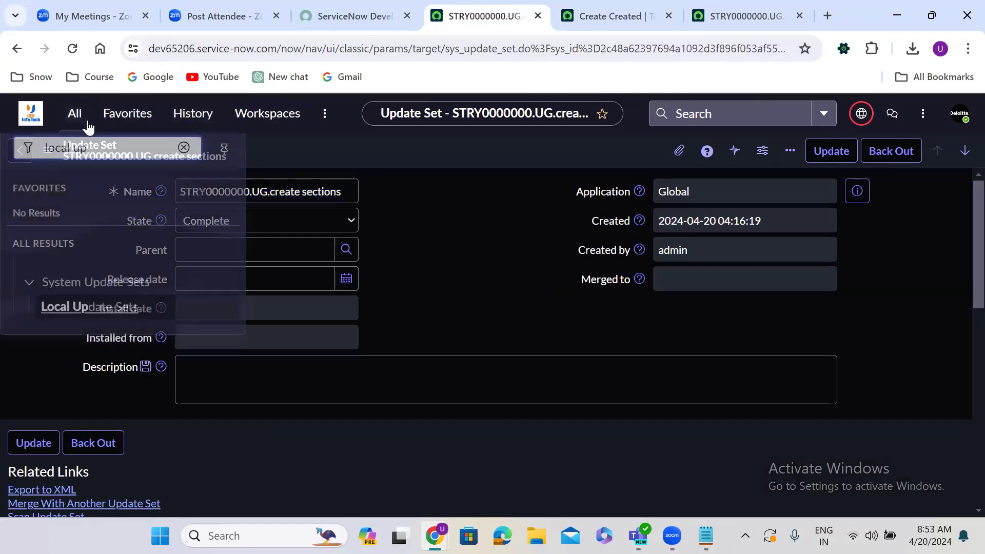
click(117, 296)
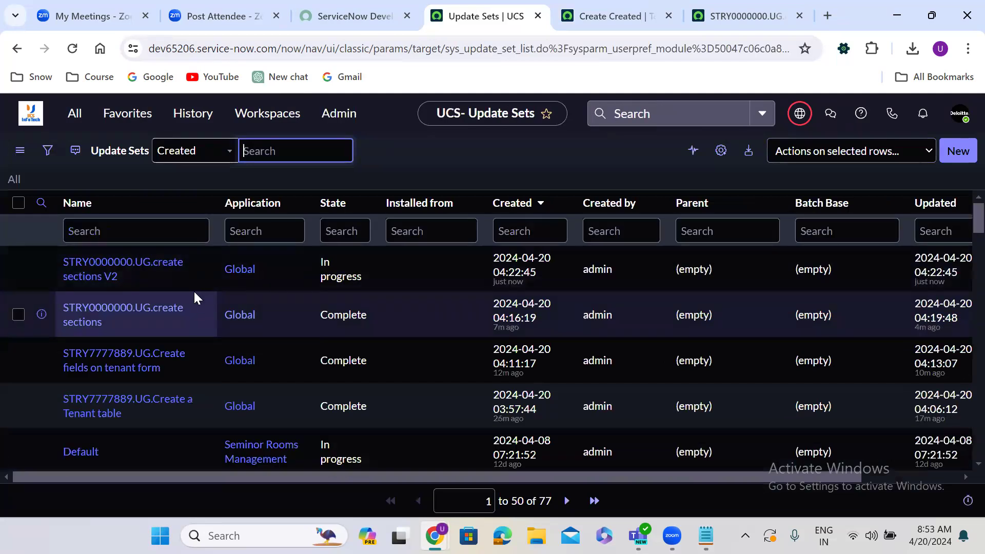
click(126, 265)
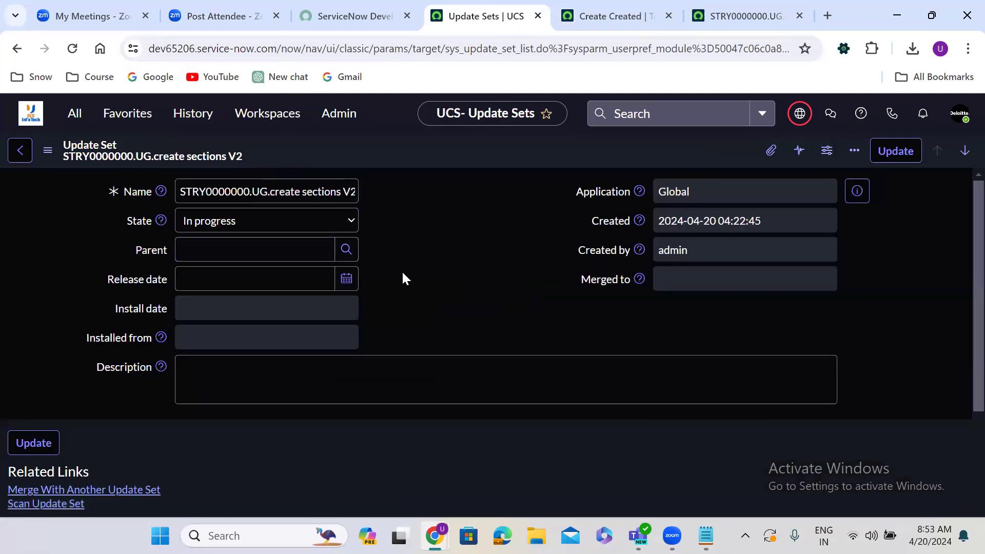
scroll(401, 269, down, 1)
scroll(401, 270, down, 5)
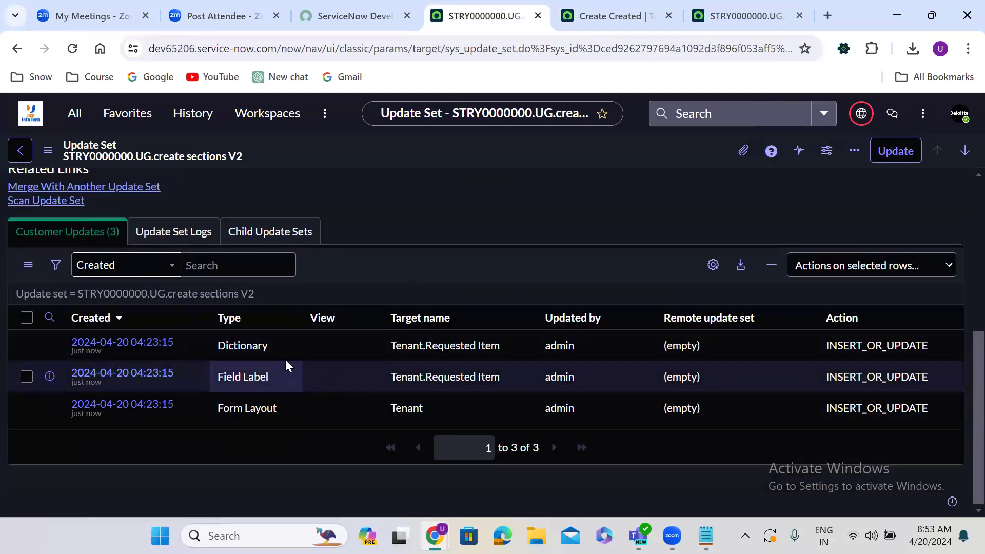
scroll(374, 242, up, 1)
scroll(374, 242, up, 6)
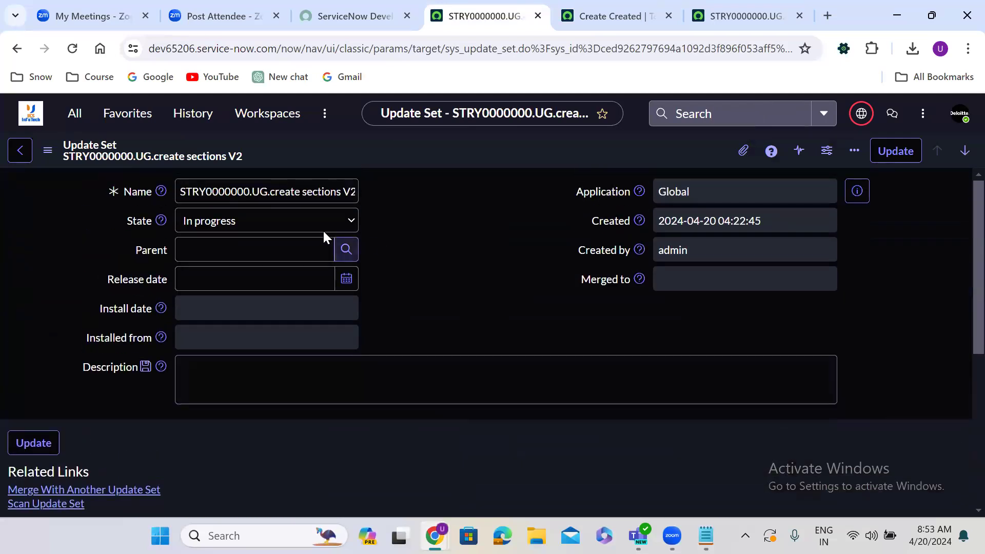
Set the V2 update set's State to Complete and save it.
click(253, 225)
click(249, 253)
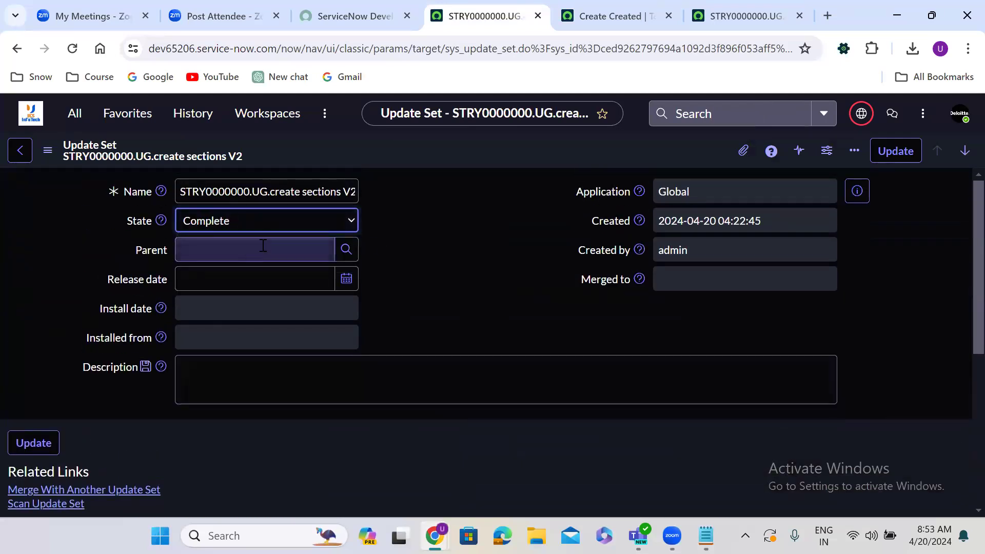
right_click(433, 147)
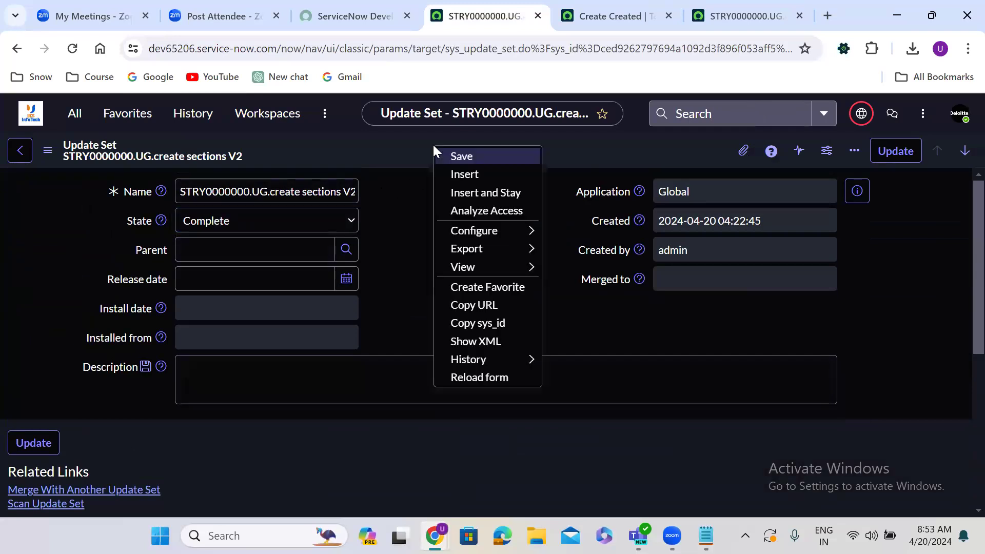
click(474, 156)
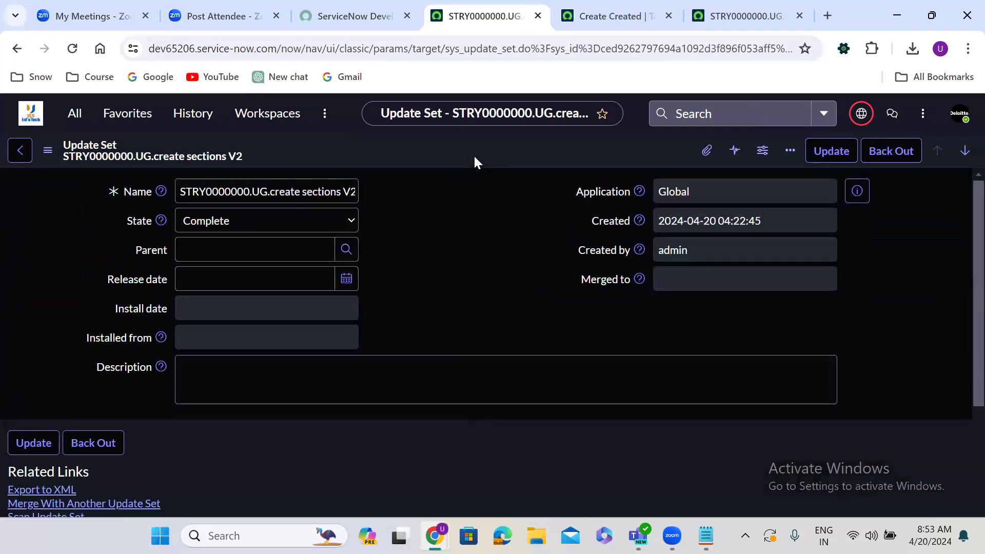
Export the V2 update set to XML and save the file to Downloads.
scroll(440, 246, down, 1)
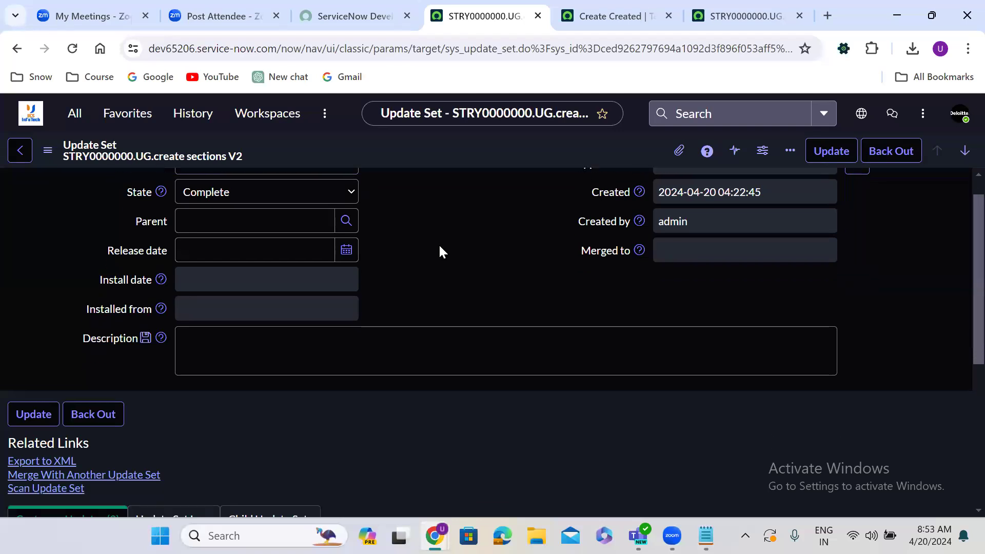
scroll(440, 246, down, 3)
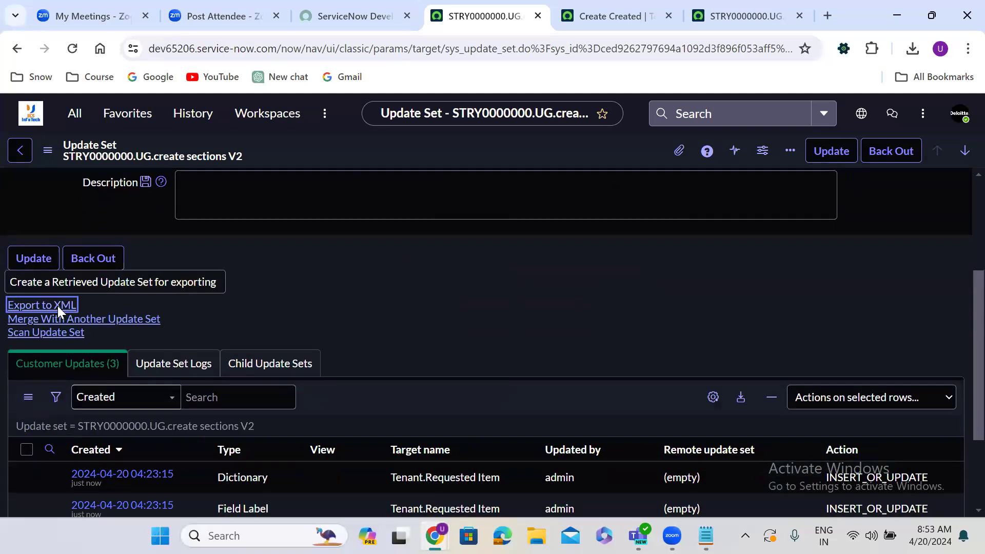
click(57, 306)
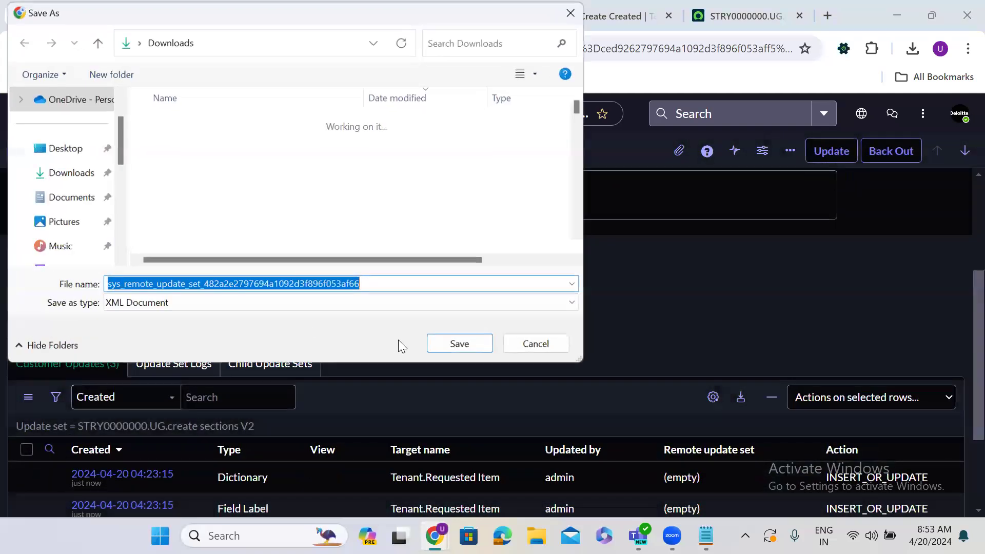
click(475, 349)
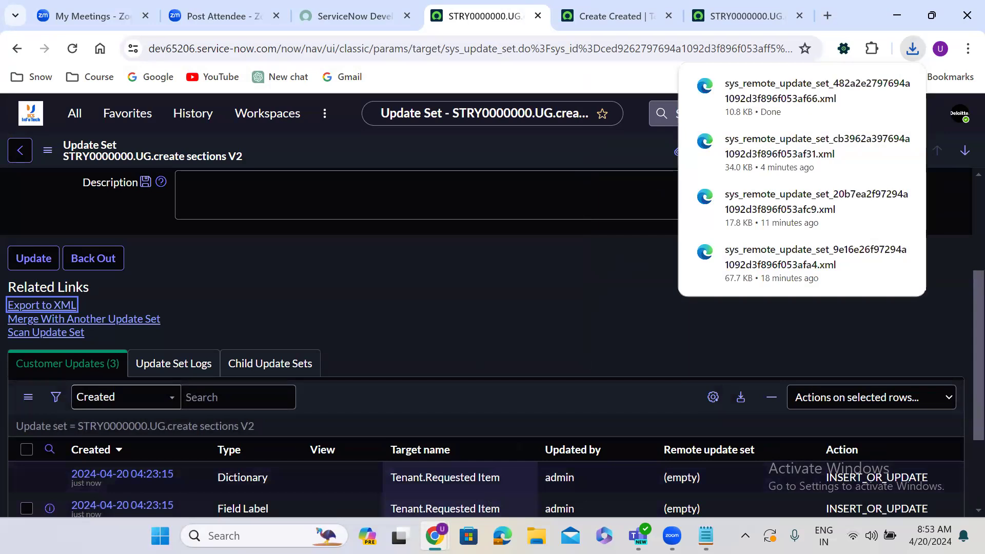
click(434, 535)
On the second instance, filter the navigator for 'retriv' and open Retrieved Update Sets.
click(517, 457)
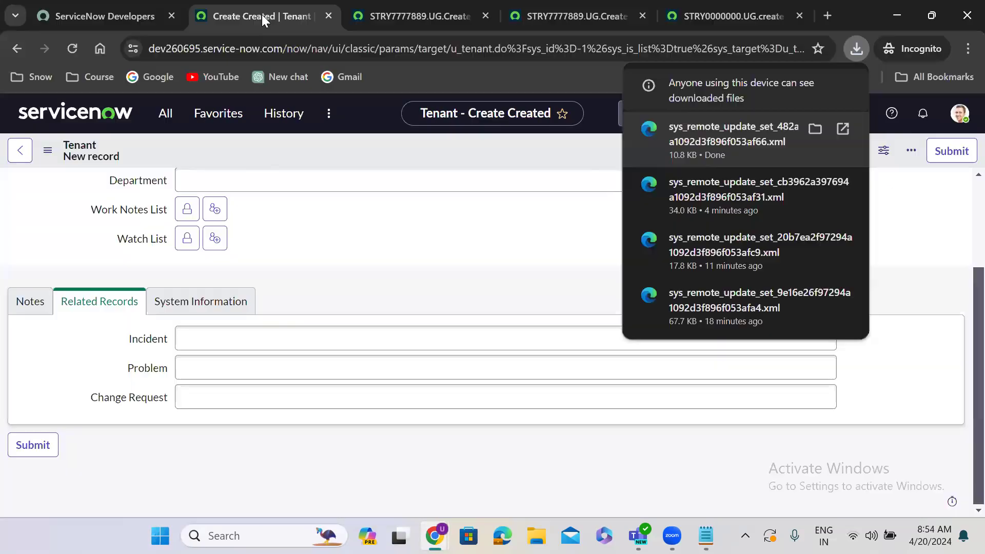
click(163, 115)
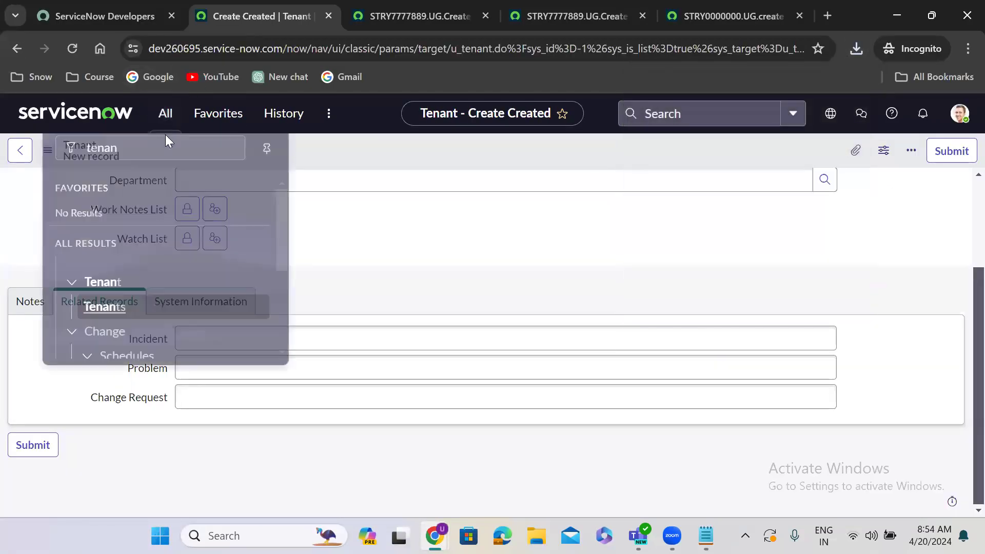
double_click(168, 148)
text(retrive)
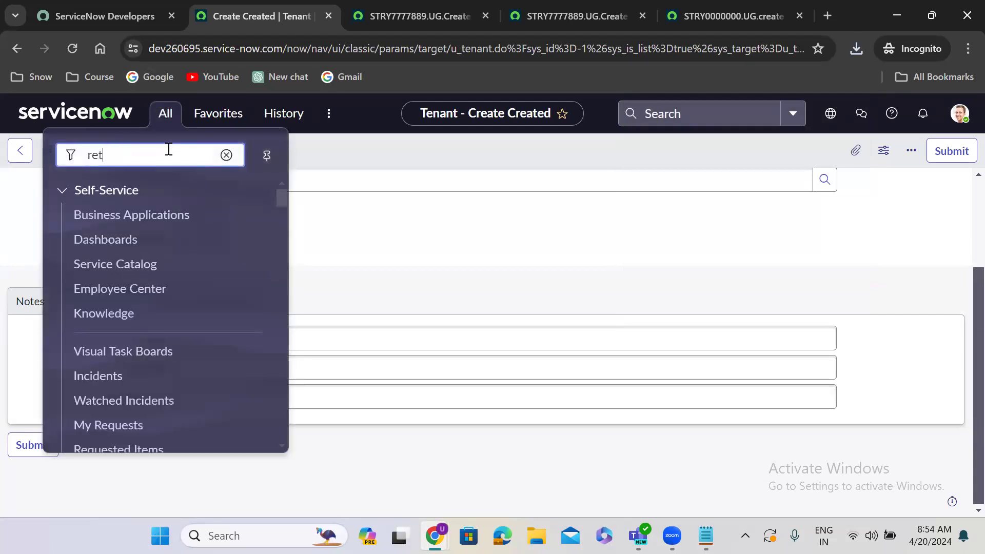
key(BackSpace)
key(BackSpace)
key(BackSpace)
key(BackSpace)
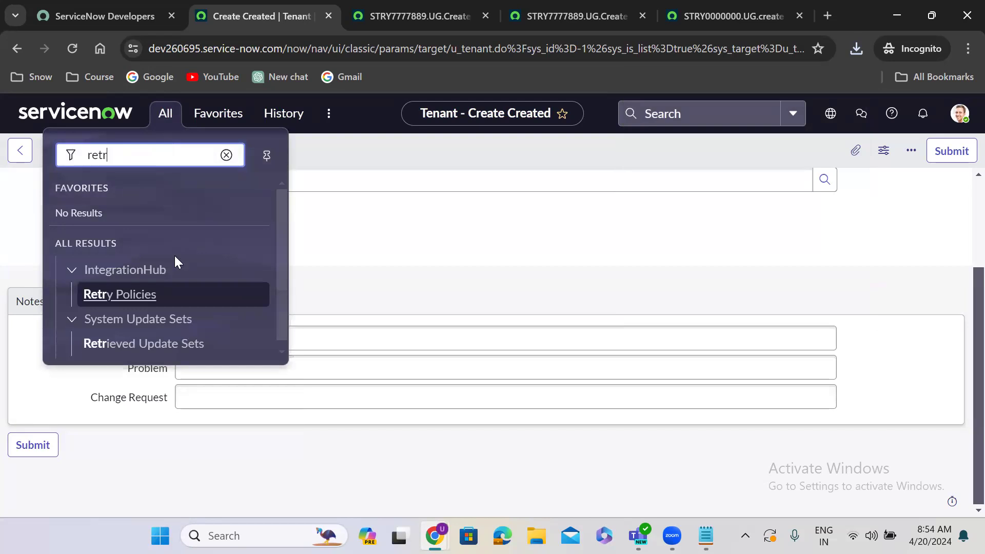
click(145, 345)
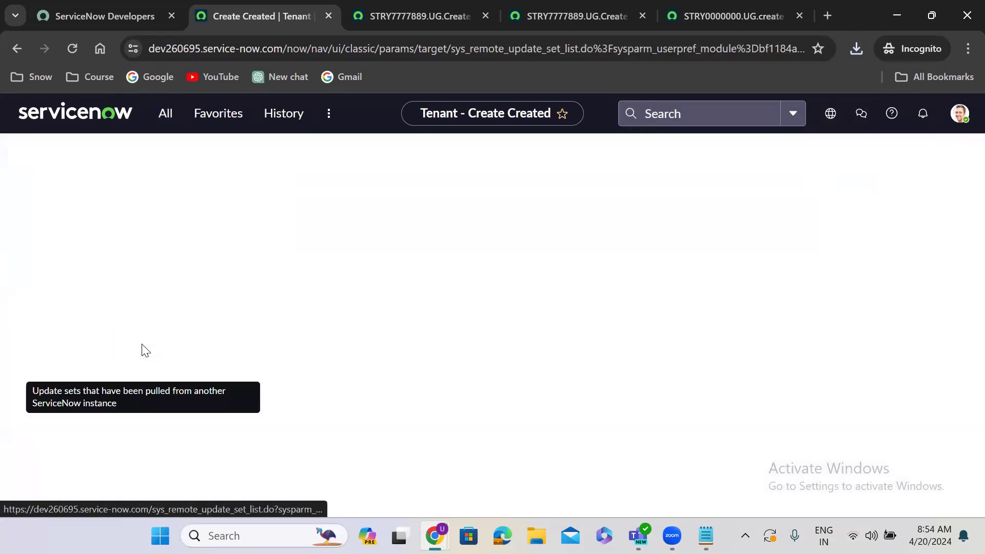
Import the exported V2 update set XML file and upload it.
click(112, 367)
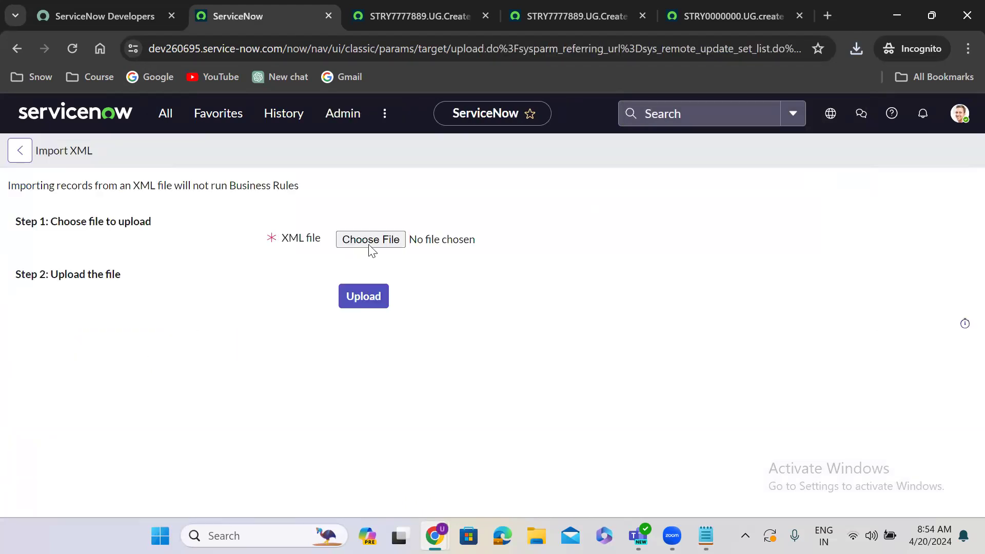
click(391, 243)
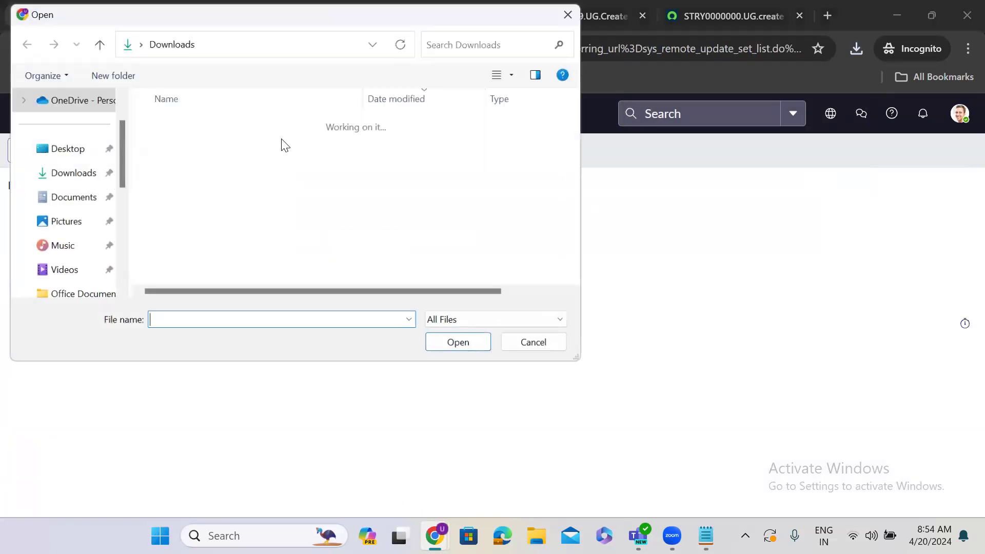
click(263, 143)
click(461, 343)
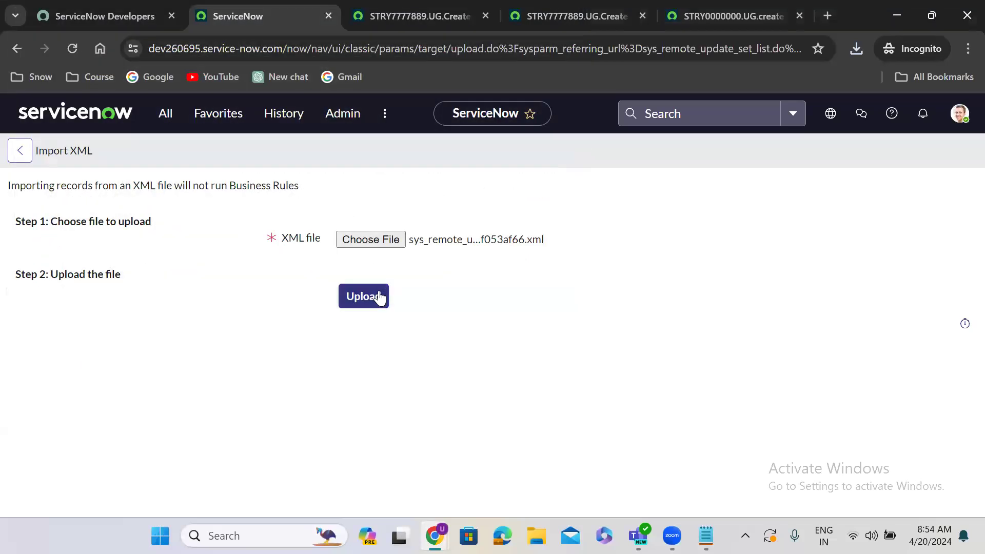
click(379, 297)
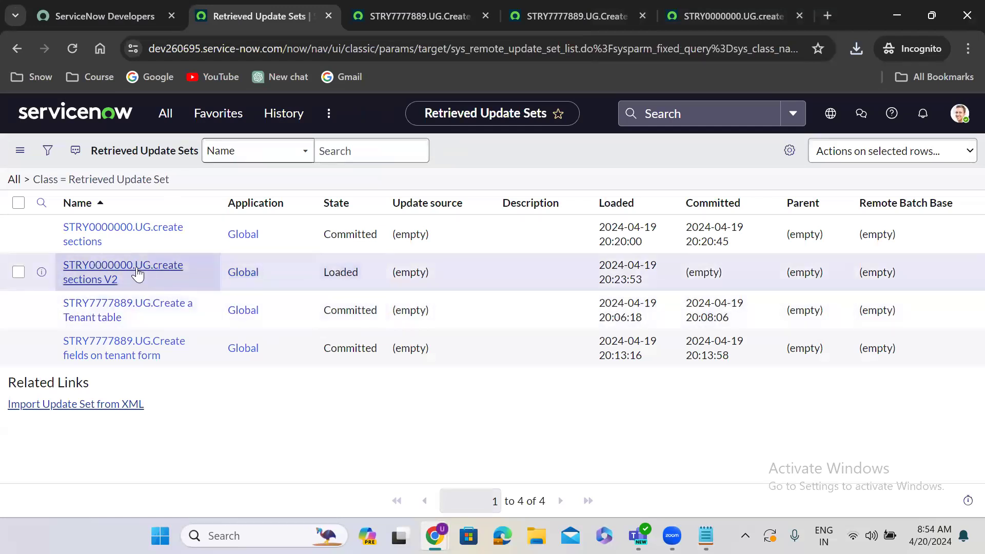
Preview the retrieved create sections V2 update set: 2 inserted, 1 updated, 0 collisions.
click(130, 265)
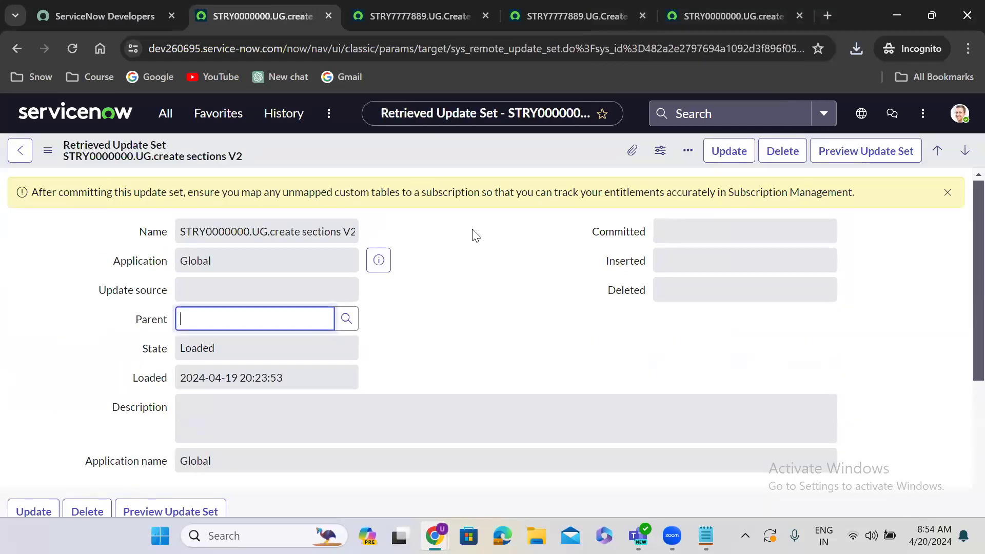
click(860, 151)
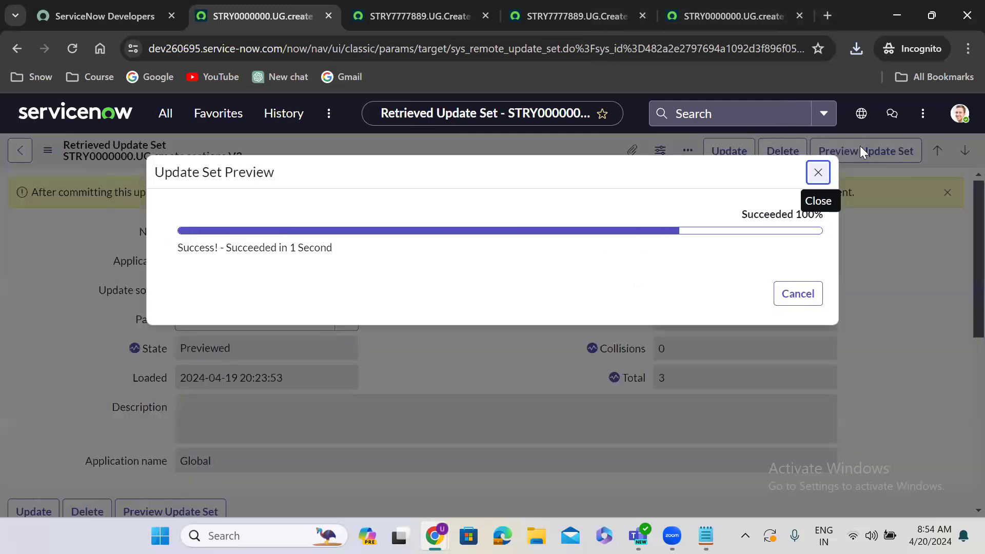
click(819, 287)
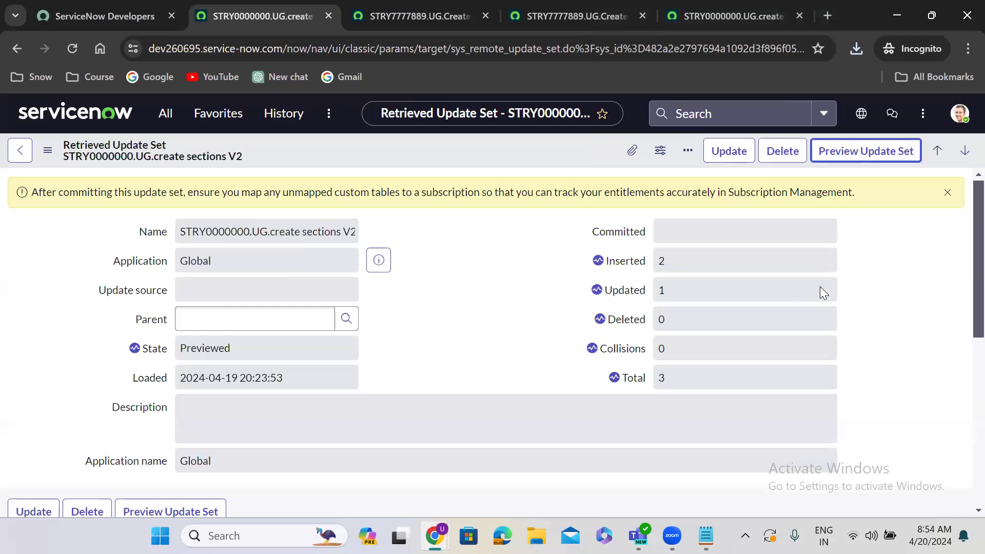
click(851, 154)
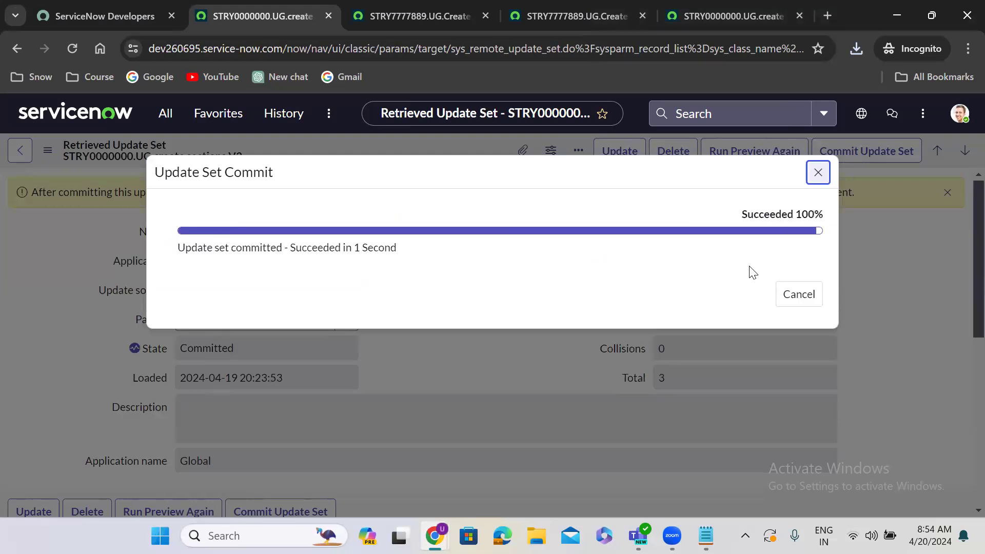
Close the completed commit dialog, leaving V2 Committed with 2 inserted and 1 updated.
click(793, 293)
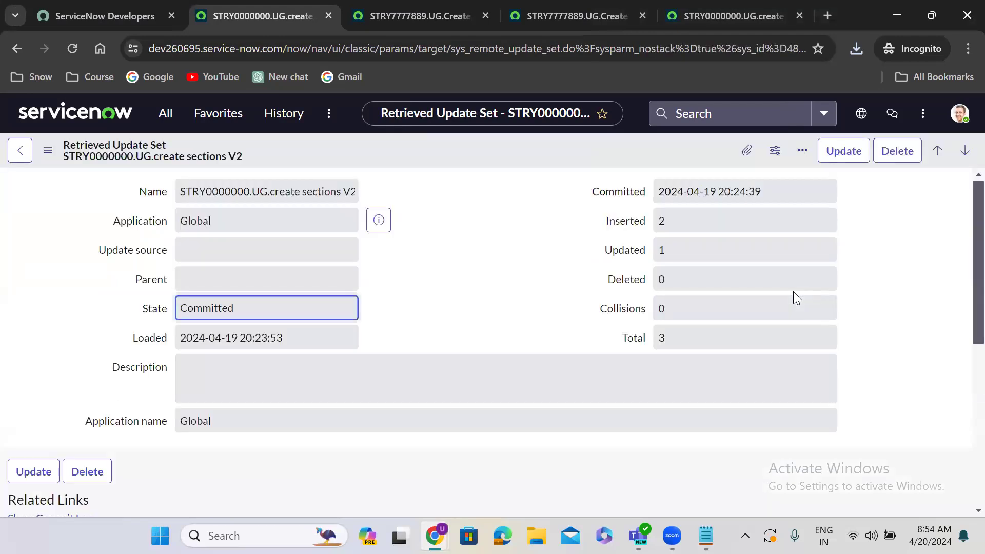
click(463, 291)
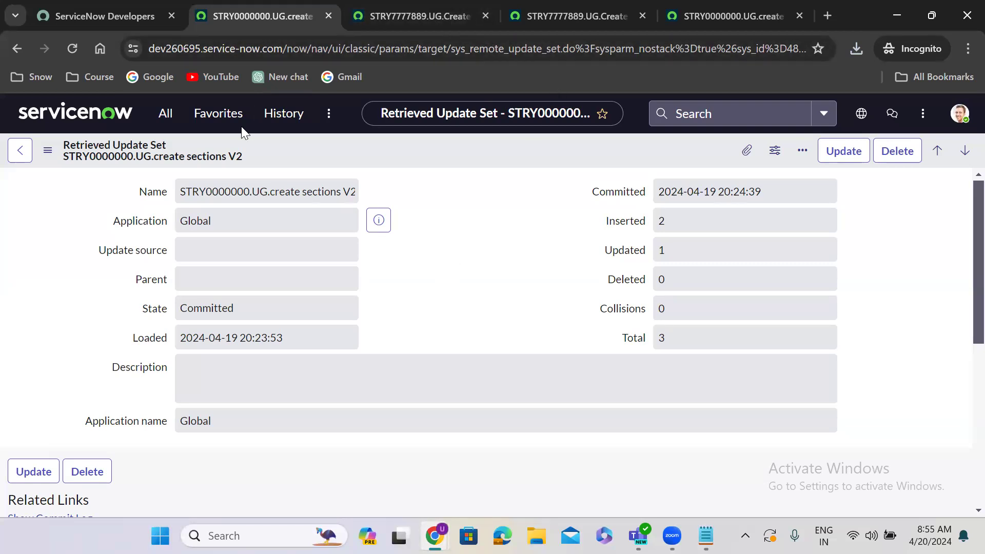
Open a new Tenant record and scroll to Related Records to find Requested Item.
click(163, 114)
text(te)
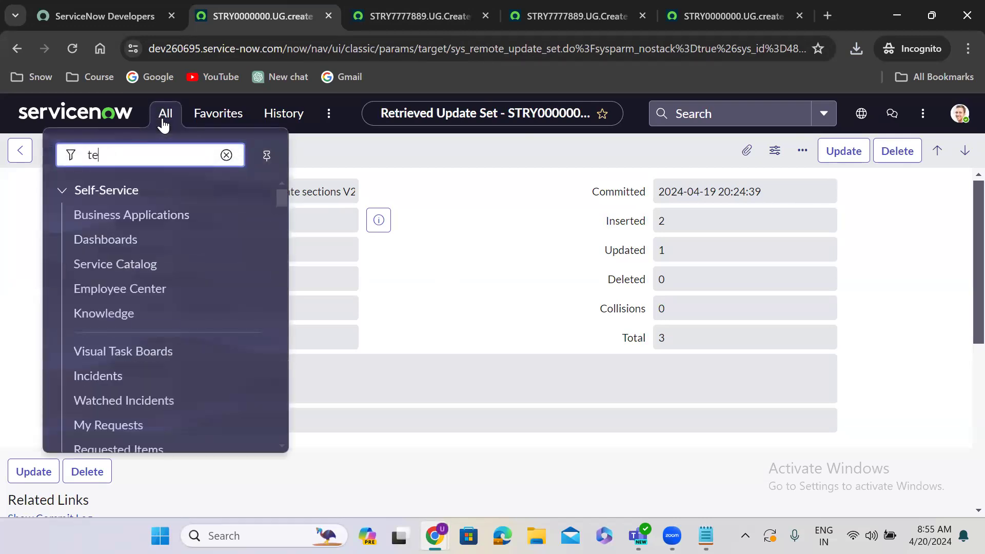
text(nant)
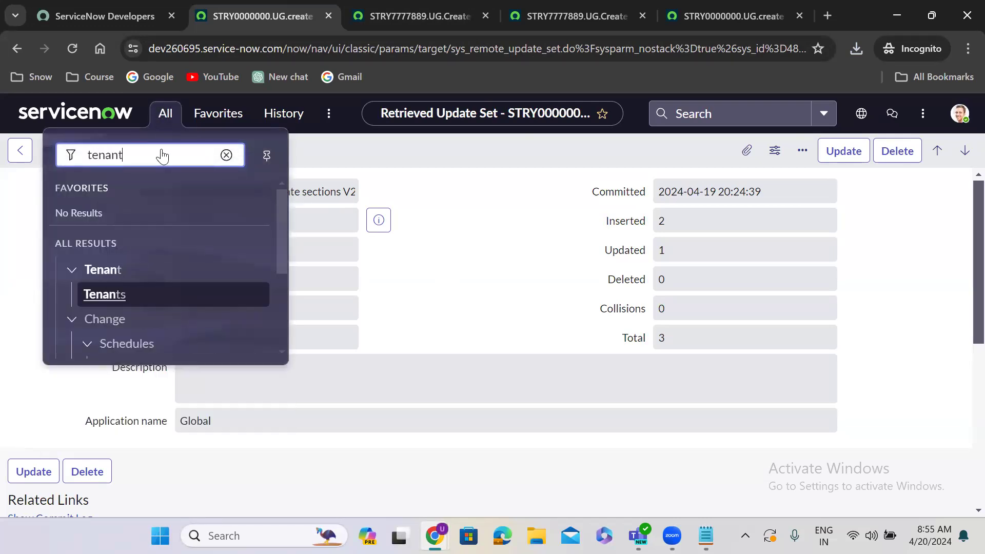
text(s)
click(103, 299)
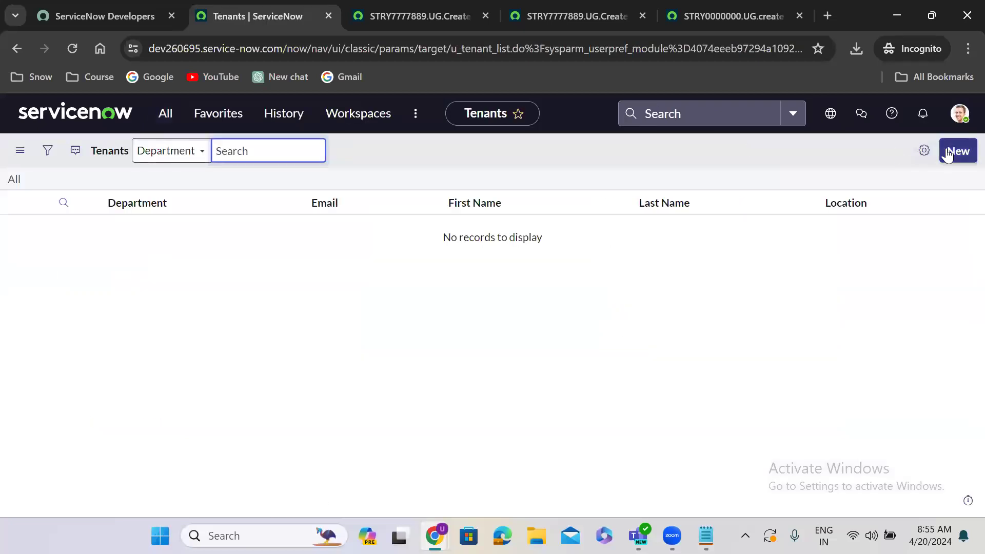
click(957, 151)
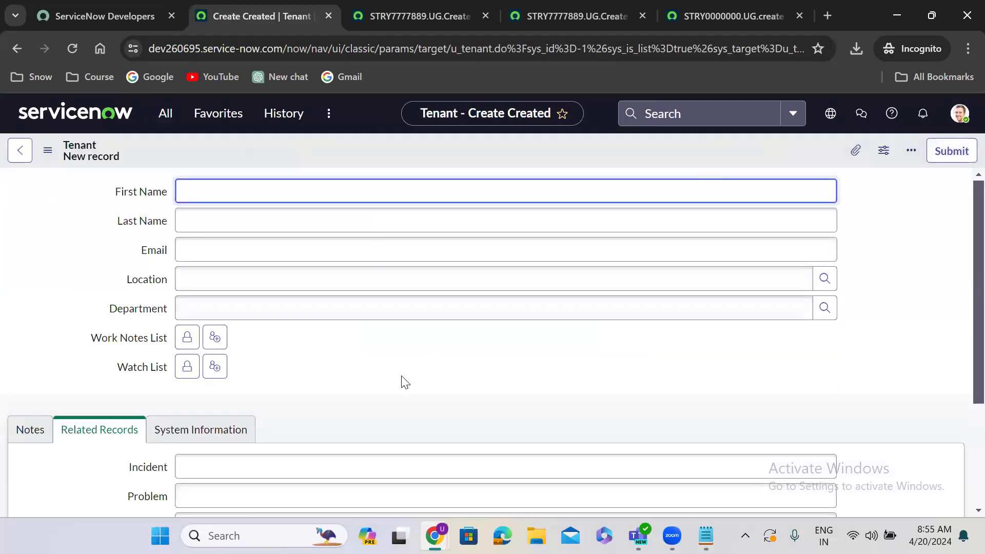
scroll(375, 334, down, 3)
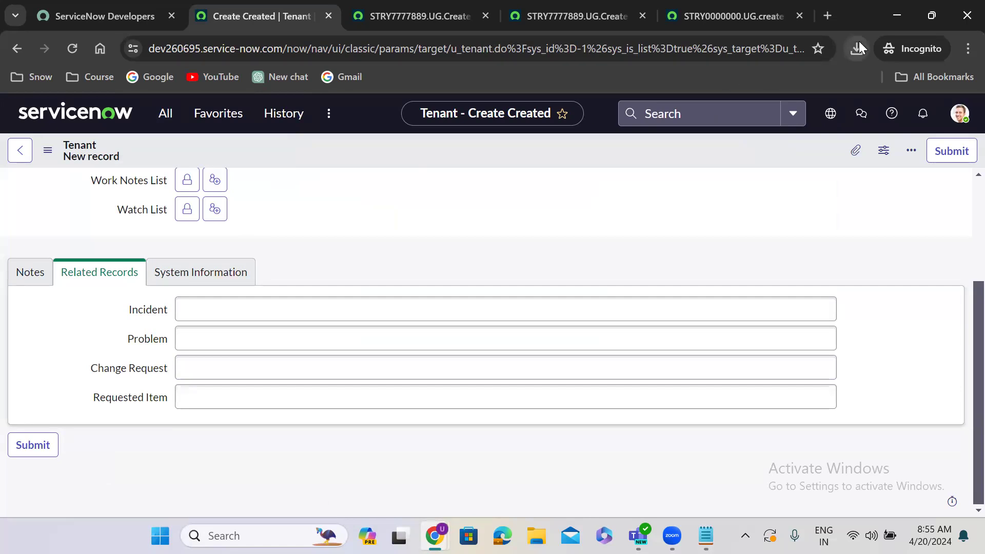
click(895, 13)
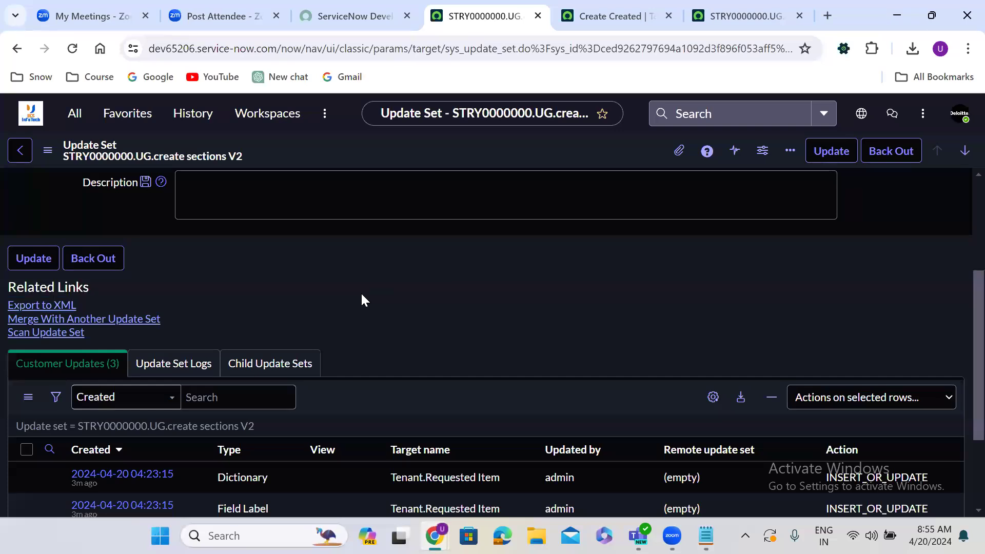
click(279, 50)
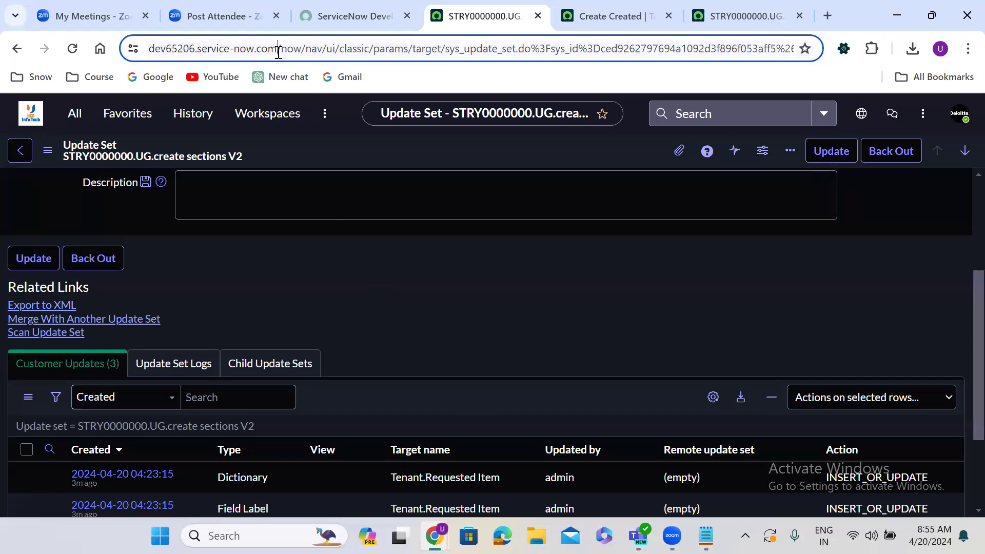
shift+click(136, 55)
key(ctrl+c)
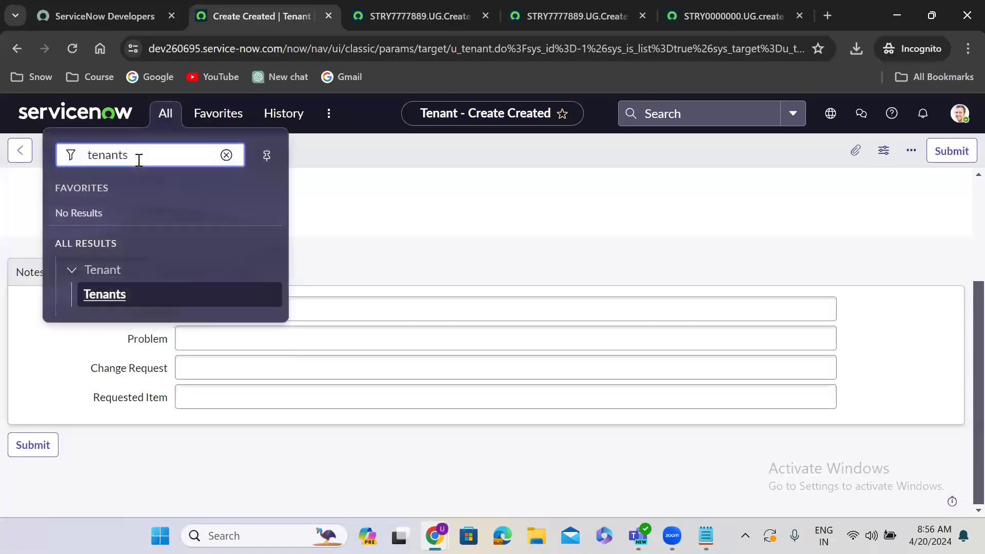
Filter the navigator for 'update sour' and start a new Update Sources remote instance.
double_click(138, 161)
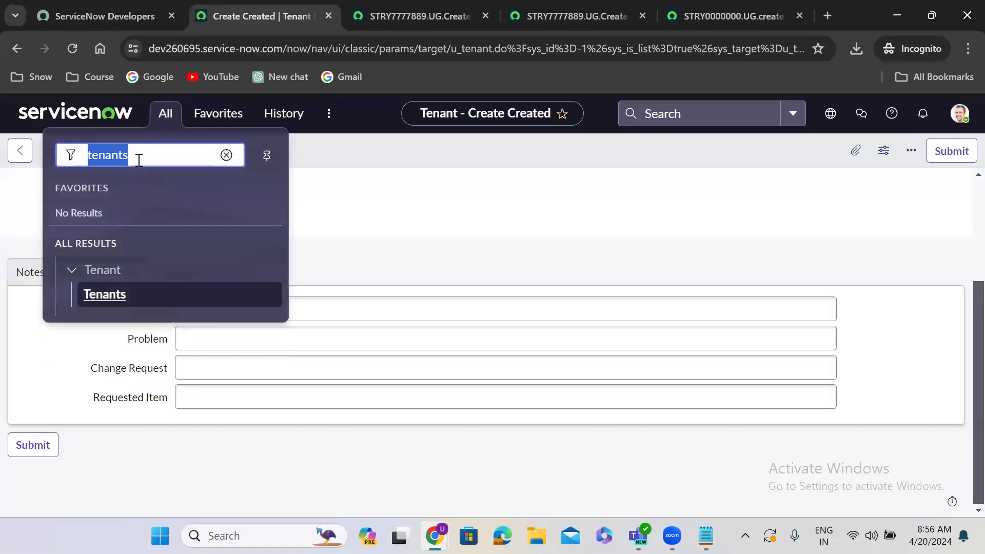
text(update)
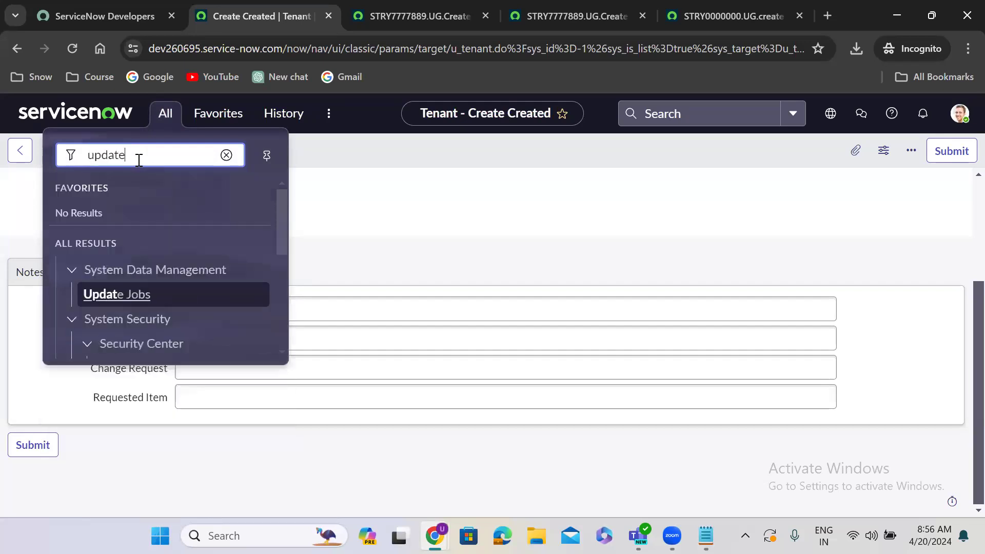
text( sour)
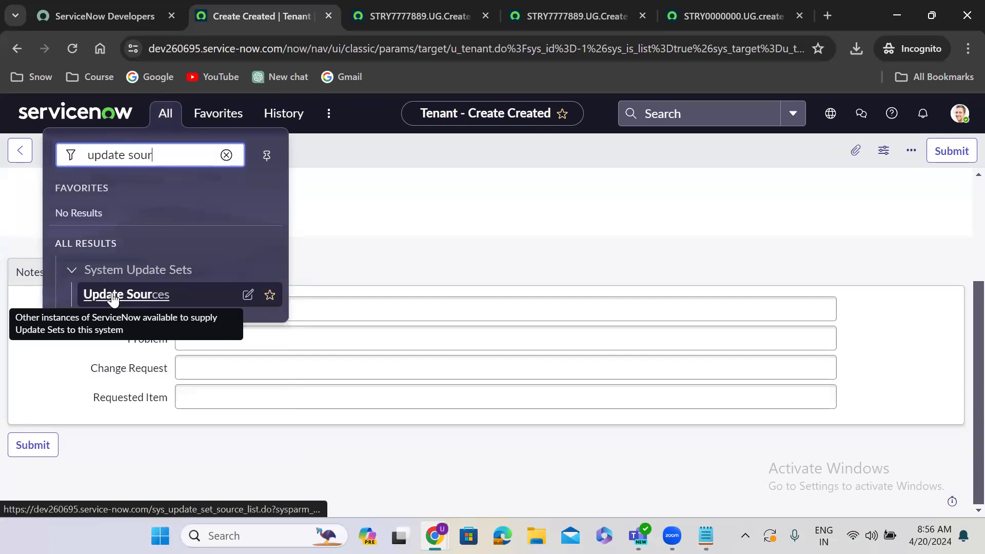
click(137, 296)
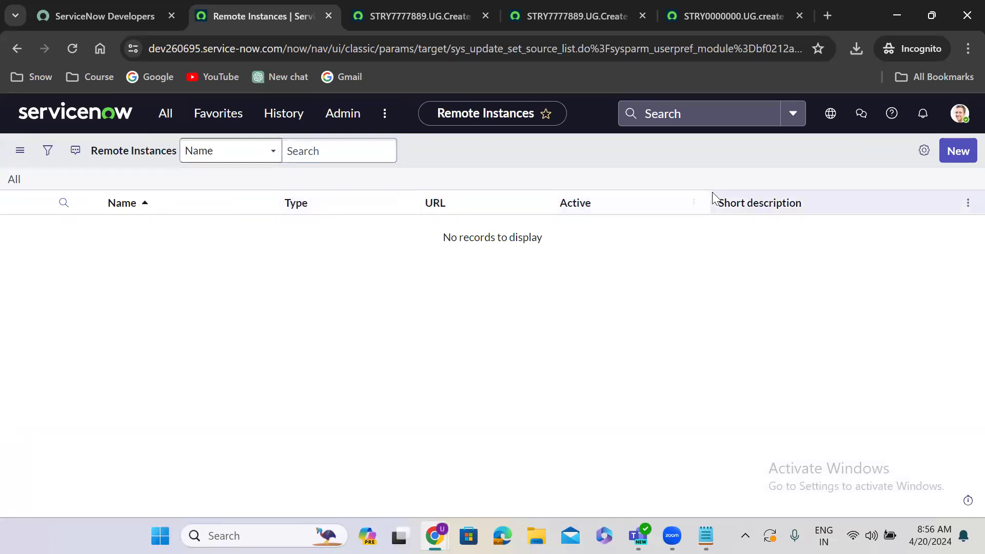
click(960, 150)
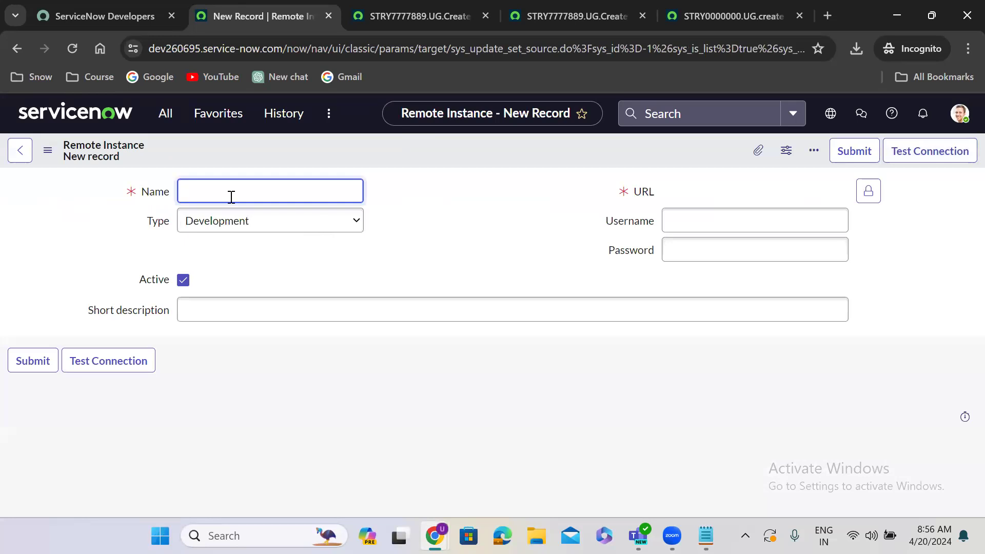
text(Dev65206)
click(746, 199)
key(ctrl+v)
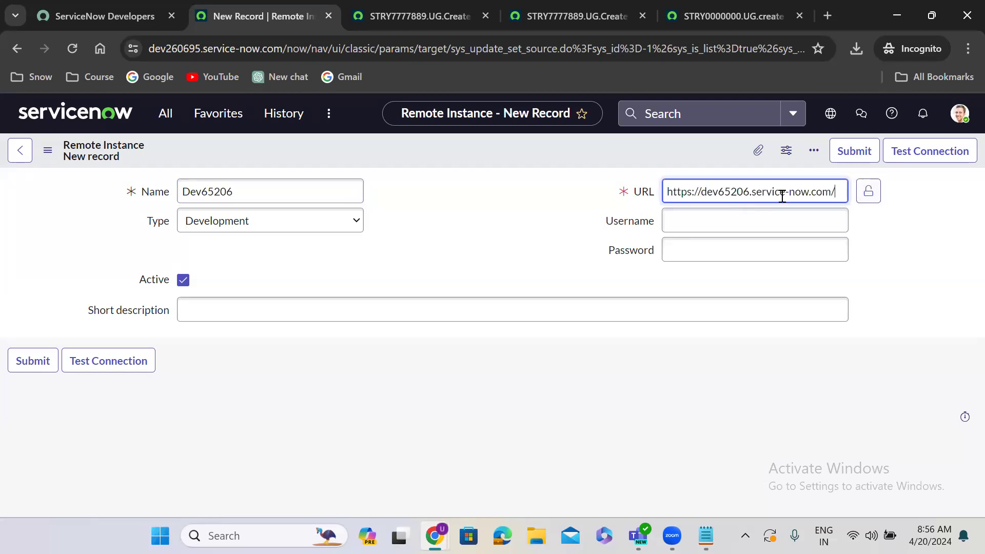
click(862, 198)
click(735, 221)
text(admin)
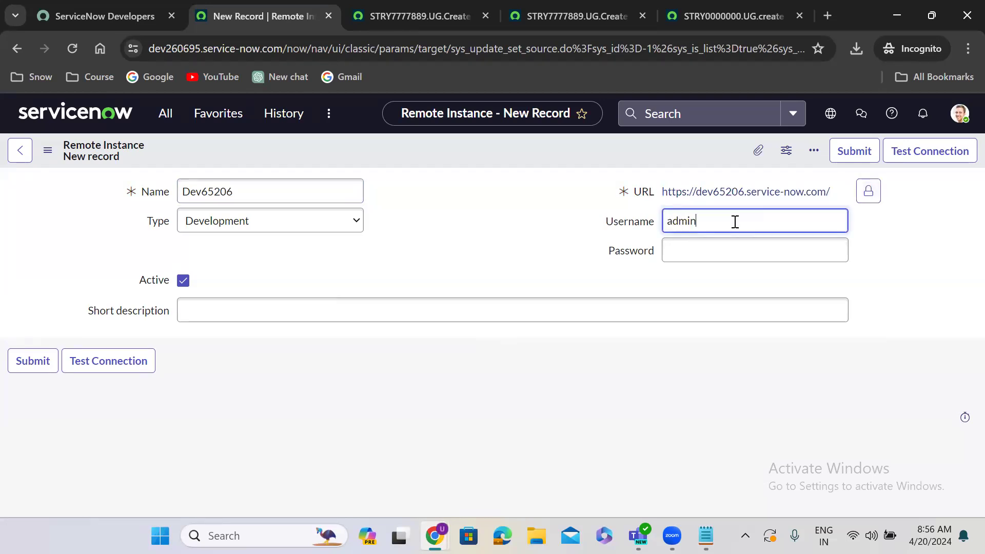
click(897, 17)
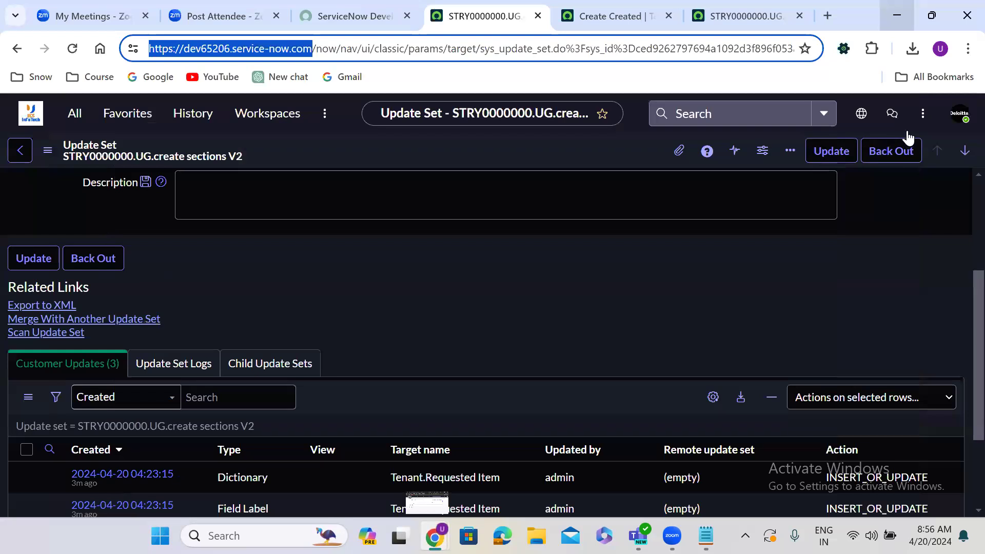
Show the dev65206 instance's login credentials in the Developer Portal and copy its password.
click(354, 16)
click(924, 123)
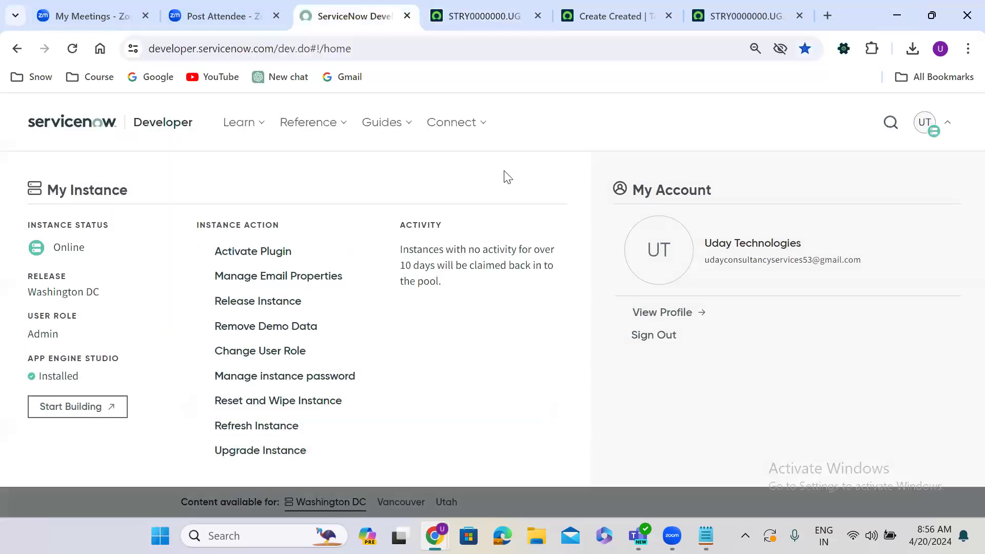
click(284, 375)
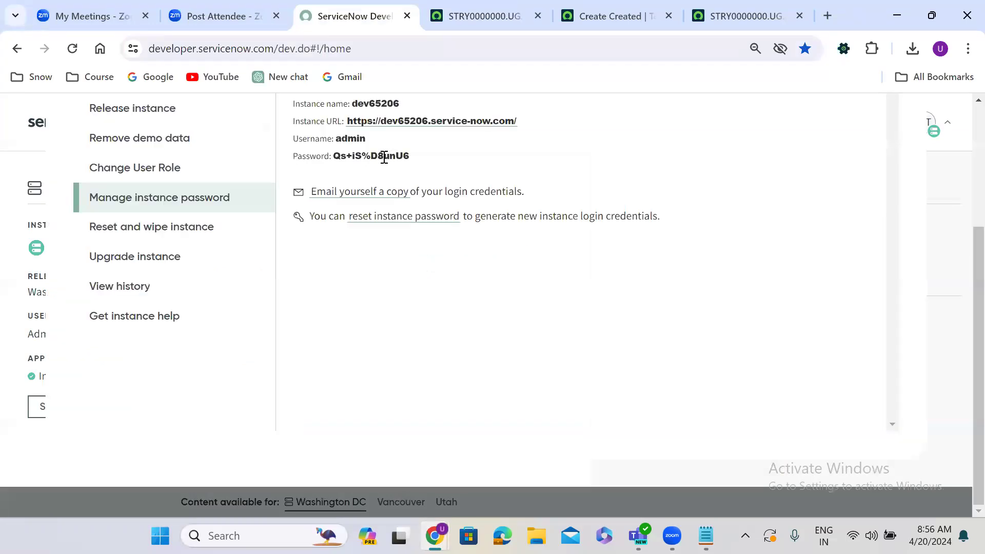
double_click(398, 158)
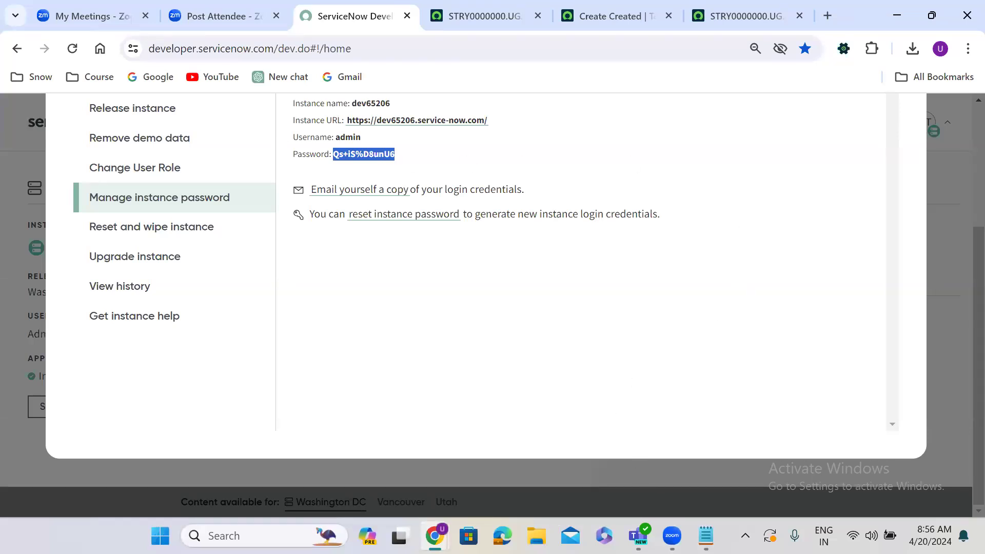
mouse_move(435, 535)
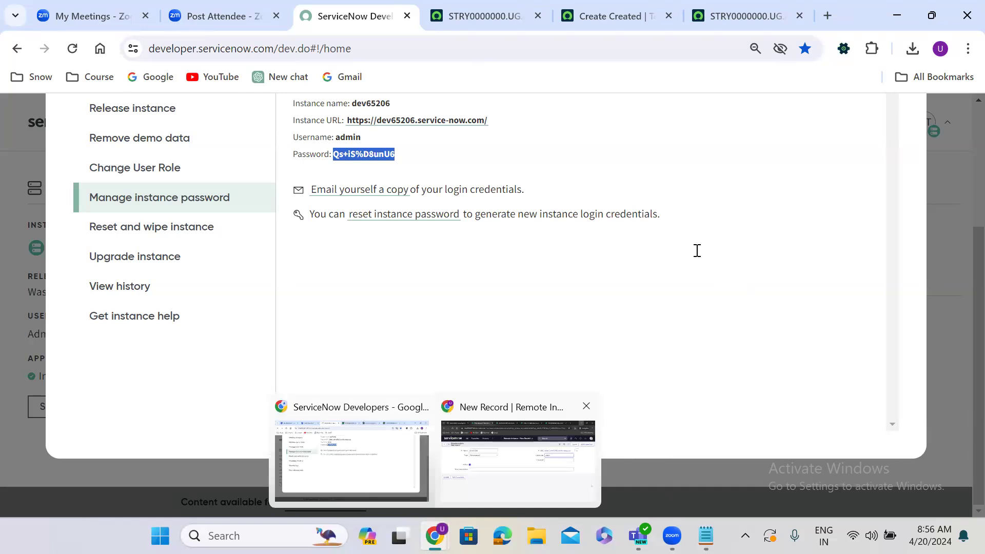
Paste the copied password, save the Dev65206 remote instance, and confirm the connection test succeeds.
key(alt+Tab)
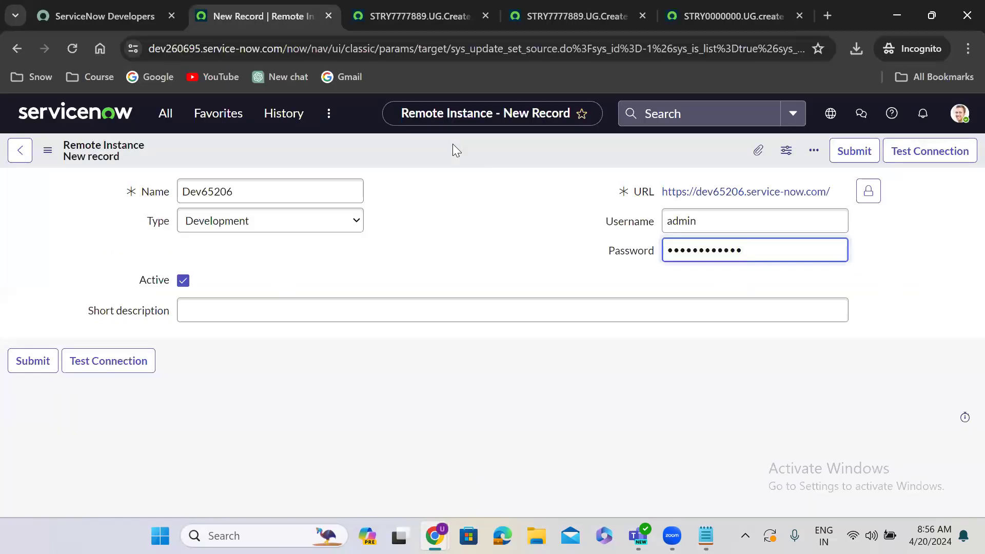
right_click(452, 144)
click(476, 156)
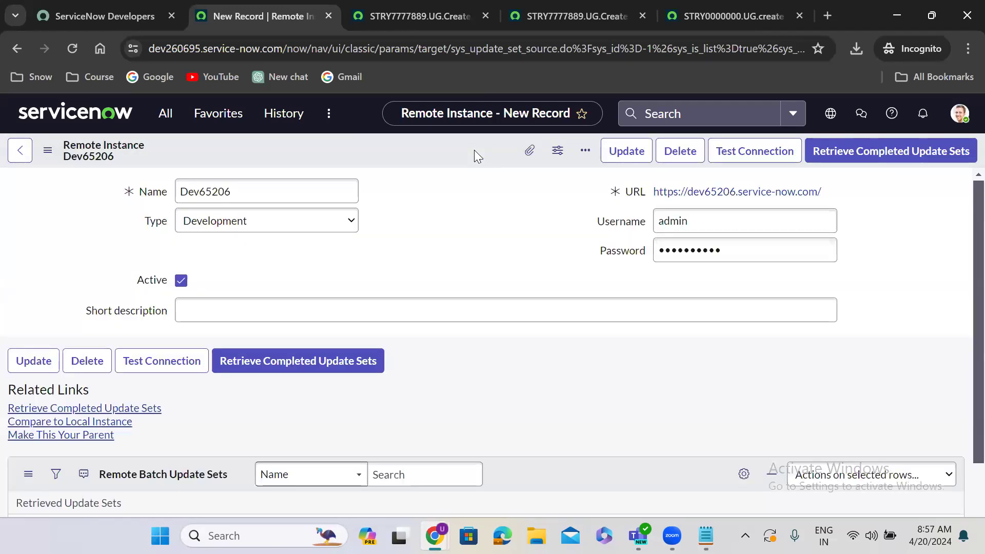
click(152, 363)
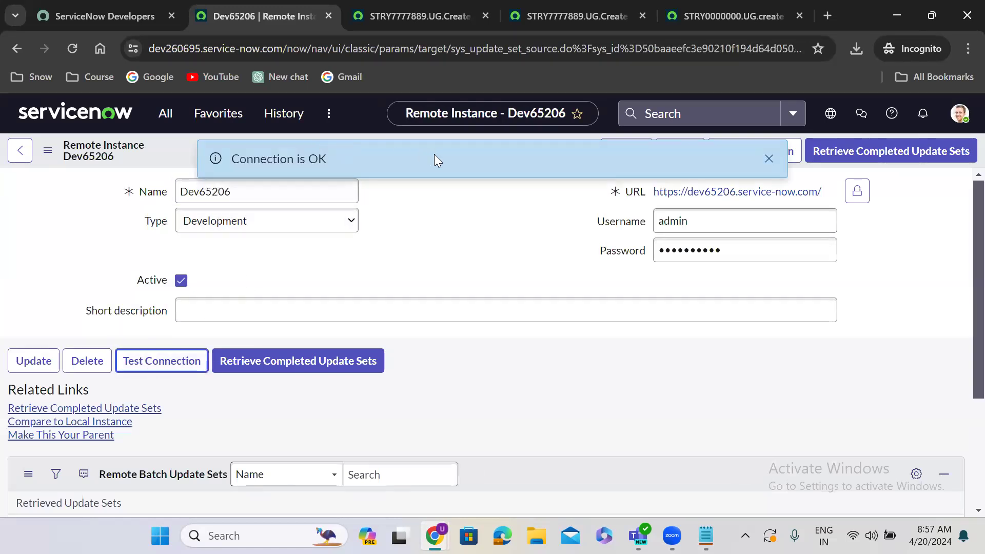
click(769, 159)
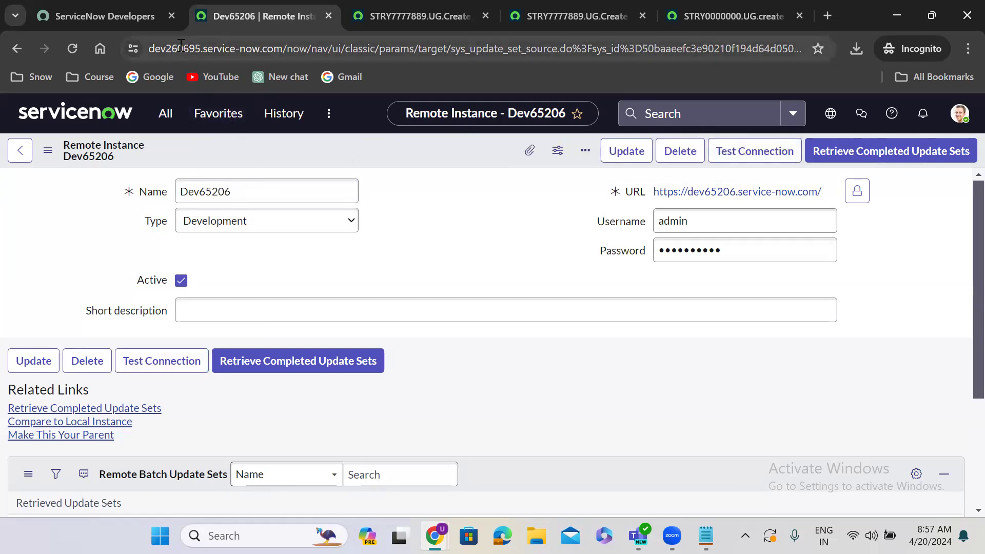
Open Update Sources, then recheck the saved username and password on the Dev65206 record.
click(175, 122)
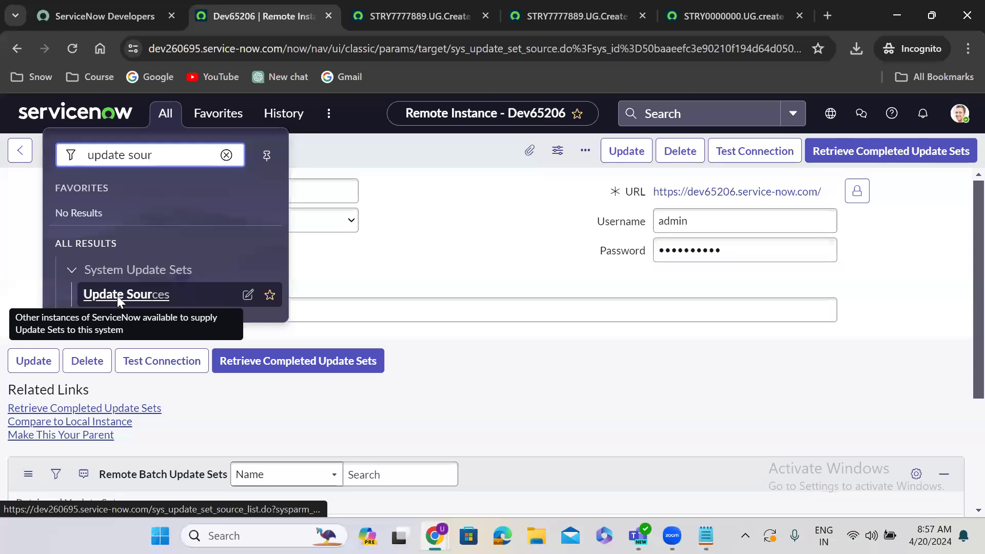
click(117, 296)
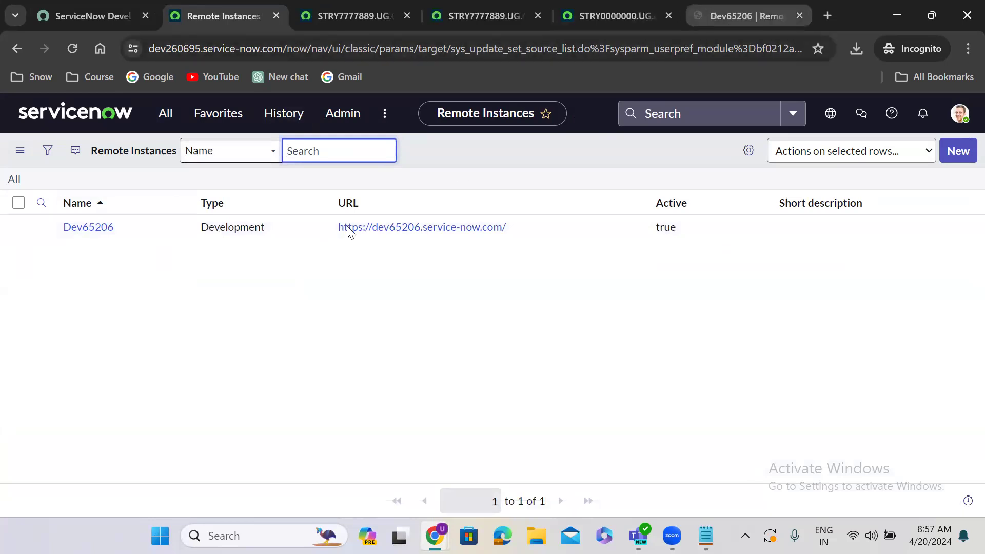
click(739, 16)
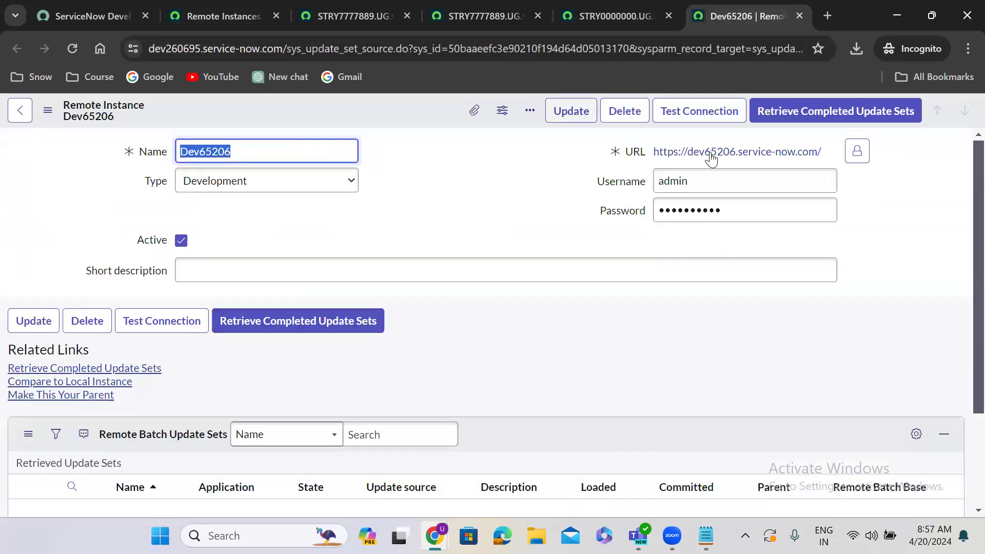
click(676, 188)
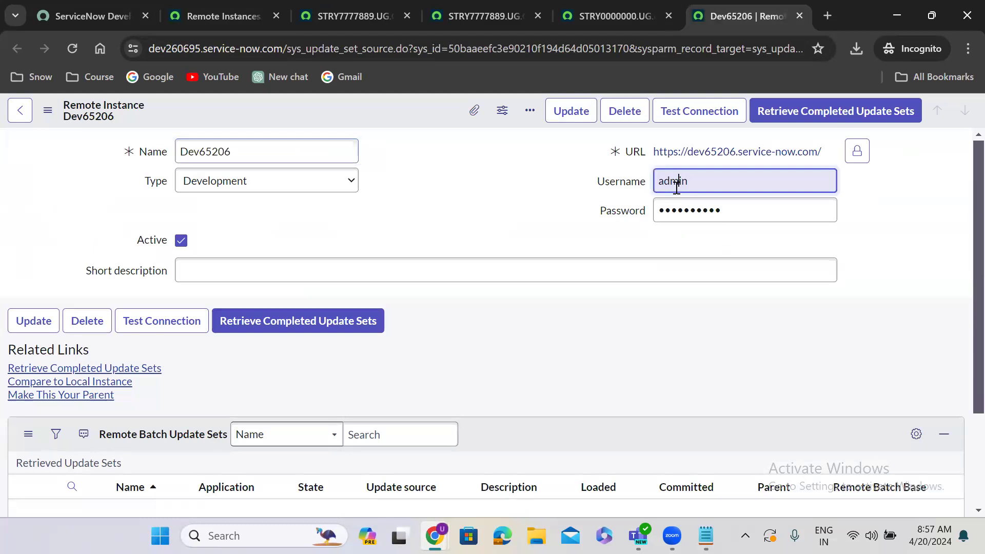
click(686, 204)
click(382, 194)
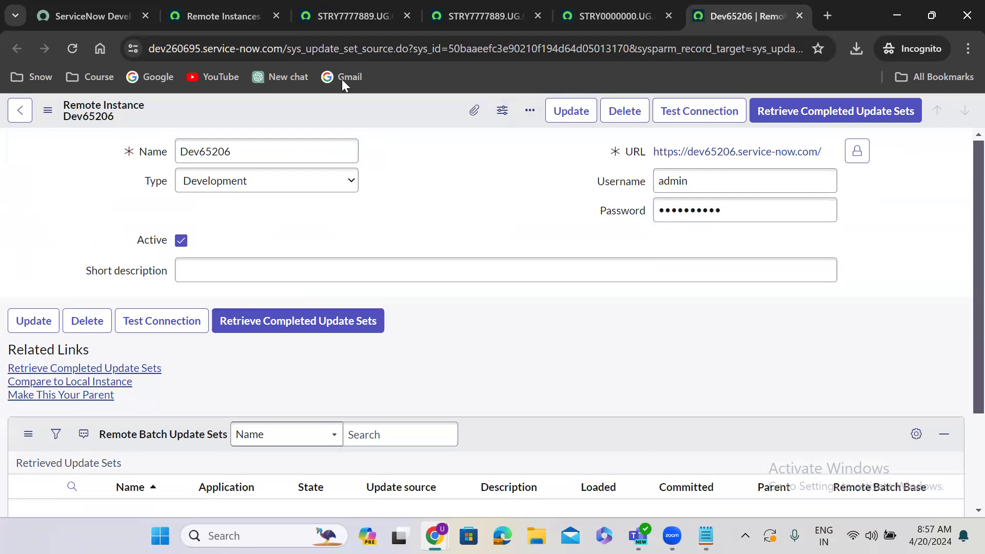
Return to the Remote Instances list and search the navigator for 'update sour'.
click(212, 15)
click(166, 114)
text(update sour)
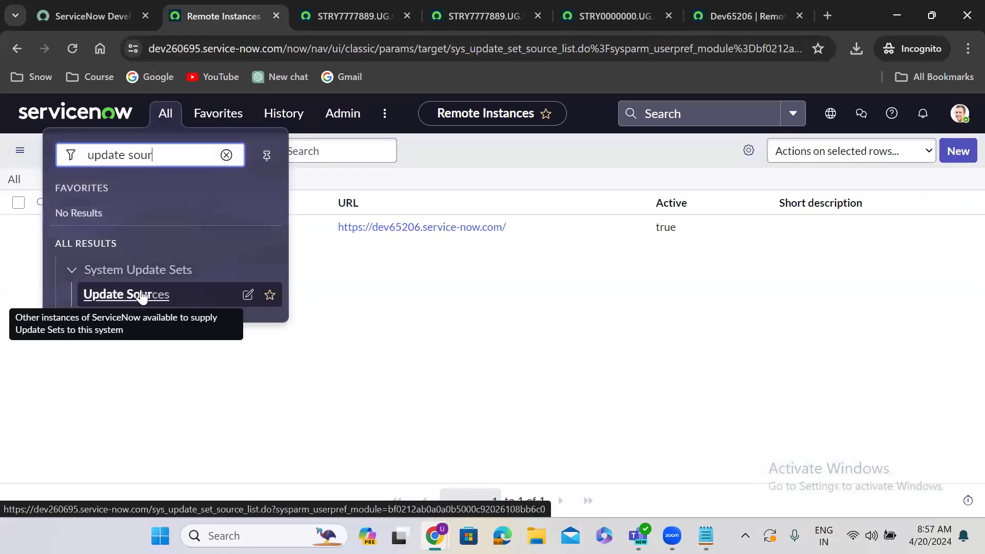
click(594, 373)
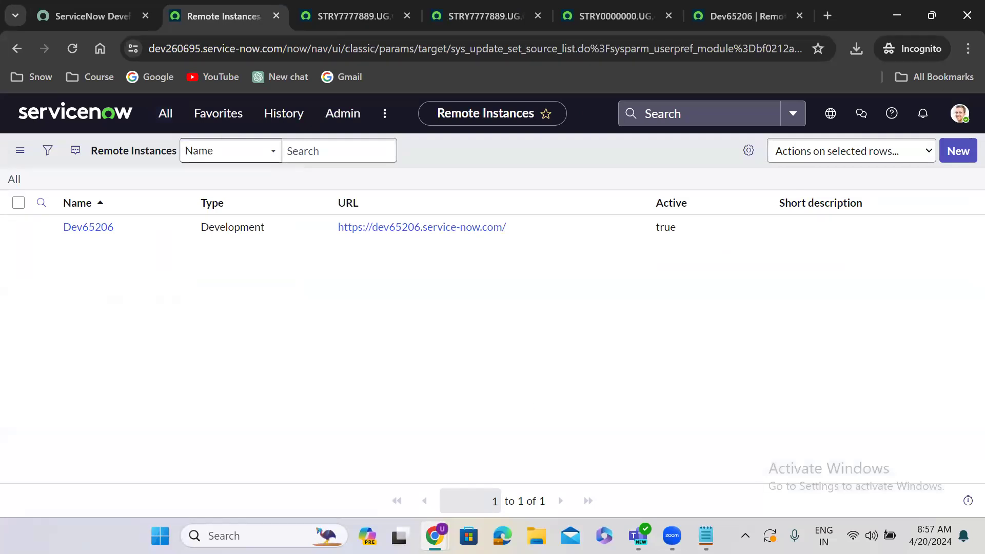
click(705, 536)
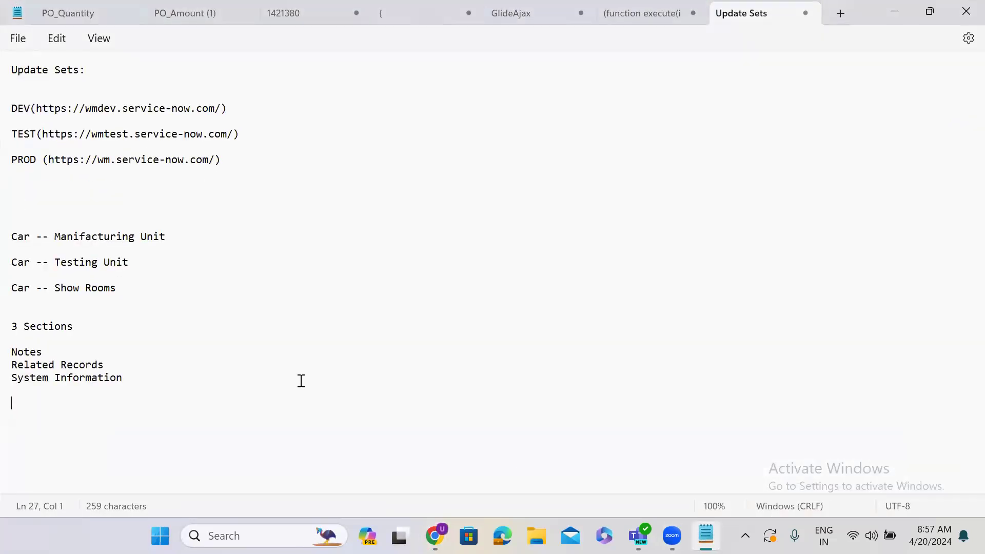
Append HR, Sales and development as separate lines at the end of the Update Sets notes.
key(Return)
key(Return)
text(HR)
key(Return)
text(Sales)
key(Return)
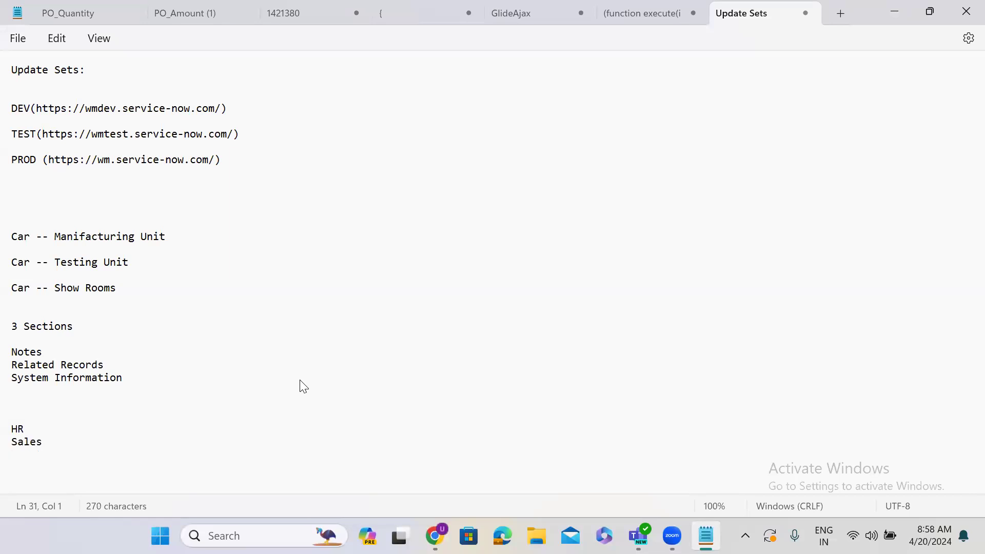
text(develpopment)
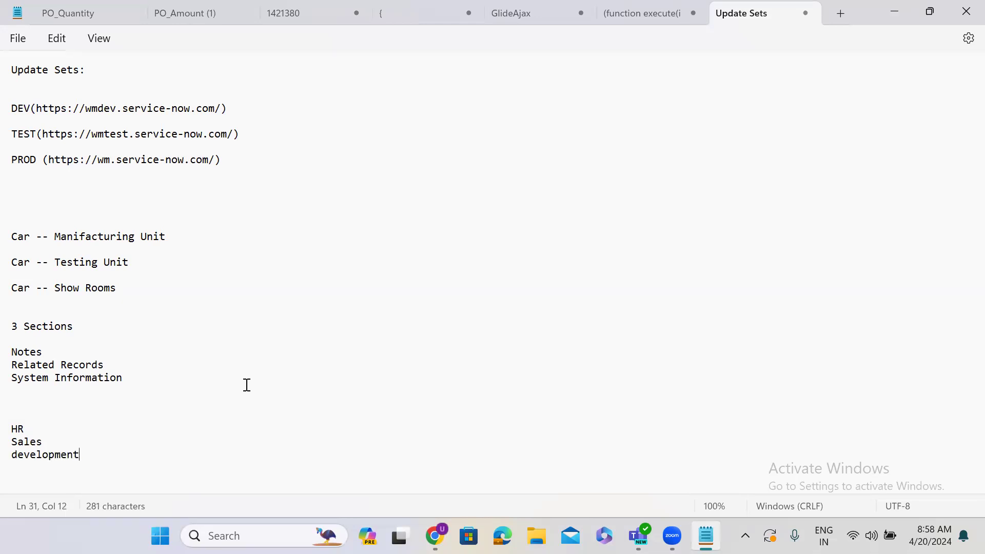
click(122, 434)
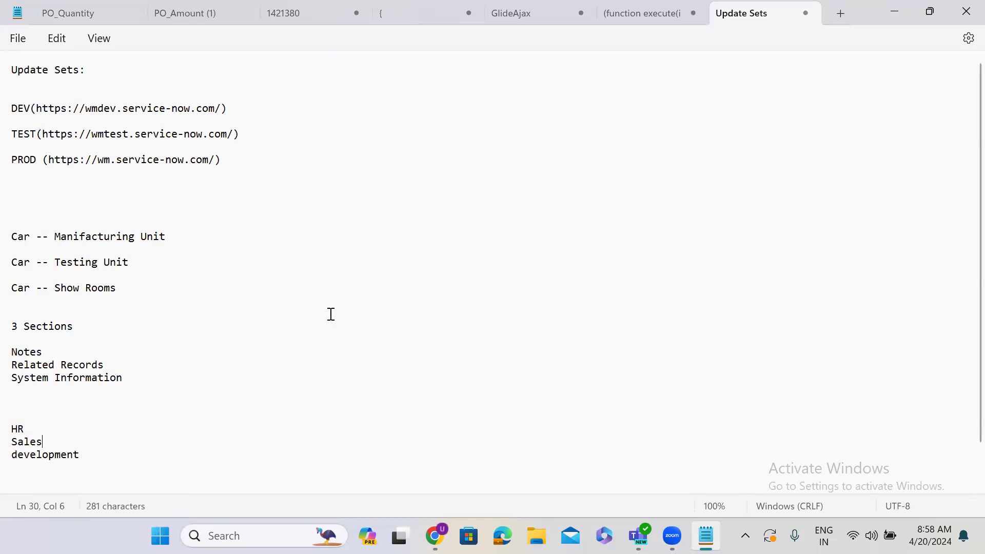
click(891, 17)
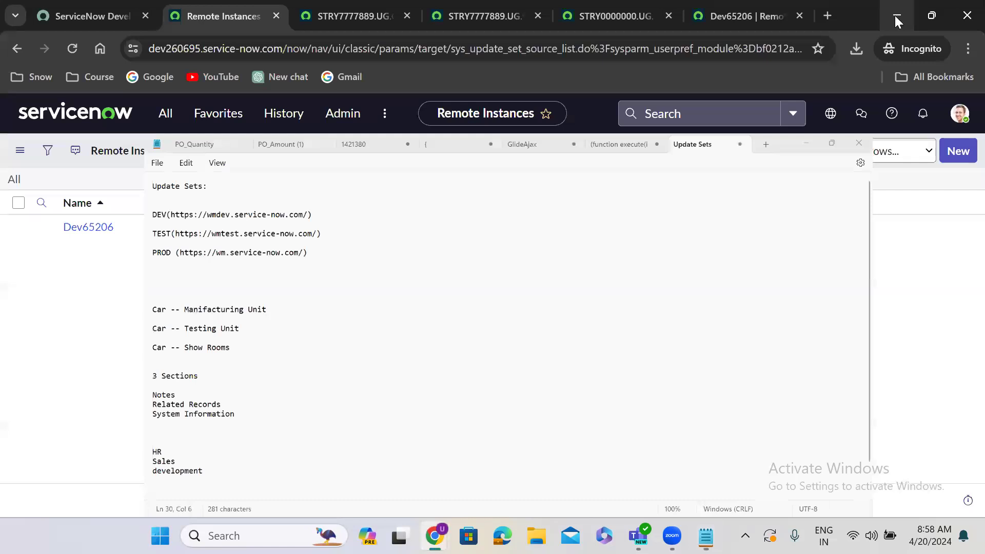
Create the update set STRY0000000.UG.Create views, make it current, and return to the Tenant form.
double_click(477, 6)
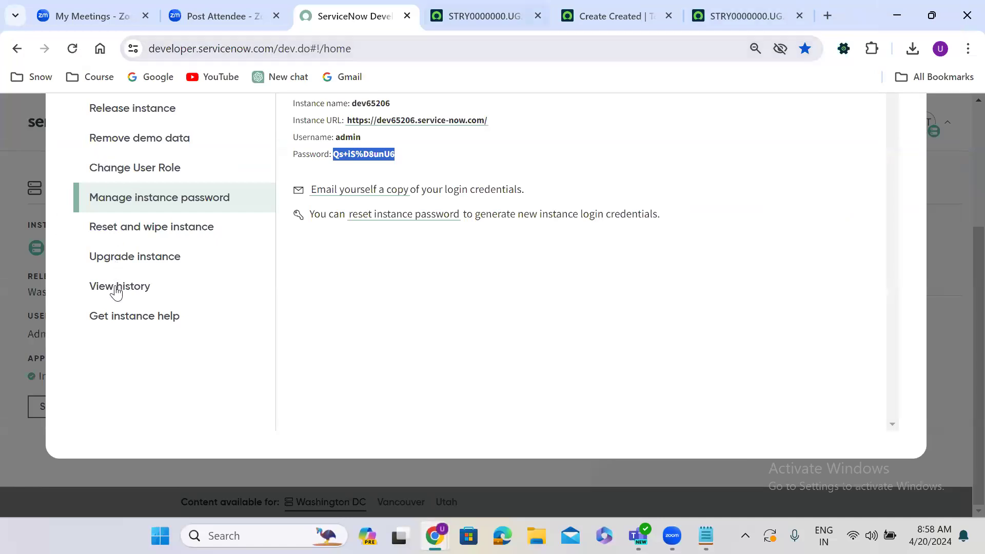
key(ctrl+Tab)
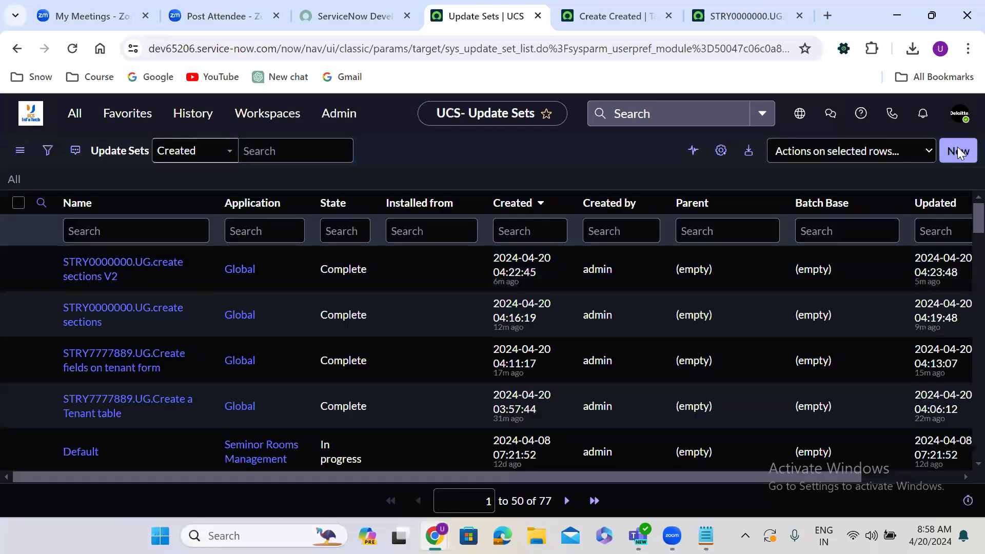
click(958, 152)
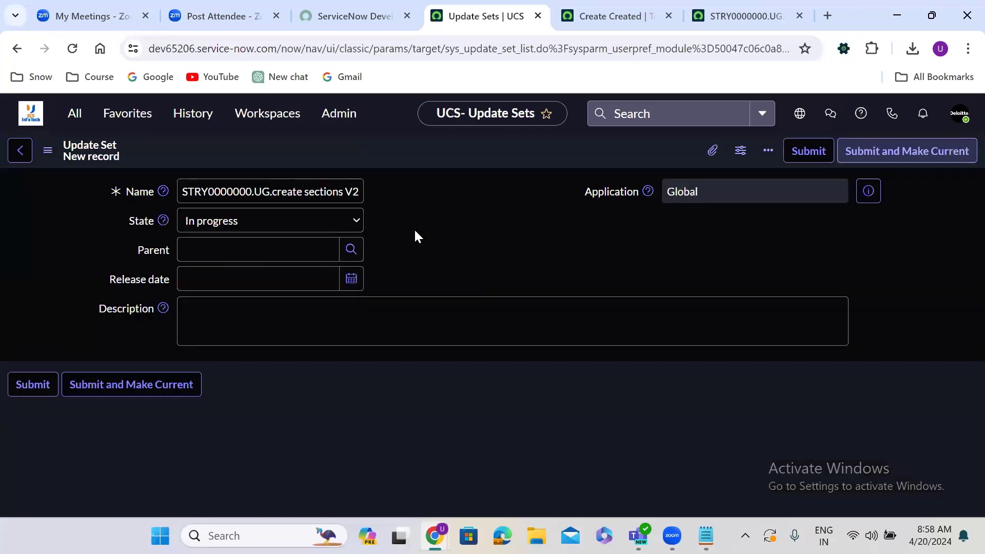
click(326, 191)
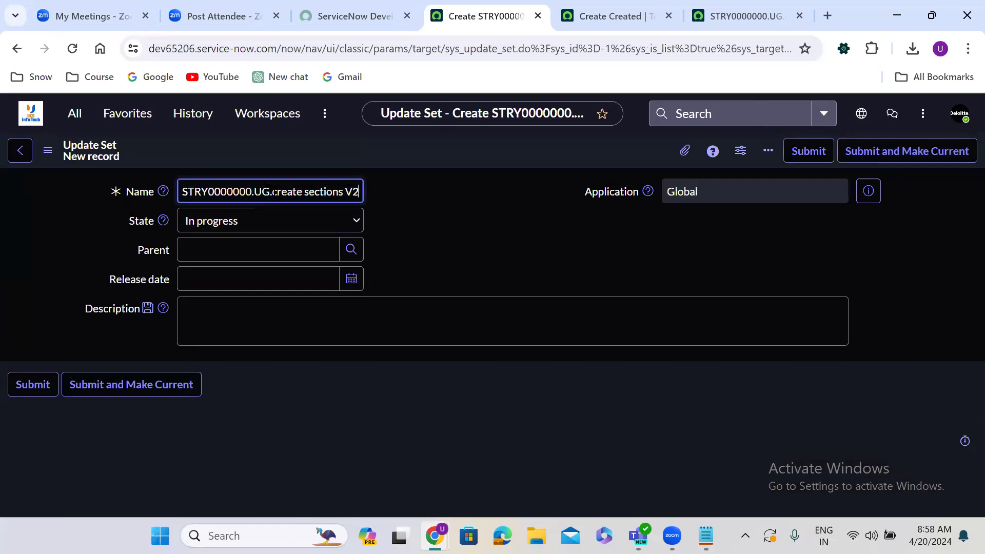
key(shift+End)
key(BackSpace)
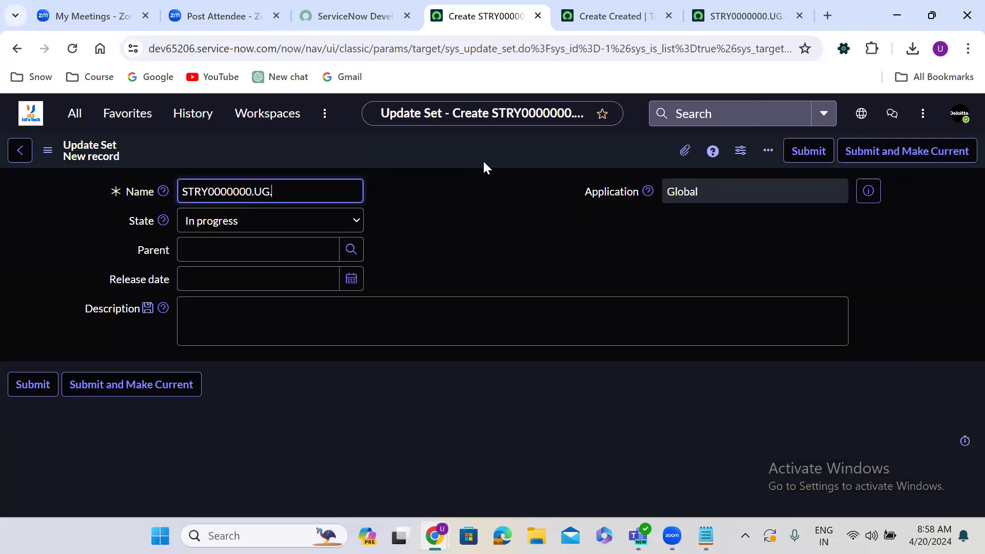
text(Create views)
click(165, 390)
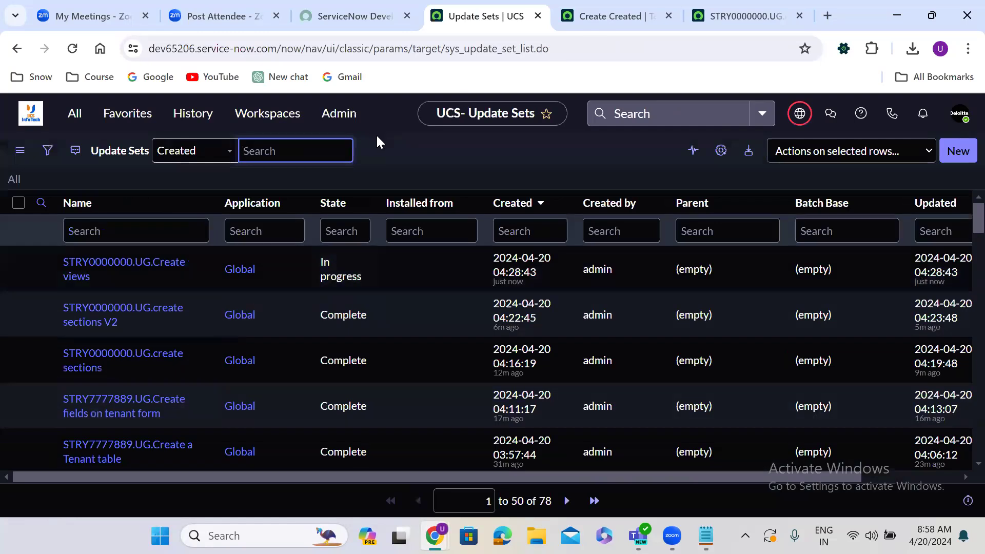
key(ctrl+Tab)
right_click(373, 140)
Open Form Design for the Tenant [u_tenant] form and dismiss the Try Form Builder prompt.
mouse_move(429, 172)
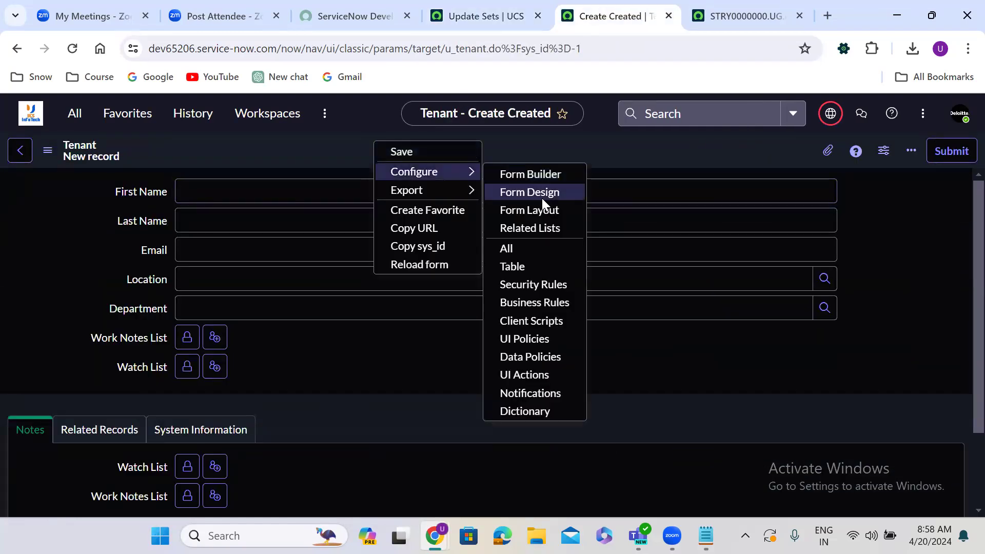
click(532, 195)
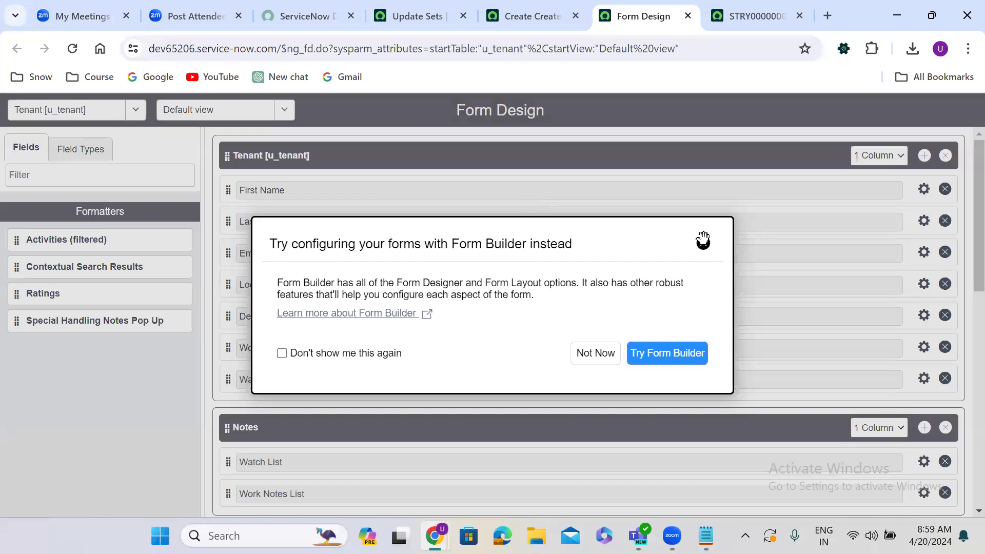
click(702, 242)
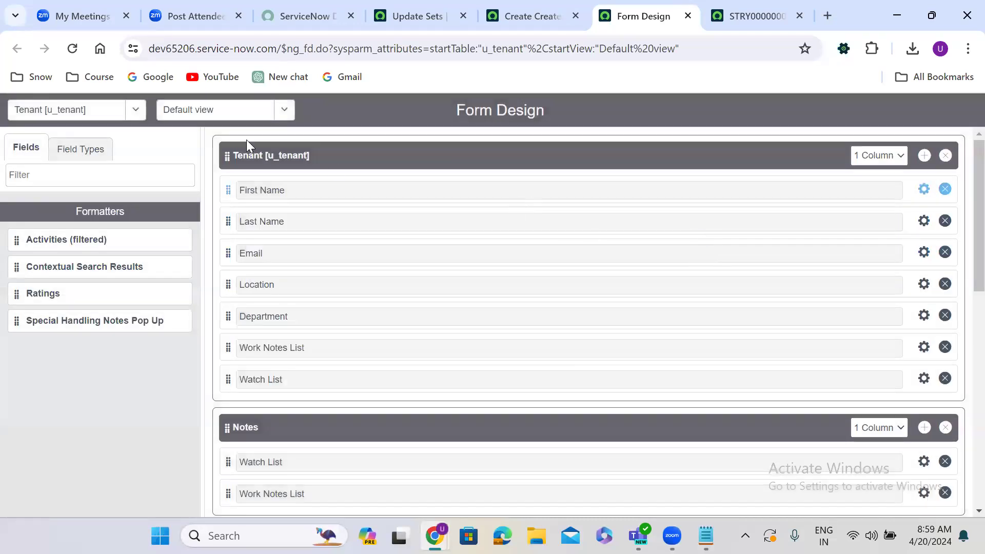
Create an HR view of the Tenant form without Email and Location, and save it.
click(249, 115)
click(219, 175)
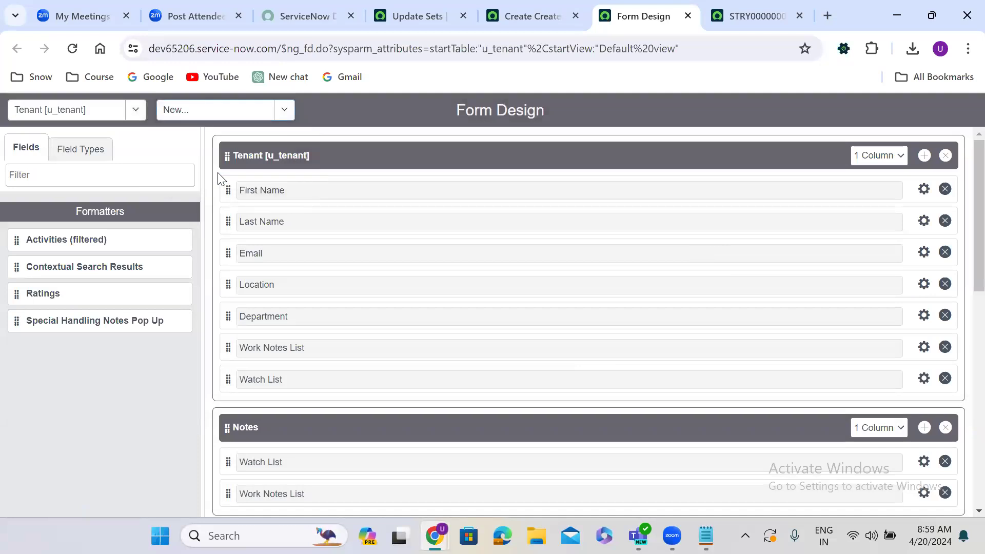
text(HR)
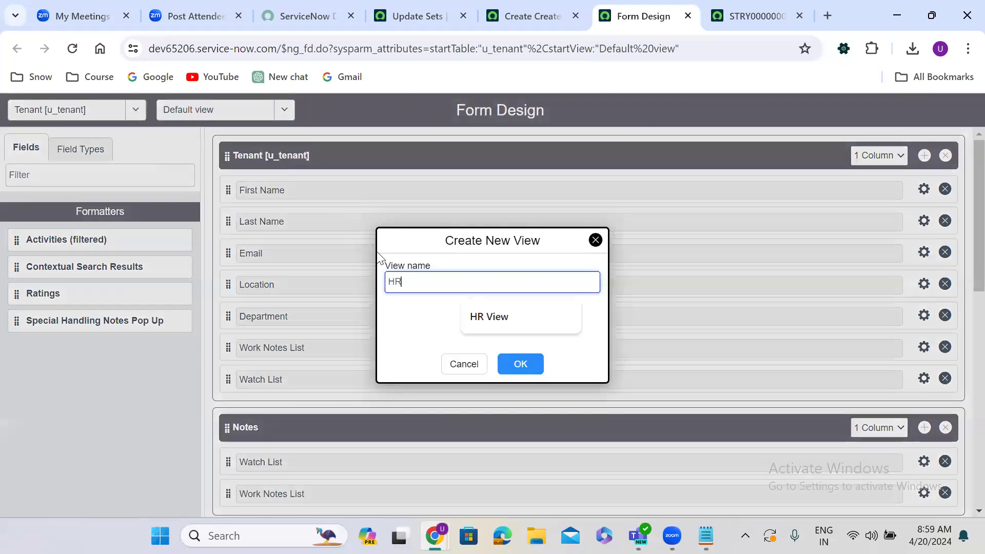
click(523, 363)
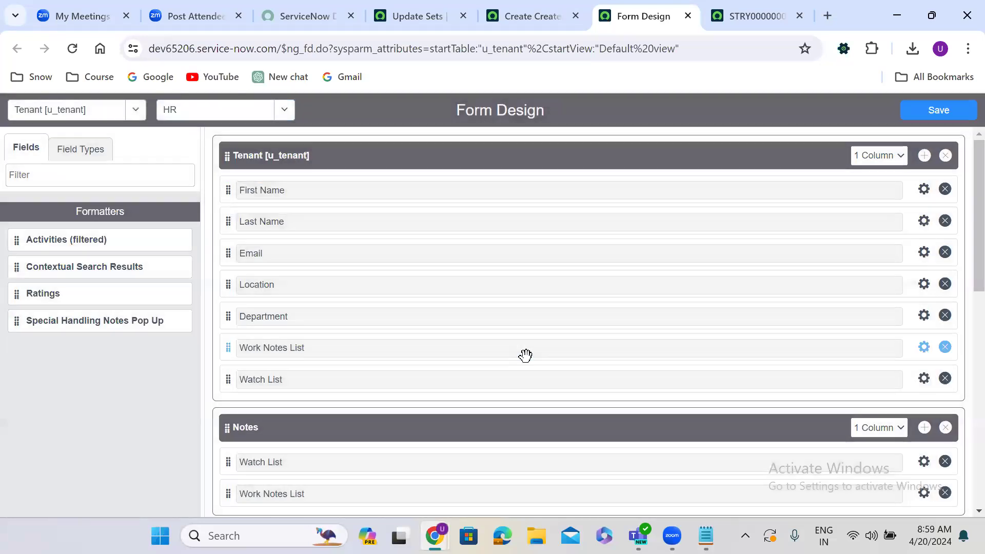
click(945, 254)
click(945, 254)
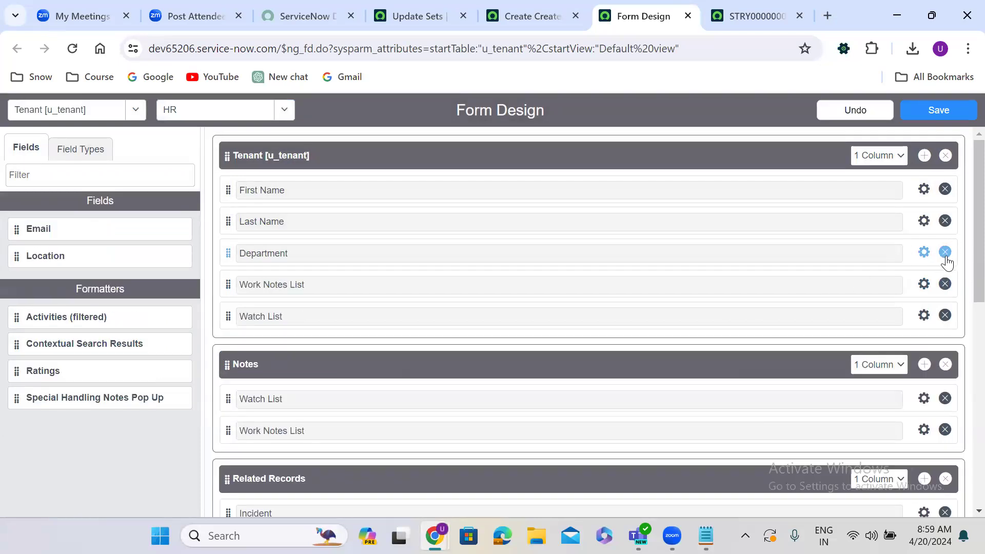
click(931, 117)
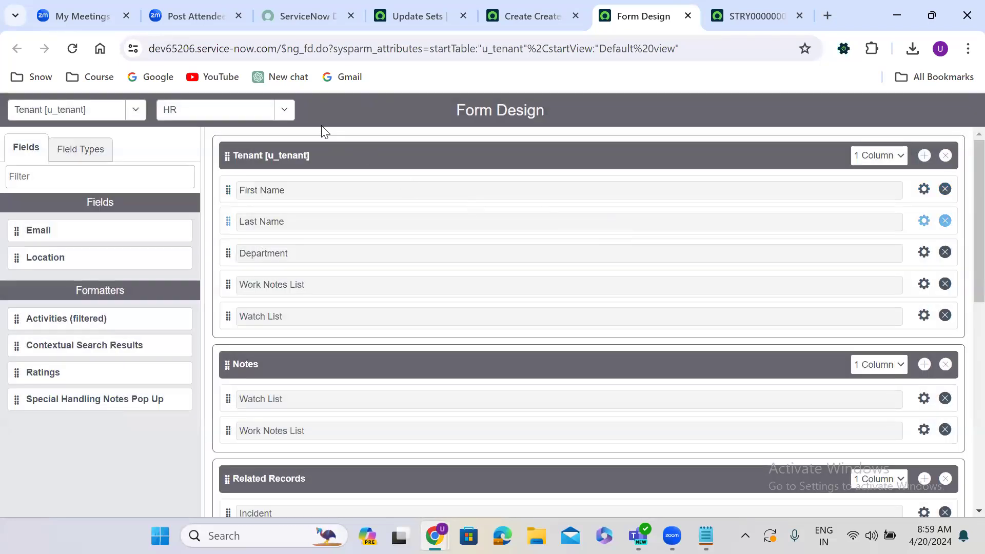
Begin another new form view, then close the dialog without creating it.
click(206, 114)
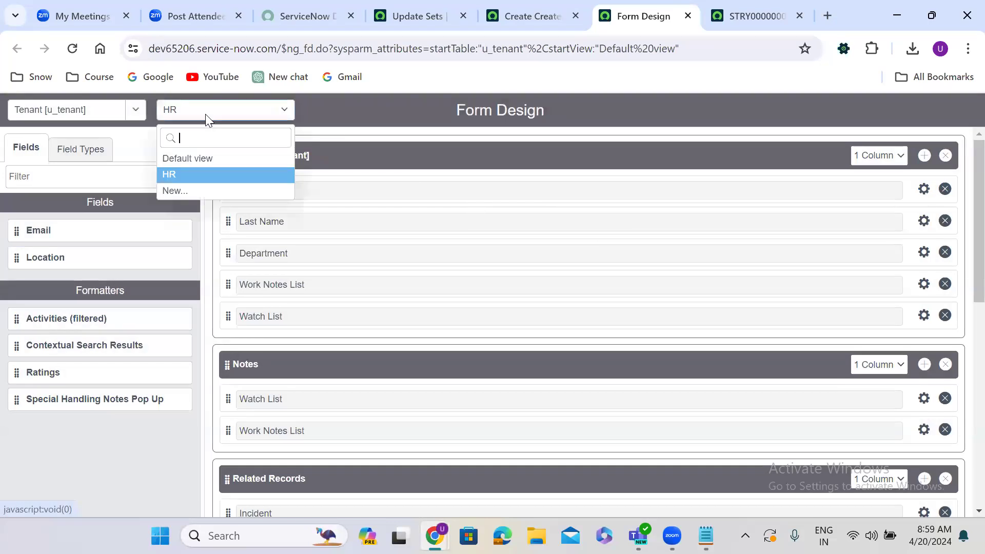
click(200, 191)
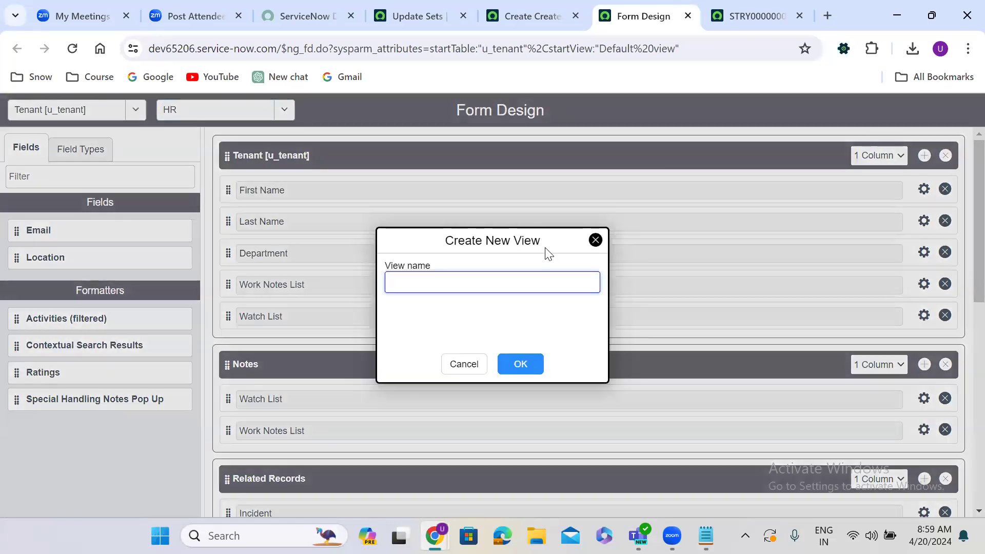
click(595, 240)
Switch back to the Default view and create a new view named Sales.
click(242, 115)
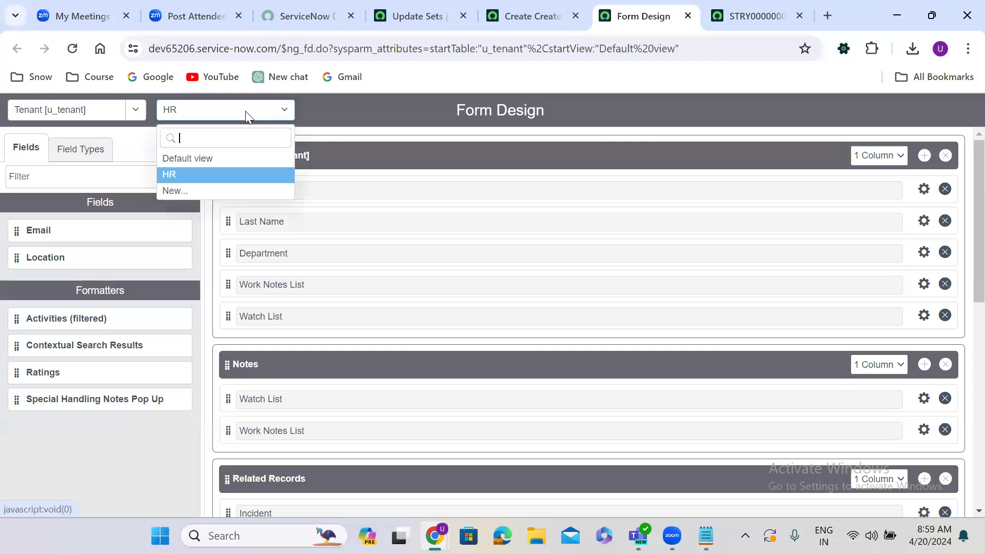
click(235, 159)
click(225, 115)
click(215, 191)
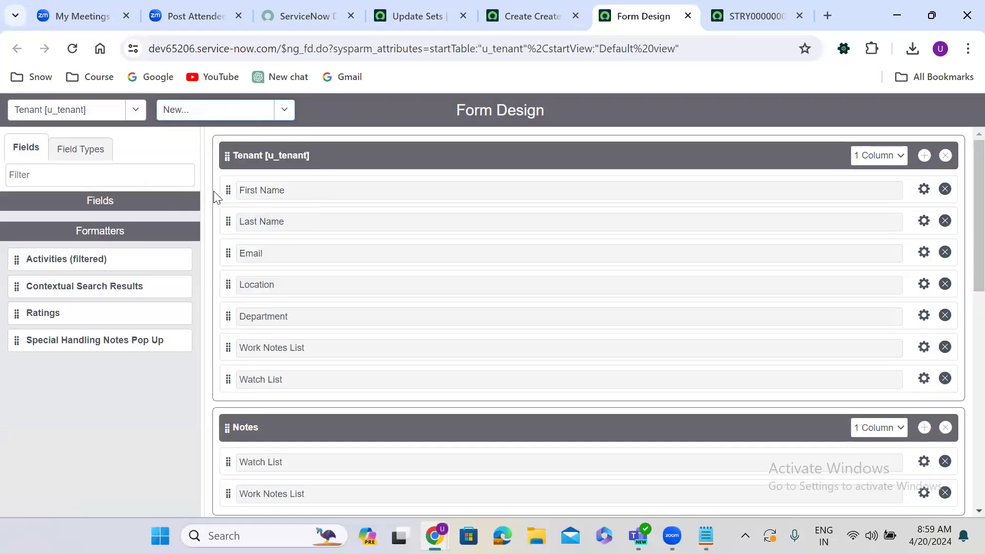
text(Sales)
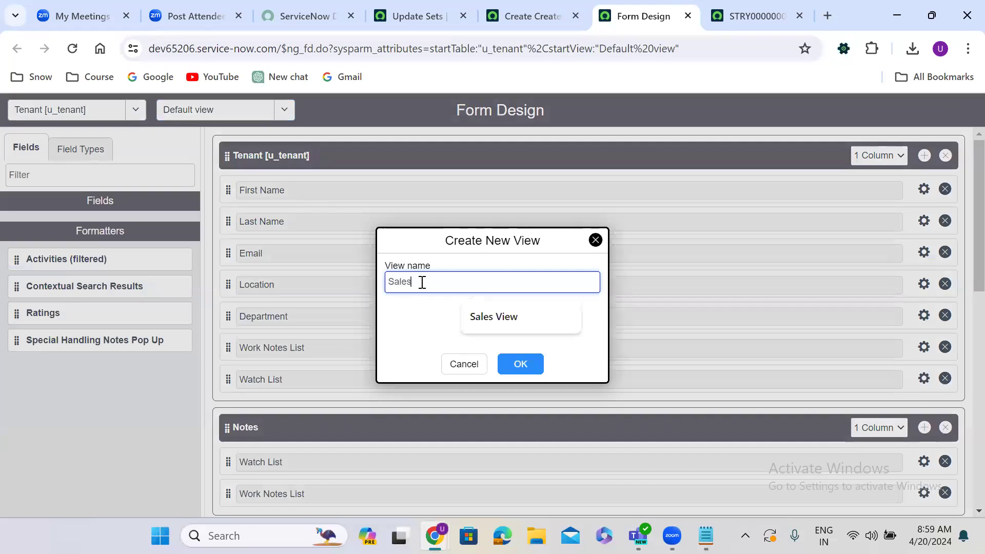
click(452, 342)
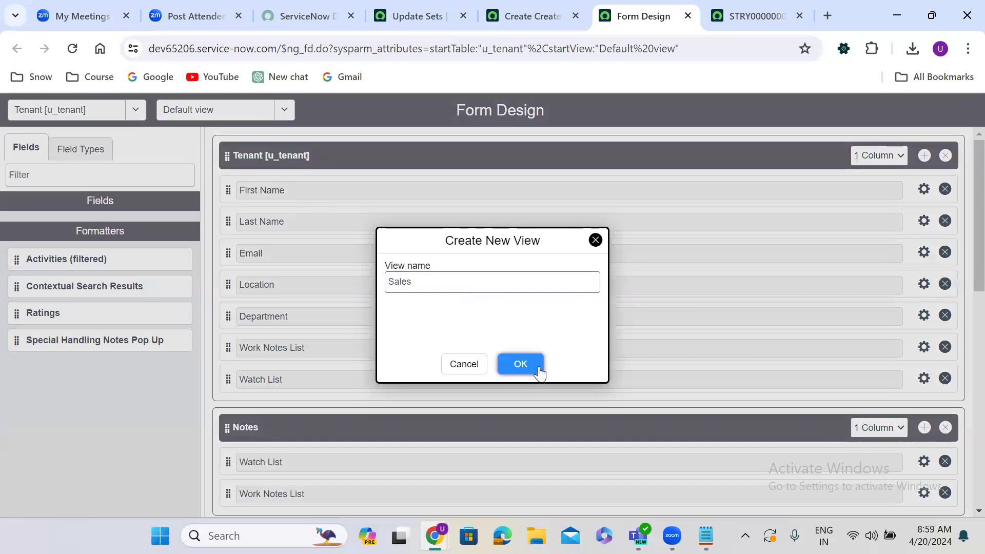
click(535, 365)
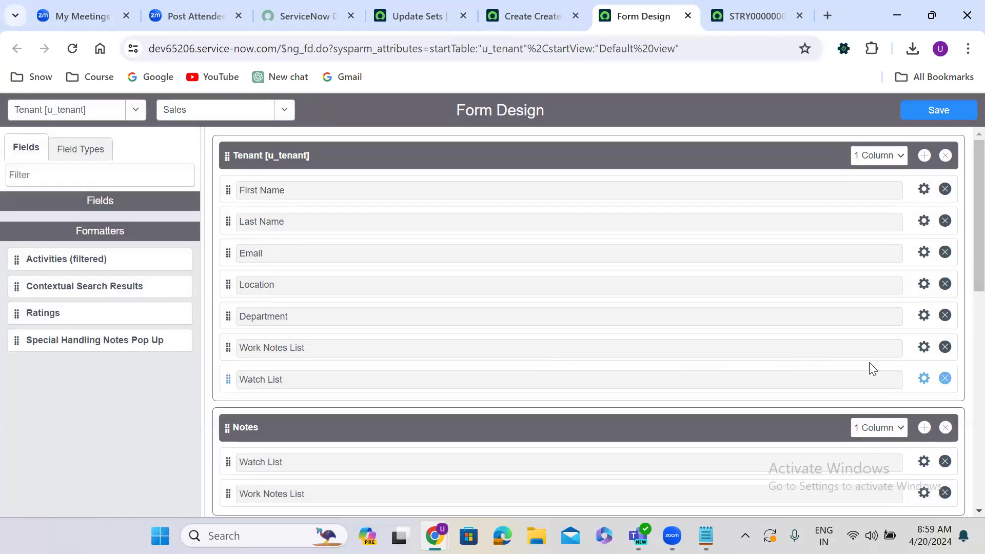
Remove Work Notes List and Watch List from the Sales view, save it, and return to Default.
click(945, 347)
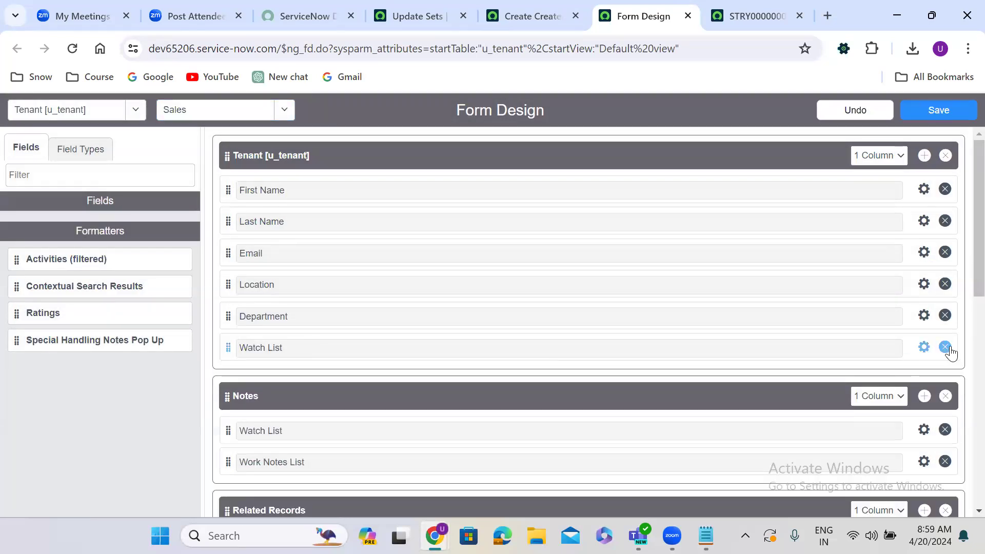
click(946, 348)
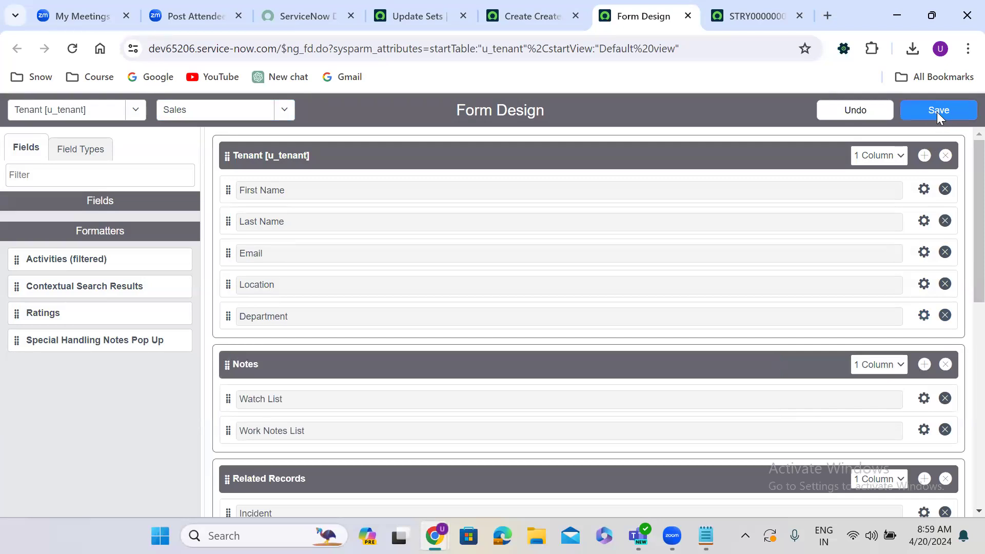
click(936, 112)
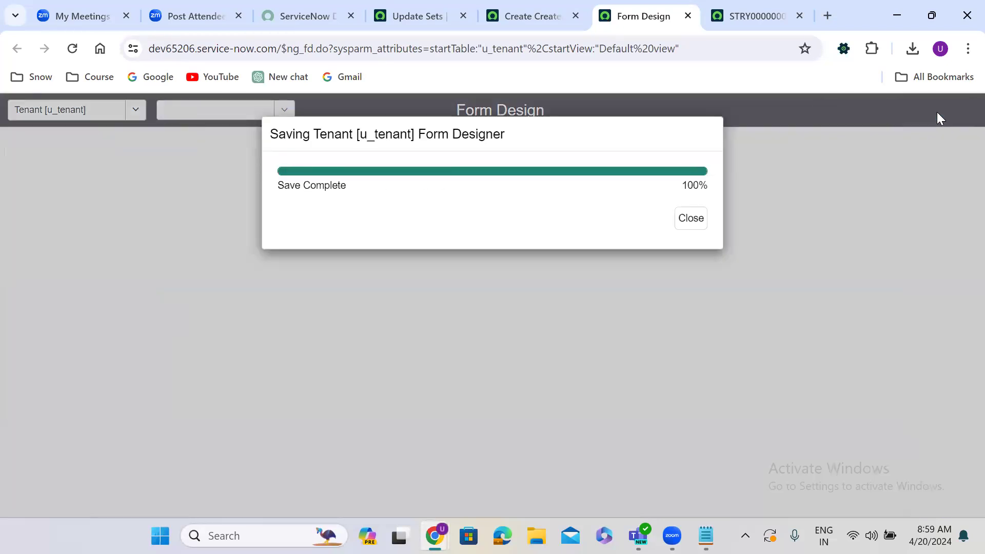
click(687, 220)
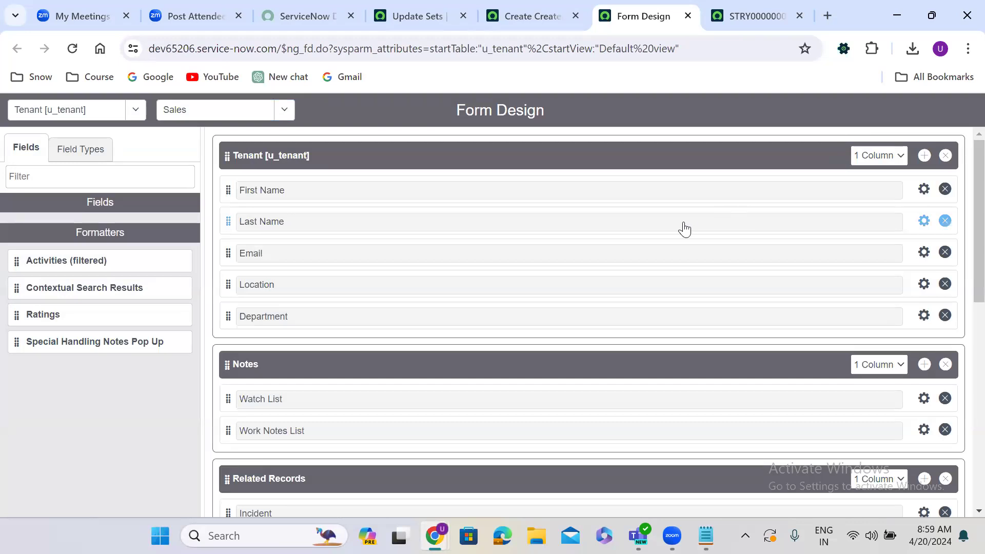
click(238, 113)
click(225, 158)
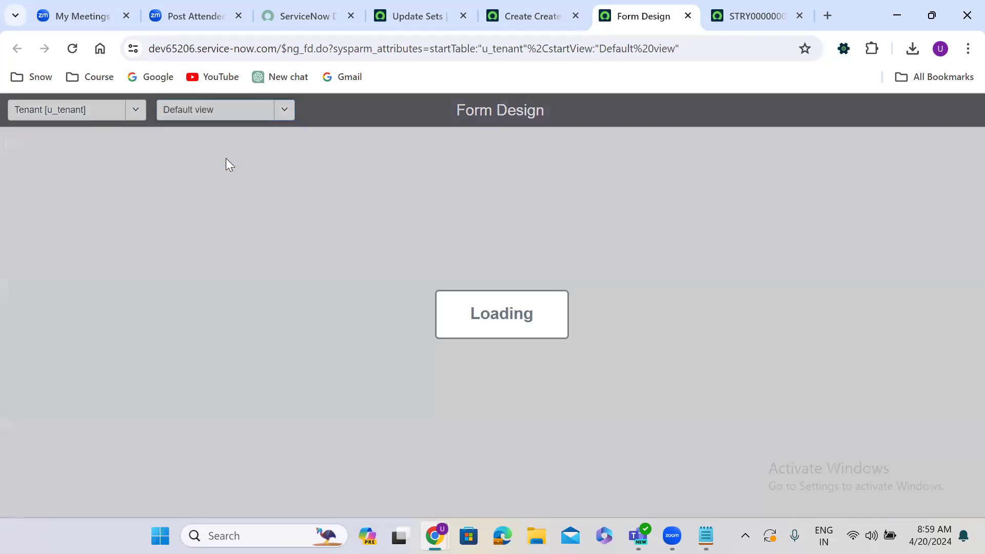
Create a Development view of the Tenant form without Watch List, save it, and go to Update Sets.
click(241, 111)
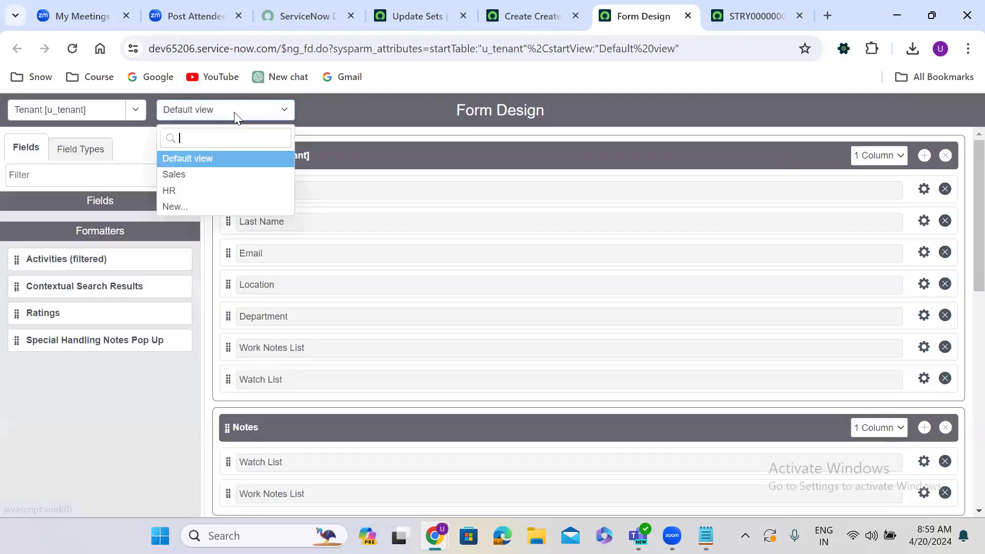
click(203, 206)
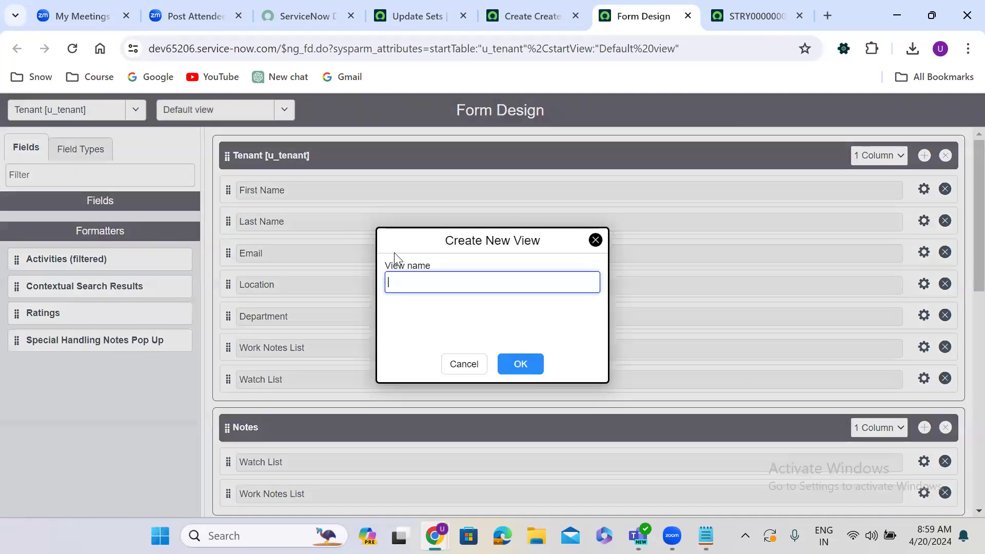
text(Dev)
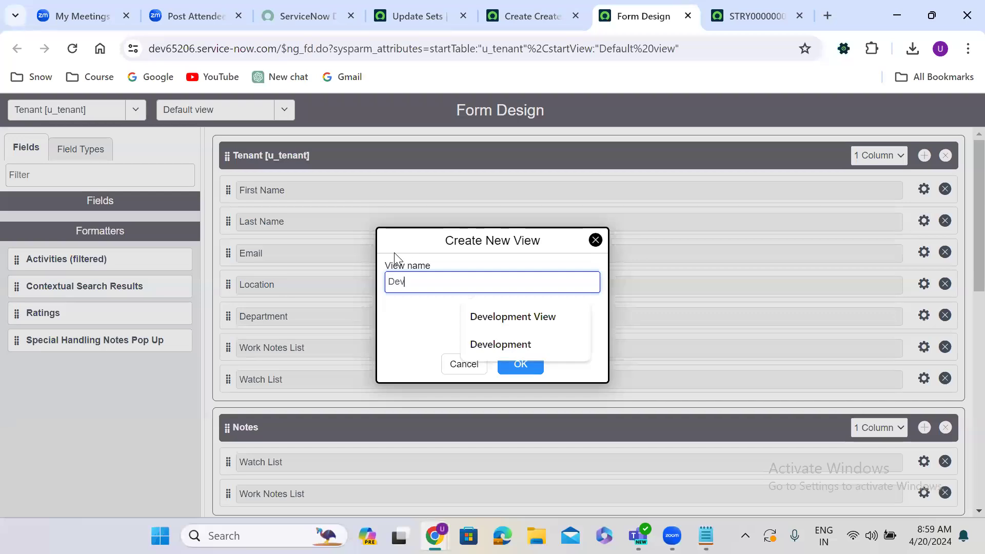
text(elopment)
click(506, 345)
click(522, 365)
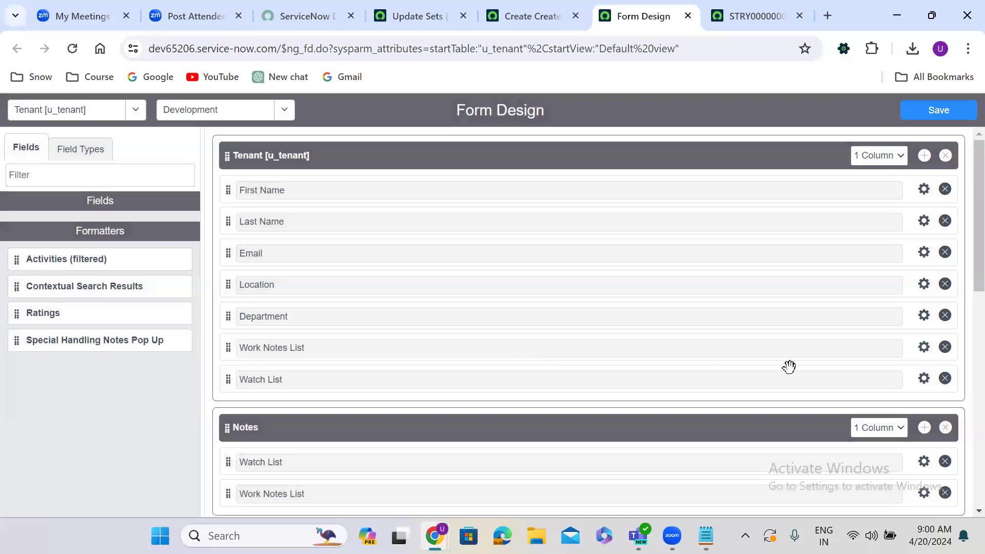
click(944, 378)
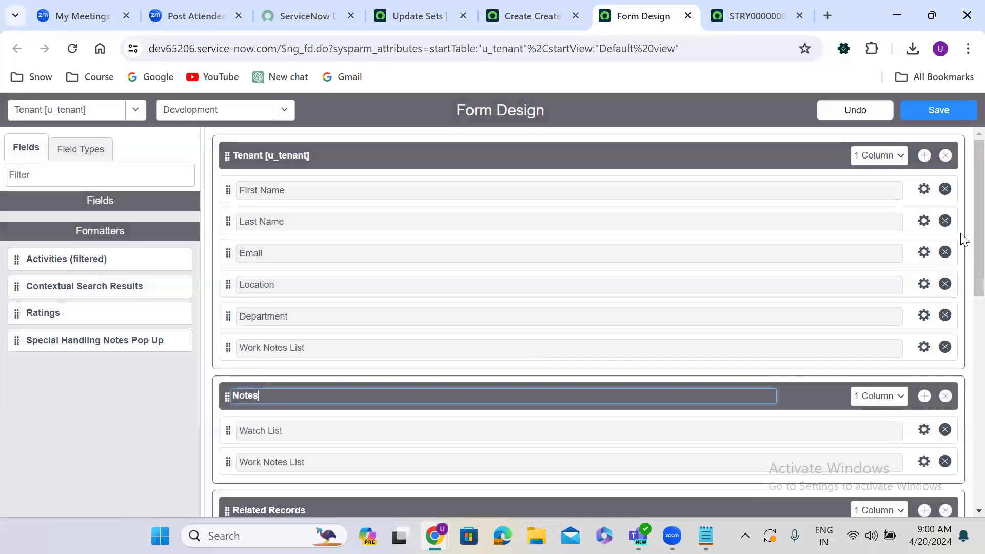
click(955, 110)
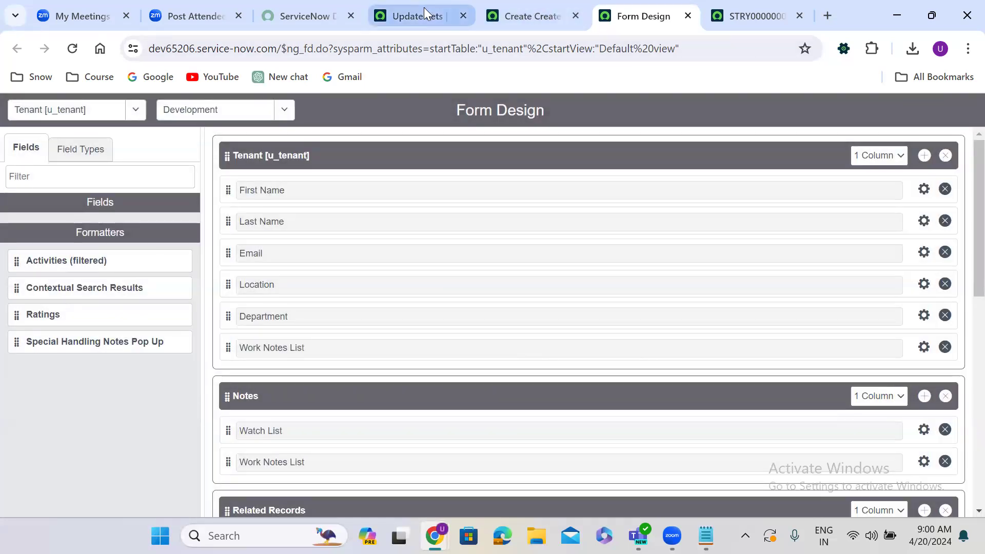
click(424, 8)
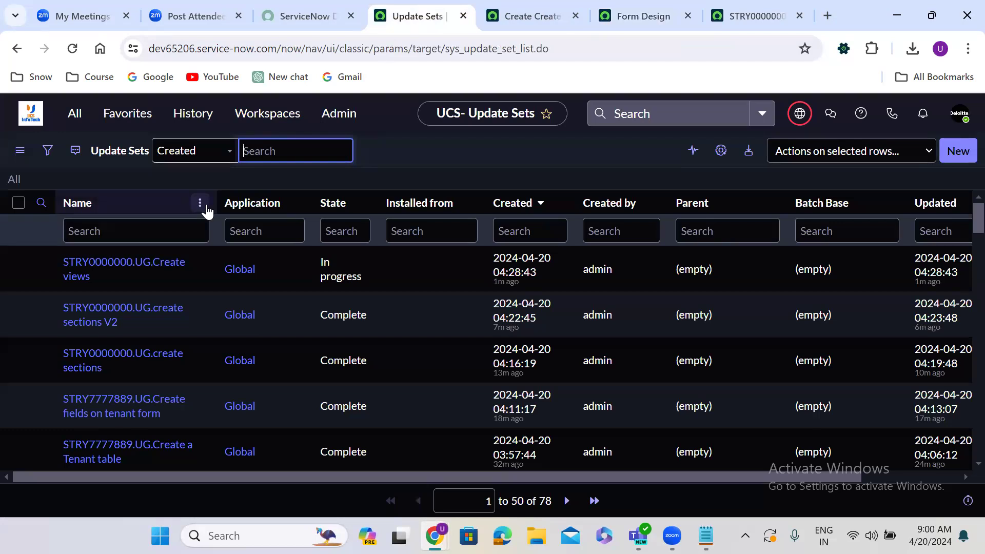
Set the STRY0000000.UG.Create views update set's state to Complete and save the record.
click(117, 270)
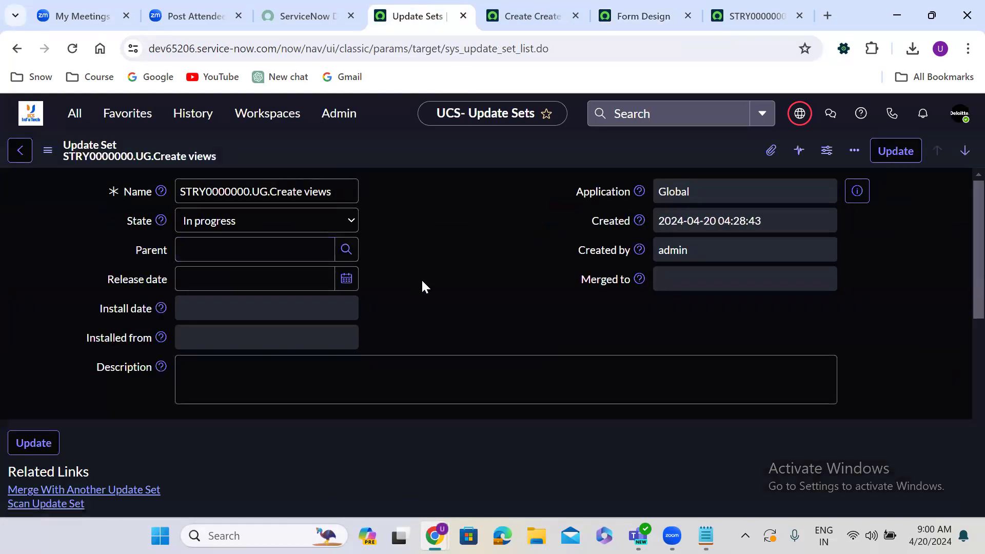
scroll(422, 287, down, 5)
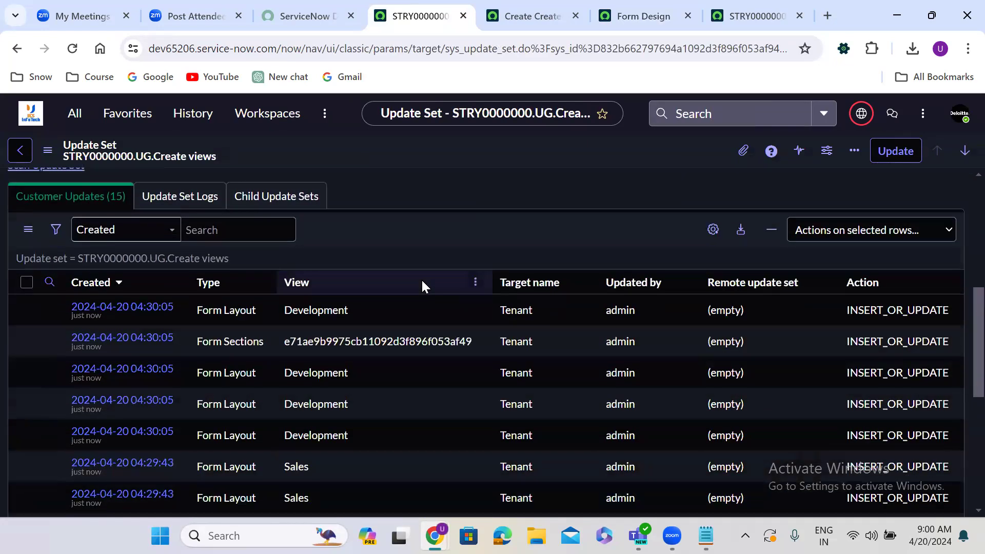
scroll(421, 286, down, 5)
scroll(422, 286, up, 3)
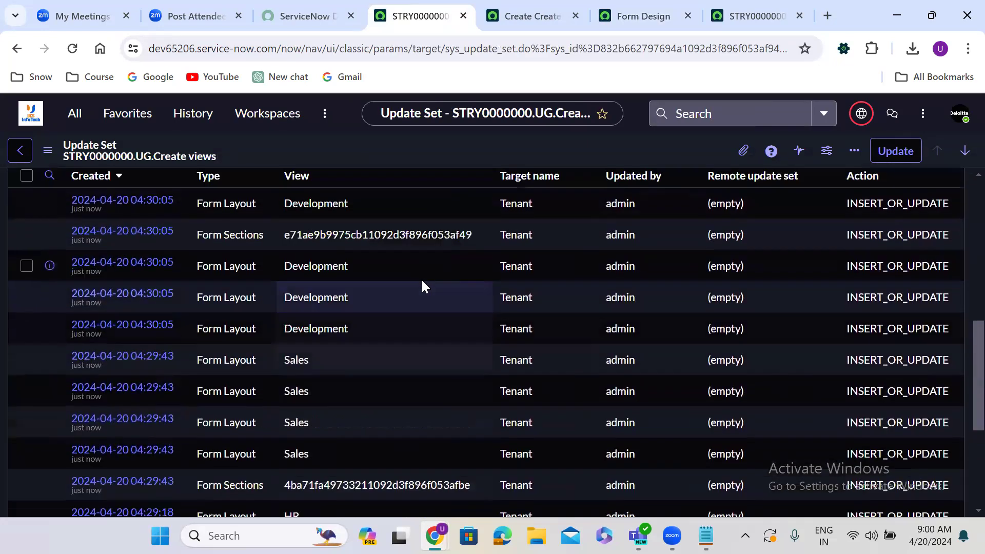
scroll(421, 281, up, 10)
click(233, 225)
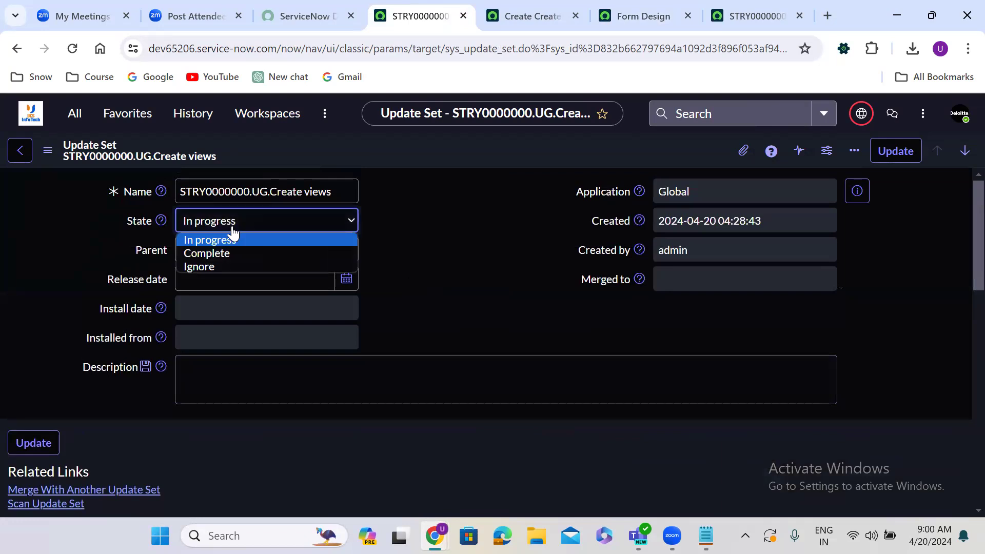
click(236, 256)
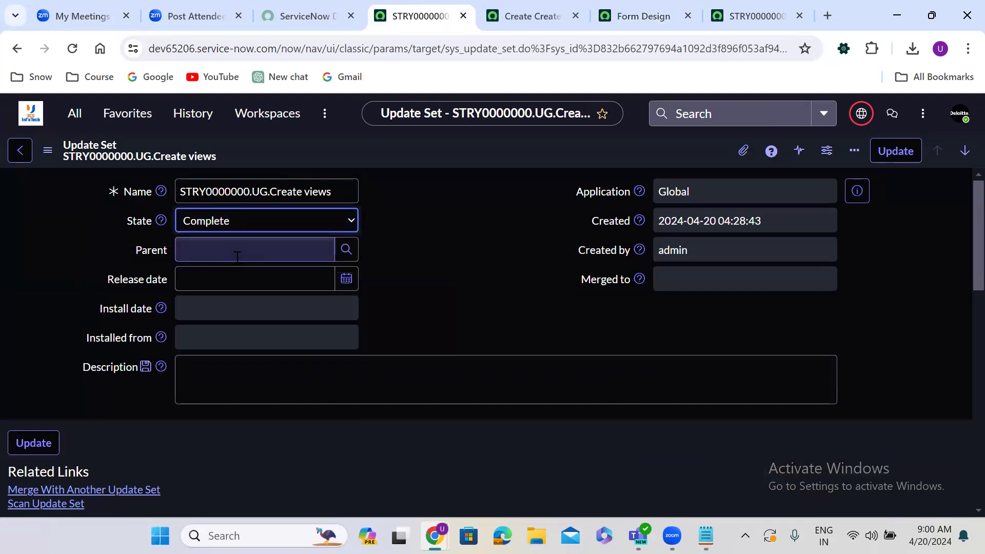
right_click(441, 153)
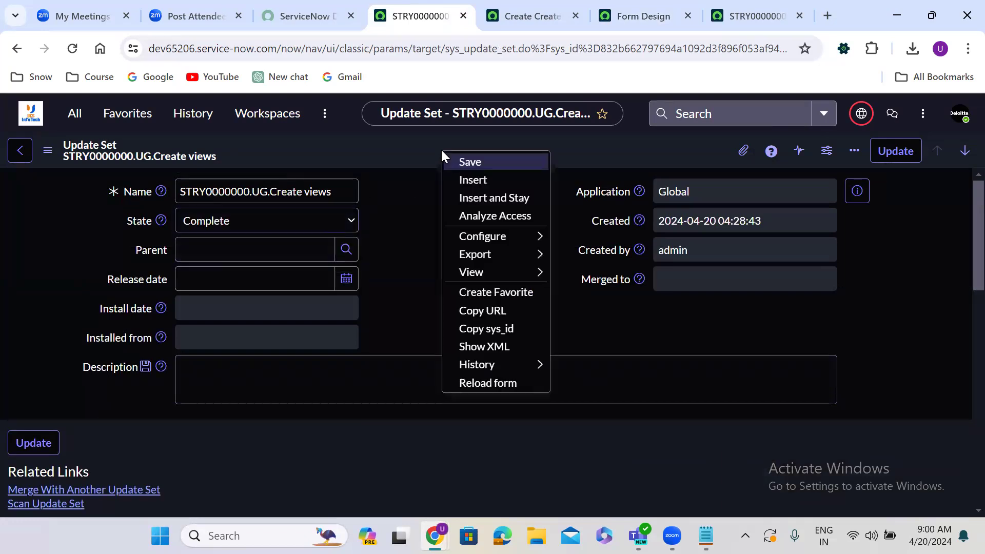
click(472, 162)
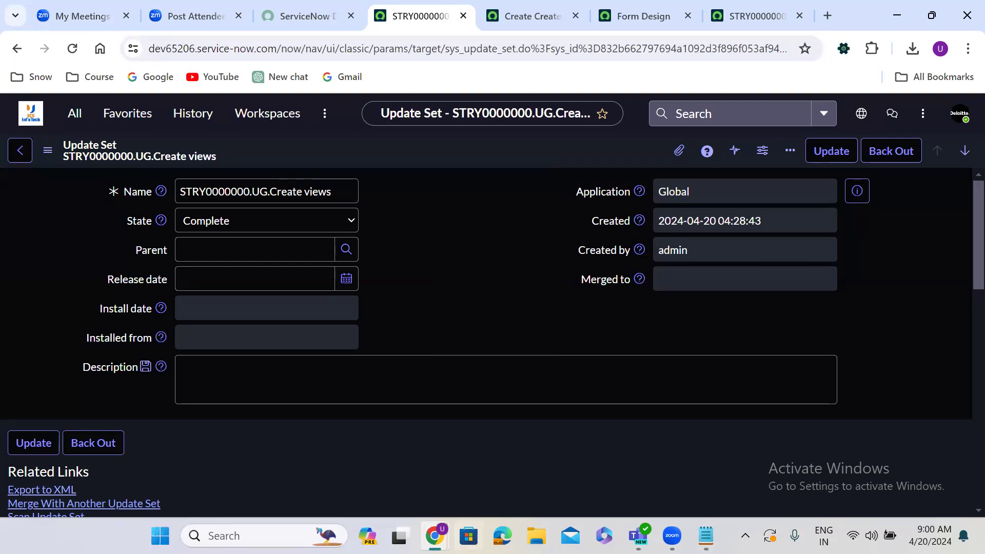
mouse_move(435, 535)
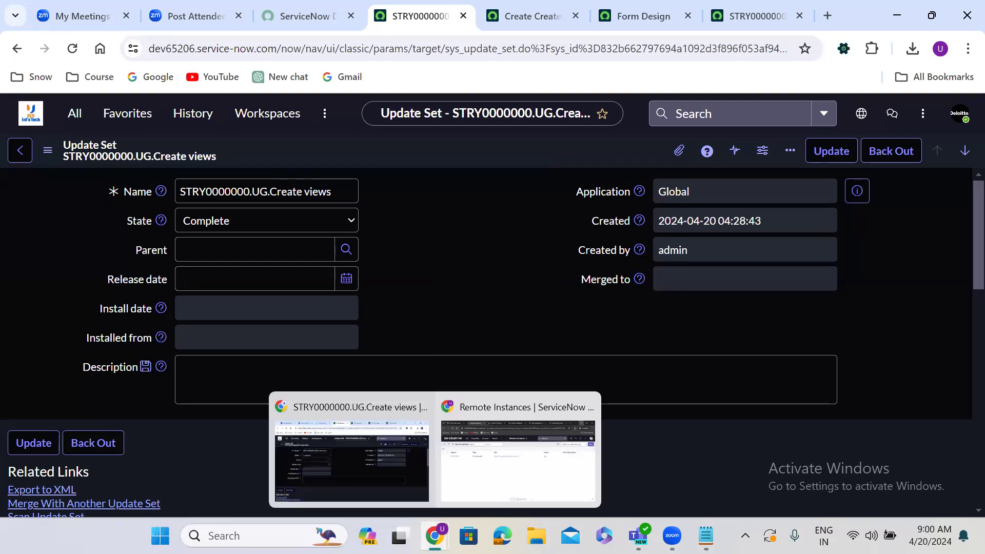
On the second instance, retrieve completed update sets from the Dev65206 update source: seven retrieved, four skipped.
click(493, 446)
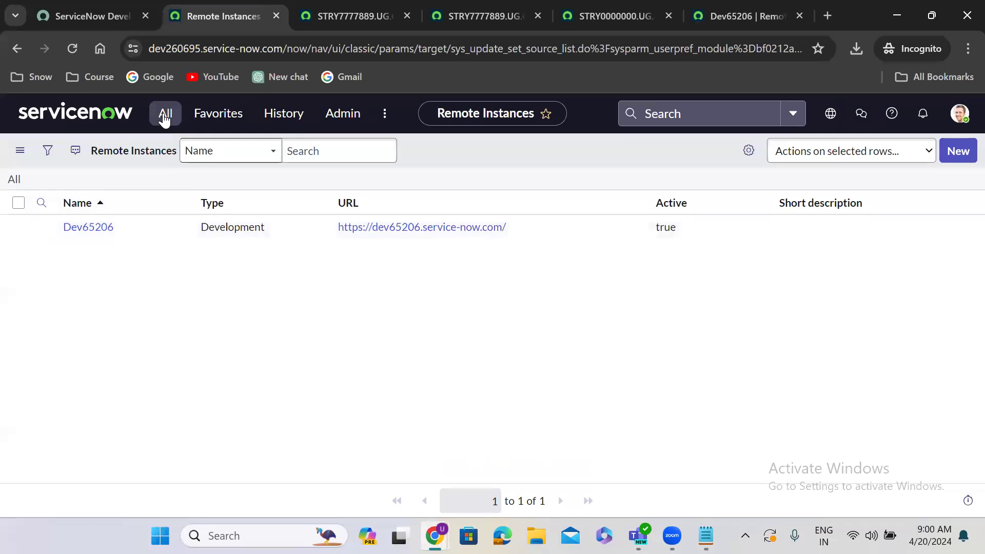
click(164, 122)
click(133, 303)
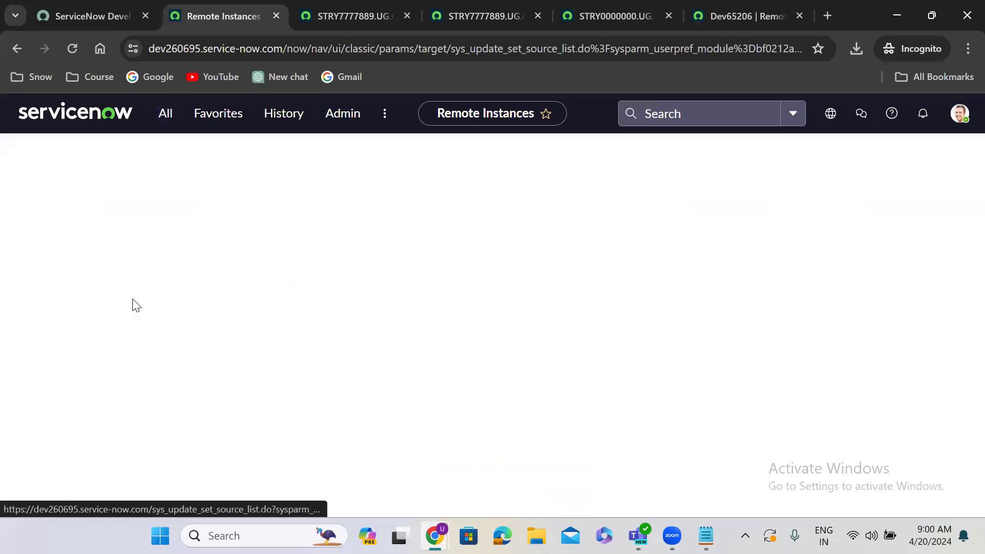
click(90, 228)
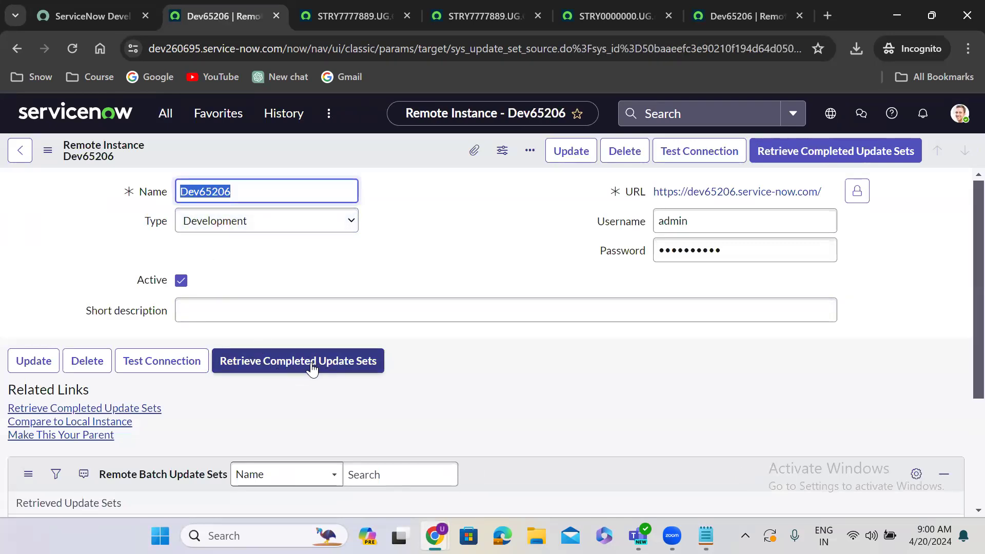
click(301, 363)
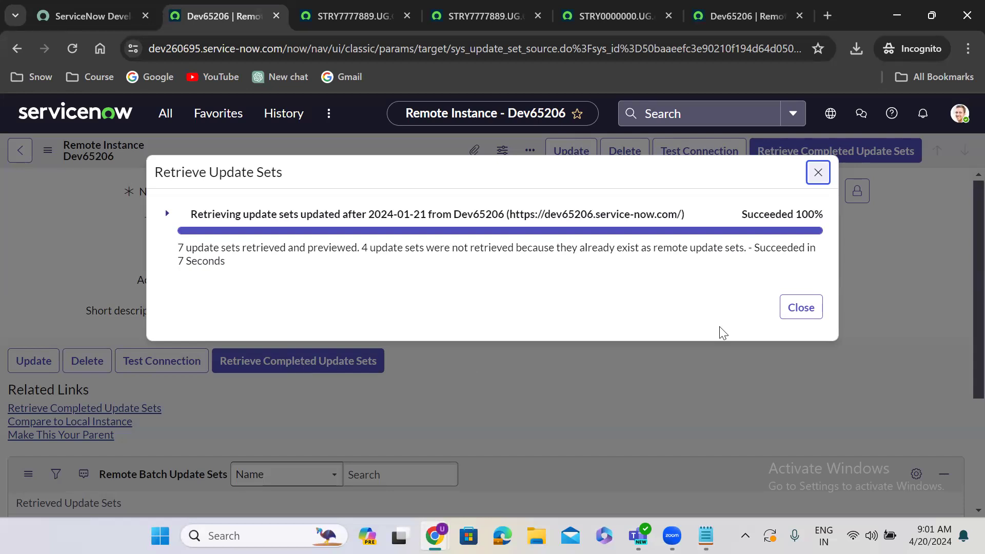
click(804, 308)
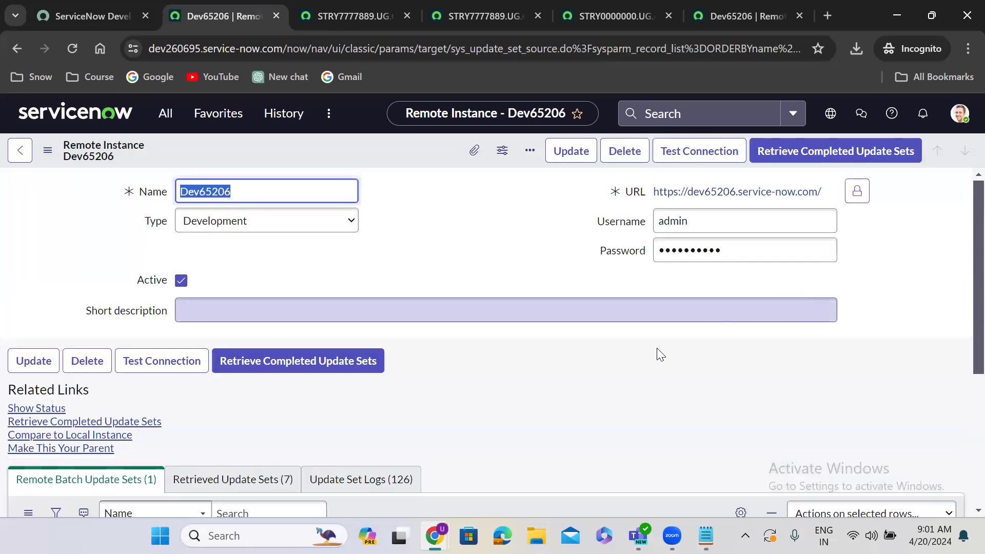
List Dev65206's seven retrieved update sets and open STRY0000000.UG.Create views in a new tab.
click(517, 378)
scroll(517, 379, down, 3)
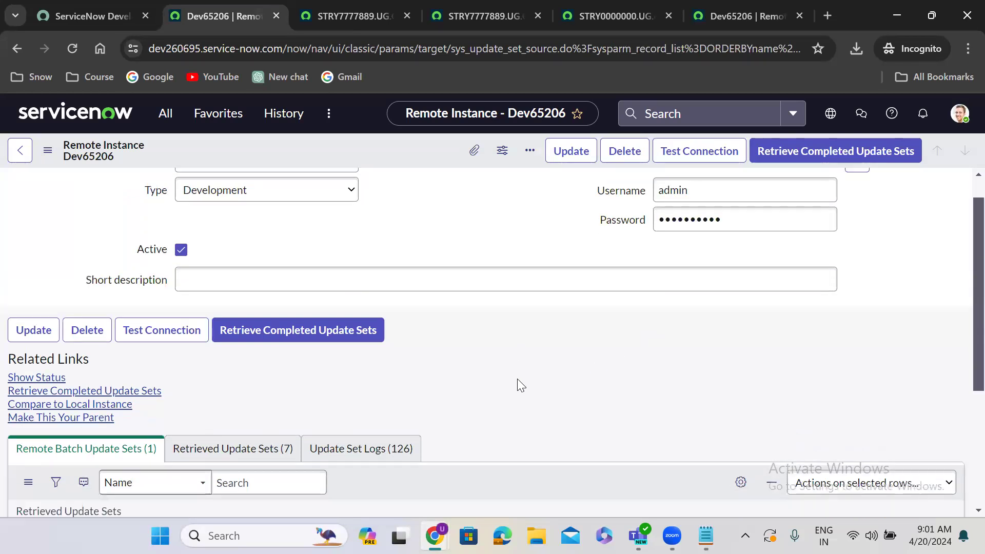
click(247, 302)
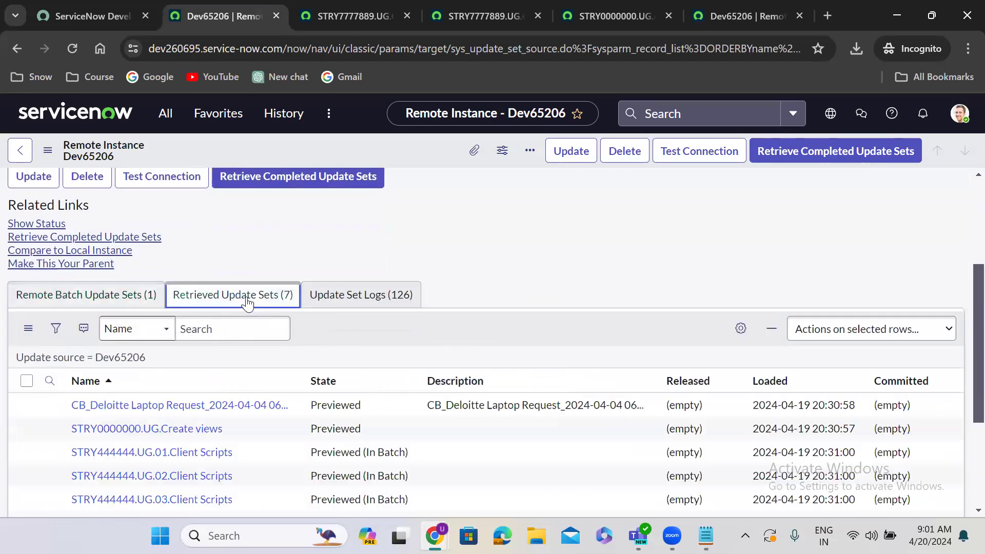
scroll(533, 273, down, 3)
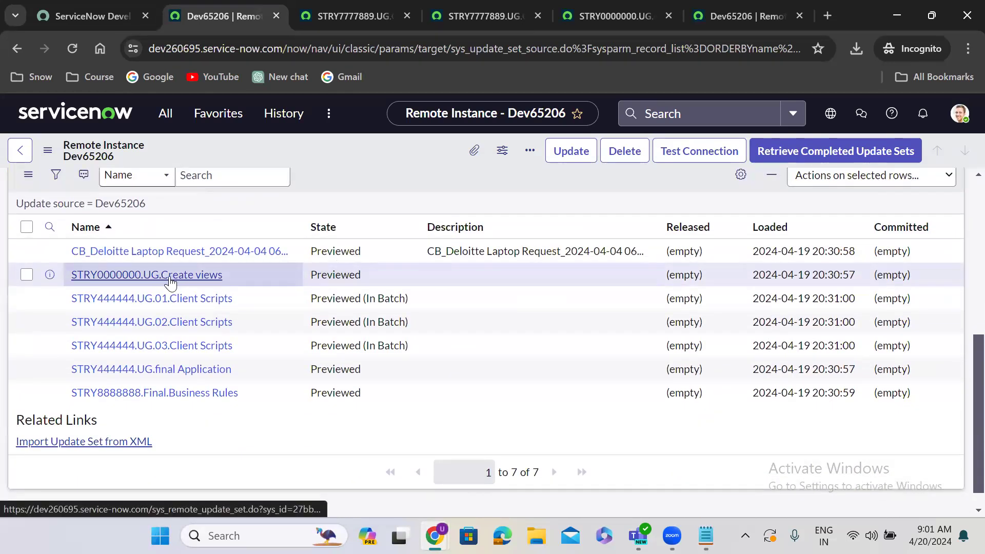
ctrl+click(170, 280)
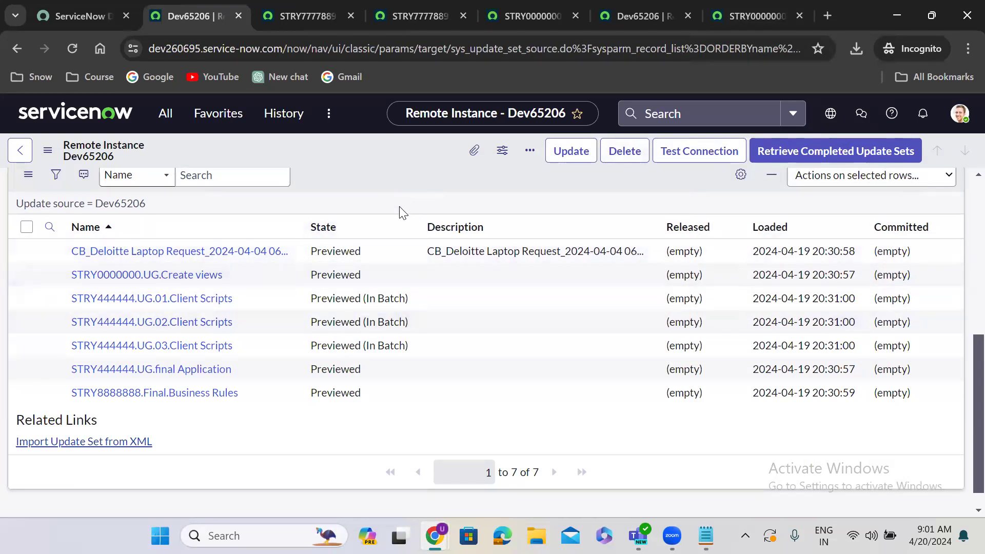
scroll(401, 210, up, 6)
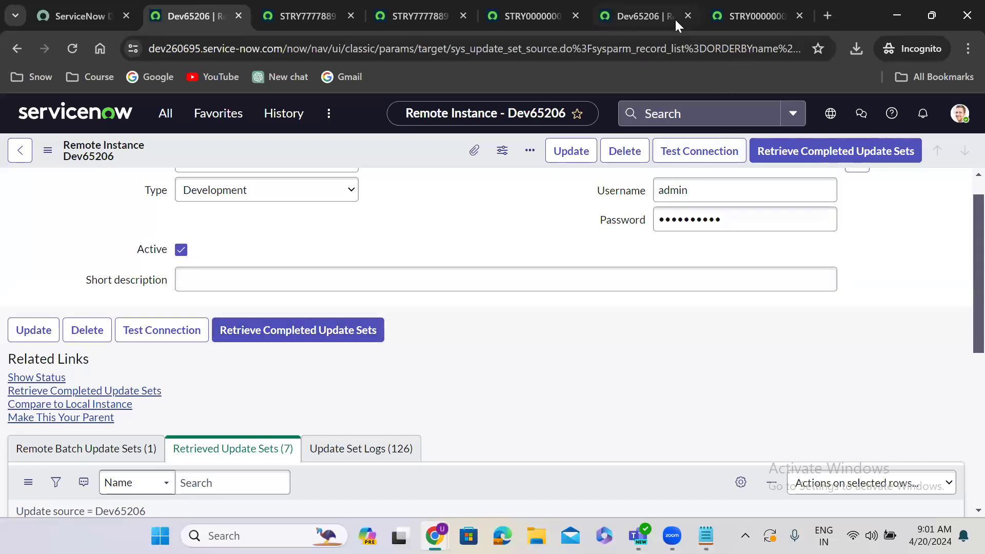
right_click(212, 21)
Close the extra browser tabs and open the retrieved STRY0000000.UG.Create views record.
click(273, 279)
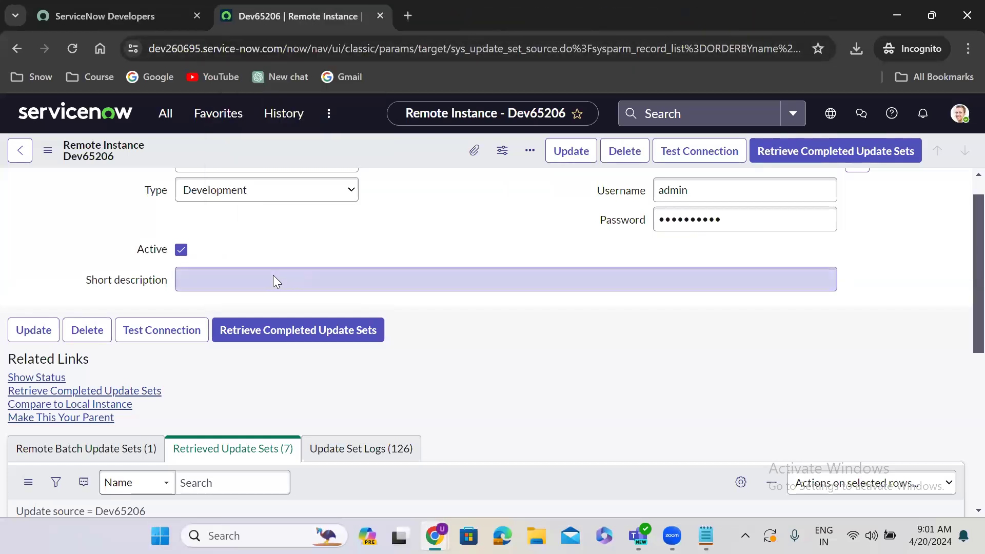
scroll(391, 368, down, 4)
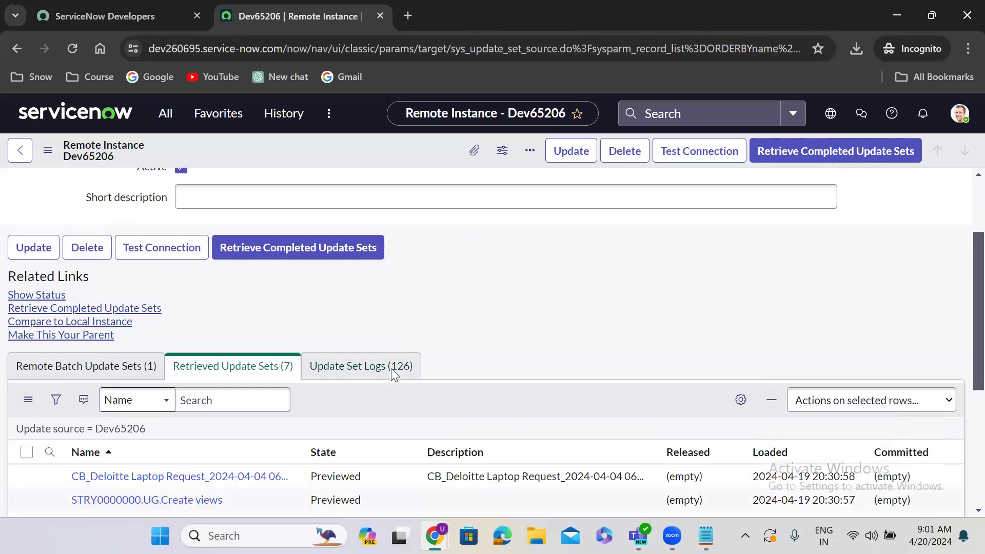
middle_click(171, 376)
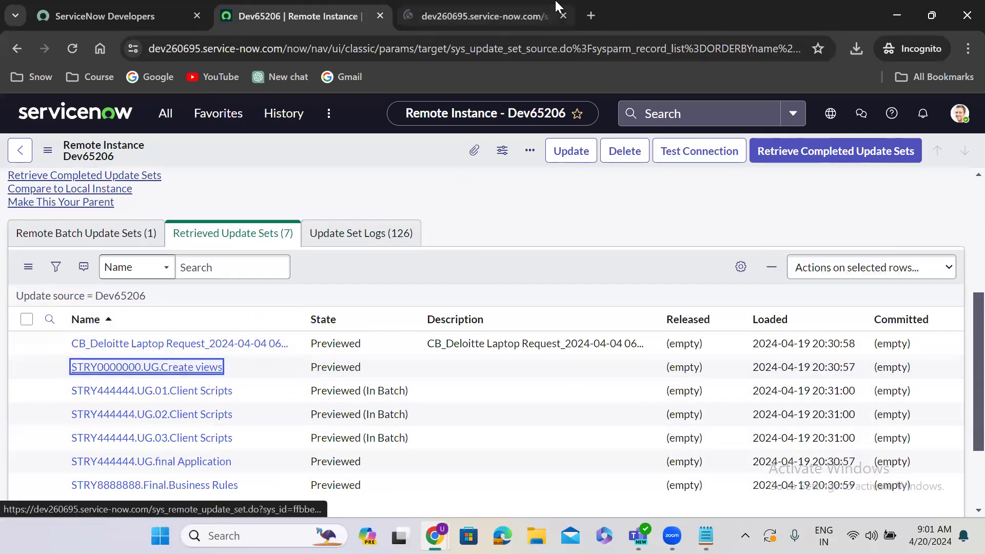
click(507, 16)
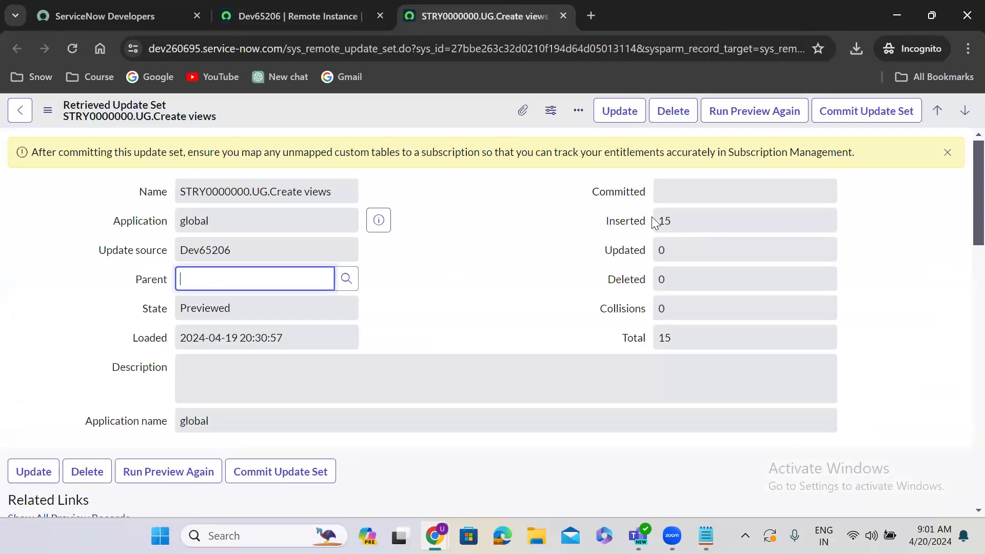
Commit the update set, 15 inserted with 0 collisions, and return to the Dev65206 record.
click(866, 113)
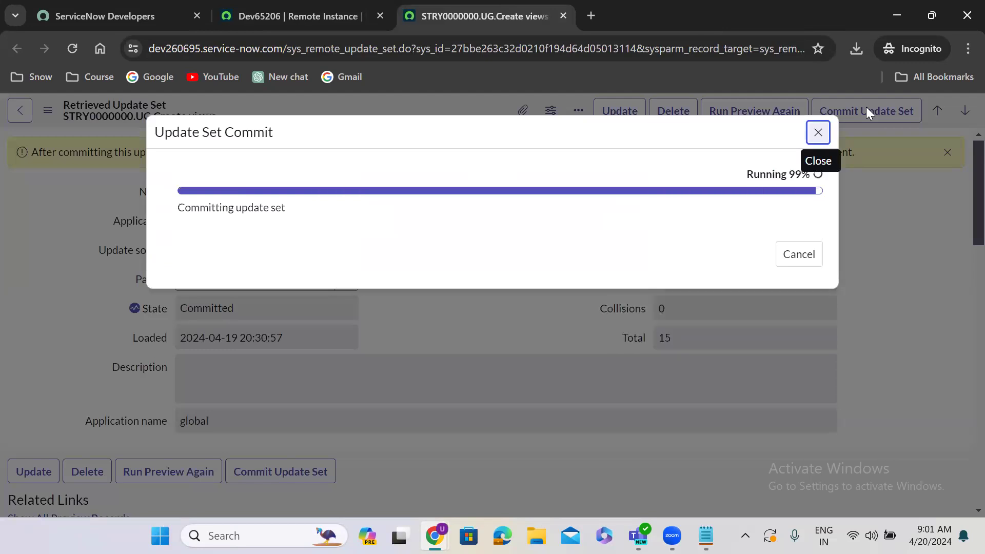
click(807, 251)
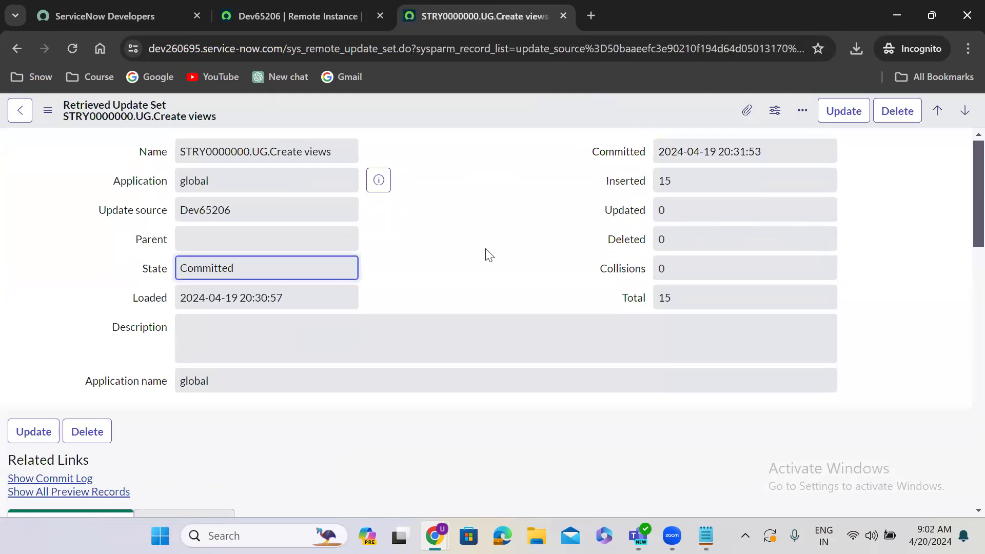
click(473, 216)
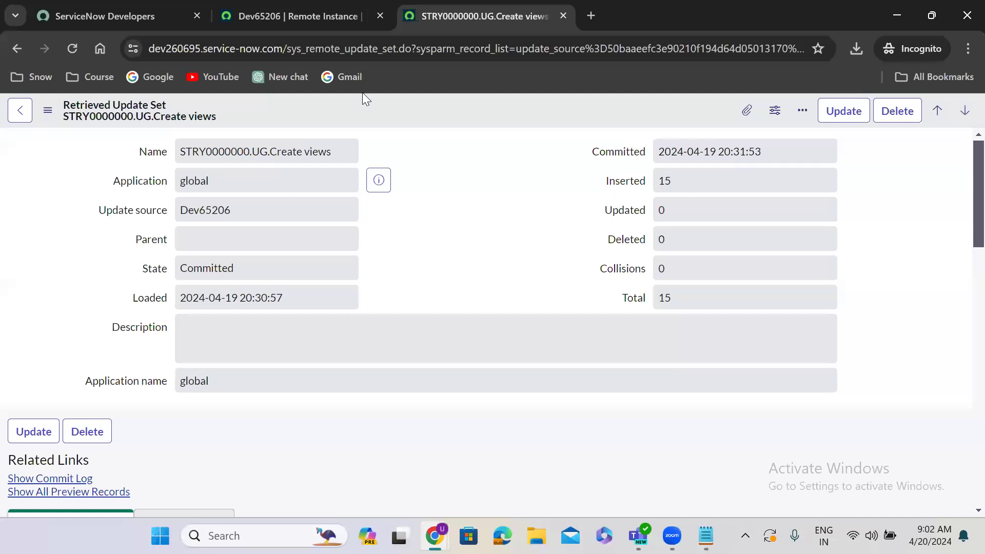
click(285, 13)
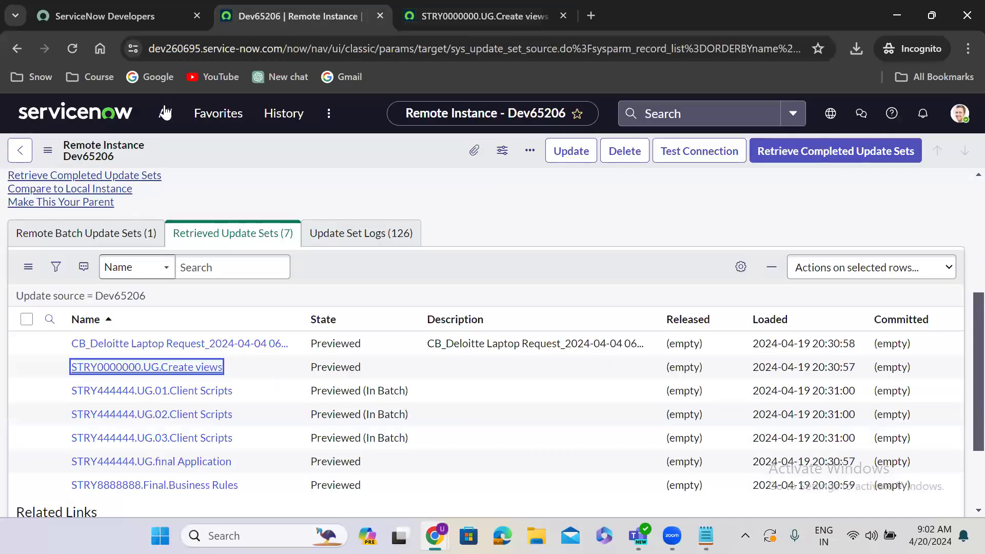
click(166, 112)
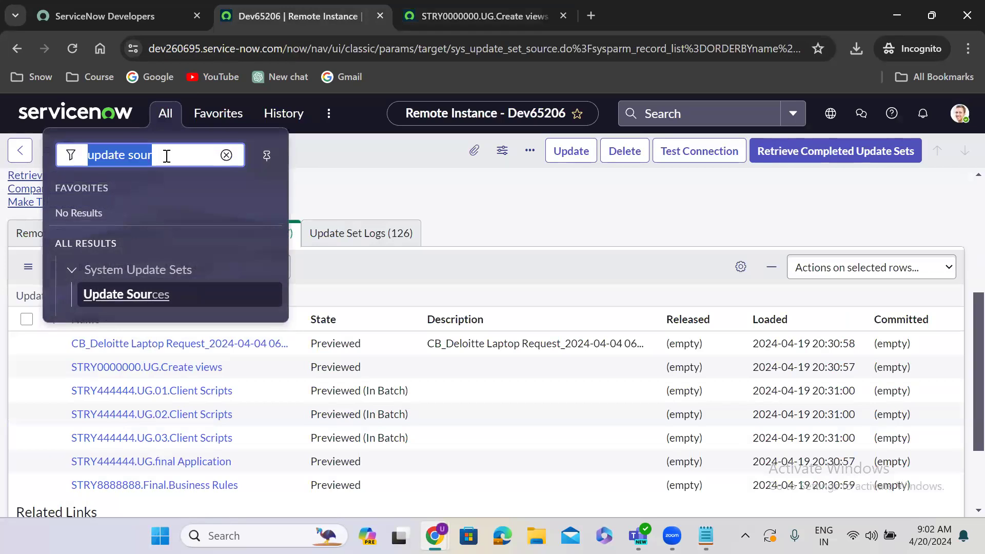
text(tenants)
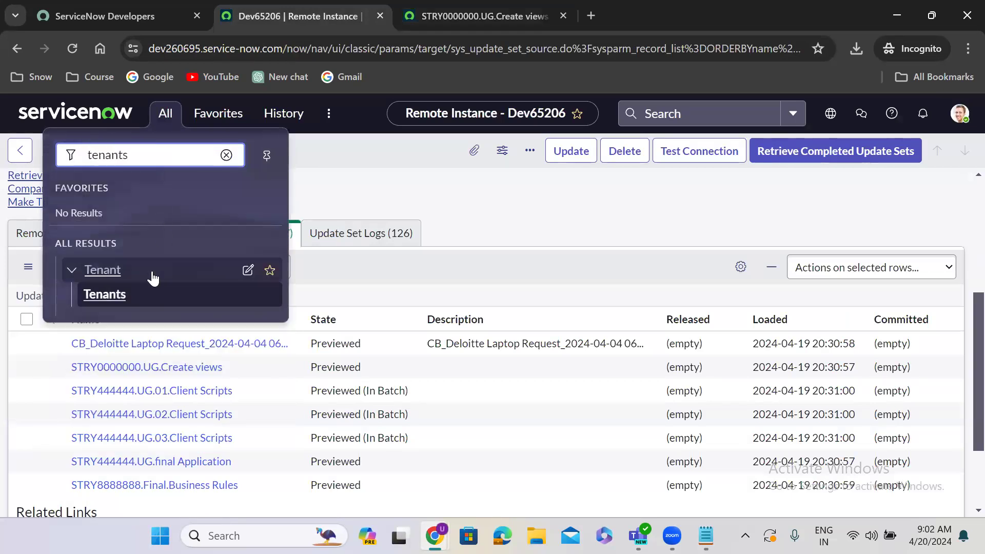
click(106, 297)
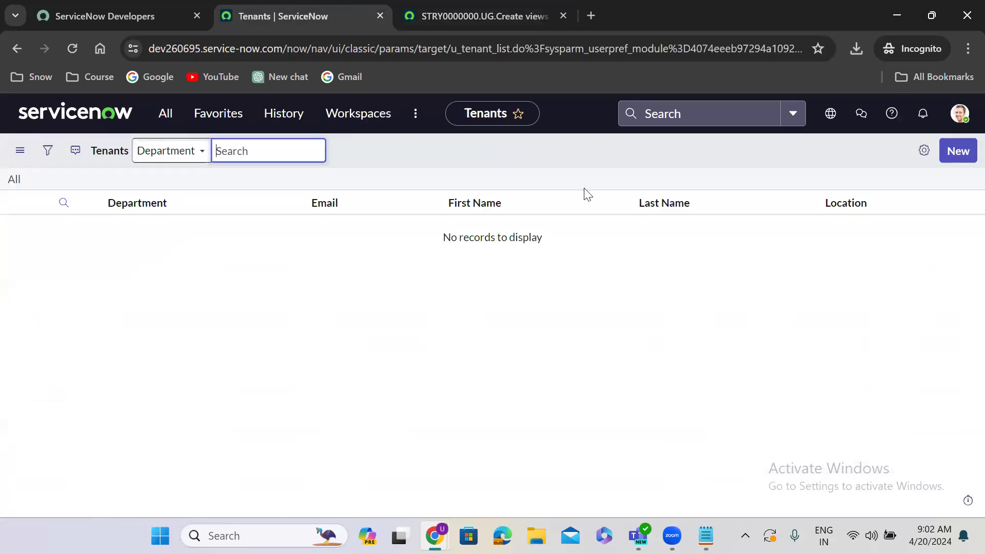
click(955, 149)
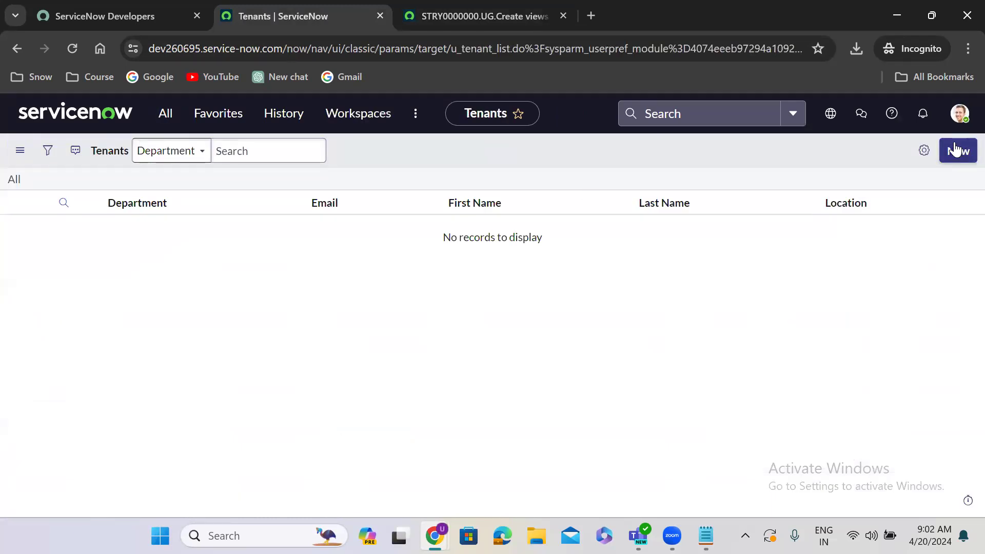
right_click(462, 159)
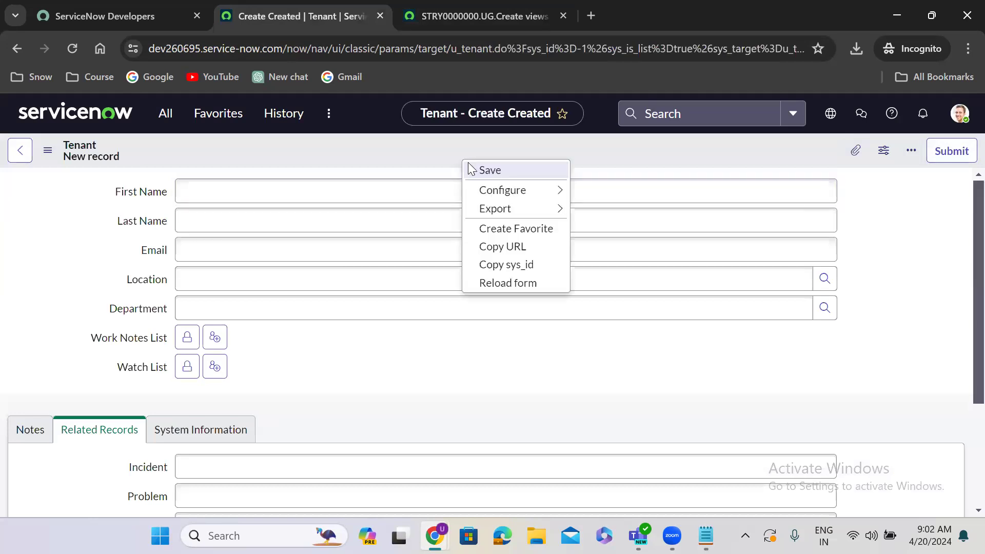
click(486, 171)
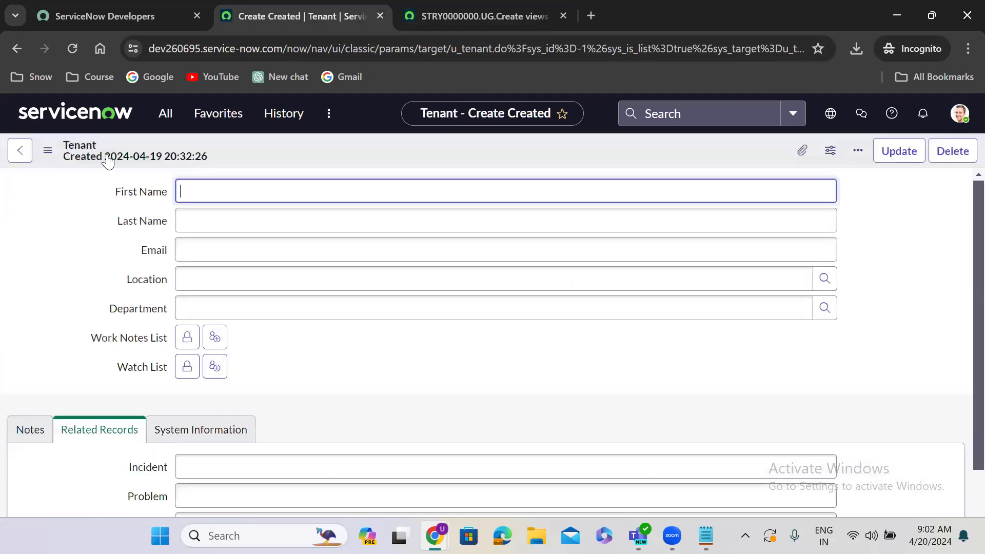
click(48, 150)
mouse_move(87, 276)
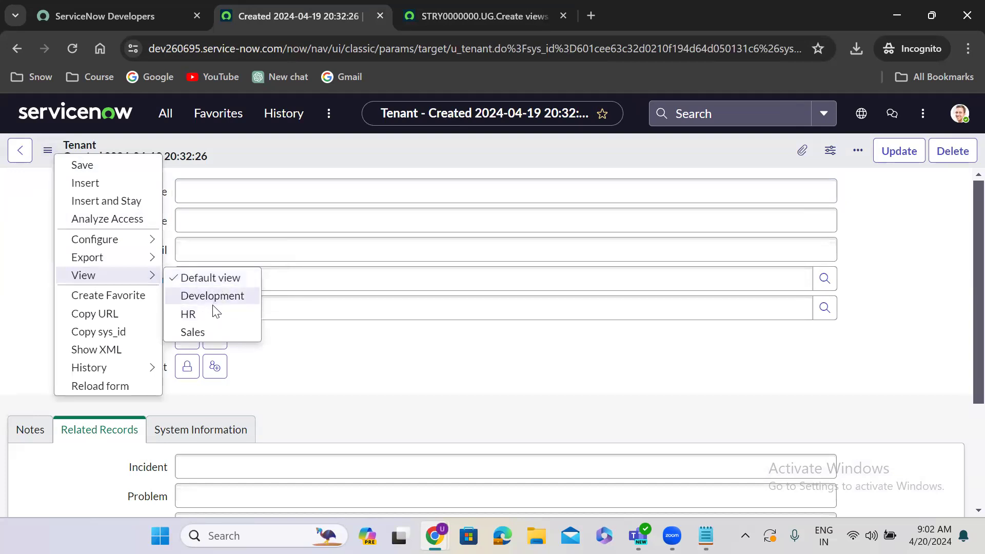
click(496, 354)
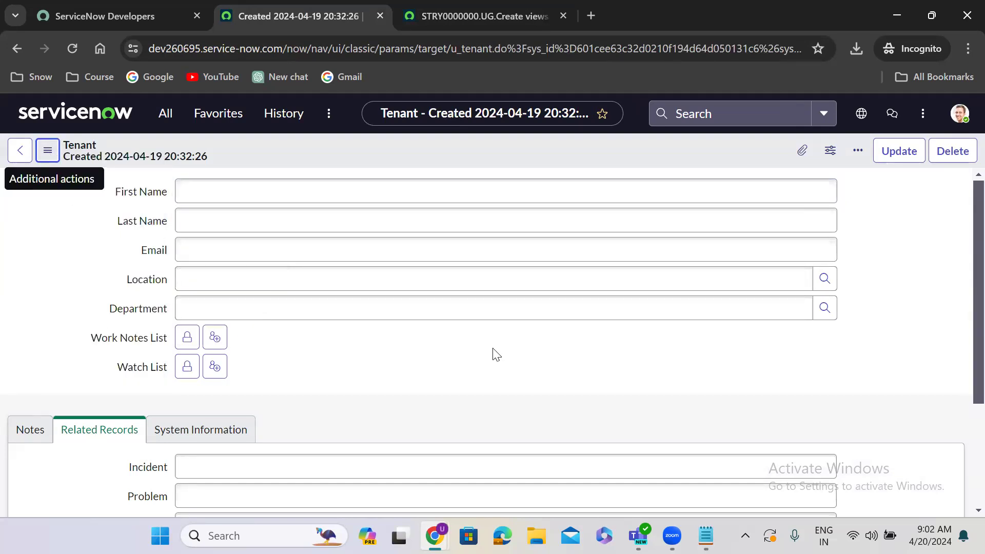
Bring up the original instance's completed STRY0000000.UG.Create views update set, then the Update Sets notes.
click(901, 16)
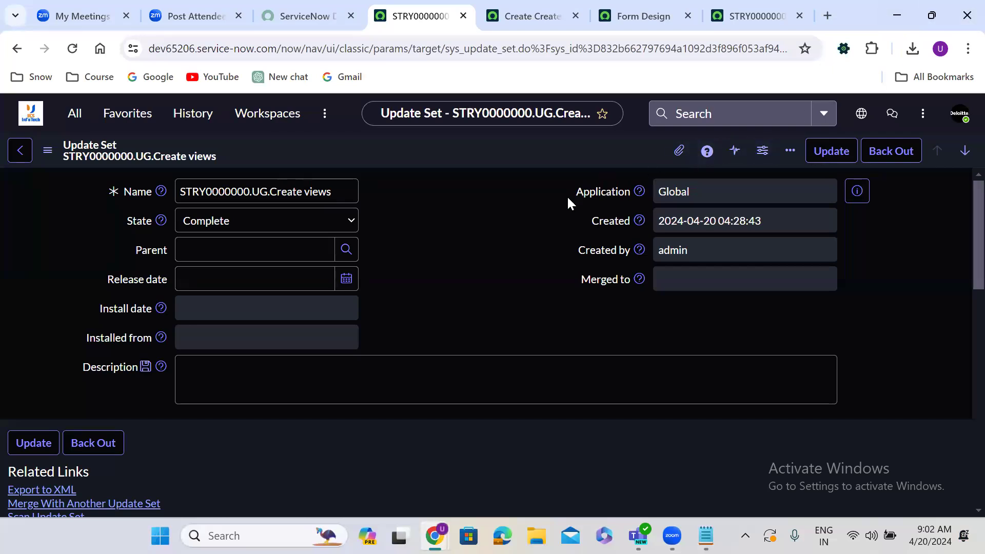
click(492, 255)
click(706, 535)
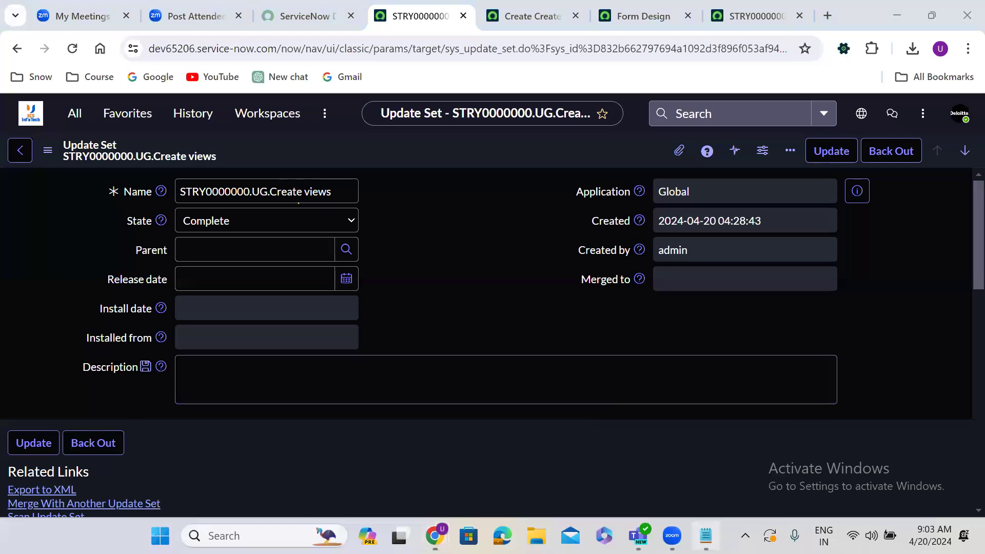
Add a dashed separator line below 'development' in the notes.
click(126, 457)
key(Return)
key(Return)
key(Return)
key(Return)
key(Return)
key(Return)
key(Return)
key(Return)
key(Return)
key(Return)
key(Return)
key(Return)
key(Return)
key(Return)
key(Return)
key(Return)
key(Return)
key(Return)
key(Return)
key(Return)
key(Return)
key(Return)
key(Return)
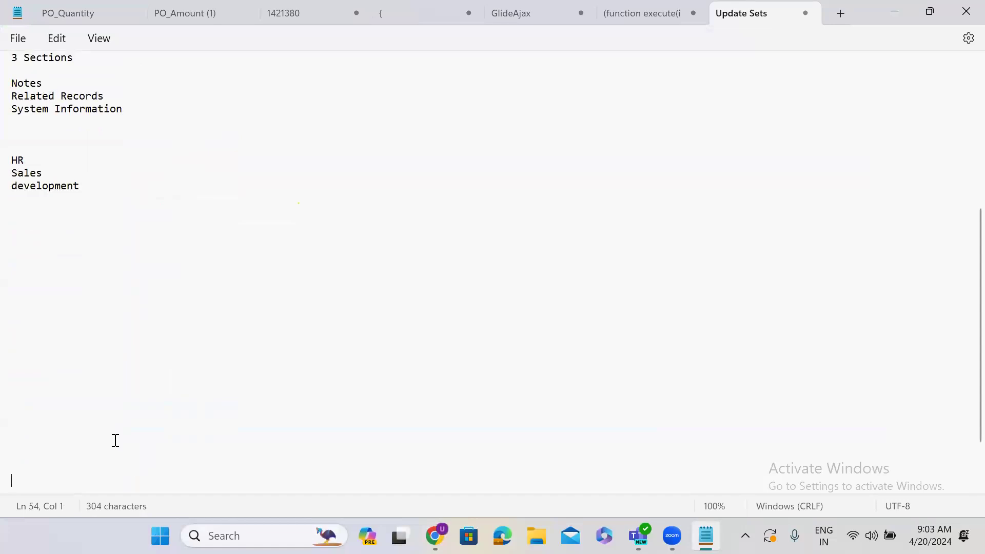
click(29, 216)
text(-------------------------------------------------------)
key(Return)
key(Return)
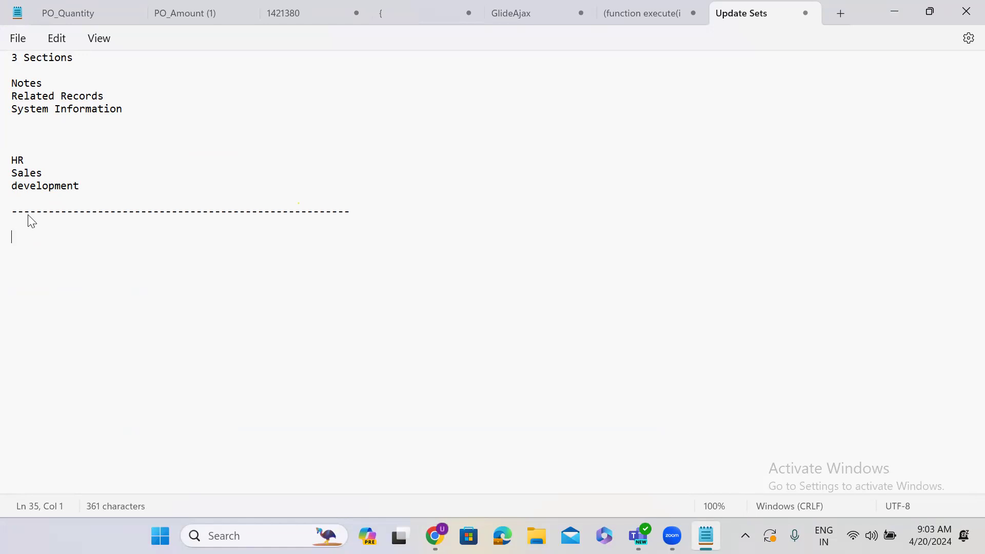
click(367, 451)
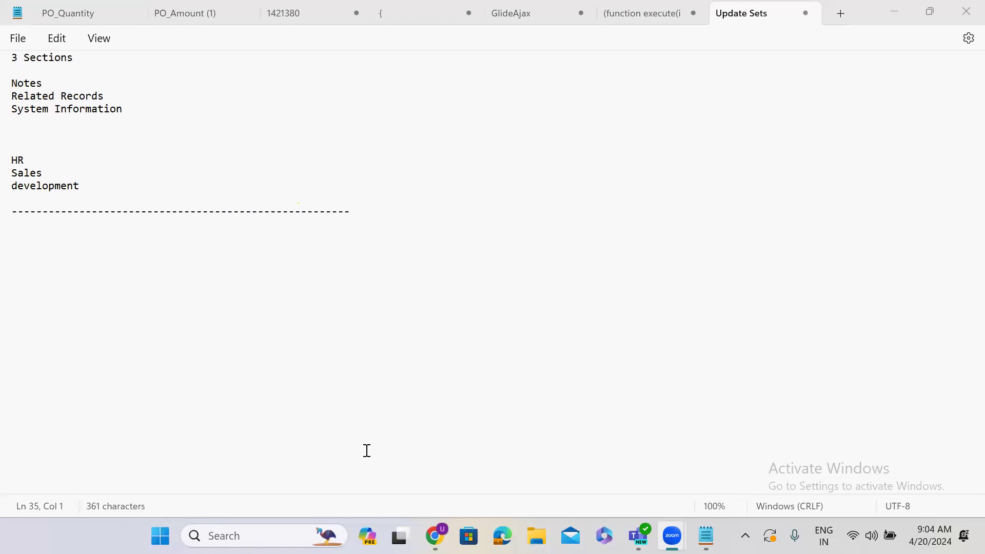
Type 'create new application', '3 members are working' and '3 Update Sets' on separate lines.
click(52, 236)
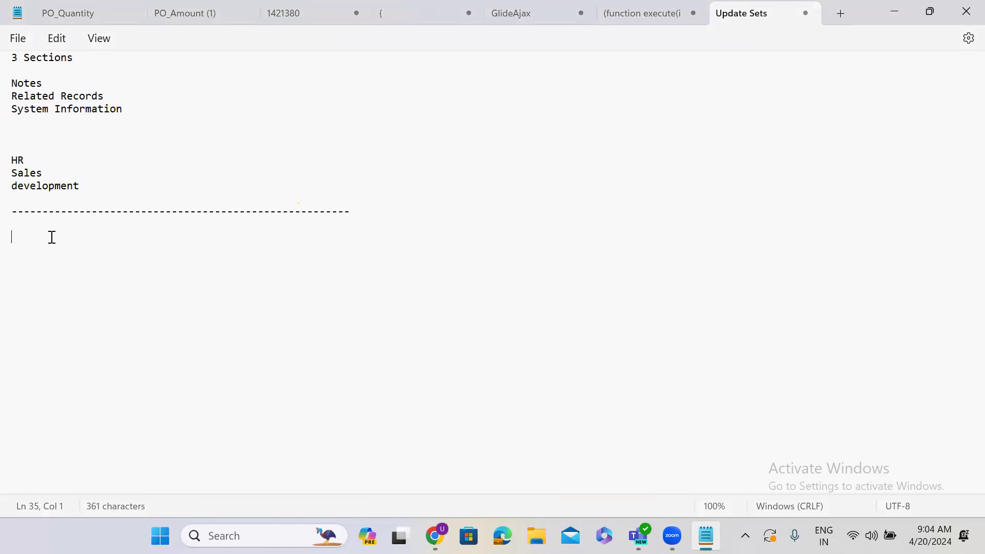
text(create new a)
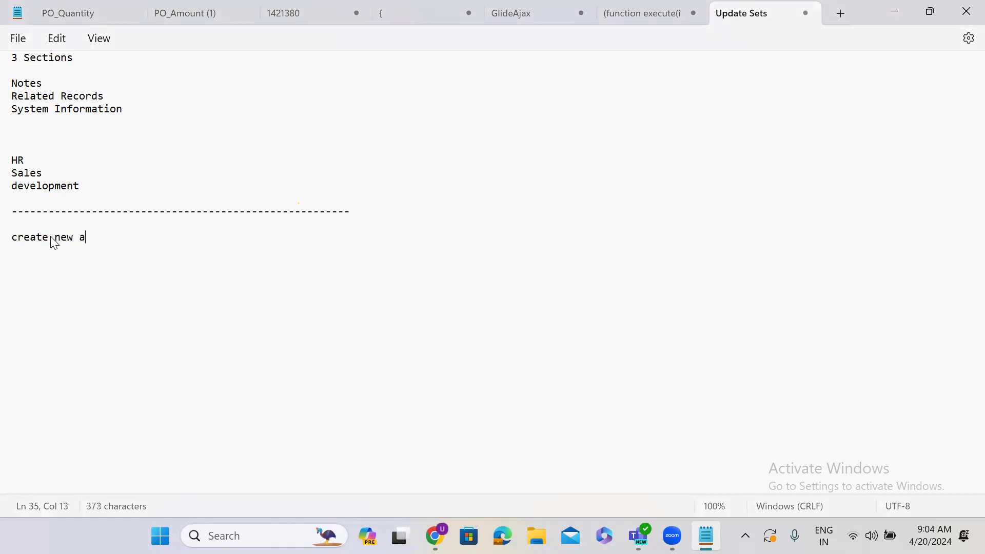
text(pplication)
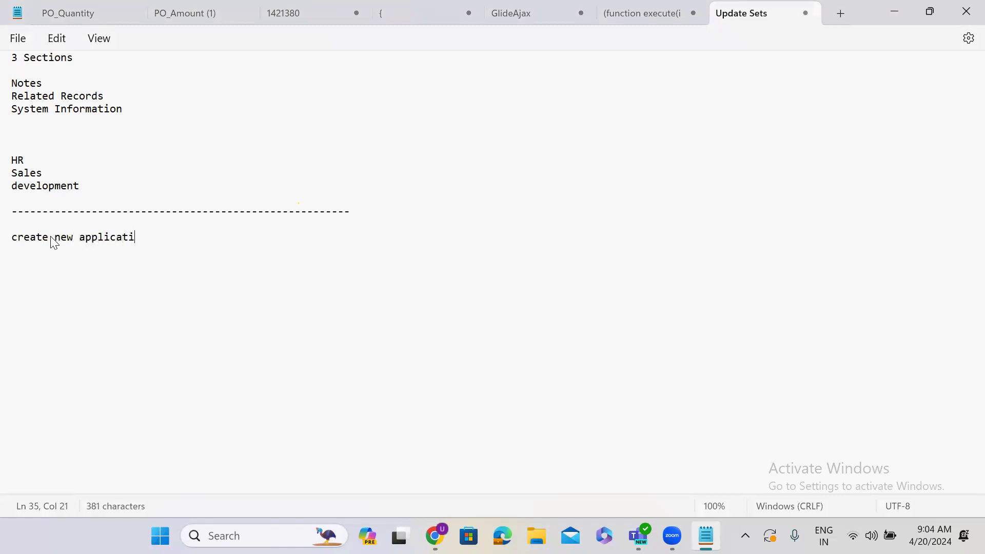
key(Return)
key(Return)
text(3 members are working)
key(Return)
key(Return)
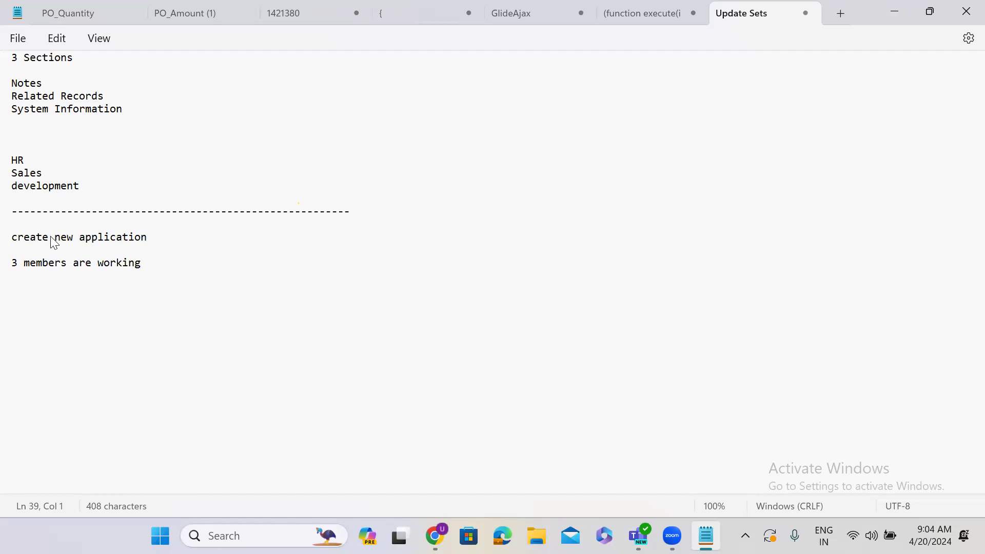
text(3 Updates)
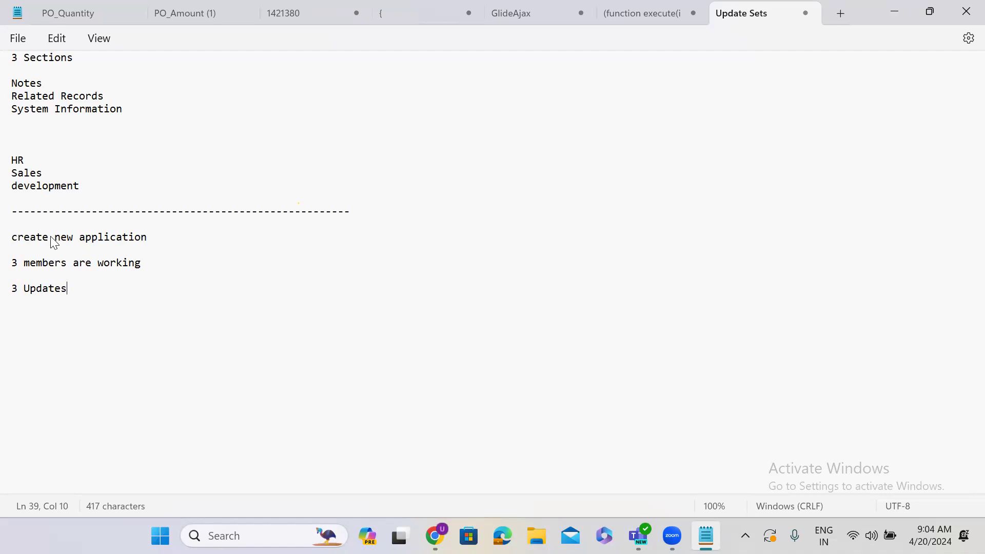
key(BackSpace)
text(Sets)
In Local Update Sets, add a new set, replace 'Create views 2' with 'create fields', and submit.
click(896, 12)
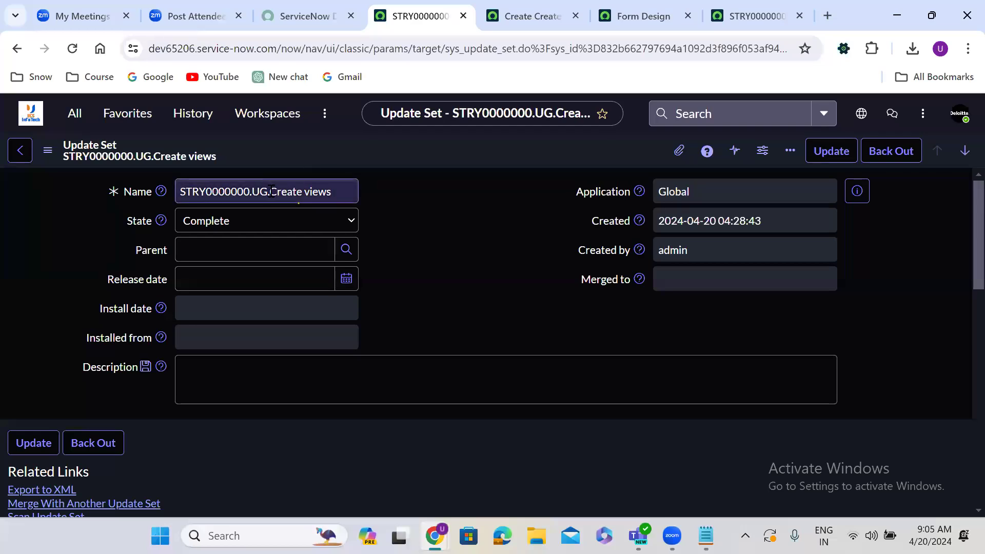
drag(271, 192, 361, 191)
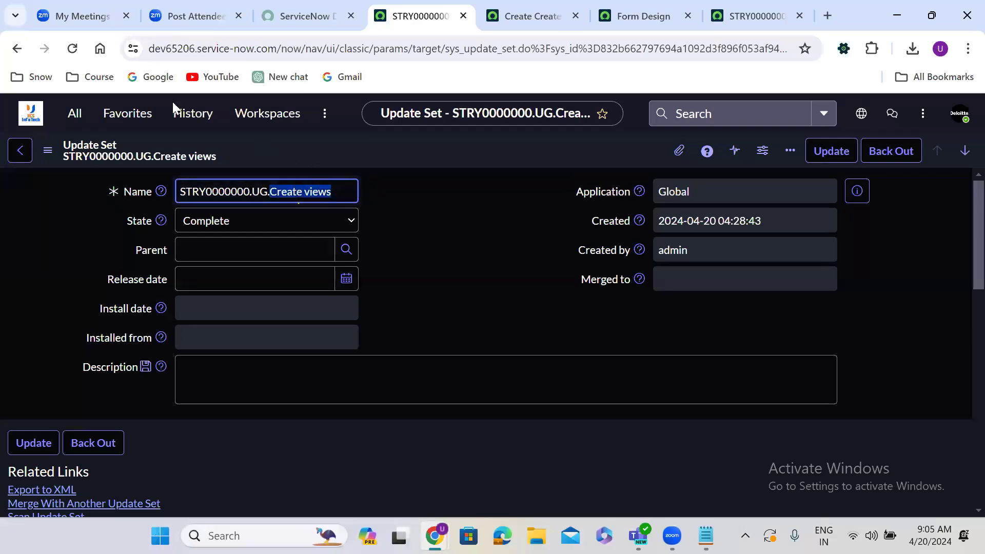
click(74, 116)
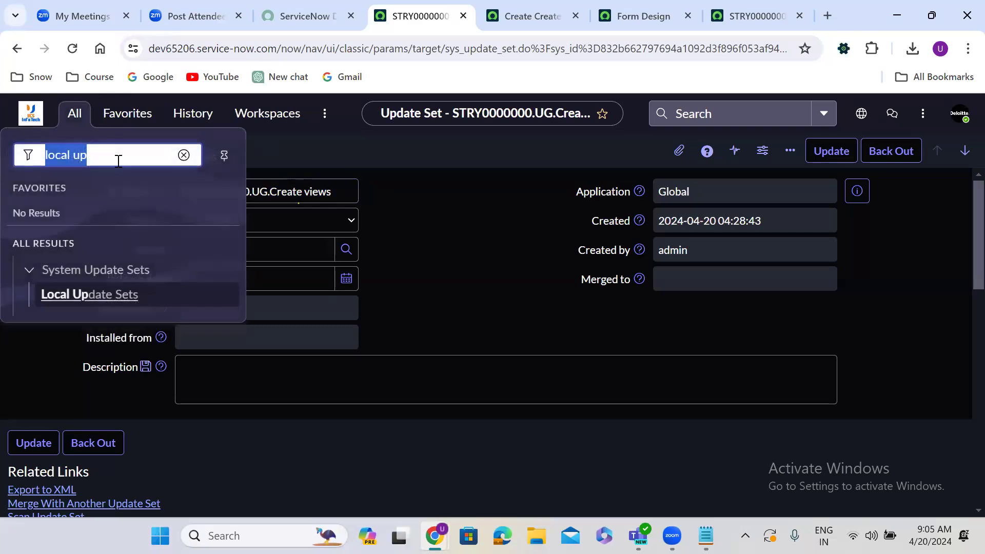
click(91, 292)
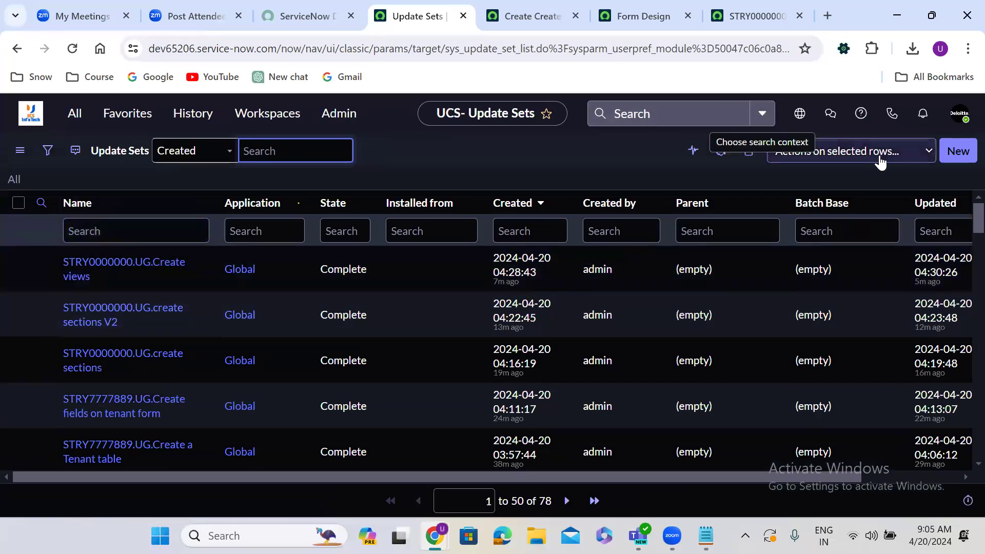
click(959, 148)
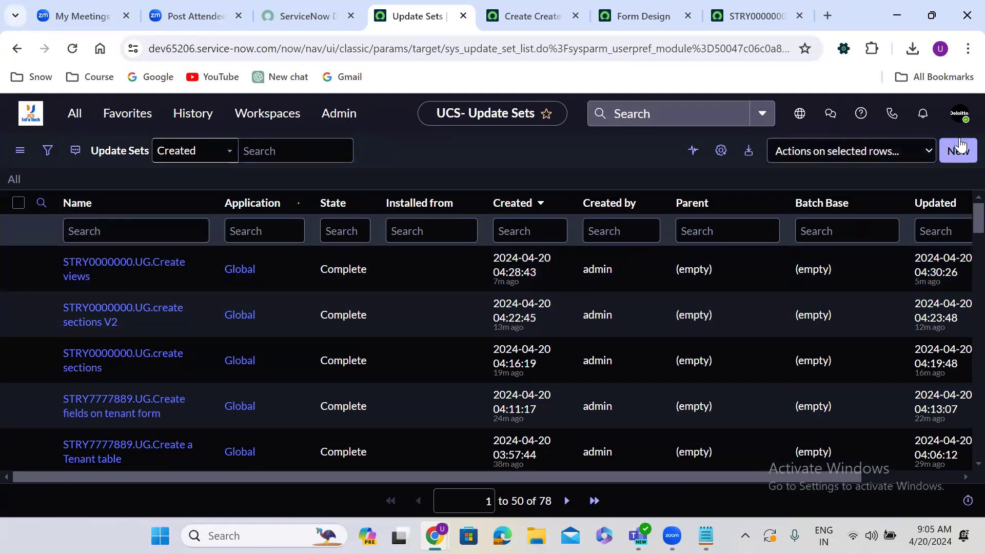
click(545, 202)
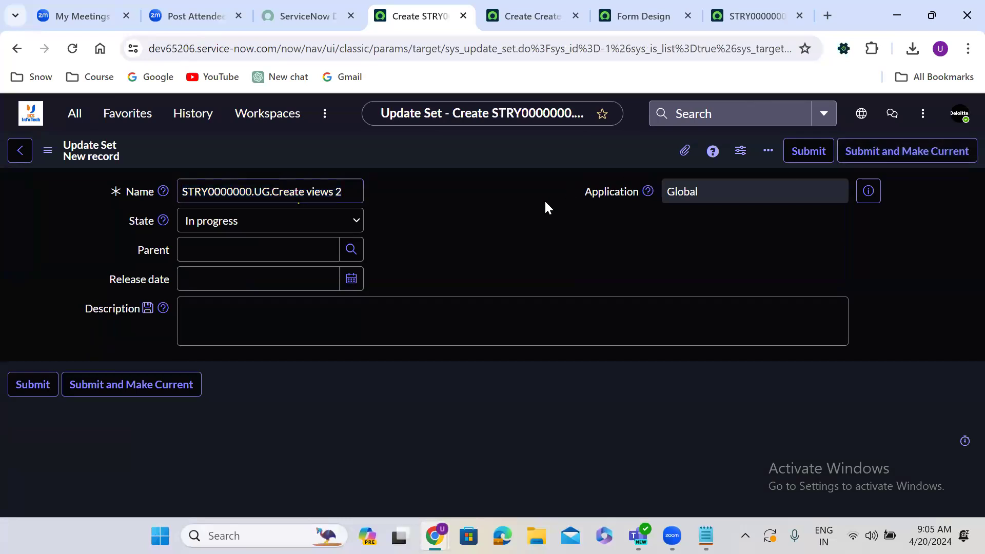
click(277, 192)
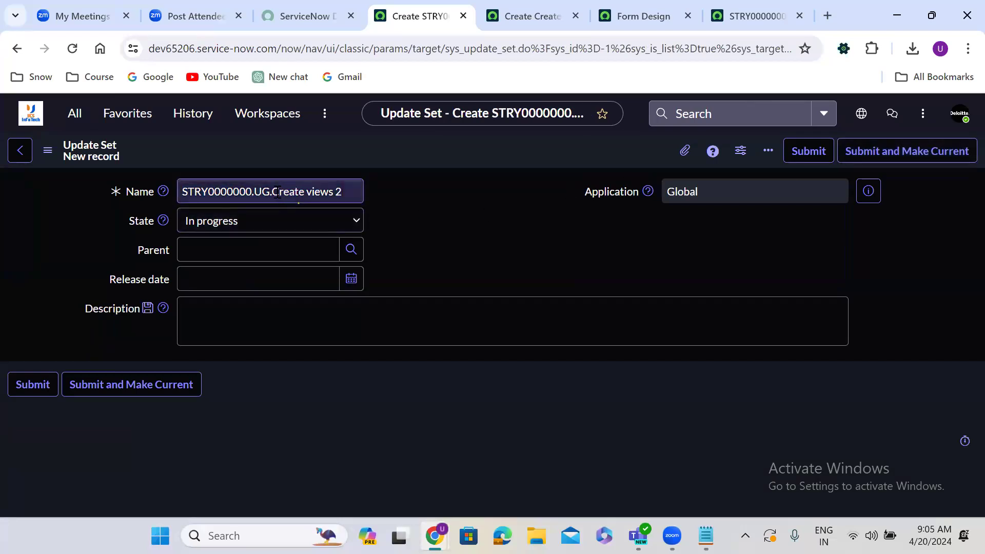
drag(272, 192, 416, 200)
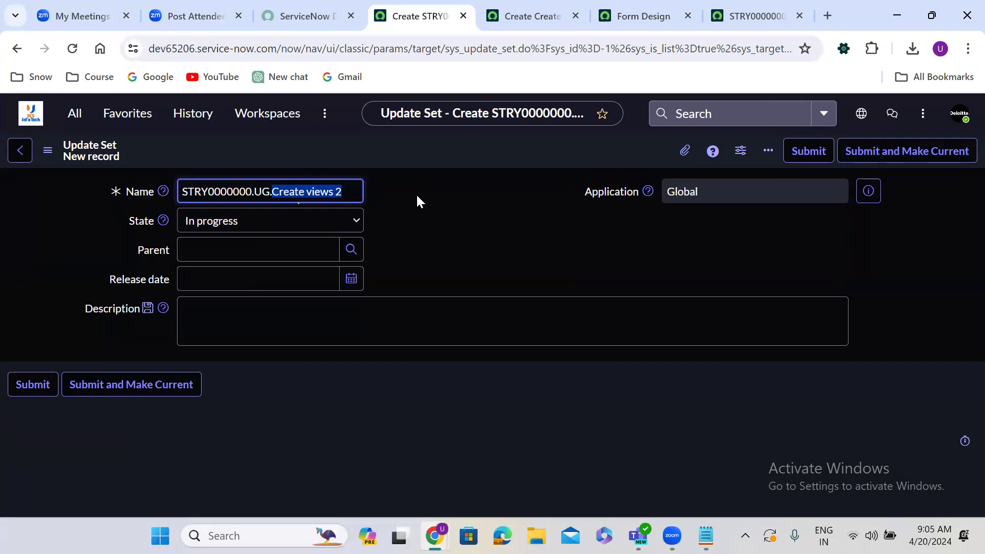
key(BackSpace)
text(create fields)
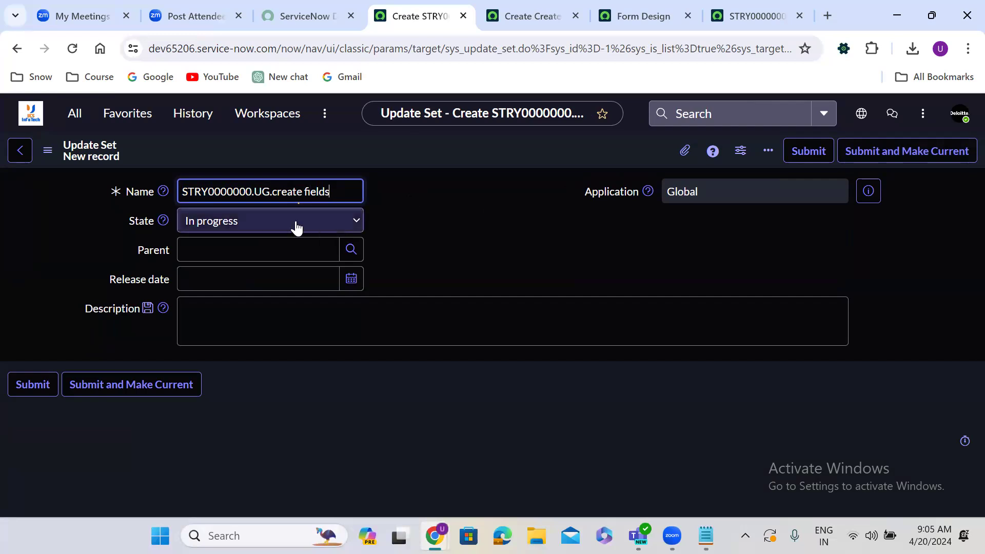
click(174, 385)
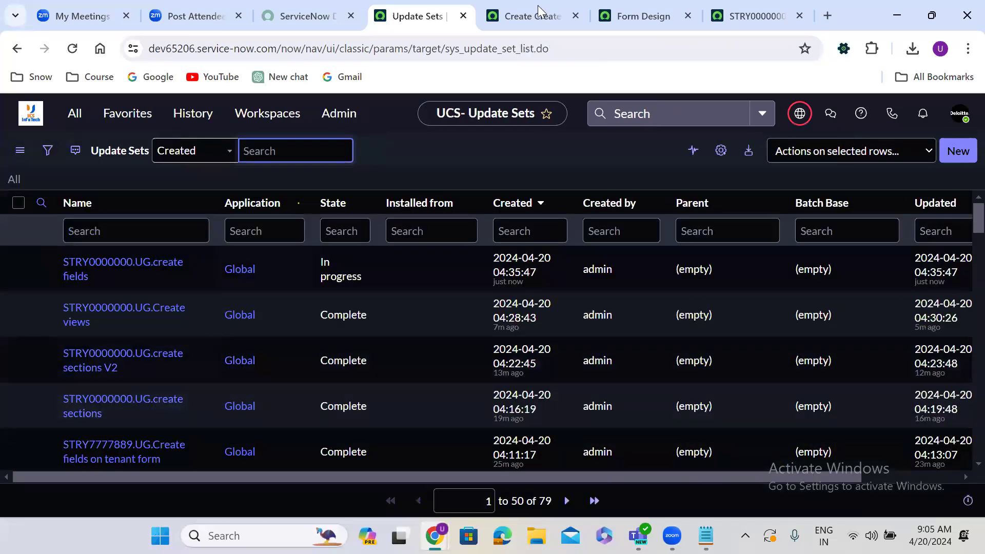
Open the Tenant form's Configure > Form Layout page.
click(535, 10)
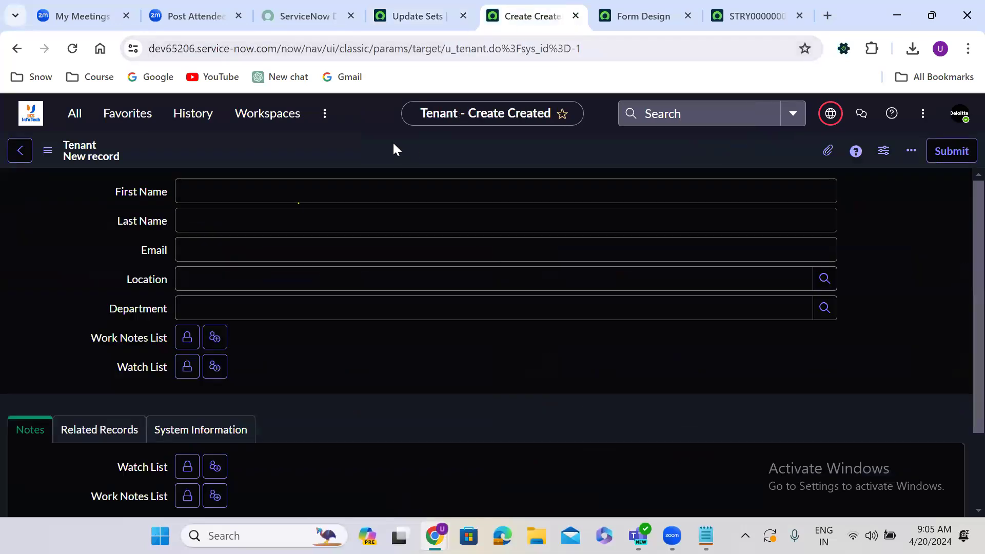
right_click(394, 144)
mouse_move(416, 172)
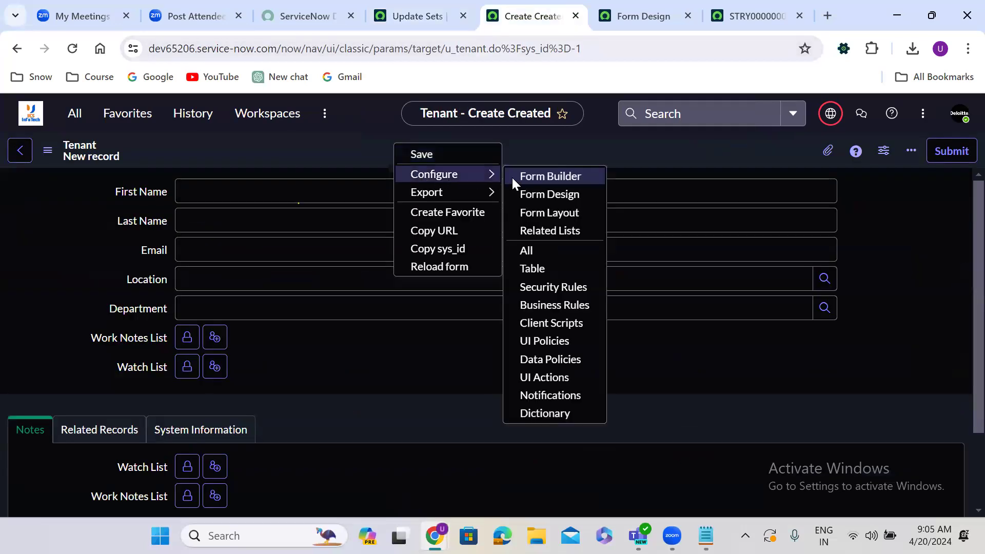
click(558, 213)
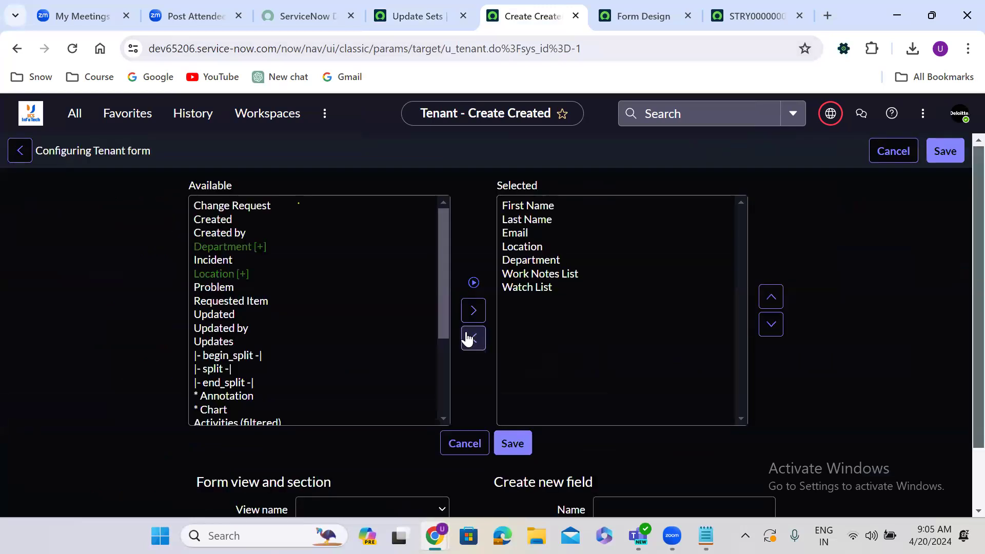
Create a new Group field, add it to the Tenant form, and save the layout.
scroll(756, 406, down, 3)
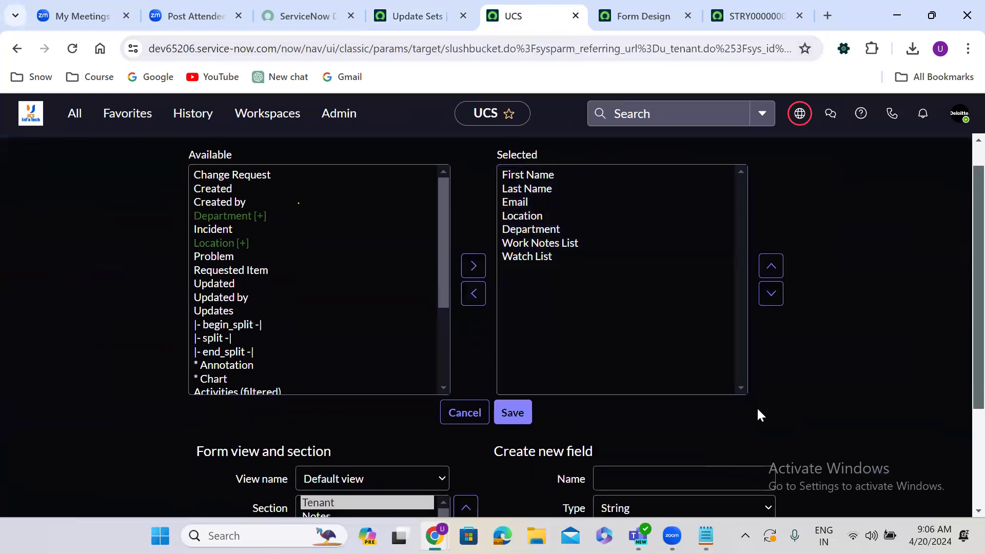
click(624, 337)
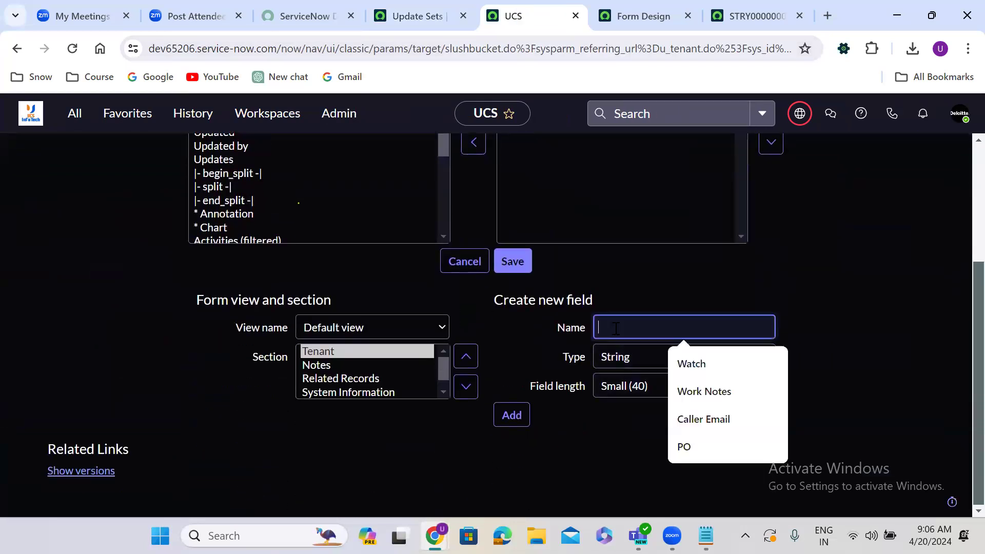
text(Group)
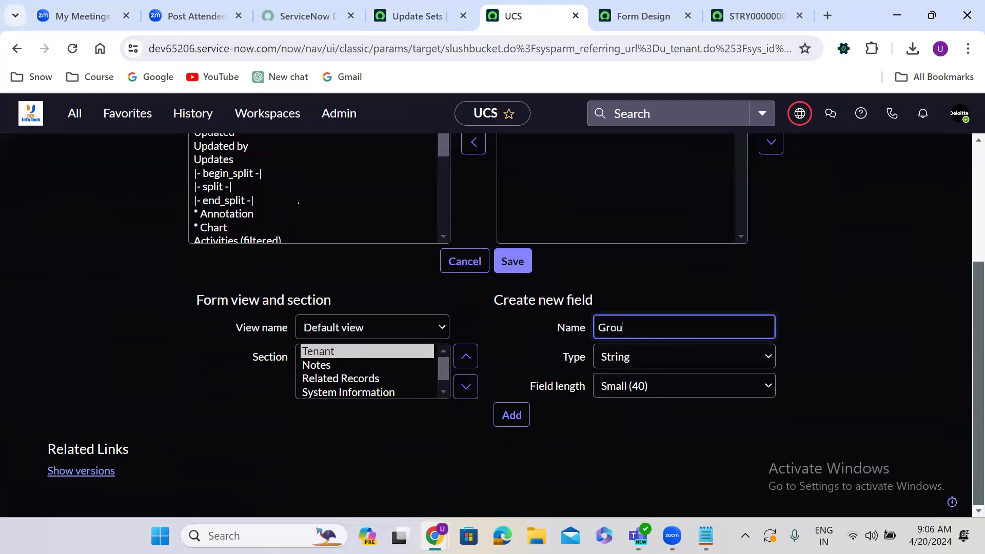
click(527, 416)
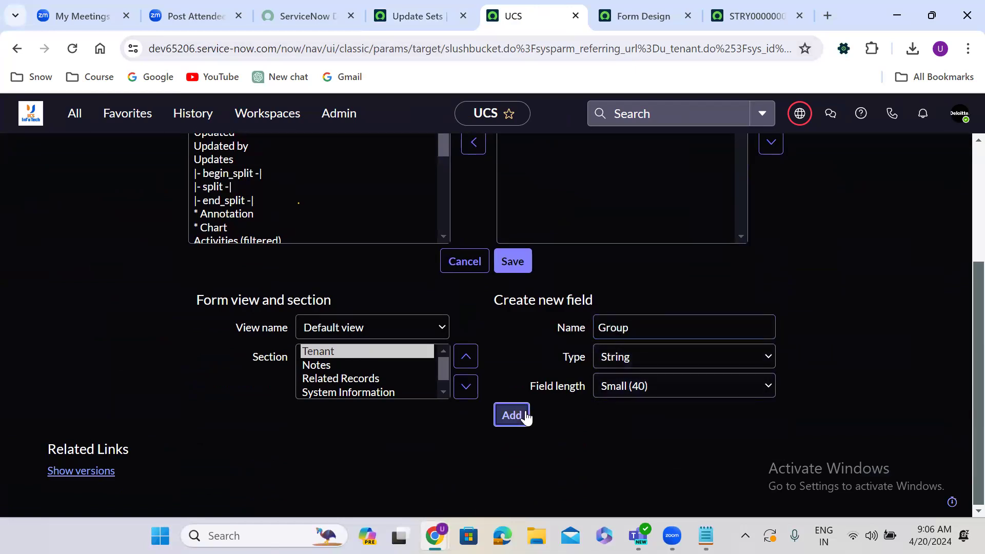
click(514, 270)
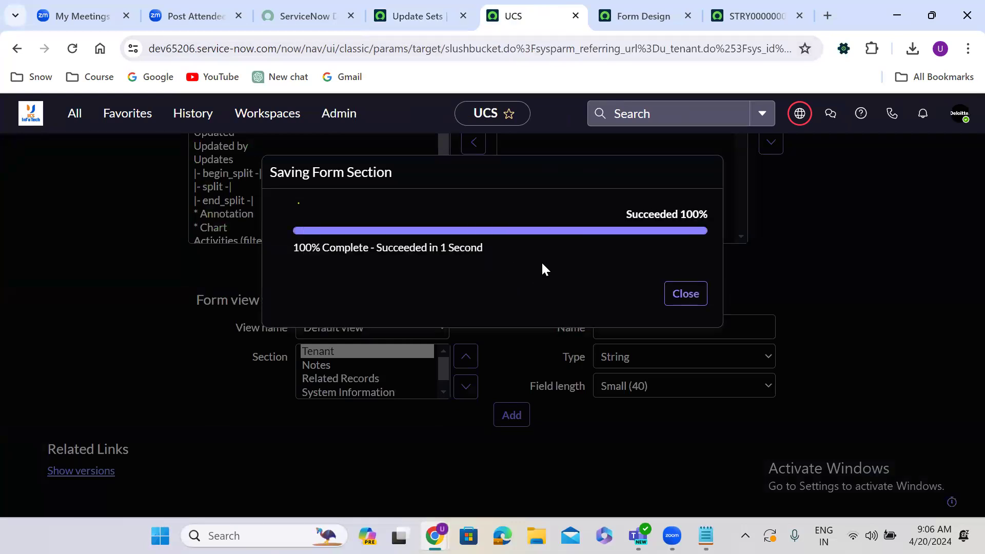
click(674, 285)
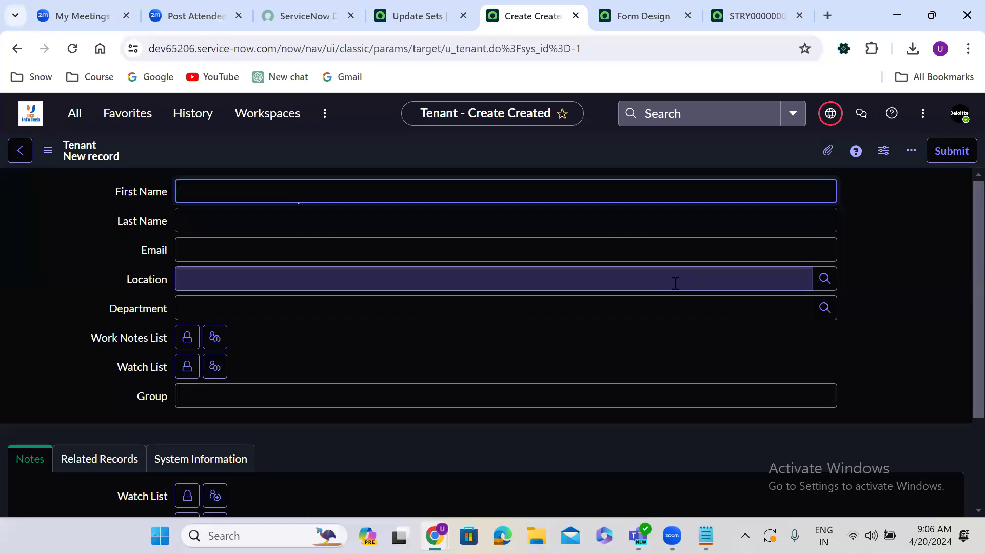
click(417, 13)
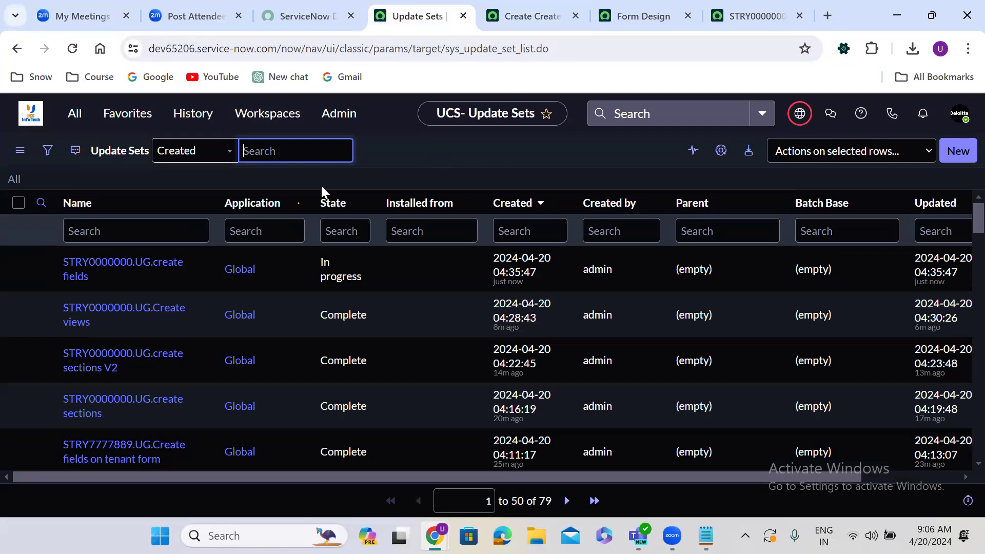
Set the STRY0000000.UG.create fields update set's State to Complete and save it.
ctrl+click(135, 268)
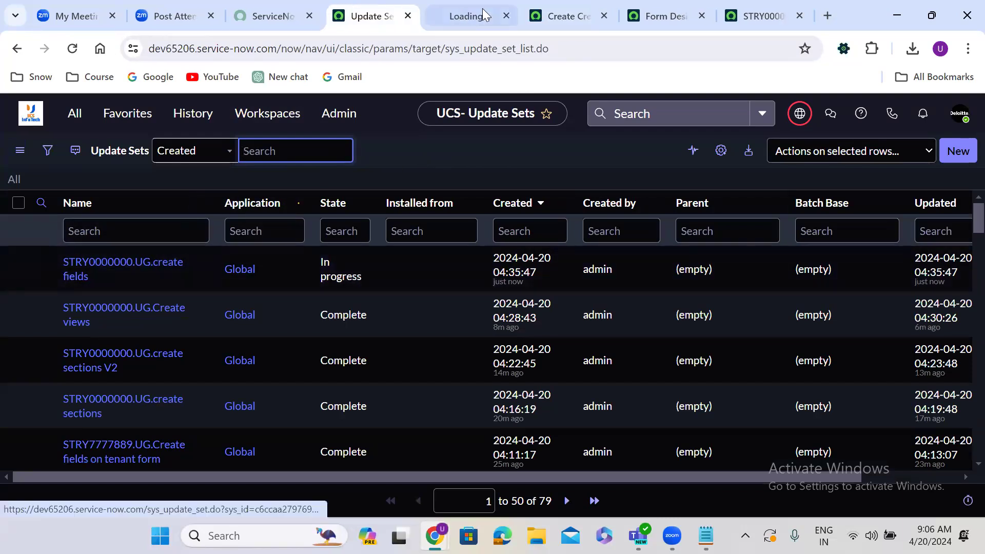
click(459, 15)
click(242, 193)
click(243, 213)
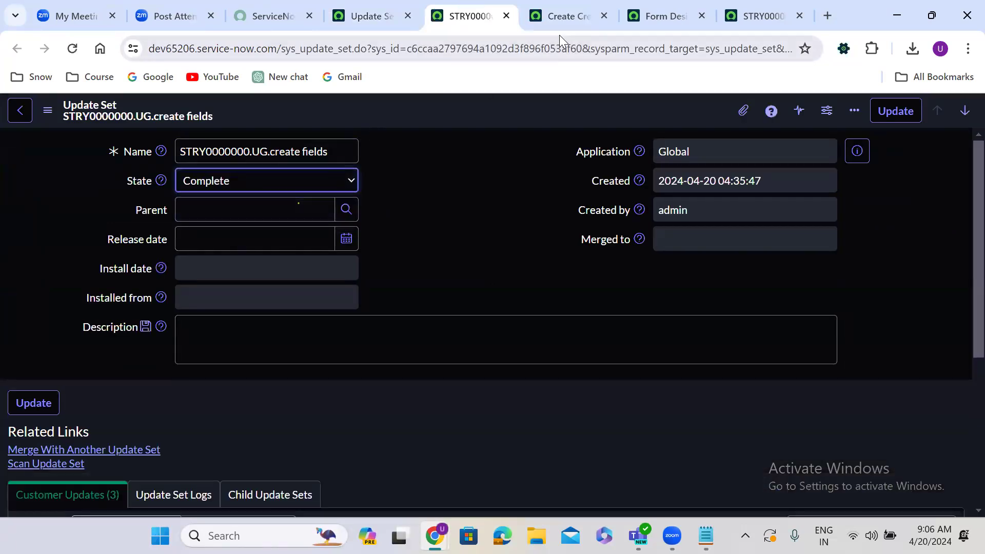
right_click(463, 102)
click(486, 112)
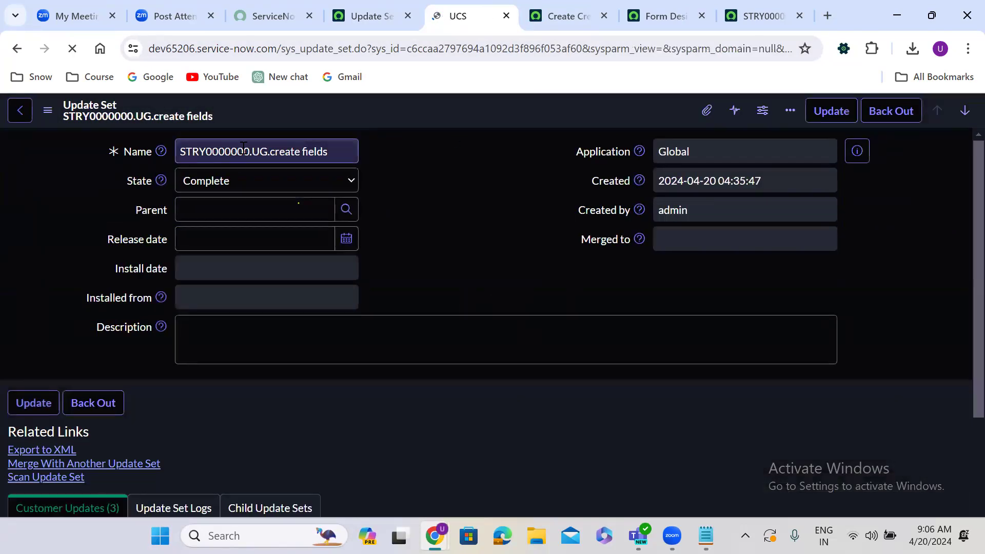
triple_click(252, 151)
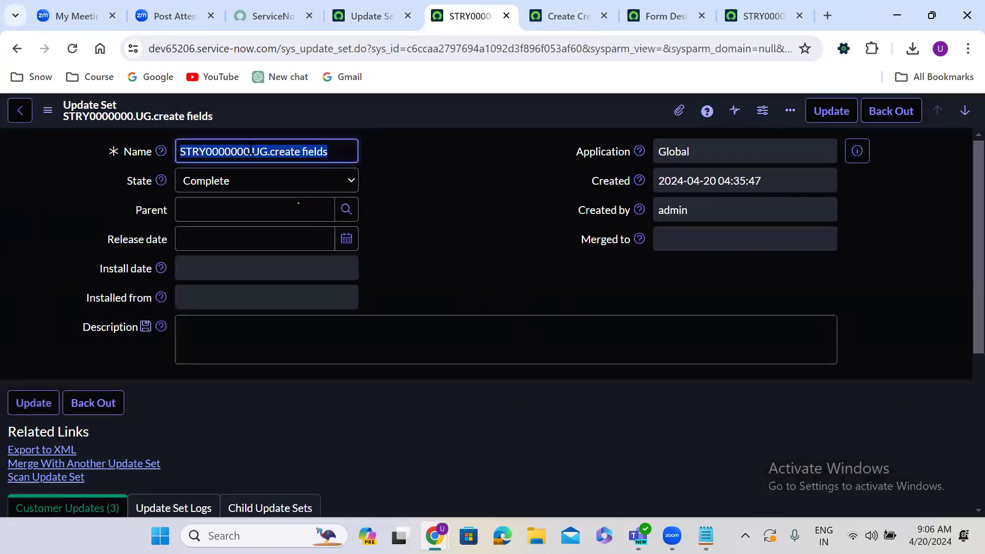
click(391, 9)
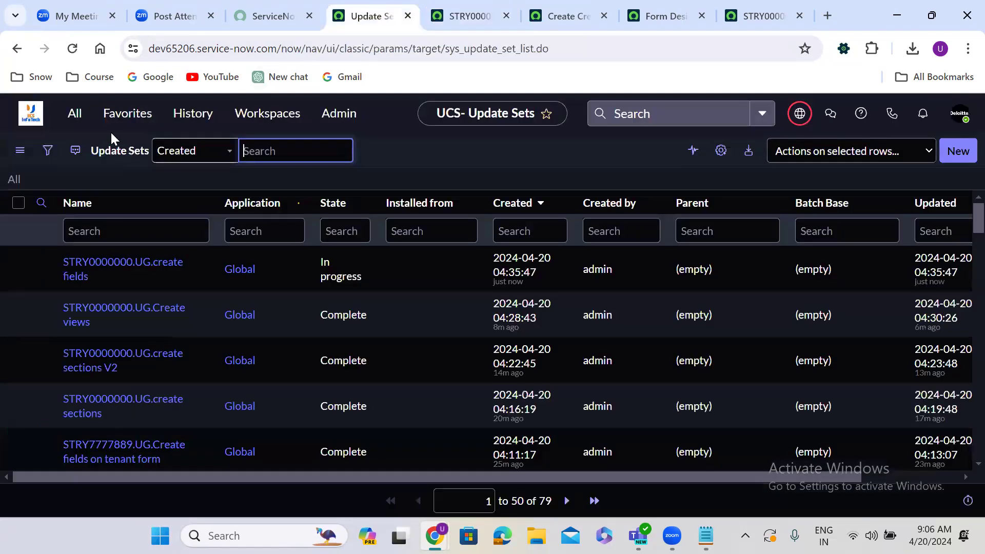
Add a new Local Update Set named STRY0000000.RAM.create fields 2, replacing UG with RAM, and make it current.
click(85, 123)
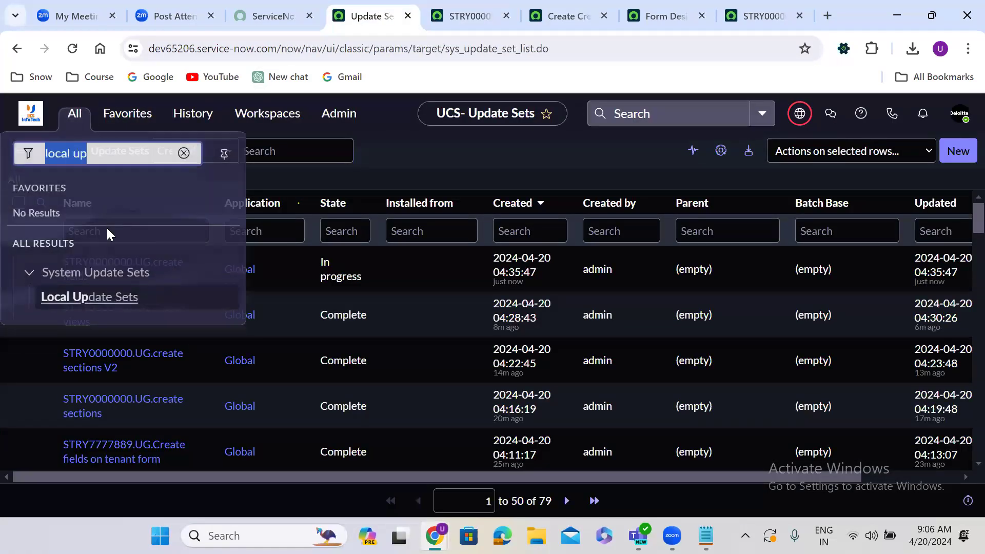
click(98, 296)
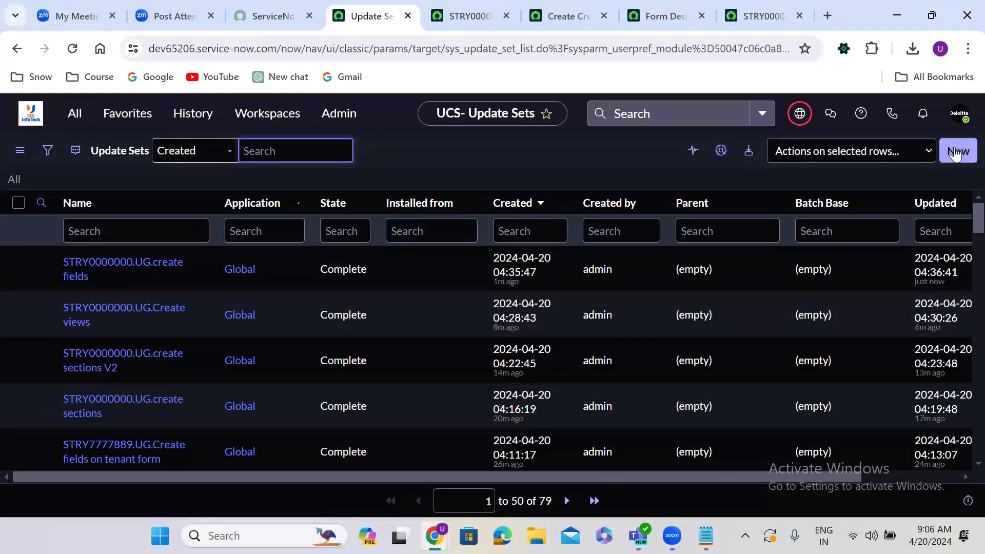
click(956, 151)
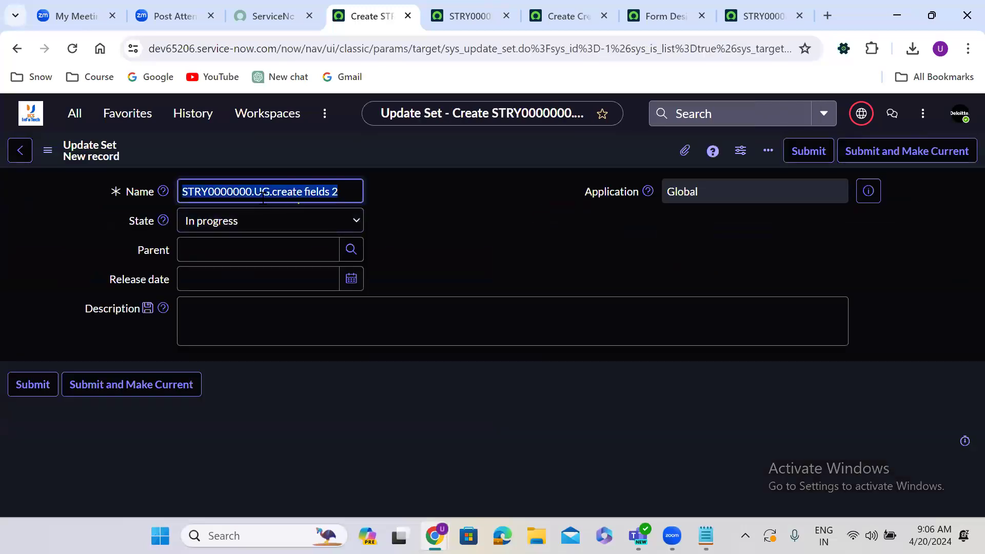
double_click(262, 191)
text(RAM)
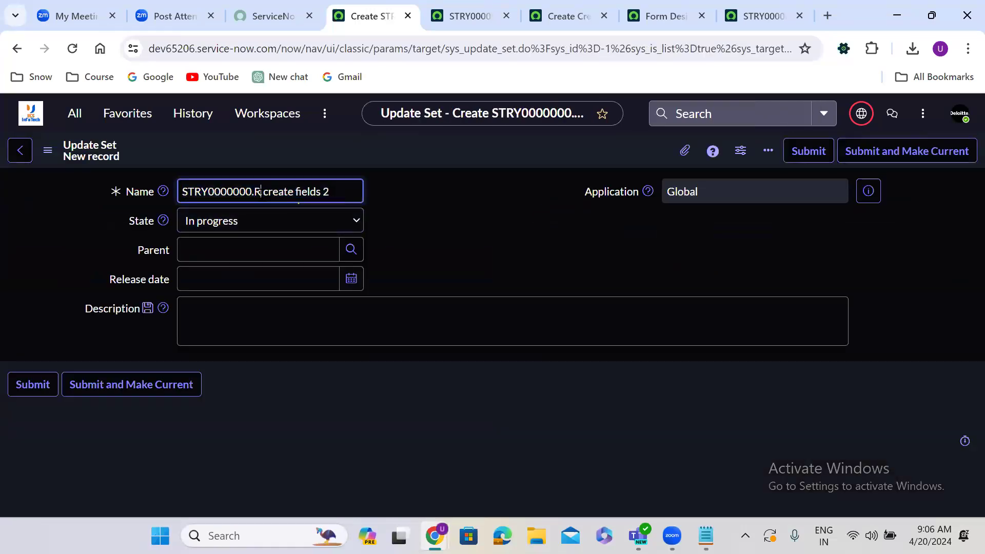
click(154, 386)
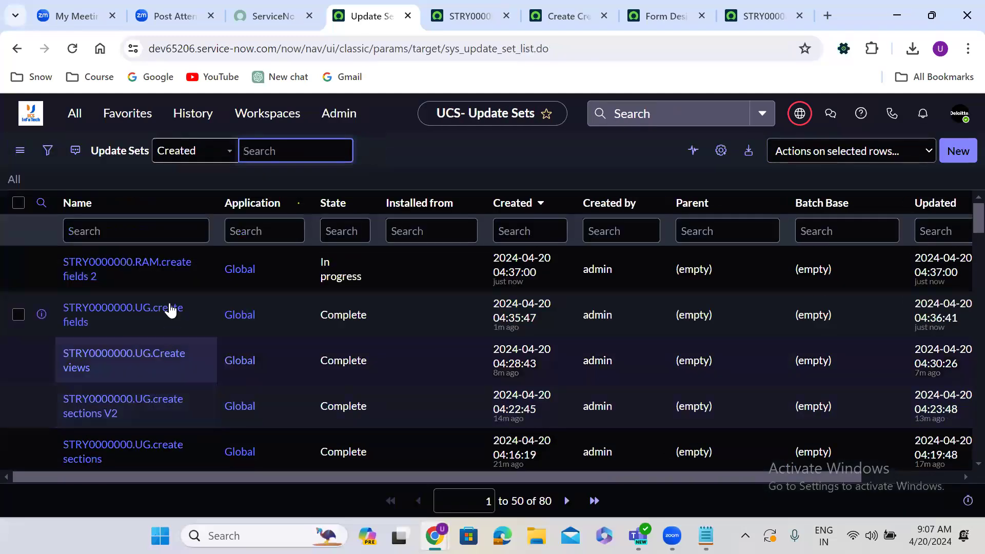
Open the new RAM update set in a tab, then the Tenant form's Form Layout configuration.
middle_click(132, 268)
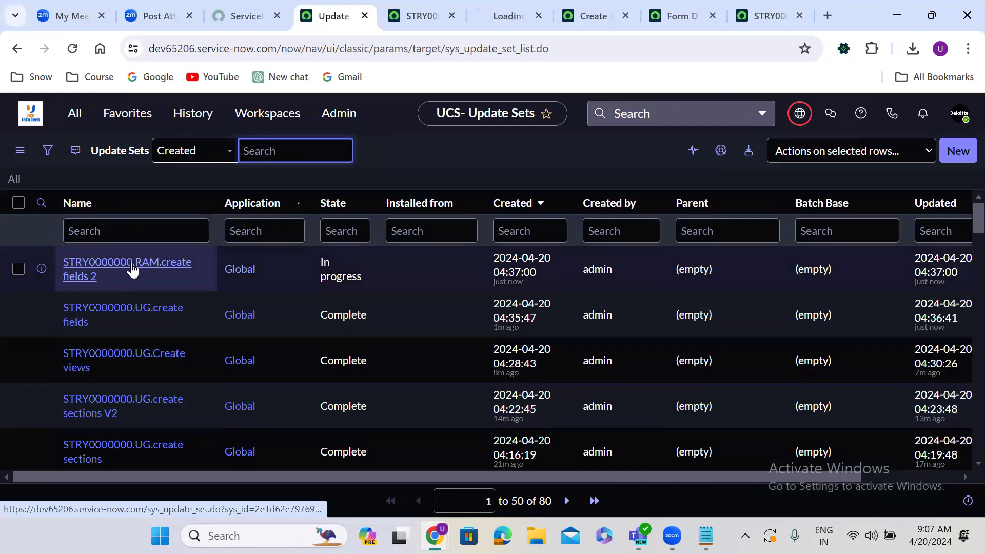
click(495, 1)
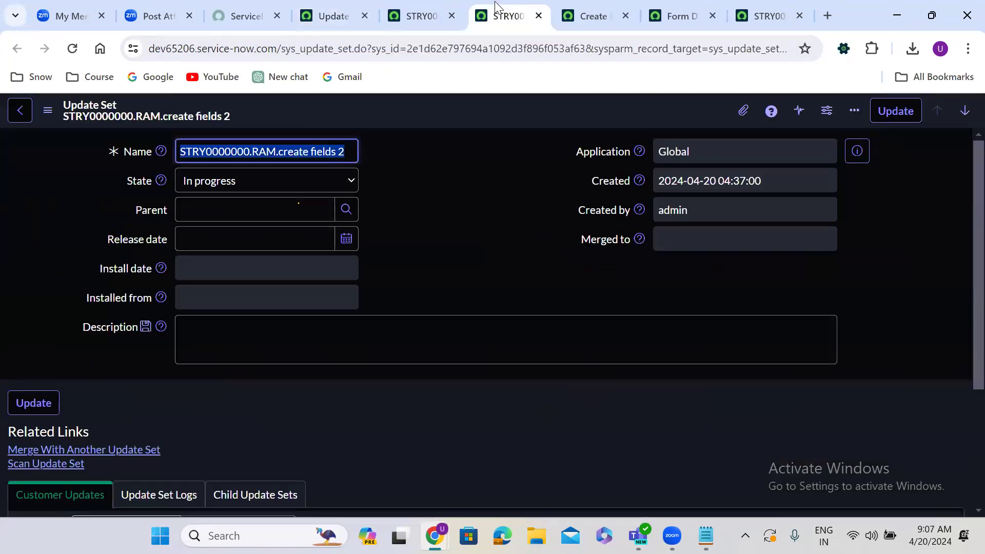
click(403, 235)
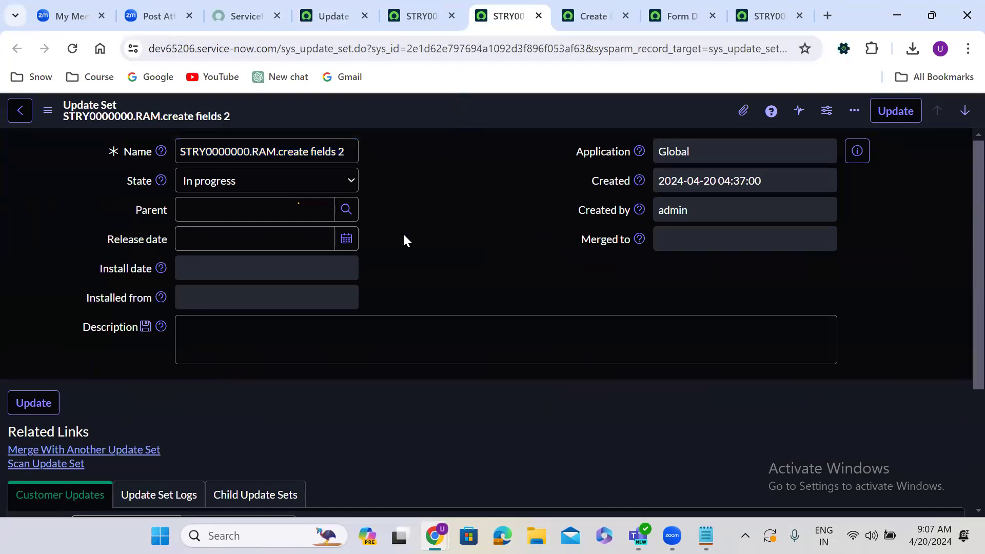
click(586, 23)
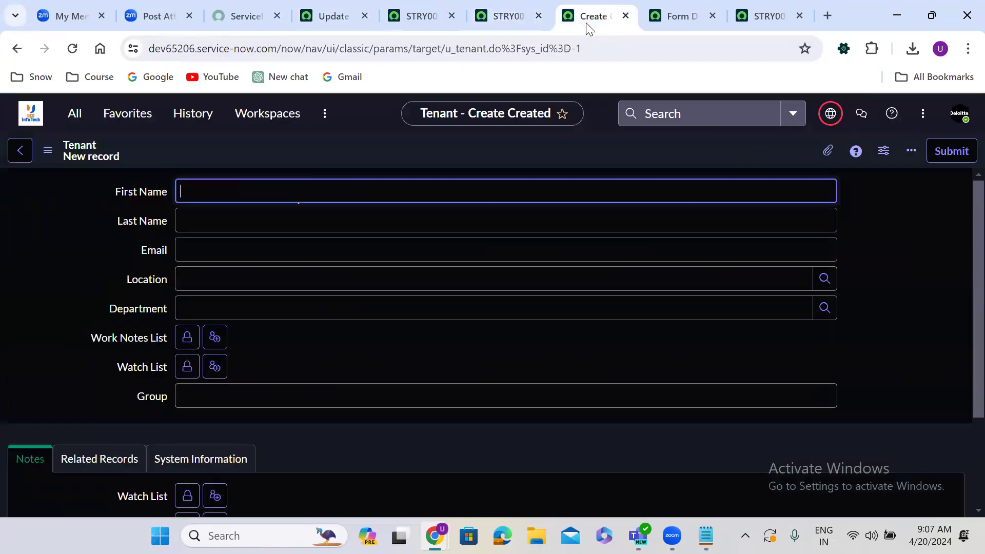
right_click(411, 152)
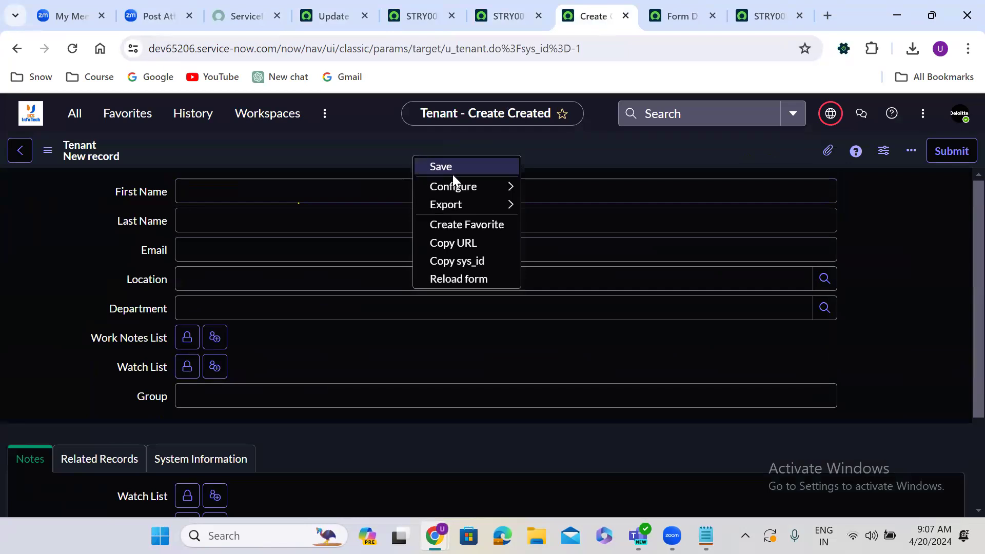
mouse_move(503, 185)
click(566, 225)
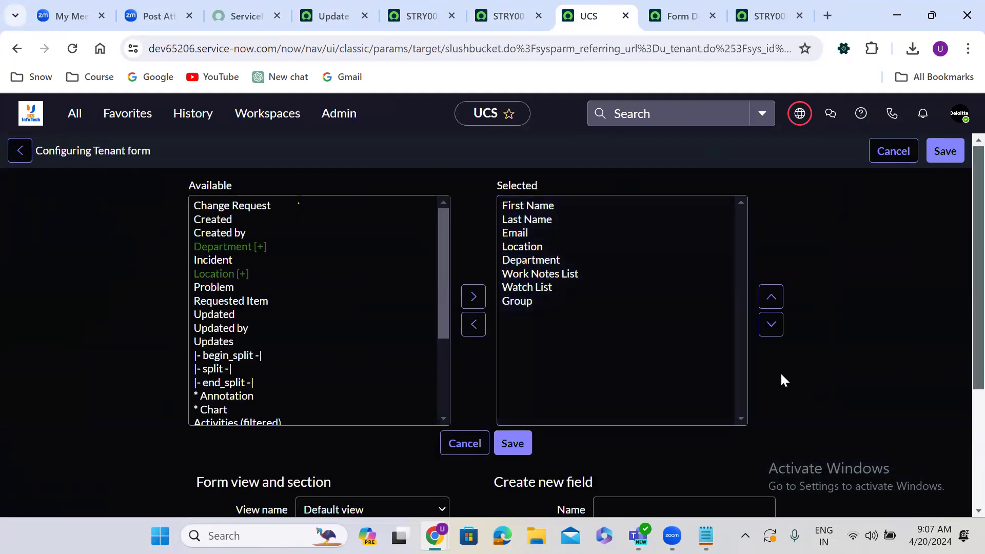
Create an Assigned To field, add it to the Tenant form, and save the layout.
scroll(781, 375, down, 1)
scroll(781, 380, down, 3)
click(652, 327)
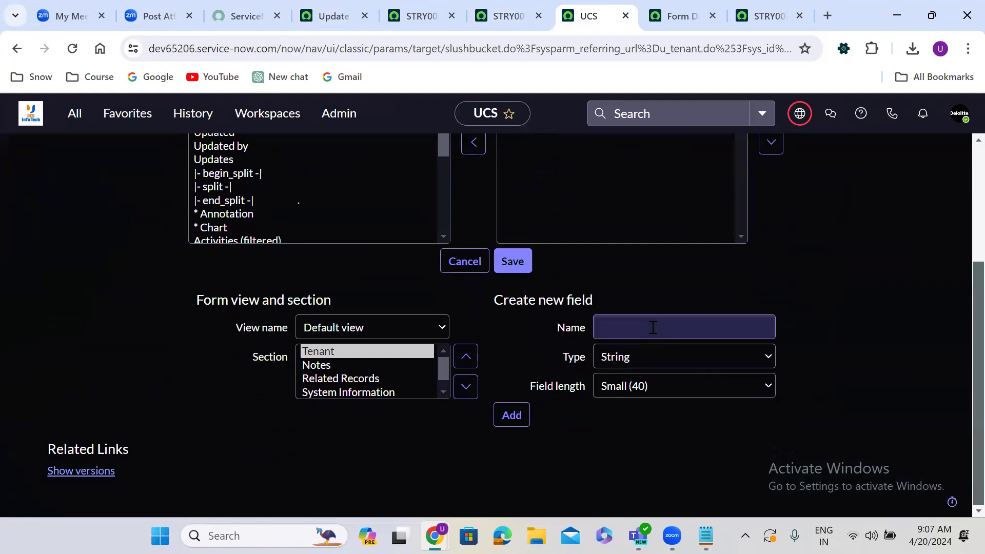
text(Ass)
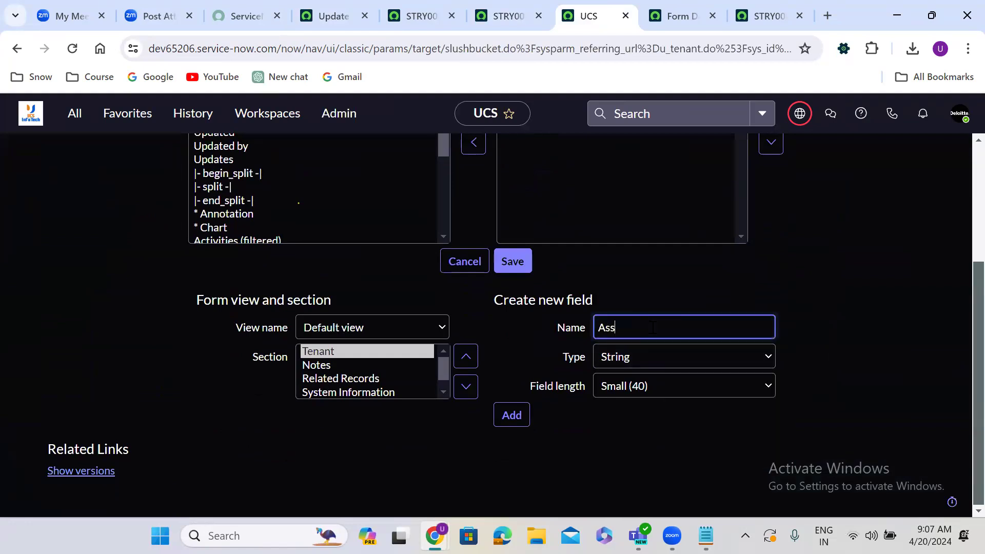
text(igned To)
click(513, 417)
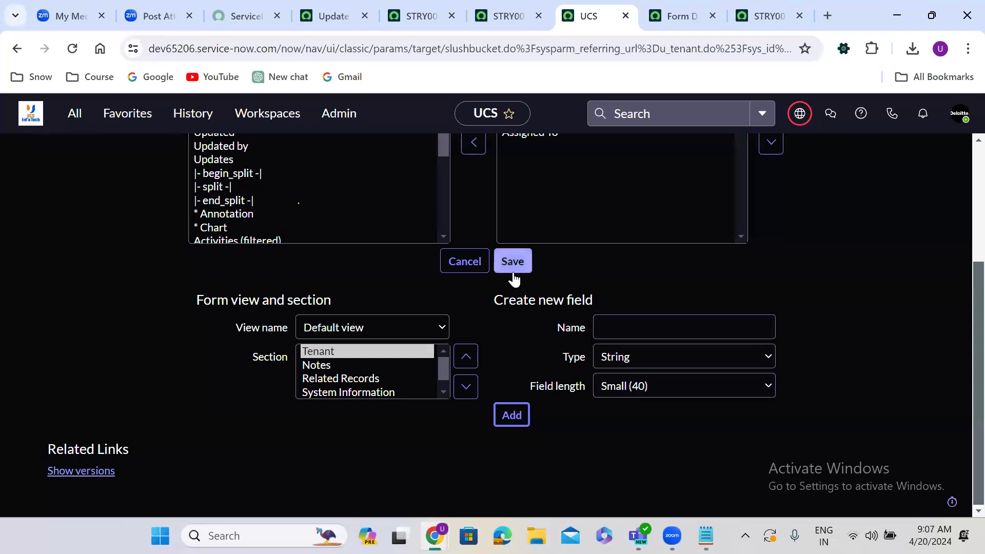
click(514, 256)
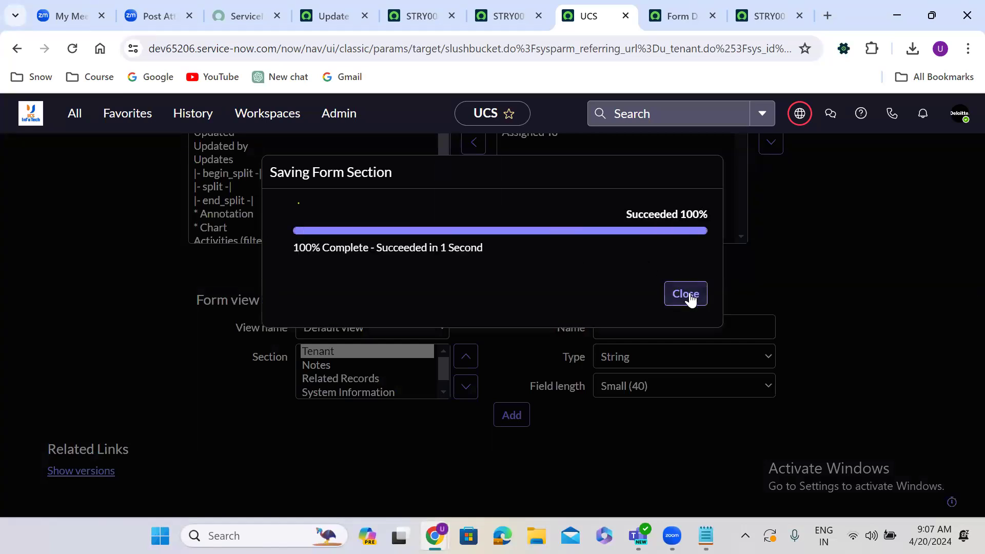
click(687, 294)
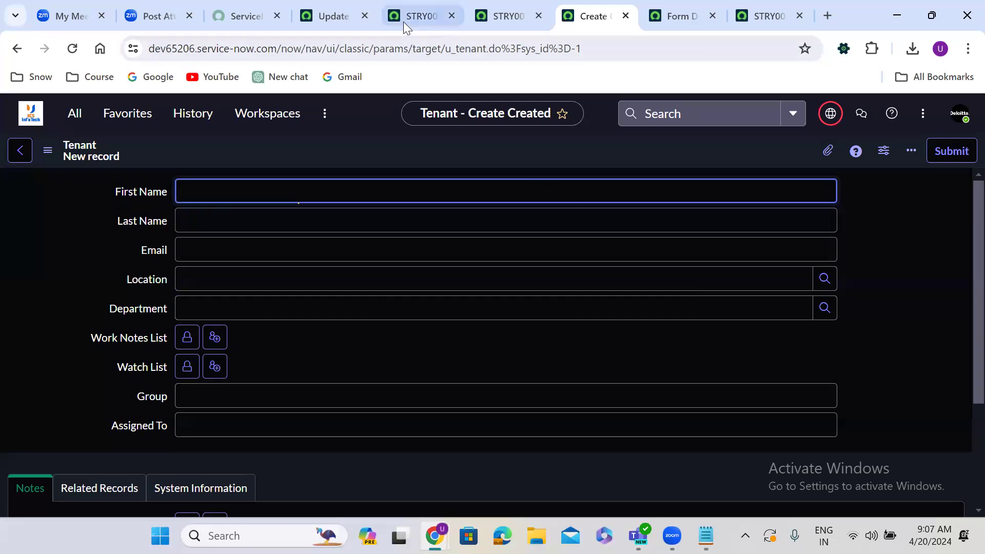
Set the STRY0000000.RAM.create fields 2 update set to Complete and save it.
click(336, 10)
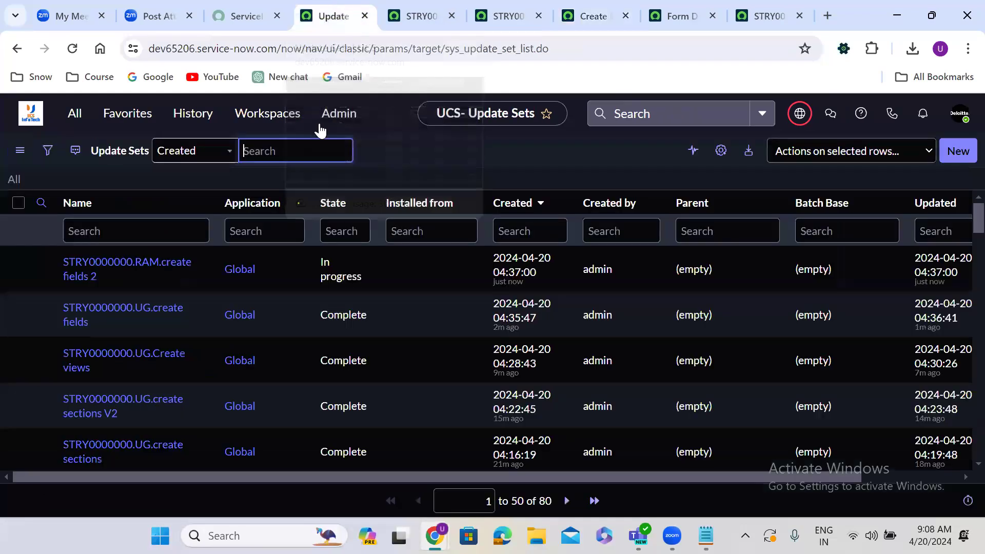
click(152, 265)
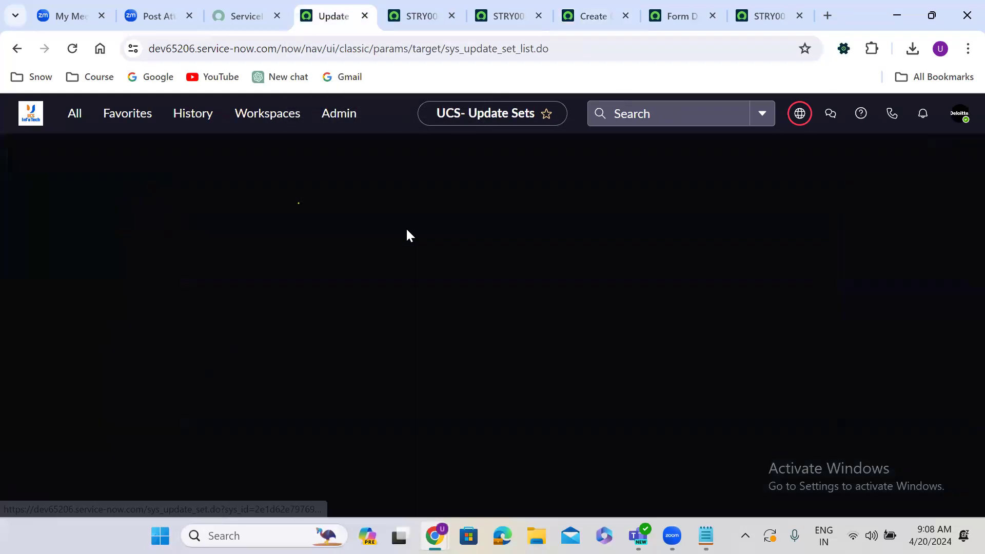
scroll(418, 289, down, 5)
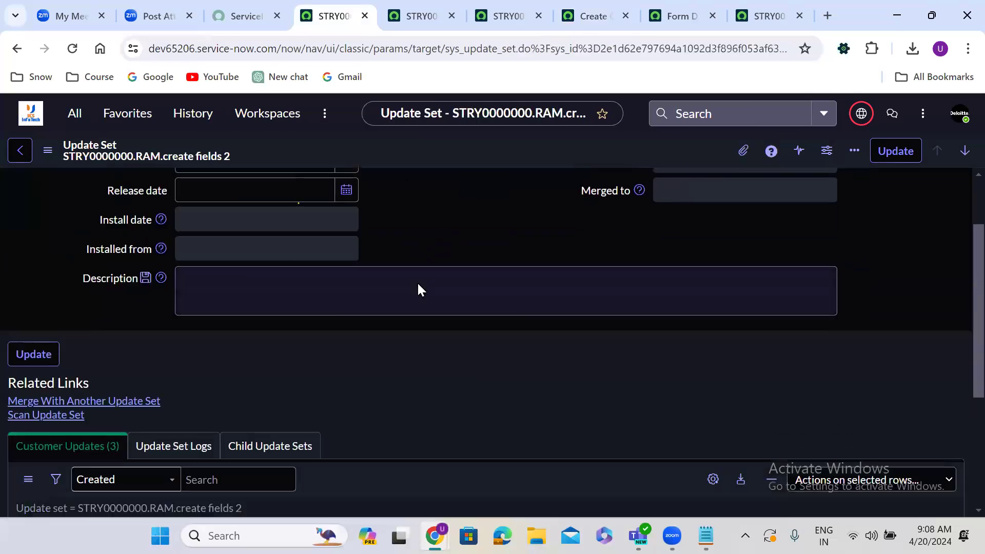
scroll(417, 282, up, 5)
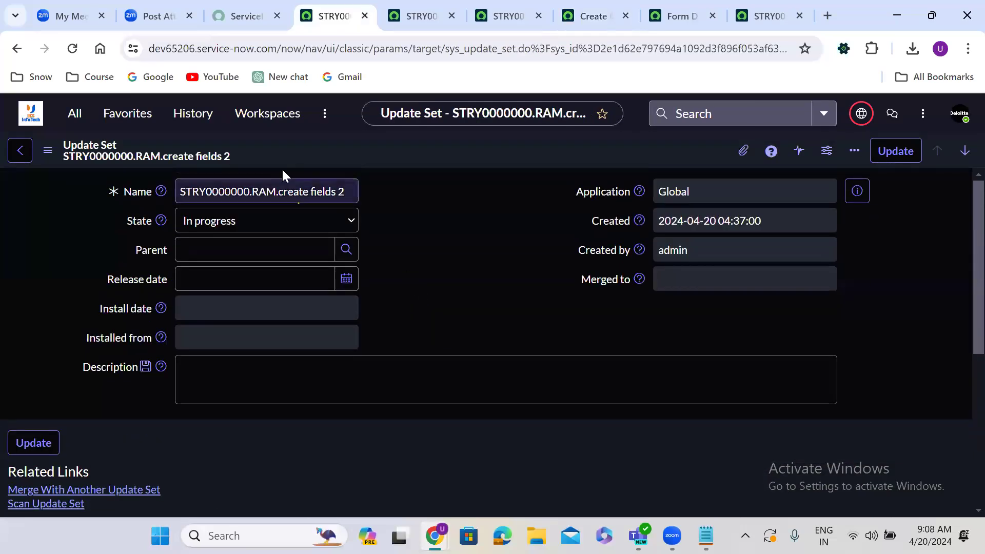
click(236, 224)
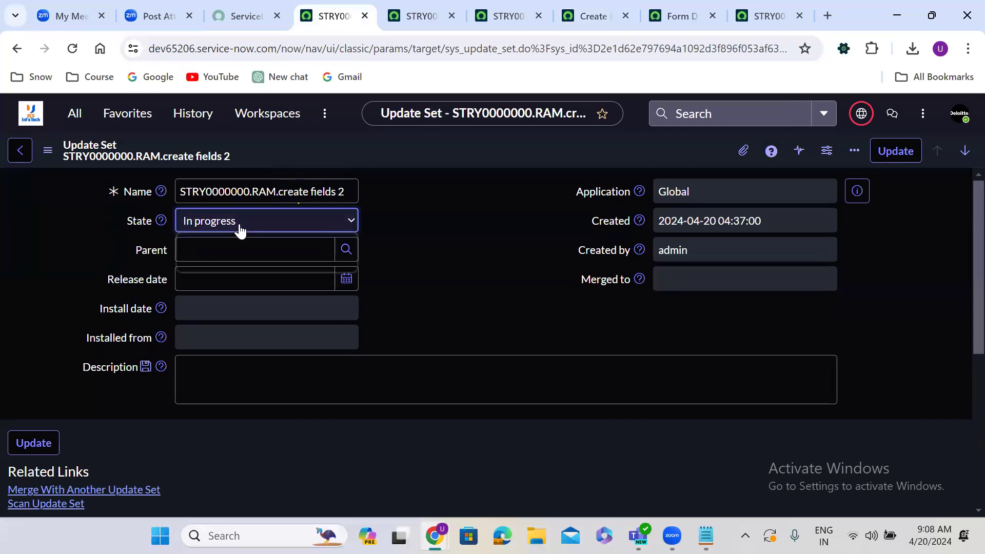
click(251, 255)
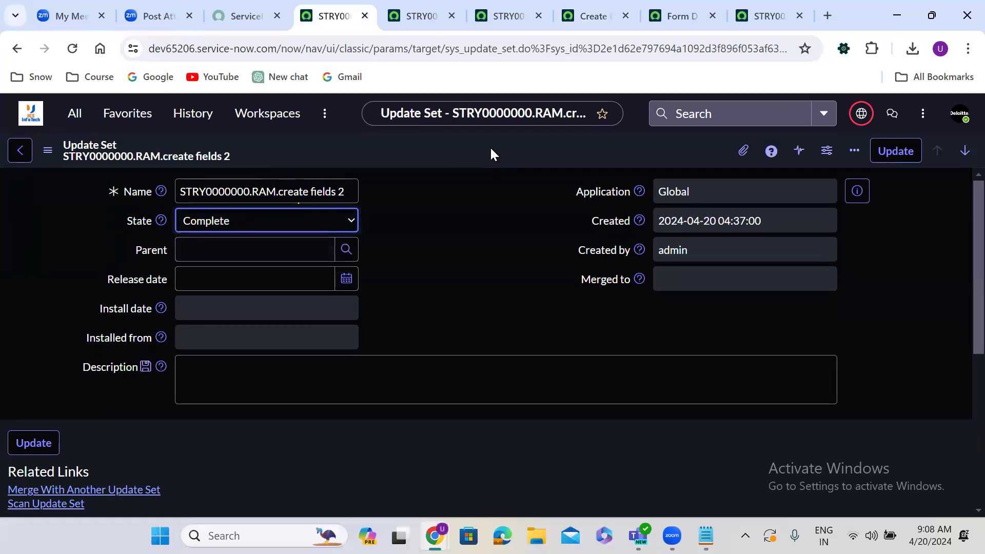
right_click(490, 146)
click(516, 155)
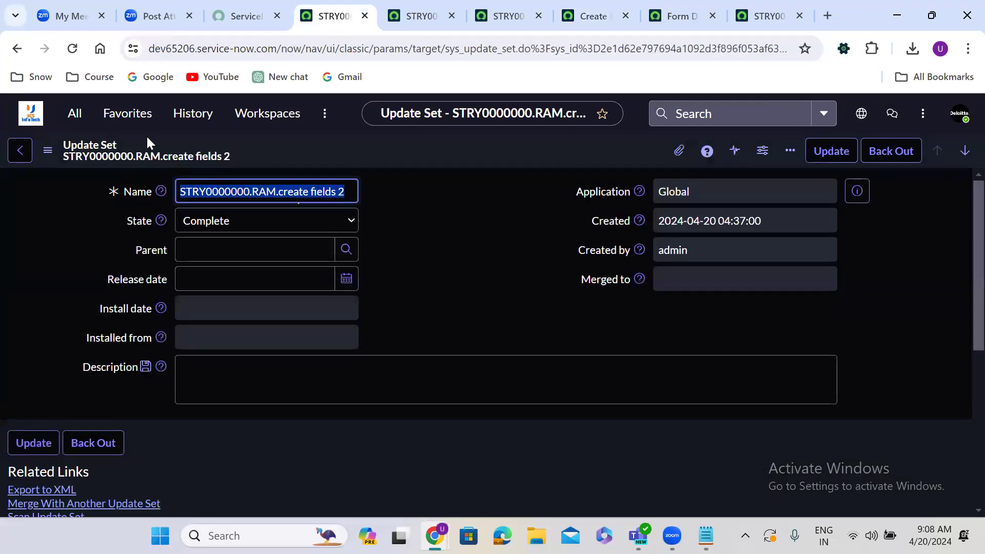
Rename it STRY0000000.MG.create fields, set In progress, insert as a new record, and make it current.
double_click(271, 193)
text(MG)
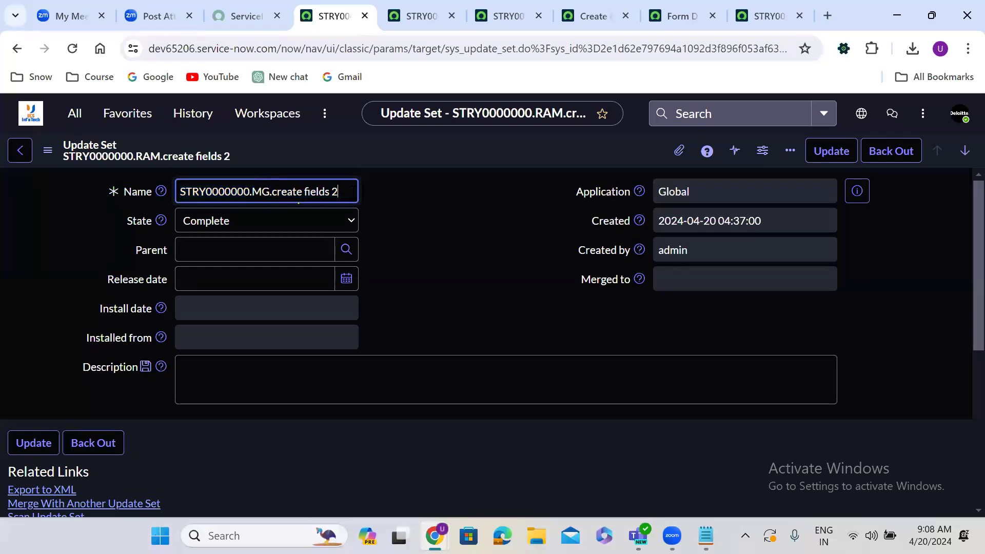
key(BackSpace)
key(BackSpace)
click(197, 231)
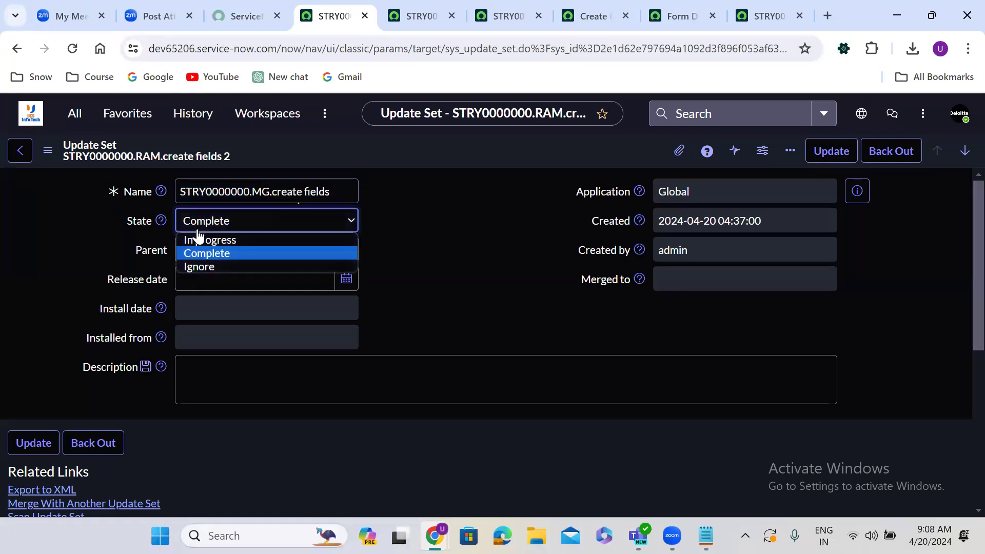
click(210, 237)
right_click(435, 143)
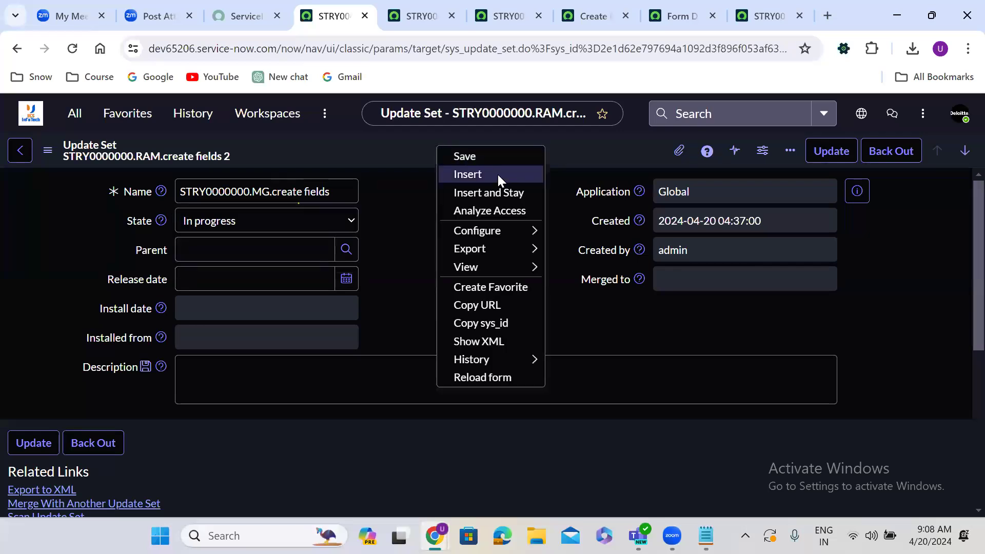
click(505, 192)
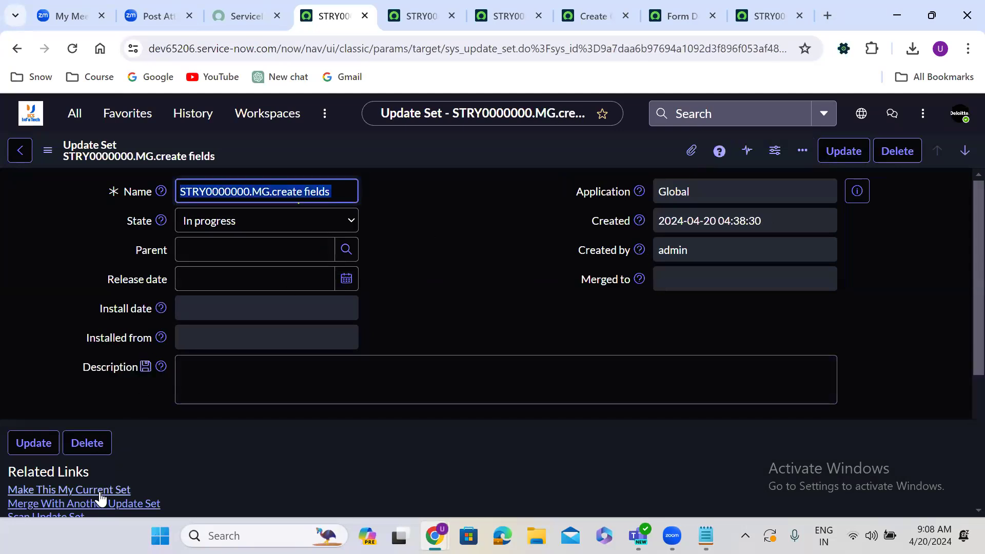
click(101, 490)
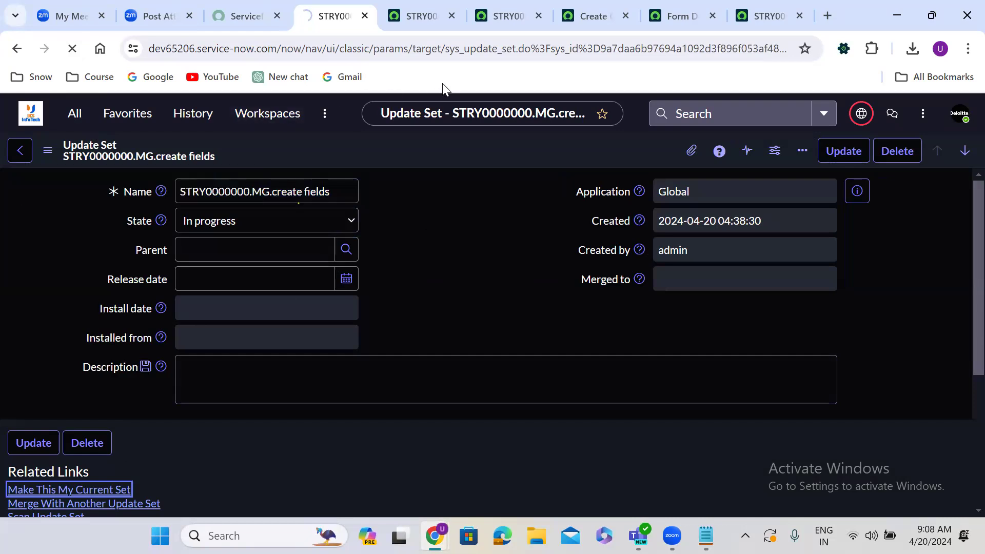
Create a new 'category' string field in the Tenant form layout, add it, and save the layout.
click(585, 20)
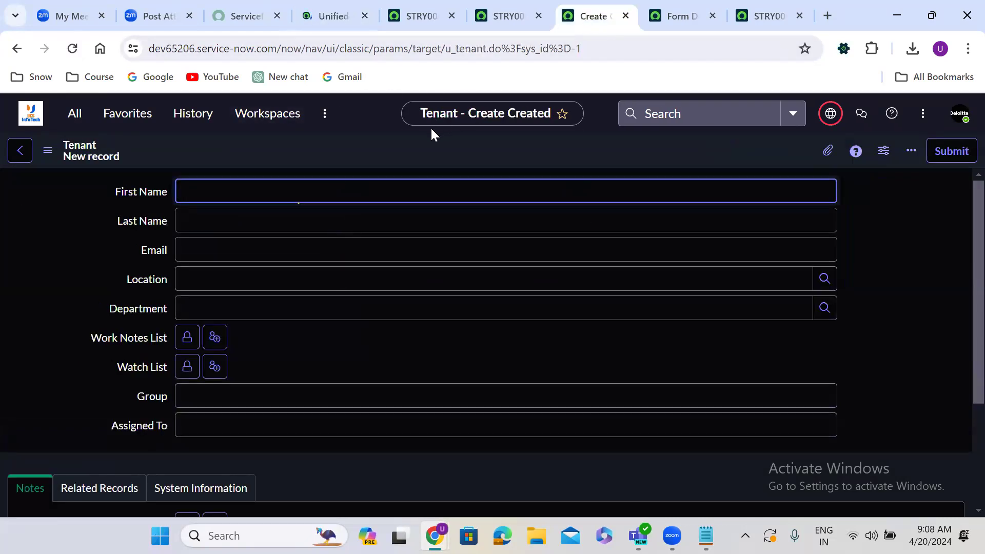
right_click(404, 141)
mouse_move(446, 173)
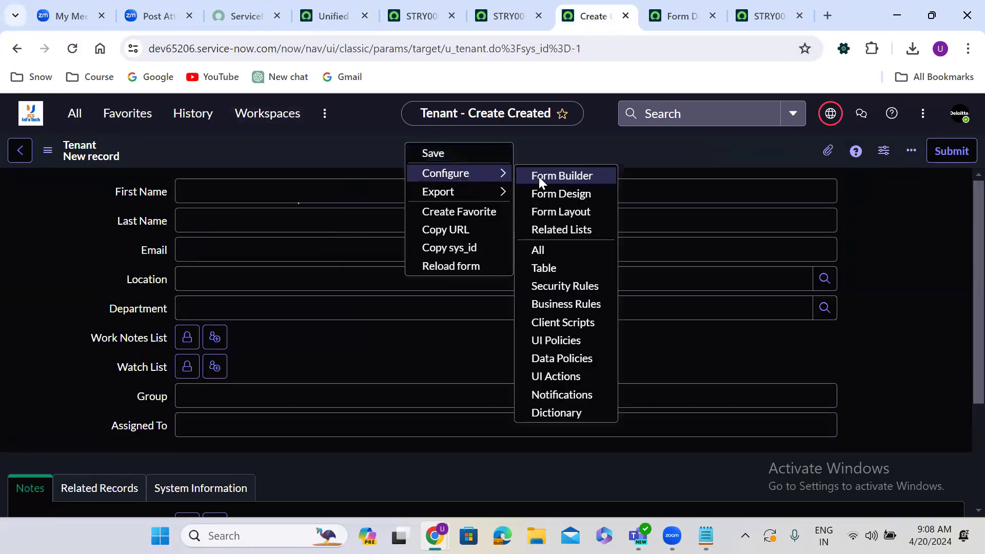
click(562, 214)
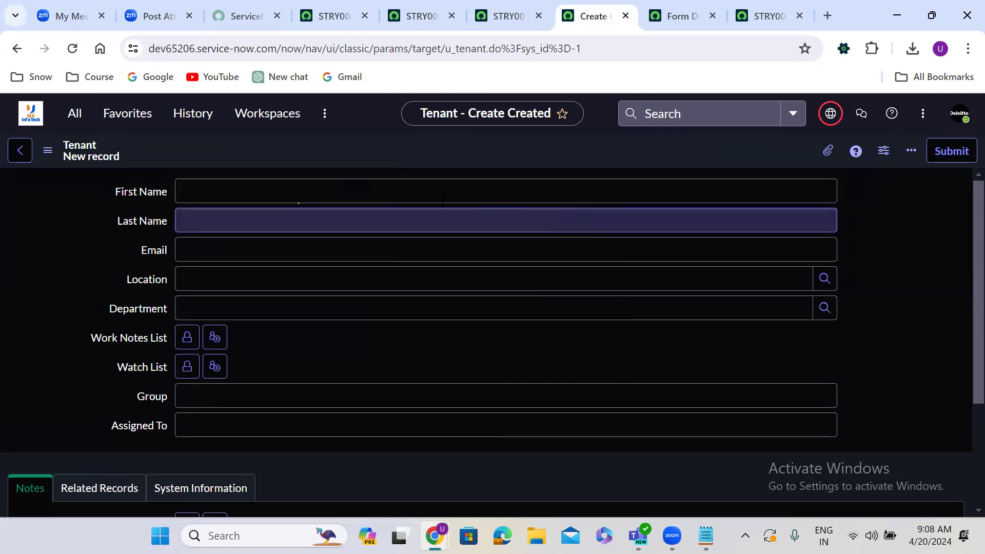
click(411, 188)
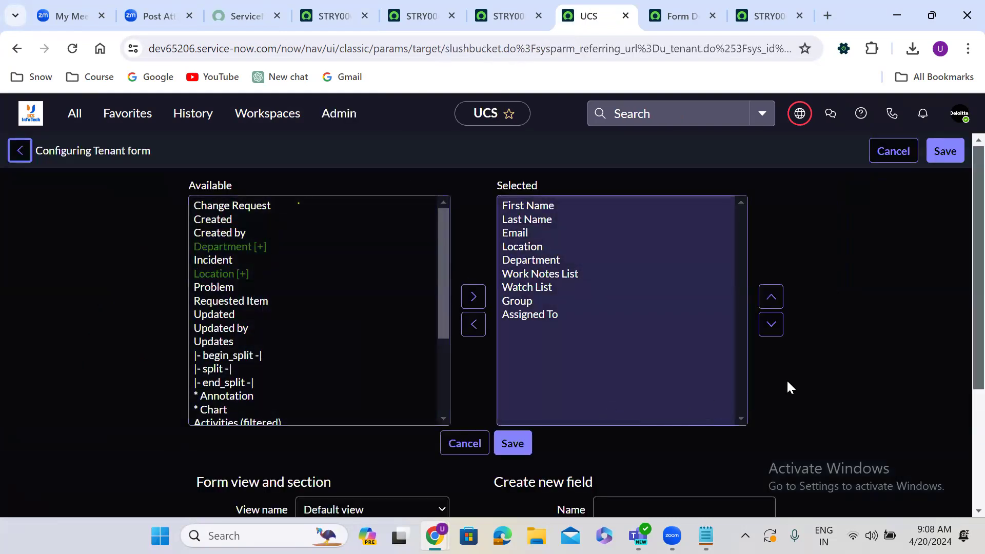
scroll(795, 380, down, 1)
scroll(795, 387, down, 3)
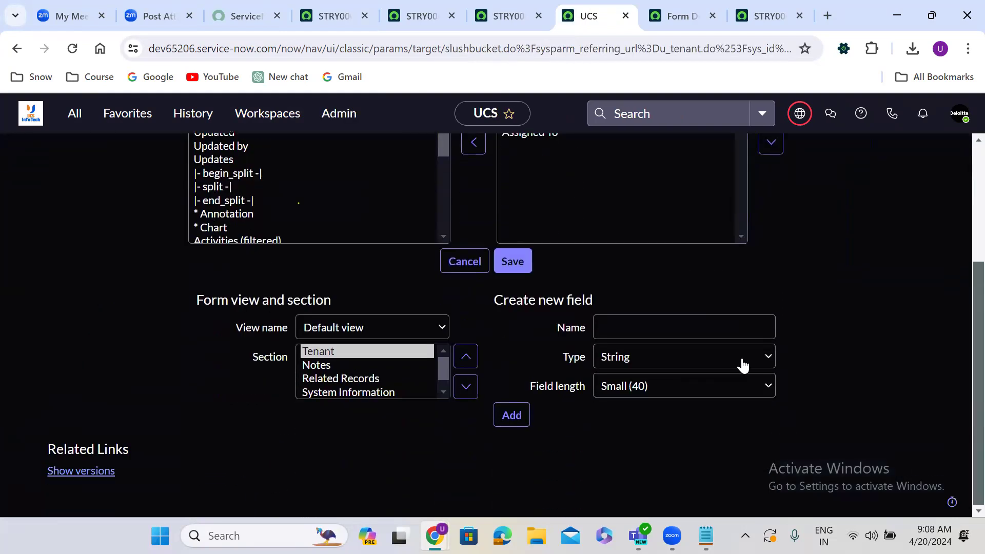
click(664, 329)
text(cate)
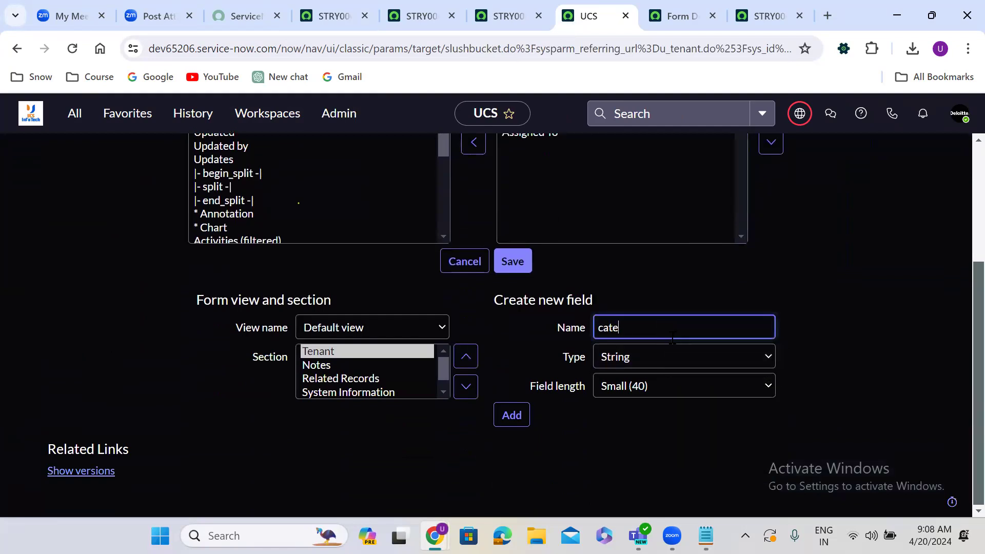
text(gory)
click(512, 414)
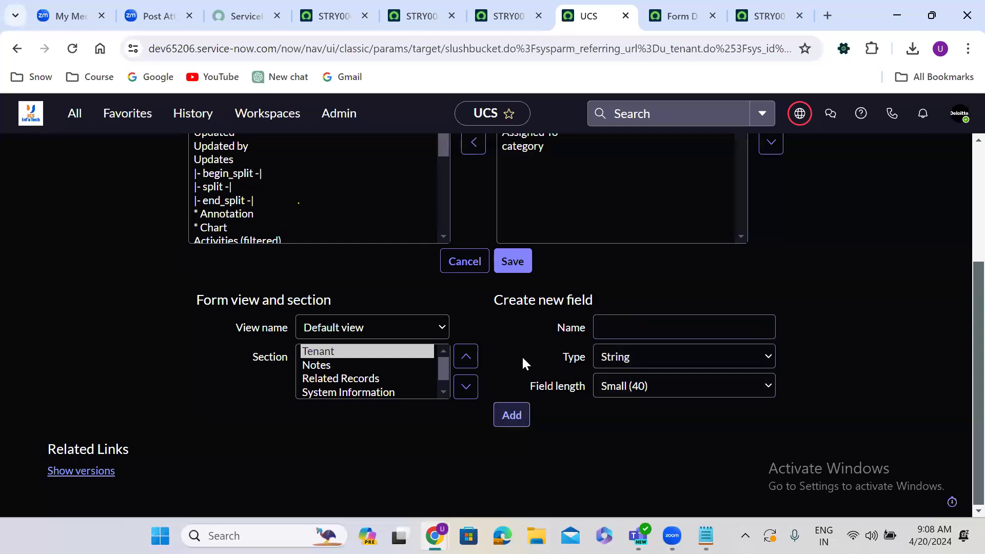
click(515, 261)
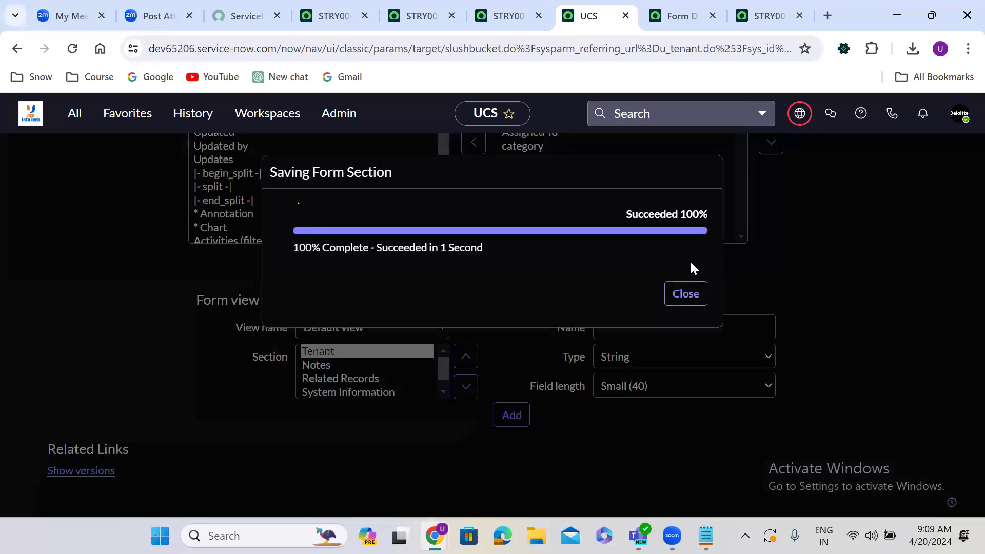
click(695, 293)
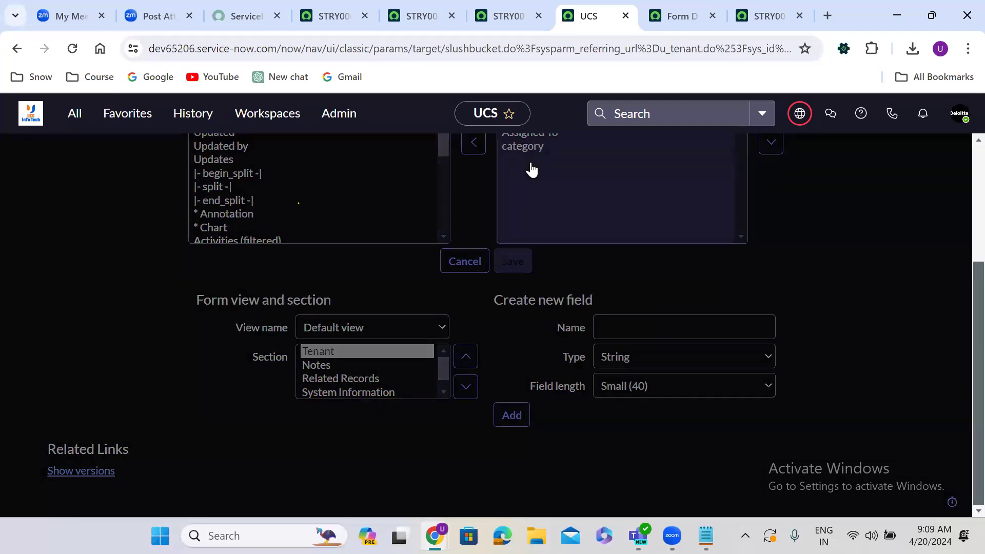
Set the STRY0000000.MG.create fields update set's state to Complete and save the record.
click(334, 15)
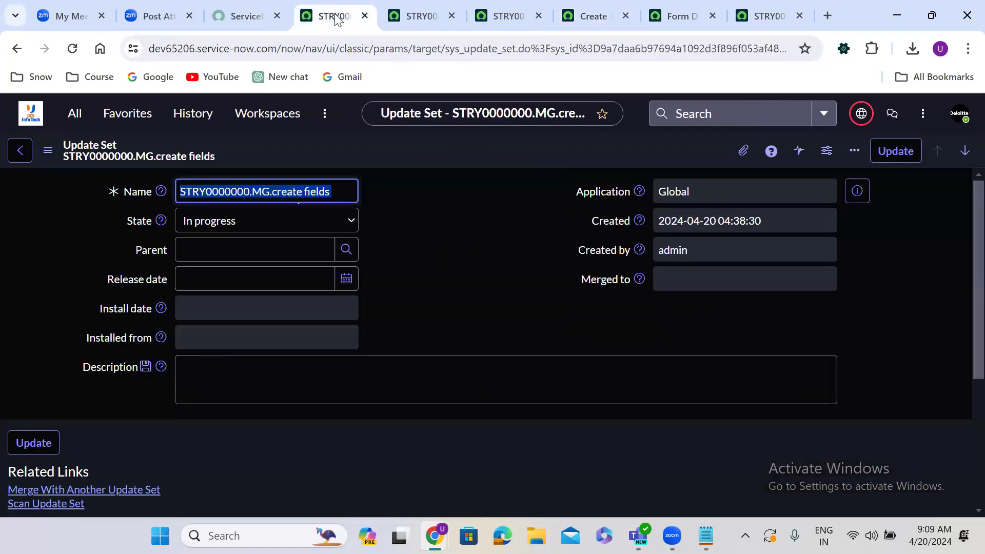
click(223, 222)
click(236, 253)
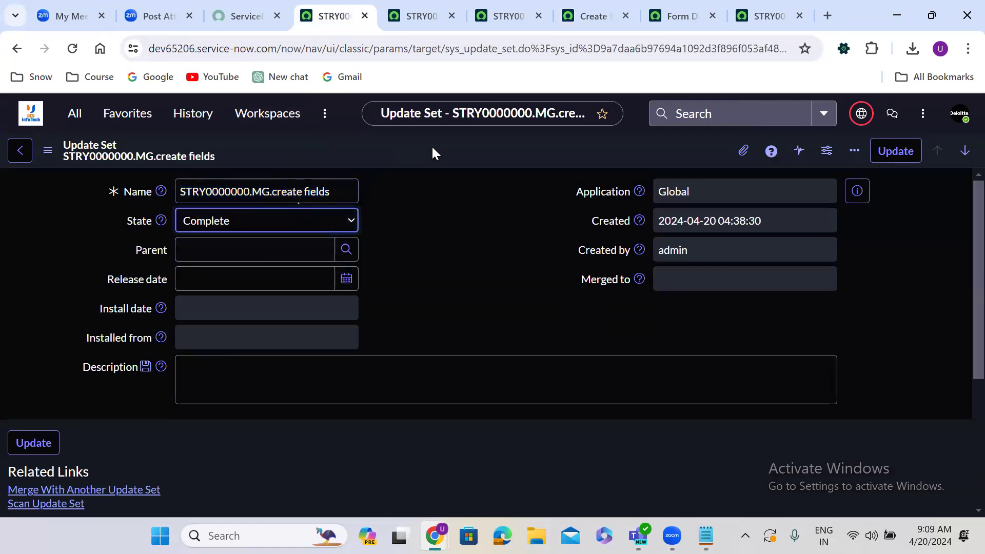
right_click(444, 137)
click(465, 148)
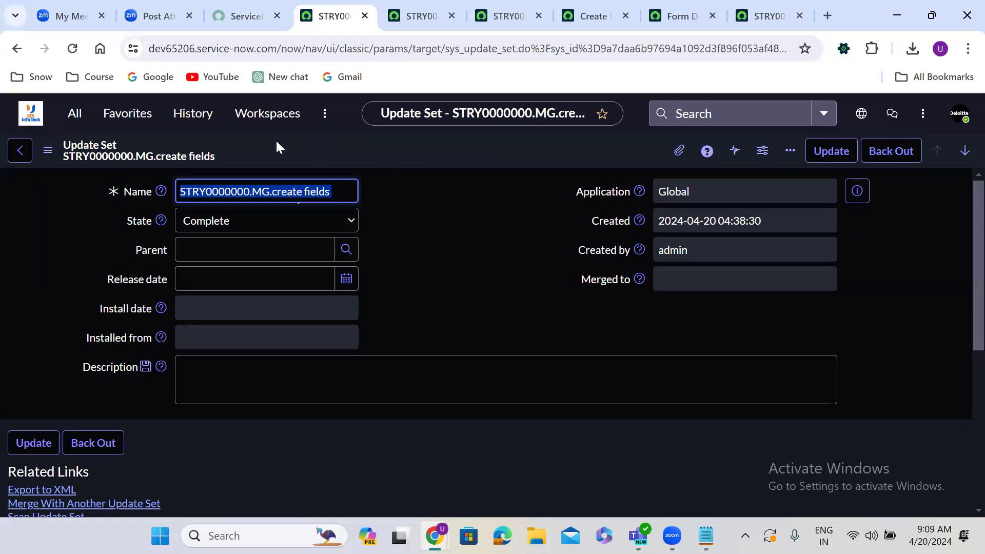
Open the Merge Completed Sets page by filtering the navigator for 'merge'.
click(75, 113)
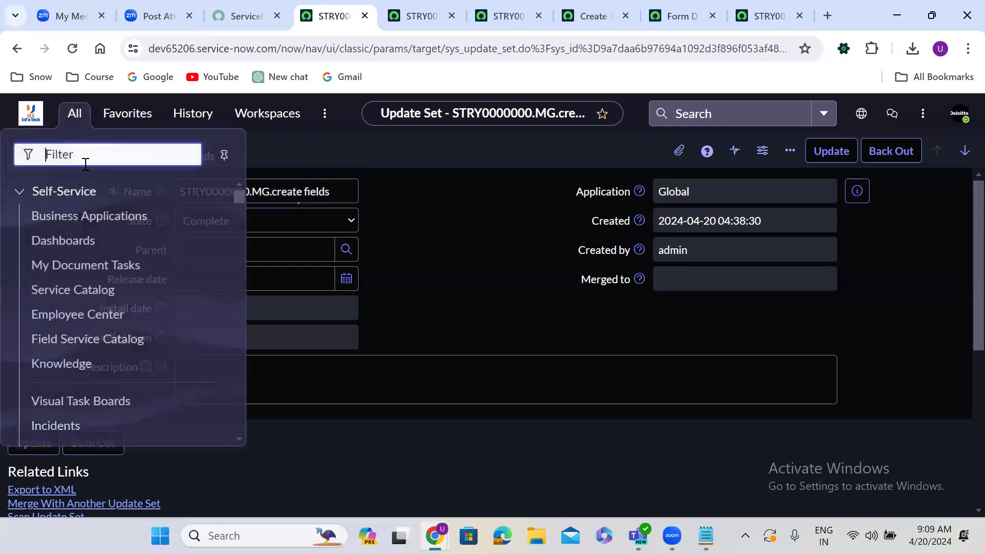
text(merge)
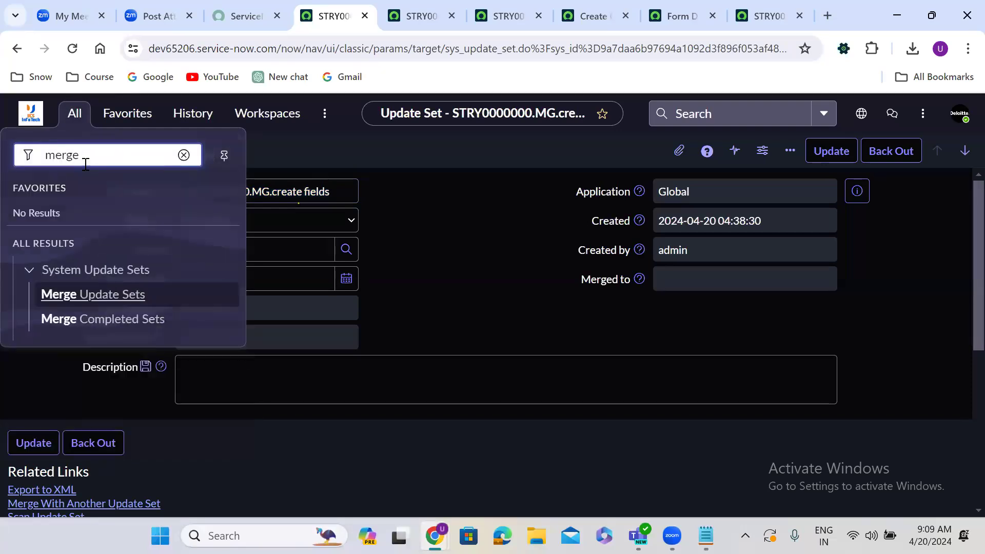
click(117, 320)
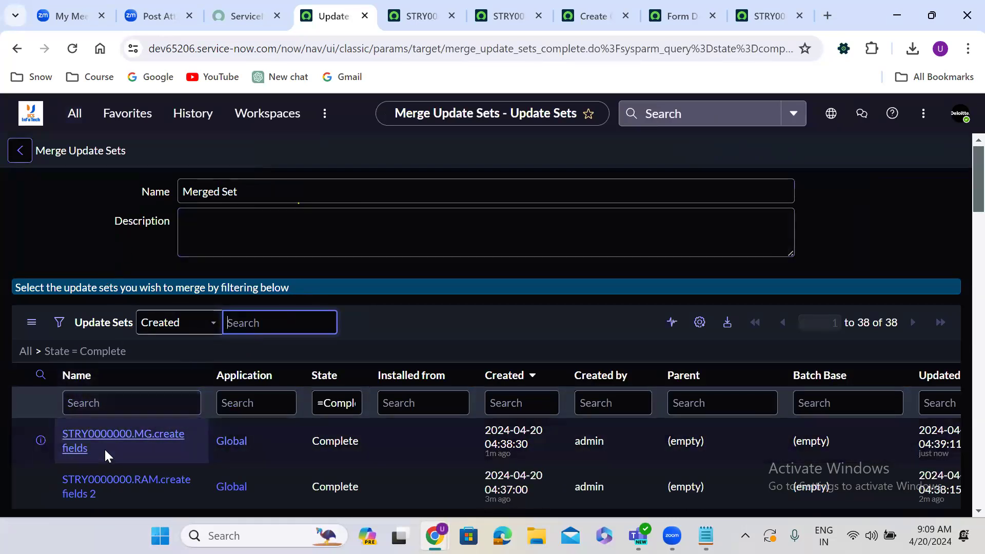
Replace the merged update set's default name with STRY0000000.final.
triple_click(219, 194)
text(STRY0000000)
click(130, 218)
click(107, 244)
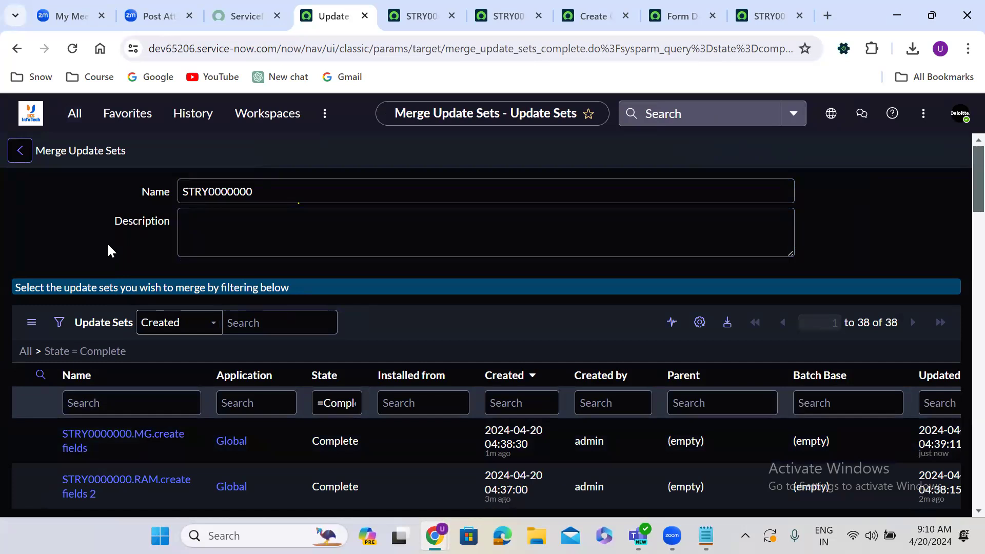
scroll(107, 243, down, 1)
click(290, 168)
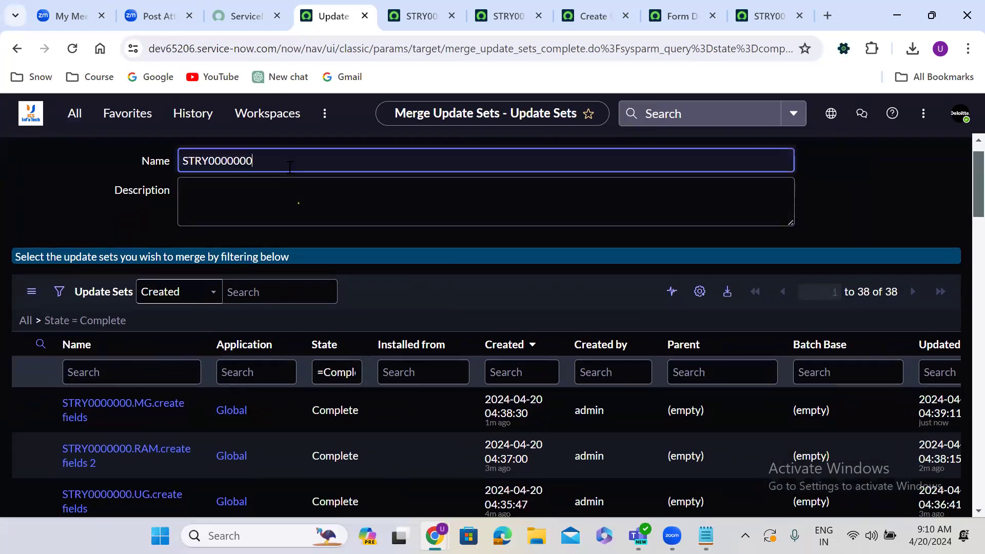
text(final)
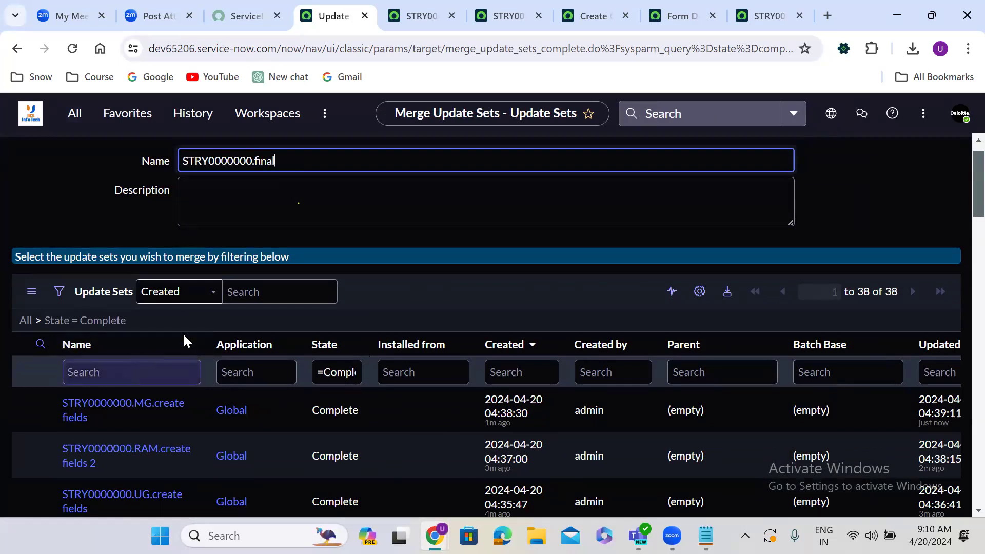
click(364, 309)
scroll(366, 312, down, 2)
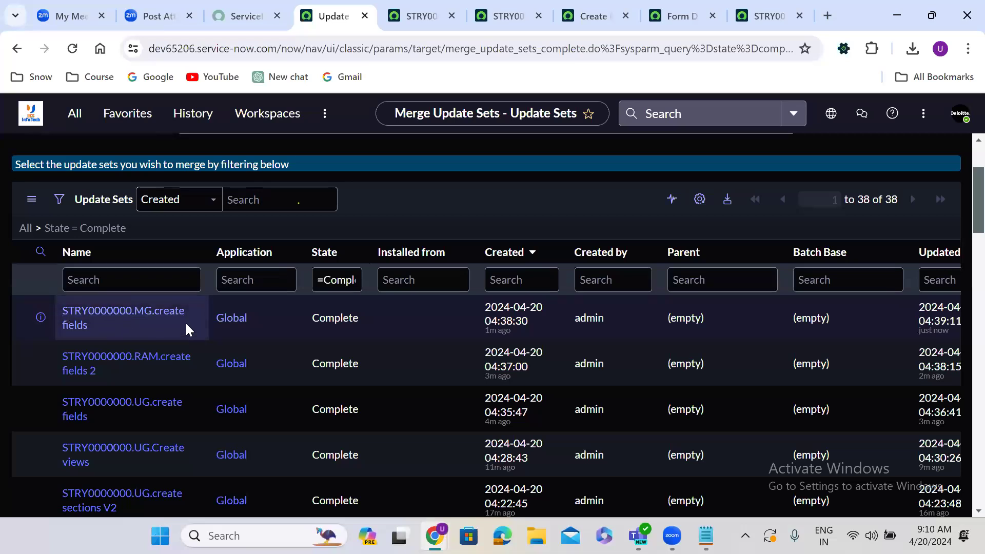
Filter the completed update sets by name, narrowing from '*stry000000' to '*create fie'.
click(135, 280)
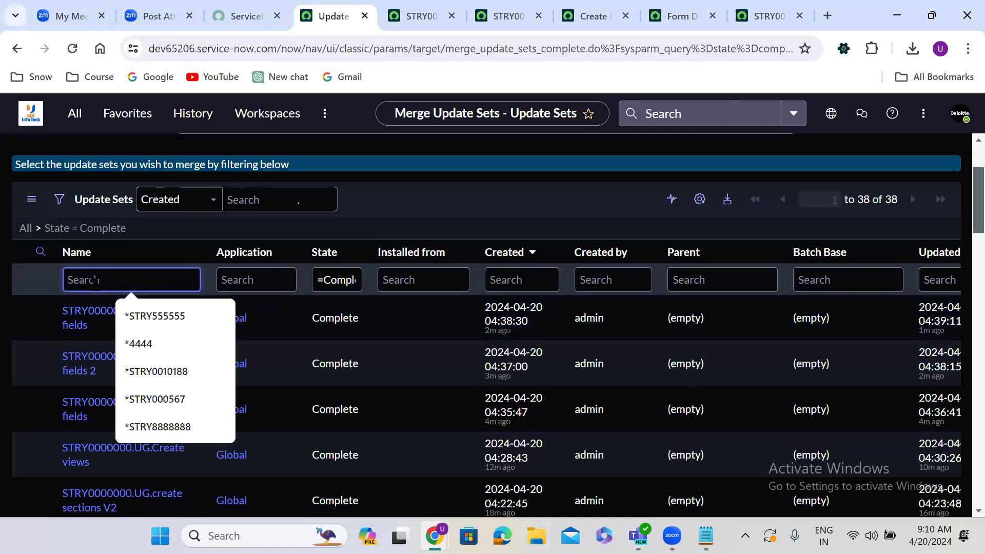
text(*stry)
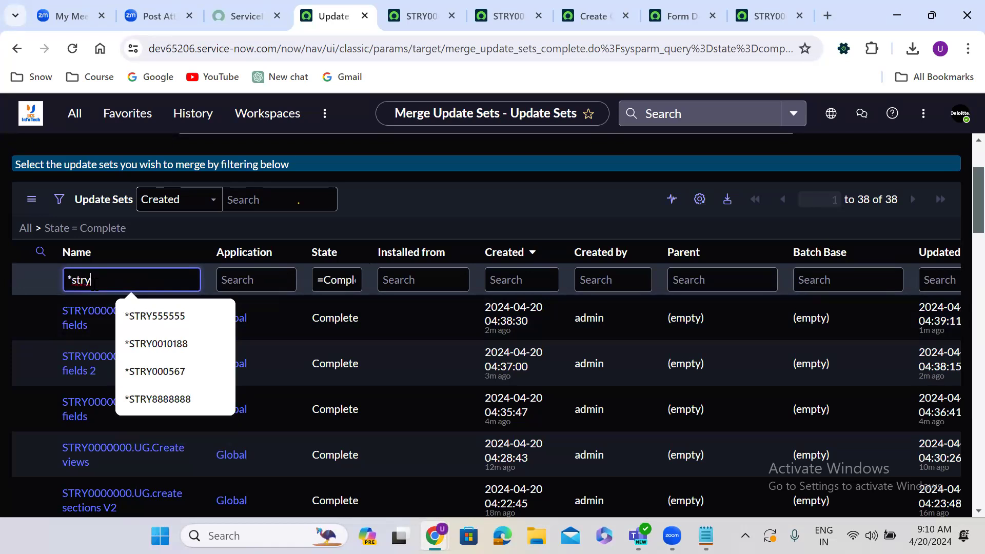
text(0000)
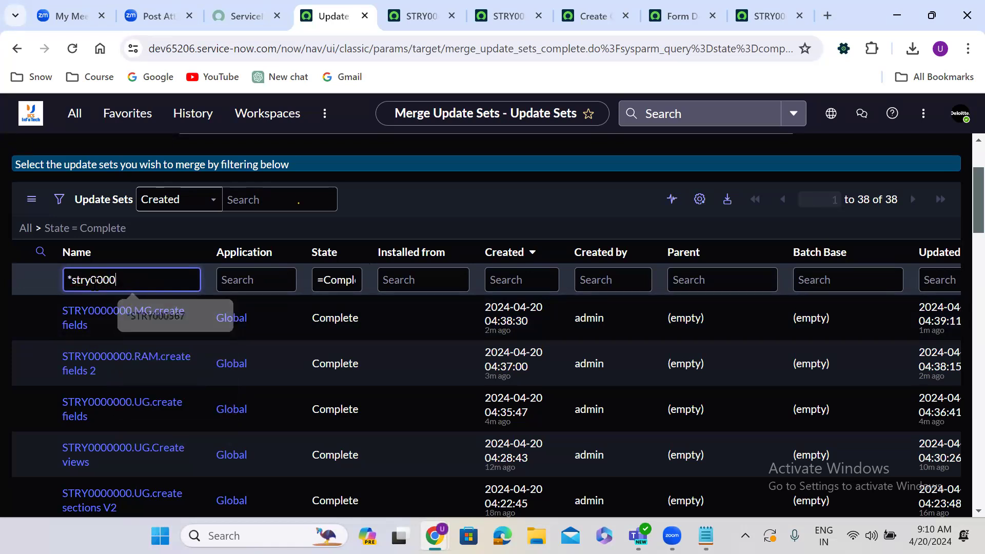
text(00)
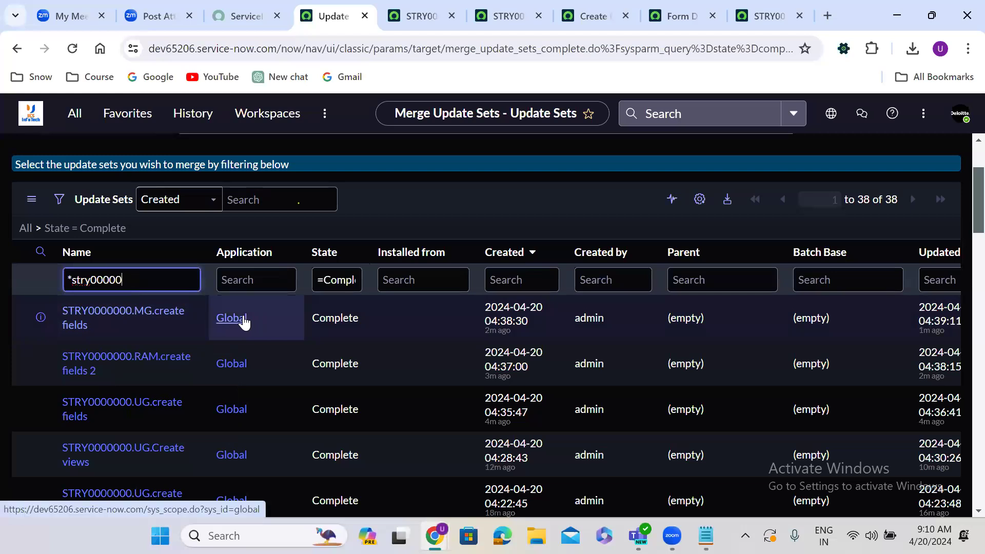
key(Return)
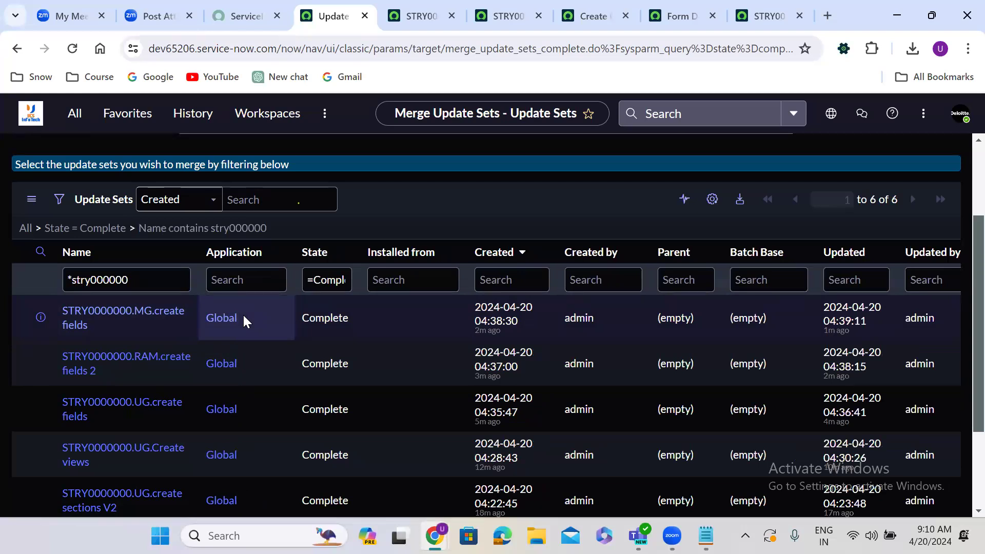
scroll(380, 205, down, 3)
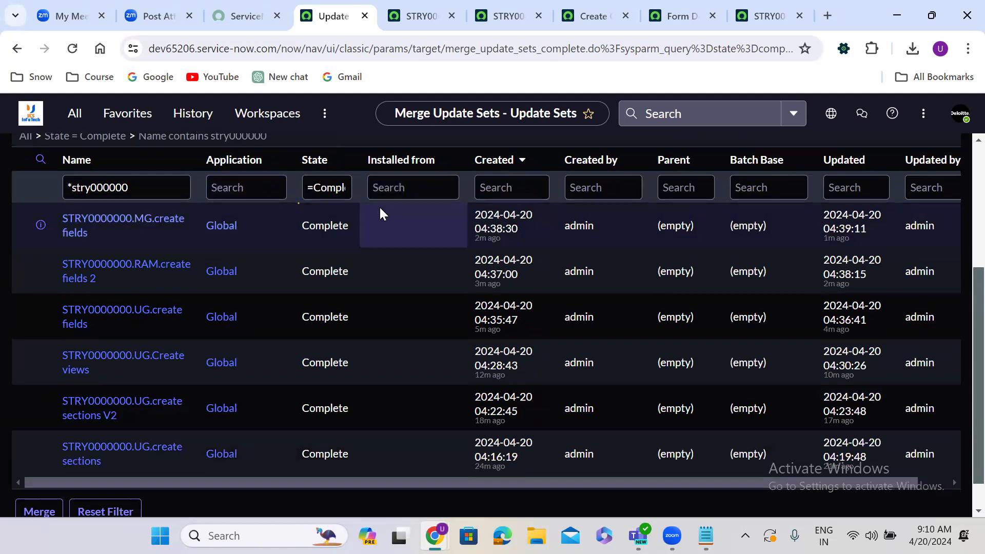
double_click(108, 189)
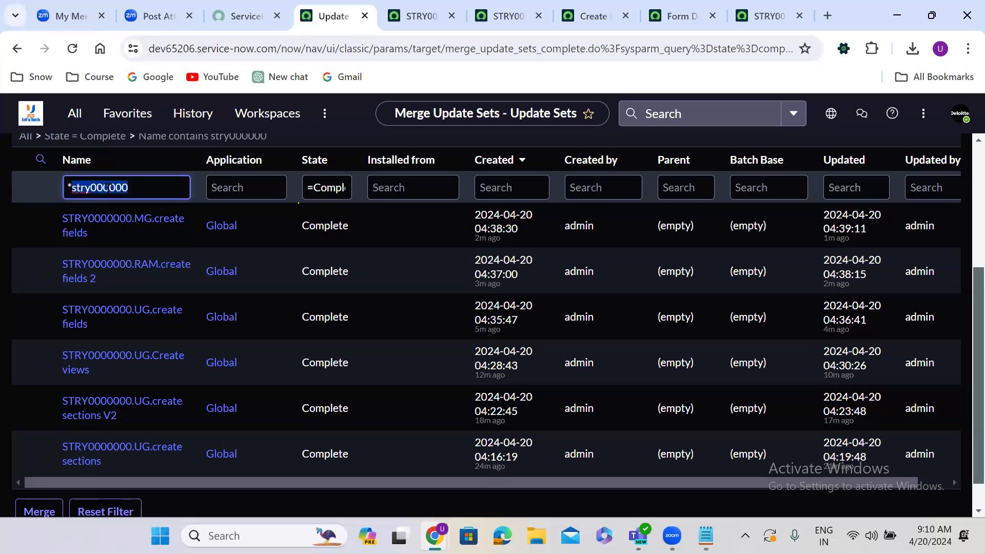
key(BackSpace)
text(c)
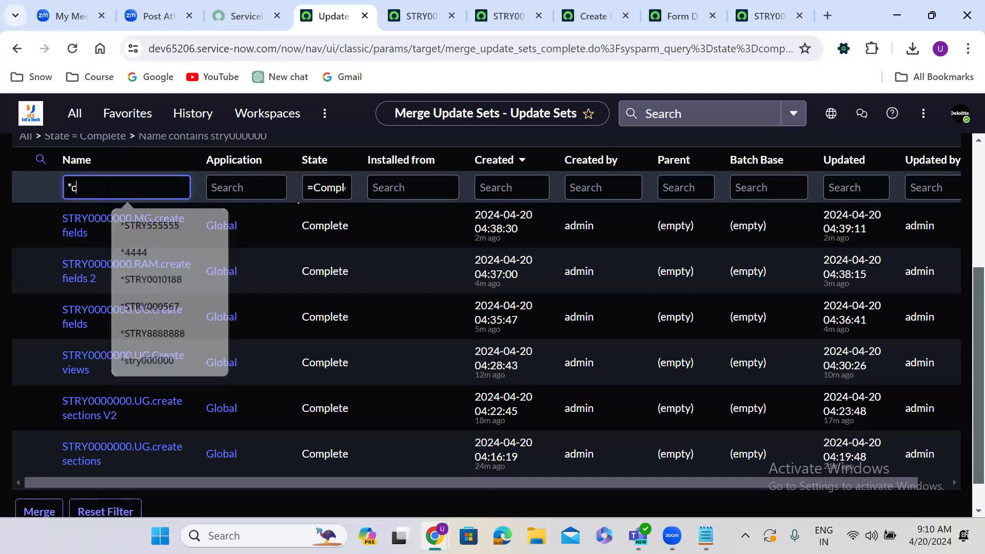
text(reate fie)
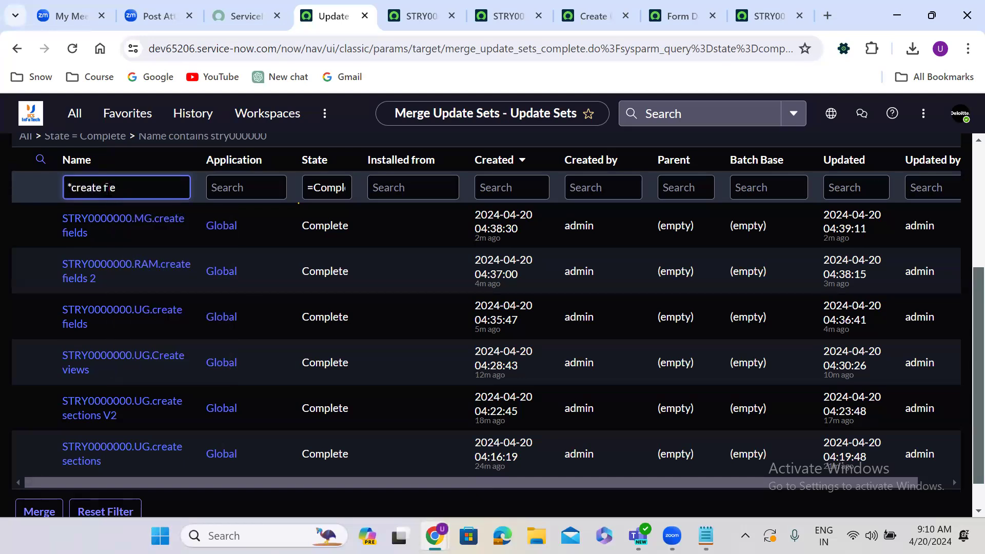
key(Return)
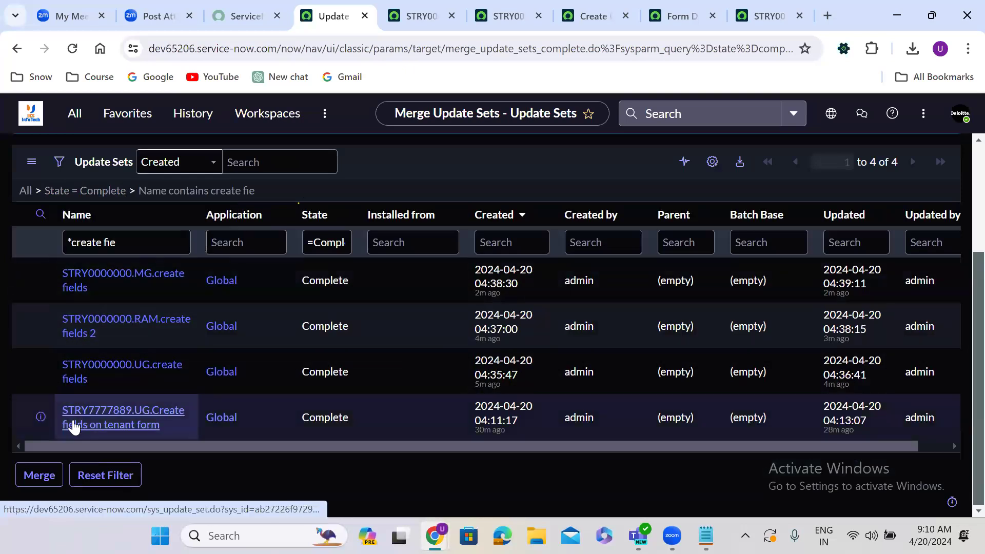
Filter out the STRY7777889 tenant-form set and merge the three remaining create-fields sets.
right_click(184, 413)
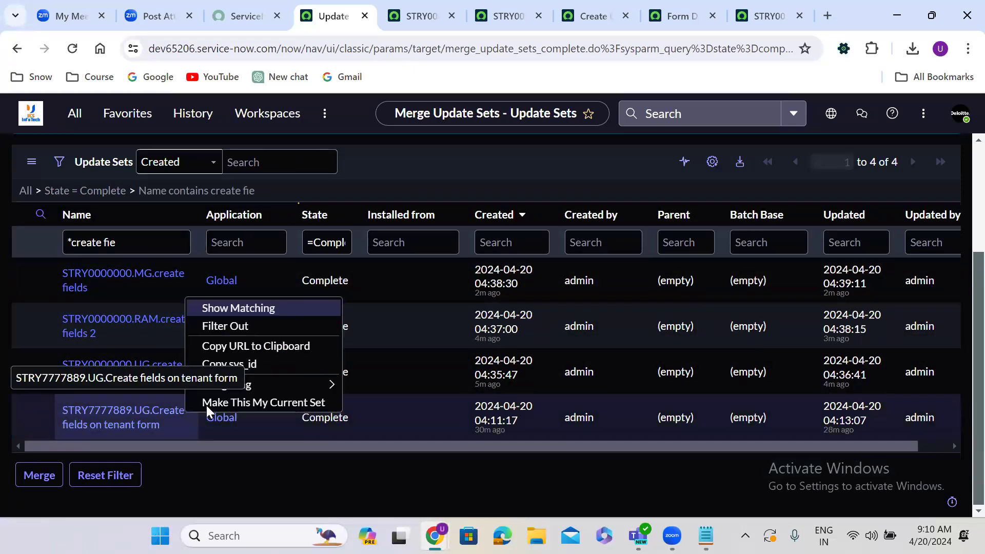
click(254, 323)
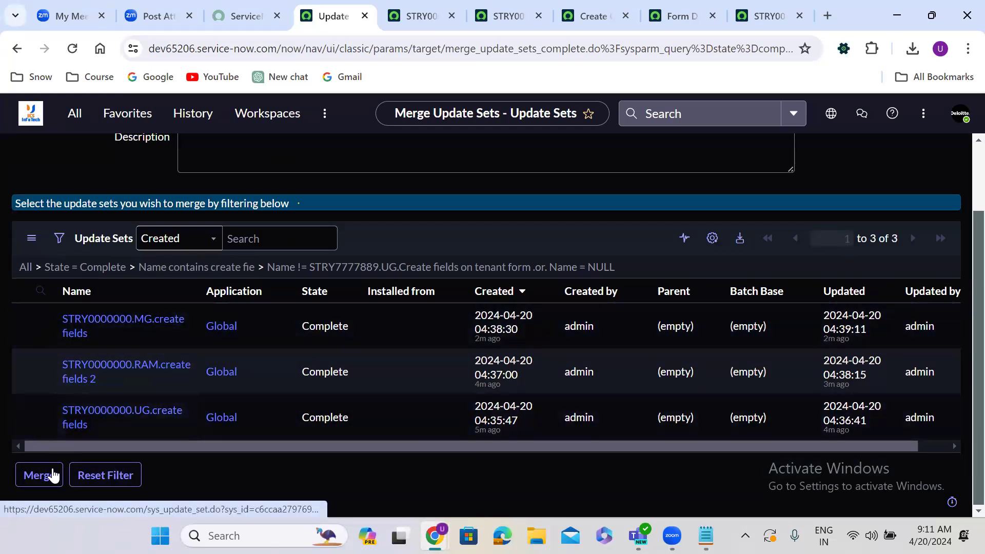
click(49, 479)
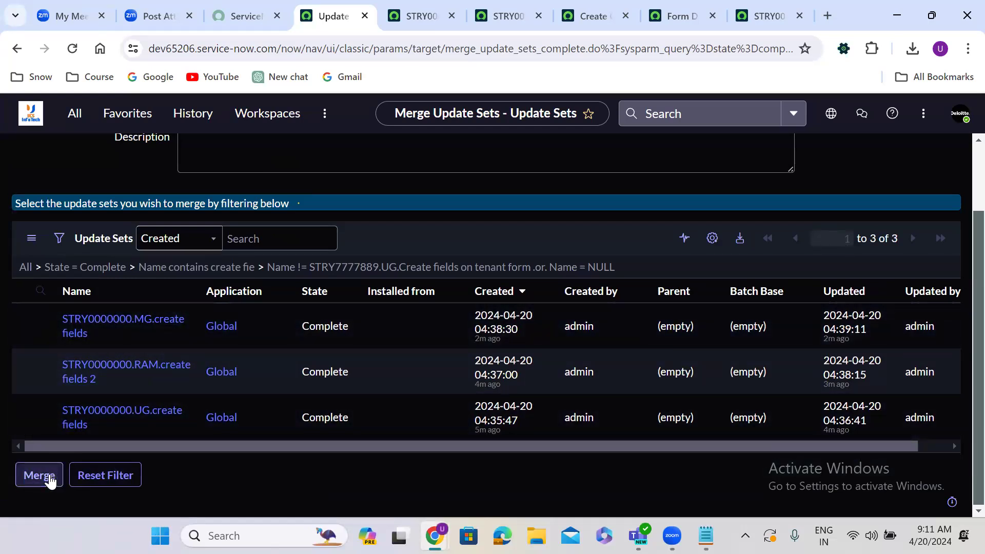
click(568, 255)
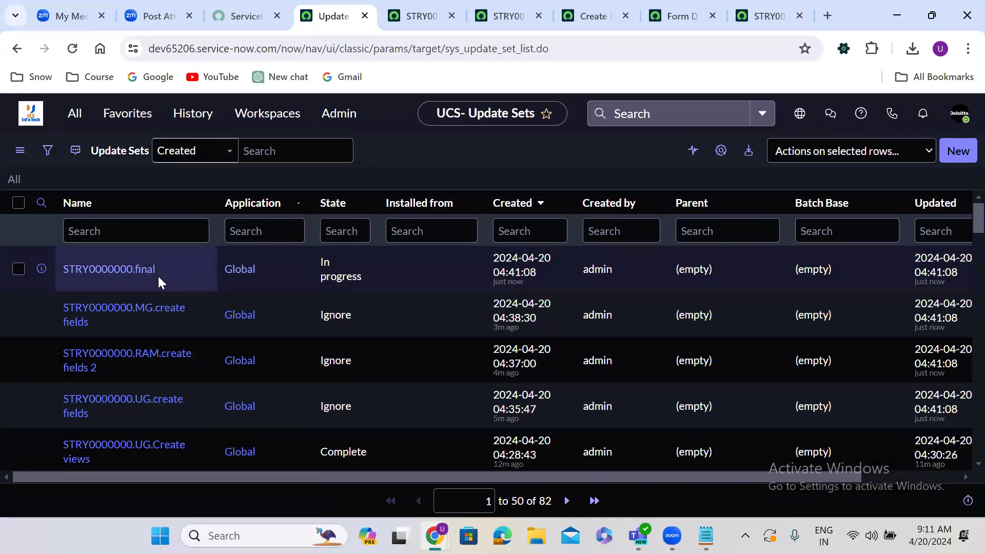
Open STRY0000000.final, change its state to Complete, and save the record.
click(103, 272)
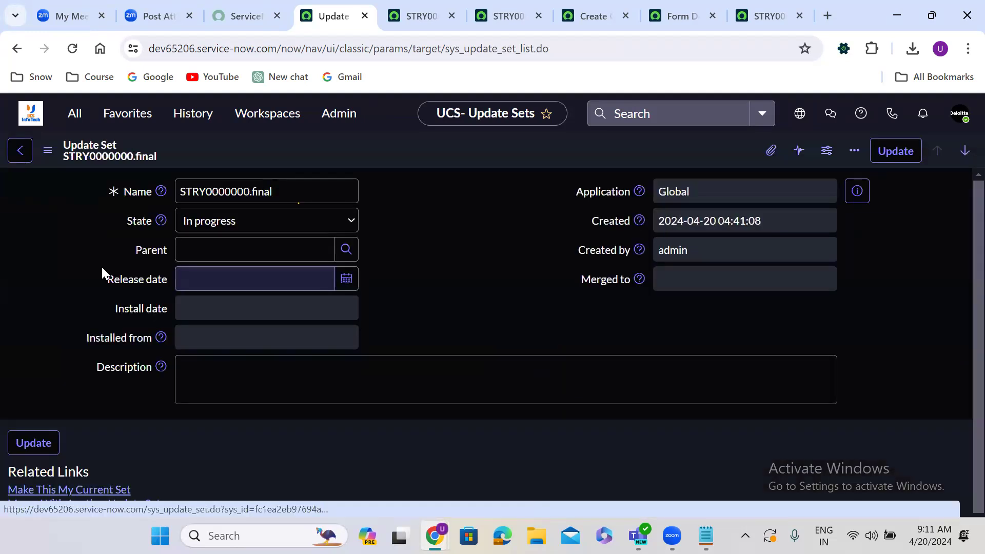
click(240, 226)
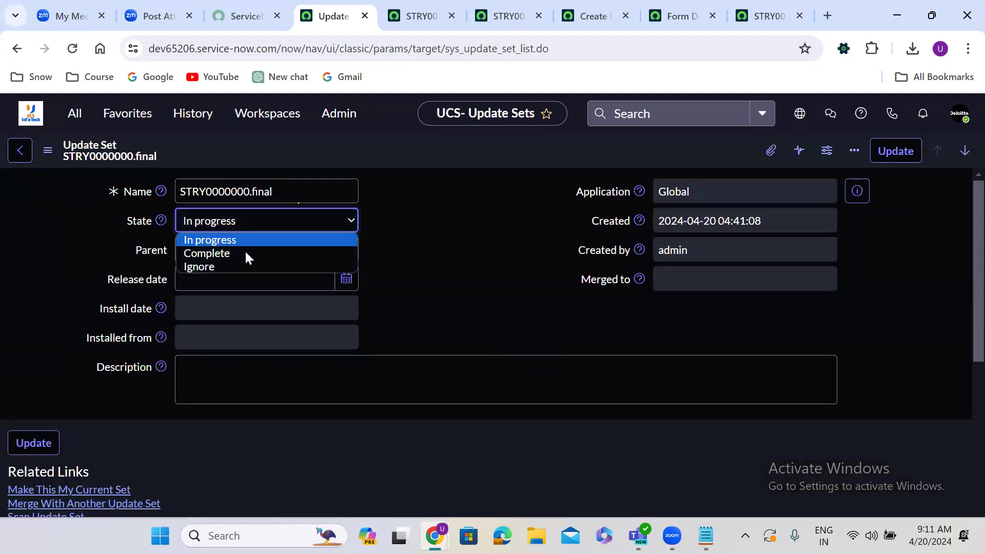
click(245, 253)
right_click(425, 156)
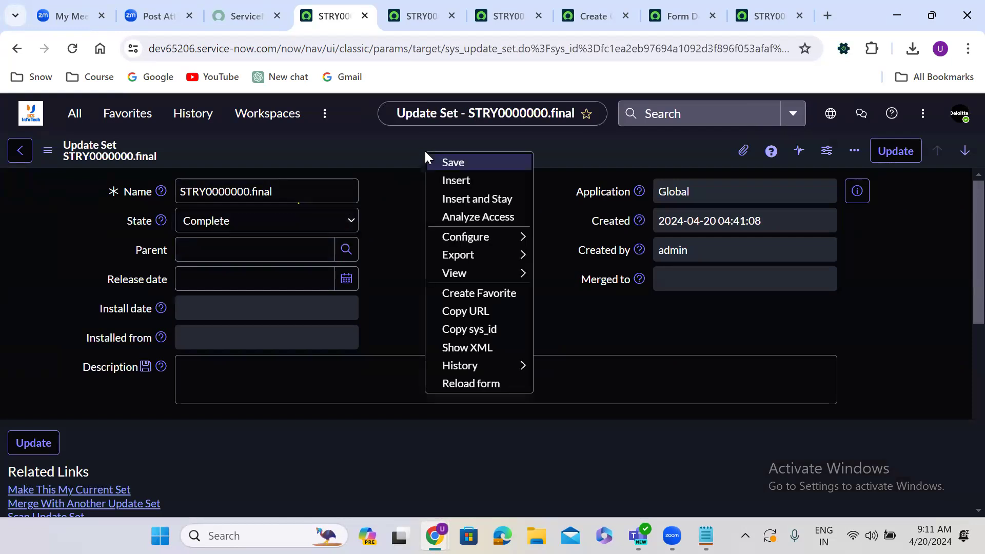
click(458, 163)
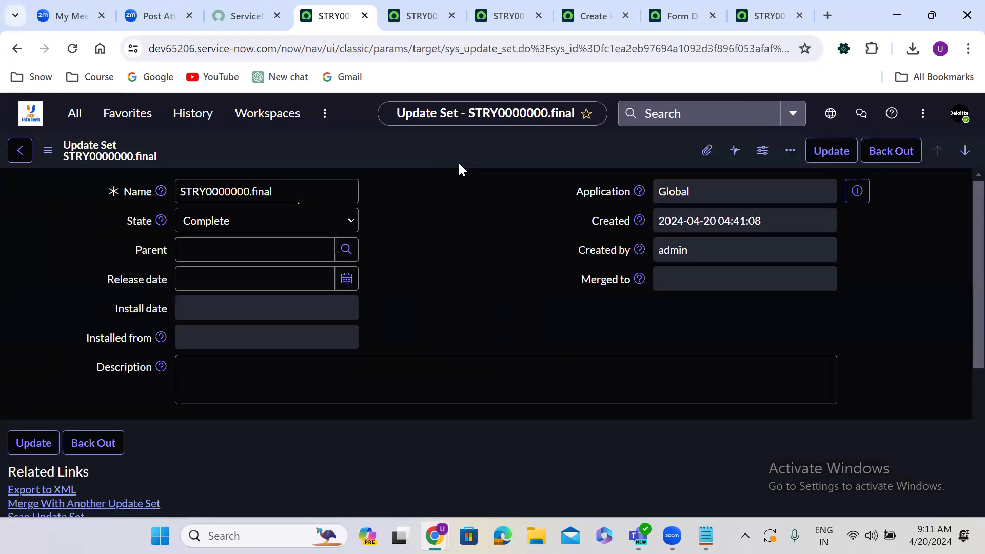
click(437, 274)
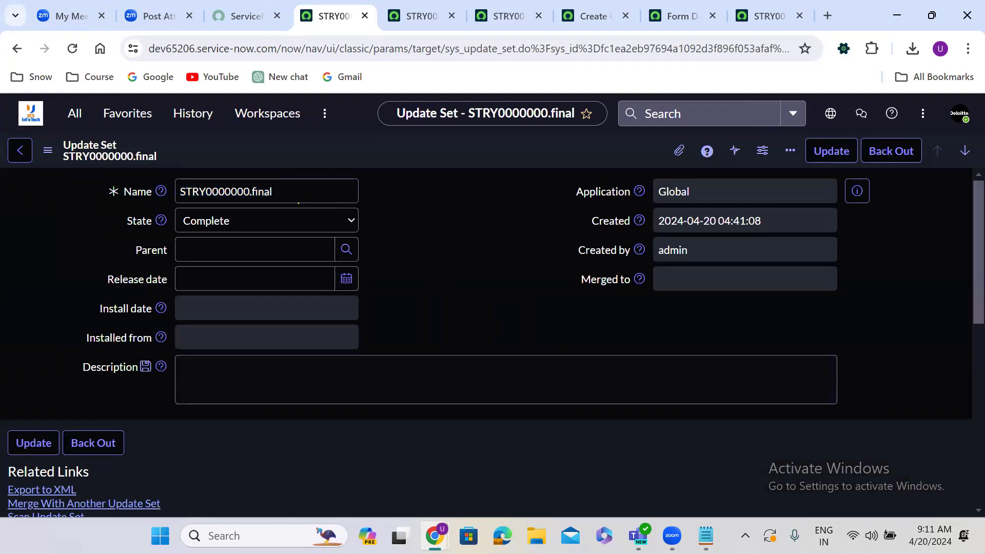
mouse_move(434, 536)
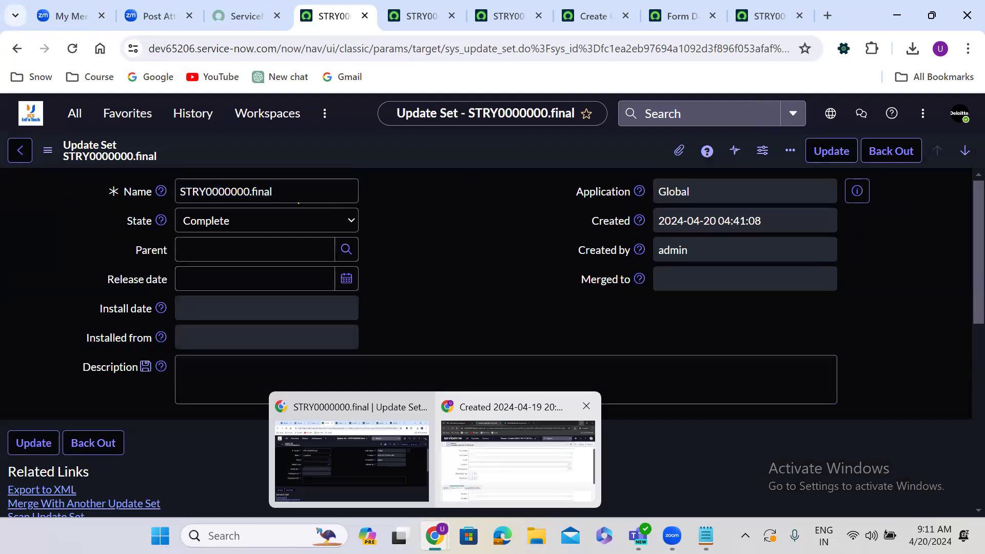
On the second instance, open the Dev65206 record under Update Sources.
click(517, 460)
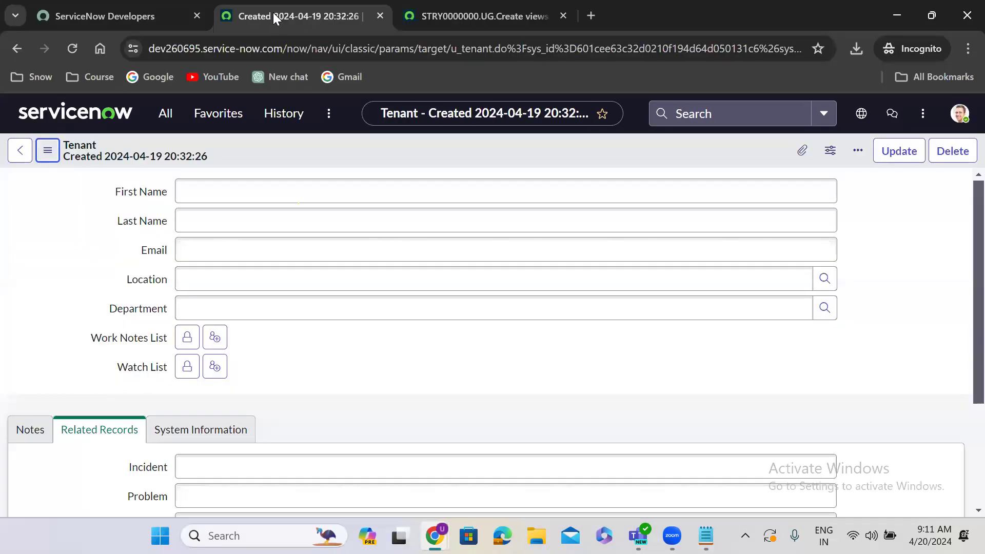
click(157, 127)
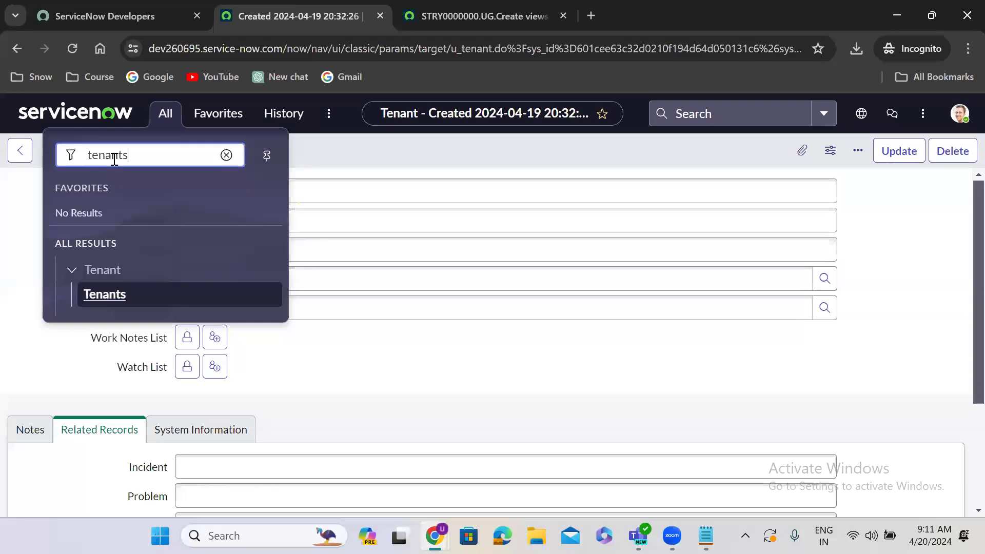
double_click(114, 155)
text(upd)
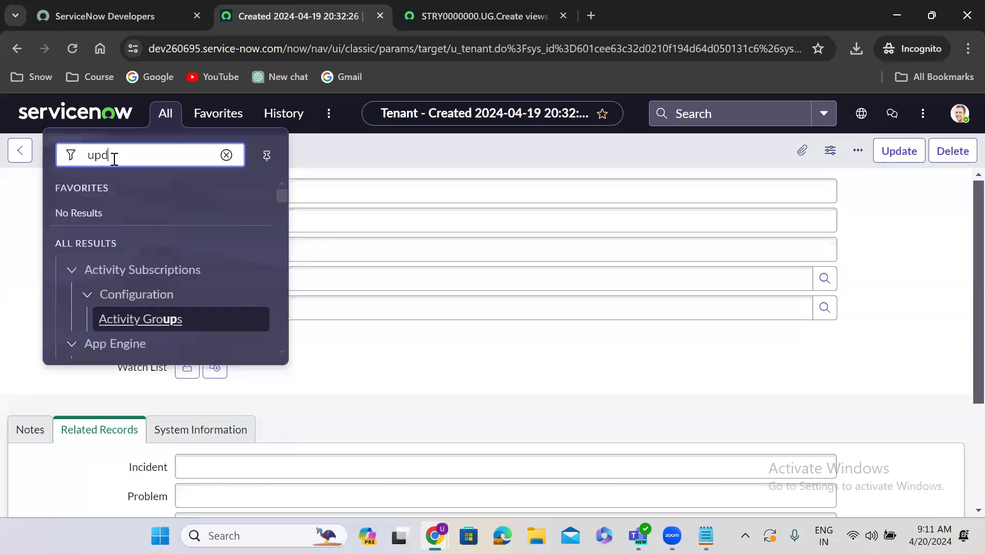
text(ate s)
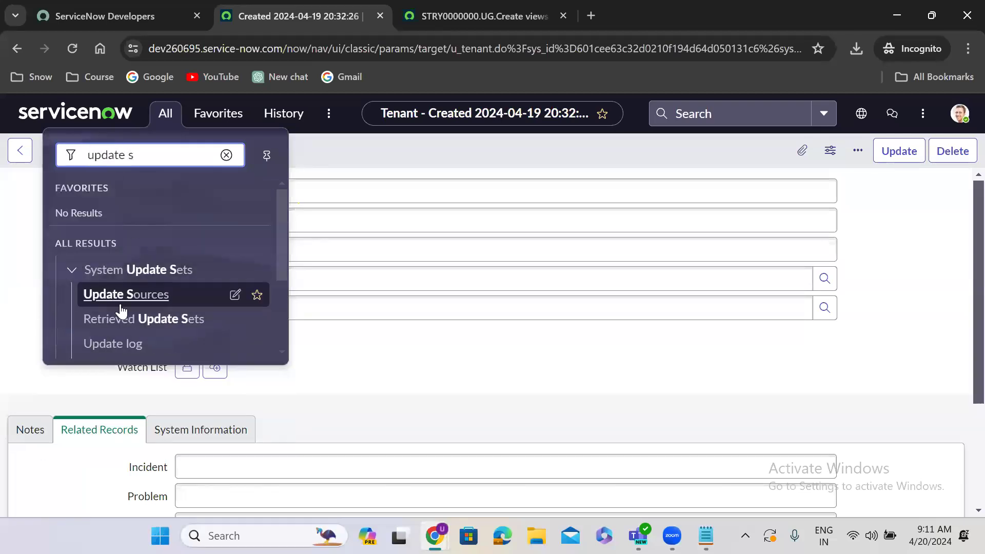
click(149, 299)
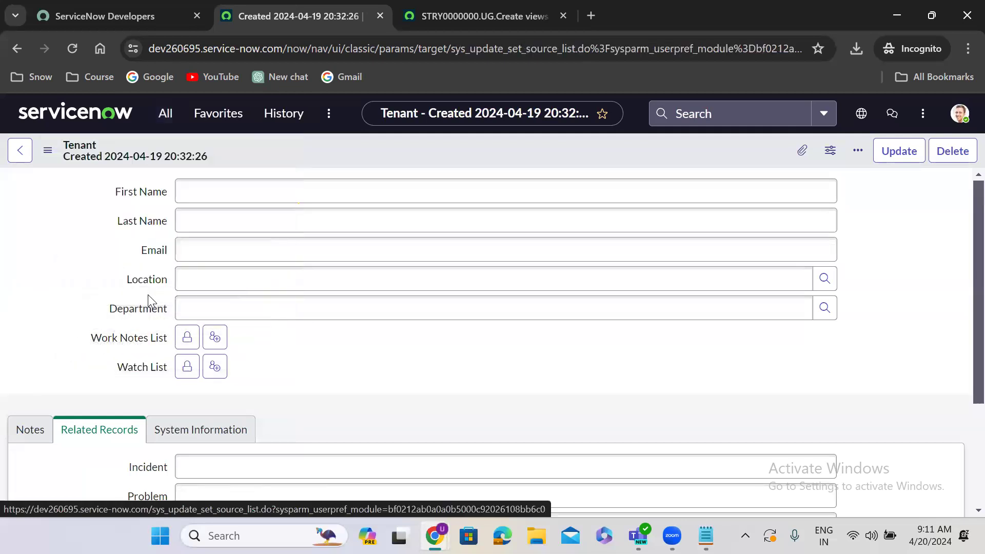
click(85, 229)
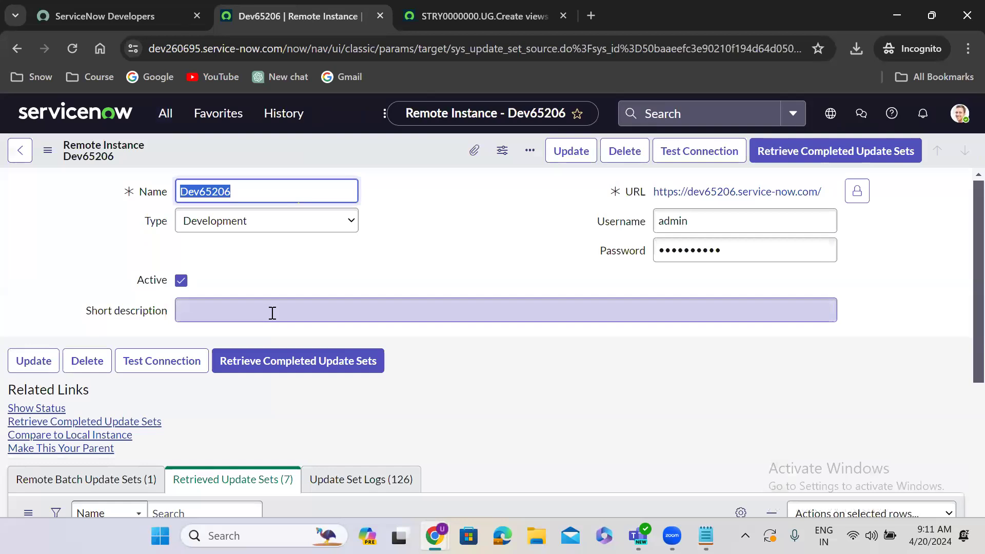
Retrieve completed update sets from Dev65206 and open STRY0000000.final in a new tab.
click(303, 362)
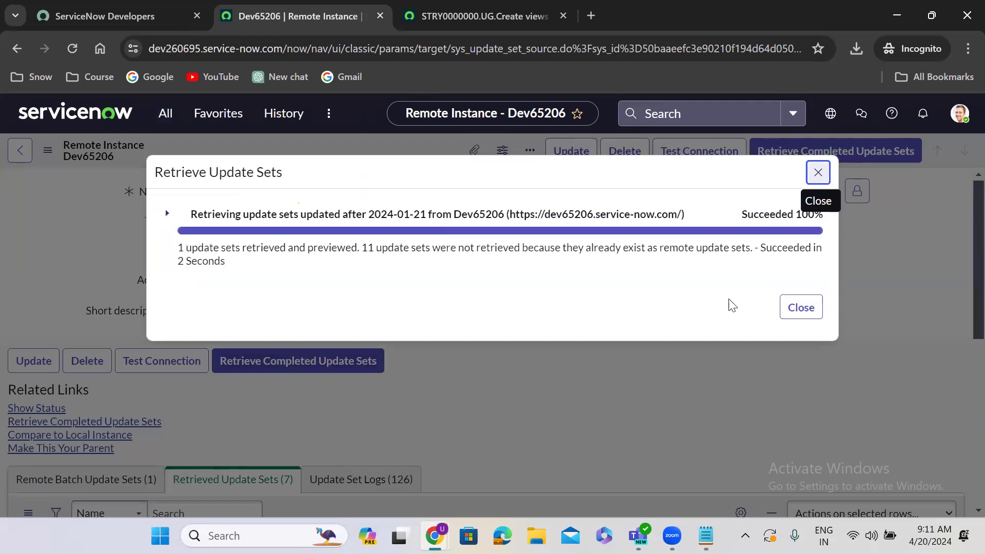
click(796, 312)
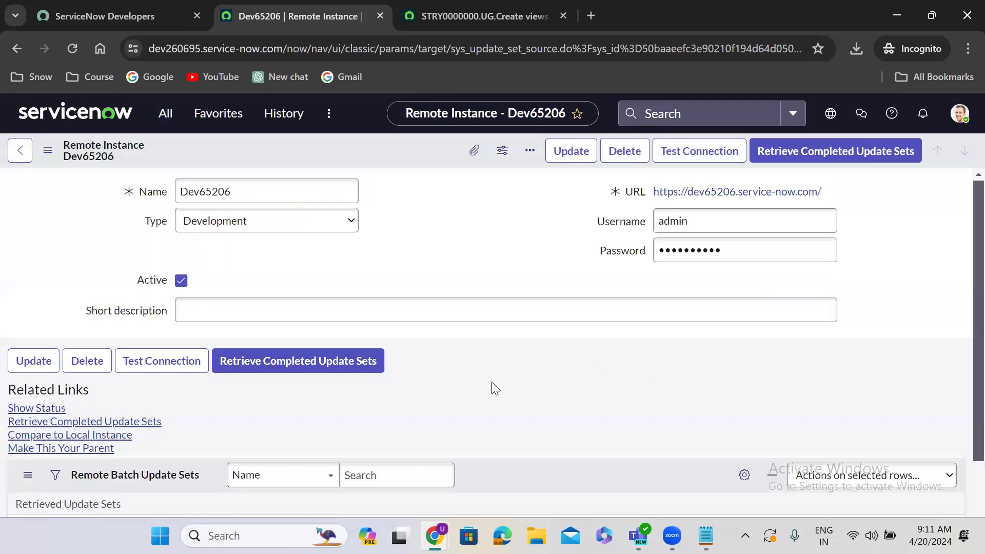
scroll(489, 388, down, 7)
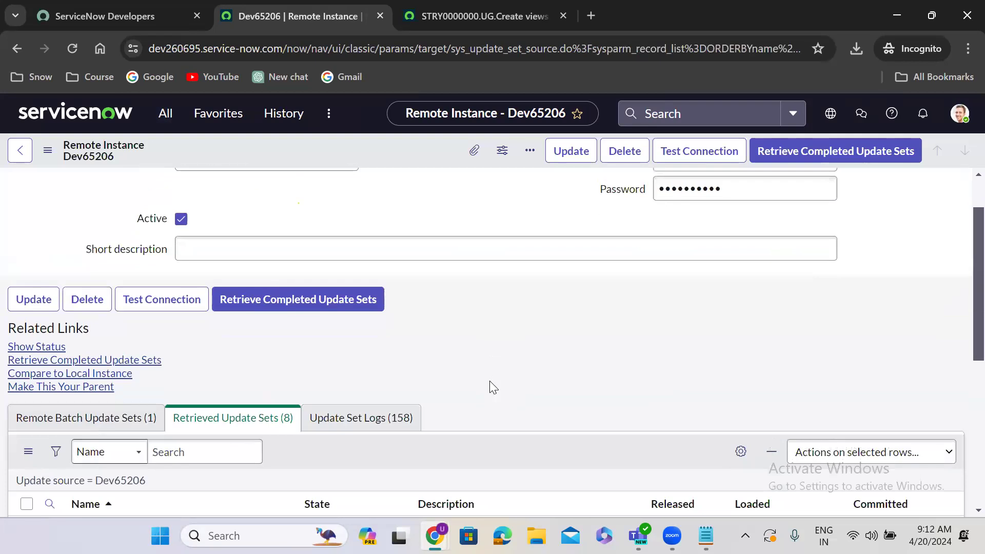
scroll(489, 385, down, 1)
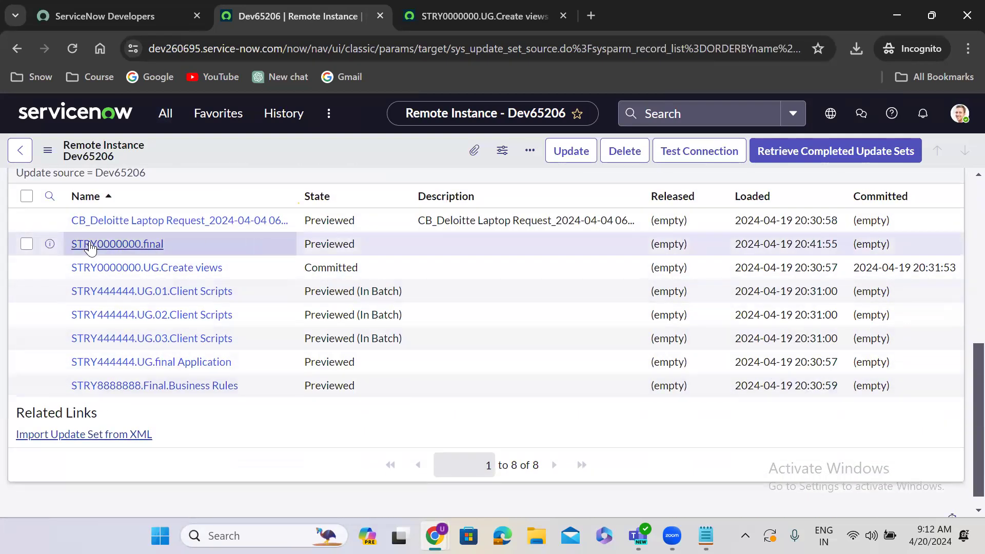
right_click(49, 244)
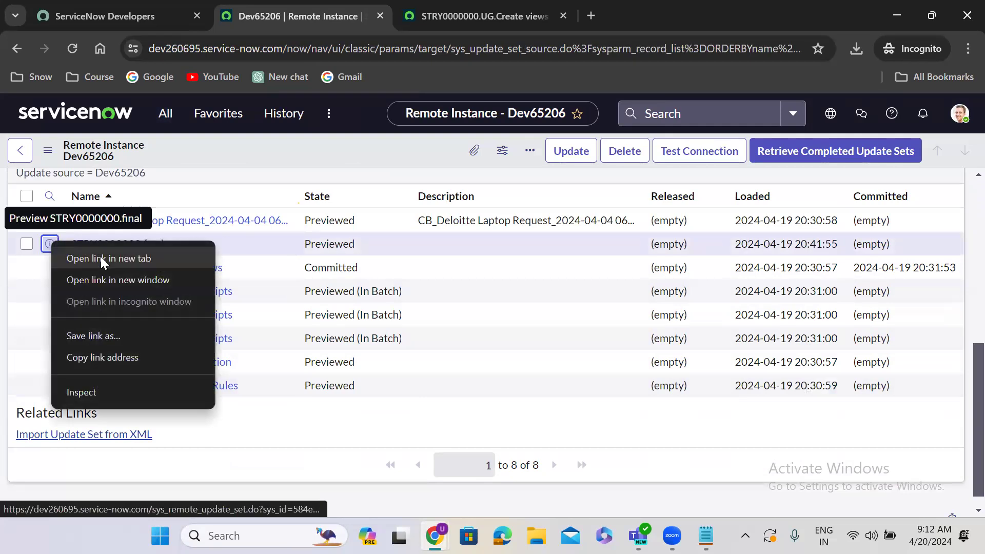
click(92, 256)
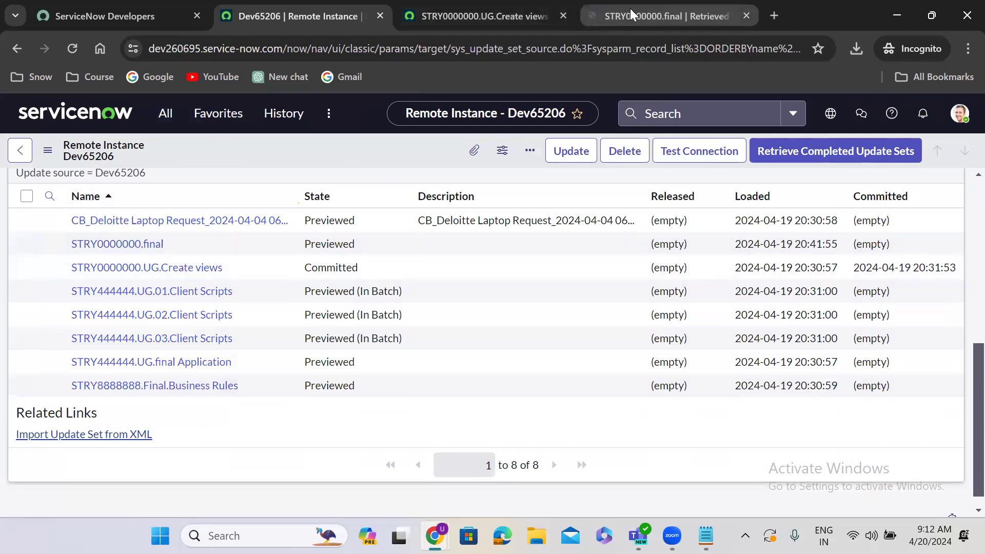
Commit the retrieved STRY0000000.final update set: 6 inserted, 1 updated, 7 total.
click(630, 8)
click(877, 112)
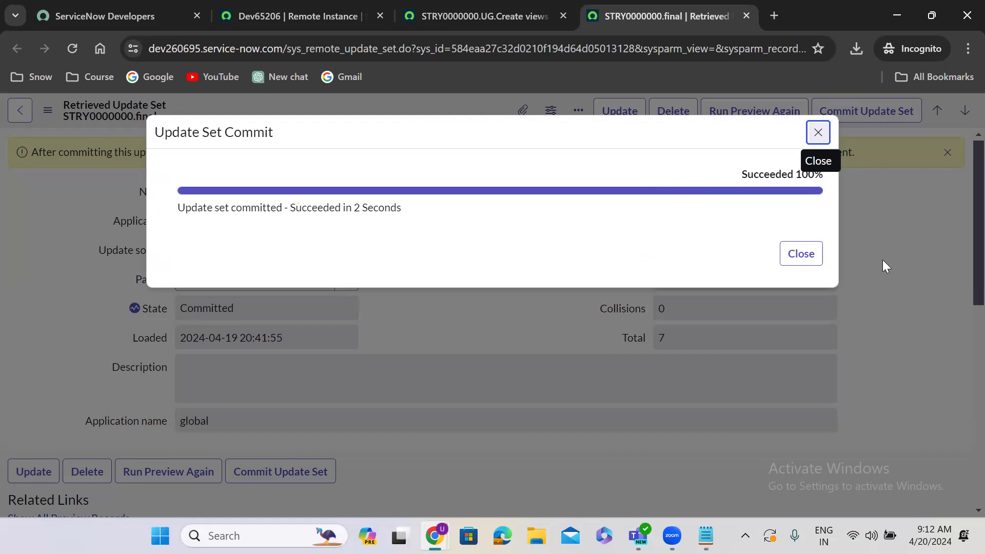
click(801, 253)
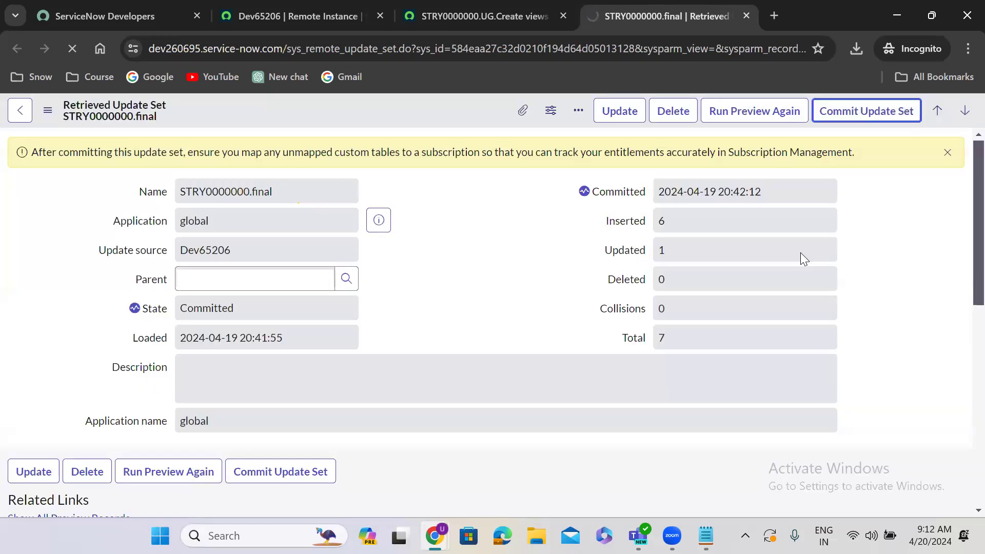
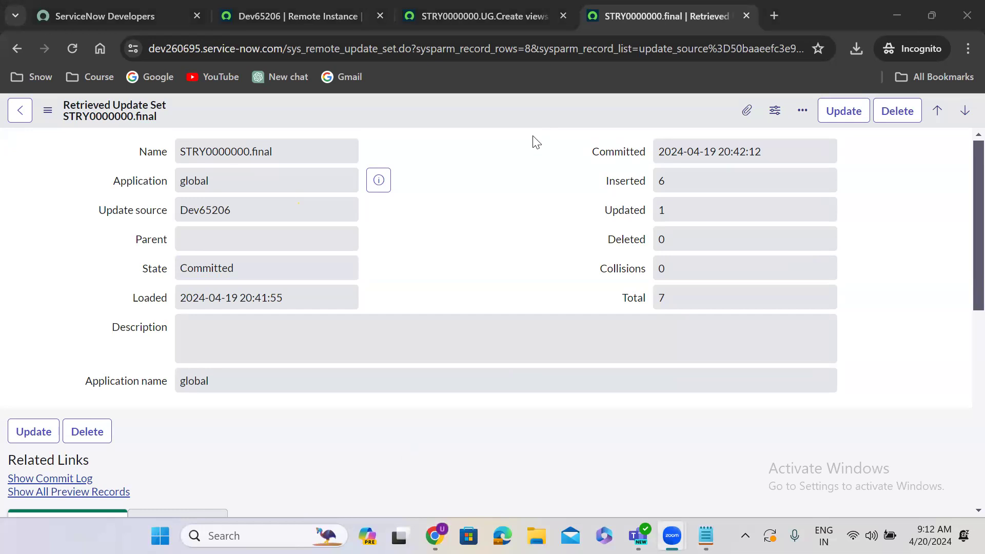
Leave the committed STRY0000000.final update set and bring up the Update Sets notes in Notepad.
click(477, 261)
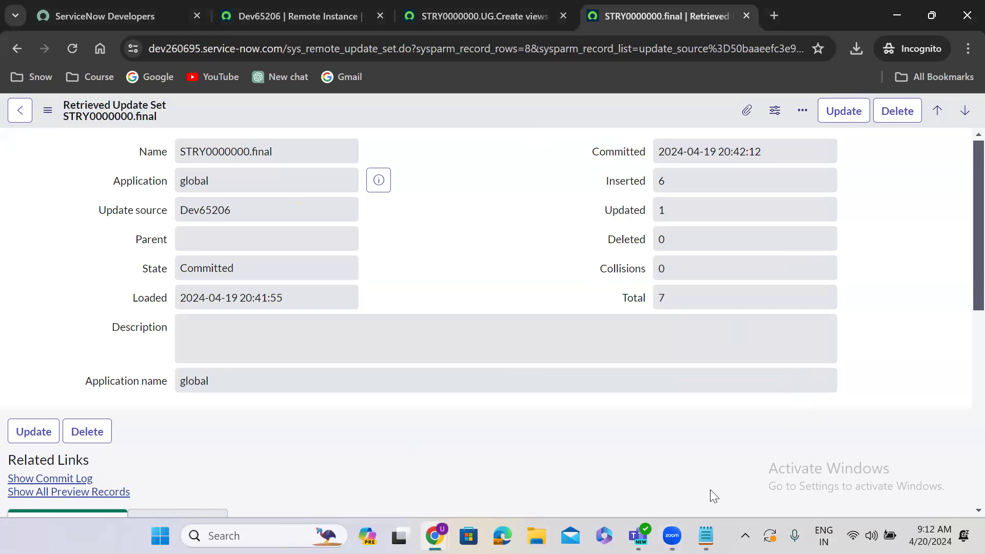
click(706, 533)
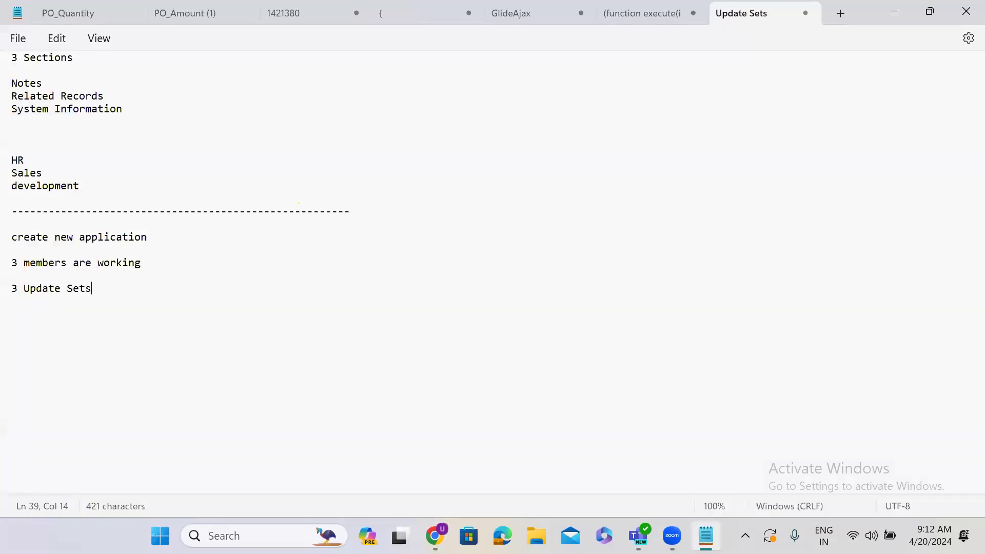
Below '3 Update Sets', add a dashed divider and list Tables, fields, Sections, views.
key(Return)
key(Return)
key(Return)
text(--------------------------------------)
key(Return)
key(Return)
text(Tables)
key(Return)
text(f)
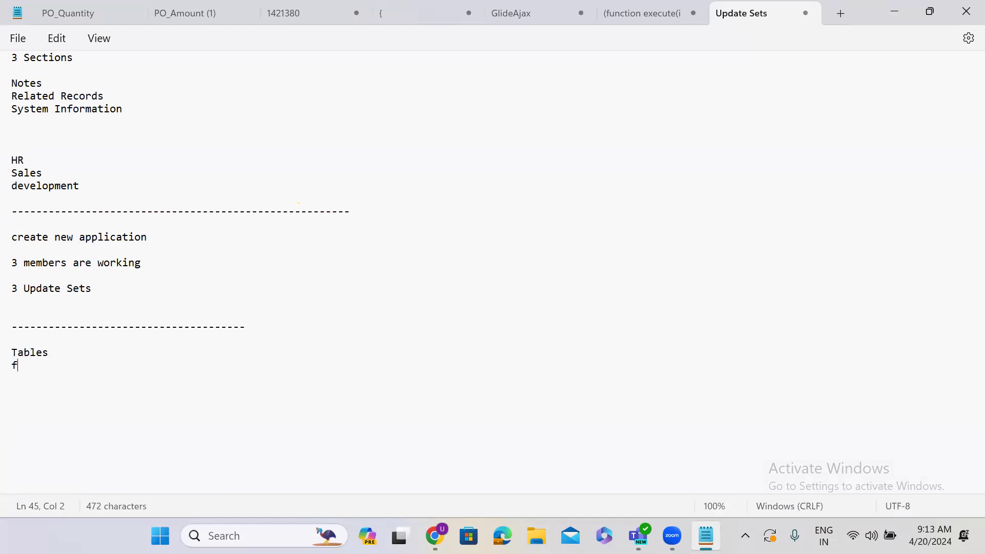
text(ields)
key(Return)
text(Sec)
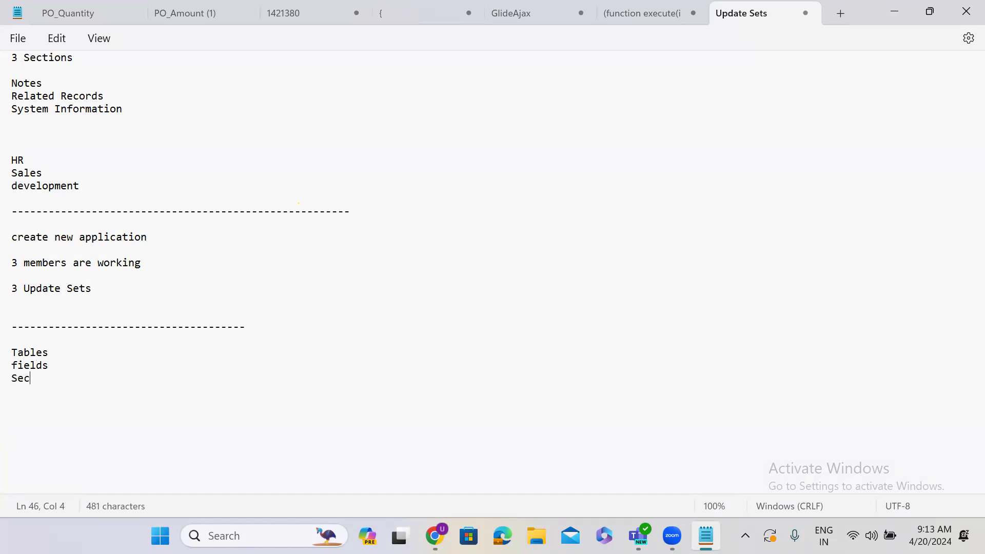
text(tions)
key(Return)
text(views)
key(Return)
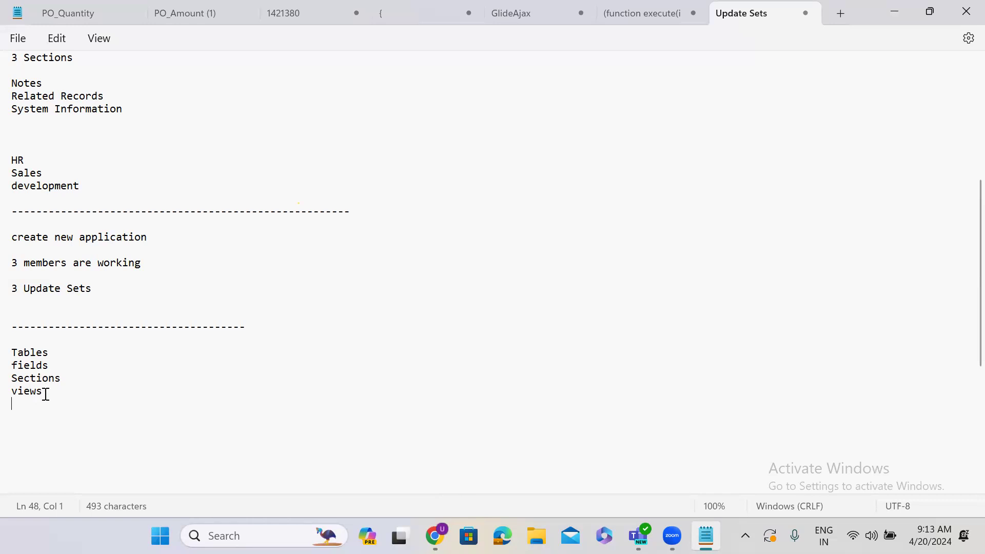
After a blank gap, add a second list with User and Groups.
key(Return)
key(Down)
text(User)
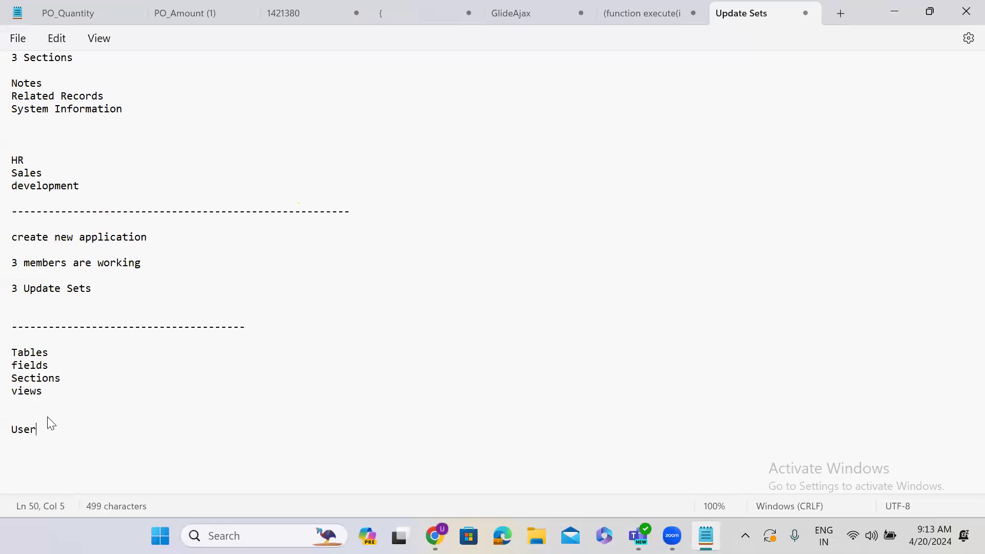
key(Return)
text(Groups)
key(Return)
Head the lists 'Things will be captured in update sets' and 'Things will not be captured in update sets:'.
click(19, 340)
text(Things)
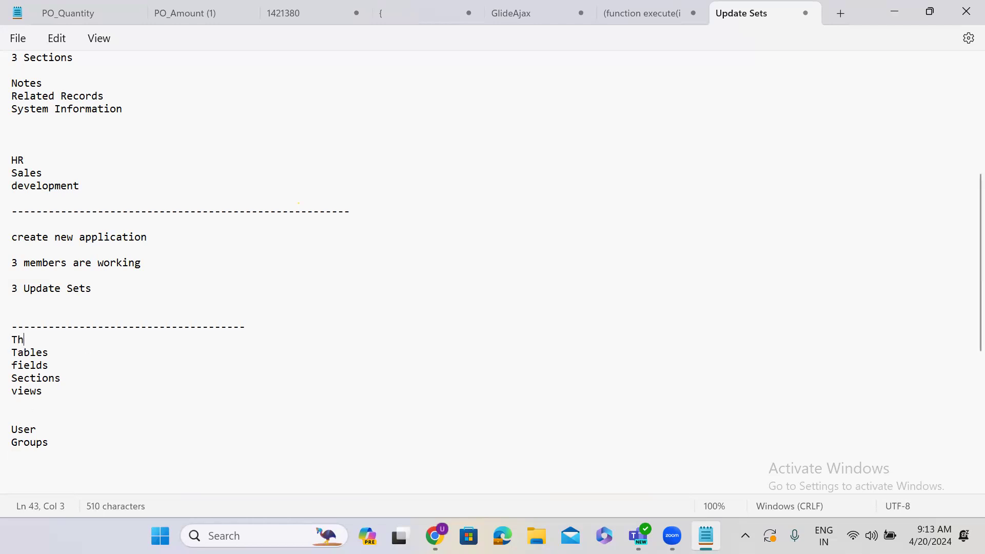
text( will)
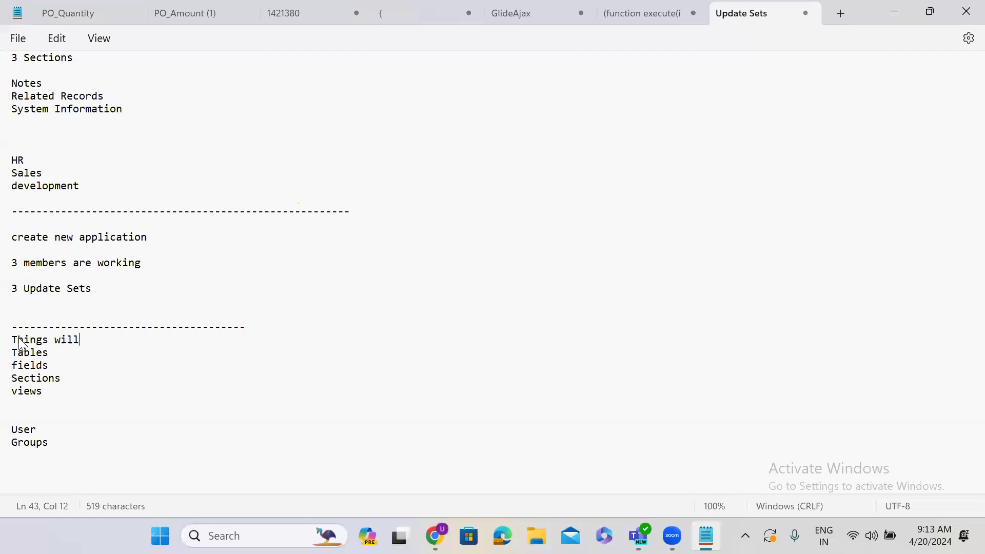
text( be captured )
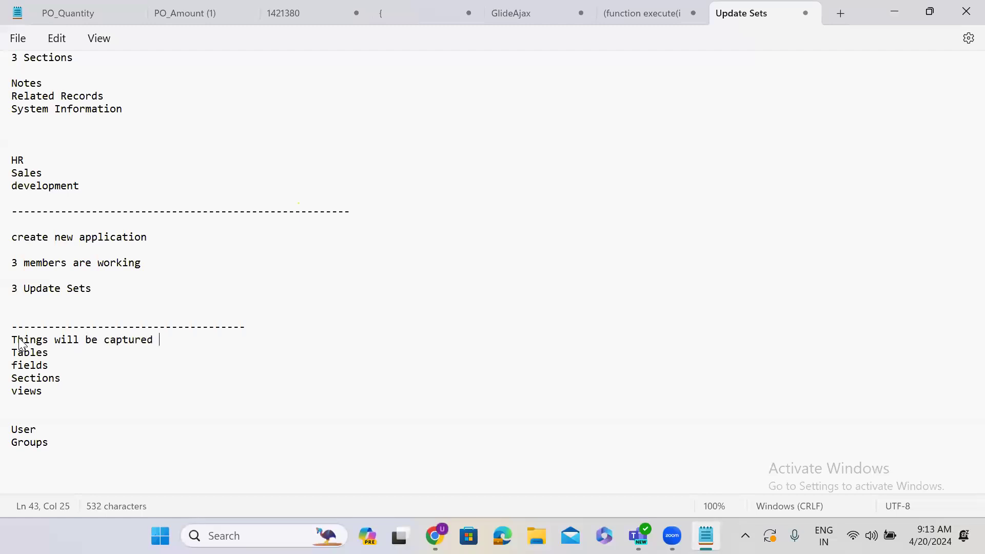
text(in update sets)
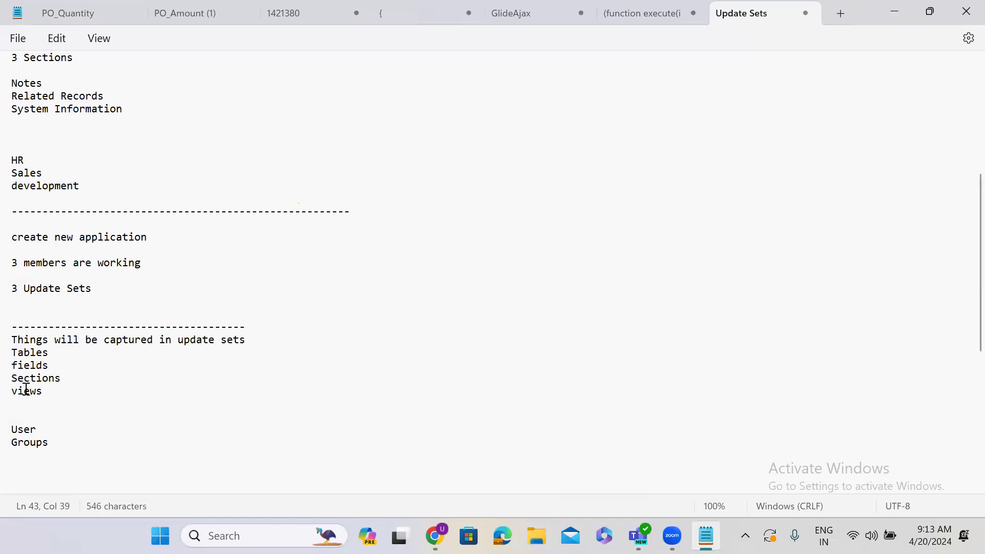
click(23, 414)
key(Return)
text(Things )
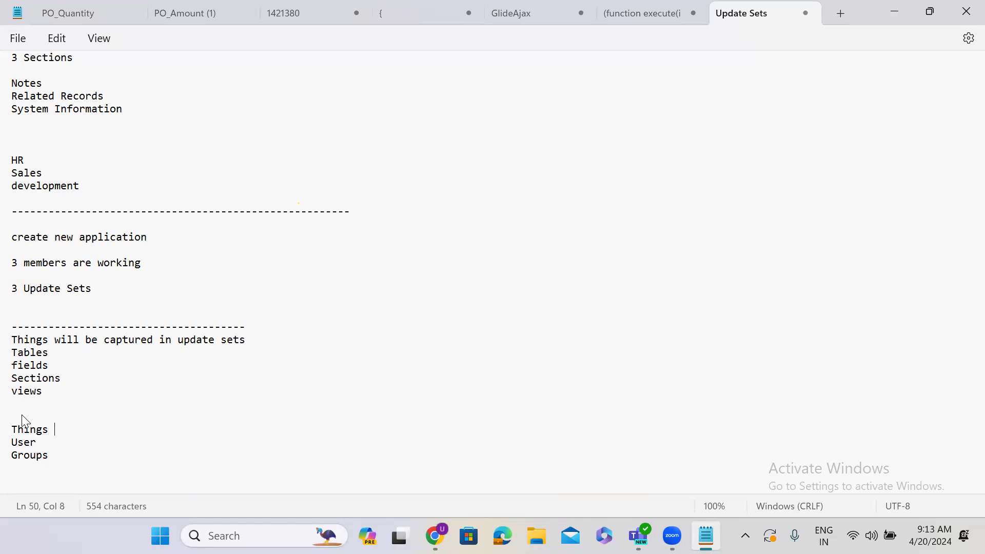
text(will)
text(not be cap)
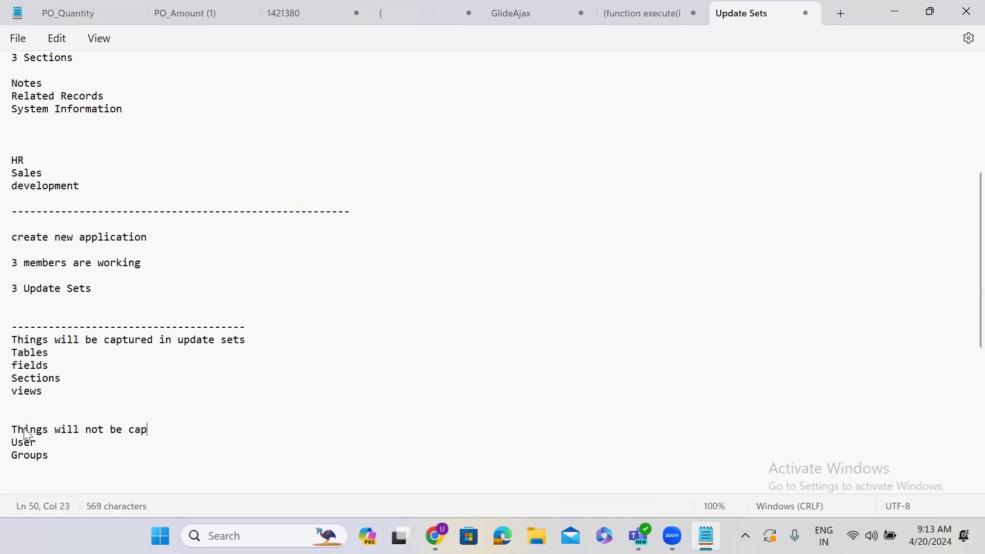
text(tured )
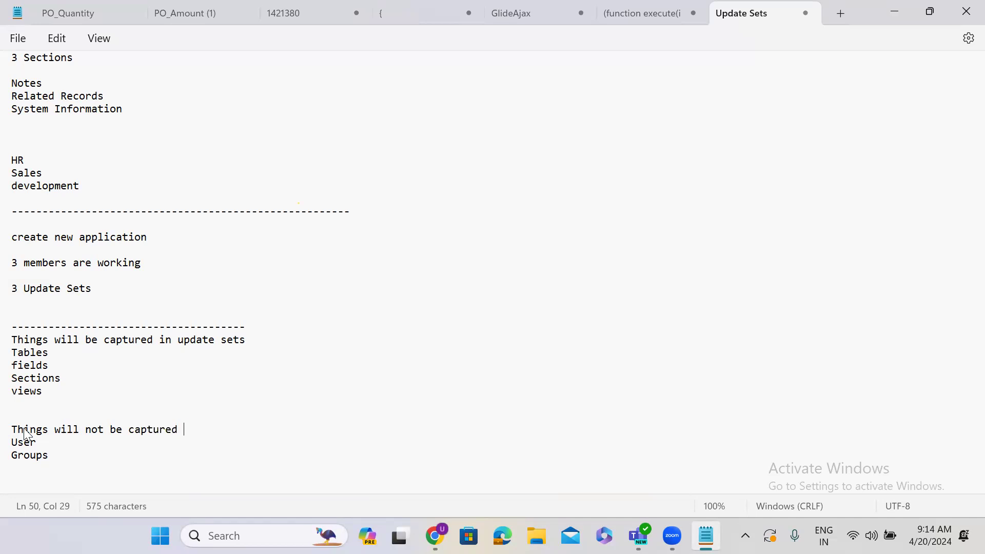
text(in update sets:)
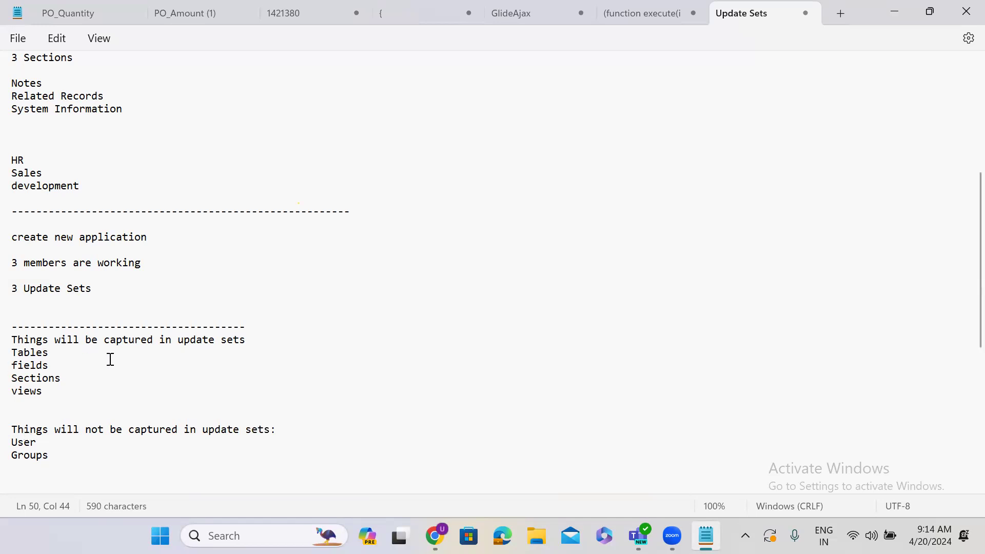
Add a colon to the captured heading and append client scripts, Ui Policys, Dictionary Ovverrides after views.
click(255, 338)
text(:)
key(Return)
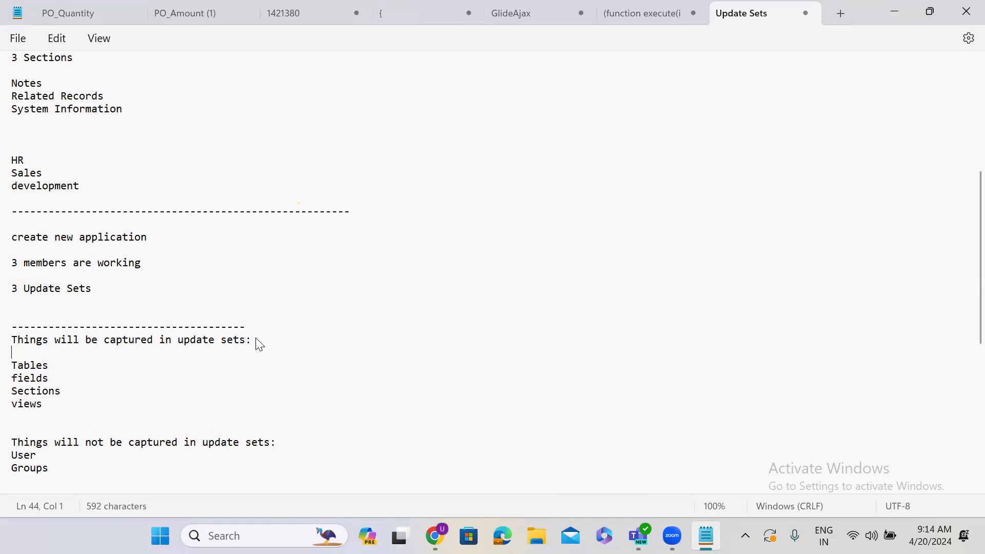
click(50, 403)
key(Return)
text(client script)
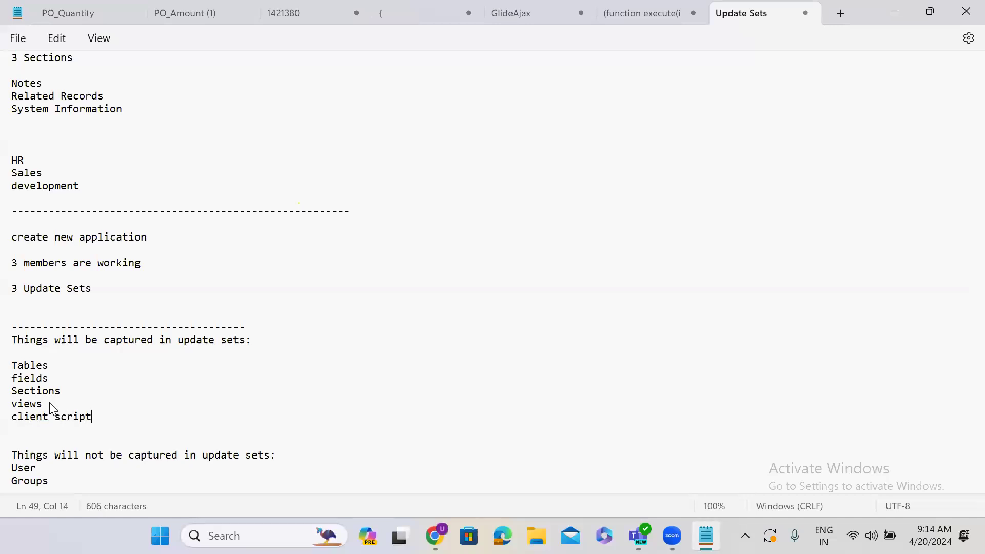
text(s)
key(Return)
text(Ui Policys)
key(Return)
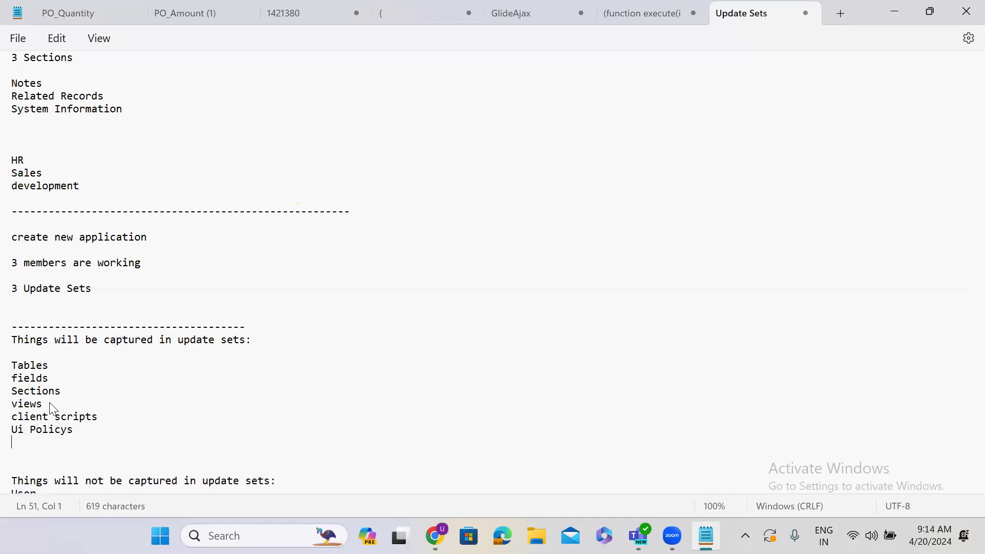
text(Dictionary )
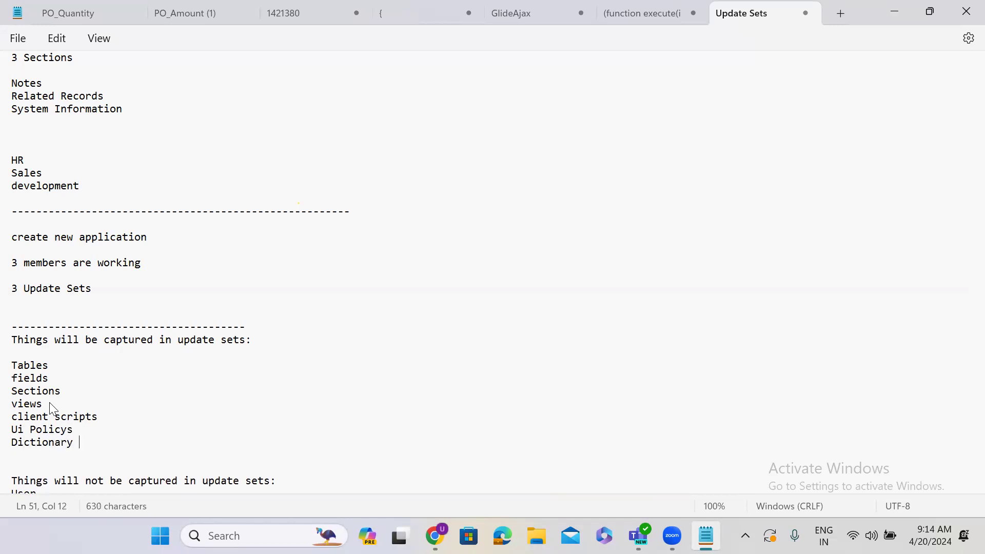
text(Ovverrides)
key(Down)
key(Down)
key(Down)
key(Down)
key(Down)
key(Down)
key(Down)
key(Down)
key(Down)
key(Down)
key(Down)
key(Down)
key(Down)
key(Down)
key(Down)
key(Down)
key(Down)
key(Down)
key(Down)
key(Down)
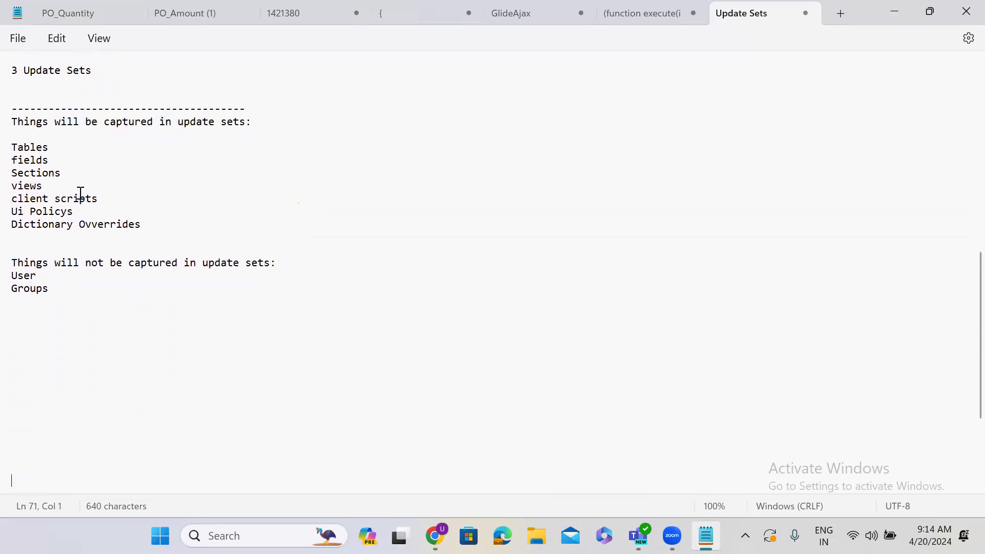
Below Groups, add Schedules, Scheduled jobs, Incidents, Problems, Change request, Knowledw Articlles, then minimize Notepad.
click(61, 290)
key(Return)
text(Schedules)
key(Return)
text(Scheduled jo)
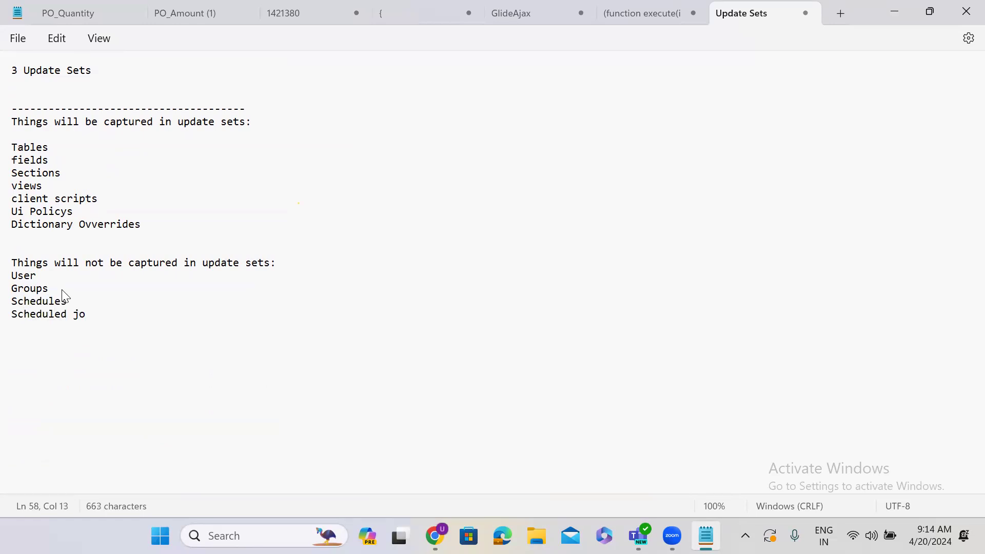
text(bs)
text(Incid)
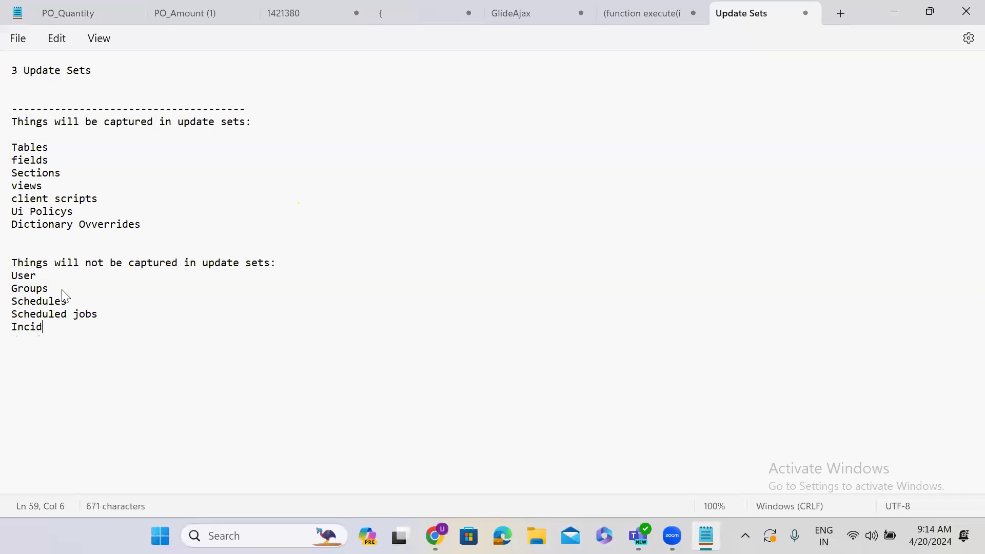
text(ents)
key(Return)
text(Problems)
key(Return)
text(Chang)
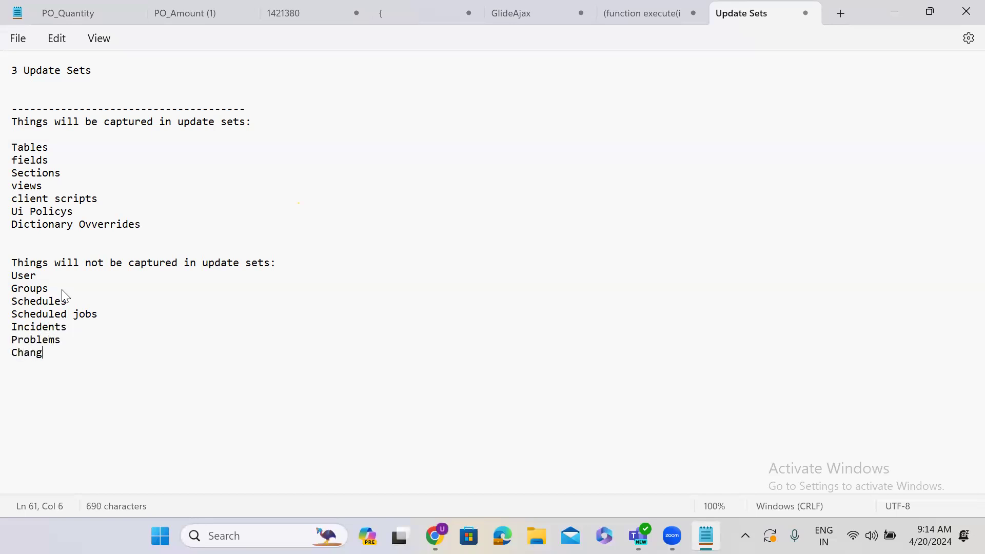
text(e request)
key(Return)
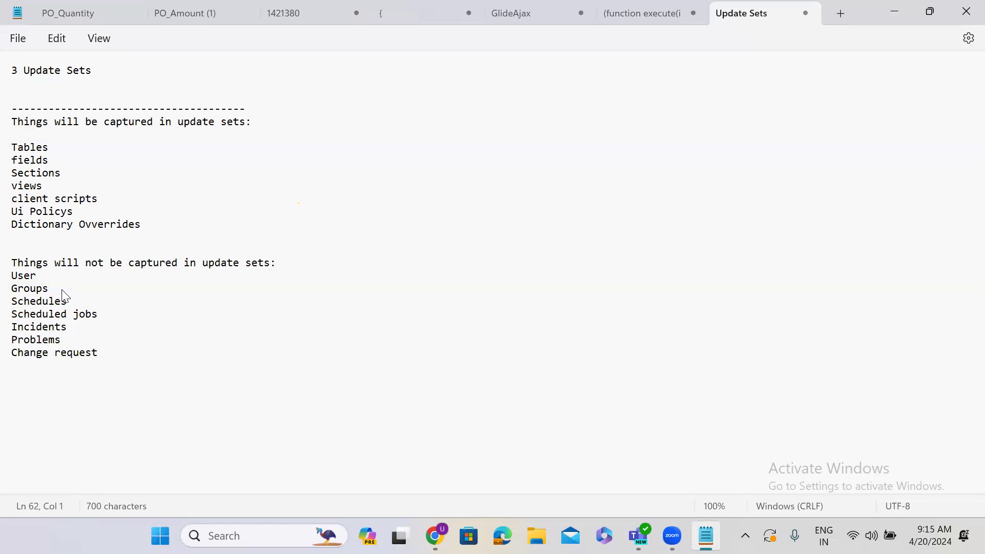
text(Knowledw A)
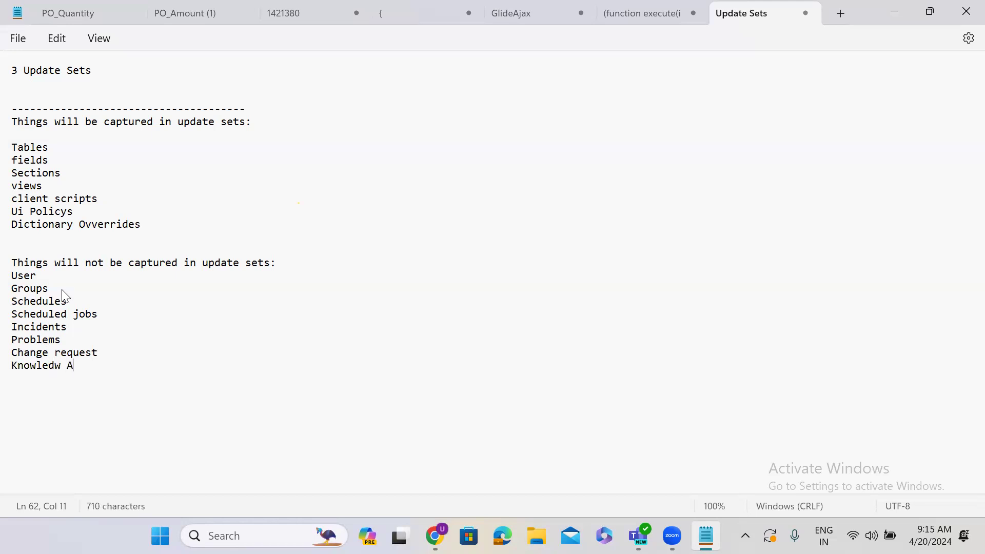
text(rticlles)
key(Return)
key(Return)
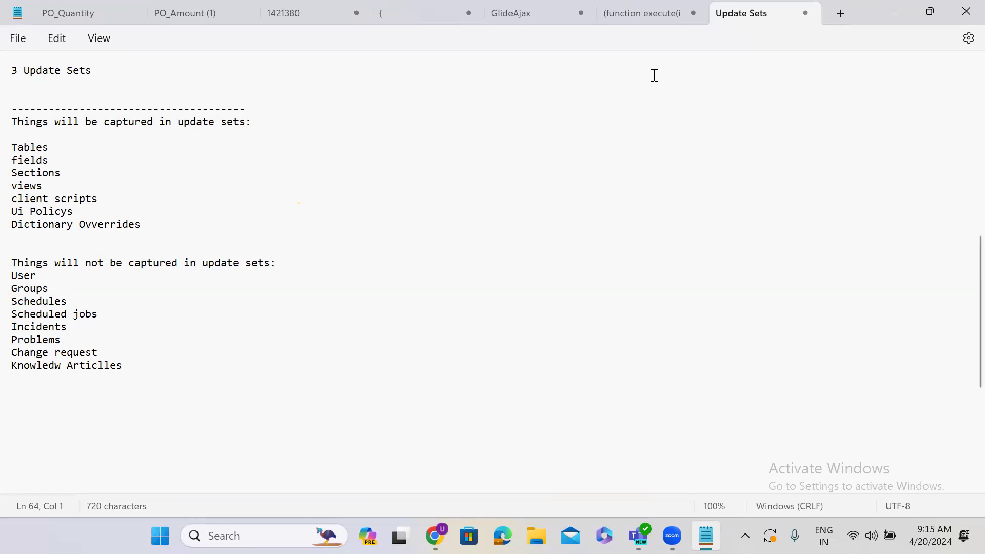
click(893, 13)
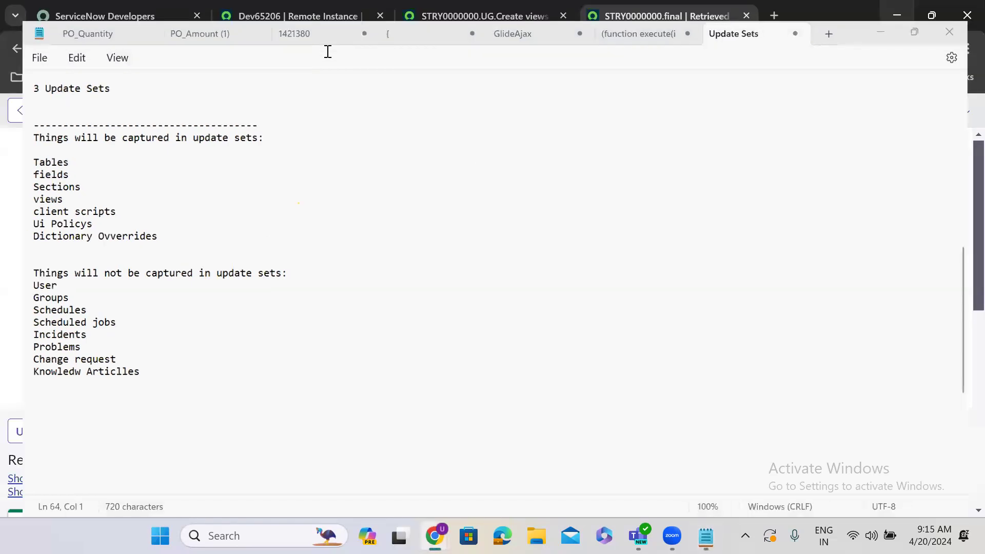
On the other instance, open Local Update Sets and start a new update set.
click(893, 20)
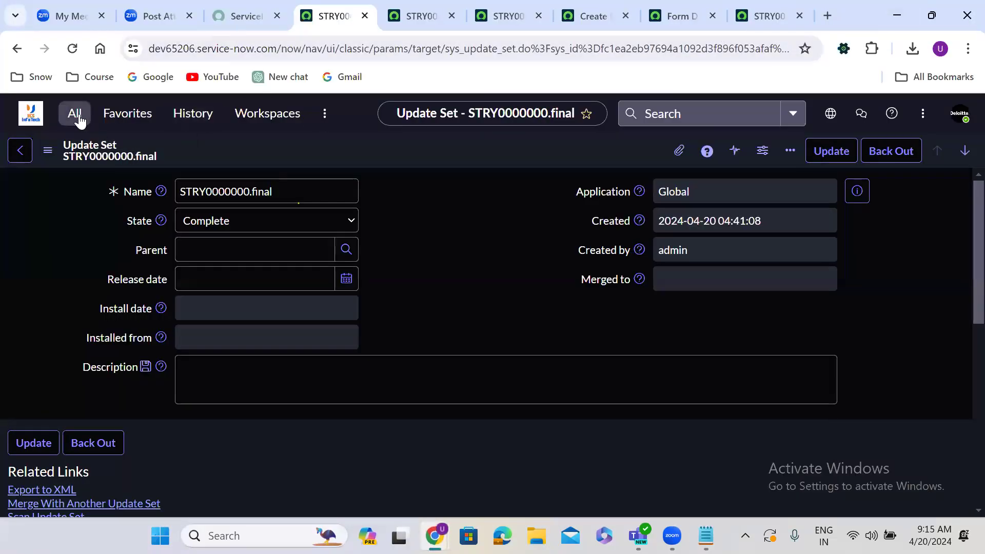
click(76, 114)
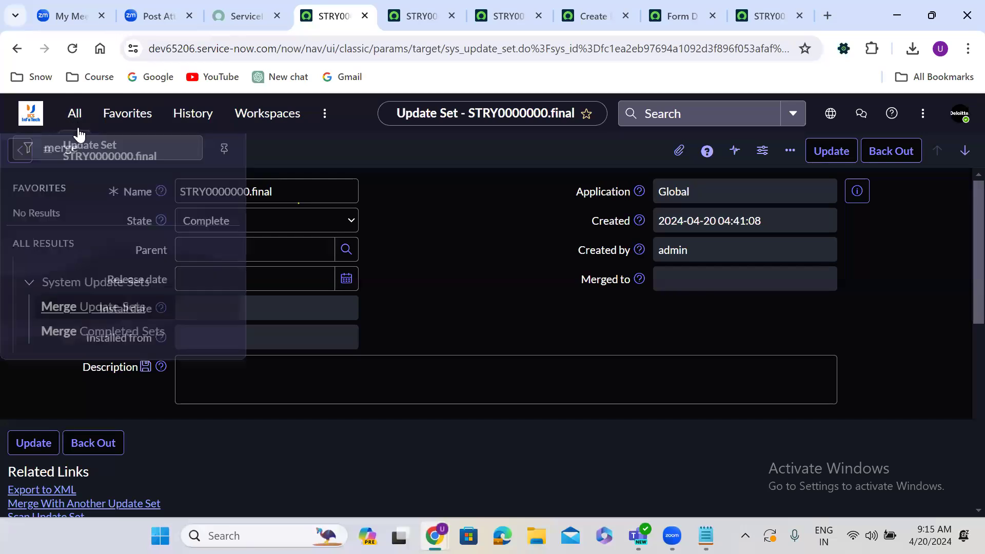
key(BackSpace)
text(local u)
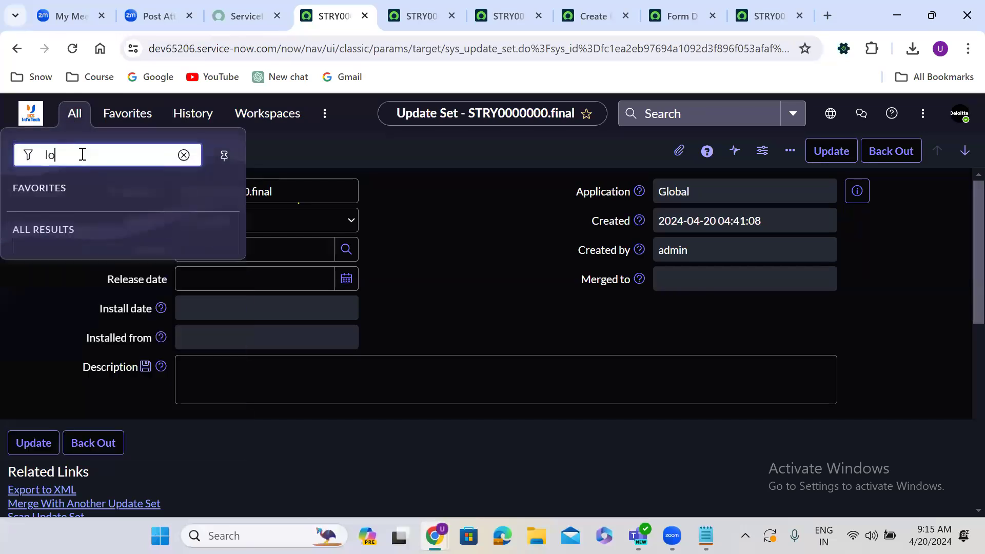
text(p)
click(82, 297)
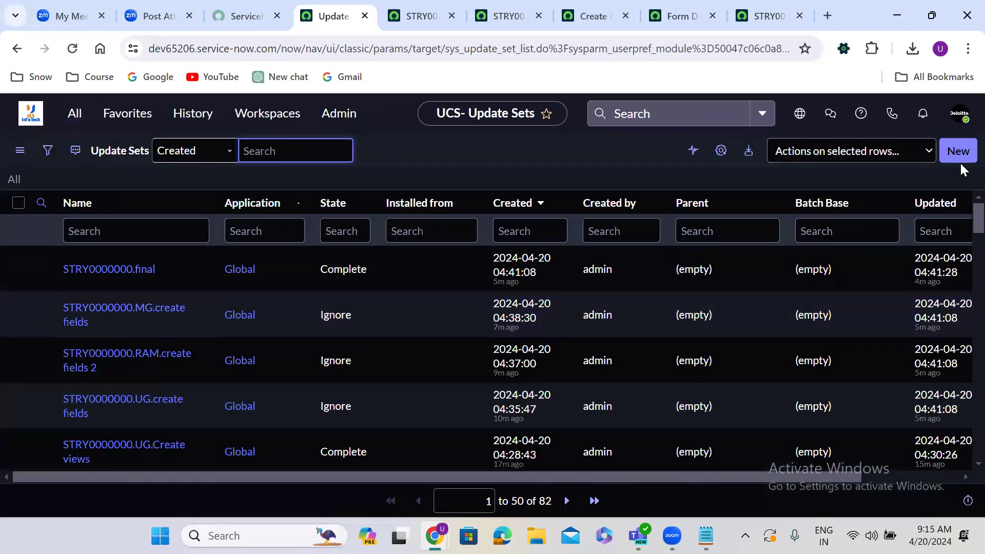
click(961, 147)
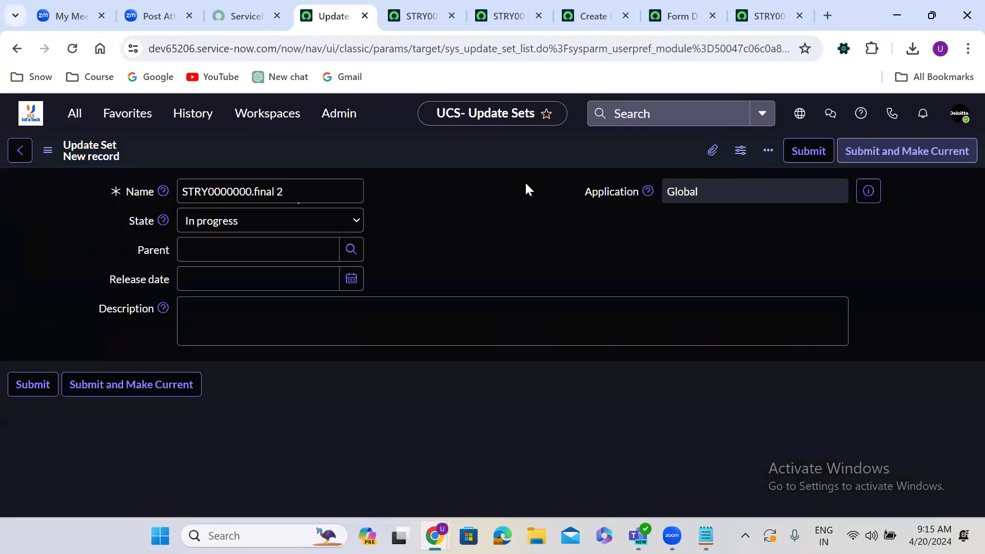
Name it STRY1234567 'create <user> user account', then submit it and make it current.
click(279, 191)
double_click(232, 191)
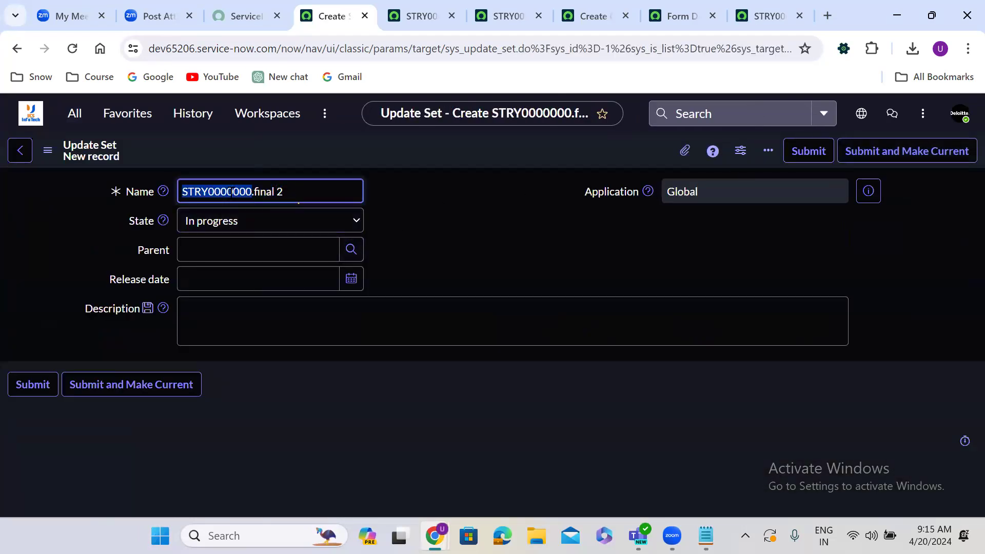
text(STRY1234567)
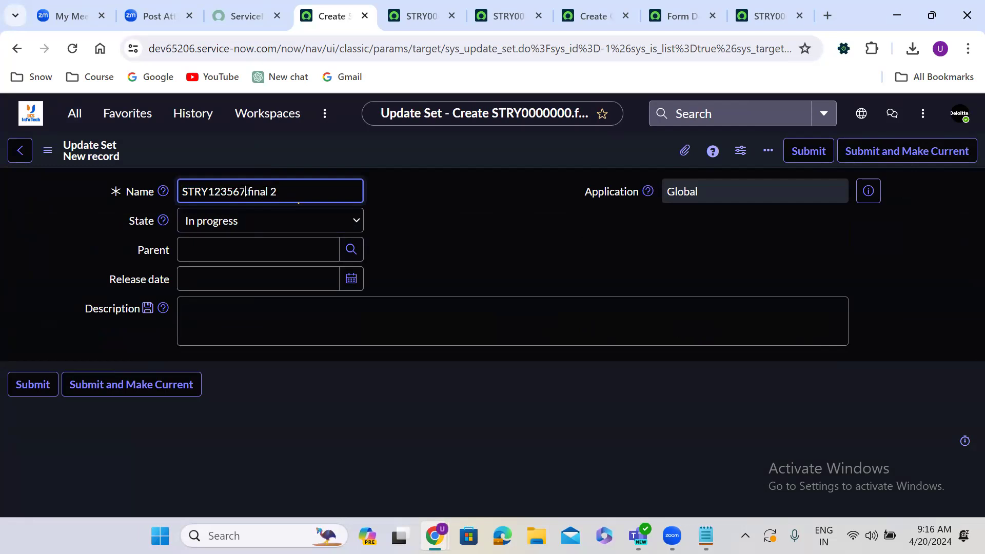
drag(248, 191, 362, 191)
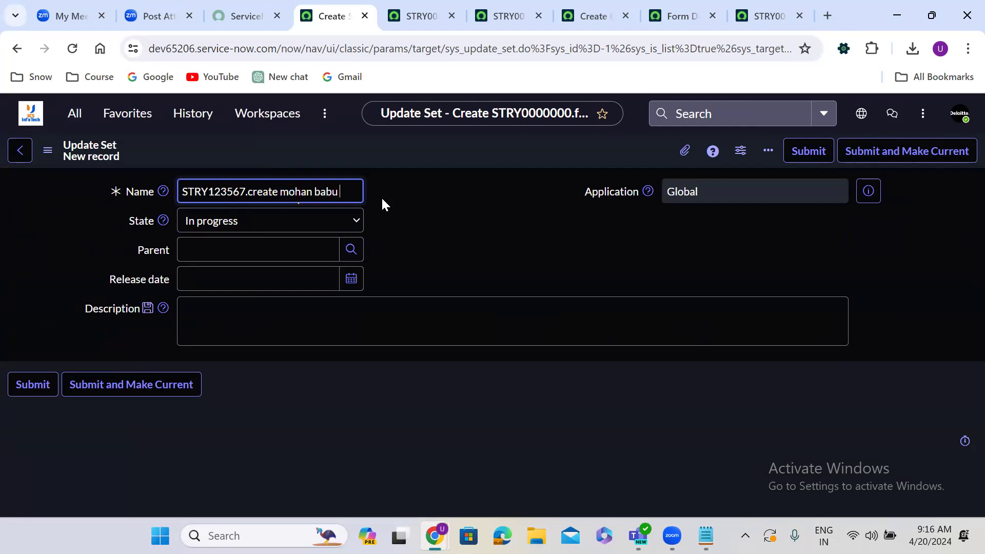
text( user accp)
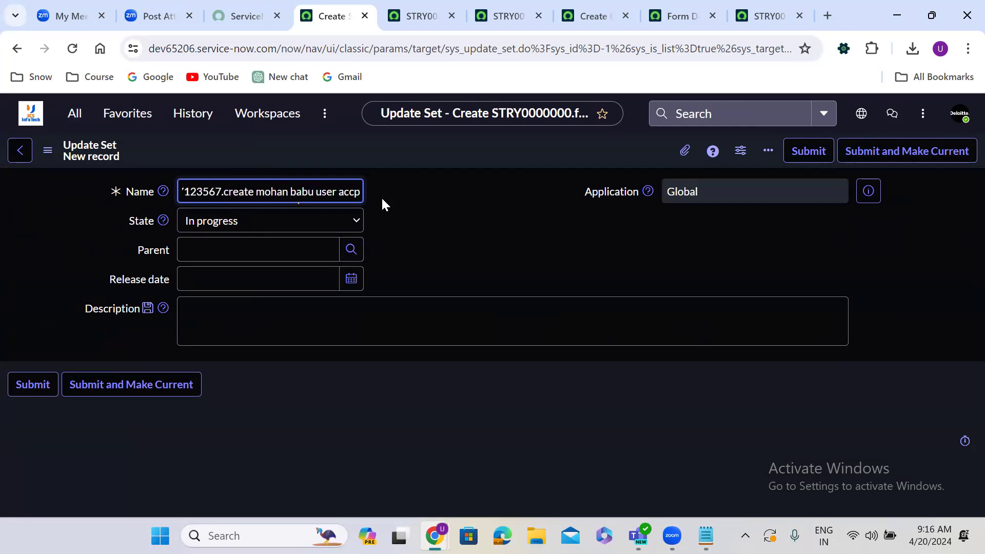
key(BackSpace)
text(ount)
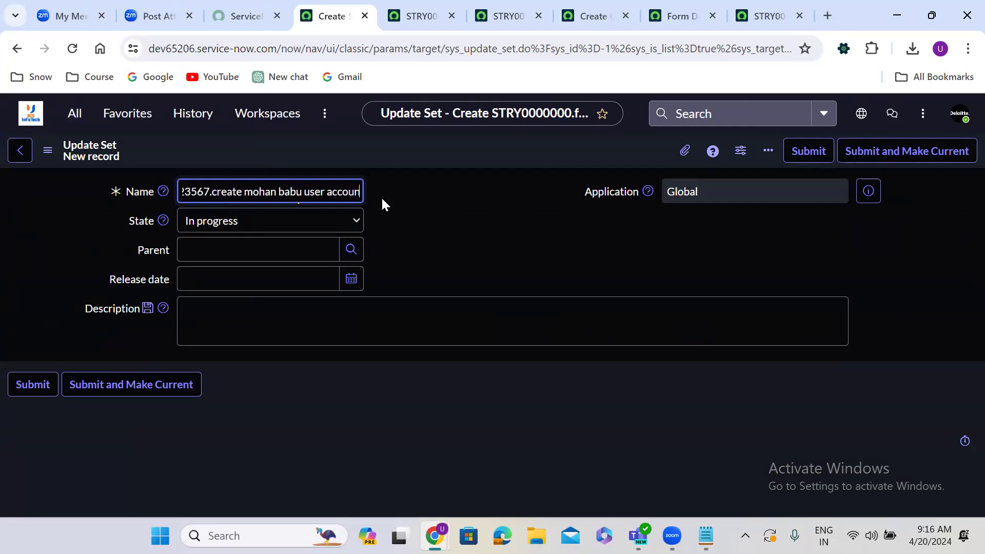
click(404, 245)
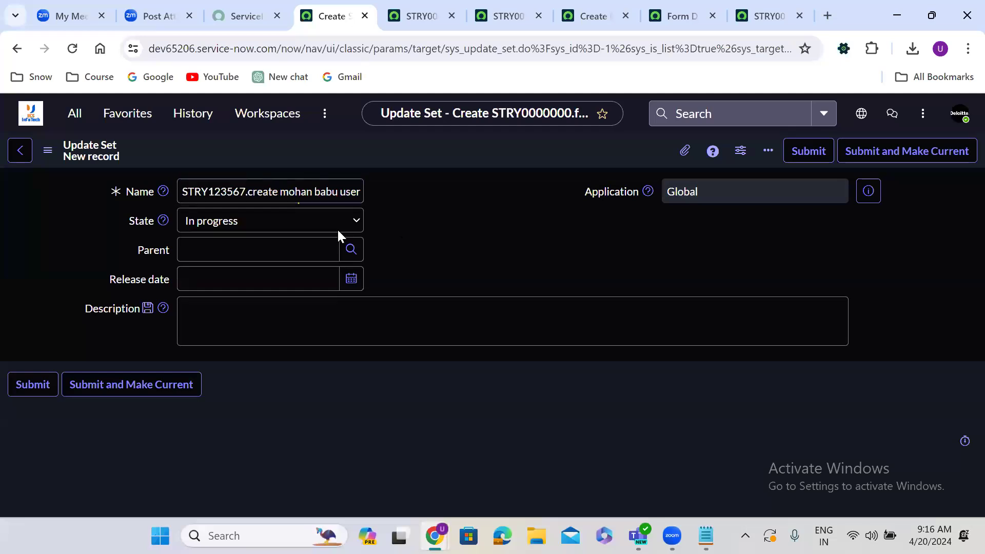
click(138, 390)
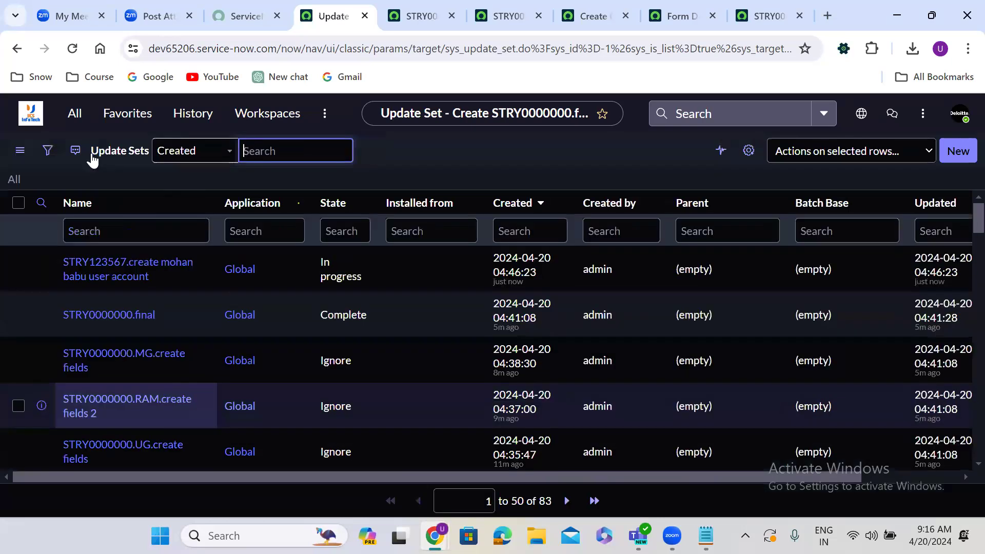
Open User Administration > Users in a new tab and start a new user record.
click(74, 125)
text(user ad)
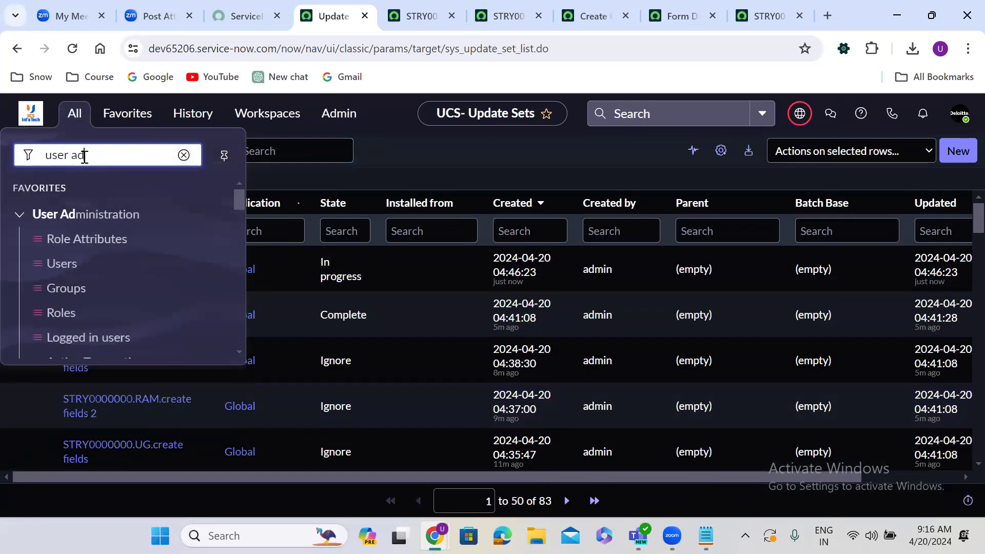
middle_click(73, 268)
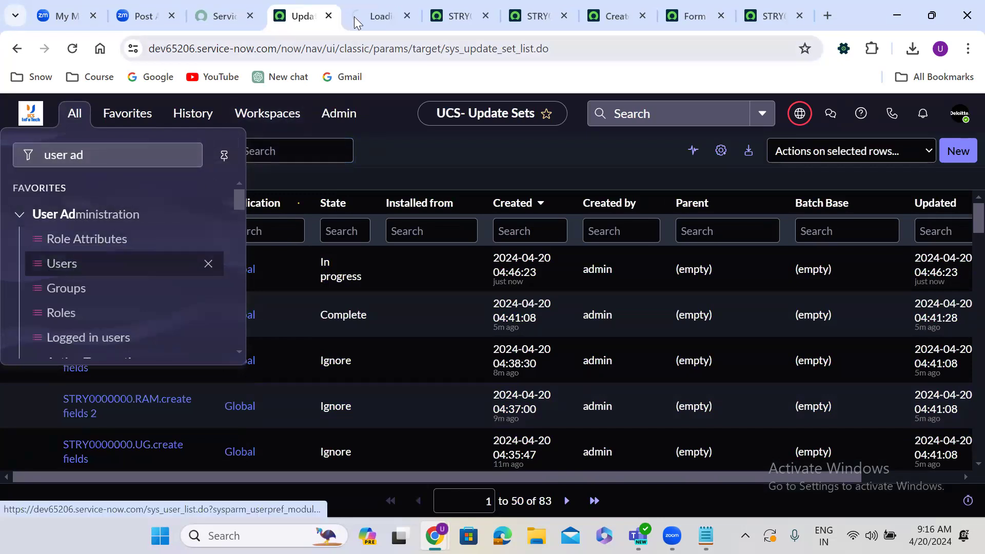
click(362, 13)
click(956, 111)
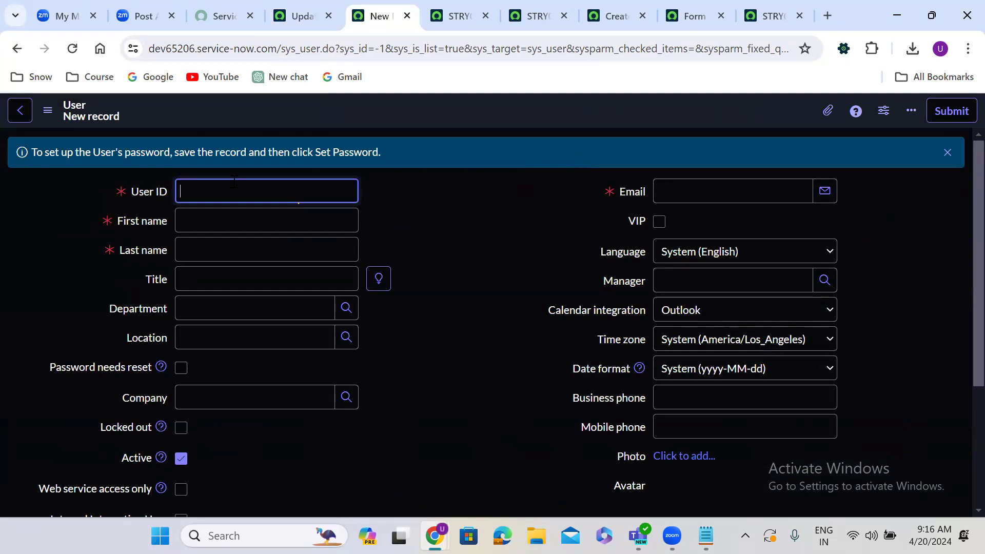
Enter the user's ID, first name, last name and e-mail address, then save the record.
click(237, 223)
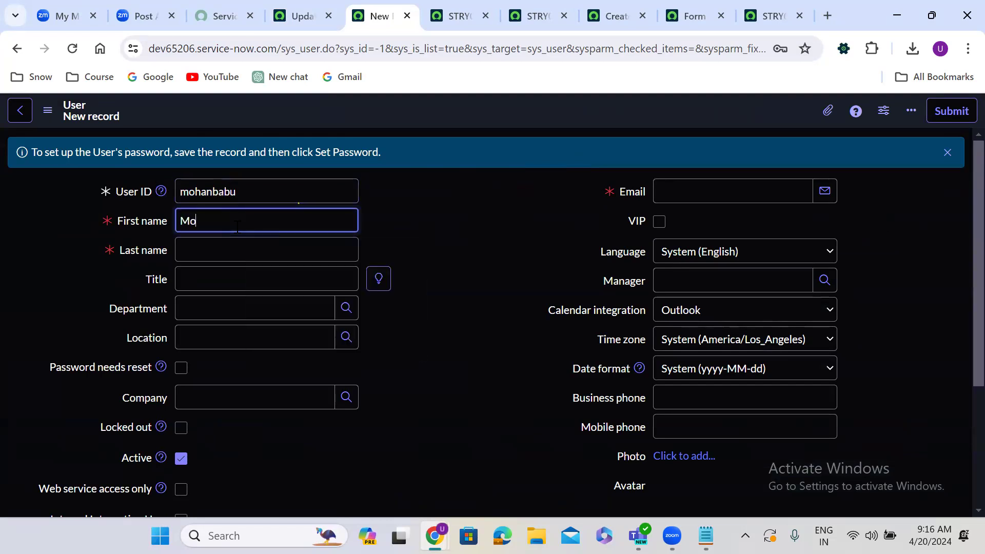
click(238, 250)
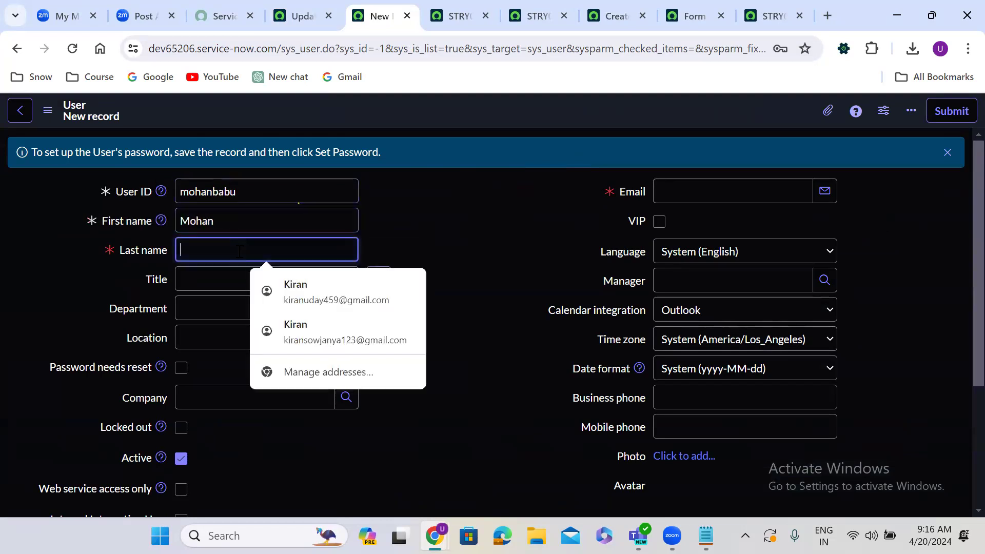
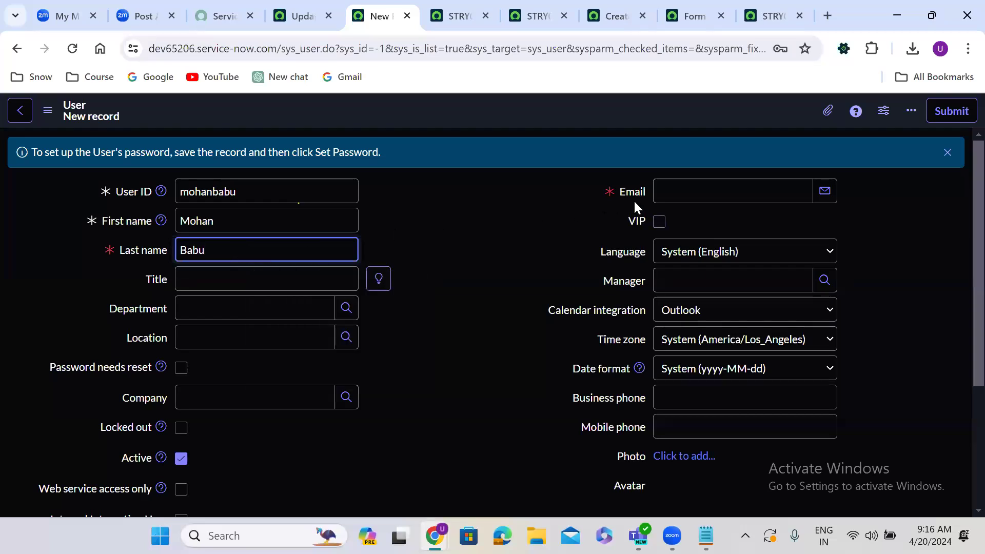
click(660, 190)
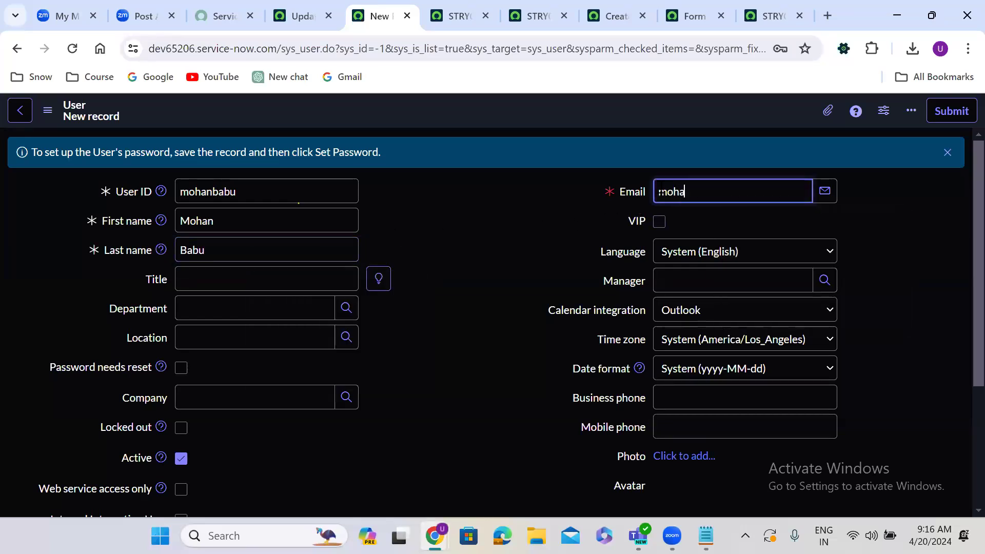
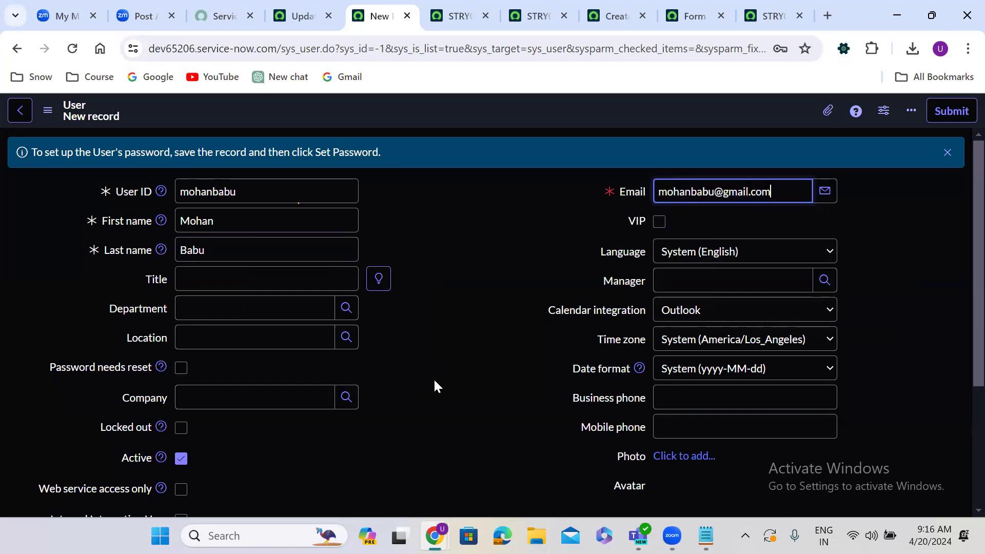
scroll(435, 384, down, 4)
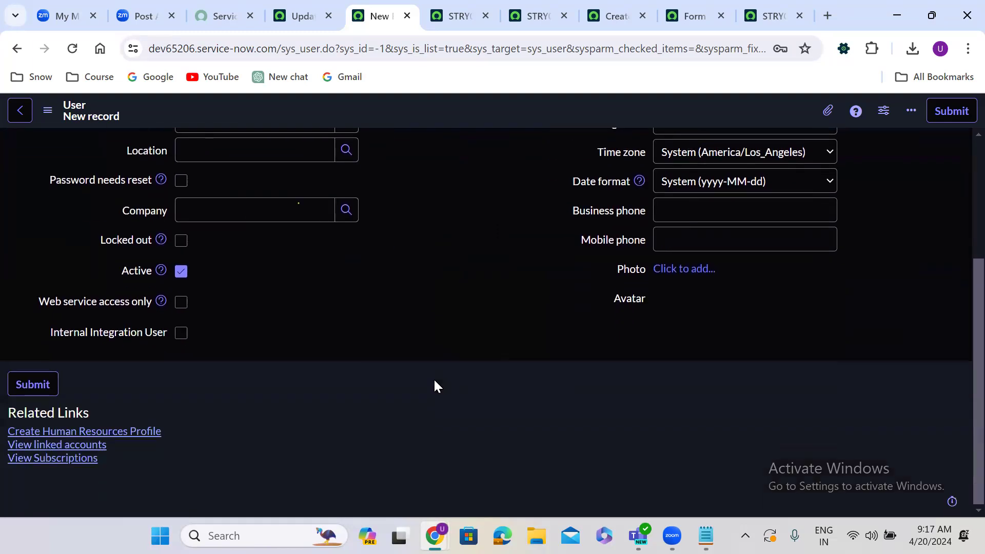
right_click(451, 101)
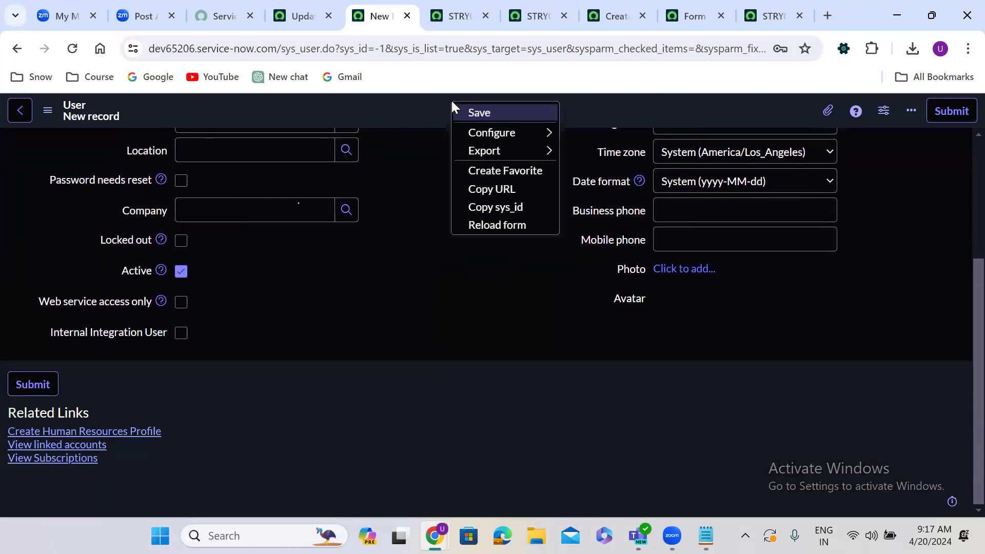
click(493, 115)
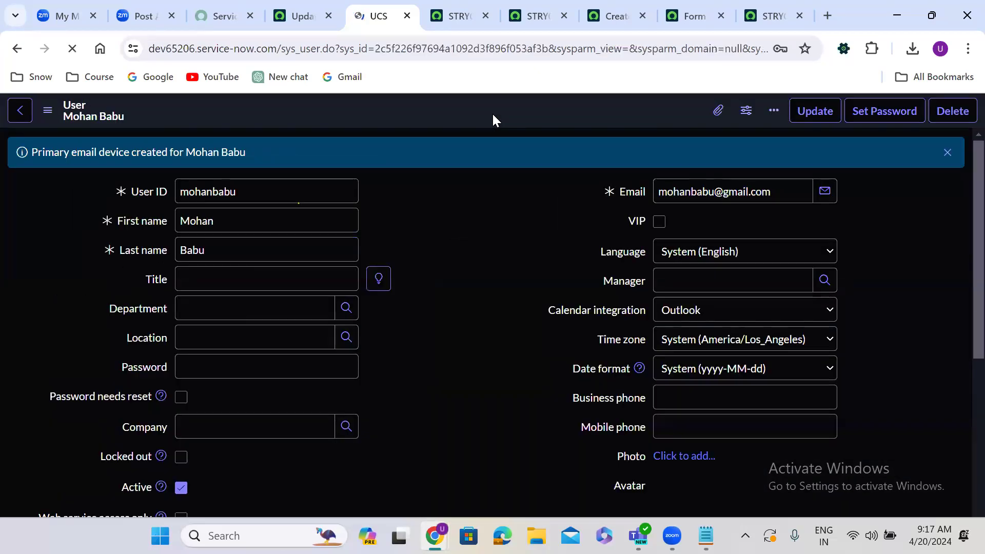
click(300, 16)
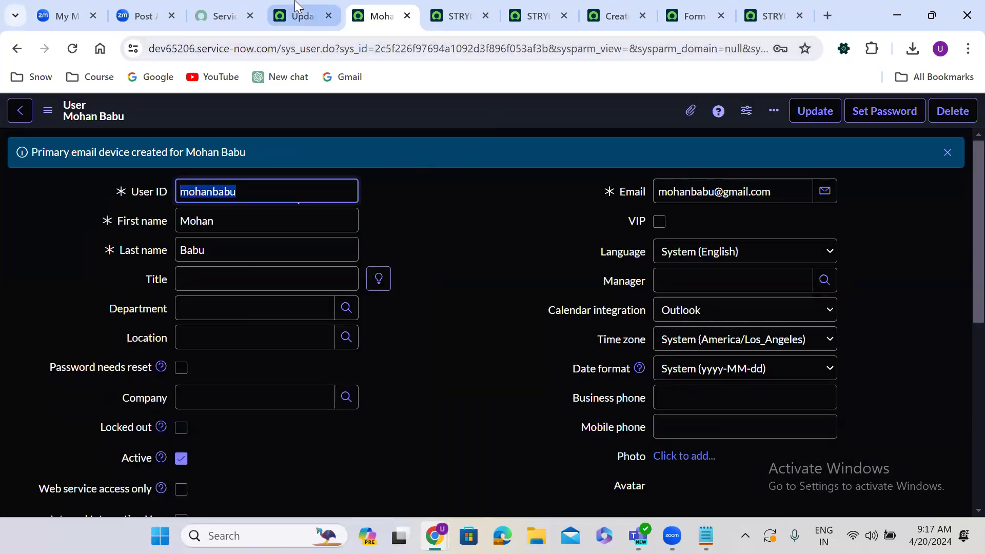
Open the STRY123567 update set and check its Customer Updates list, which is empty.
click(129, 278)
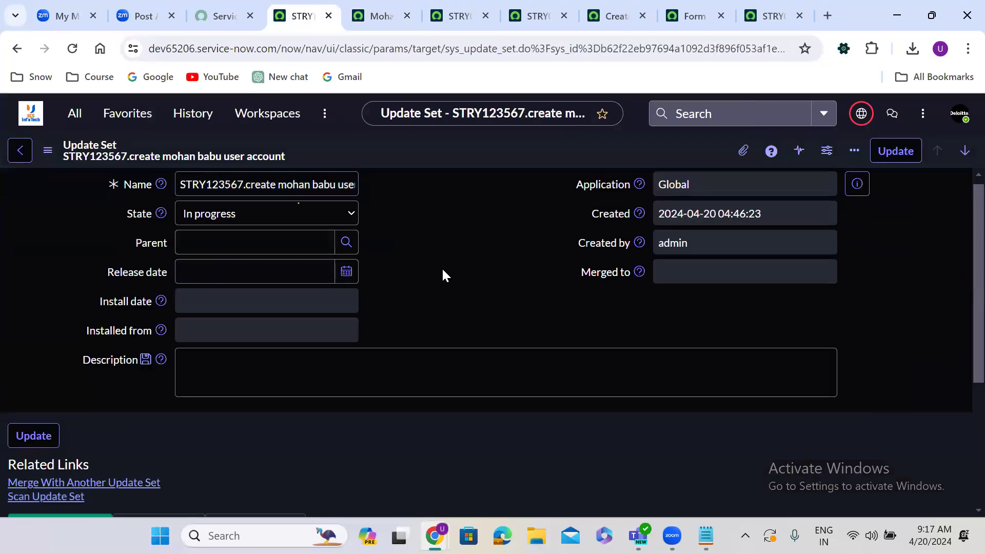
scroll(443, 275, down, 4)
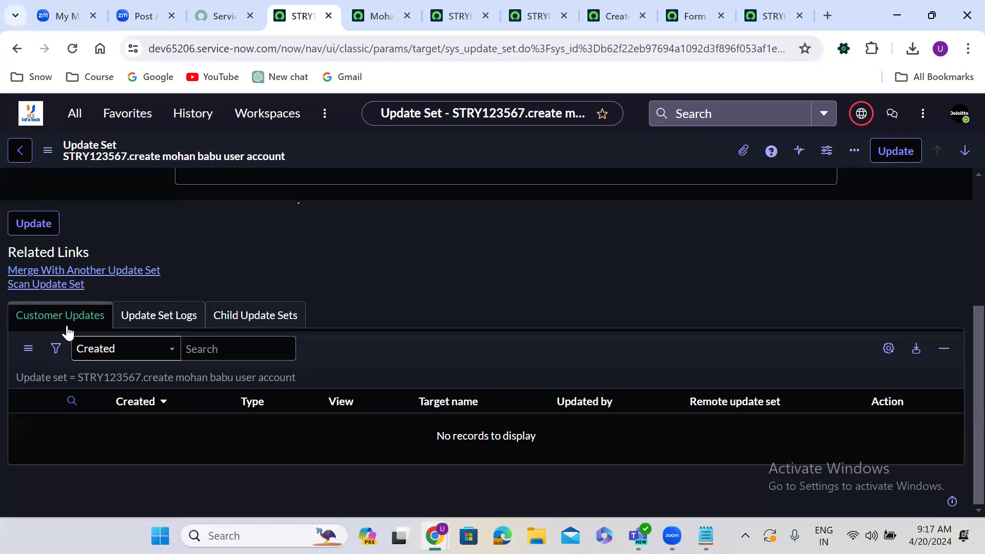
click(68, 332)
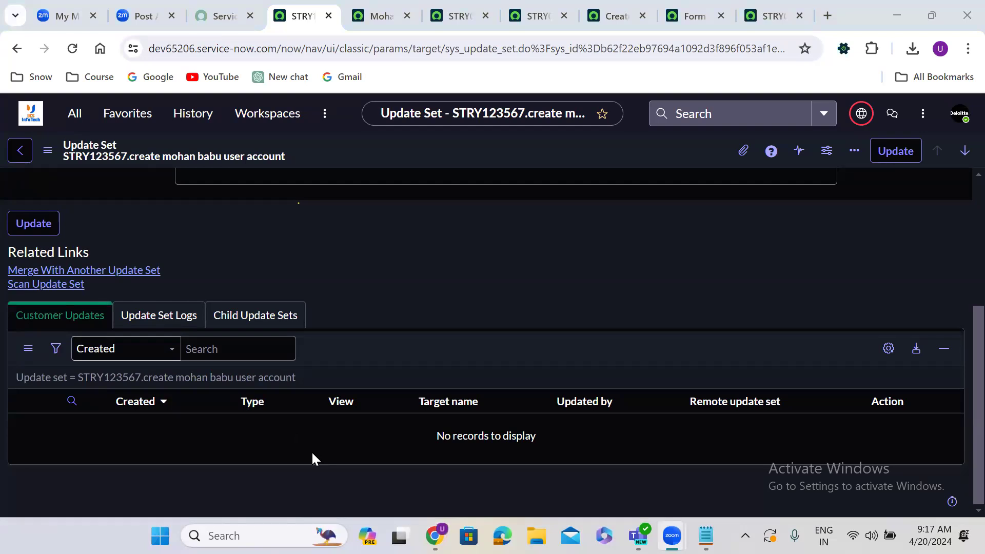
Open the incident list via incident.LIST and start a new incident.
click(75, 113)
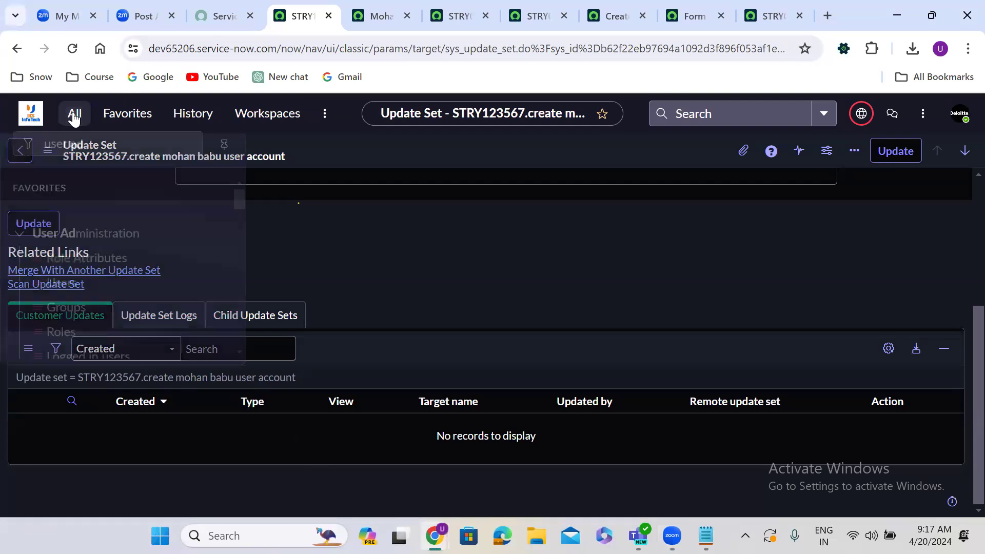
text(in)
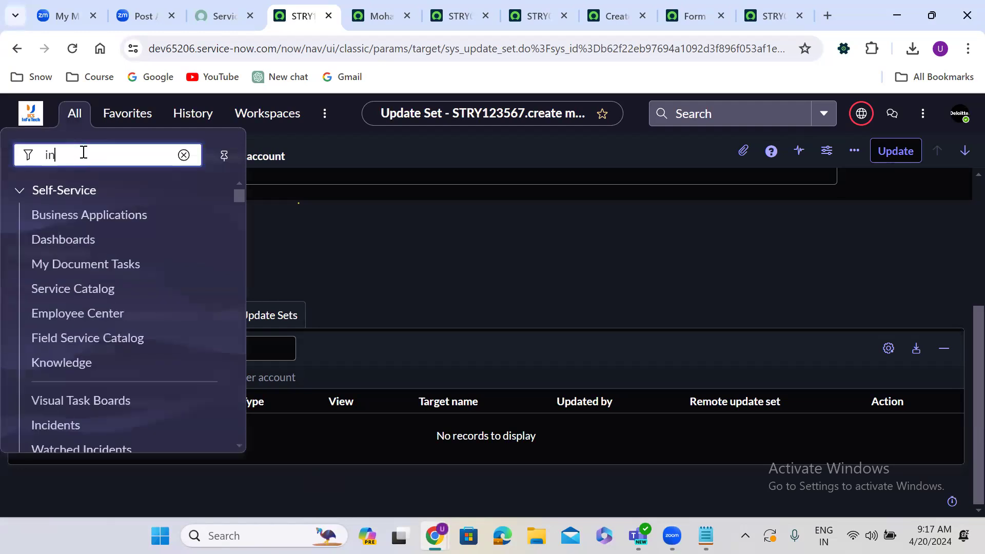
text(cident)
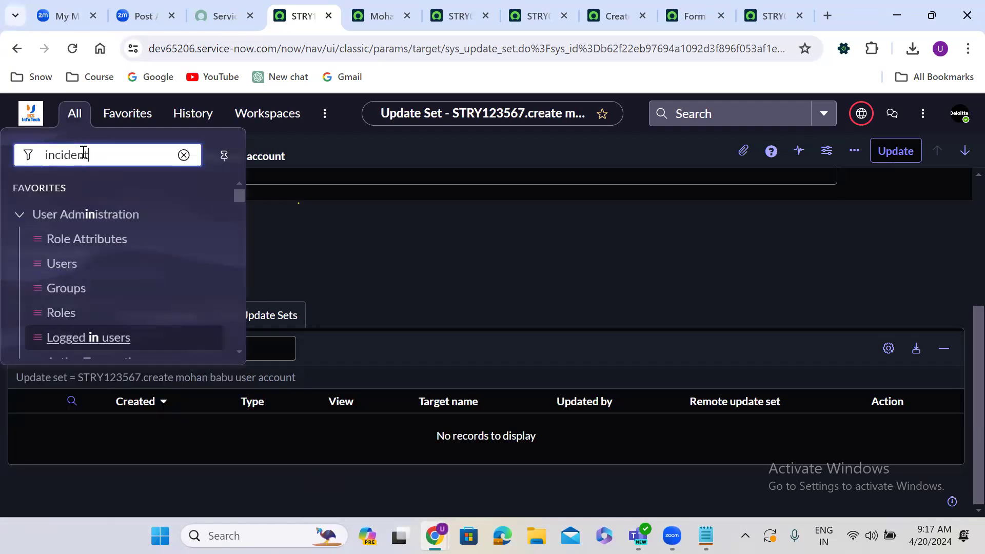
text(.LIST)
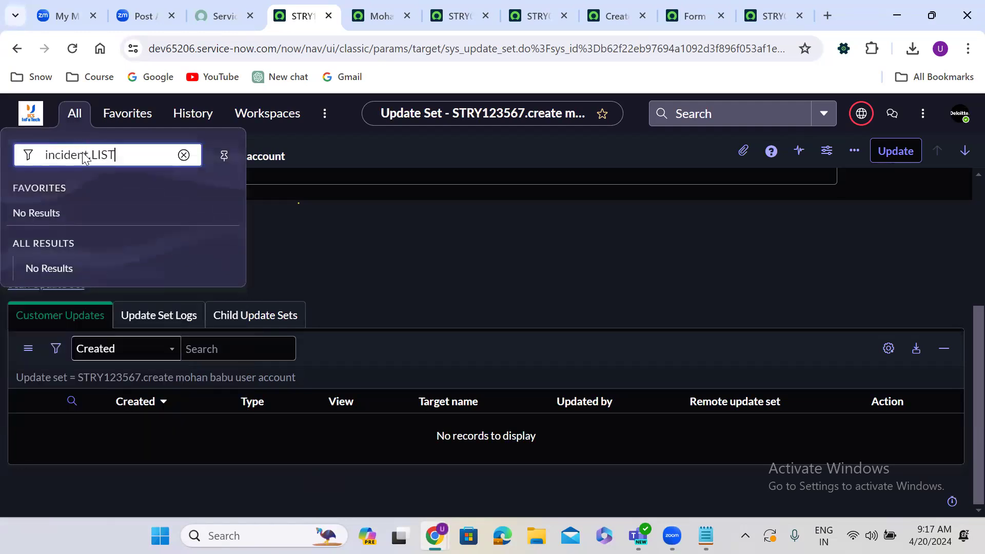
key(Return)
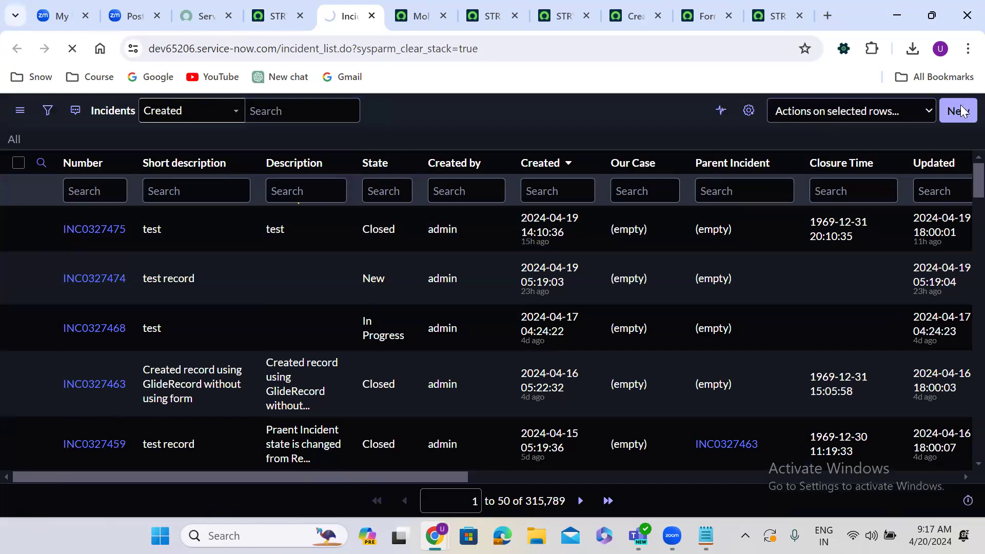
click(961, 111)
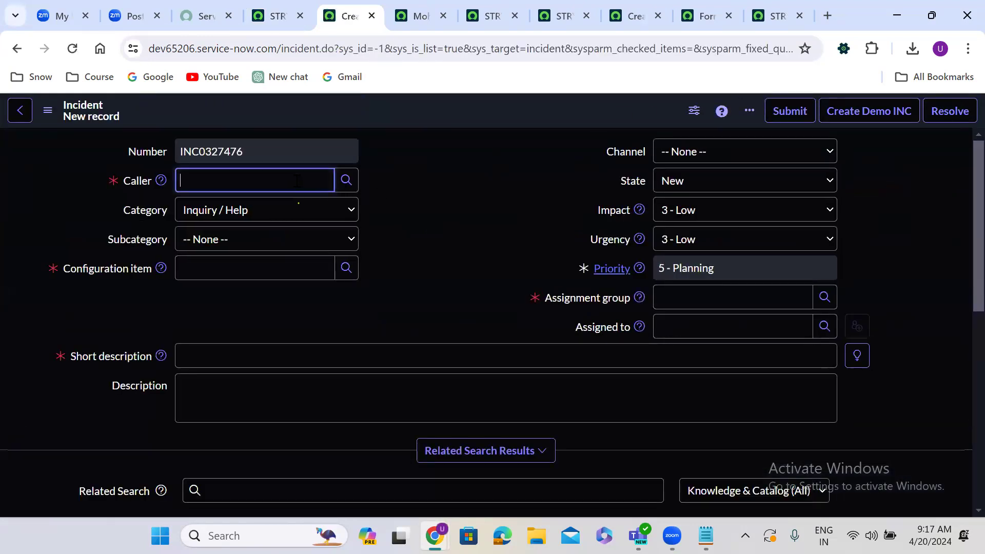
Set a caller, CI *BOW-IBM, group Develops Admin Team, short description 'test', and save INC0327476.
click(253, 318)
click(211, 266)
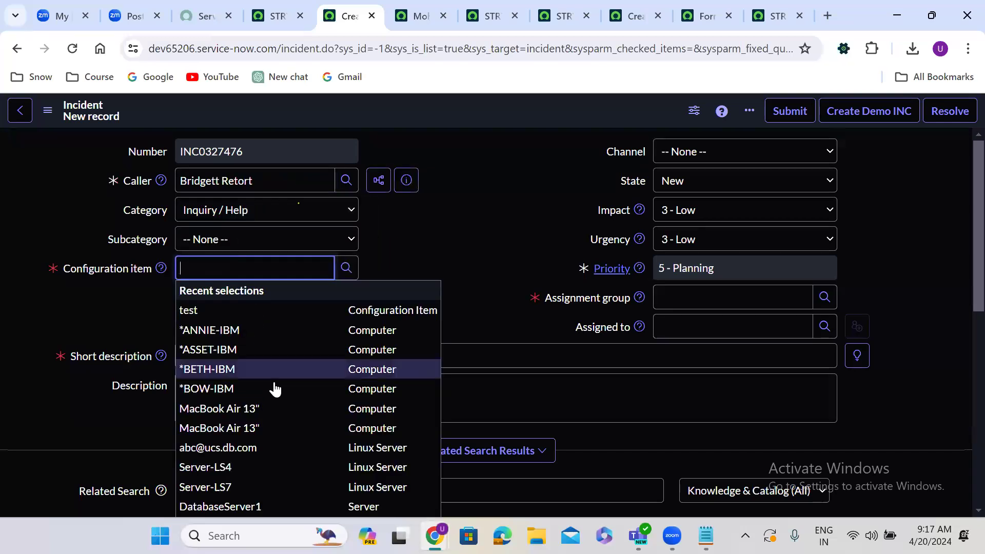
click(273, 385)
click(693, 306)
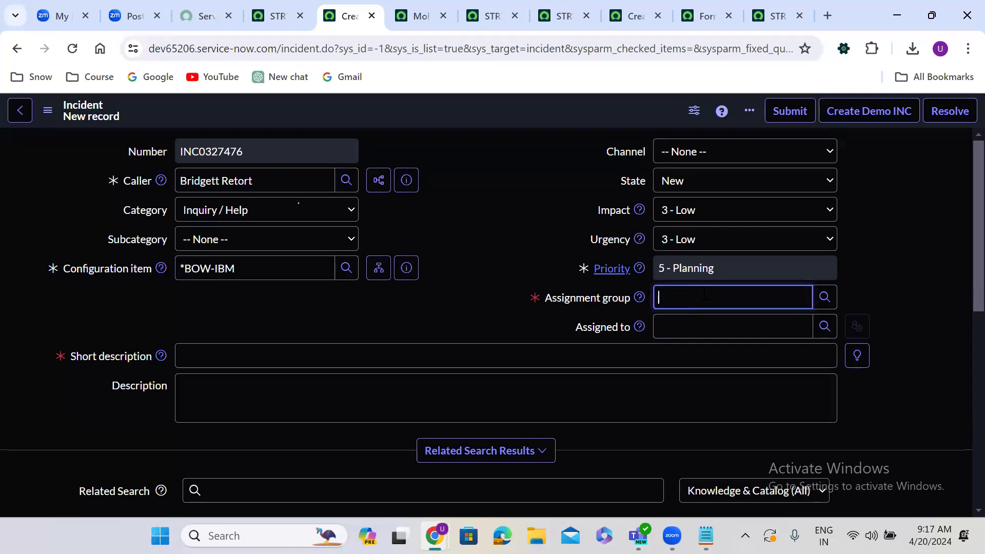
click(698, 409)
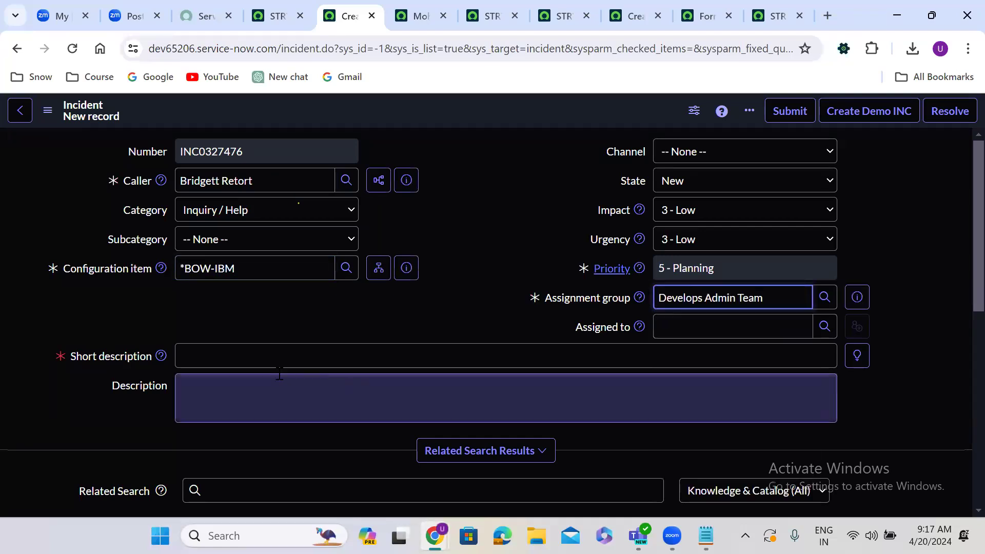
click(269, 361)
text(test)
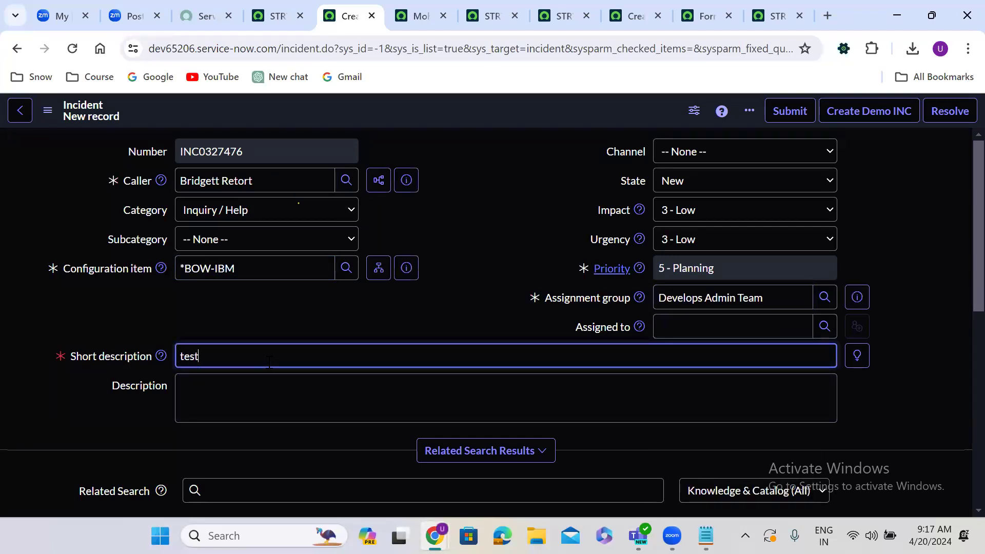
right_click(410, 116)
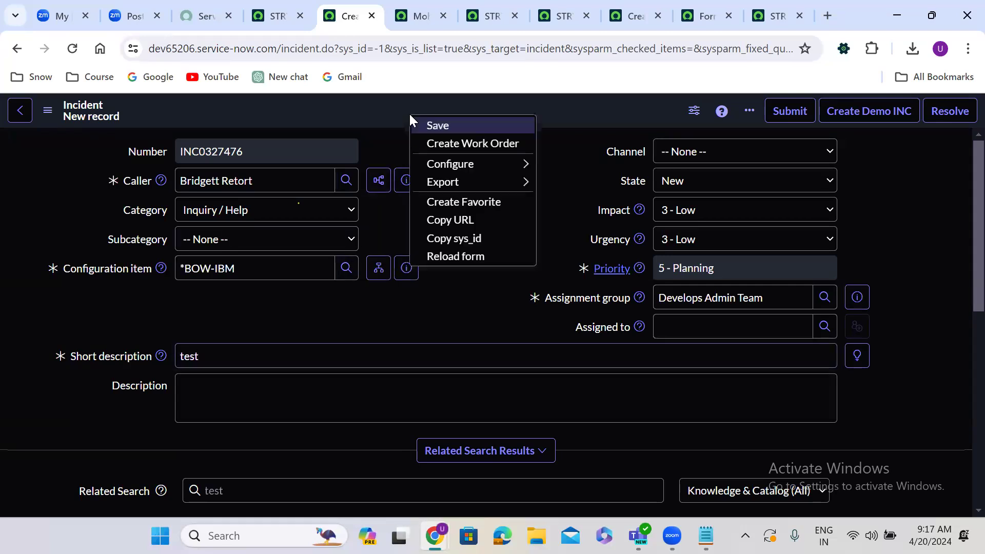
click(457, 127)
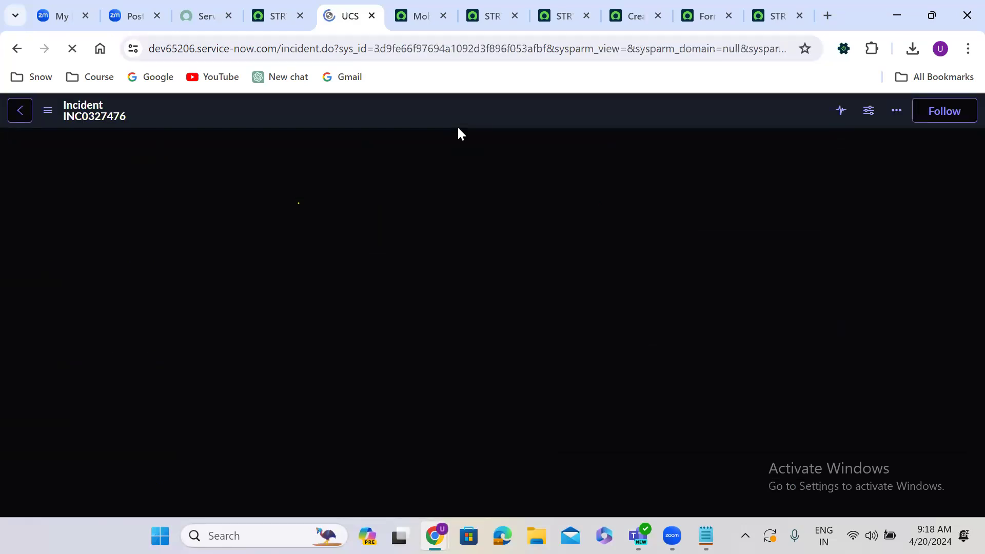
Return to the update set page and reload it to recheck its captured updates.
click(274, 16)
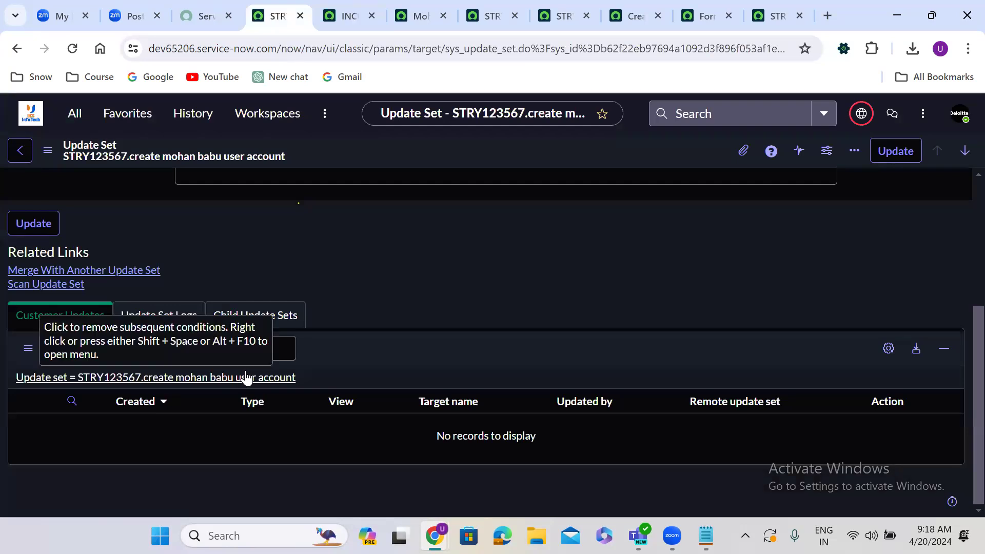
click(246, 377)
click(623, 199)
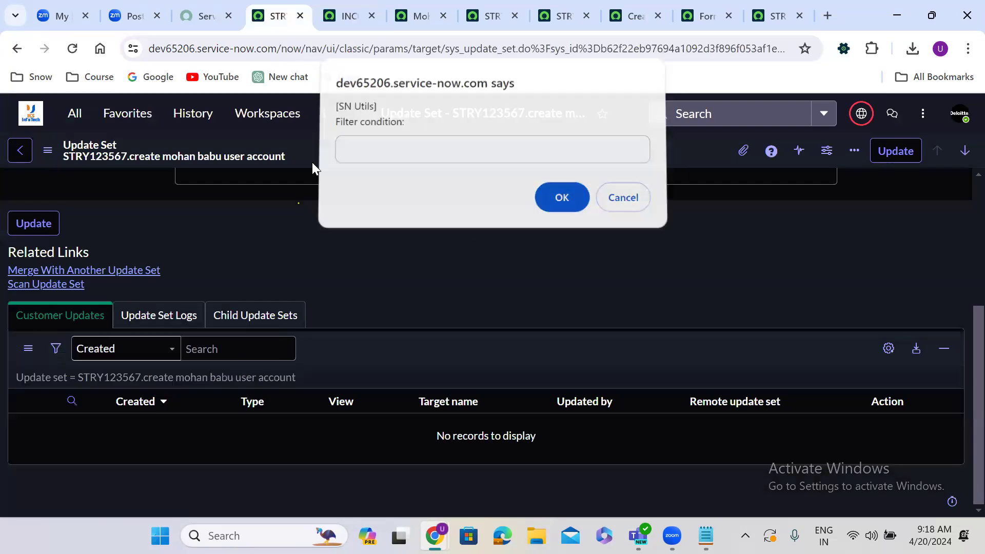
click(72, 49)
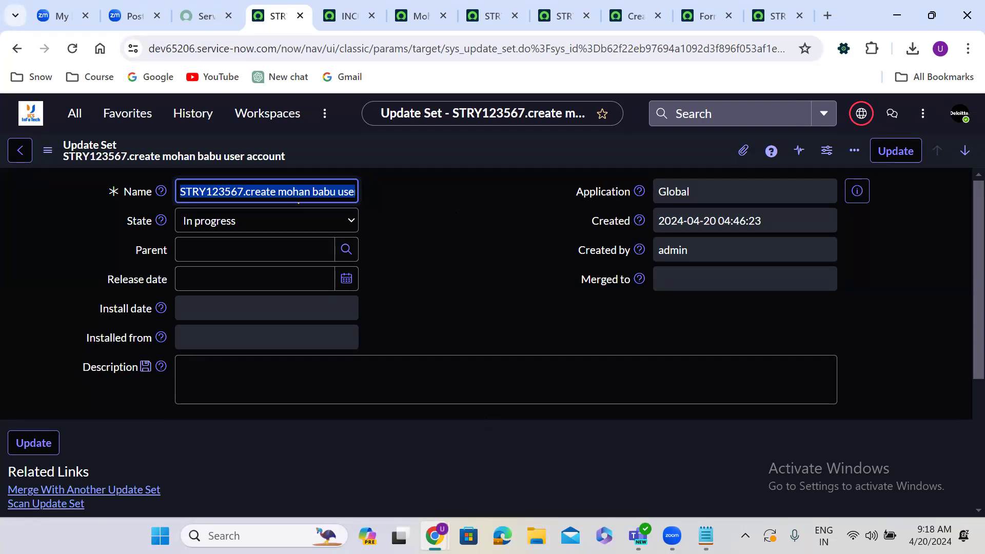
Review the second instance's retrieved update sets and the notes, then return to the new user record.
key(alt+Tab)
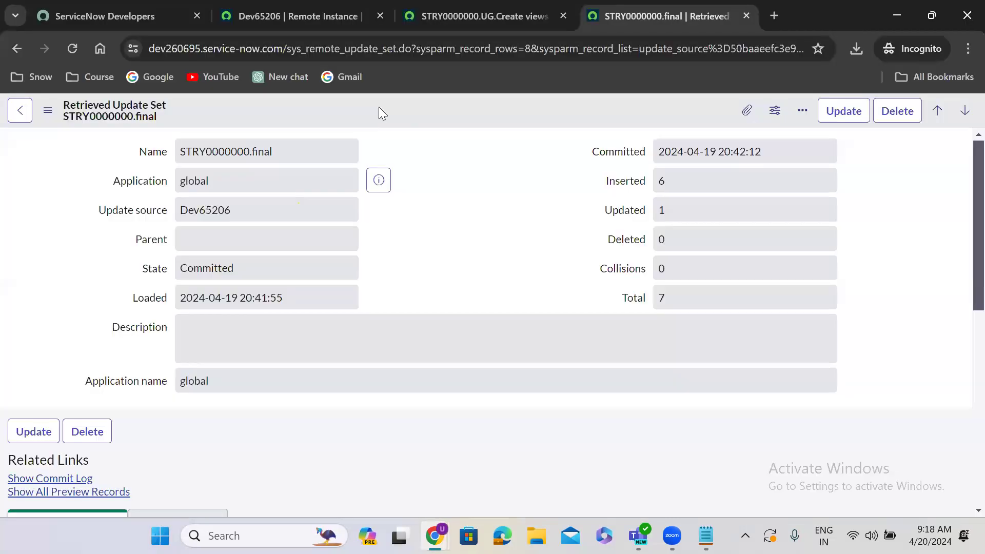
click(319, 21)
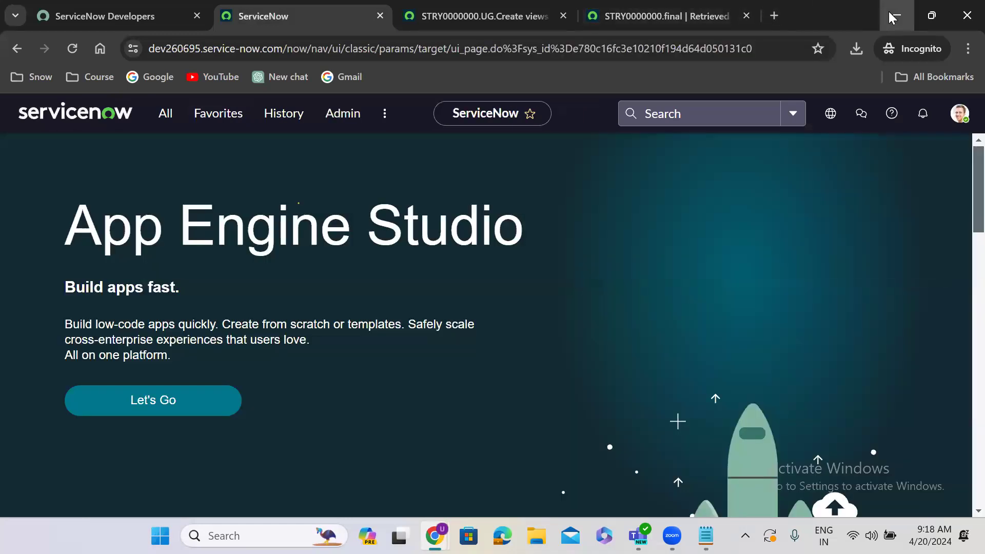
click(892, 17)
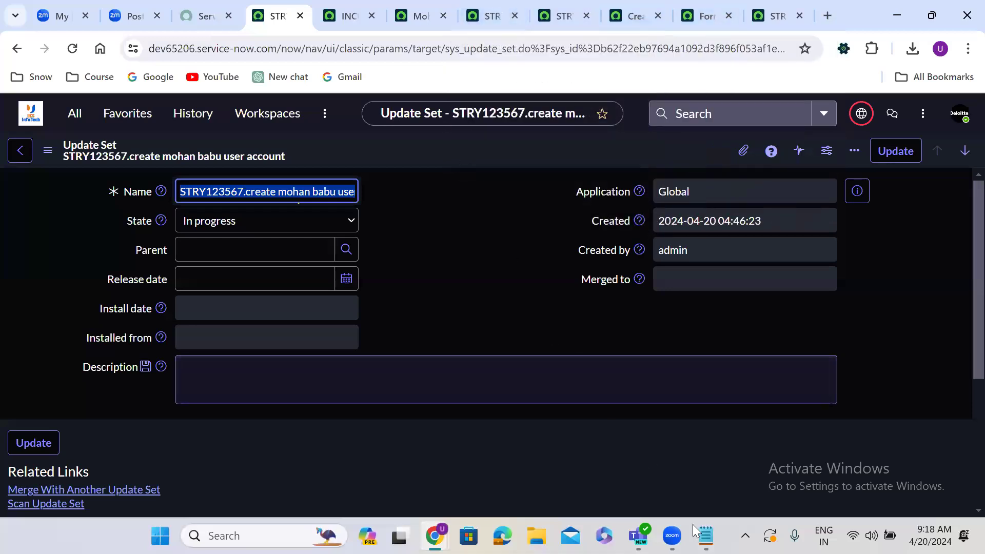
click(706, 535)
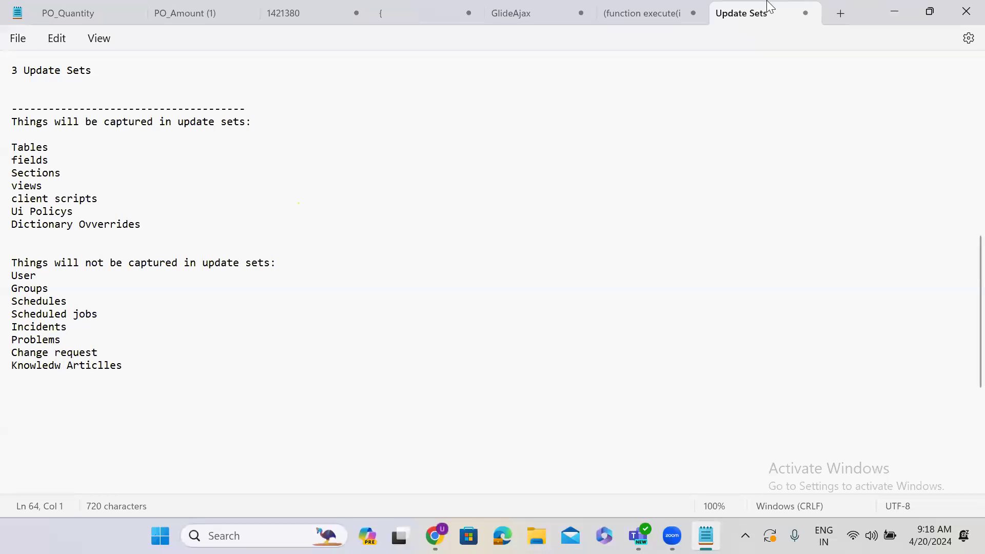
click(897, 12)
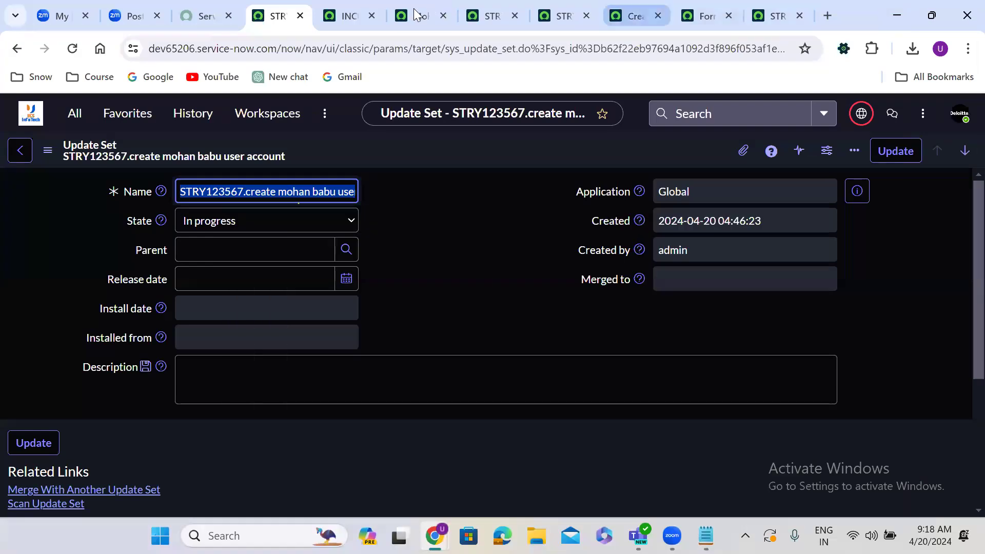
click(448, 9)
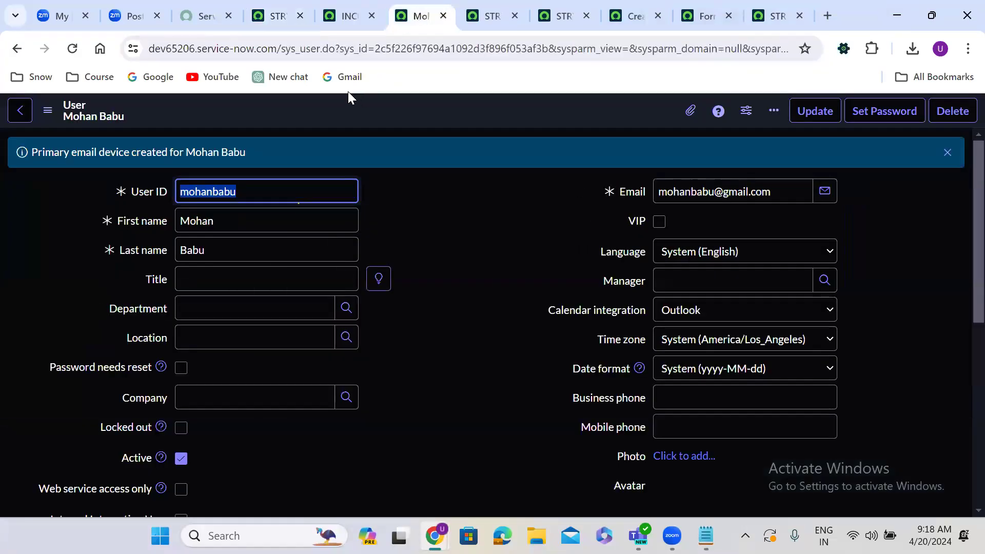
Export the new user record as XML, saving sys_user_2c5f226f97694a1092d3f896f053af3b.xml to Downloads.
right_click(341, 113)
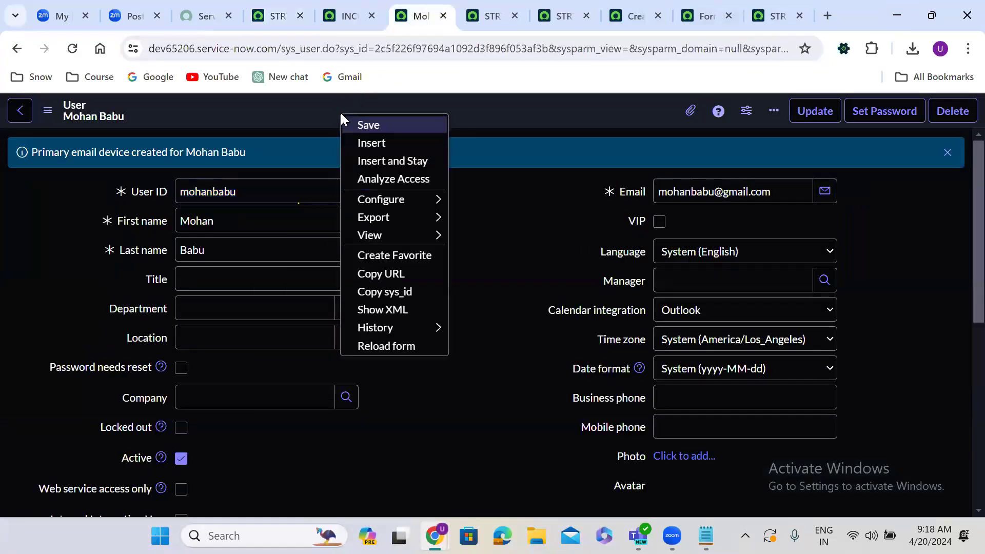
mouse_move(371, 219)
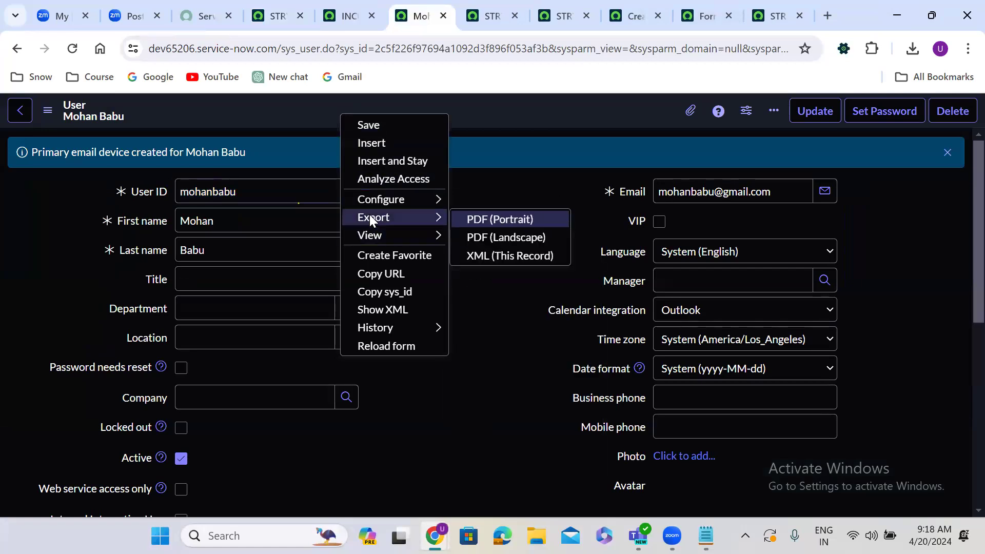
click(509, 253)
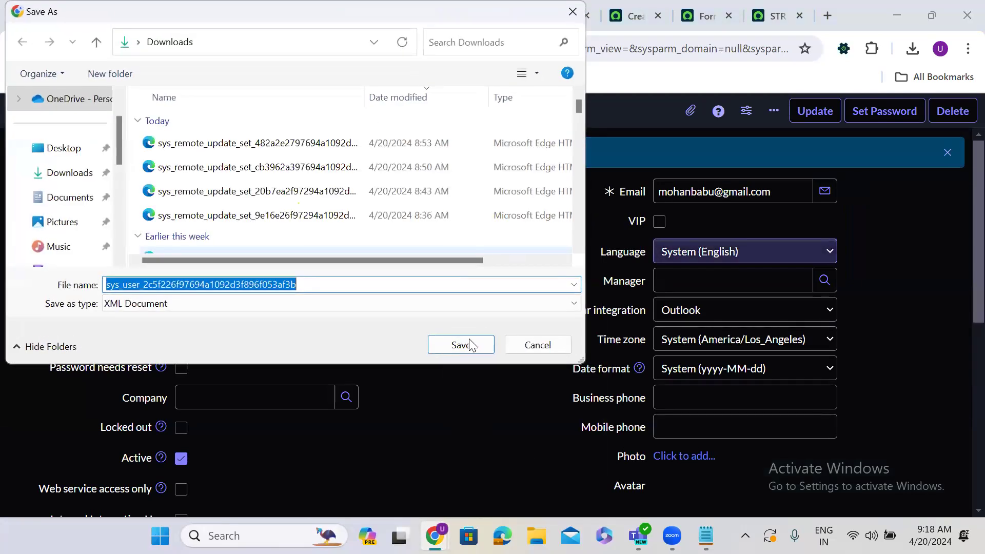
click(458, 344)
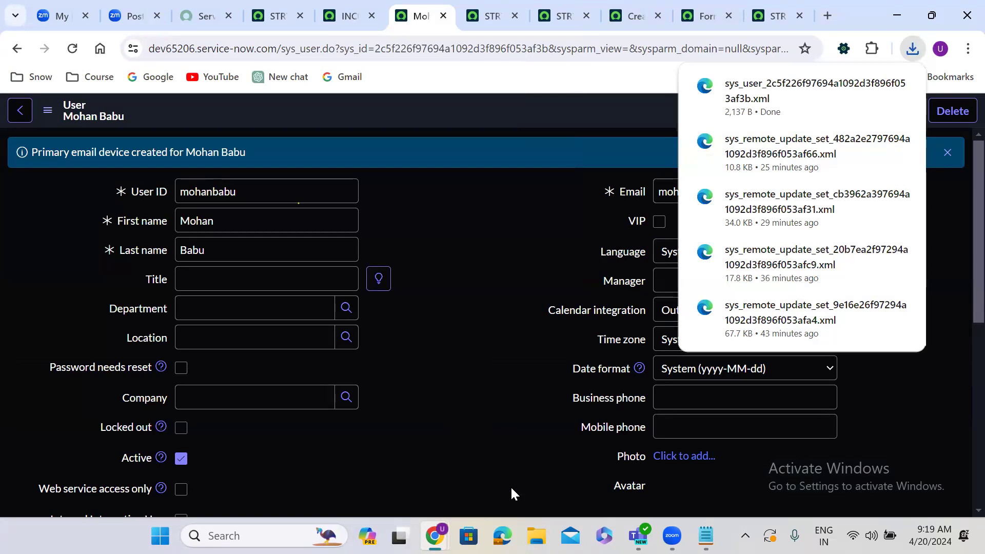
Open the Users list under User Administration on the second (incognito) instance.
mouse_move(435, 535)
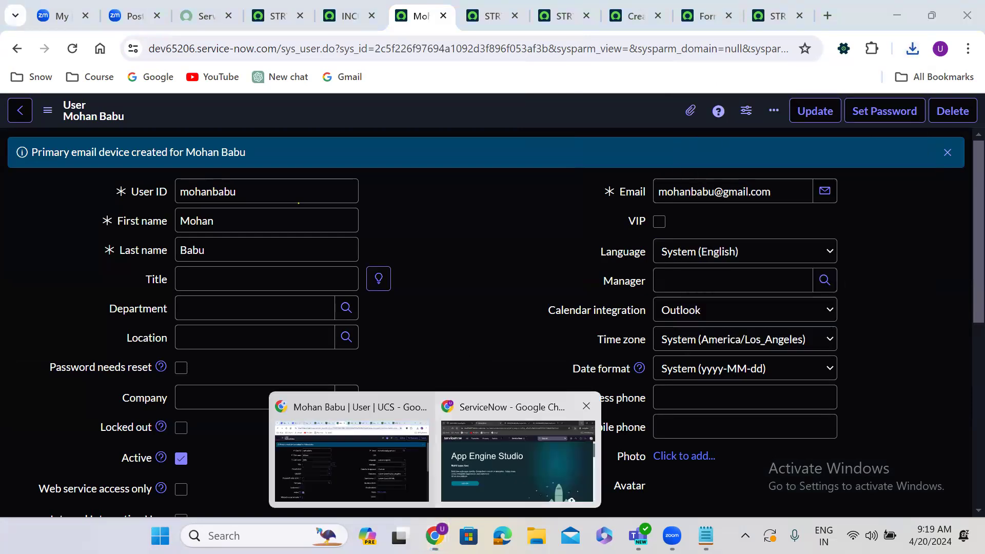
click(516, 457)
click(168, 113)
double_click(167, 153)
key(ctrl+a)
text(u)
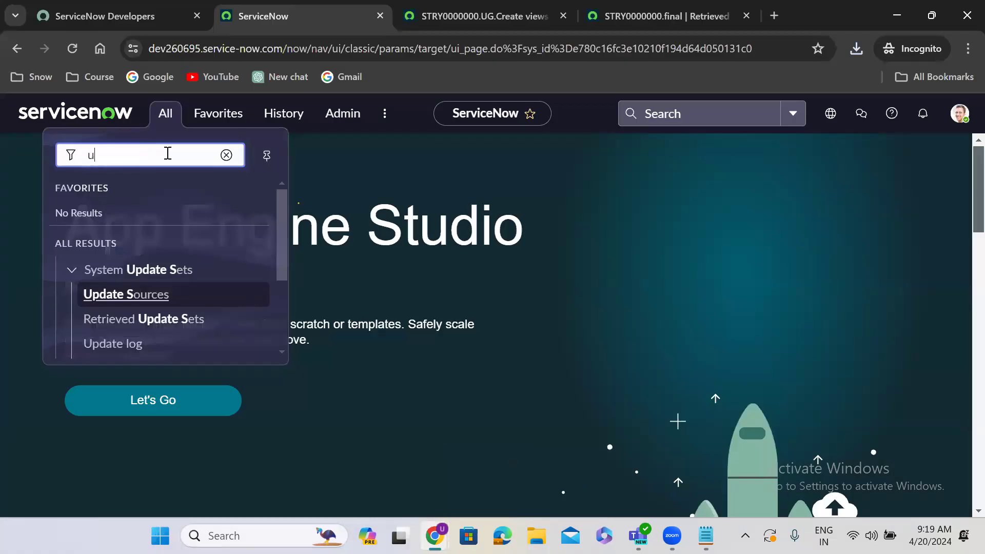
text(ser ad)
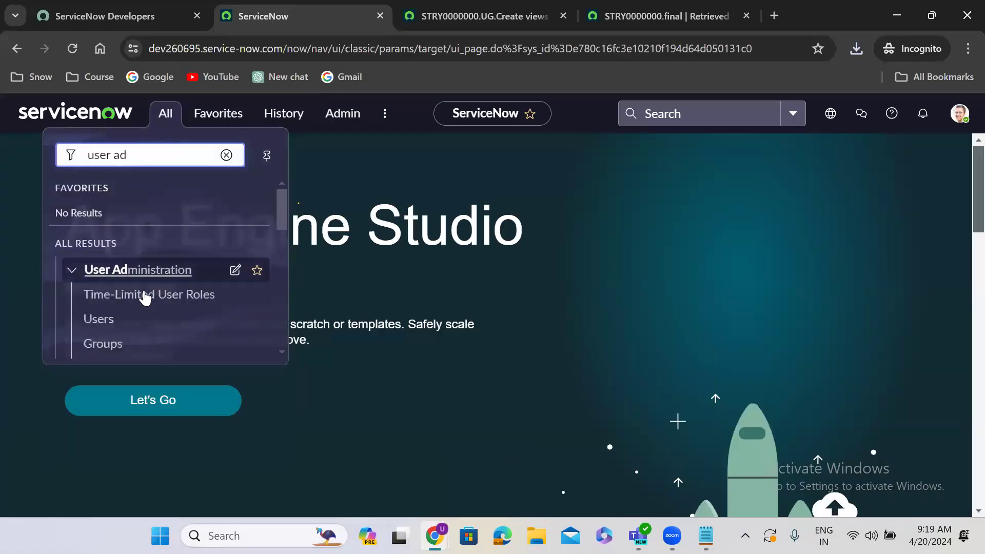
click(108, 326)
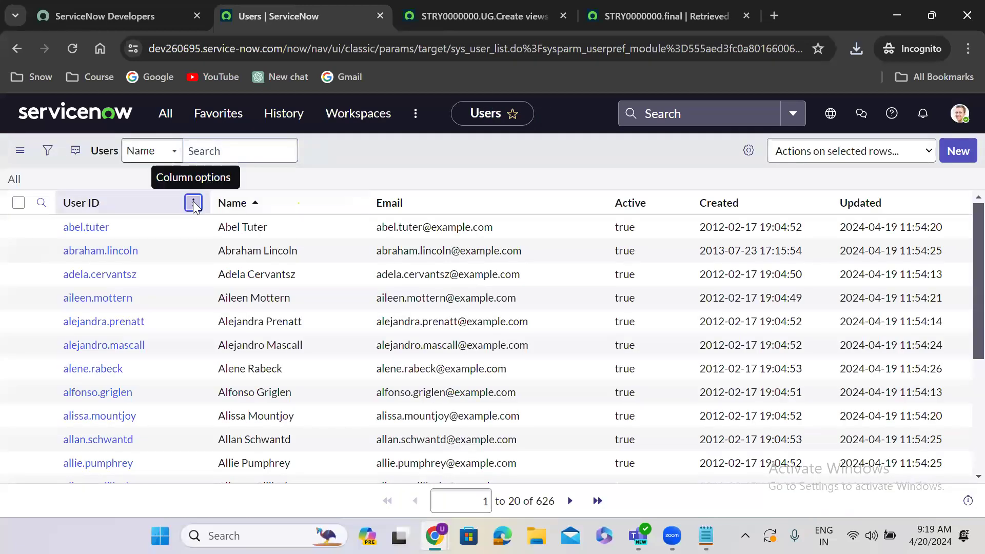
Import the exported sys_user XML file into the Users list.
click(194, 204)
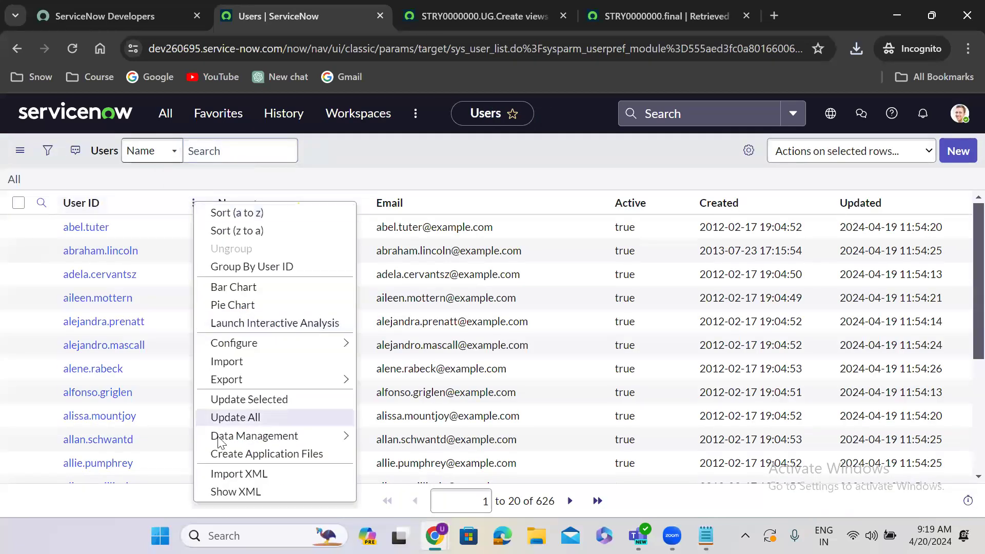
click(252, 475)
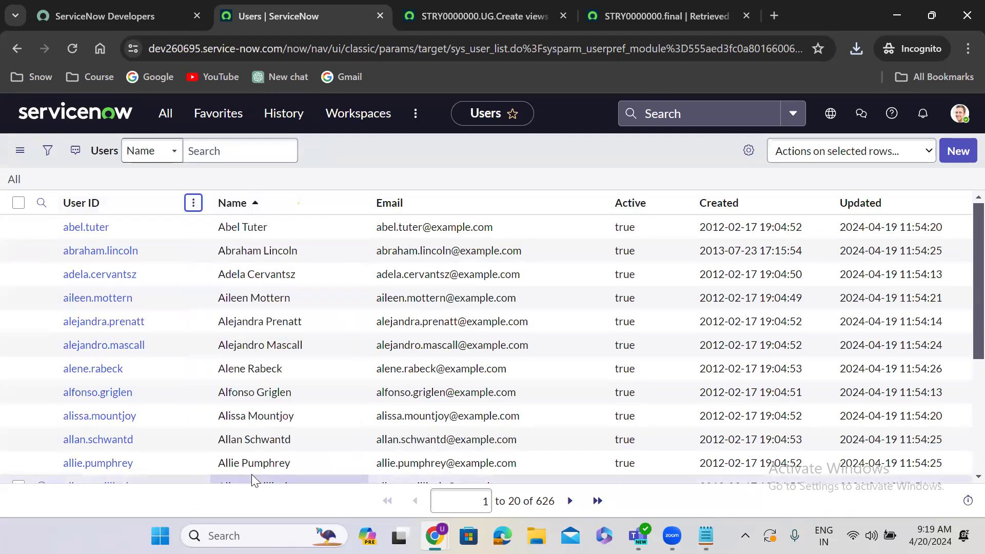
click(370, 239)
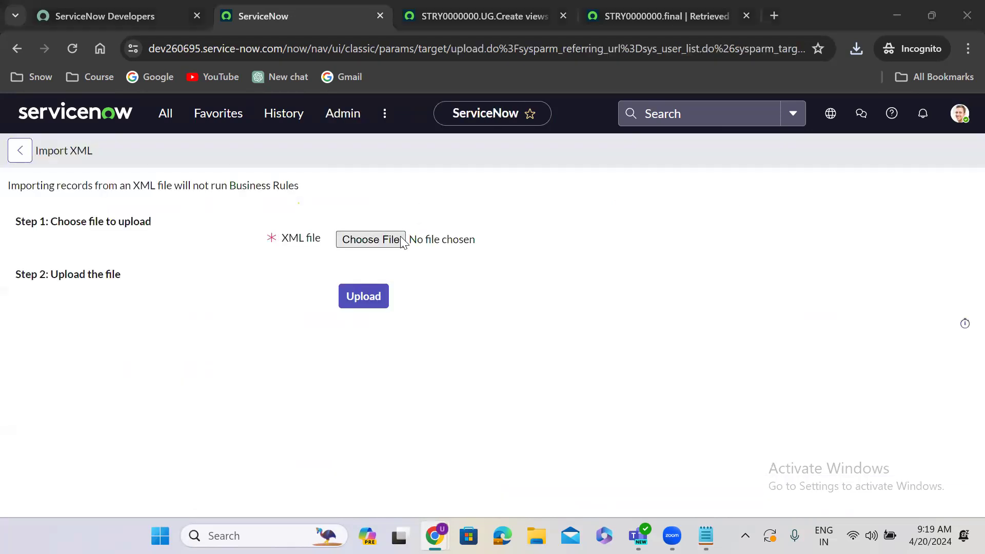
click(289, 143)
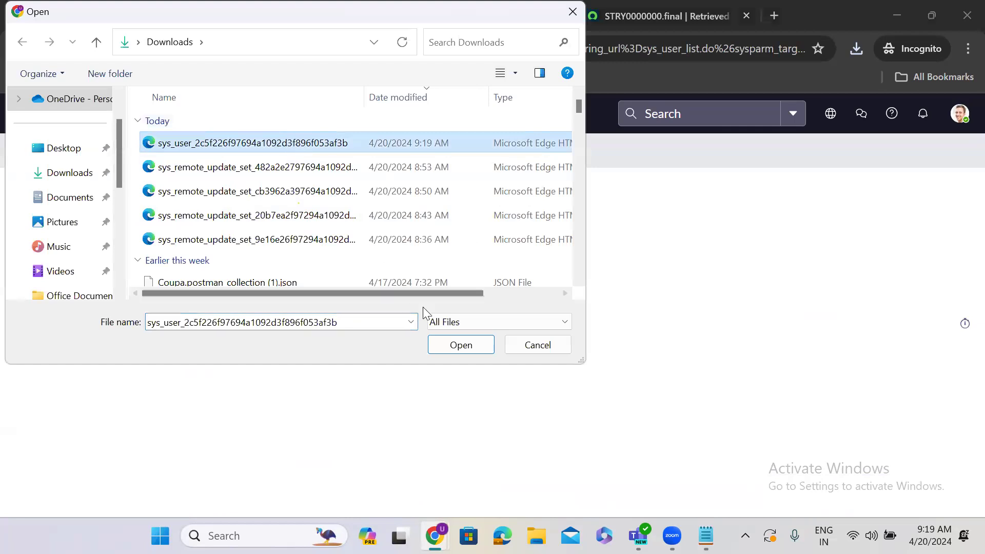
click(460, 343)
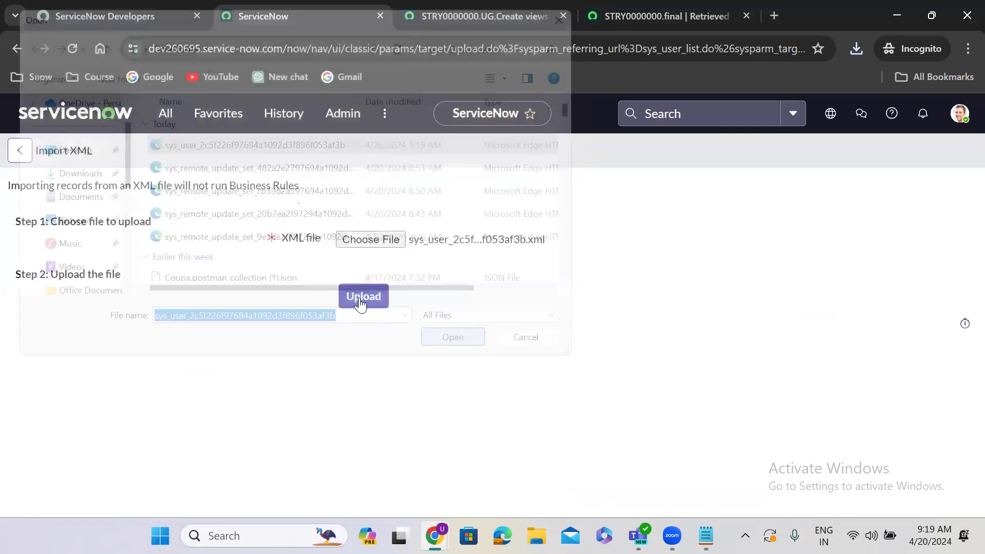
click(361, 301)
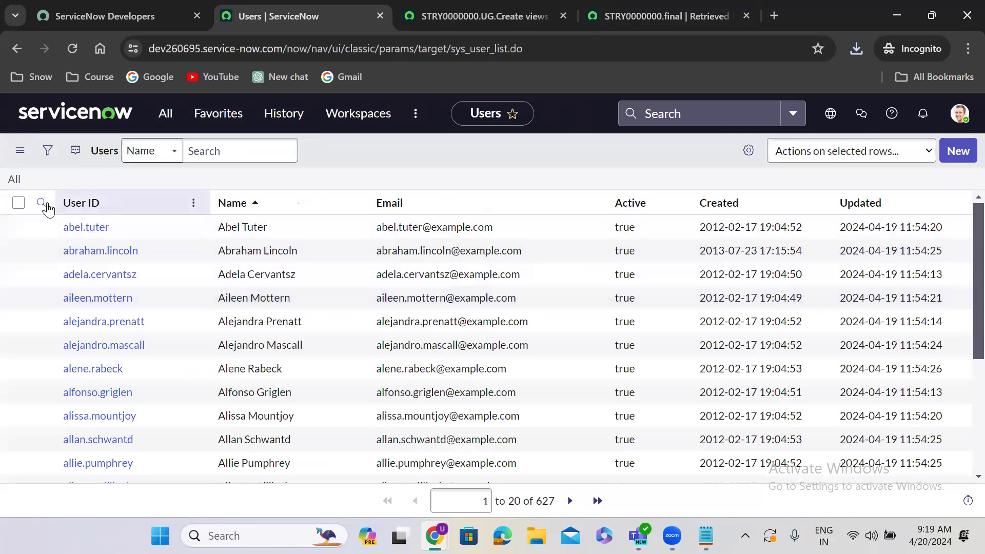
Filter the Users list by the imported user's User ID to confirm the new active record.
click(46, 204)
click(116, 231)
text(mohan)
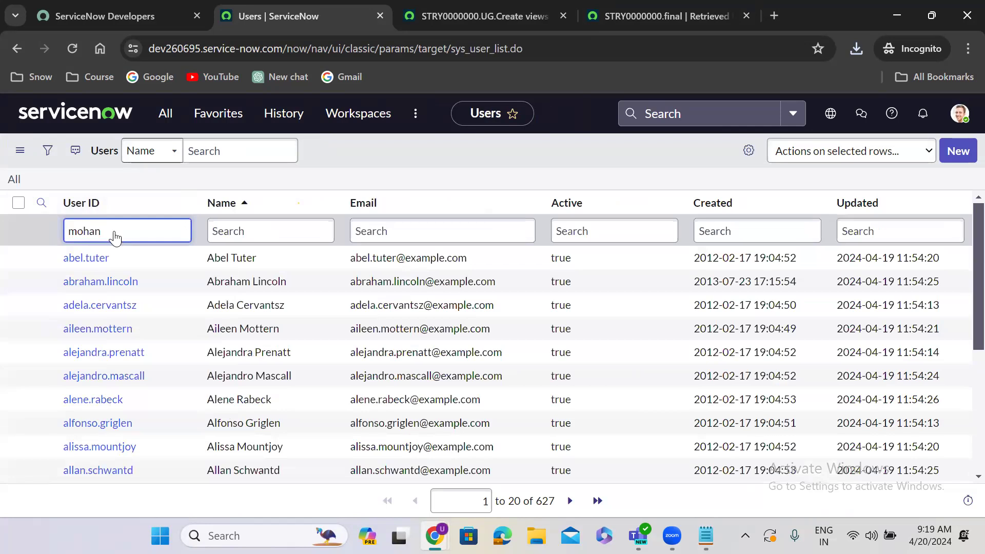
key(Return)
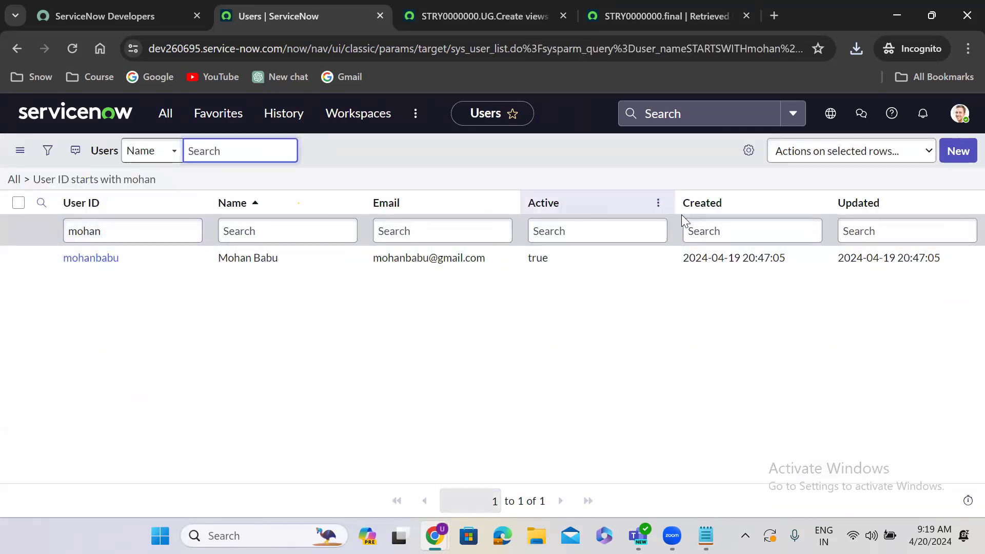
click(586, 305)
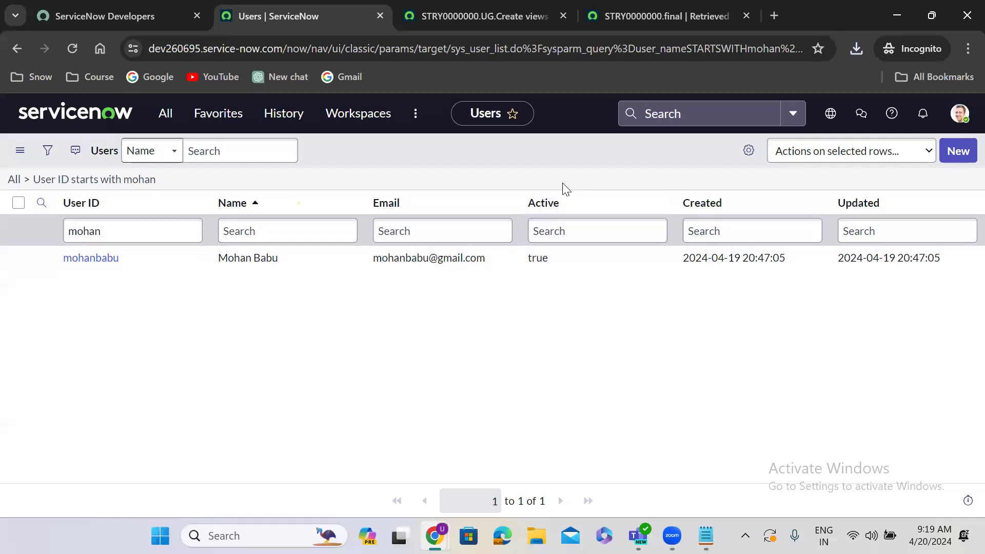
click(892, 9)
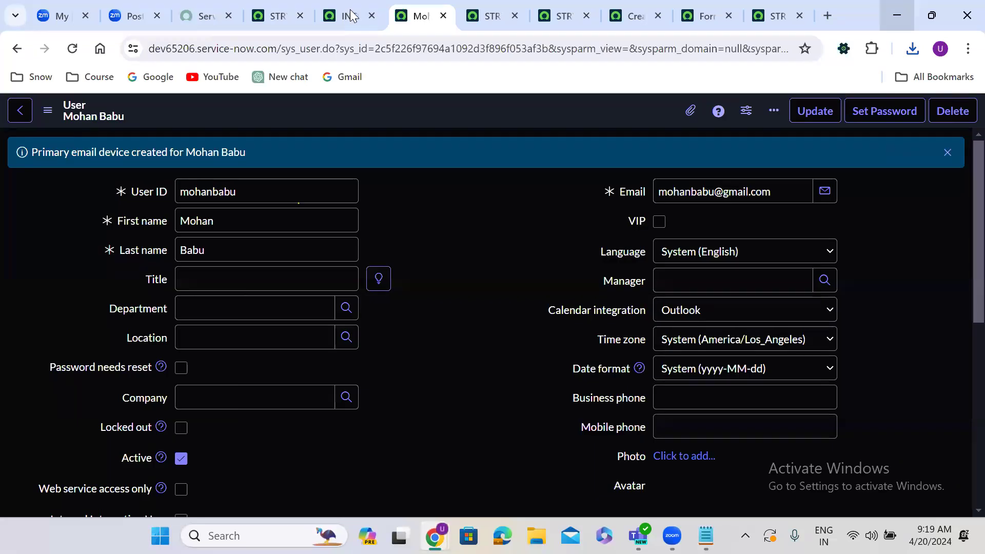
Export incident INC0327476 as XML (This Record), saving incident_3d9fe66f97694a1092d3f896f053afbf.xml.
click(350, 15)
click(249, 108)
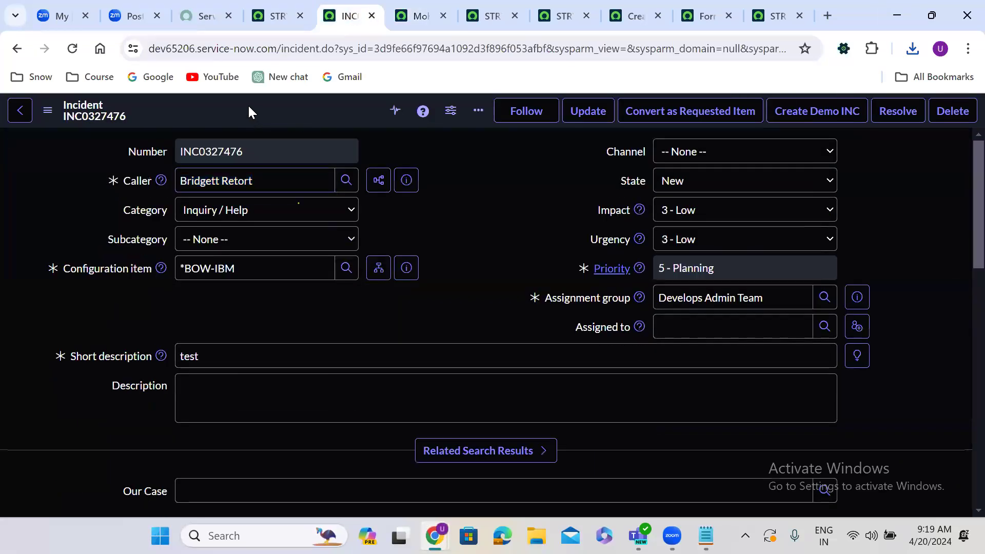
right_click(248, 106)
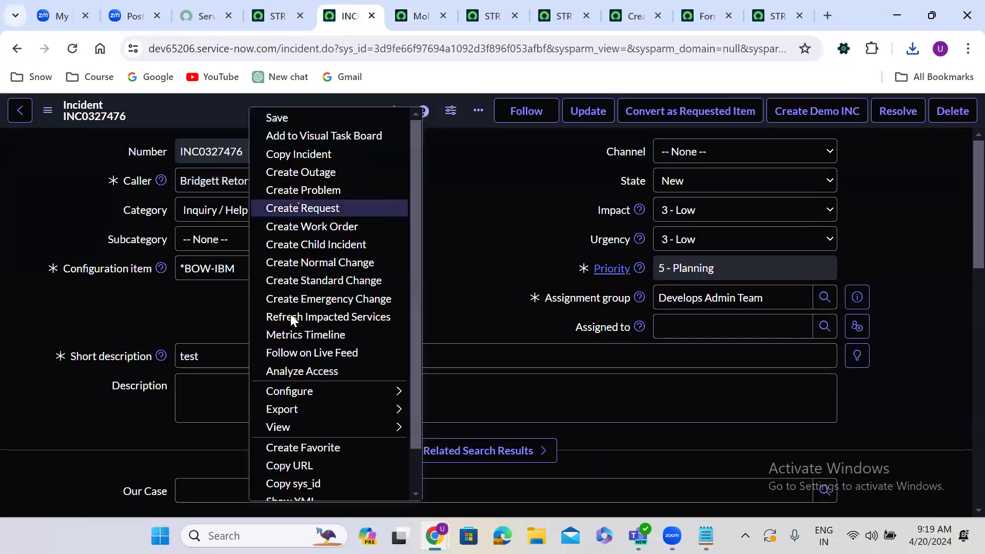
mouse_move(306, 410)
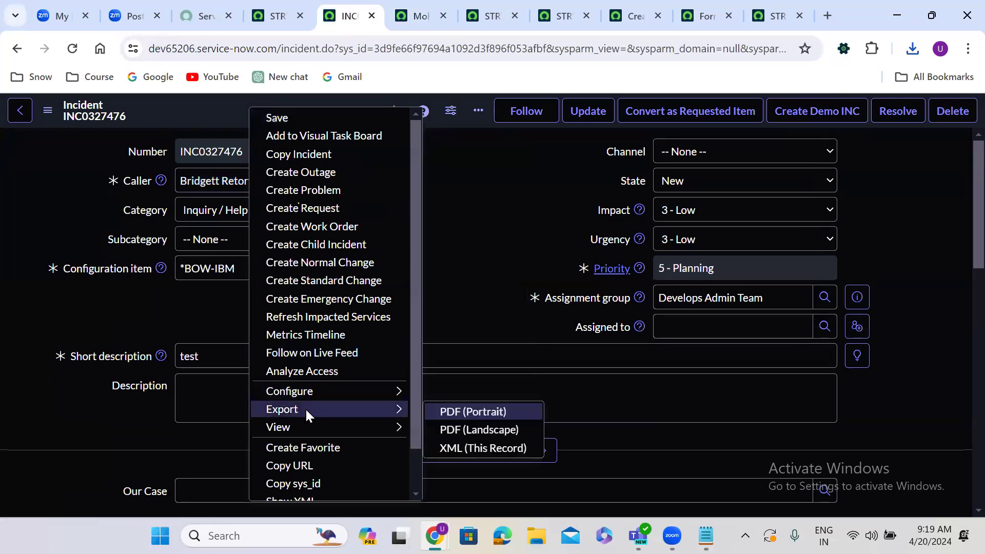
click(492, 447)
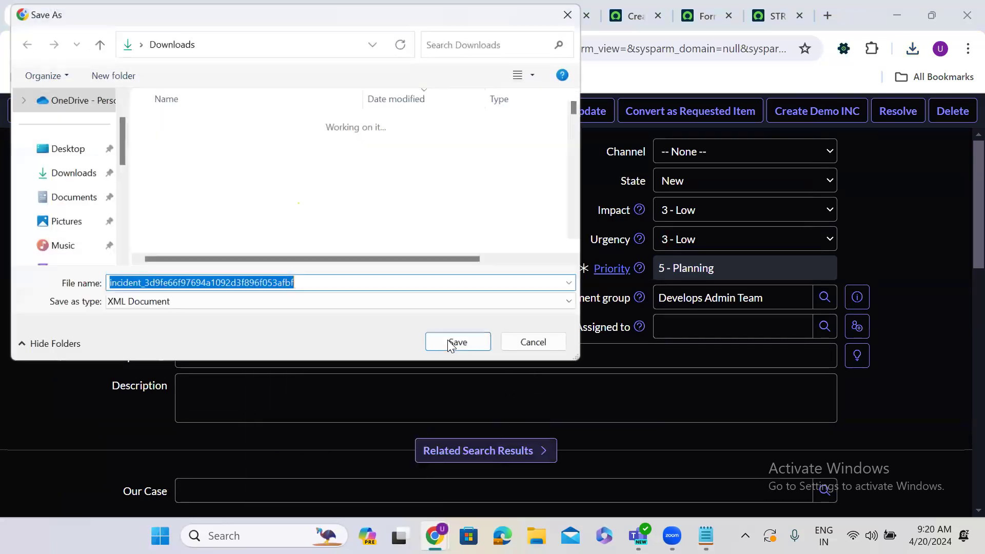
click(452, 342)
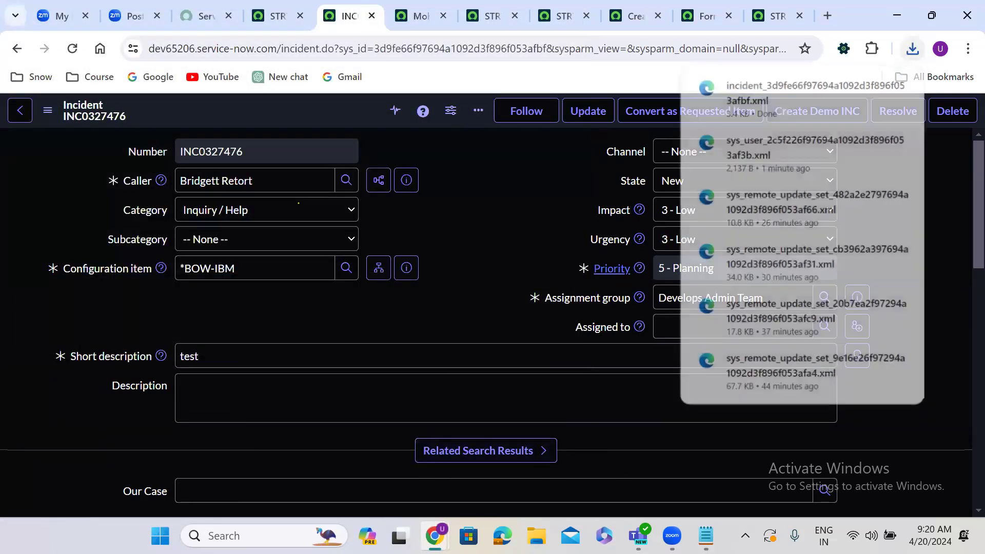
mouse_move(434, 535)
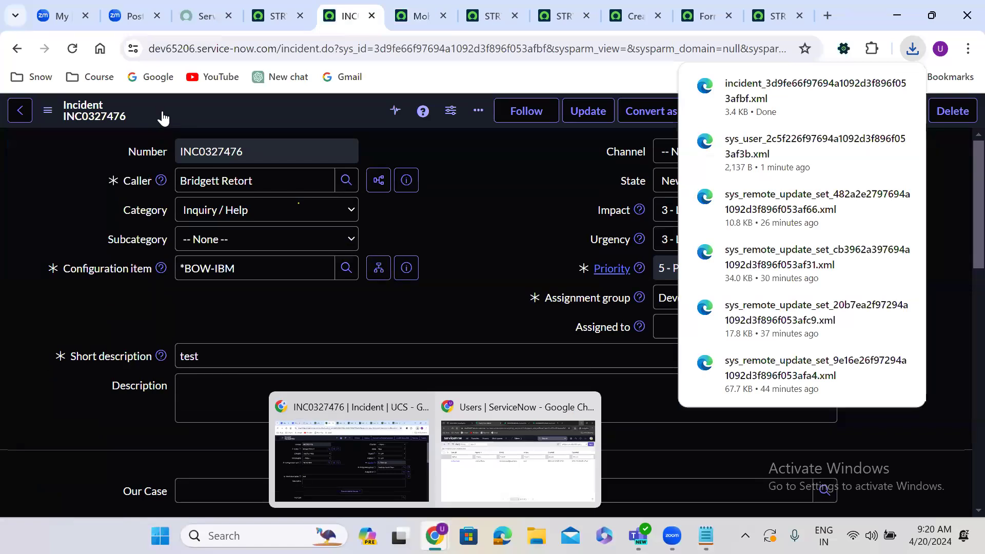
Open the incident list on the second instance and bring up its Import XML page.
key(alt+Tab)
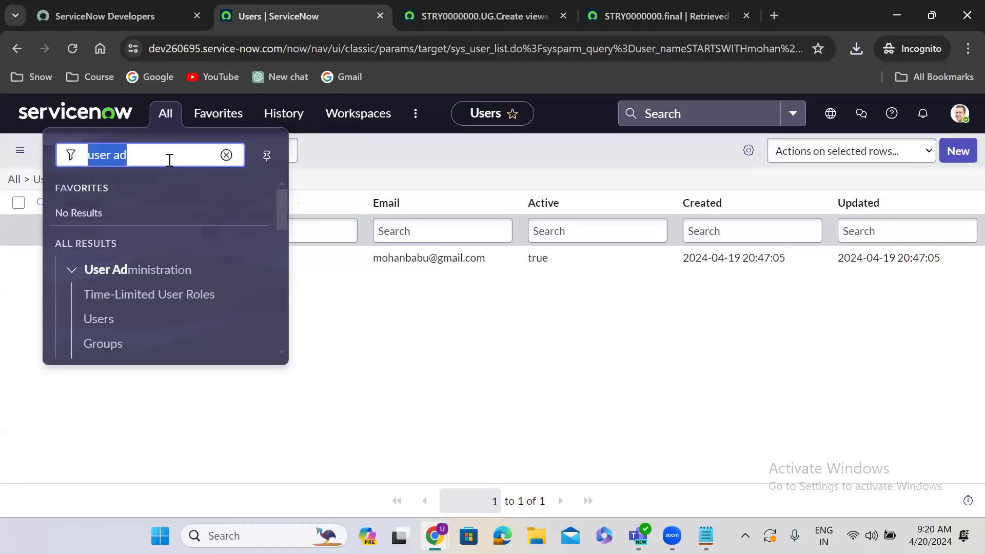
text(incident.LIST)
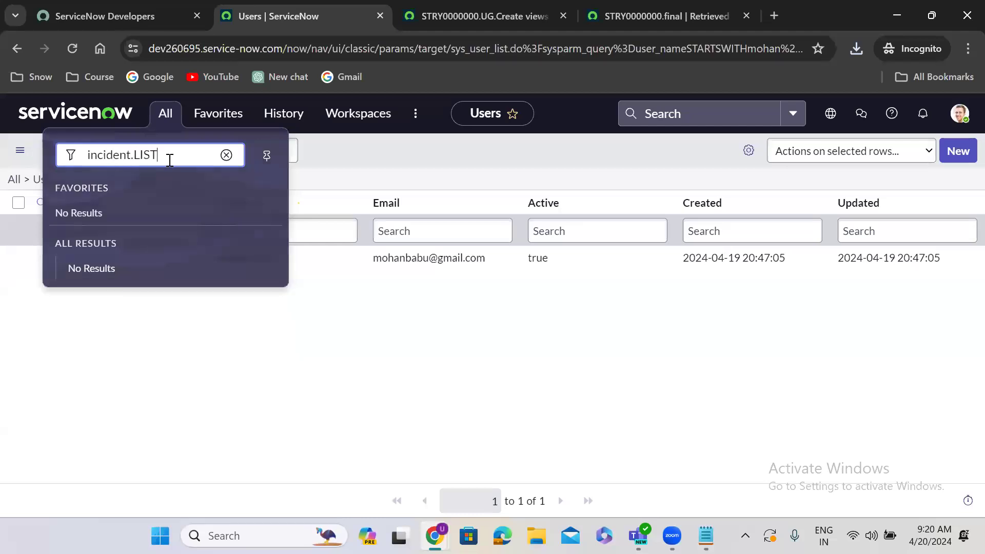
key(Return)
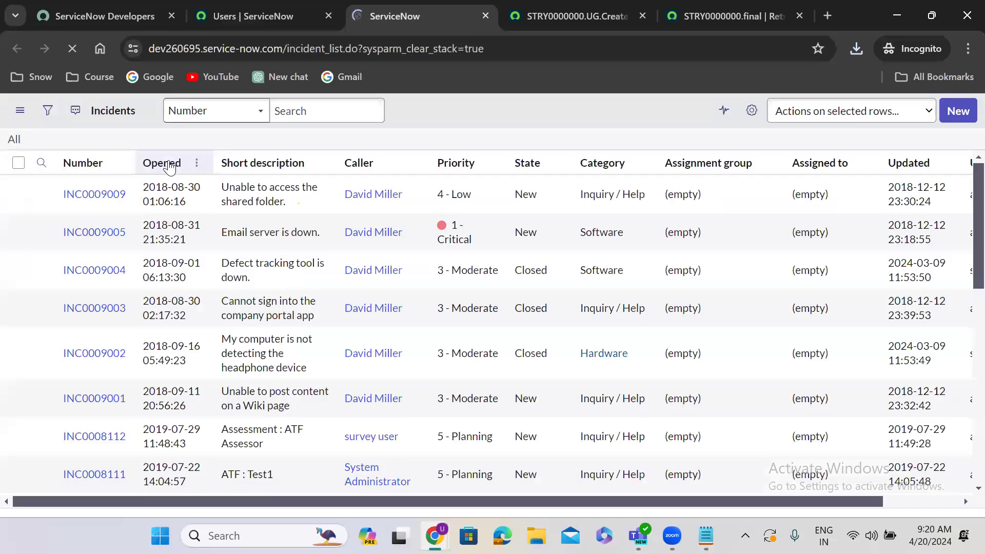
click(205, 166)
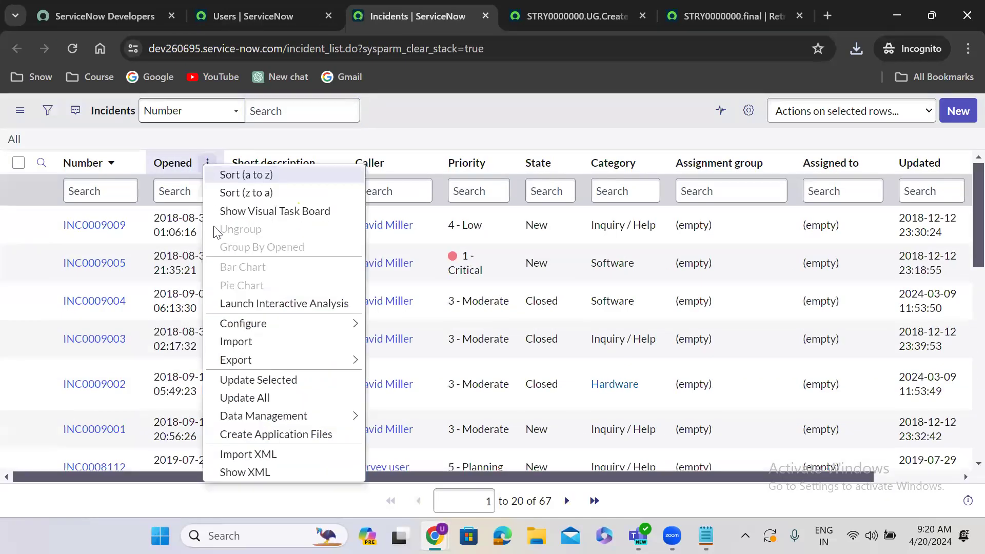
click(263, 454)
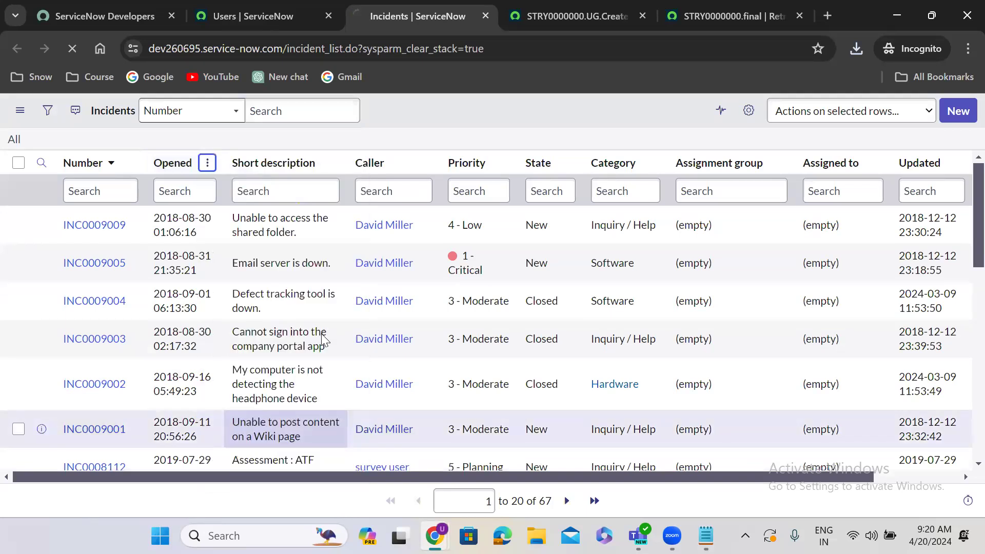
Upload the exported incident XML file and confirm INC0327476 appears in the Incidents list.
click(388, 201)
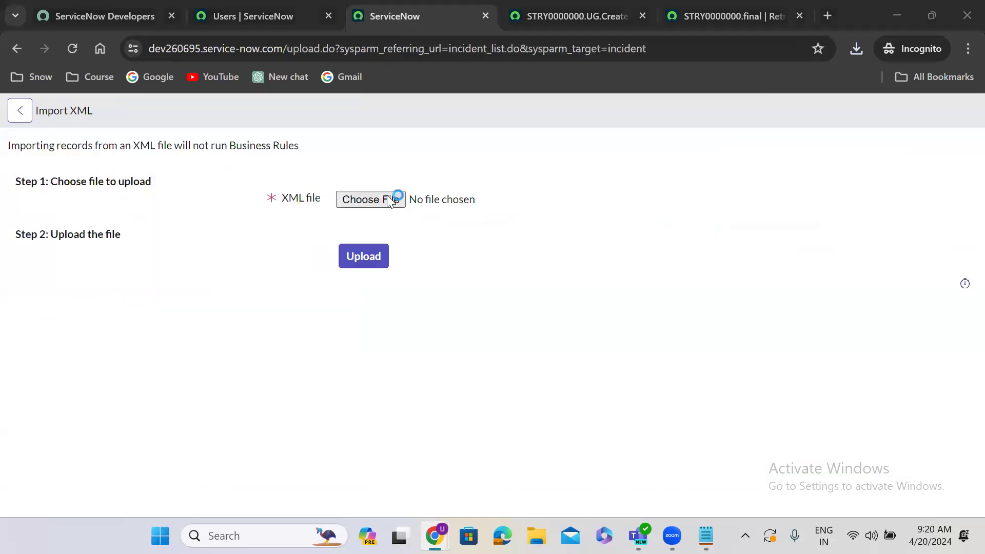
click(277, 146)
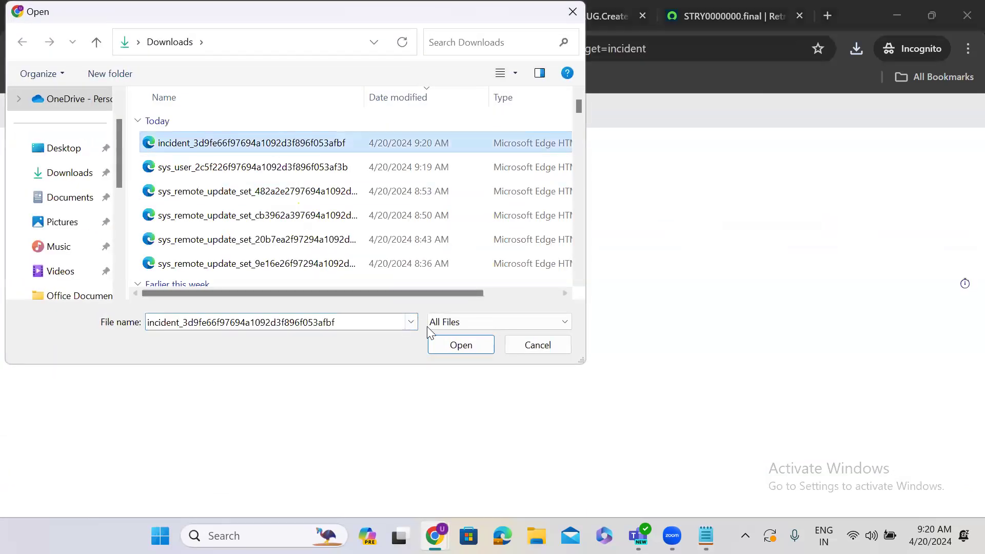
click(446, 344)
click(372, 255)
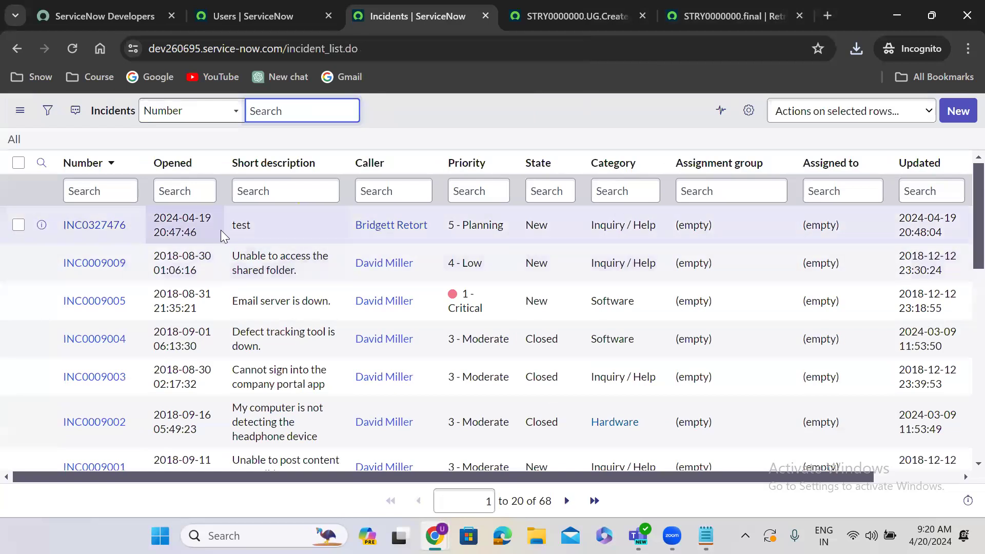
click(531, 221)
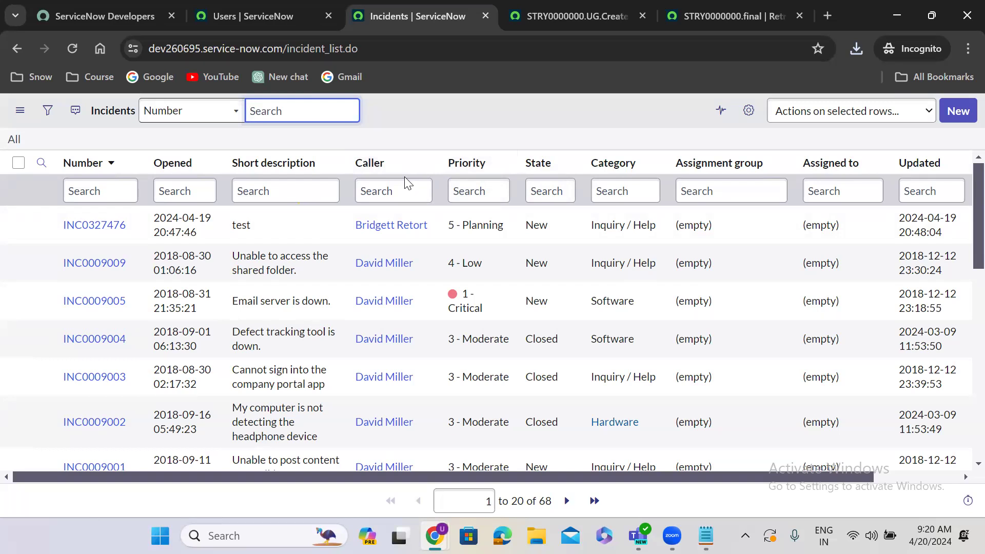
click(706, 535)
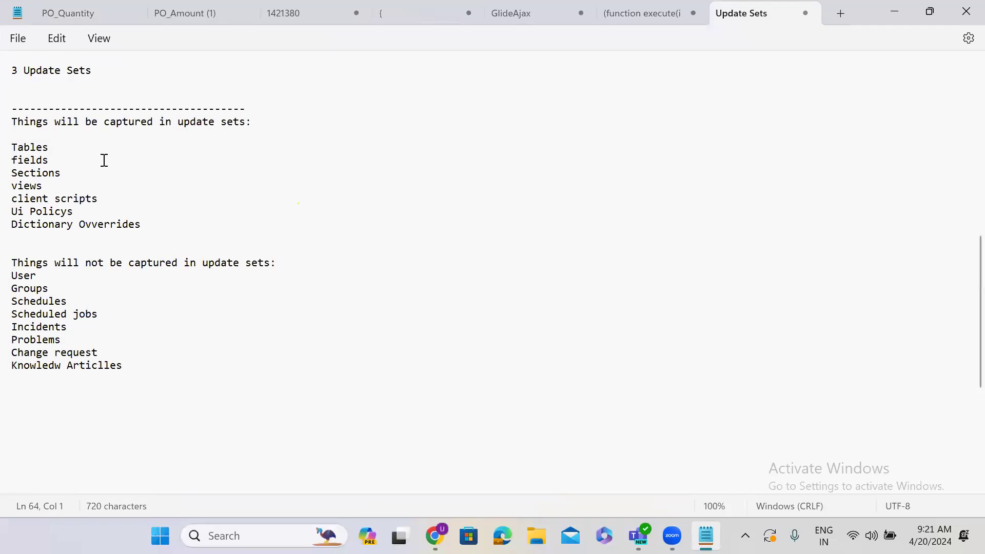
Add 'business rules' and 'access controls' below Dictionary Ovverrides, then select the captured and not-captured lists.
click(148, 226)
key(Return)
text(bu)
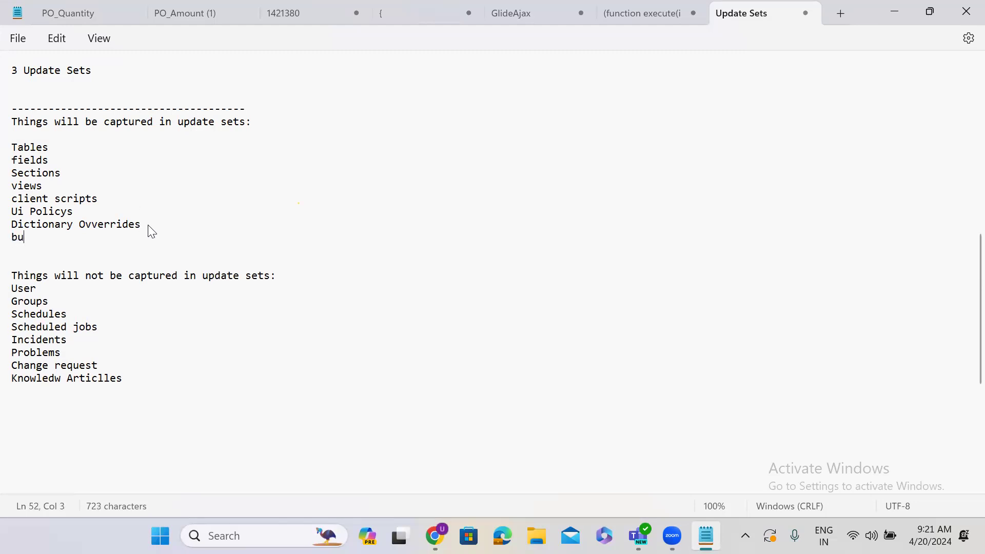
text(siness r)
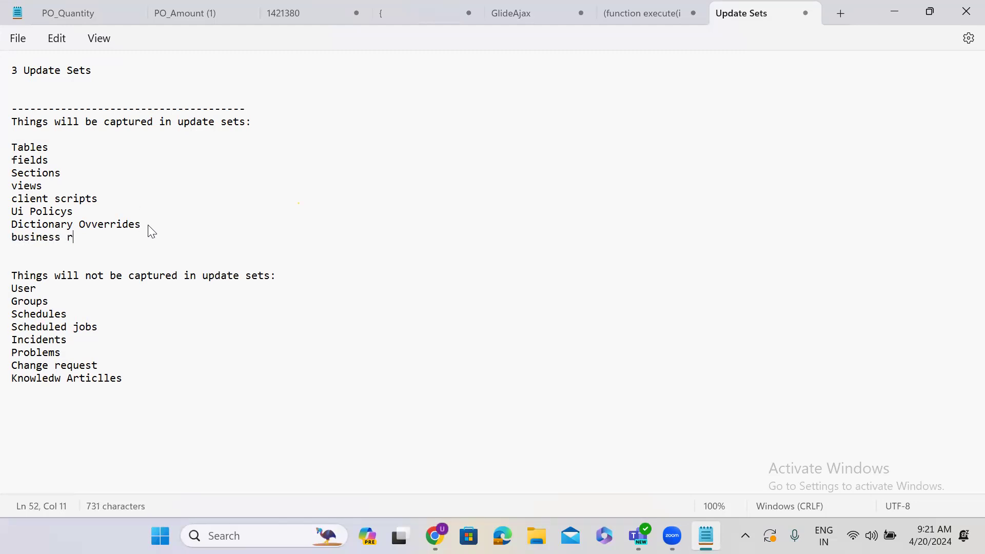
text(ules)
key(Return)
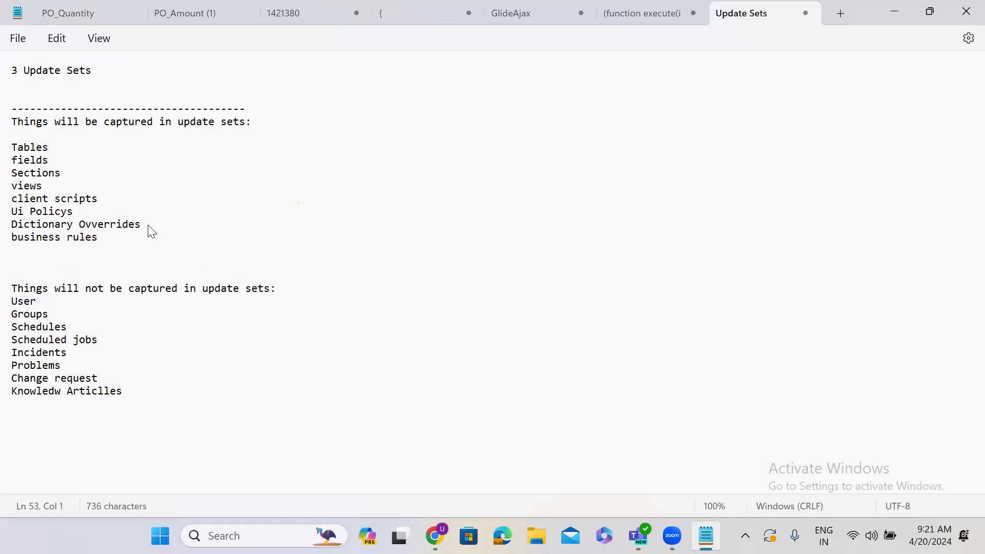
text(access controls)
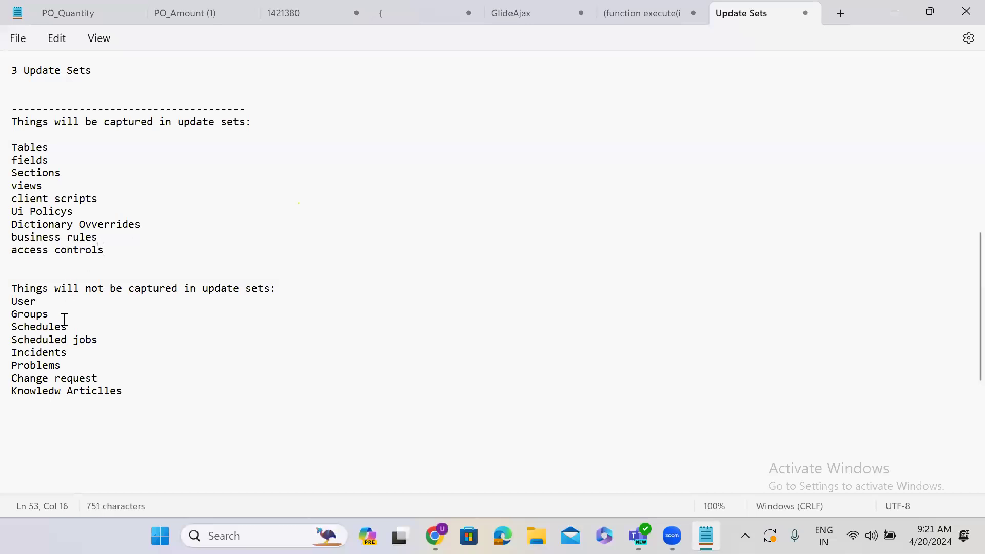
click(36, 304)
drag(114, 250, 10, 139)
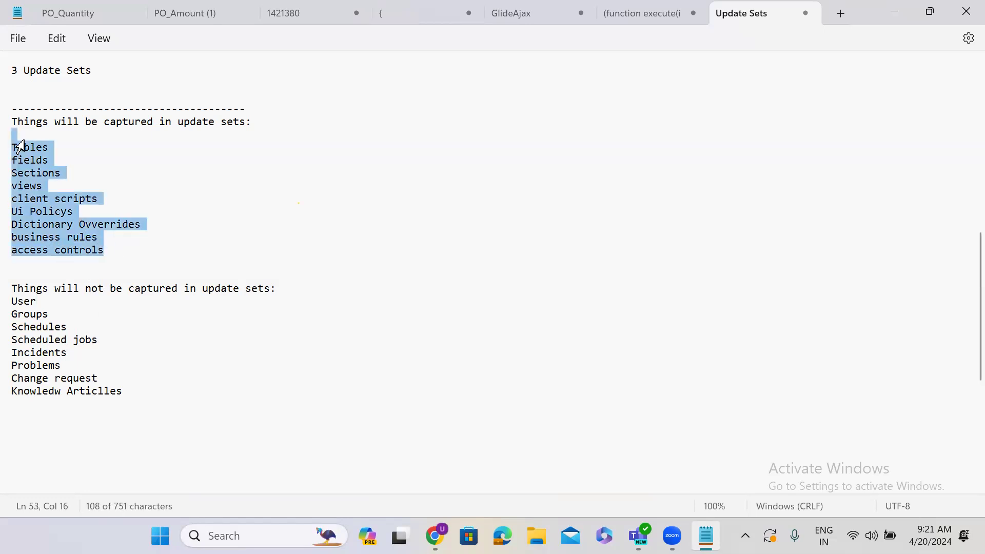
drag(134, 396, 19, 306)
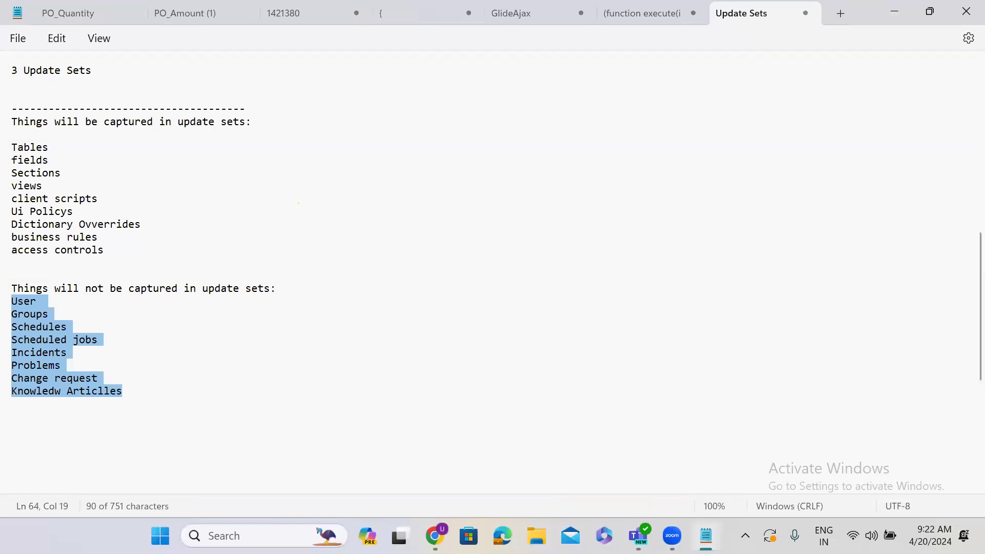
click(706, 535)
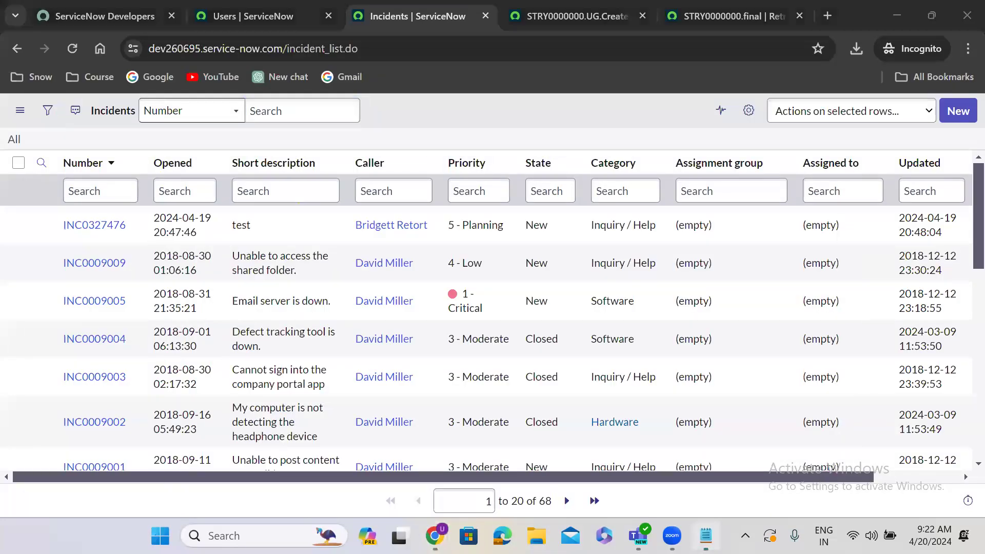
Append an 'update_synch=true' line below the not-captured list and highlight it.
click(706, 536)
click(225, 392)
key(Return)
key(Return)
text(update_syn)
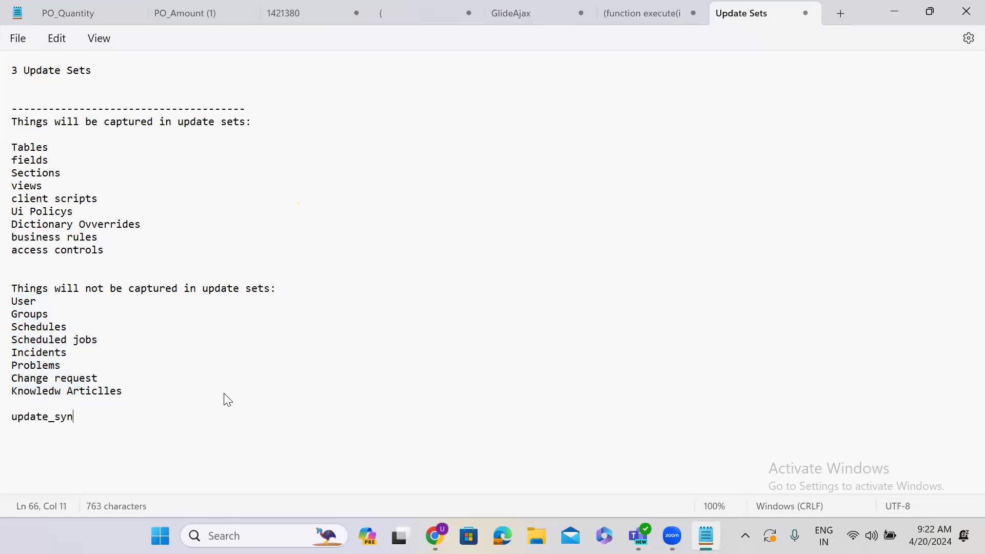
text(ch=true)
click(11, 415)
key(shift+Up)
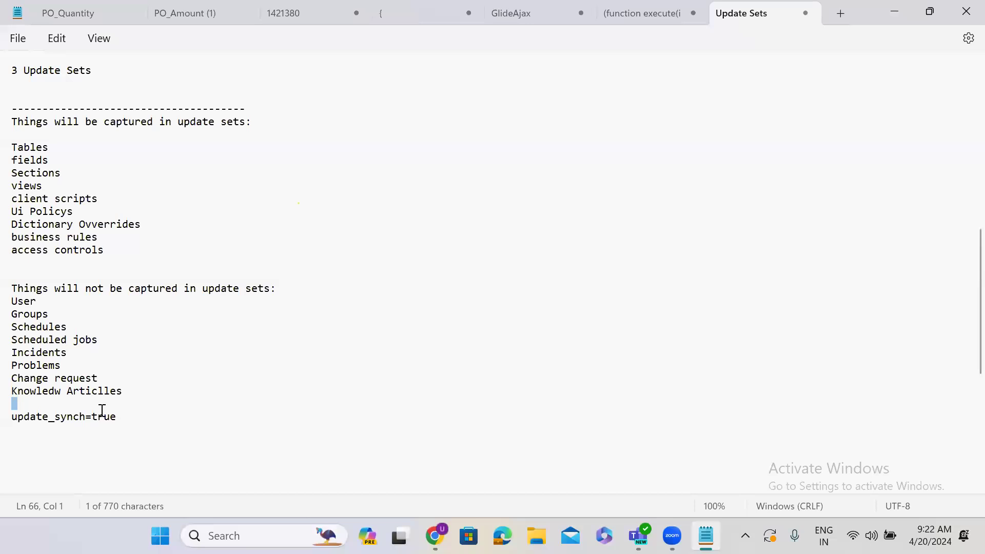
click(136, 418)
key(shift+Left)
key(shift+Left)
key(shift+Left)
key(shift+Left)
key(shift+Left)
key(shift+Left)
key(shift+Left)
key(shift+Left)
key(shift+Left)
key(shift+Left)
key(shift+Left)
key(shift+Left)
key(shift+Left)
key(shift+Left)
key(shift+Left)
key(shift+Left)
key(shift+Left)
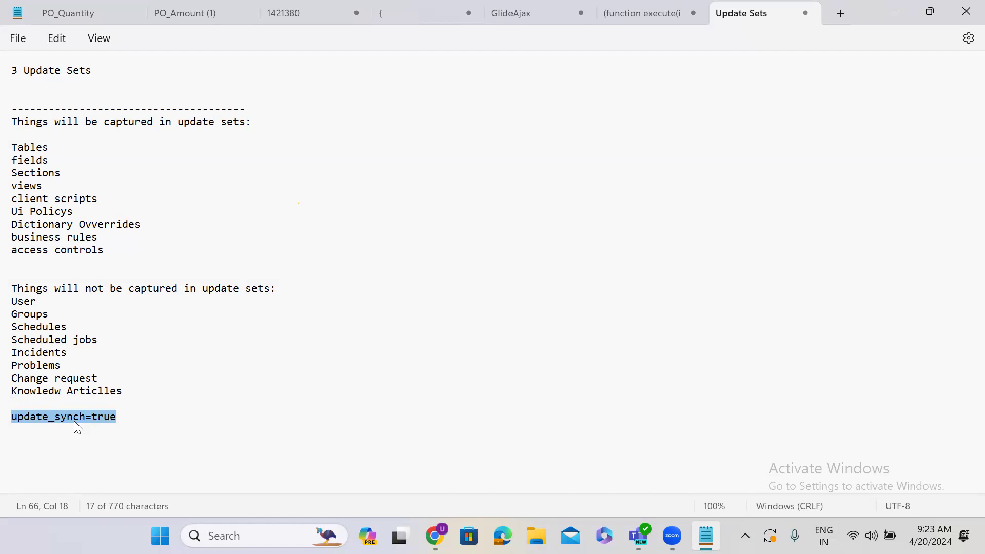
click(895, 13)
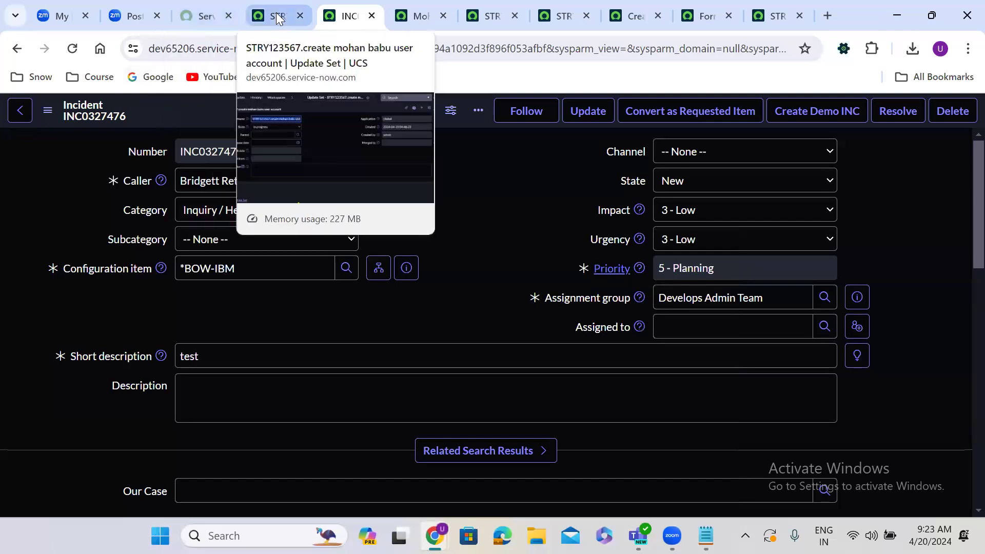
Open Dictionary on the other instance and filter Attributes by *update_synch=true (2,075 records).
click(277, 16)
click(74, 113)
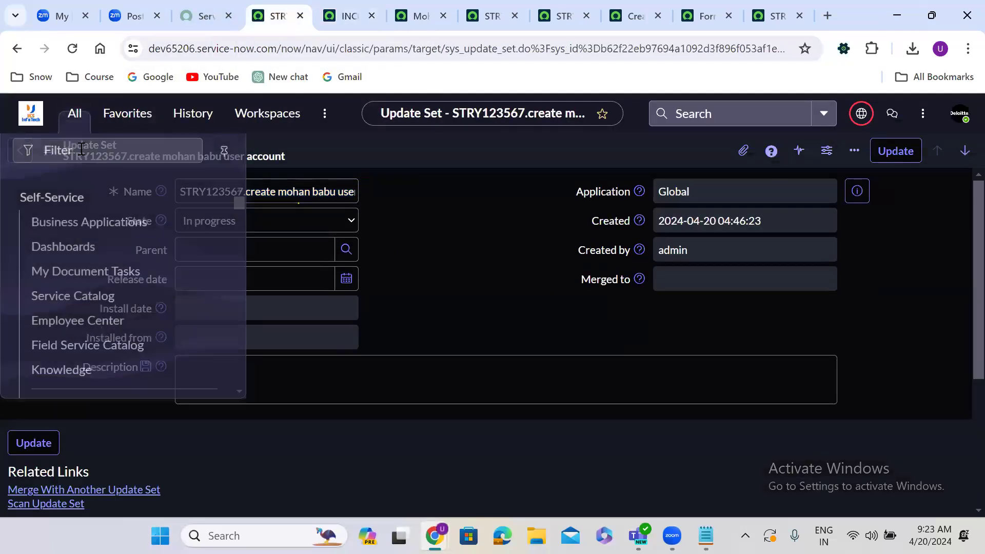
text(dictionar)
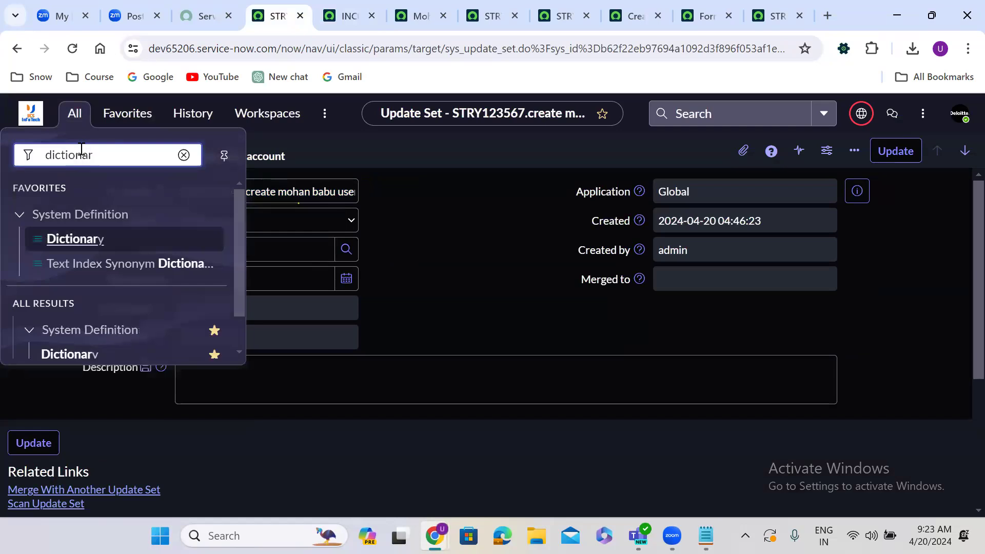
click(75, 245)
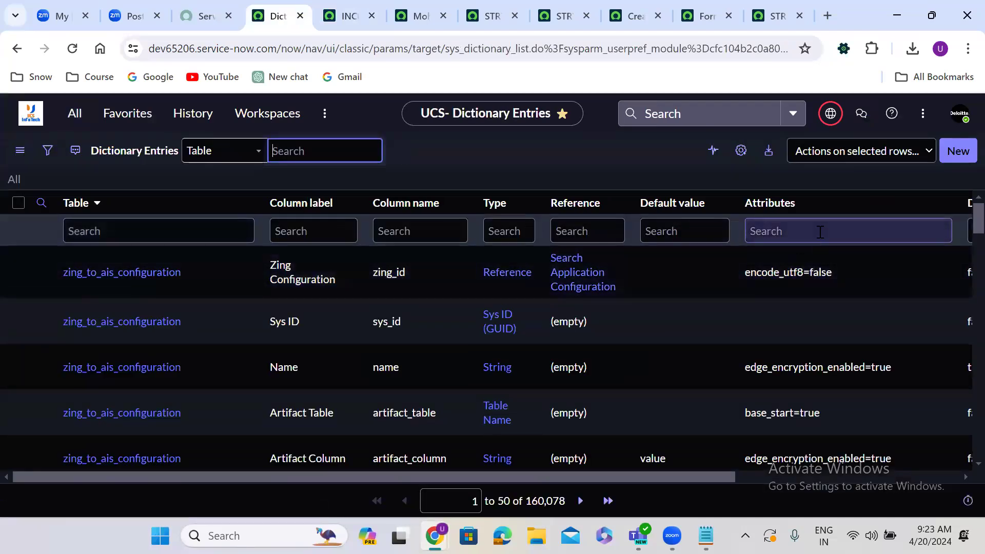
click(811, 230)
text(*)
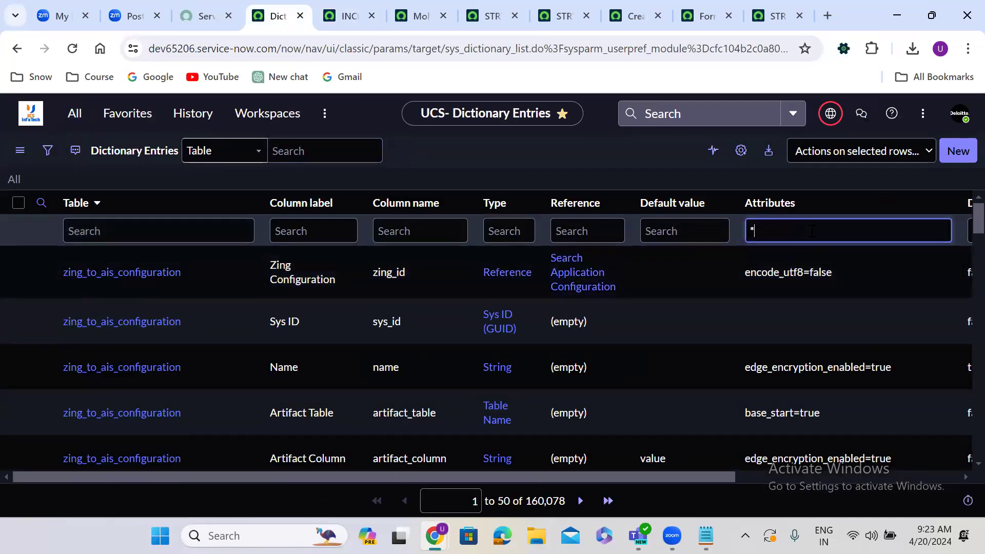
text(update)
text(_synch)
text(-)
text(=t)
text(rue)
key(Return)
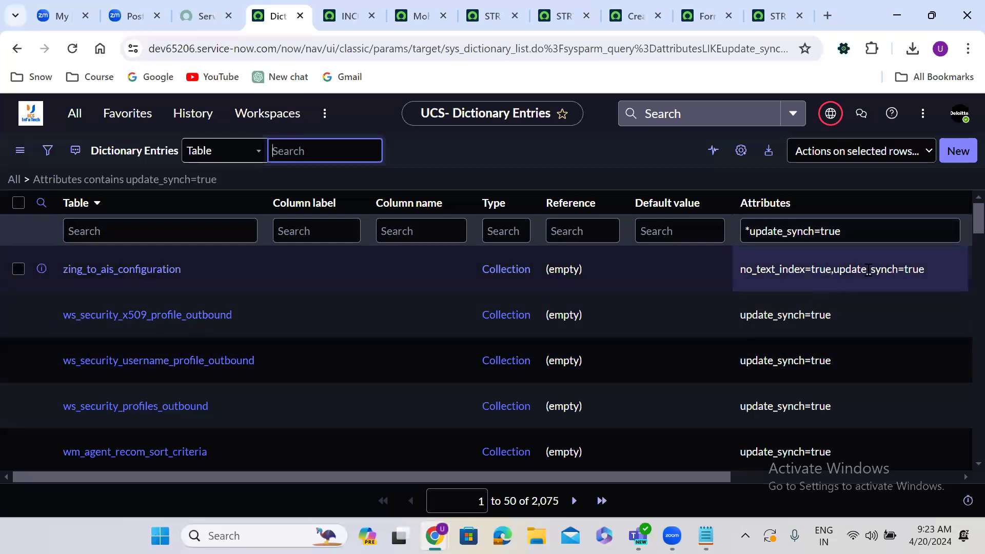
drag(835, 269, 937, 269)
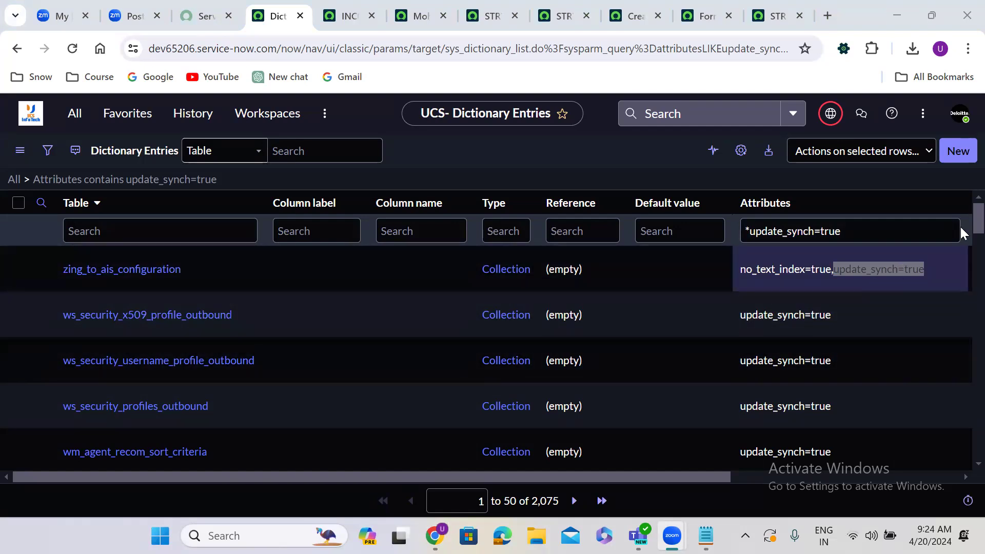
scroll(960, 225, down, 20)
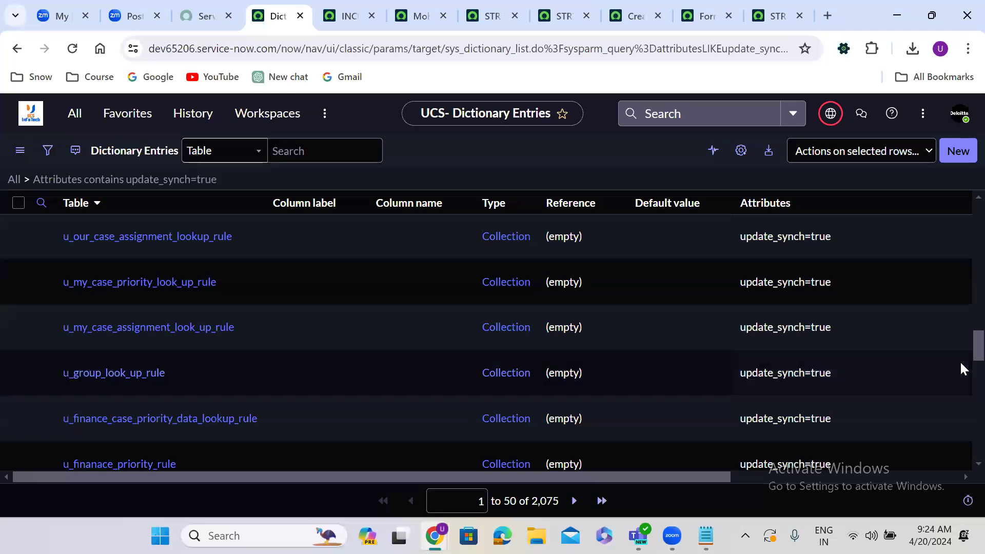
scroll(961, 400, down, 10)
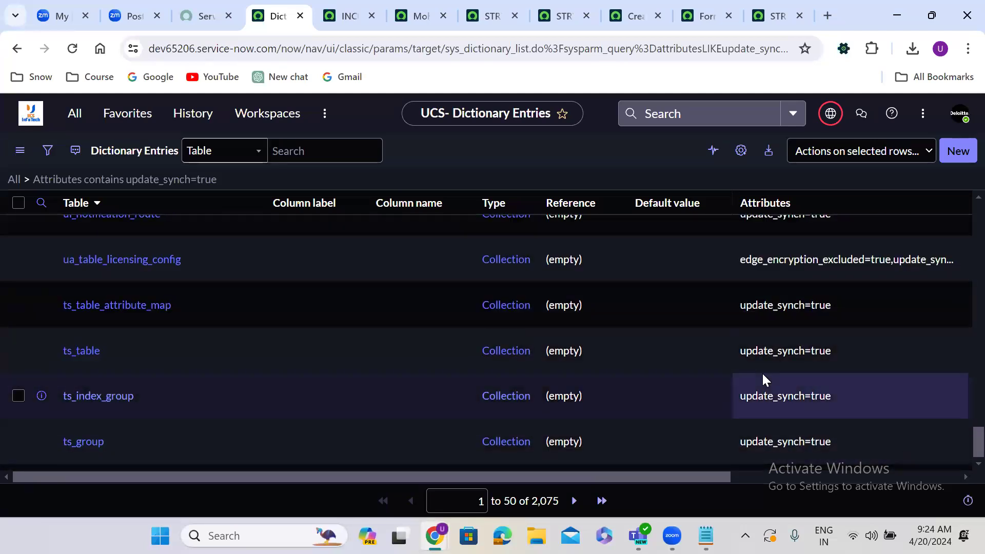
drag(844, 347, 743, 356)
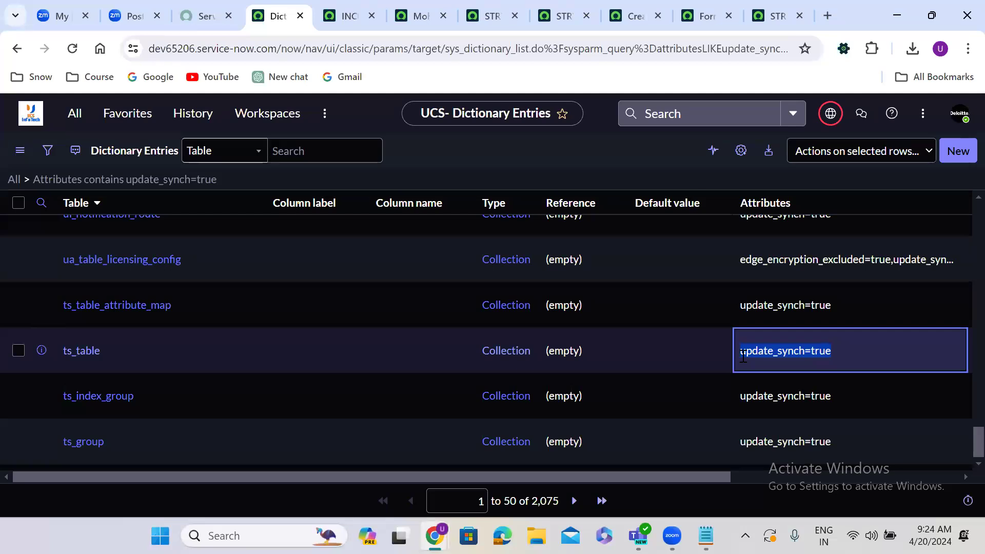
click(645, 34)
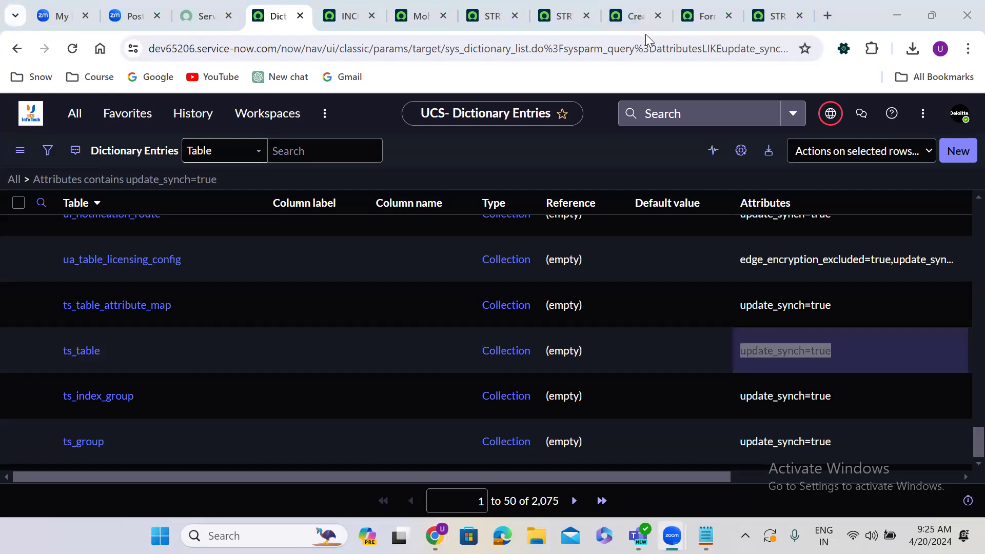